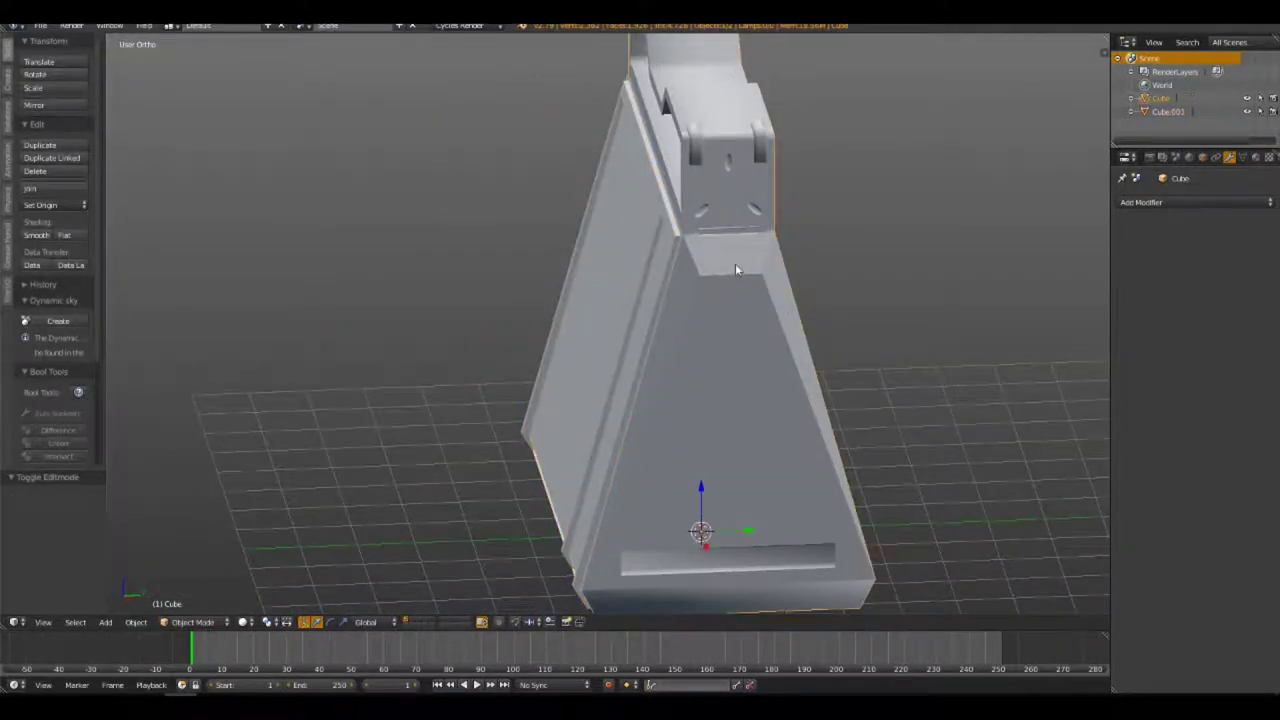
Orbit and zoom around the case body to inspect its horizontal slot
{"action": "mouse_move", "coordinate": [735, 263]}
{"action": "middle_mouse_down"}
{"action": "mouse_move", "coordinate": [760, 250]}
{"action": "mouse_move", "coordinate": [640, 294]}
{"action": "mouse_move", "coordinate": [792, 341]}
{"action": "mouse_move", "coordinate": [637, 263]}
{"action": "mouse_move", "coordinate": [768, 262]}
{"action": "mouse_move", "coordinate": [600, 263]}
{"action": "mouse_move", "coordinate": [523, 297]}
{"action": "mouse_move", "coordinate": [497, 292]}
{"action": "mouse_move", "coordinate": [517, 234]}
{"action": "middle_mouse_up"}
{"action": "key", "text": "a"}
{"action": "key", "text": "a"}
{"action": "scroll", "coordinate": [773, 237], "scroll_direction": "up", "scroll_amount": 5}
{"action": "scroll", "coordinate": [773, 237], "scroll_direction": "down", "scroll_amount": 5}
{"action": "scroll", "coordinate": [697, 265], "scroll_direction": "up", "scroll_amount": 5}
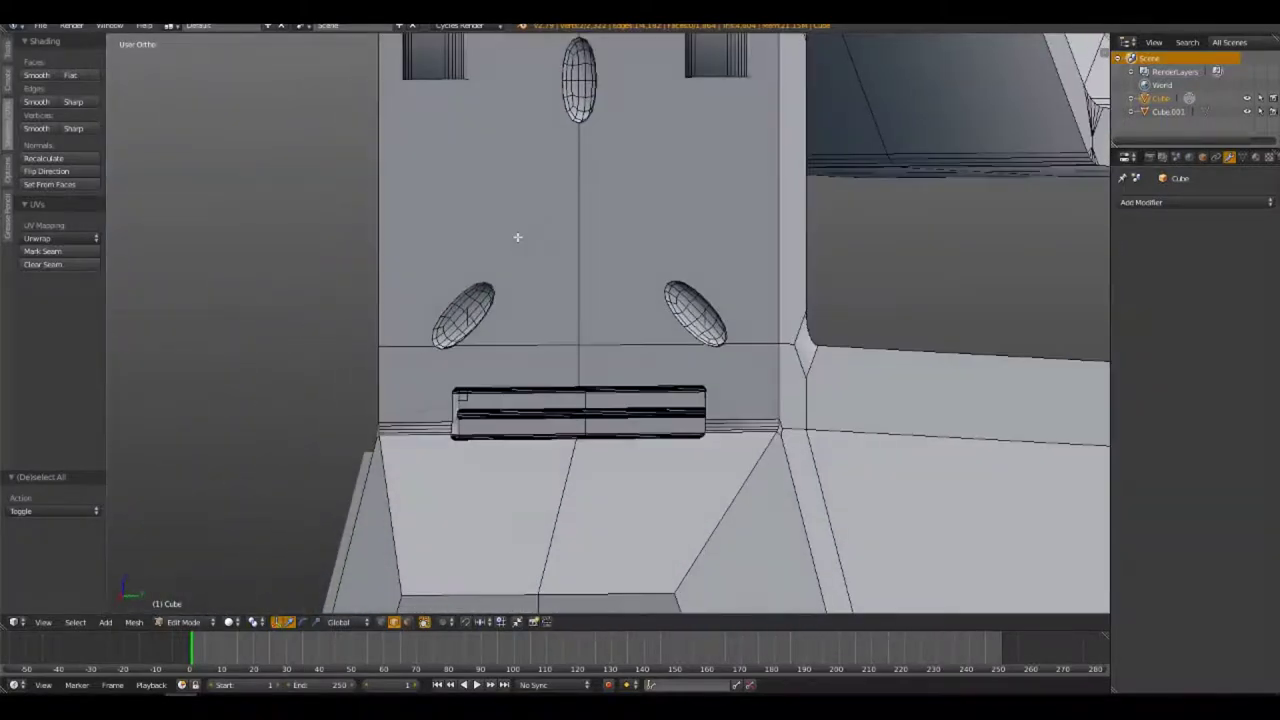
{"action": "scroll", "coordinate": [520, 354], "scroll_direction": "up", "scroll_amount": 2}
{"action": "scroll", "coordinate": [583, 246], "scroll_direction": "up", "scroll_amount": 2}
{"action": "scroll", "coordinate": [455, 284], "scroll_direction": "up", "scroll_amount": 2}
{"action": "scroll", "coordinate": [455, 284], "scroll_direction": "down", "scroll_amount": 2}
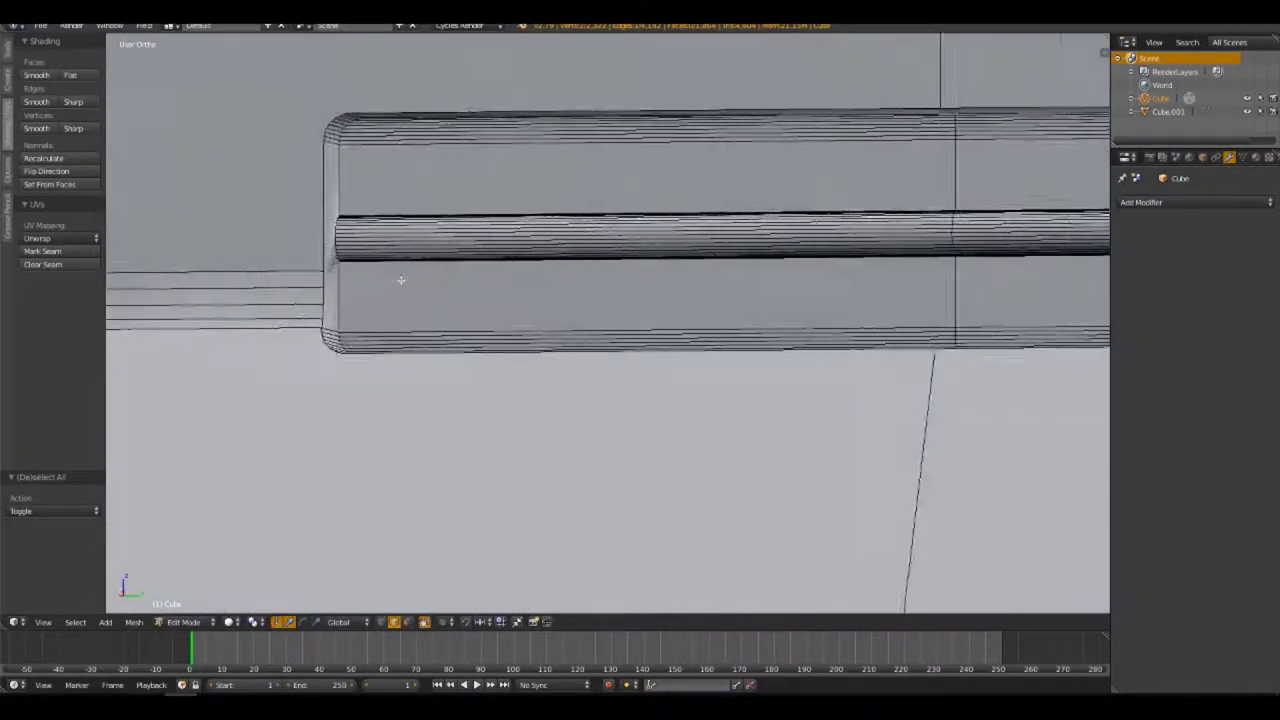
{"action": "mouse_move", "coordinate": [400, 277]}
{"action": "middle_mouse_down"}
{"action": "mouse_move", "coordinate": [480, 294]}
{"action": "mouse_move", "coordinate": [419, 289]}
{"action": "mouse_move", "coordinate": [489, 263]}
{"action": "mouse_move", "coordinate": [586, 320]}
{"action": "mouse_move", "coordinate": [650, 320]}
{"action": "mouse_move", "coordinate": [751, 271]}
{"action": "mouse_move", "coordinate": [794, 297]}
{"action": "mouse_move", "coordinate": [560, 409]}
{"action": "middle_mouse_up"}
{"action": "right_click", "coordinate": [520, 316]}
{"action": "scroll", "coordinate": [551, 325], "scroll_direction": "down", "scroll_amount": 1}
{"action": "scroll", "coordinate": [551, 325], "scroll_direction": "down", "scroll_amount": 2}
Inspect the case in wireframe from a three-quarter view, then return to solid display
{"action": "key", "text": "z"}
{"action": "scroll", "coordinate": [743, 237], "scroll_direction": "down", "scroll_amount": 3}
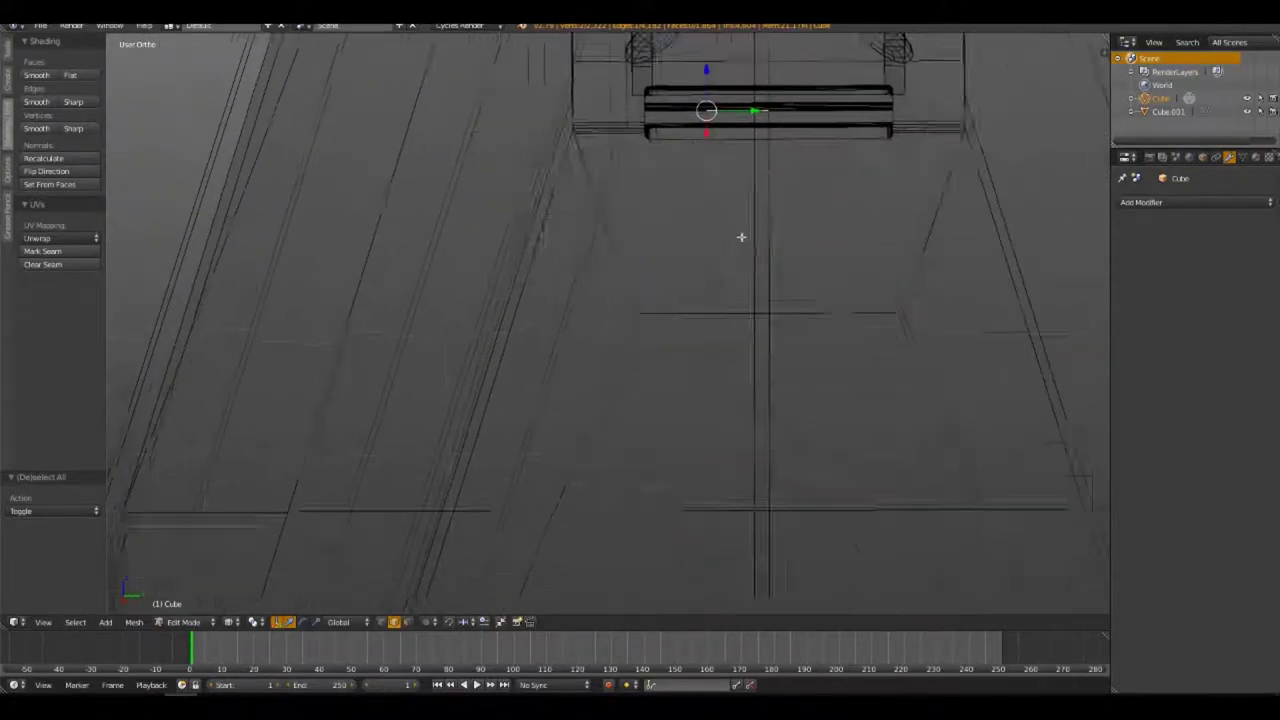
{"action": "scroll", "coordinate": [669, 491], "scroll_direction": "down", "scroll_amount": 3}
{"action": "middle_click_drag", "start_coordinate": [669, 491], "coordinate": [629, 374]}
{"action": "key", "text": "Tab"}
{"action": "middle_click_drag", "start_coordinate": [602, 447], "coordinate": [815, 320], "text": "shift"}
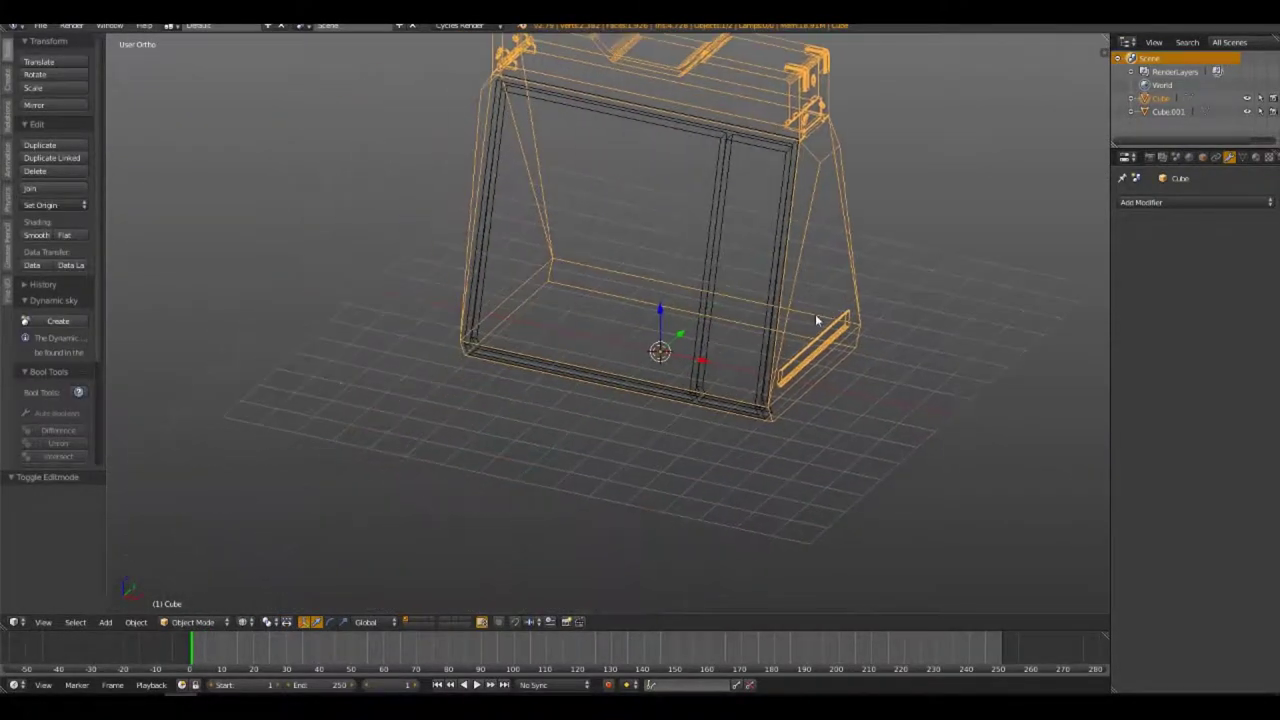
{"action": "middle_click_drag", "start_coordinate": [780, 203], "coordinate": [633, 446]}
{"action": "scroll", "coordinate": [633, 446], "scroll_direction": "up", "scroll_amount": 3}
{"action": "key", "text": "Tab"}
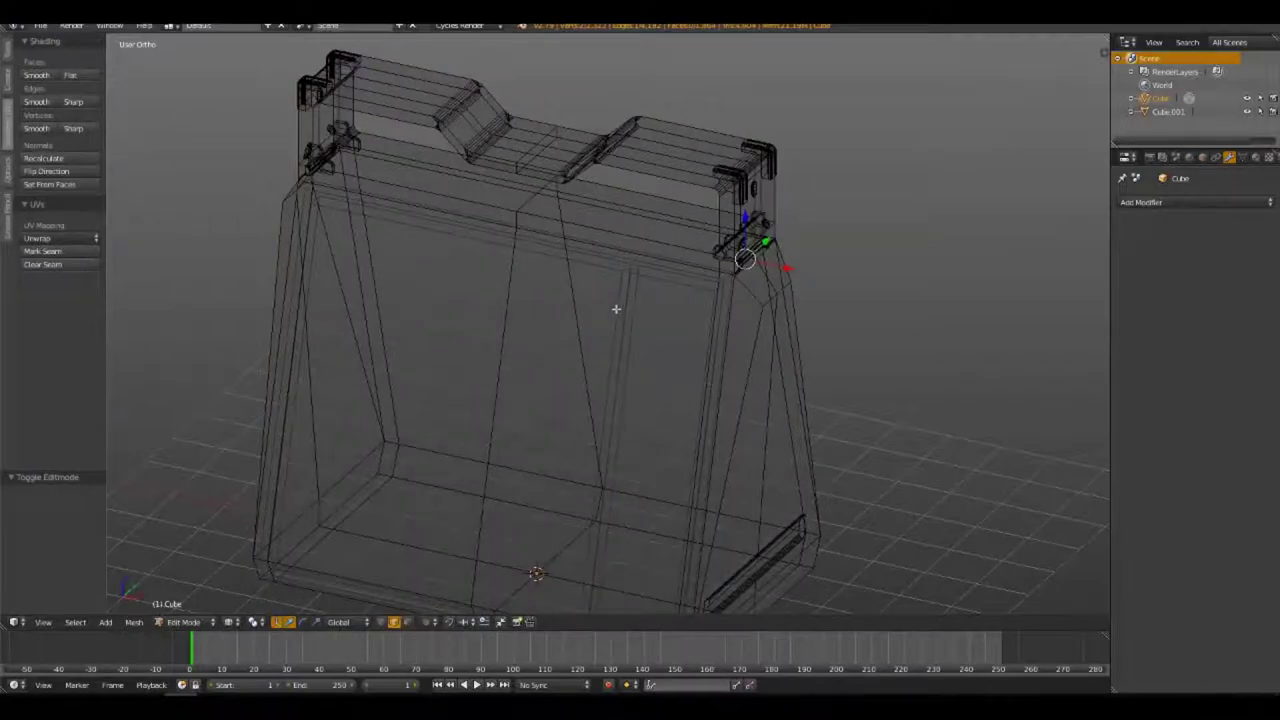
{"action": "scroll", "coordinate": [680, 288], "scroll_direction": "up", "scroll_amount": 2}
{"action": "scroll", "coordinate": [680, 288], "scroll_direction": "up", "scroll_amount": 1}
{"action": "key", "text": "z"}
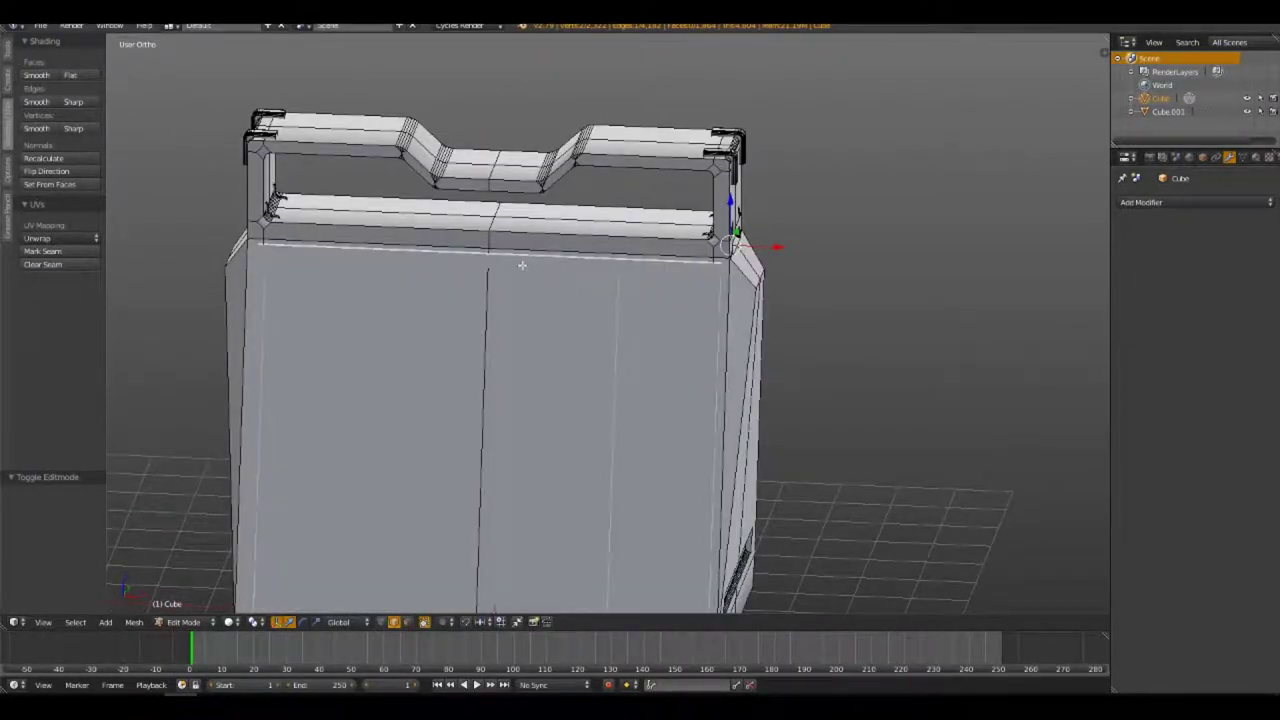
Select the front panel object Cube.001 and enter Edit Mode on it
{"action": "right_click", "coordinate": [515, 260]}
{"action": "key", "text": "Tab"}
{"action": "key", "text": "a"}
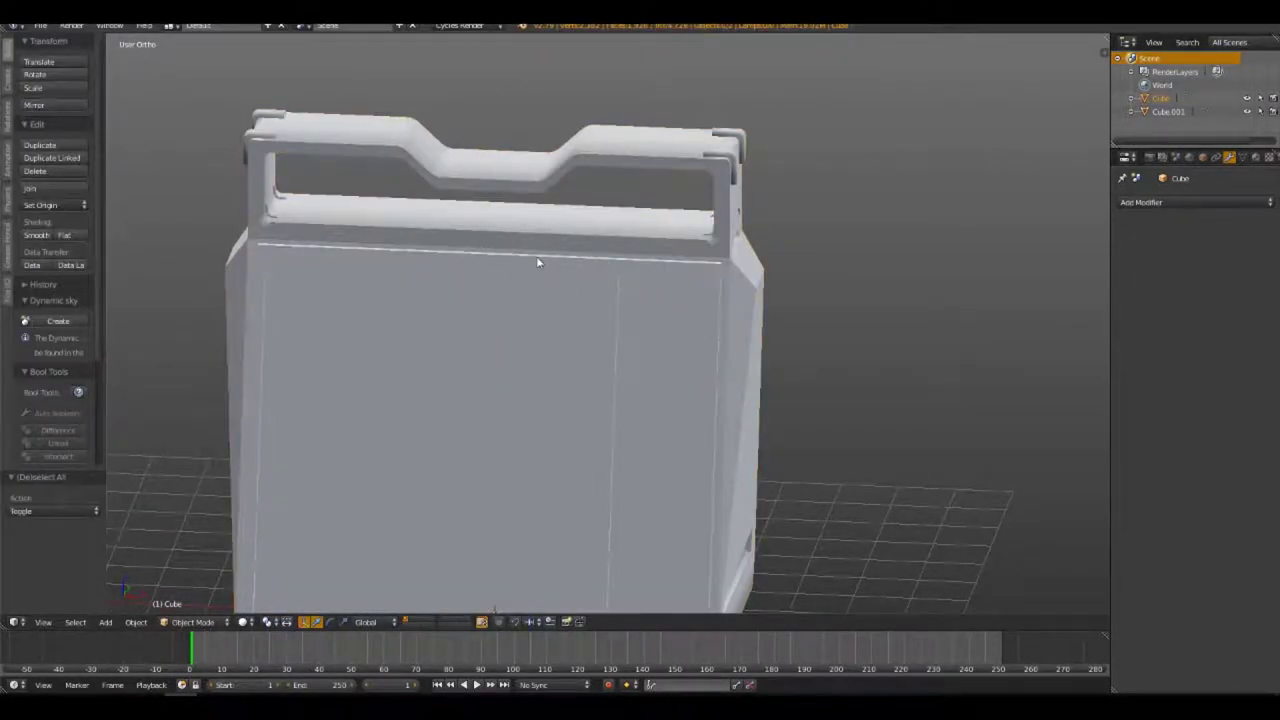
{"action": "right_click", "coordinate": [537, 262]}
{"action": "key", "text": "Tab"}
Bevel the panel's top, left, right and bottom border loops with 4 segments
{"action": "scroll", "coordinate": [560, 470], "scroll_direction": "down", "scroll_amount": 2}
{"action": "scroll", "coordinate": [594, 206], "scroll_direction": "up", "scroll_amount": 3}
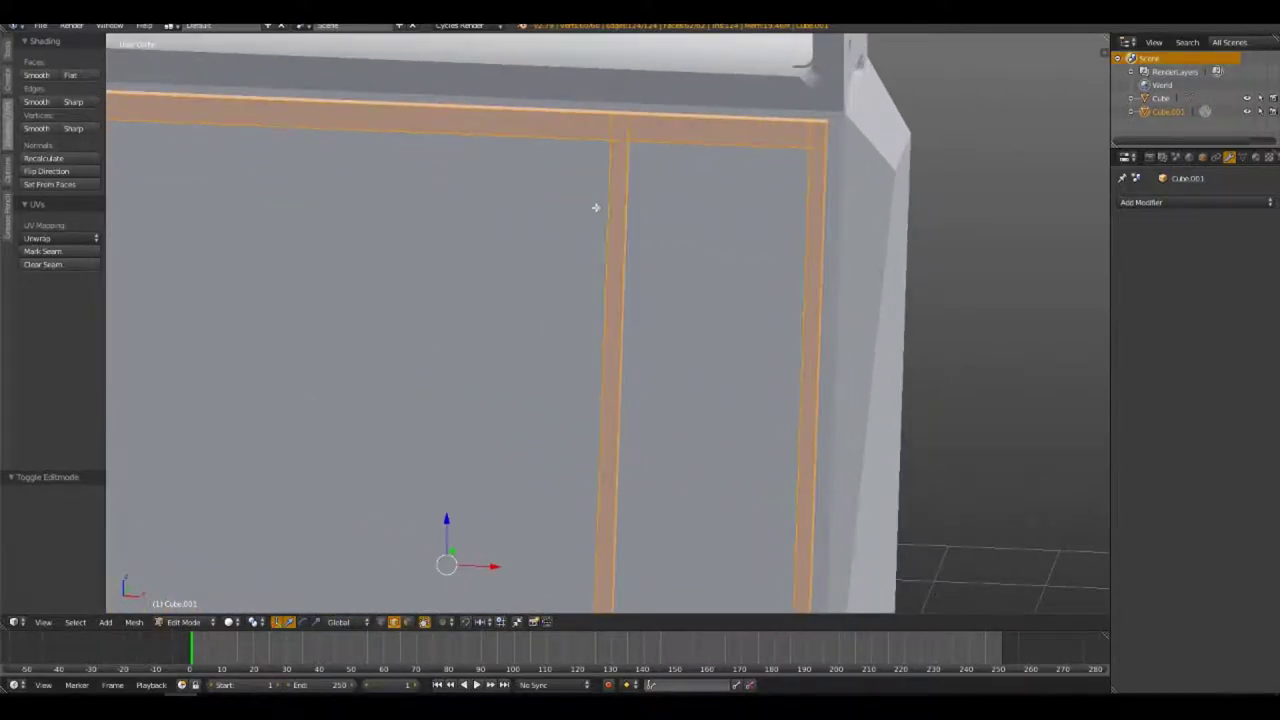
{"action": "scroll", "coordinate": [580, 320], "scroll_direction": "down", "scroll_amount": 2}
{"action": "key", "text": "a"}
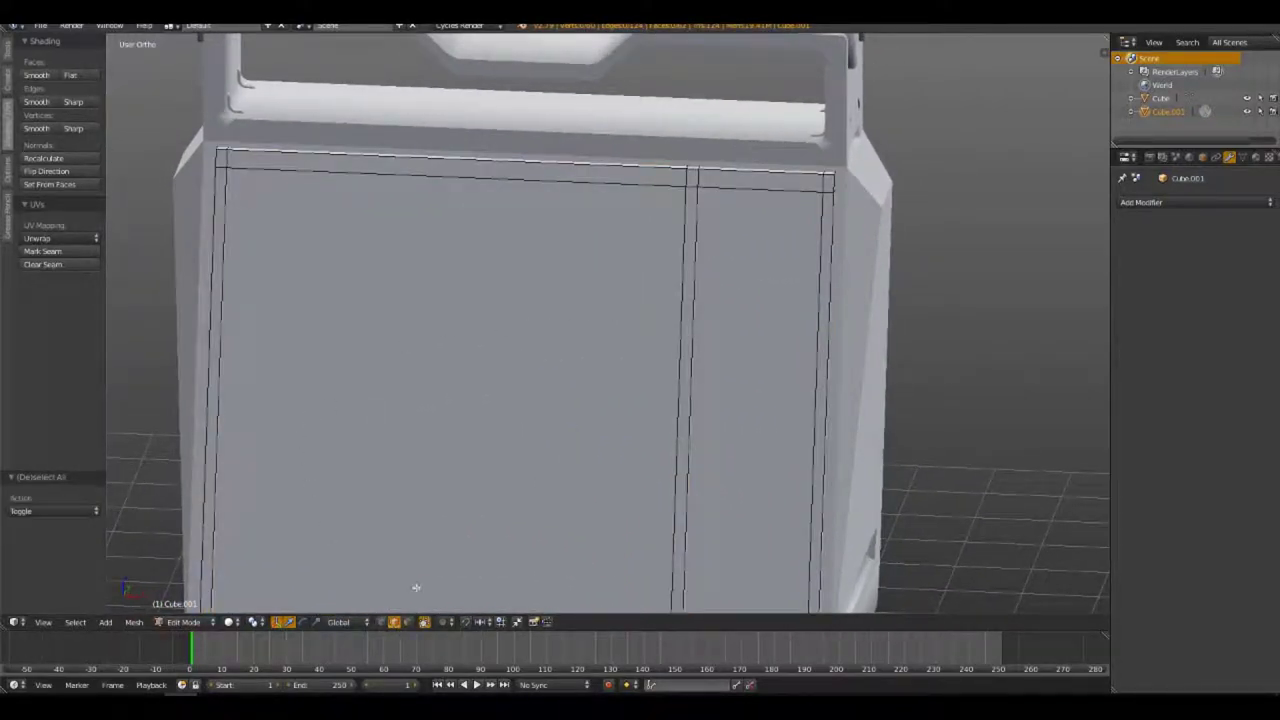
{"action": "right_click", "coordinate": [580, 169], "text": "alt"}
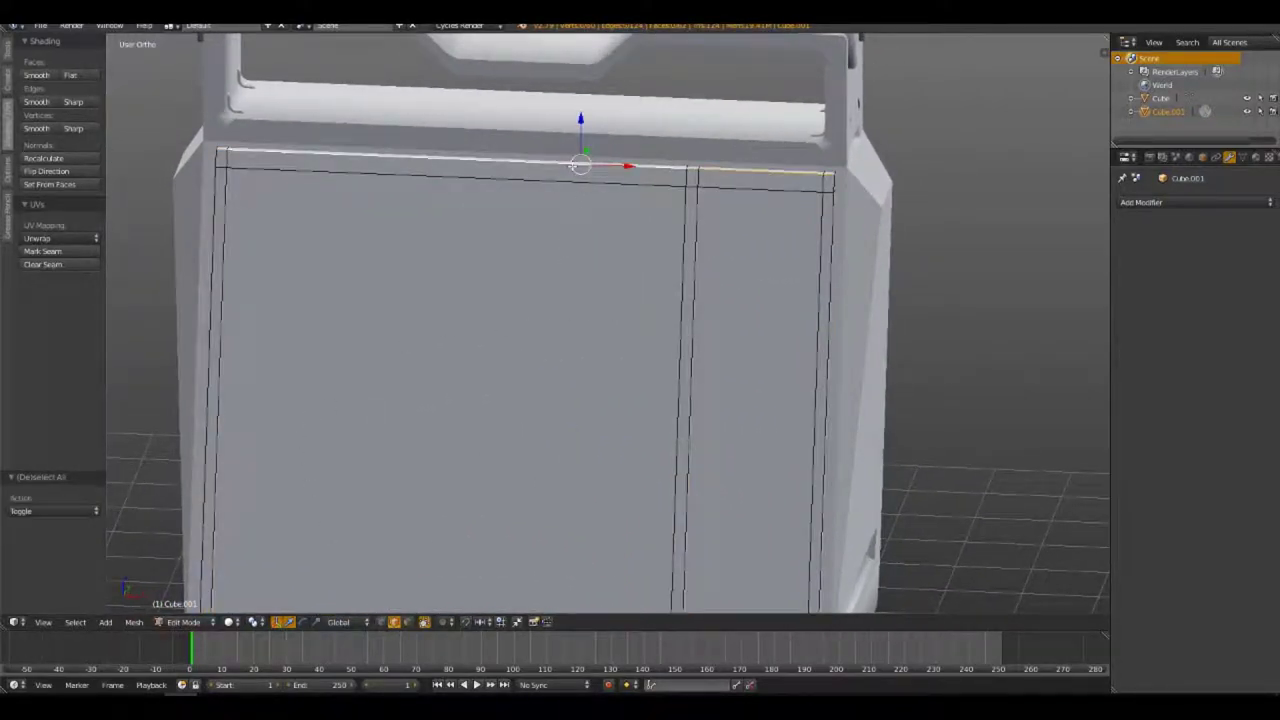
{"action": "right_click", "coordinate": [829, 181], "text": "alt+shift"}
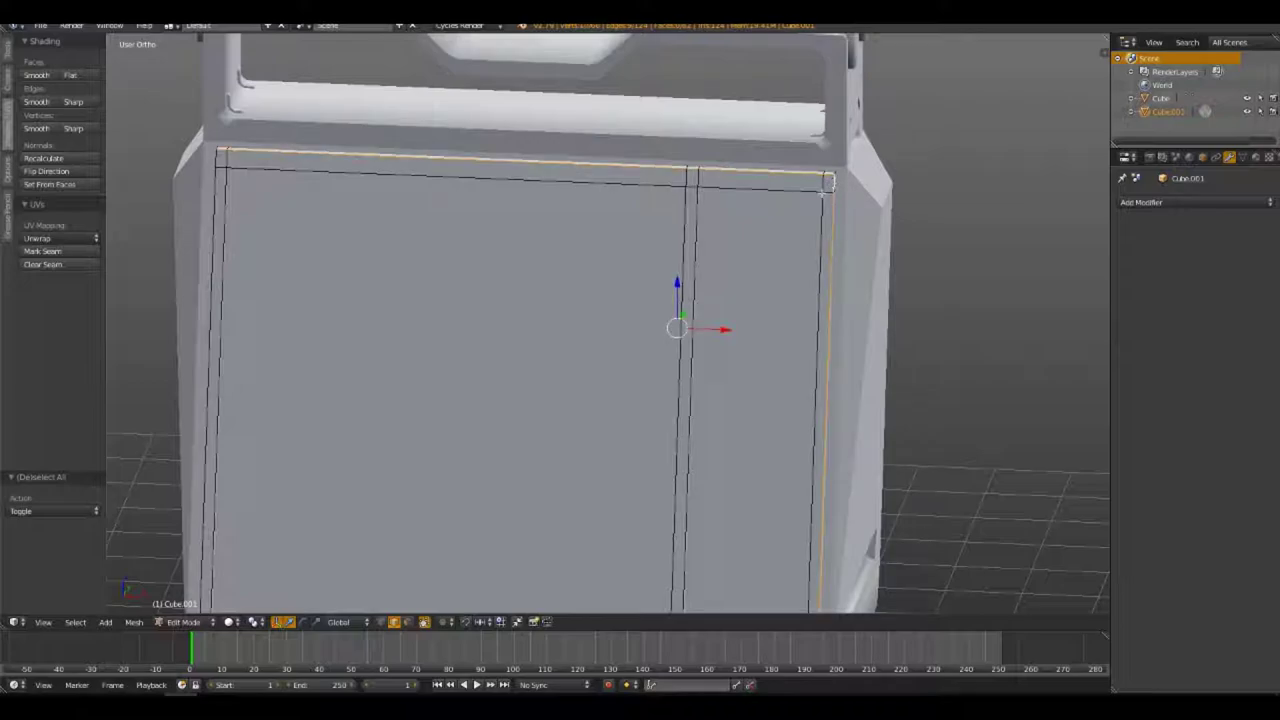
{"action": "right_click", "coordinate": [215, 172], "text": "alt+shift"}
{"action": "scroll", "coordinate": [600, 400], "scroll_direction": "down", "scroll_amount": 5, "text": "shift"}
{"action": "right_click", "coordinate": [639, 418], "text": "alt+shift"}
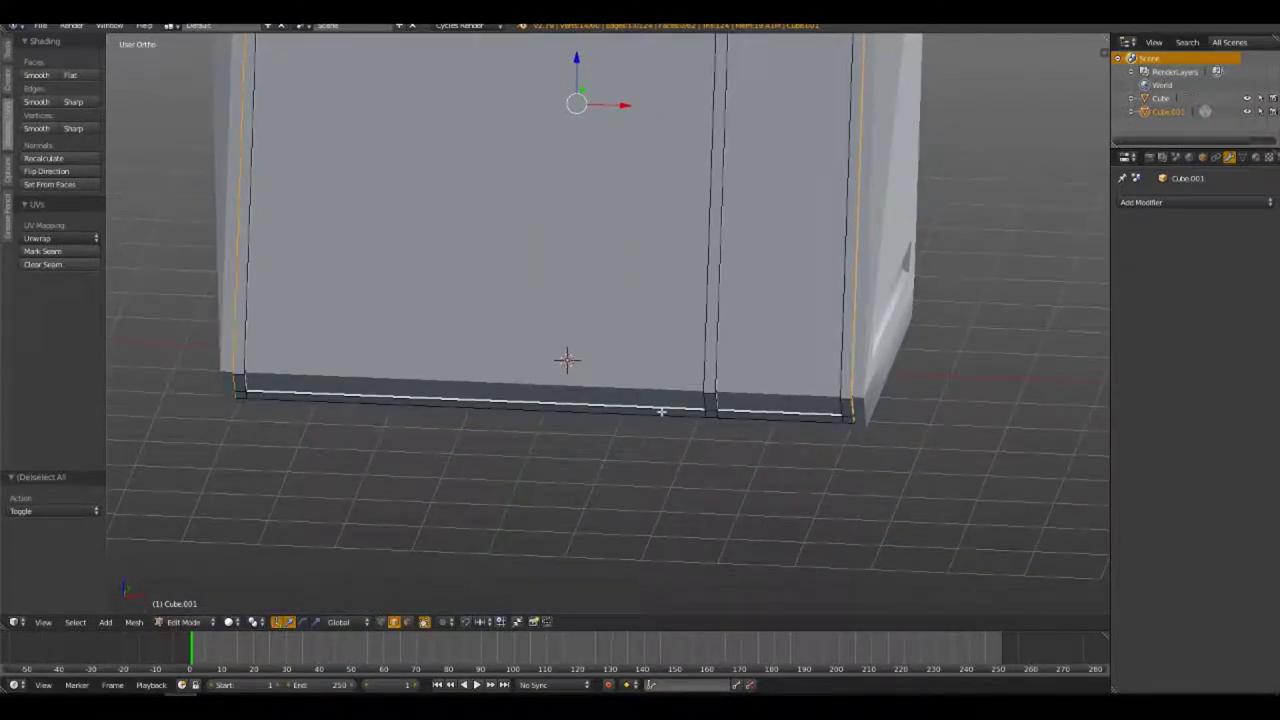
{"action": "right_click", "coordinate": [655, 417], "text": "alt+shift"}
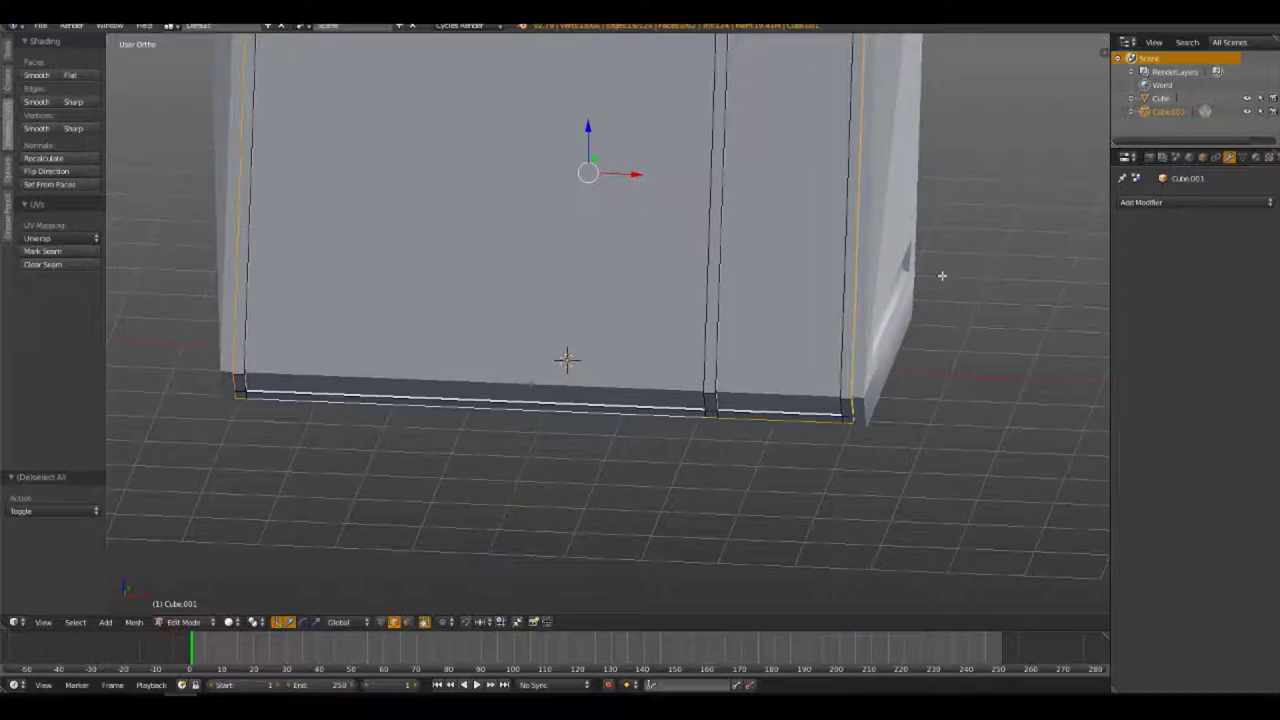
{"action": "key", "text": "ctrl+b"}
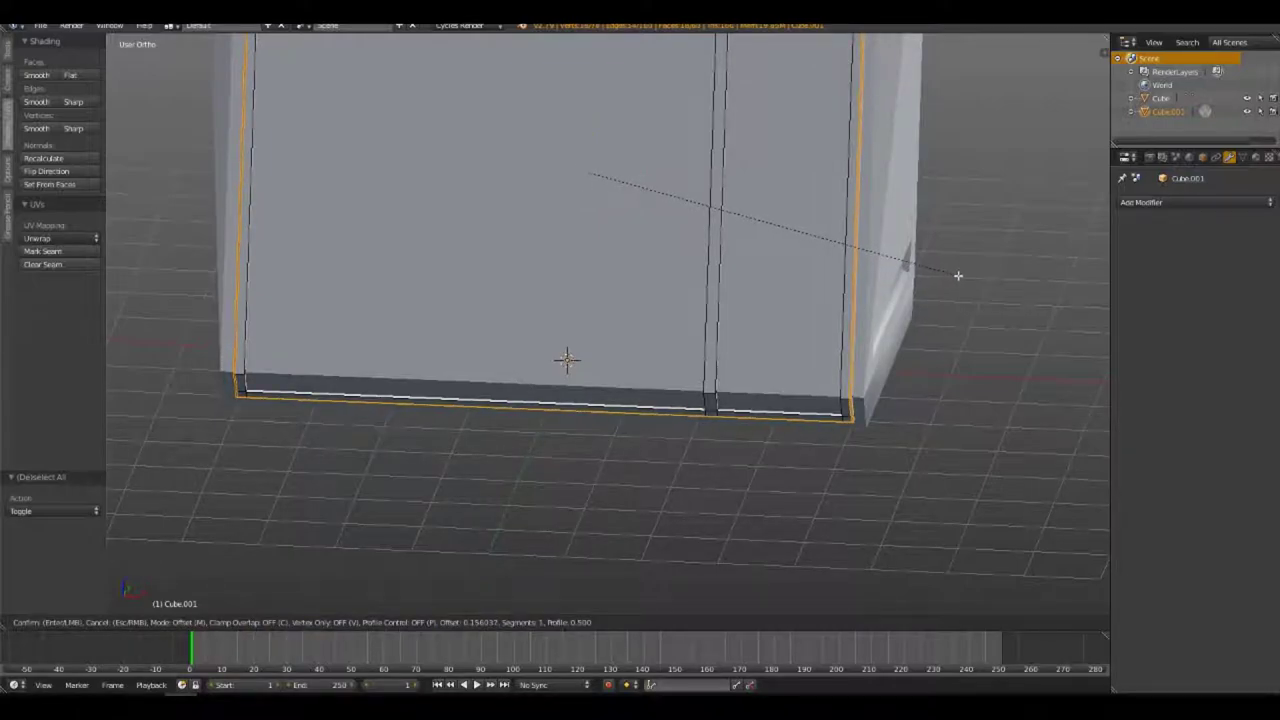
{"action": "scroll", "coordinate": [958, 275], "scroll_direction": "up", "scroll_amount": 3}
{"action": "left_click", "coordinate": [961, 275]}
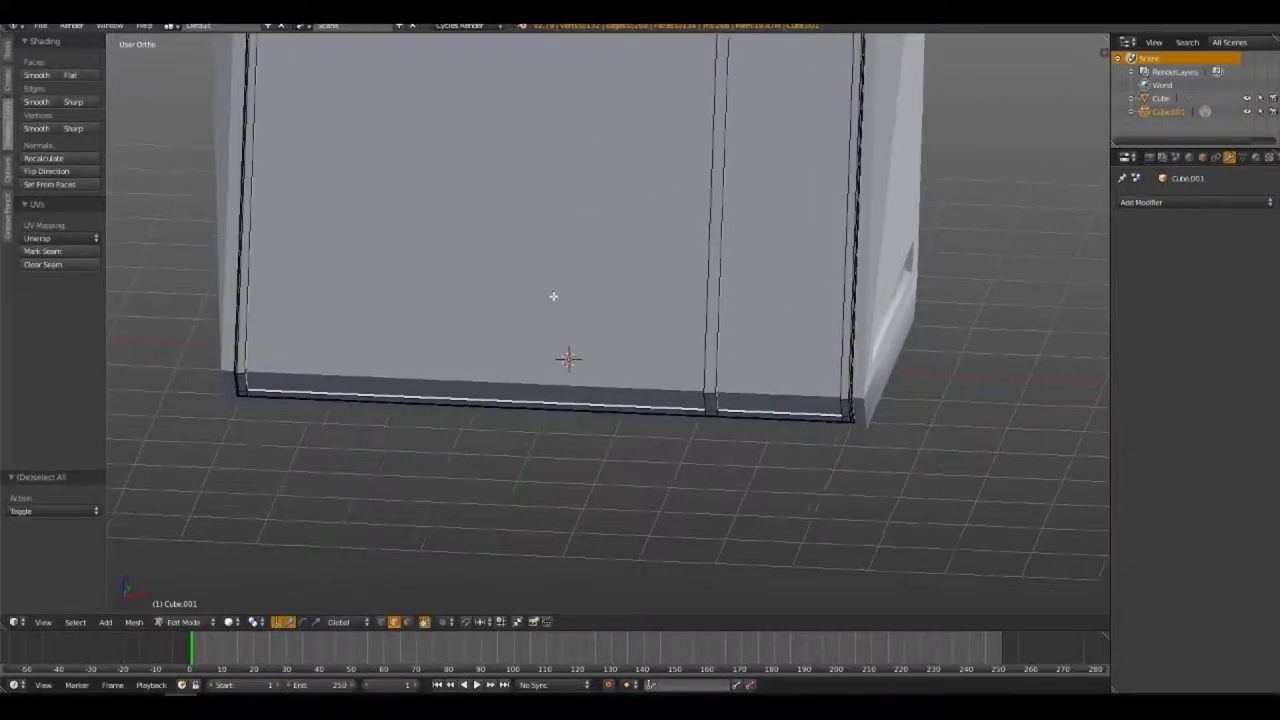
Select the bottom corner bevel loop in wireframe and set the pivot to Individual Origins
{"action": "mouse_move", "coordinate": [554, 294]}
{"action": "middle_mouse_down"}
{"action": "mouse_move", "coordinate": [674, 271]}
{"action": "mouse_move", "coordinate": [517, 403]}
{"action": "mouse_move", "coordinate": [587, 503]}
{"action": "mouse_move", "coordinate": [889, 363]}
{"action": "mouse_move", "coordinate": [589, 371]}
{"action": "mouse_move", "coordinate": [617, 380]}
{"action": "mouse_move", "coordinate": [224, 527]}
{"action": "mouse_move", "coordinate": [605, 434]}
{"action": "mouse_move", "coordinate": [580, 349]}
{"action": "mouse_move", "coordinate": [720, 357]}
{"action": "mouse_move", "coordinate": [345, 231]}
{"action": "middle_mouse_up"}
{"action": "key", "text": "z"}
{"action": "key", "text": "z"}
{"action": "scroll", "coordinate": [574, 400], "scroll_direction": "up", "scroll_amount": 3}
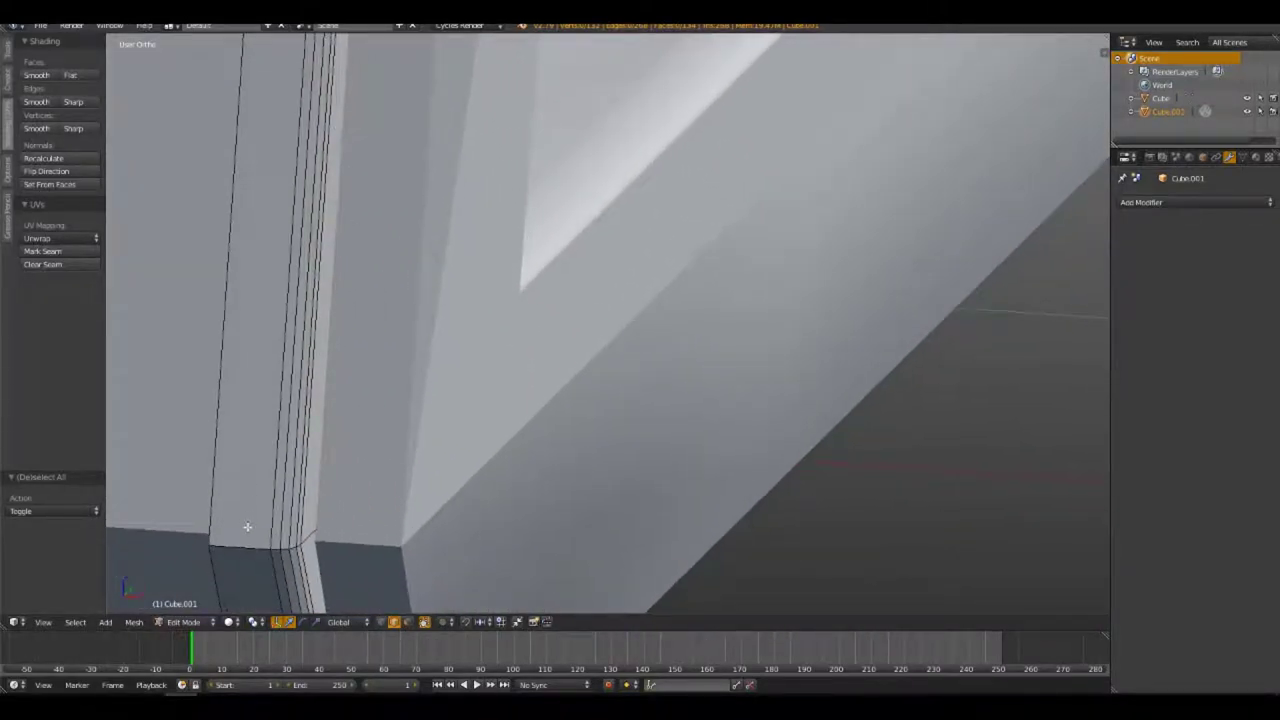
{"action": "middle_click_drag", "start_coordinate": [247, 527], "coordinate": [350, 328]}
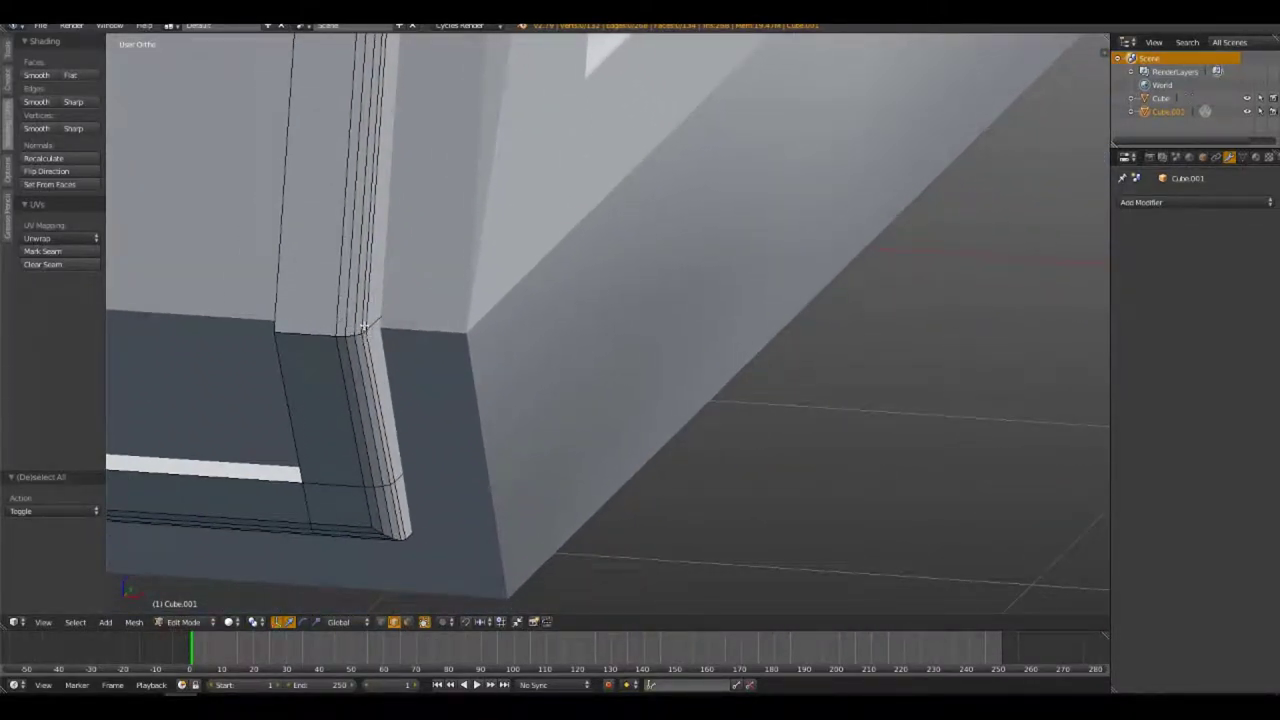
{"action": "right_click", "coordinate": [363, 326], "text": "alt"}
{"action": "left_click", "coordinate": [253, 621]}
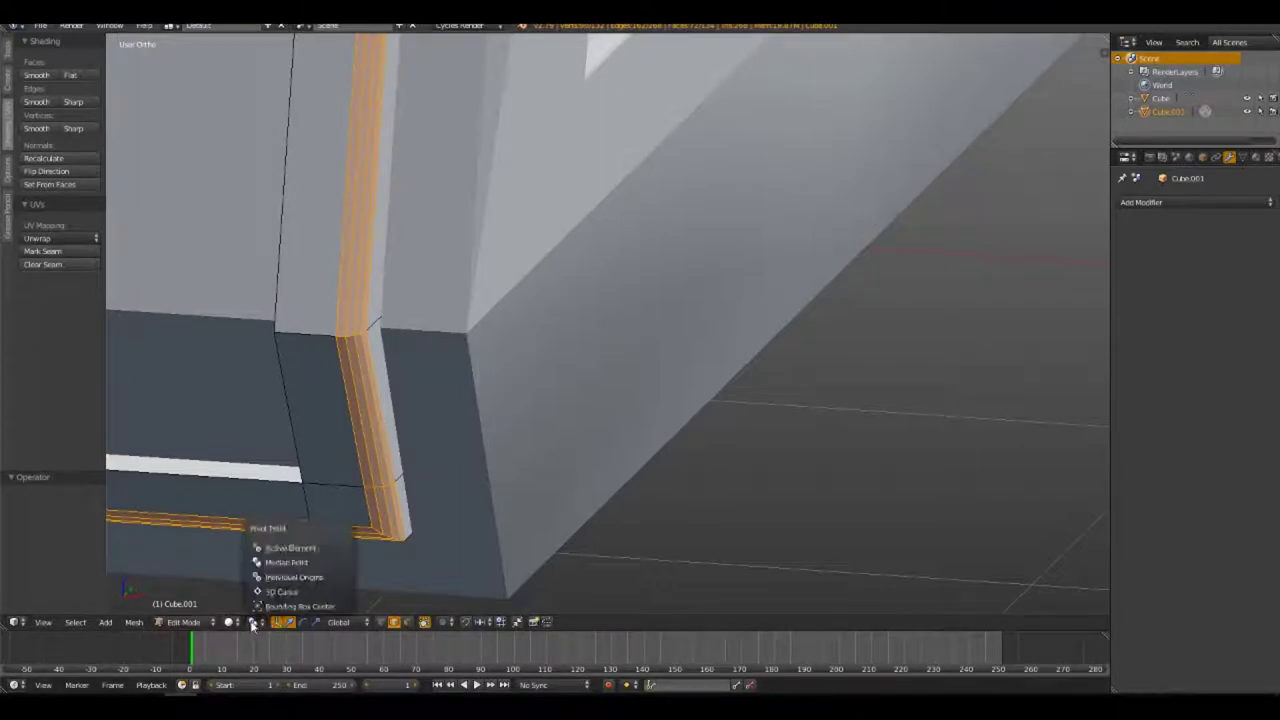
{"action": "left_click", "coordinate": [284, 578]}
Undo the corner bevel and re-bevel the corner loop with 7 segments
{"action": "key", "text": "ctrl+z"}
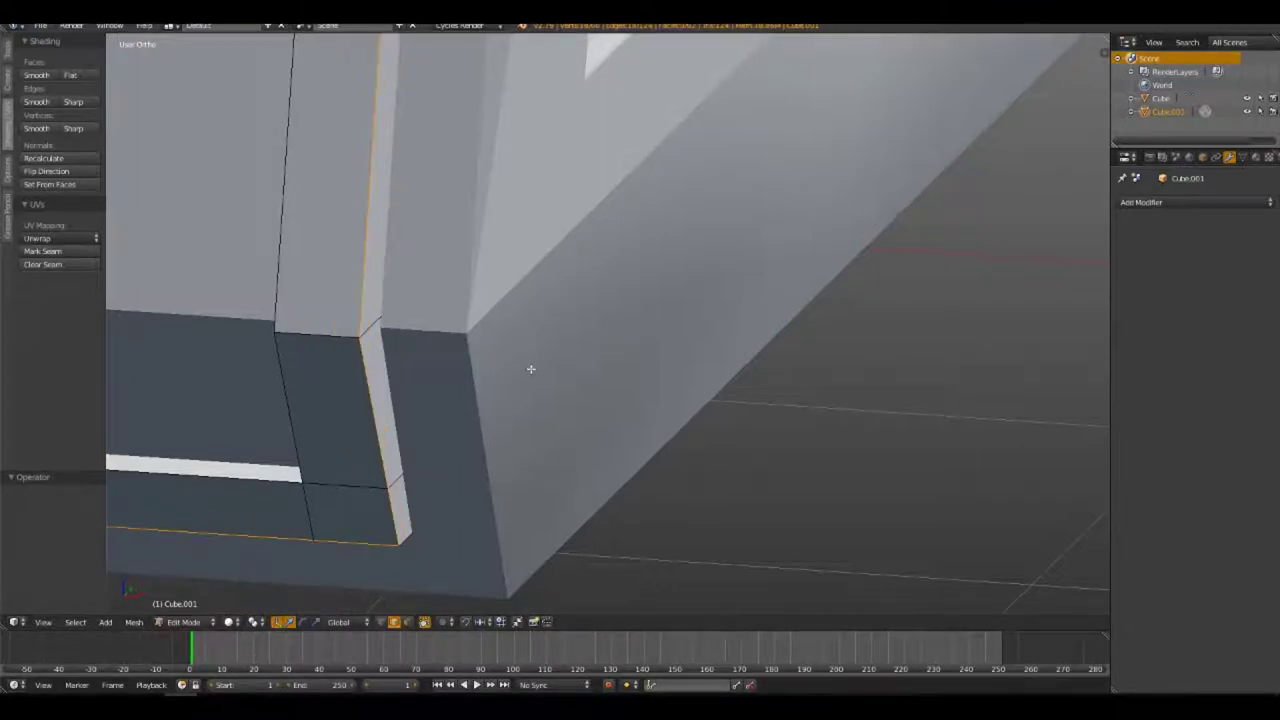
{"action": "key", "text": "ctrl+b"}
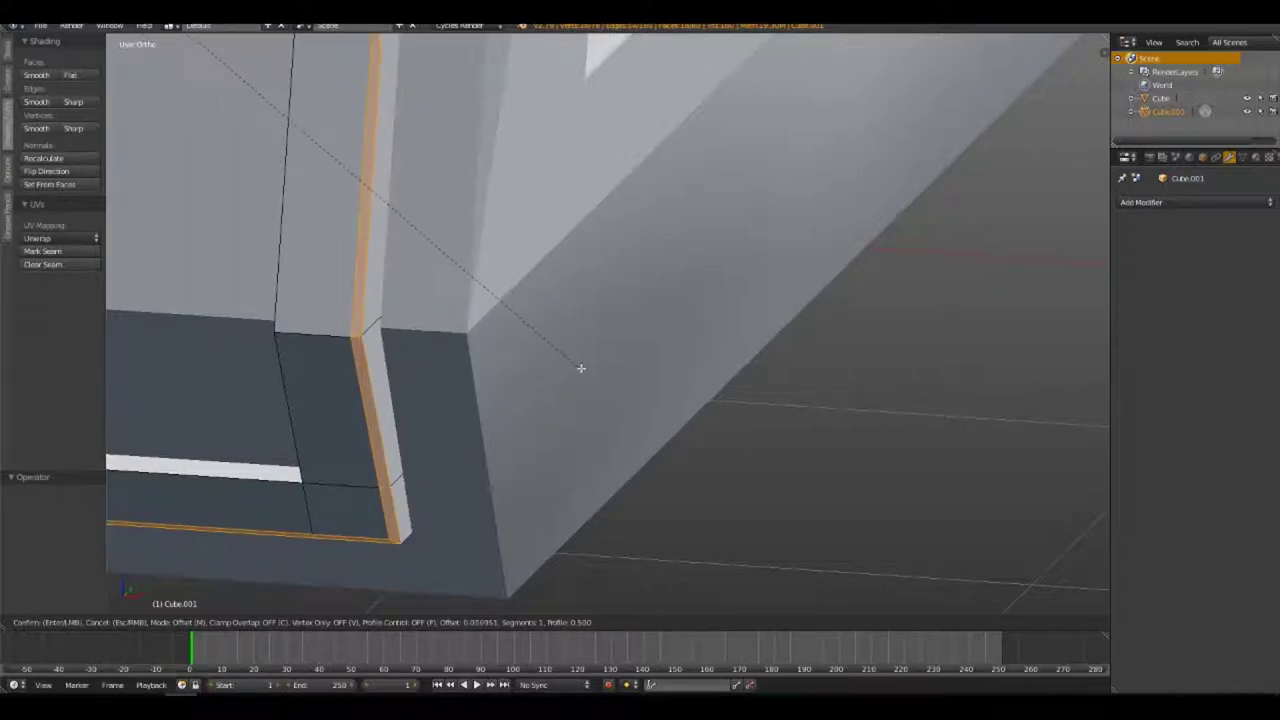
{"action": "scroll", "coordinate": [585, 368], "scroll_direction": "up", "scroll_amount": 2}
{"action": "scroll", "coordinate": [580, 369], "scroll_direction": "up", "scroll_amount": 2}
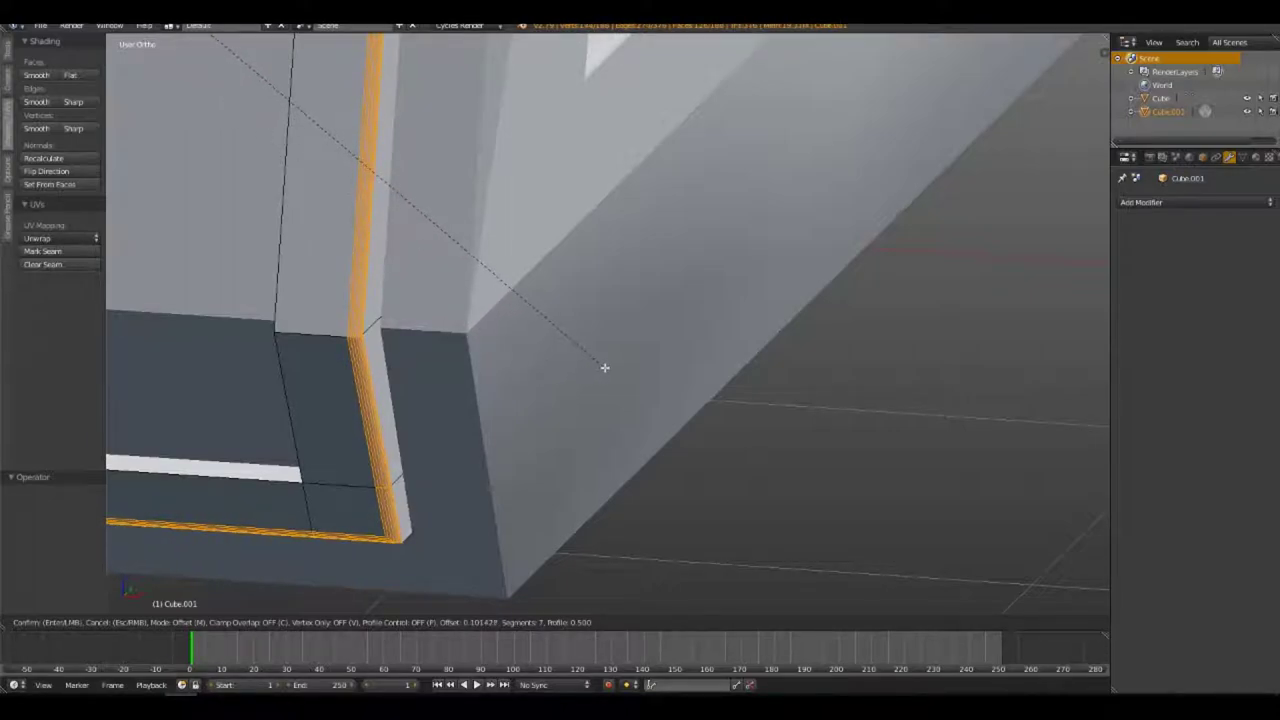
{"action": "left_click", "coordinate": [576, 371]}
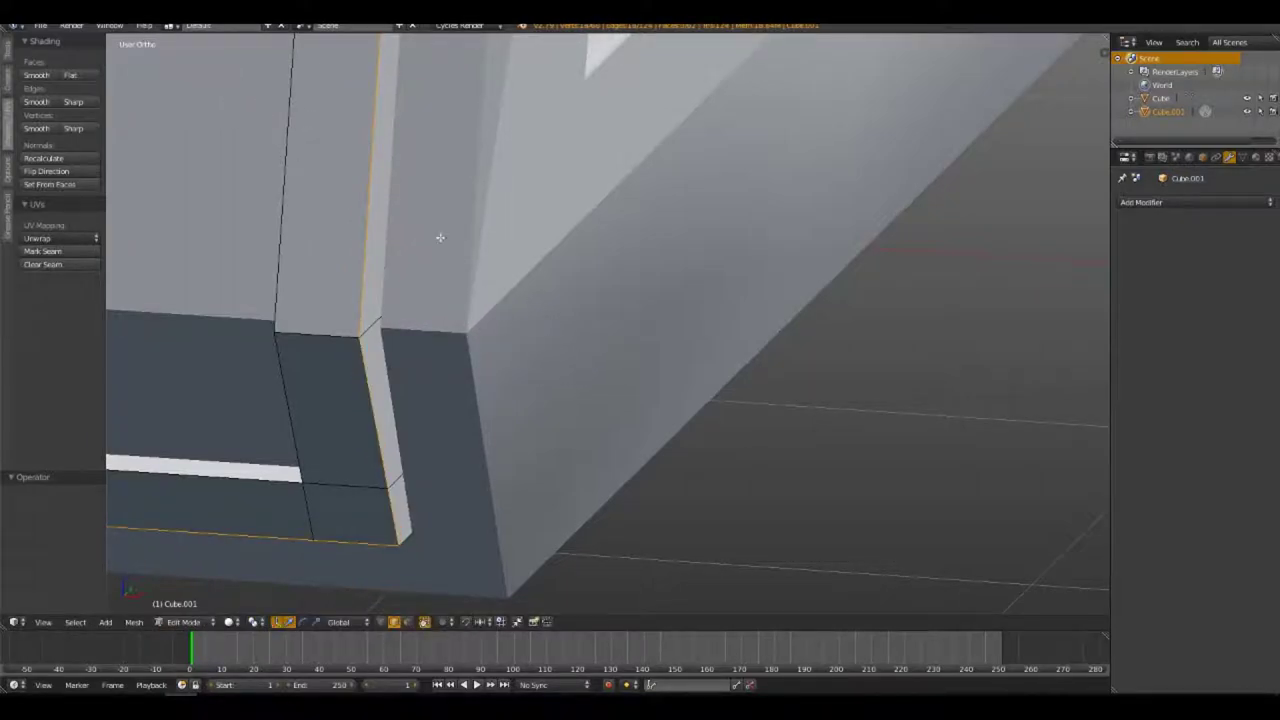
{"action": "middle_click_drag", "start_coordinate": [440, 237], "coordinate": [437, 432]}
Select the front panel's top edge loop and bevel it
{"action": "key", "text": "a"}
{"action": "left_click", "coordinate": [527, 388]}
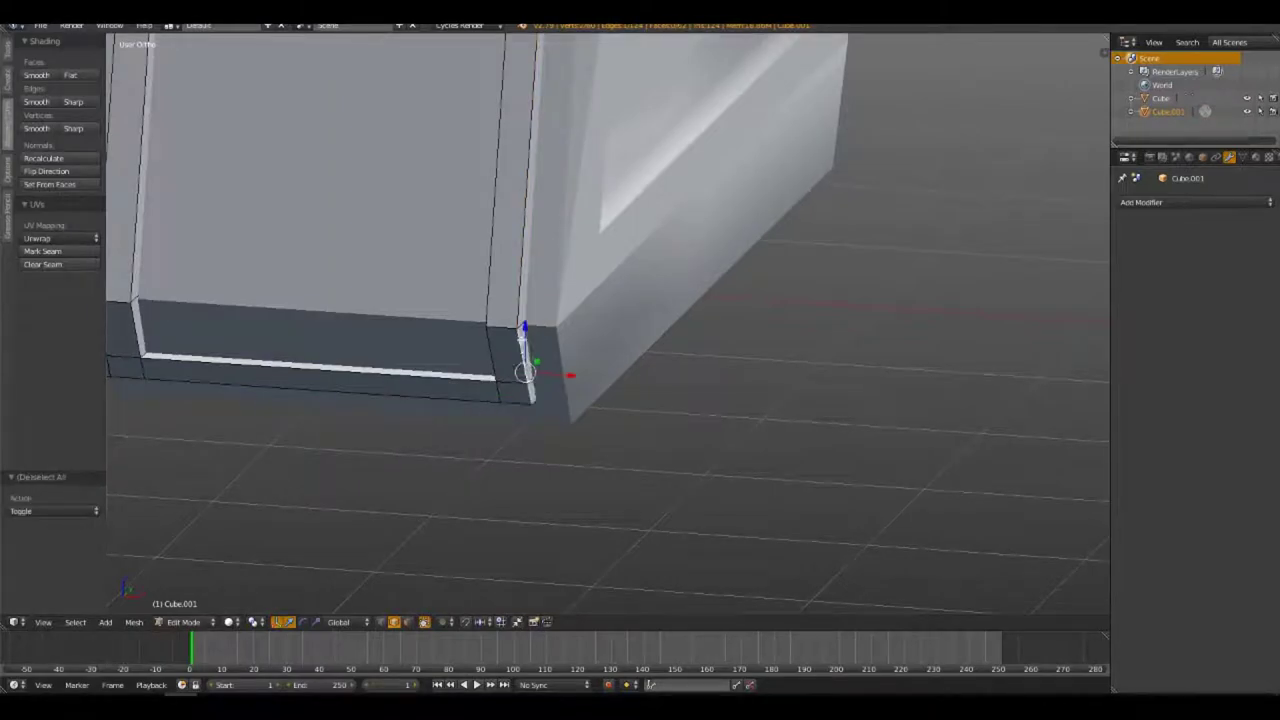
{"action": "left_click", "coordinate": [522, 340], "text": "alt"}
{"action": "mouse_move", "coordinate": [552, 194]}
{"action": "middle_mouse_down"}
{"action": "mouse_move", "coordinate": [380, 294]}
{"action": "mouse_move", "coordinate": [613, 368]}
{"action": "middle_mouse_up"}
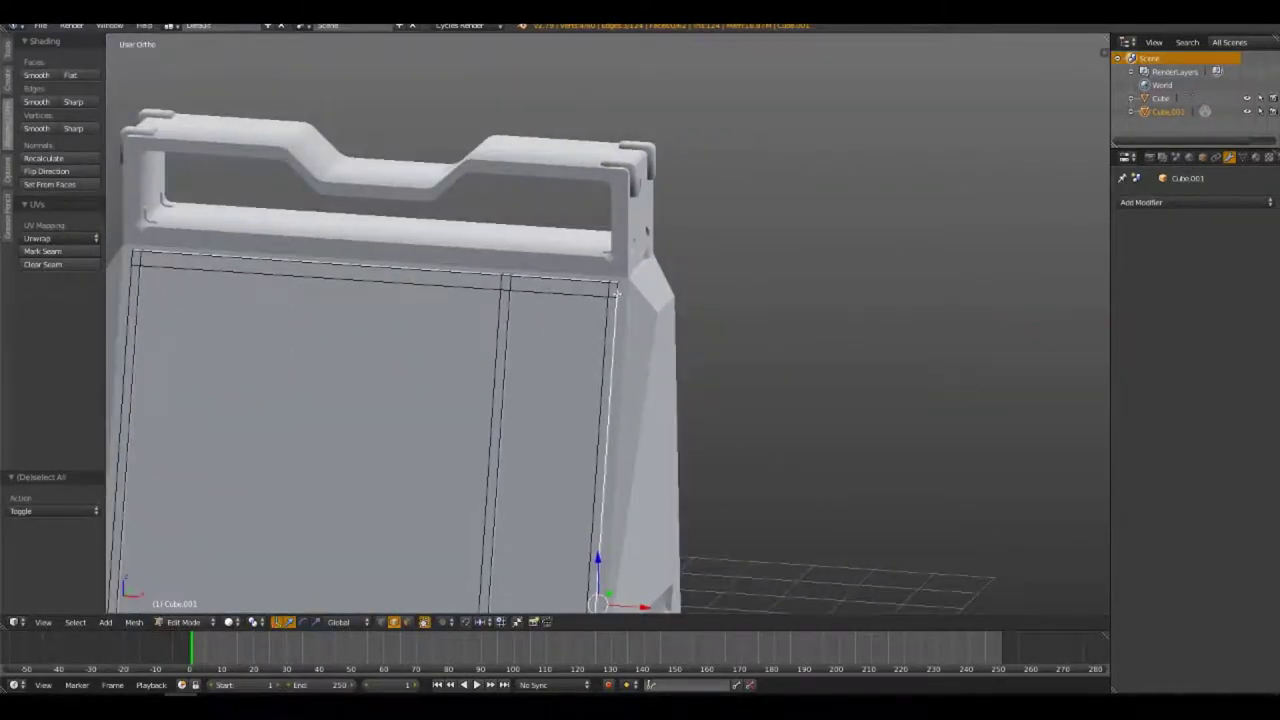
{"action": "middle_click_drag", "start_coordinate": [466, 391], "coordinate": [817, 379]}
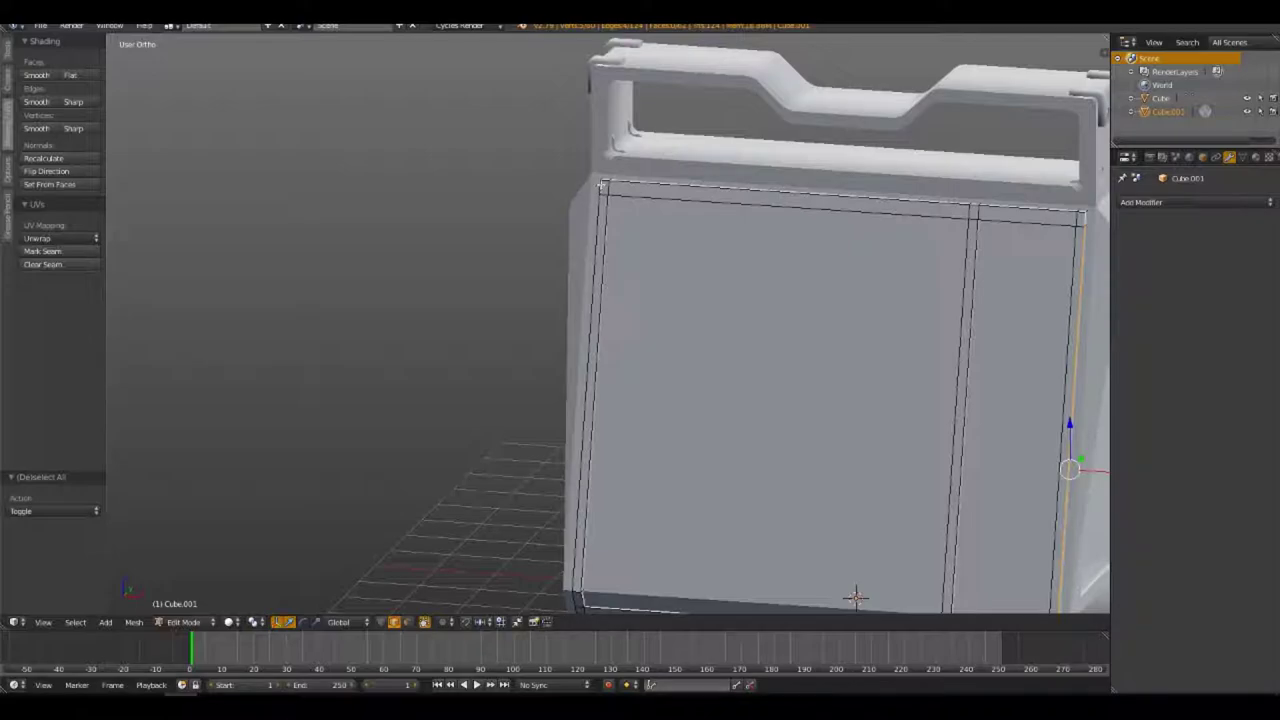
{"action": "left_click", "coordinate": [598, 222], "text": "alt+shift"}
{"action": "key", "text": "a"}
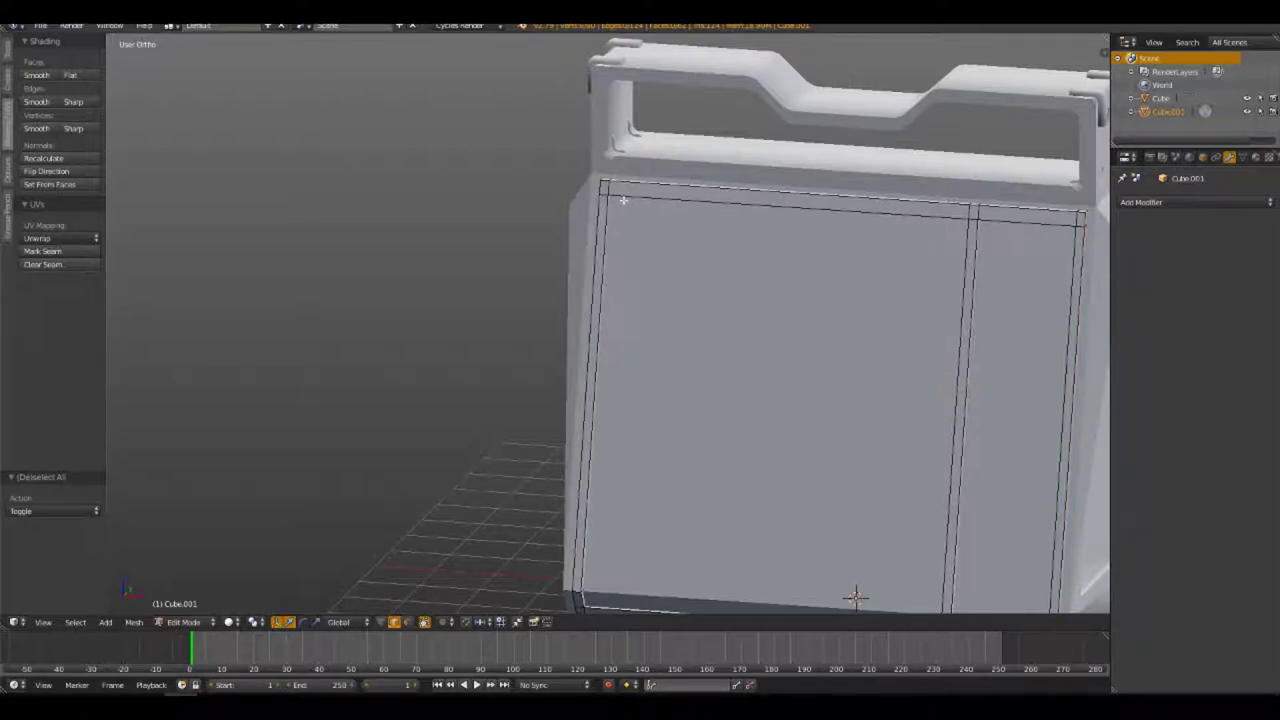
{"action": "left_click", "coordinate": [621, 180], "text": "alt"}
{"action": "middle_click_drag", "start_coordinate": [830, 246], "coordinate": [512, 239], "text": "shift"}
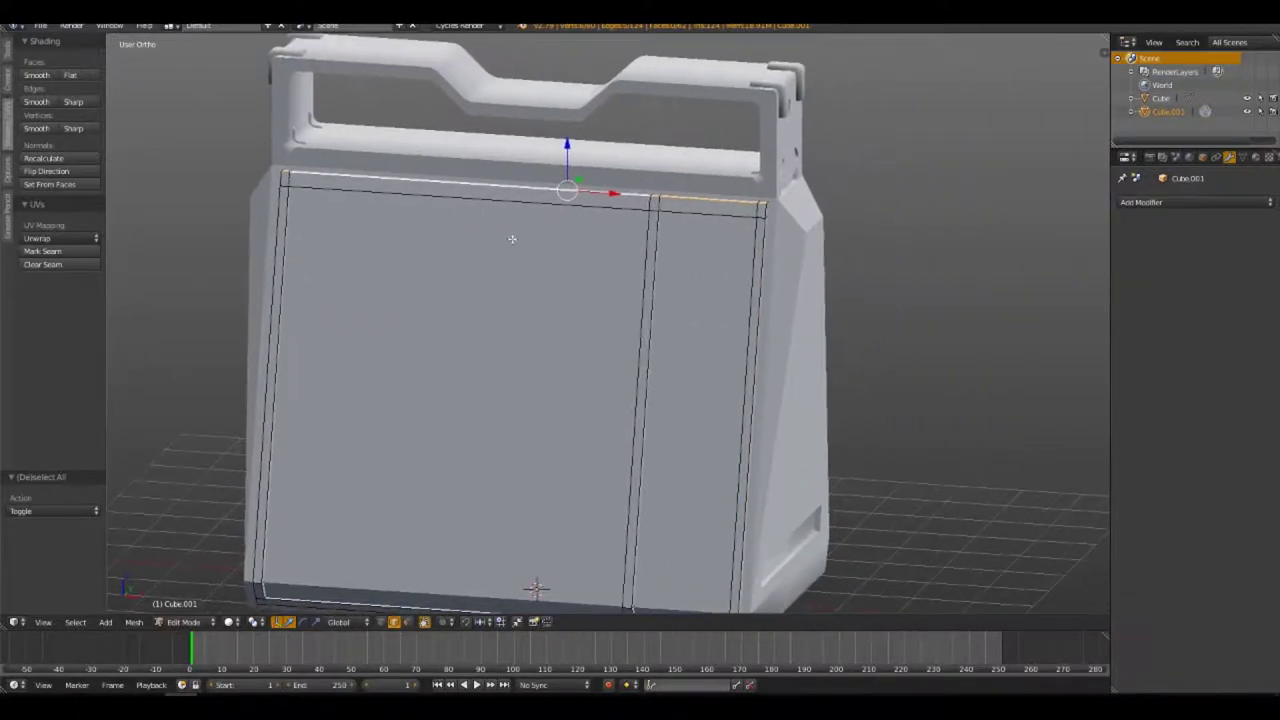
{"action": "key", "text": "ctrl+b"}
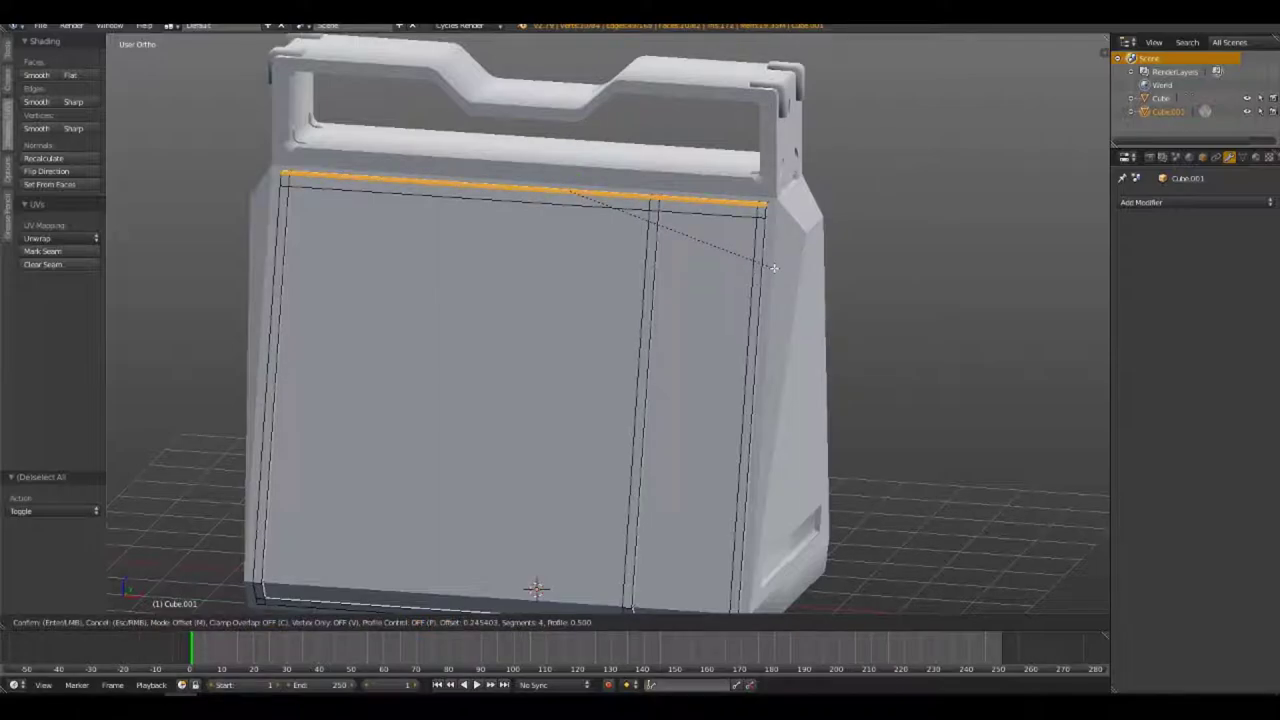
{"action": "left_click", "coordinate": [750, 259]}
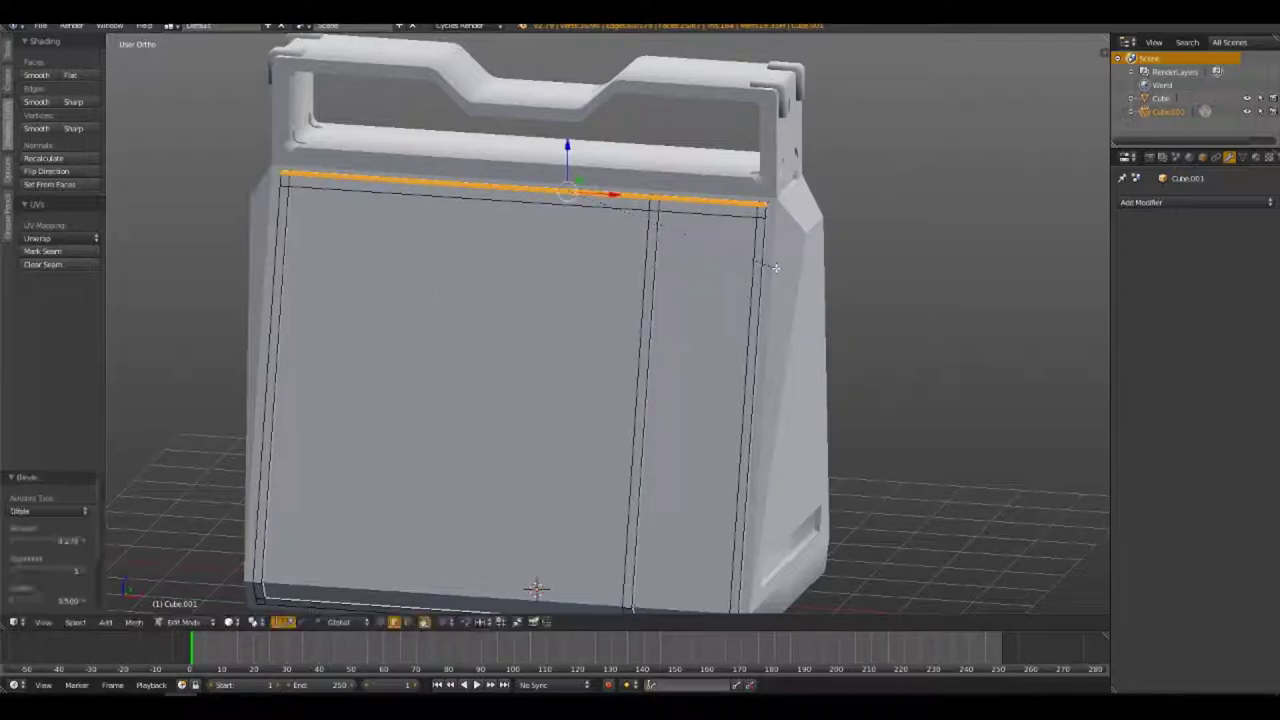
{"action": "key", "text": "a"}
Bevel the frame's bottom edge loop with 5 segments in wireframe view
{"action": "middle_click_drag", "start_coordinate": [446, 331], "coordinate": [580, 323]}
{"action": "key", "text": "z"}
{"action": "key", "text": "z"}
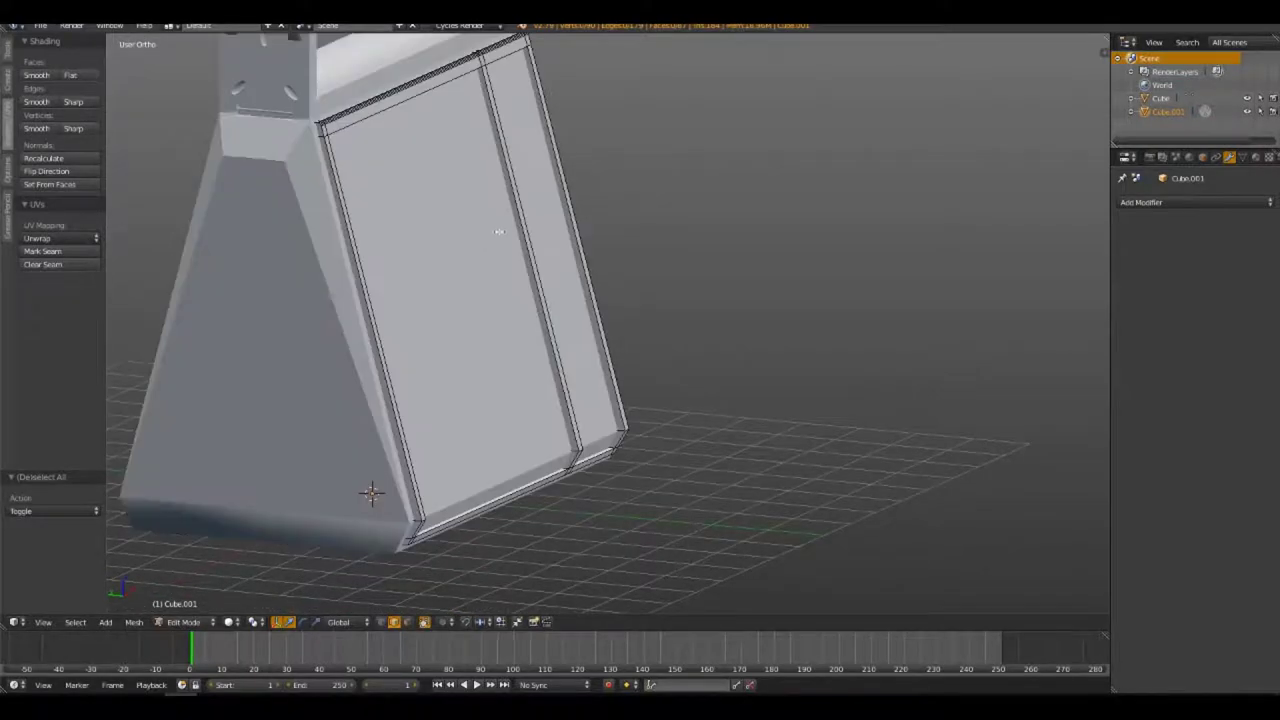
{"action": "mouse_move", "coordinate": [371, 491]}
{"action": "middle_mouse_down"}
{"action": "mouse_move", "coordinate": [391, 514]}
{"action": "mouse_move", "coordinate": [371, 480]}
{"action": "middle_mouse_up"}
{"action": "scroll", "coordinate": [382, 198], "scroll_direction": "up", "scroll_amount": 2}
{"action": "scroll", "coordinate": [382, 198], "scroll_direction": "up", "scroll_amount": 3}
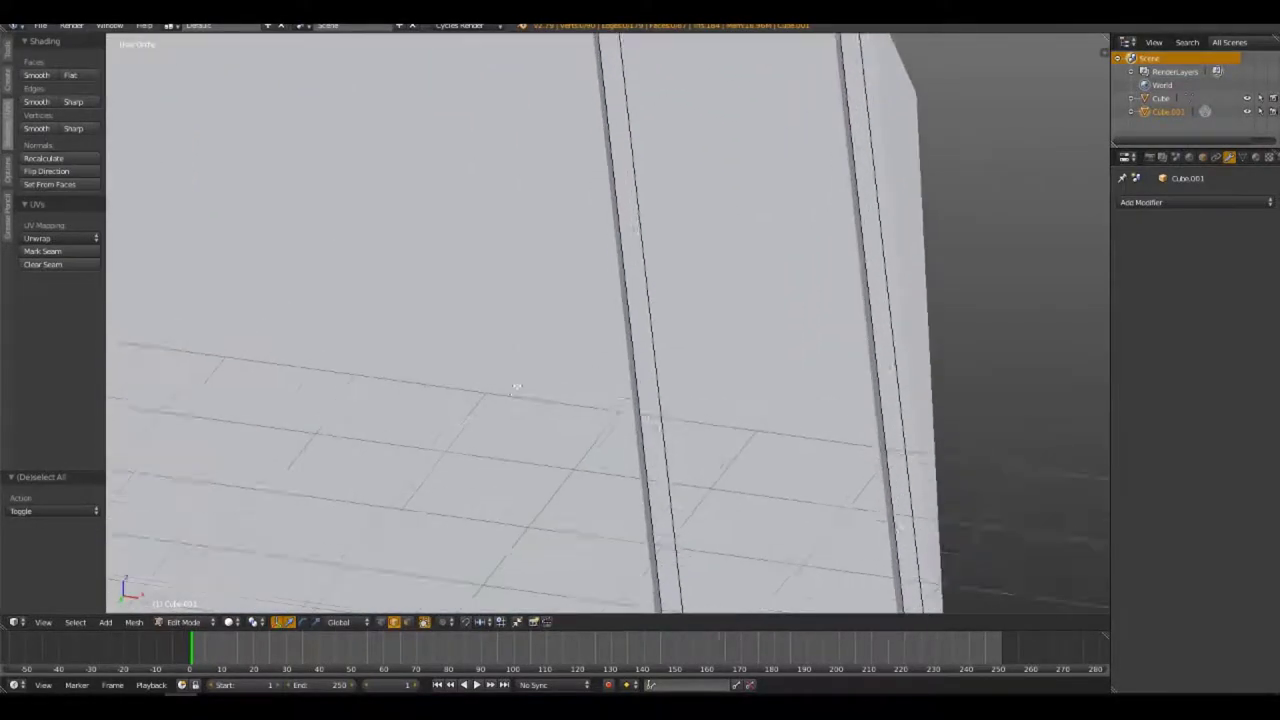
{"action": "mouse_move", "coordinate": [480, 400]}
{"action": "middle_mouse_down"}
{"action": "mouse_move", "coordinate": [583, 517]}
{"action": "mouse_move", "coordinate": [635, 363]}
{"action": "middle_mouse_up"}
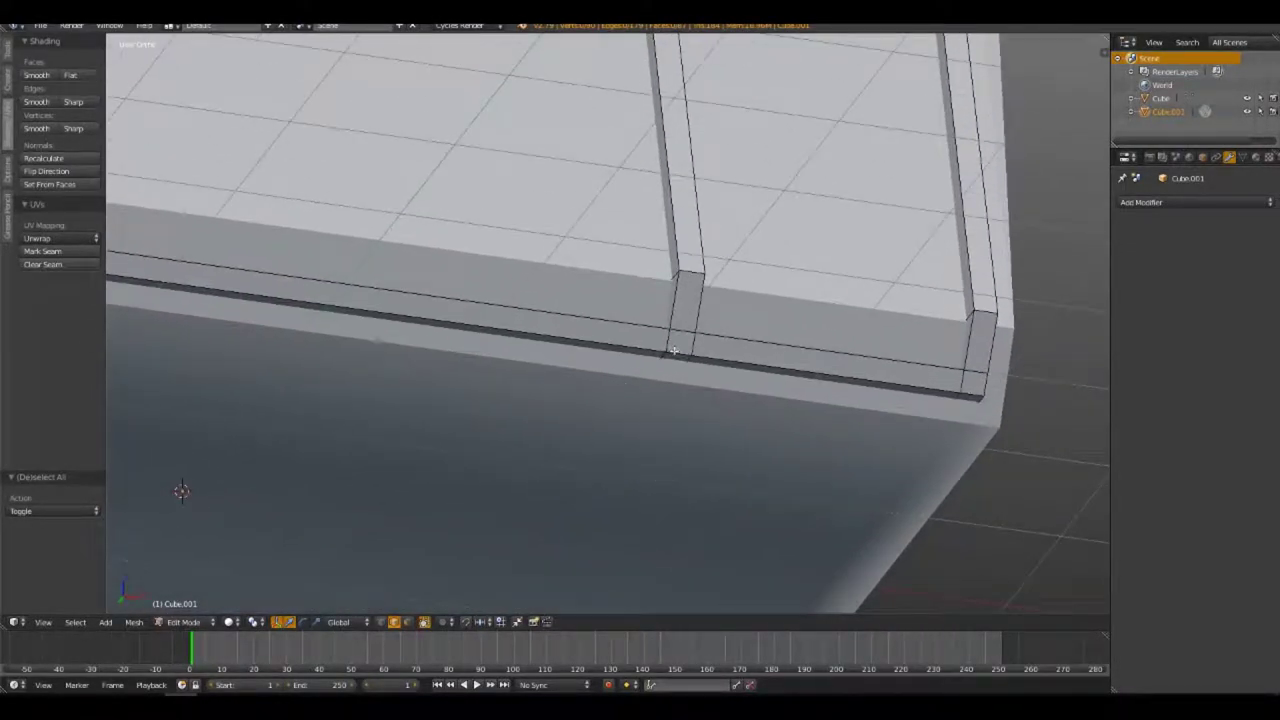
{"action": "left_click", "coordinate": [674, 351], "text": "alt"}
{"action": "key", "text": "ctrl+b"}
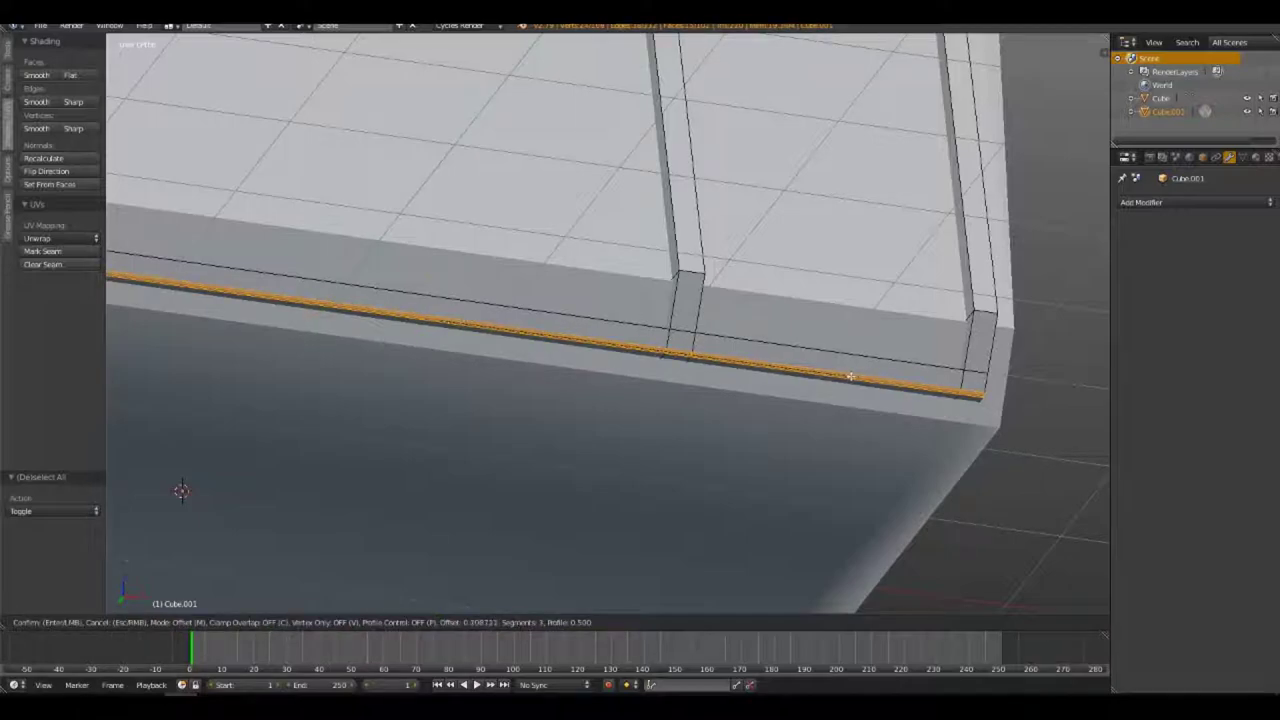
{"action": "scroll", "coordinate": [852, 373], "scroll_direction": "up", "scroll_amount": 1}
{"action": "scroll", "coordinate": [852, 375], "scroll_direction": "up", "scroll_amount": 1}
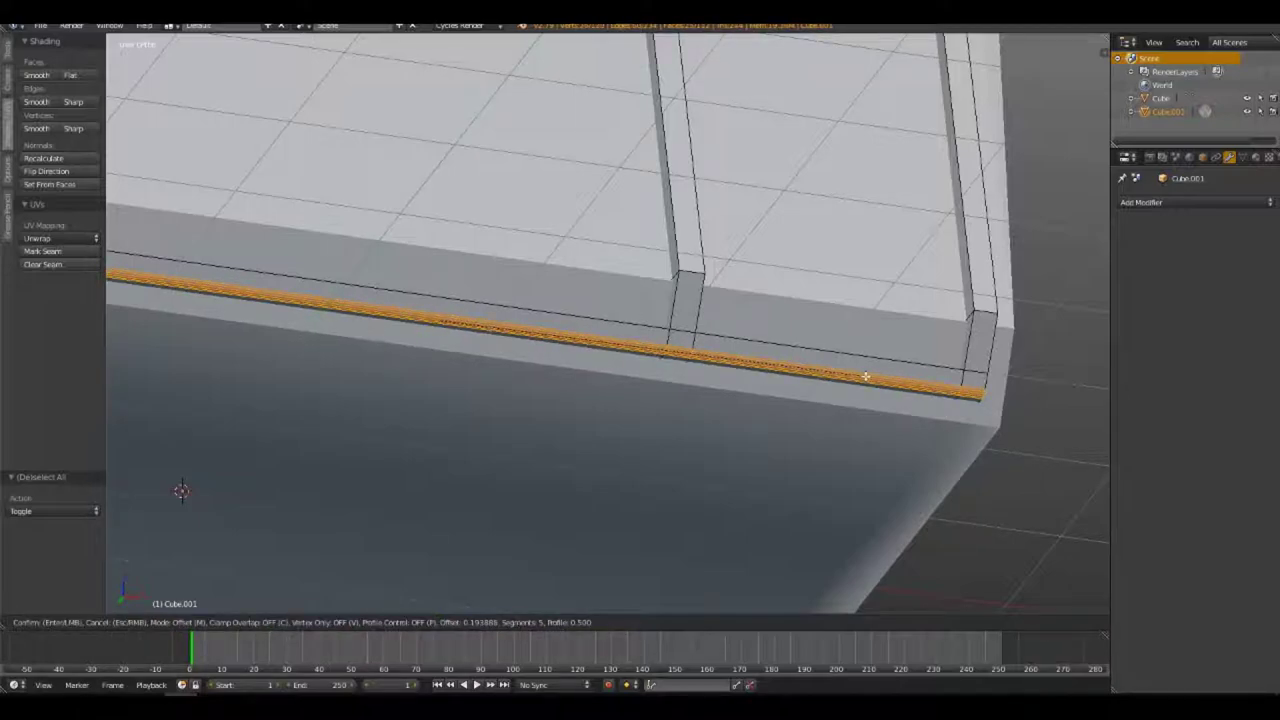
{"action": "left_click", "coordinate": [868, 376]}
Orbit below the frame and begin bevelling its lower corner edges
{"action": "middle_click_drag", "start_coordinate": [871, 363], "coordinate": [835, 389]}
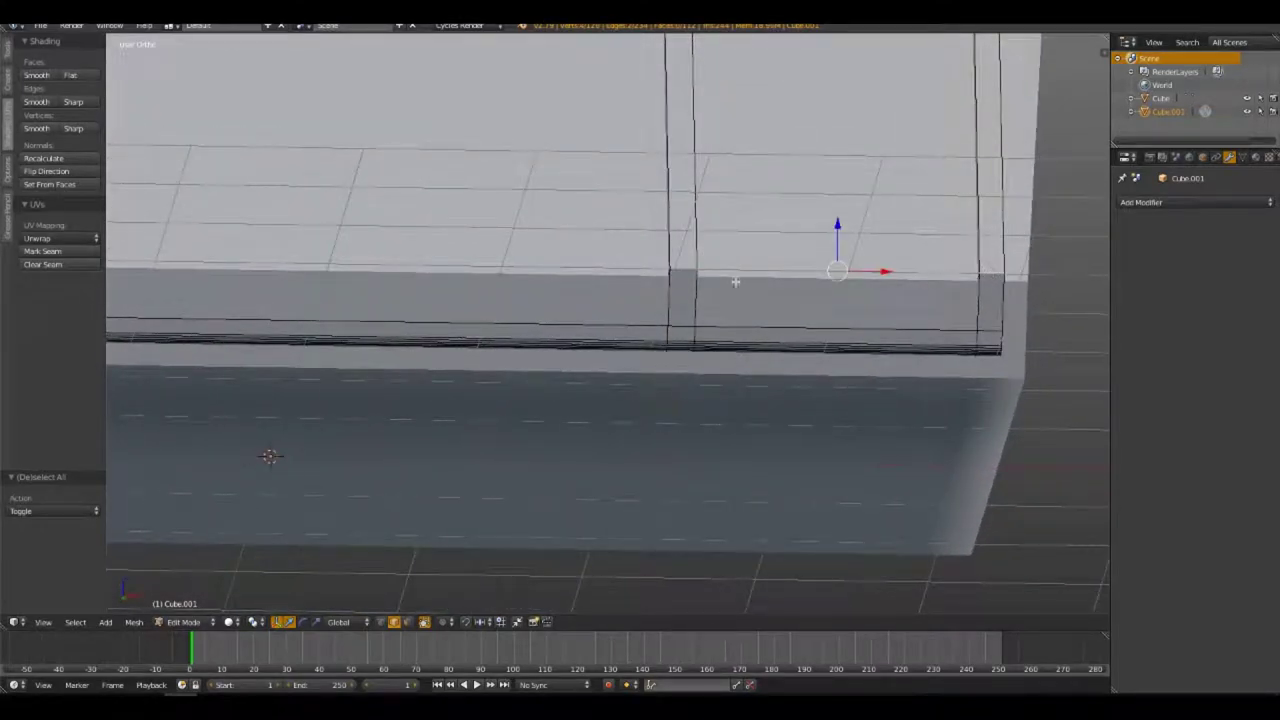
{"action": "mouse_move", "coordinate": [735, 283]}
{"action": "middle_mouse_down"}
{"action": "mouse_move", "coordinate": [806, 289]}
{"action": "mouse_move", "coordinate": [650, 354]}
{"action": "middle_mouse_up"}
{"action": "middle_click_drag", "start_coordinate": [436, 270], "coordinate": [763, 325]}
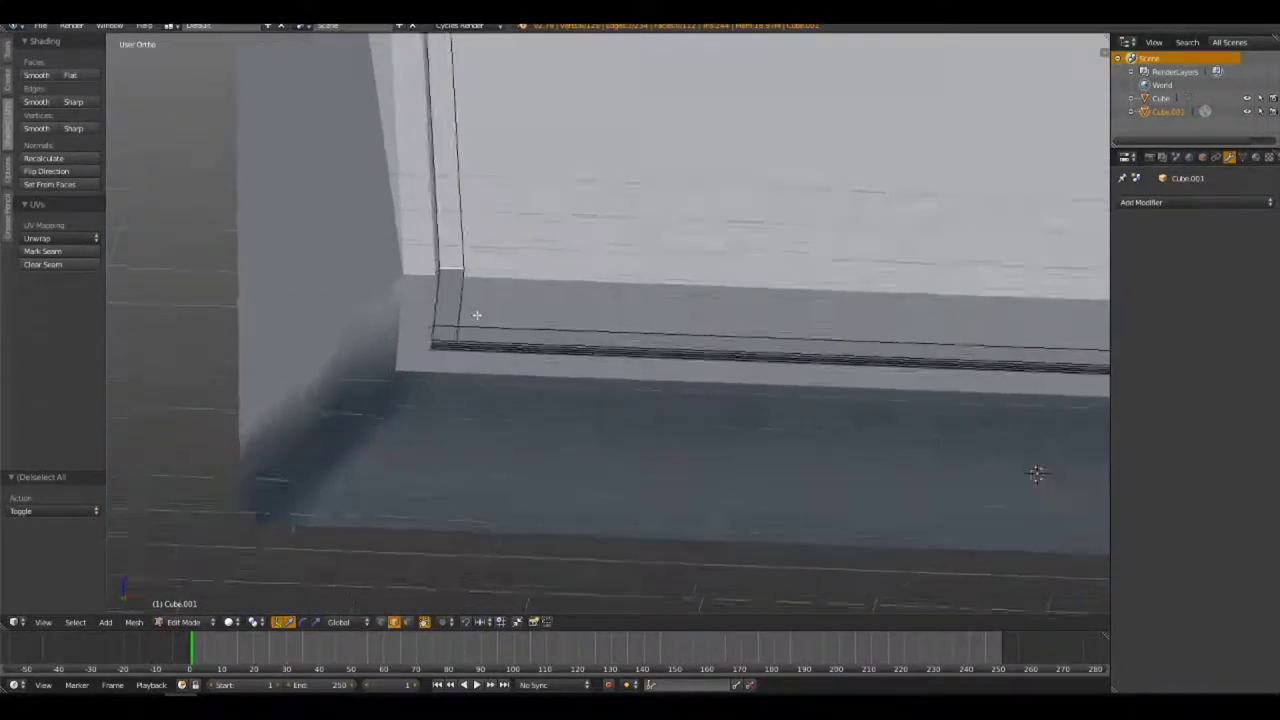
{"action": "key", "text": "ctrl+b"}
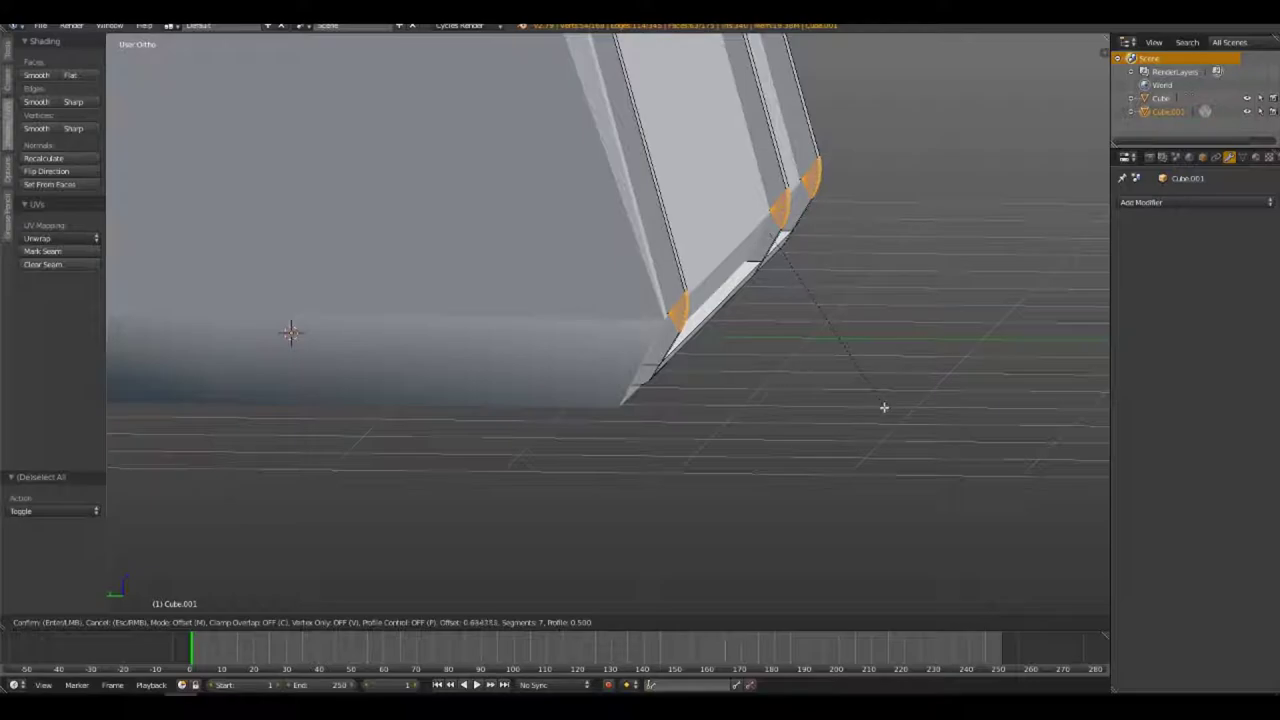
Confirm the corner bevel, clear the selection, and pick the face strip along the vertical bar
{"action": "left_click", "coordinate": [879, 404]}
{"action": "mouse_move", "coordinate": [879, 404]}
{"action": "middle_mouse_down"}
{"action": "mouse_move", "coordinate": [686, 277]}
{"action": "mouse_move", "coordinate": [749, 280]}
{"action": "mouse_move", "coordinate": [698, 410]}
{"action": "mouse_move", "coordinate": [666, 409]}
{"action": "middle_mouse_up"}
{"action": "key", "text": "Tab"}
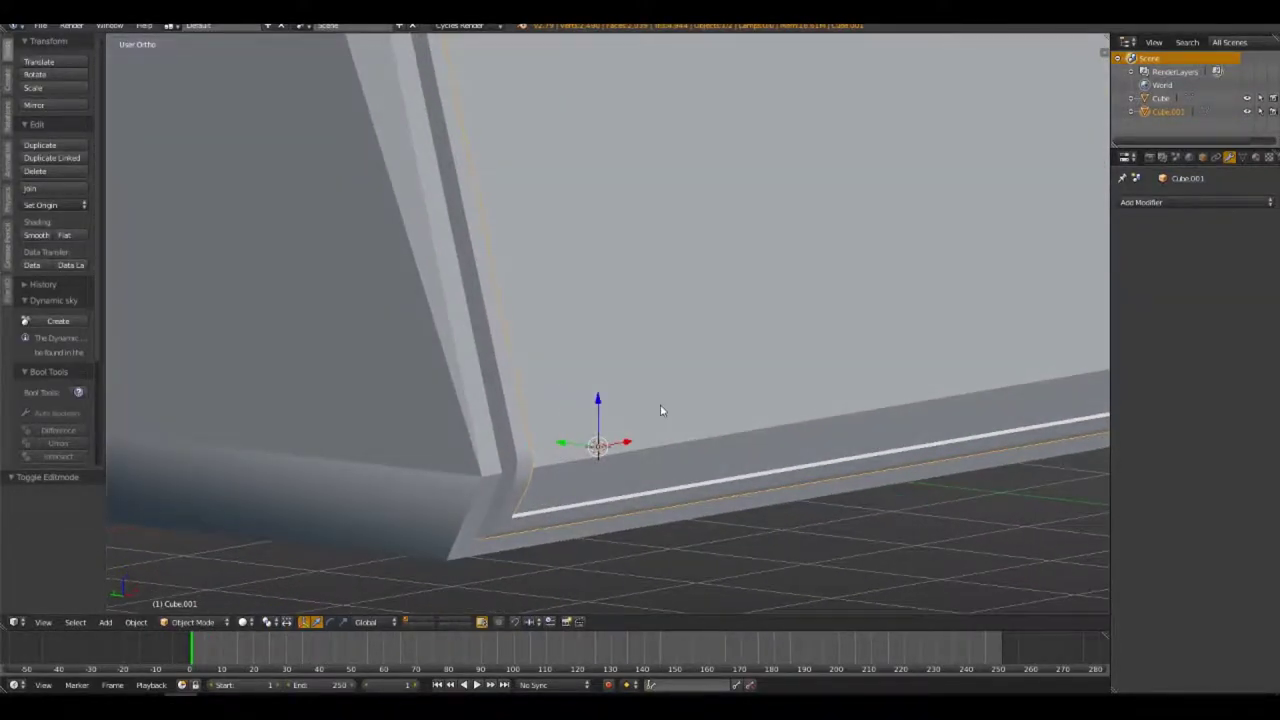
{"action": "key", "text": "Tab"}
{"action": "key", "text": "a"}
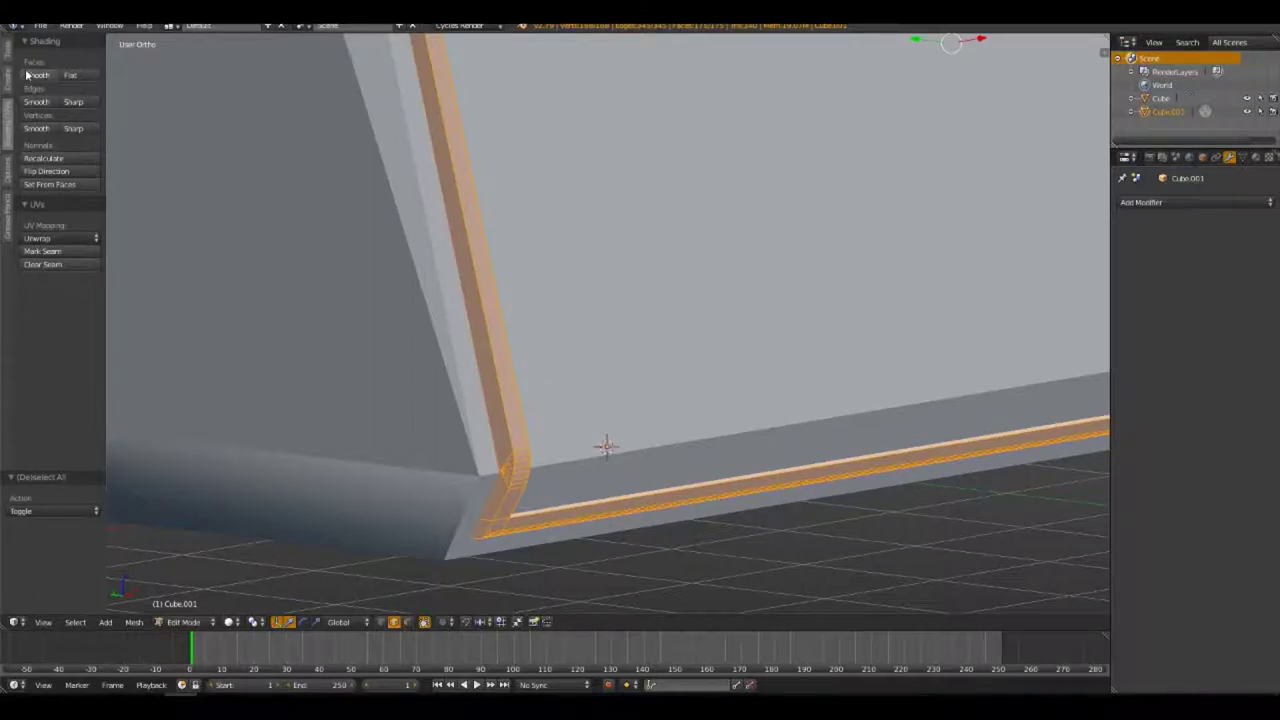
{"action": "key", "text": "Tab"}
{"action": "middle_click_drag", "start_coordinate": [514, 306], "coordinate": [541, 332]}
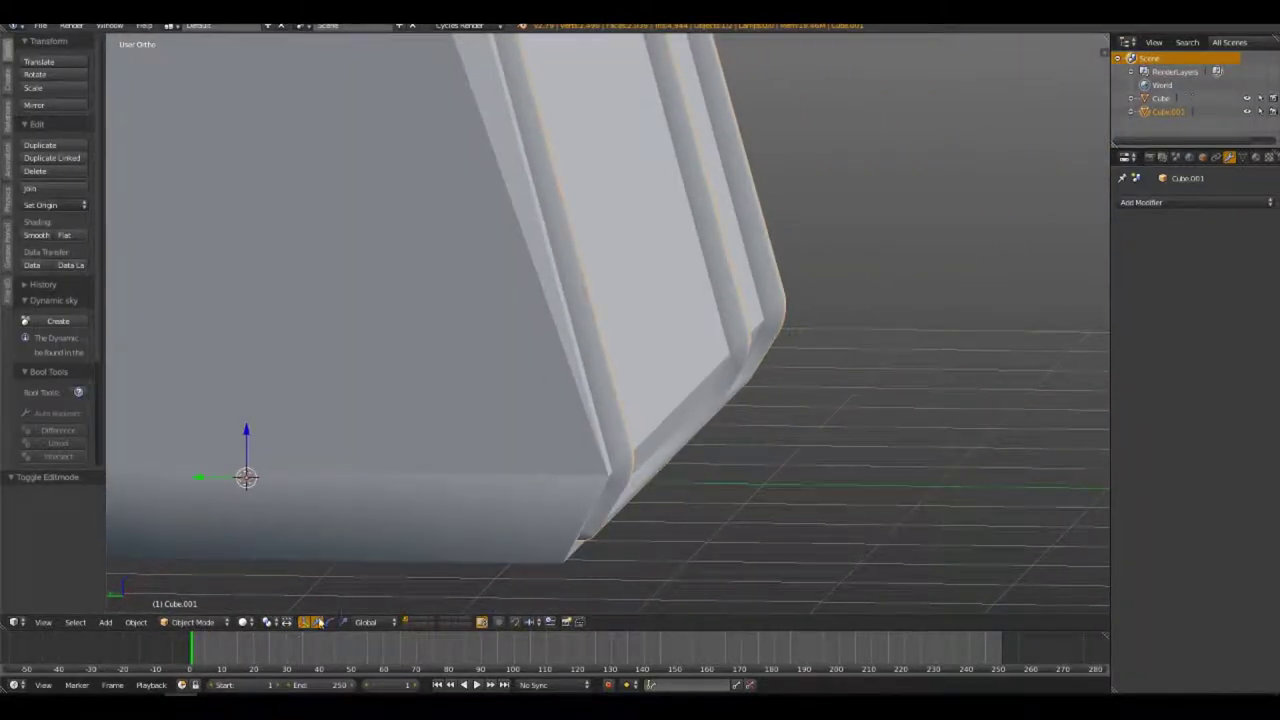
{"action": "key", "text": "Tab"}
{"action": "key", "text": "a"}
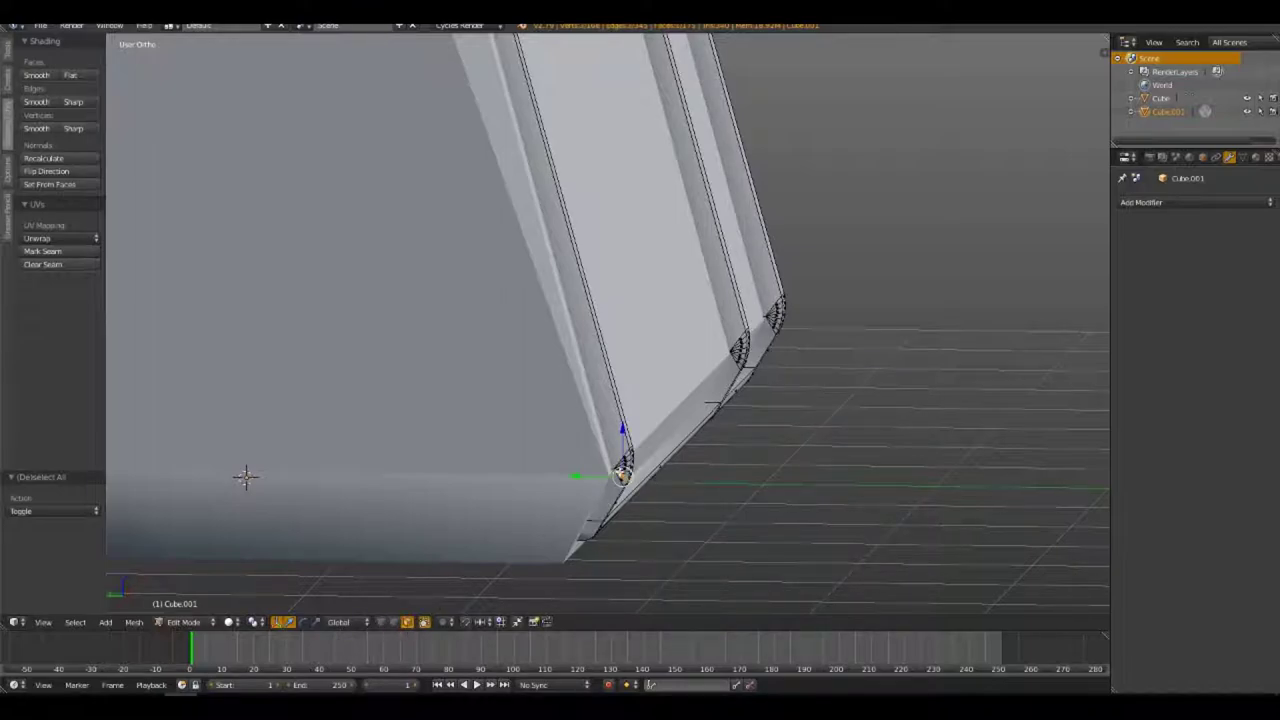
{"action": "right_click", "coordinate": [606, 470], "text": "alt"}
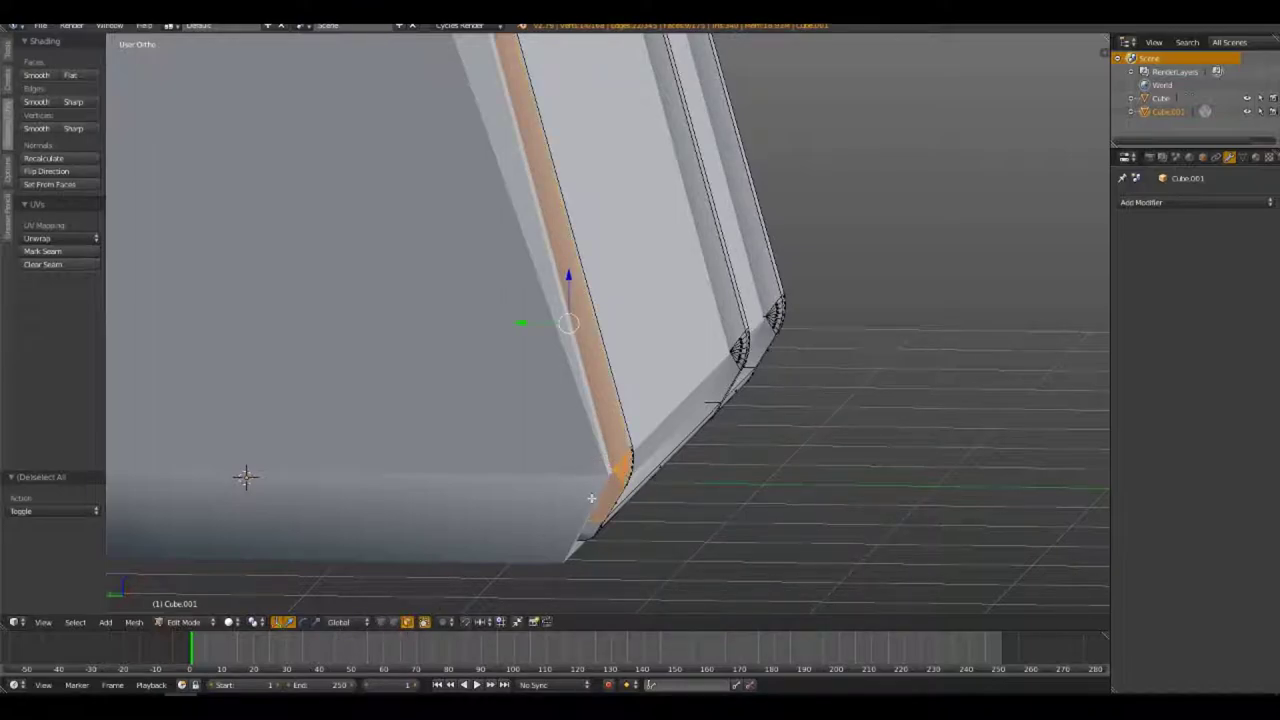
Orbit and pan along the frame strip to inspect its bevelled top and bottom edges
{"action": "scroll", "coordinate": [585, 530], "scroll_direction": "up", "scroll_amount": 3}
{"action": "middle_click_drag", "start_coordinate": [609, 357], "coordinate": [536, 150], "text": "shift"}
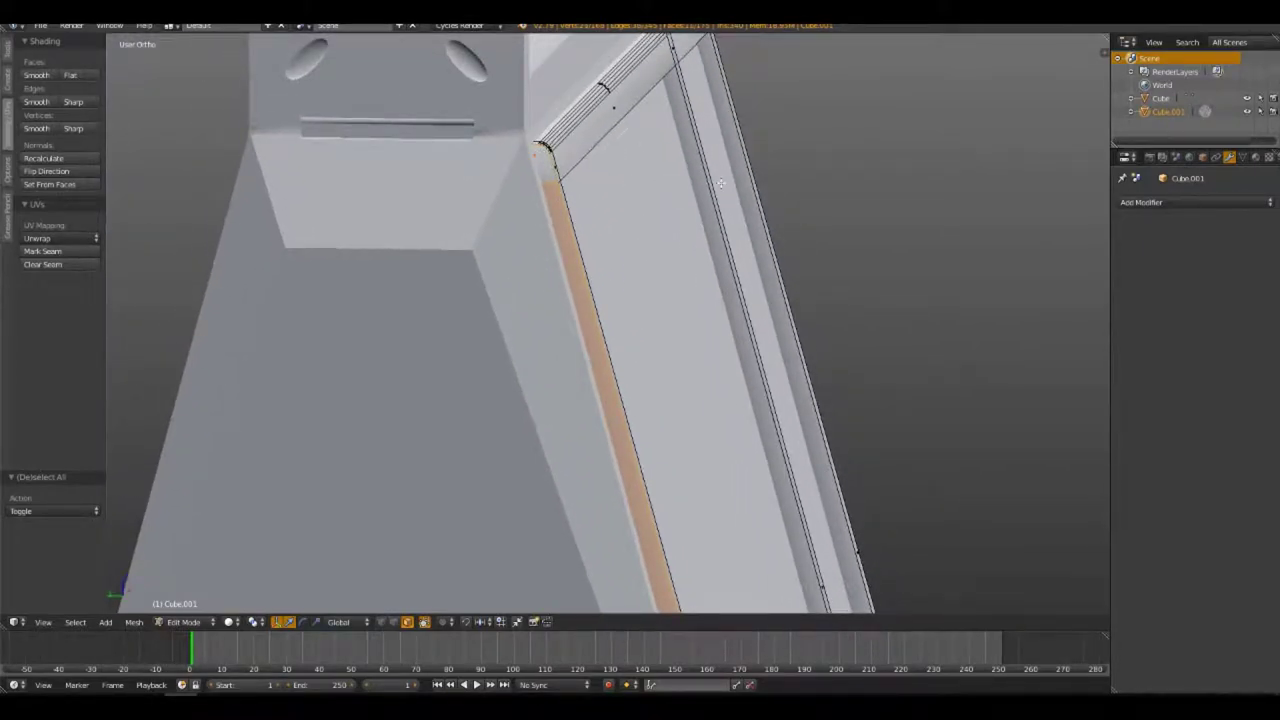
{"action": "middle_click_drag", "start_coordinate": [720, 183], "coordinate": [367, 222], "text": "shift"}
{"action": "scroll", "coordinate": [469, 386], "scroll_direction": "down", "scroll_amount": 3, "text": "shift"}
{"action": "scroll", "coordinate": [468, 370], "scroll_direction": "down", "scroll_amount": 2, "text": "shift"}
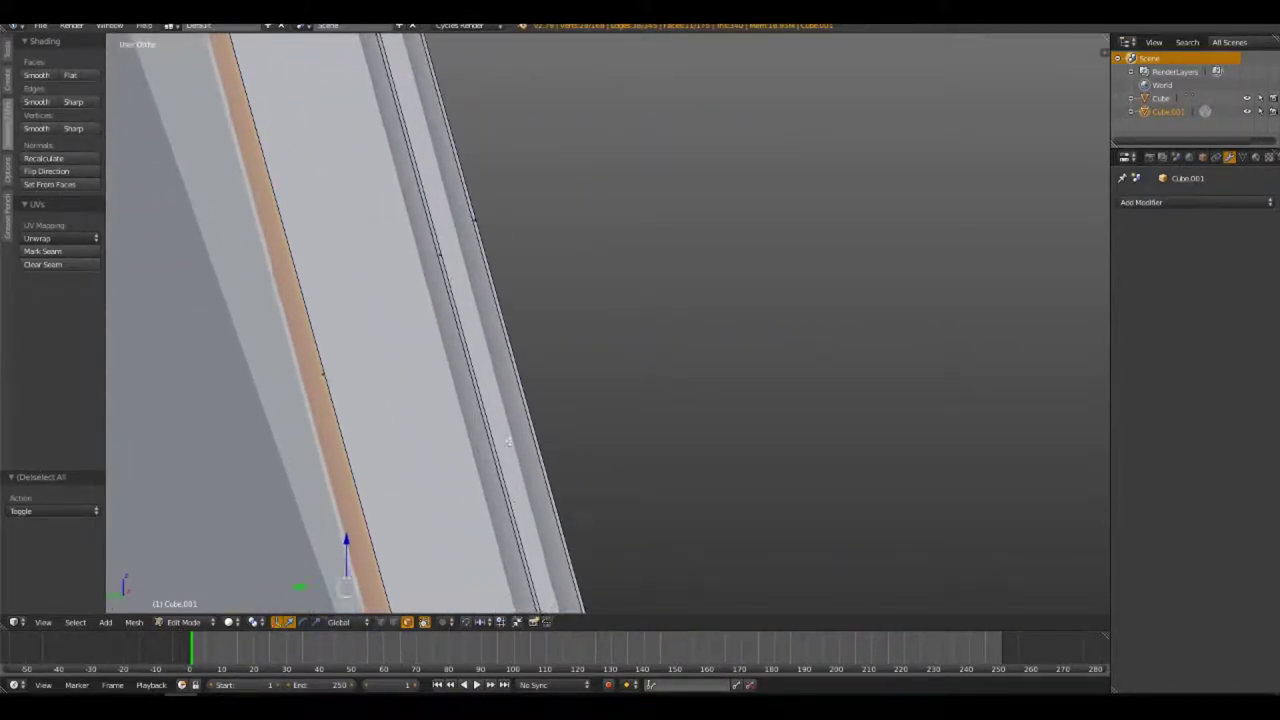
{"action": "scroll", "coordinate": [466, 350], "scroll_direction": "down", "scroll_amount": 3, "text": "shift"}
{"action": "middle_click_drag", "start_coordinate": [520, 360], "coordinate": [520, 322]}
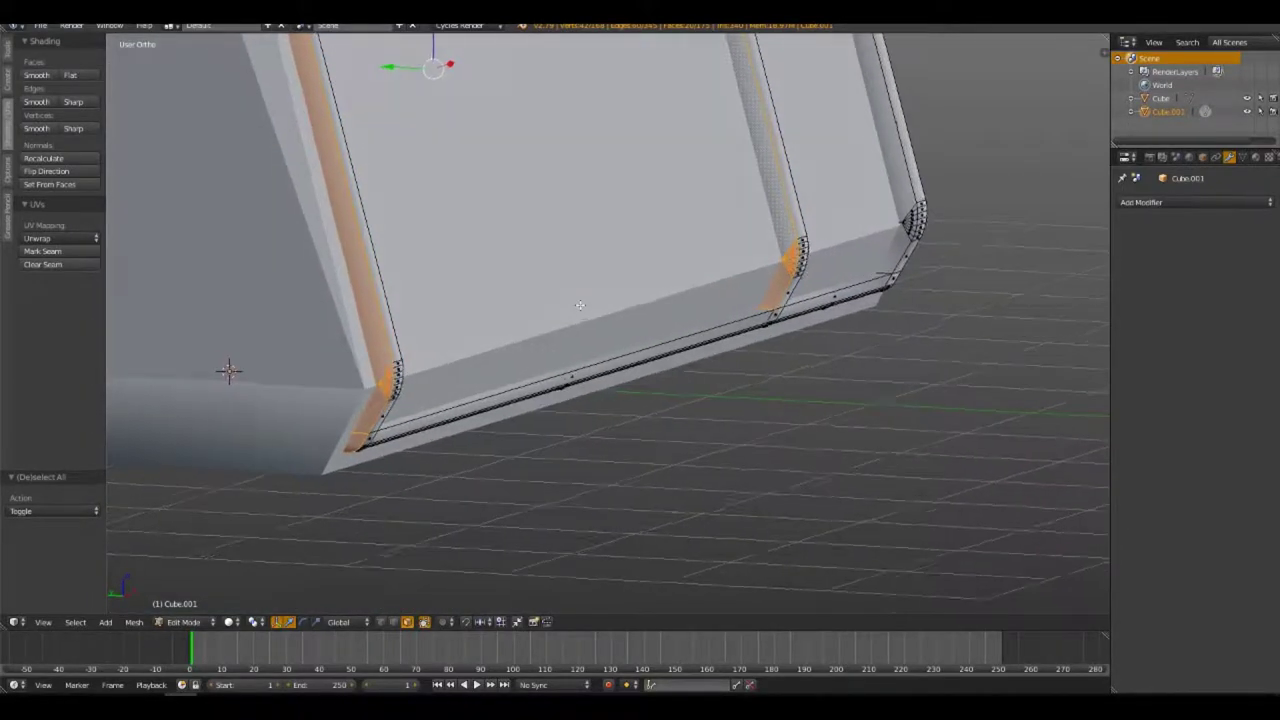
{"action": "mouse_move", "coordinate": [529, 316]}
{"action": "middle_mouse_down"}
{"action": "mouse_move", "coordinate": [546, 318]}
{"action": "mouse_move", "coordinate": [395, 313]}
{"action": "middle_mouse_up"}
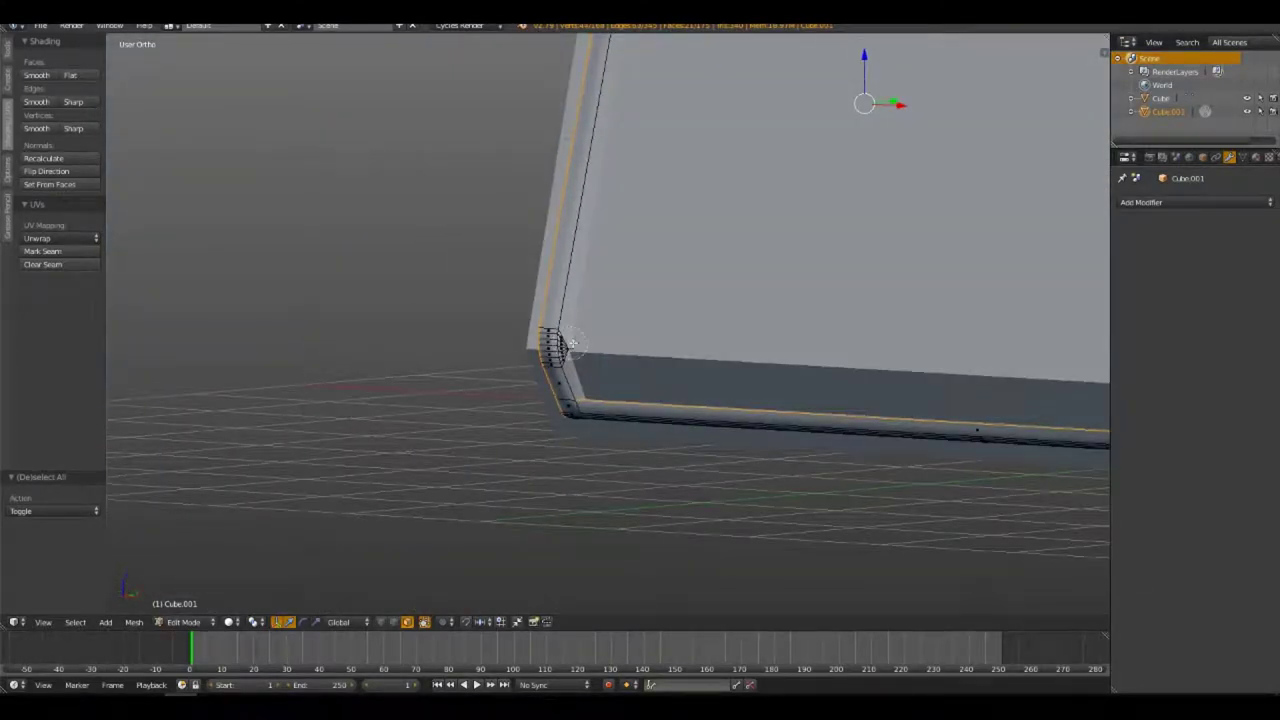
{"action": "mouse_move", "coordinate": [583, 343]}
{"action": "middle_mouse_down"}
{"action": "mouse_move", "coordinate": [623, 314]}
{"action": "mouse_move", "coordinate": [611, 209]}
{"action": "mouse_move", "coordinate": [556, 318]}
{"action": "mouse_move", "coordinate": [517, 246]}
{"action": "mouse_move", "coordinate": [591, 289]}
{"action": "mouse_move", "coordinate": [602, 247]}
{"action": "middle_mouse_up"}
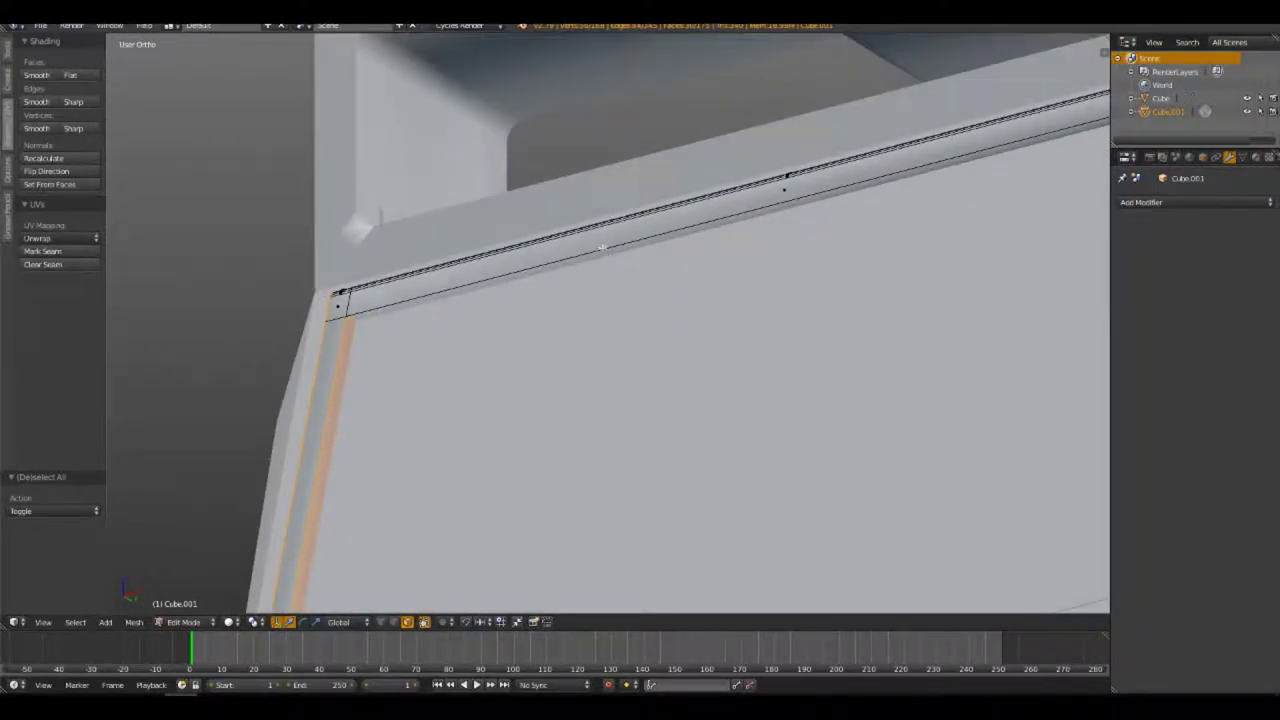
{"action": "mouse_move", "coordinate": [886, 300]}
{"action": "middle_mouse_down"}
{"action": "mouse_move", "coordinate": [586, 243]}
{"action": "mouse_move", "coordinate": [517, 251]}
{"action": "mouse_move", "coordinate": [675, 275]}
{"action": "mouse_move", "coordinate": [428, 283]}
{"action": "middle_mouse_up"}
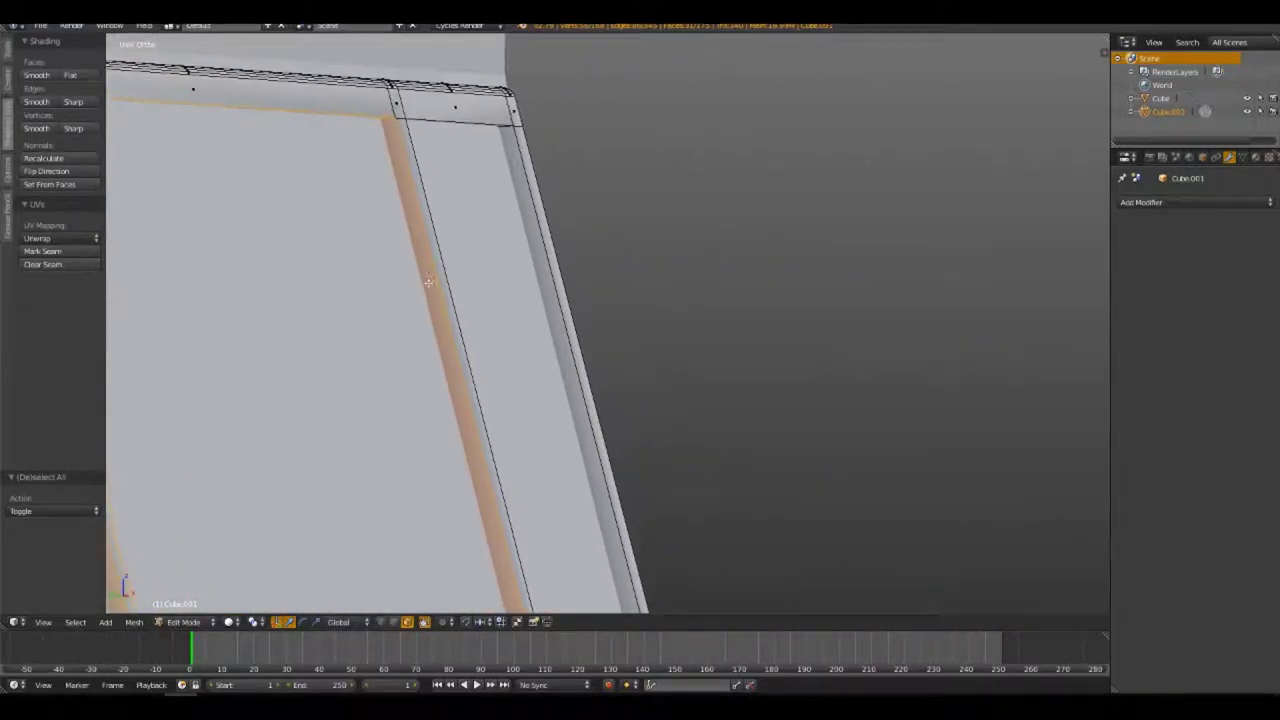
{"action": "mouse_move", "coordinate": [521, 198]}
{"action": "middle_mouse_down"}
{"action": "mouse_move", "coordinate": [550, 262]}
{"action": "mouse_move", "coordinate": [443, 308]}
{"action": "middle_mouse_up"}
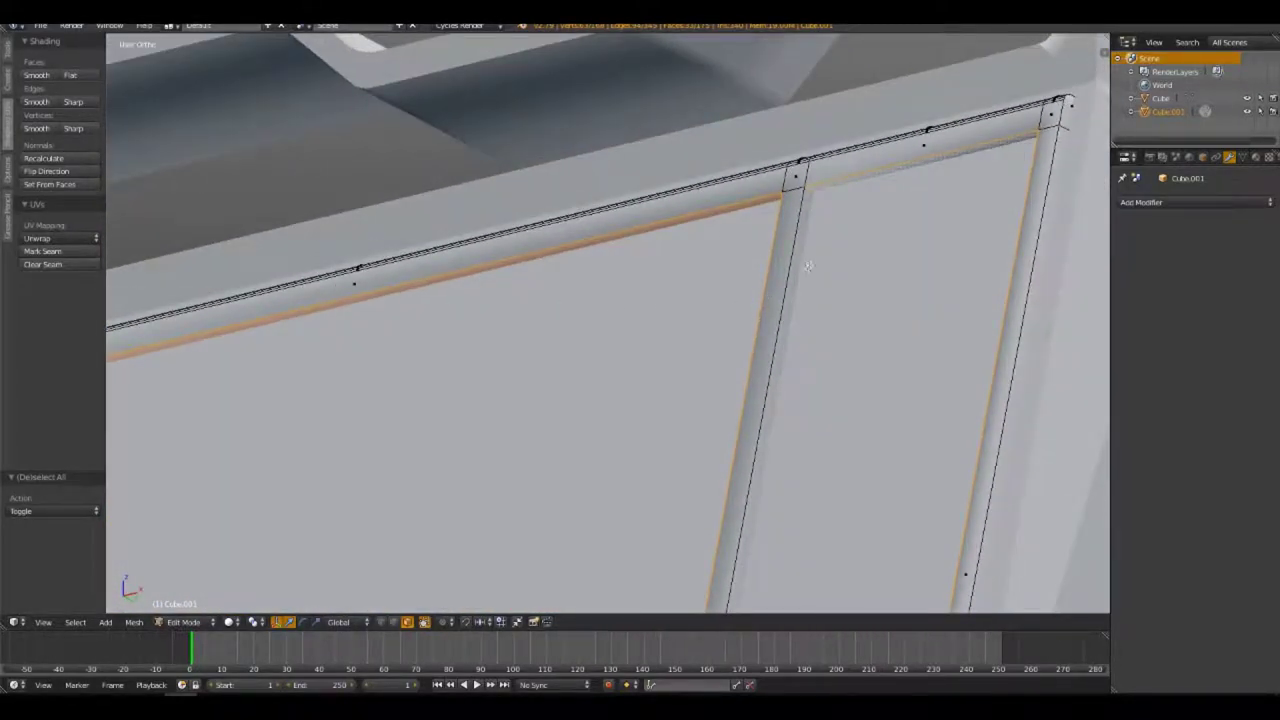
{"action": "mouse_move", "coordinate": [800, 263]}
{"action": "middle_mouse_down"}
{"action": "mouse_move", "coordinate": [694, 86]}
{"action": "mouse_move", "coordinate": [629, 474]}
{"action": "mouse_move", "coordinate": [597, 274]}
{"action": "middle_mouse_up"}
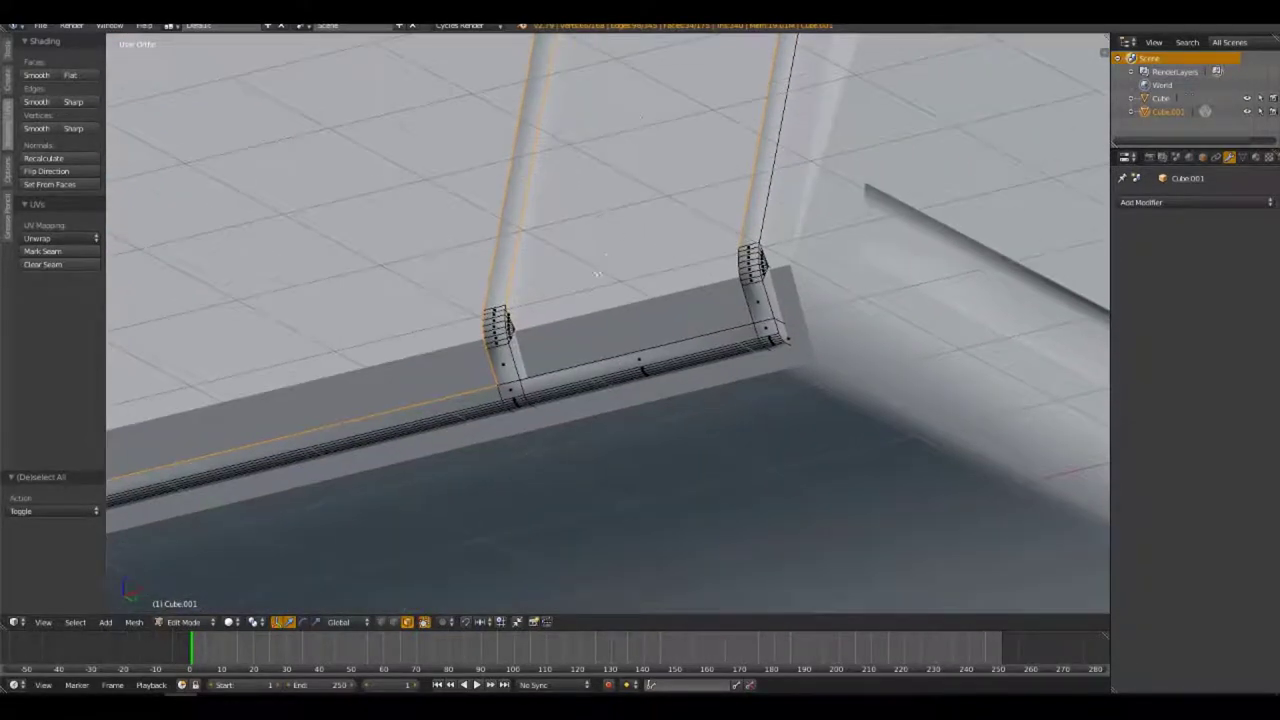
Add the right bar's edge loops and the bottom rail edge to the selection
{"action": "right_click", "coordinate": [781, 263], "text": "alt+shift"}
{"action": "mouse_move", "coordinate": [665, 280]}
{"action": "middle_mouse_down"}
{"action": "mouse_move", "coordinate": [311, 523]}
{"action": "mouse_move", "coordinate": [520, 420]}
{"action": "mouse_move", "coordinate": [750, 352]}
{"action": "middle_mouse_up"}
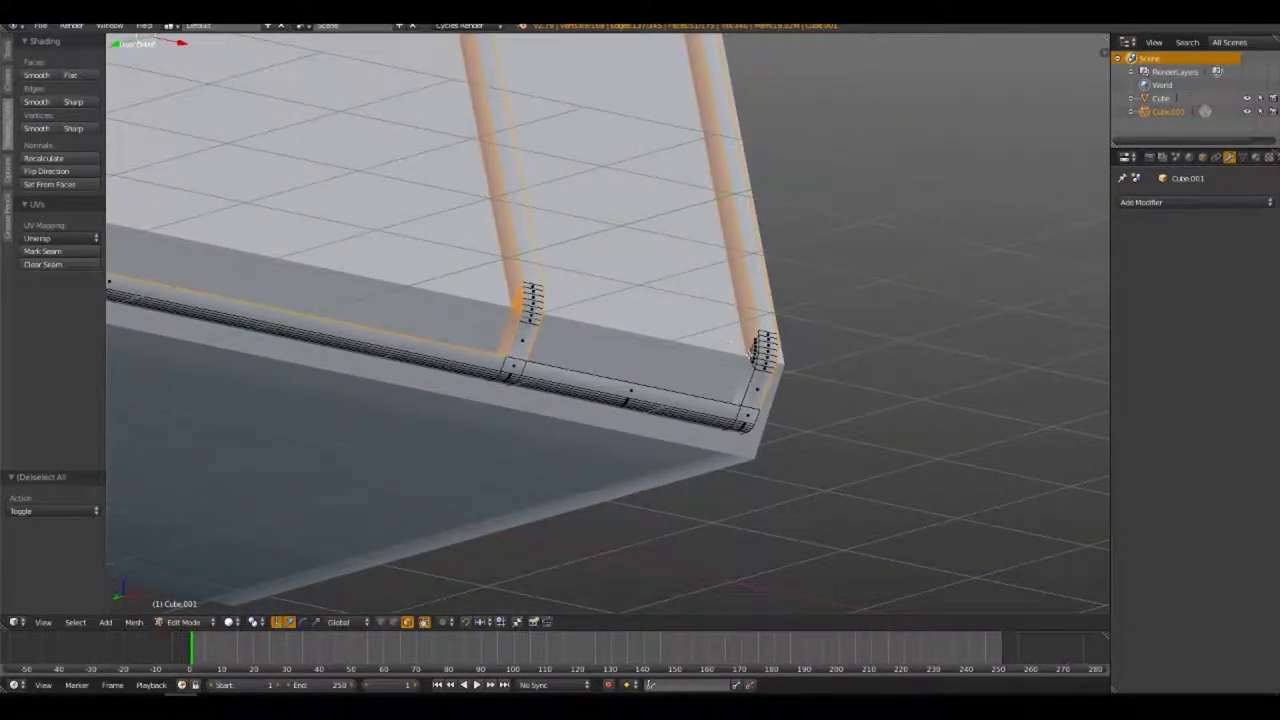
{"action": "right_click", "coordinate": [739, 353], "text": "alt+shift"}
{"action": "mouse_move", "coordinate": [736, 250]}
{"action": "middle_mouse_down"}
{"action": "mouse_move", "coordinate": [517, 437]}
{"action": "mouse_move", "coordinate": [617, 276]}
{"action": "mouse_move", "coordinate": [571, 394]}
{"action": "mouse_move", "coordinate": [623, 220]}
{"action": "mouse_move", "coordinate": [611, 286]}
{"action": "mouse_move", "coordinate": [577, 214]}
{"action": "mouse_move", "coordinate": [589, 222]}
{"action": "middle_mouse_up"}
{"action": "right_click", "coordinate": [529, 423], "text": "alt+shift"}
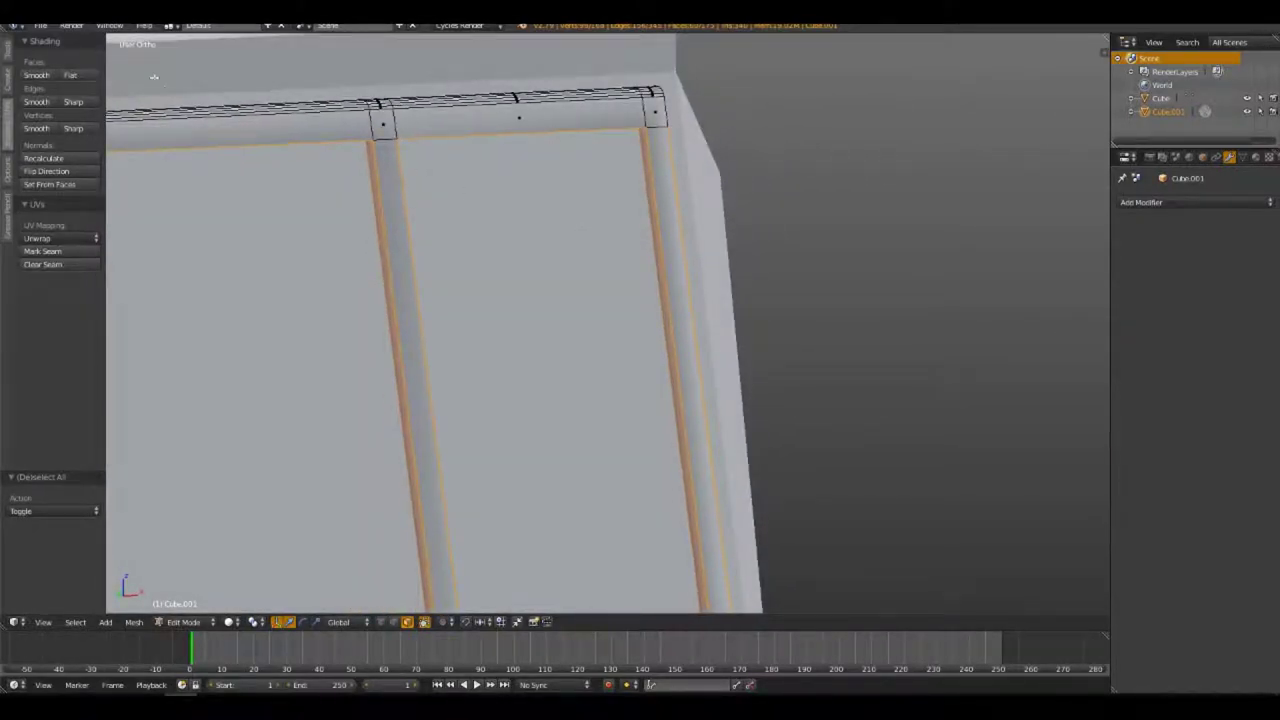
Flat-shade the selected frame strip faces and return to Object Mode
{"action": "left_click", "coordinate": [87, 76]}
{"action": "key", "text": "Tab"}
{"action": "scroll", "coordinate": [557, 237], "scroll_direction": "down", "scroll_amount": 5}
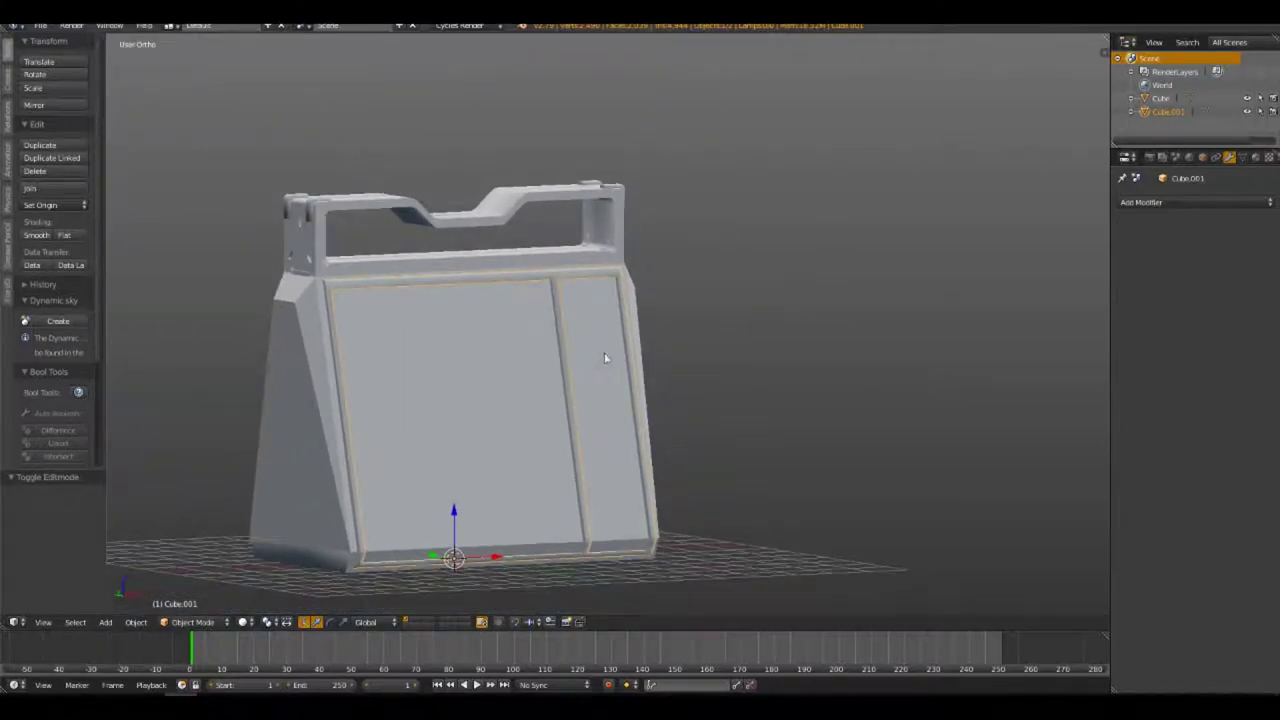
{"action": "mouse_move", "coordinate": [604, 352]}
{"action": "middle_mouse_down"}
{"action": "mouse_move", "coordinate": [526, 376]}
{"action": "mouse_move", "coordinate": [537, 380]}
{"action": "middle_mouse_up"}
Inspect the case from three-quarter, rear and side views
{"action": "key", "text": "Tab"}
{"action": "key", "text": "Tab"}
{"action": "key", "text": "a"}
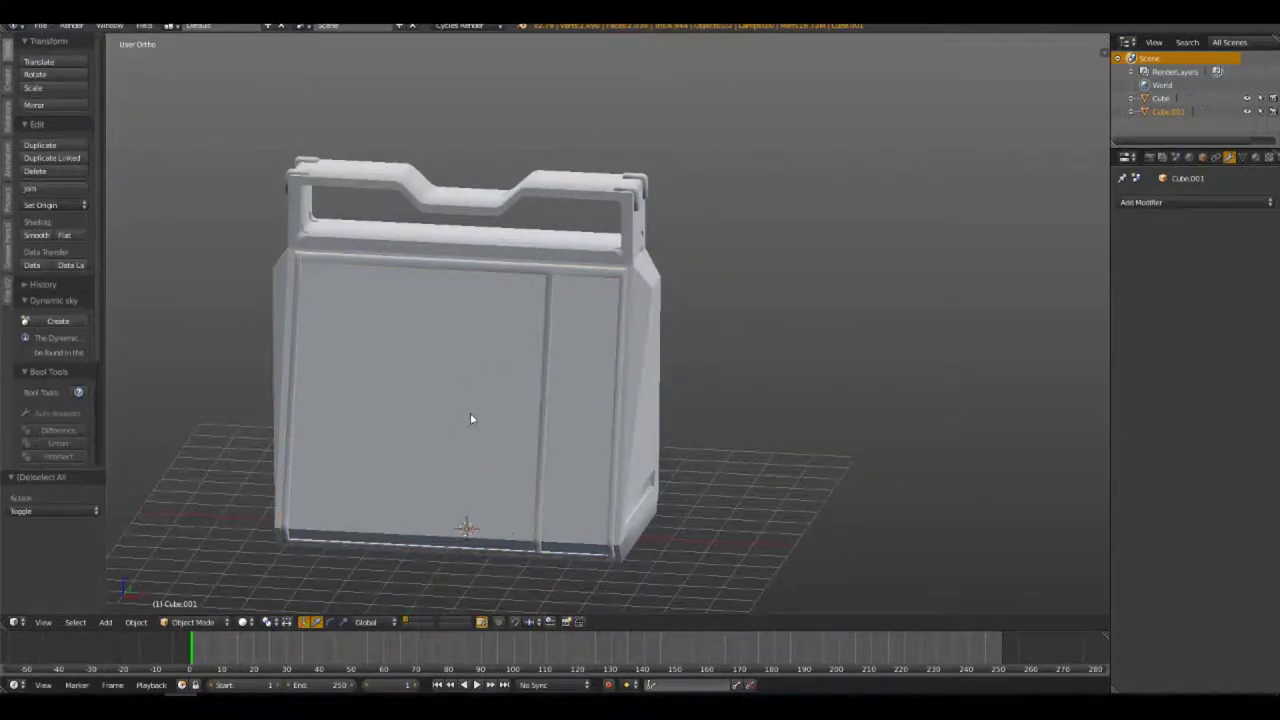
{"action": "scroll", "coordinate": [484, 357], "scroll_direction": "up", "scroll_amount": 3}
{"action": "scroll", "coordinate": [484, 357], "scroll_direction": "down", "scroll_amount": 2}
{"action": "mouse_move", "coordinate": [506, 323]}
{"action": "middle_mouse_down"}
{"action": "mouse_move", "coordinate": [686, 346]}
{"action": "mouse_move", "coordinate": [592, 333]}
{"action": "mouse_move", "coordinate": [640, 317]}
{"action": "middle_mouse_up"}
{"action": "scroll", "coordinate": [592, 333], "scroll_direction": "down", "scroll_amount": 3}
{"action": "scroll", "coordinate": [640, 317], "scroll_direction": "up", "scroll_amount": 4}
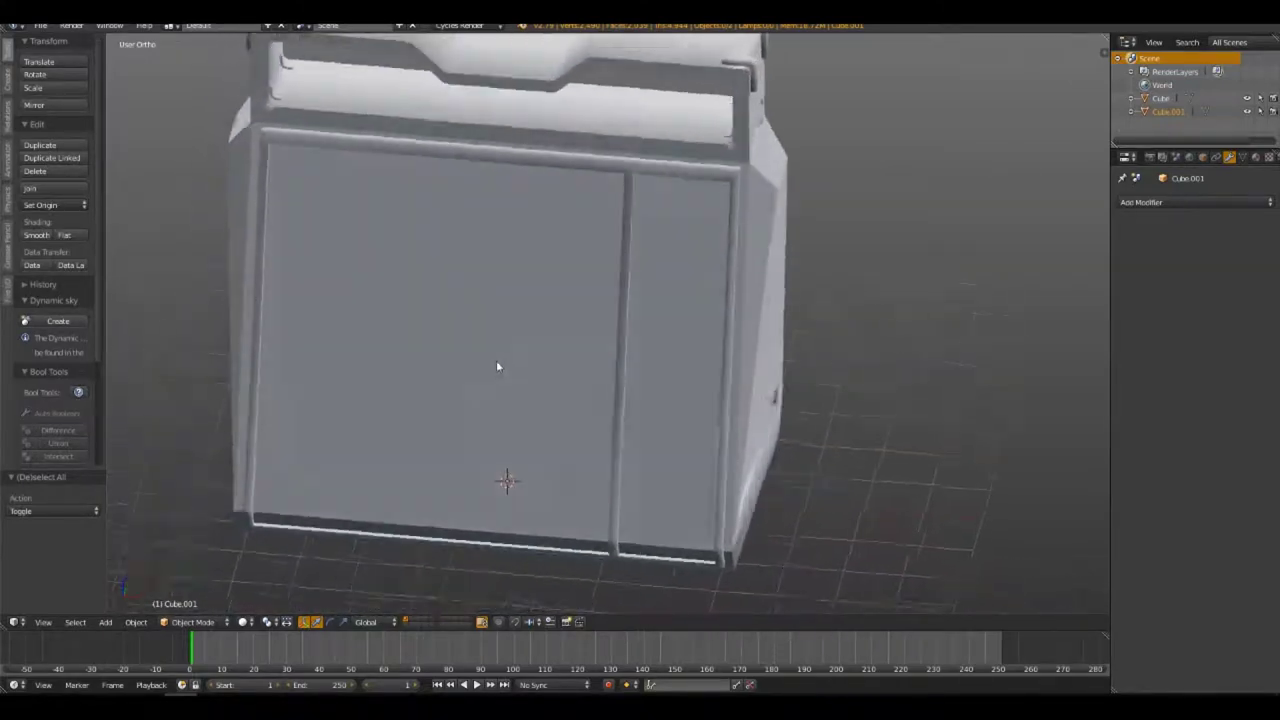
{"action": "mouse_move", "coordinate": [497, 366]}
{"action": "middle_mouse_down"}
{"action": "mouse_move", "coordinate": [403, 347]}
{"action": "mouse_move", "coordinate": [563, 369]}
{"action": "middle_mouse_up"}
{"action": "scroll", "coordinate": [617, 234], "scroll_direction": "up", "scroll_amount": 4}
{"action": "scroll", "coordinate": [757, 117], "scroll_direction": "up", "scroll_amount": 2}
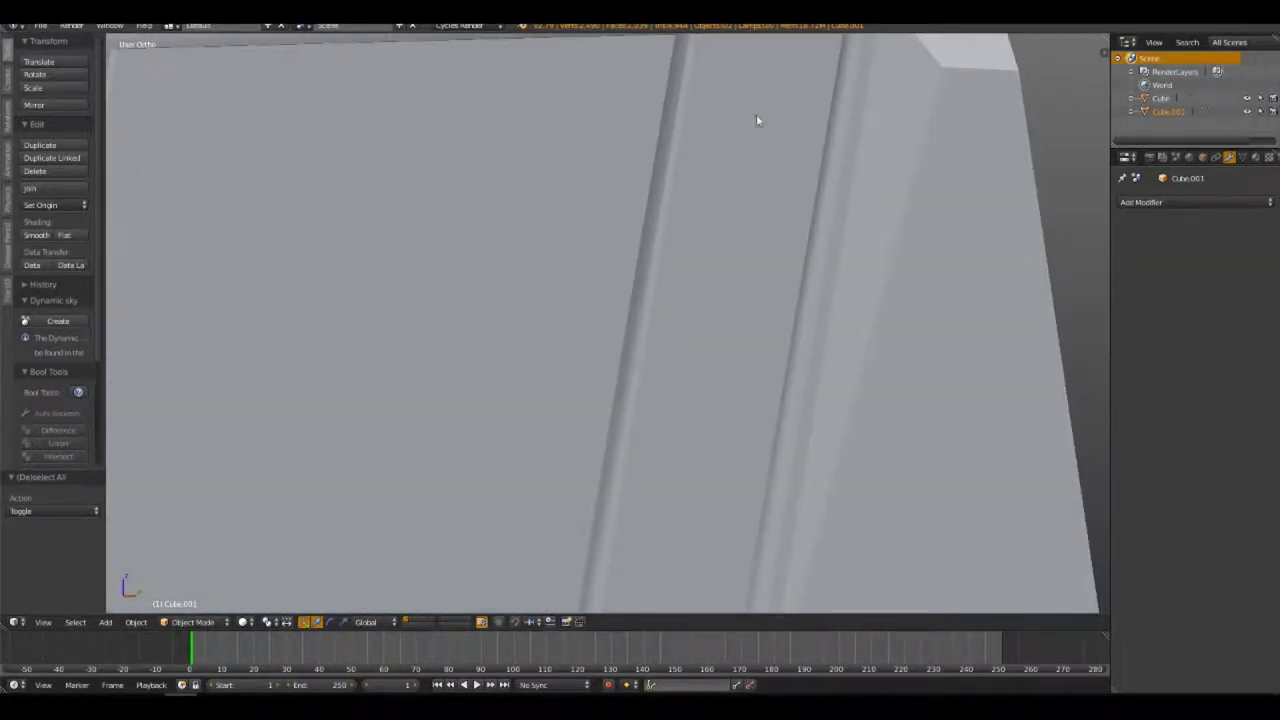
{"action": "scroll", "coordinate": [757, 117], "scroll_direction": "down", "scroll_amount": 2}
{"action": "middle_click_drag", "start_coordinate": [757, 117], "coordinate": [560, 434]}
{"action": "scroll", "coordinate": [560, 434], "scroll_direction": "up", "scroll_amount": 2}
In Edit Mode, clear the selection and pick a vertex on the bottom rail
{"action": "key", "text": "Tab"}
{"action": "scroll", "coordinate": [449, 297], "scroll_direction": "up", "scroll_amount": 2}
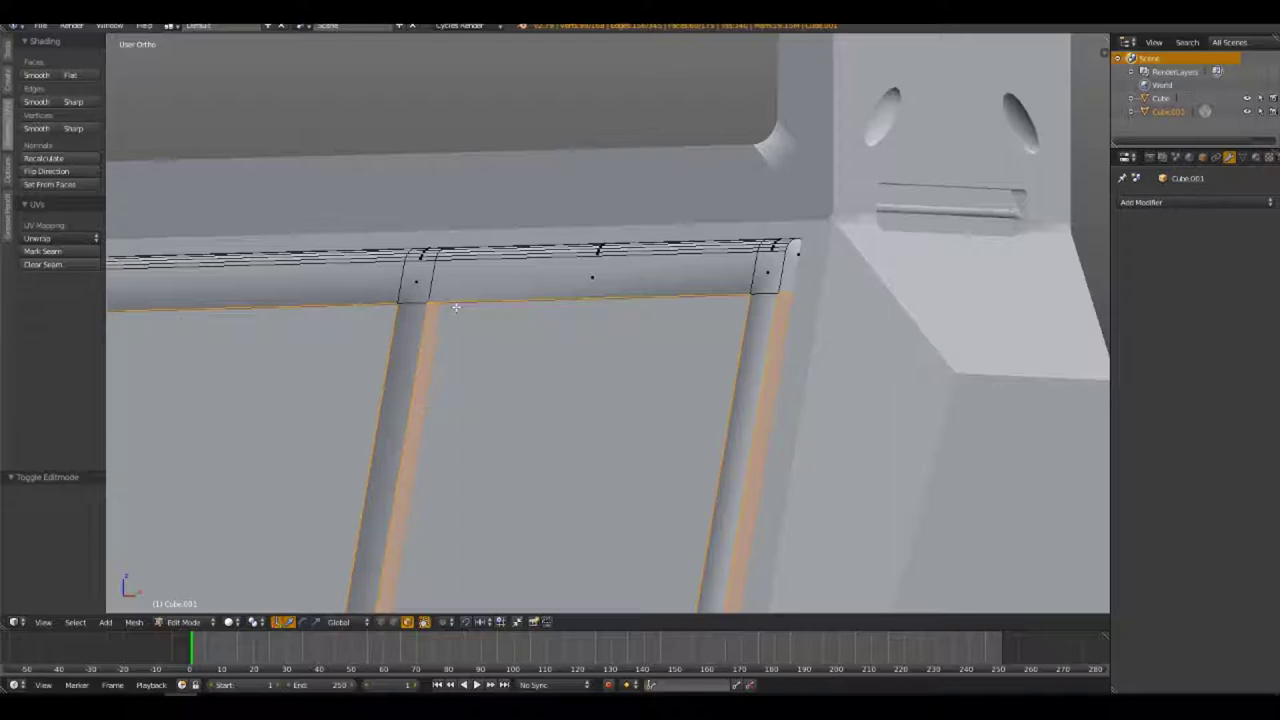
{"action": "key", "text": "a"}
{"action": "middle_click_drag", "start_coordinate": [456, 307], "coordinate": [418, 424]}
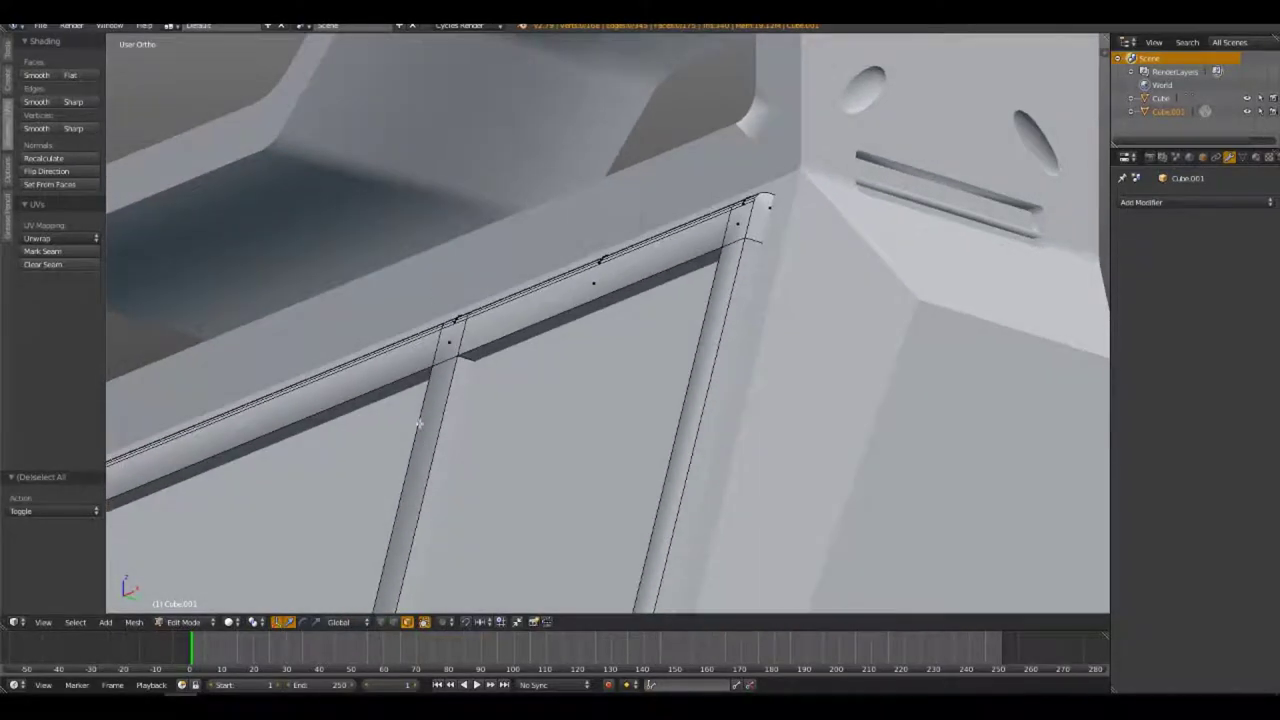
{"action": "right_click", "coordinate": [464, 358]}
{"action": "middle_click_drag", "start_coordinate": [464, 358], "coordinate": [631, 376]}
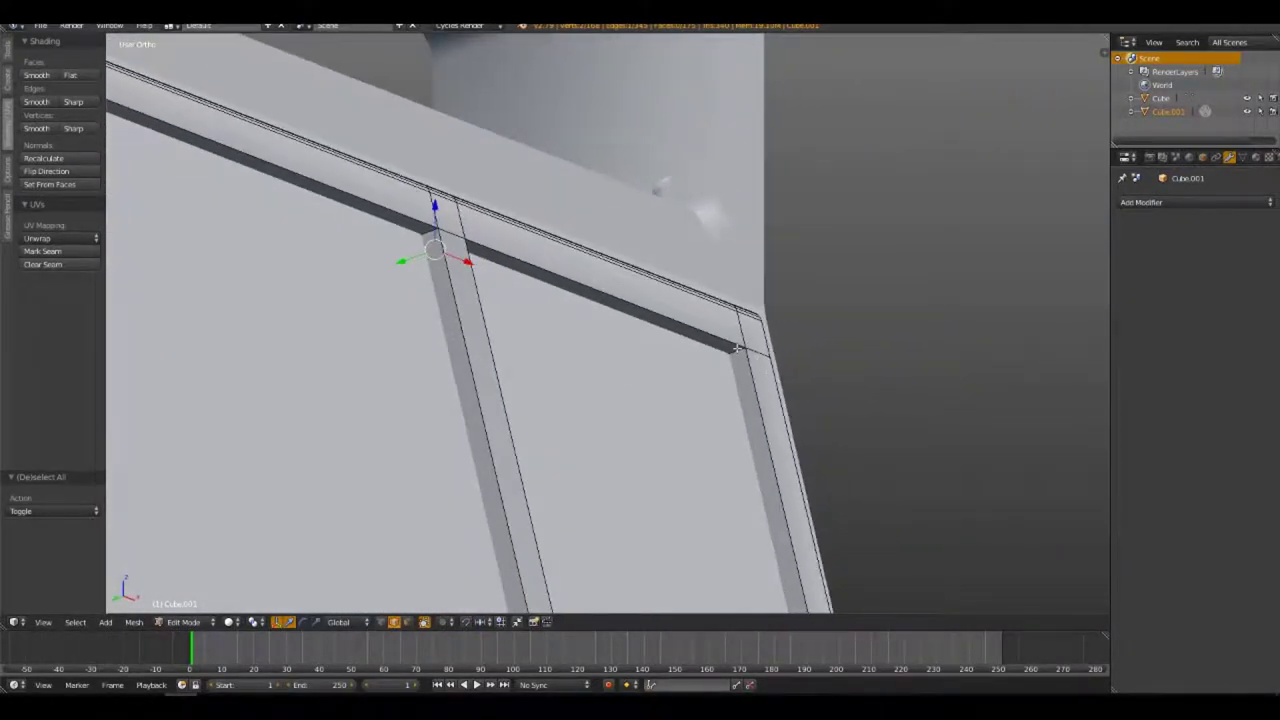
{"action": "mouse_move", "coordinate": [427, 226]}
{"action": "middle_mouse_down"}
{"action": "mouse_move", "coordinate": [734, 277]}
{"action": "mouse_move", "coordinate": [517, 274]}
{"action": "mouse_move", "coordinate": [361, 367]}
{"action": "mouse_move", "coordinate": [286, 463]}
{"action": "mouse_move", "coordinate": [391, 336]}
{"action": "middle_mouse_up"}
Bevel the bar-to-rail bottom corners with 3 segments and about 0.19 offset
{"action": "middle_click_drag", "start_coordinate": [433, 478], "coordinate": [629, 129]}
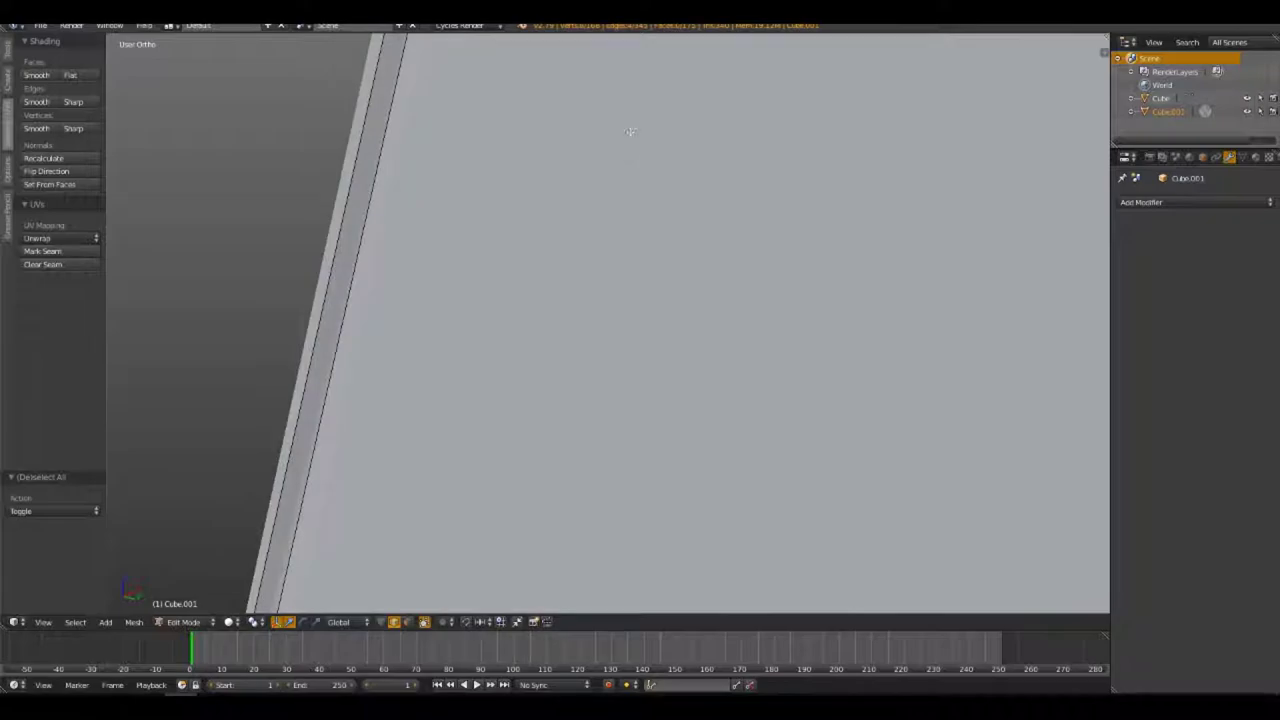
{"action": "key", "text": "n"}
{"action": "key", "text": "n"}
{"action": "key", "text": "t"}
{"action": "mouse_move", "coordinate": [546, 260]}
{"action": "middle_mouse_down"}
{"action": "mouse_move", "coordinate": [563, 51]}
{"action": "mouse_move", "coordinate": [414, 334]}
{"action": "mouse_move", "coordinate": [449, 435]}
{"action": "mouse_move", "coordinate": [594, 277]}
{"action": "mouse_move", "coordinate": [551, 329]}
{"action": "mouse_move", "coordinate": [550, 281]}
{"action": "middle_mouse_up"}
{"action": "mouse_move", "coordinate": [370, 411]}
{"action": "middle_mouse_down"}
{"action": "mouse_move", "coordinate": [451, 377]}
{"action": "mouse_move", "coordinate": [691, 446]}
{"action": "mouse_move", "coordinate": [731, 126]}
{"action": "mouse_move", "coordinate": [741, 273]}
{"action": "mouse_move", "coordinate": [800, 271]}
{"action": "middle_mouse_up"}
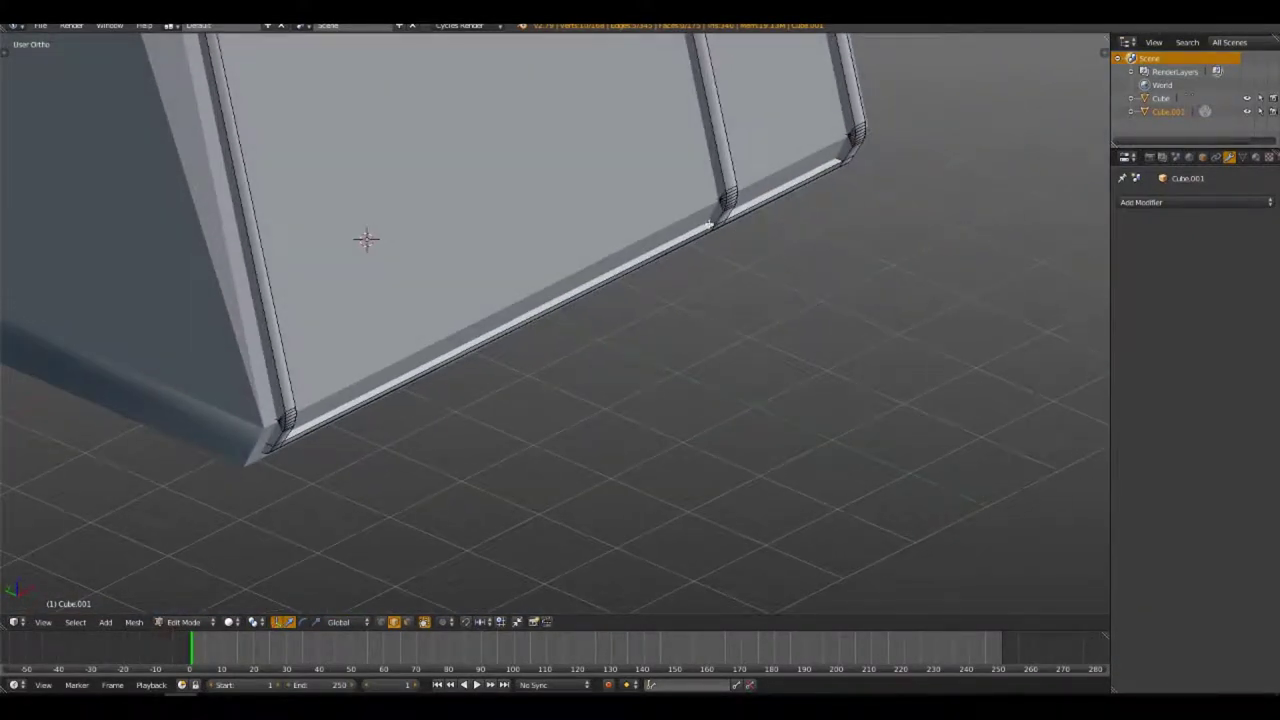
{"action": "mouse_move", "coordinate": [872, 154]}
{"action": "middle_mouse_down"}
{"action": "mouse_move", "coordinate": [809, 234]}
{"action": "mouse_move", "coordinate": [480, 411]}
{"action": "mouse_move", "coordinate": [520, 413]}
{"action": "middle_mouse_up"}
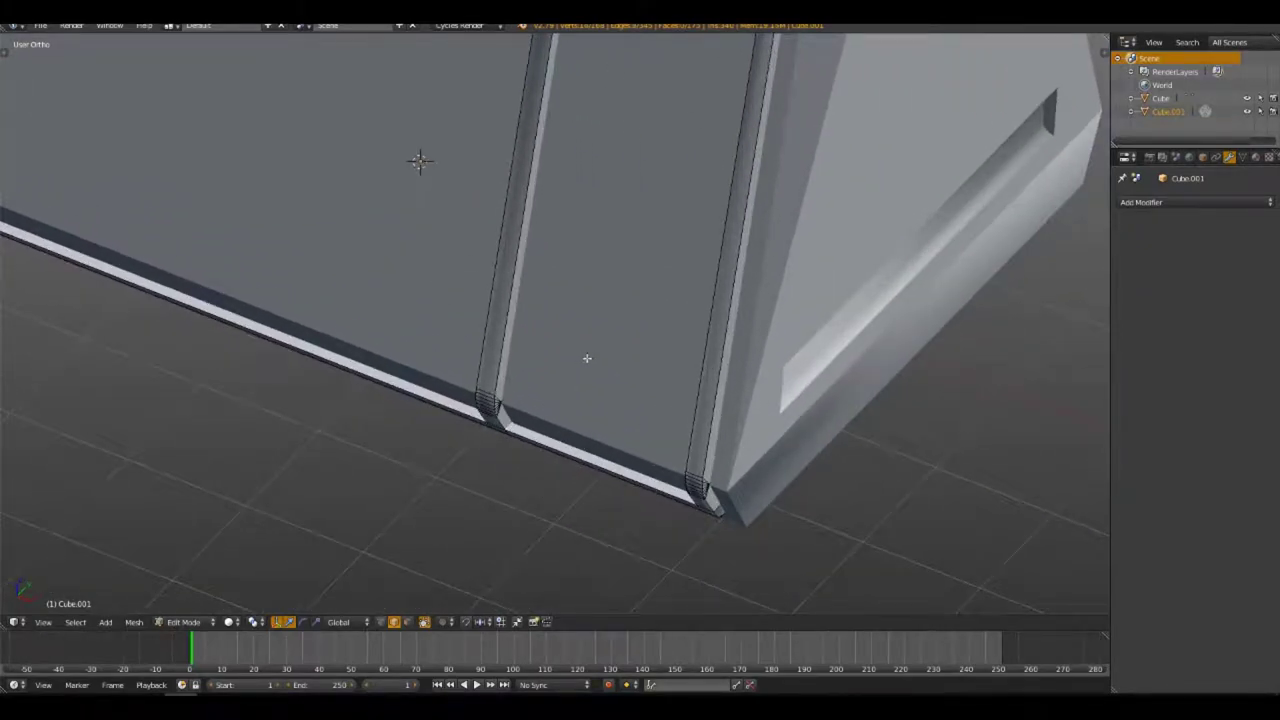
{"action": "key", "text": "ctrl+b"}
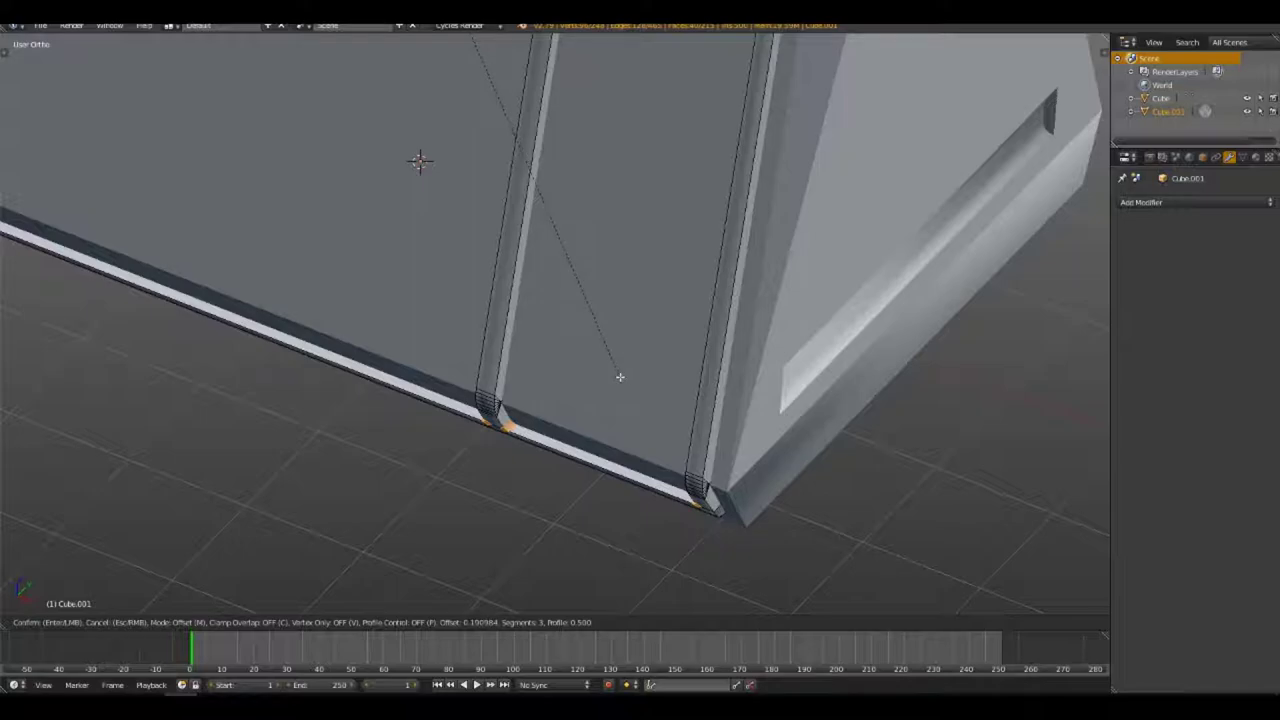
Confirm the bevel on the frame strips and view the front panel head-on
{"action": "left_click", "coordinate": [620, 377]}
{"action": "middle_click_drag", "start_coordinate": [592, 230], "coordinate": [726, 317]}
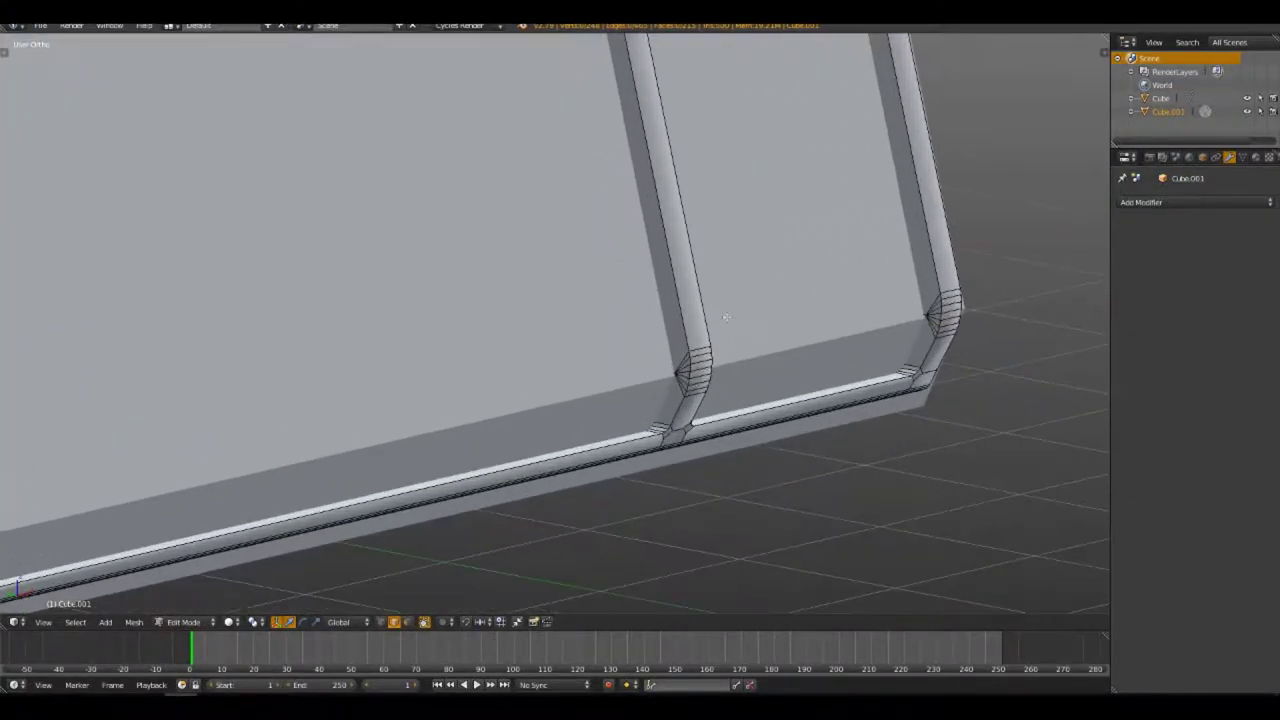
{"action": "mouse_move", "coordinate": [930, 378]}
{"action": "middle_mouse_down"}
{"action": "mouse_move", "coordinate": [820, 366]}
{"action": "mouse_move", "coordinate": [863, 357]}
{"action": "mouse_move", "coordinate": [562, 406]}
{"action": "mouse_move", "coordinate": [471, 354]}
{"action": "mouse_move", "coordinate": [386, 339]}
{"action": "mouse_move", "coordinate": [457, 334]}
{"action": "mouse_move", "coordinate": [225, 349]}
{"action": "mouse_move", "coordinate": [314, 343]}
{"action": "mouse_move", "coordinate": [454, 243]}
{"action": "mouse_move", "coordinate": [520, 300]}
{"action": "mouse_move", "coordinate": [537, 271]}
{"action": "mouse_move", "coordinate": [544, 374]}
{"action": "middle_mouse_up"}
{"action": "scroll", "coordinate": [544, 374], "scroll_direction": "up", "scroll_amount": 3}
{"action": "scroll", "coordinate": [551, 294], "scroll_direction": "up", "scroll_amount": 1}
{"action": "scroll", "coordinate": [606, 283], "scroll_direction": "up", "scroll_amount": 2}
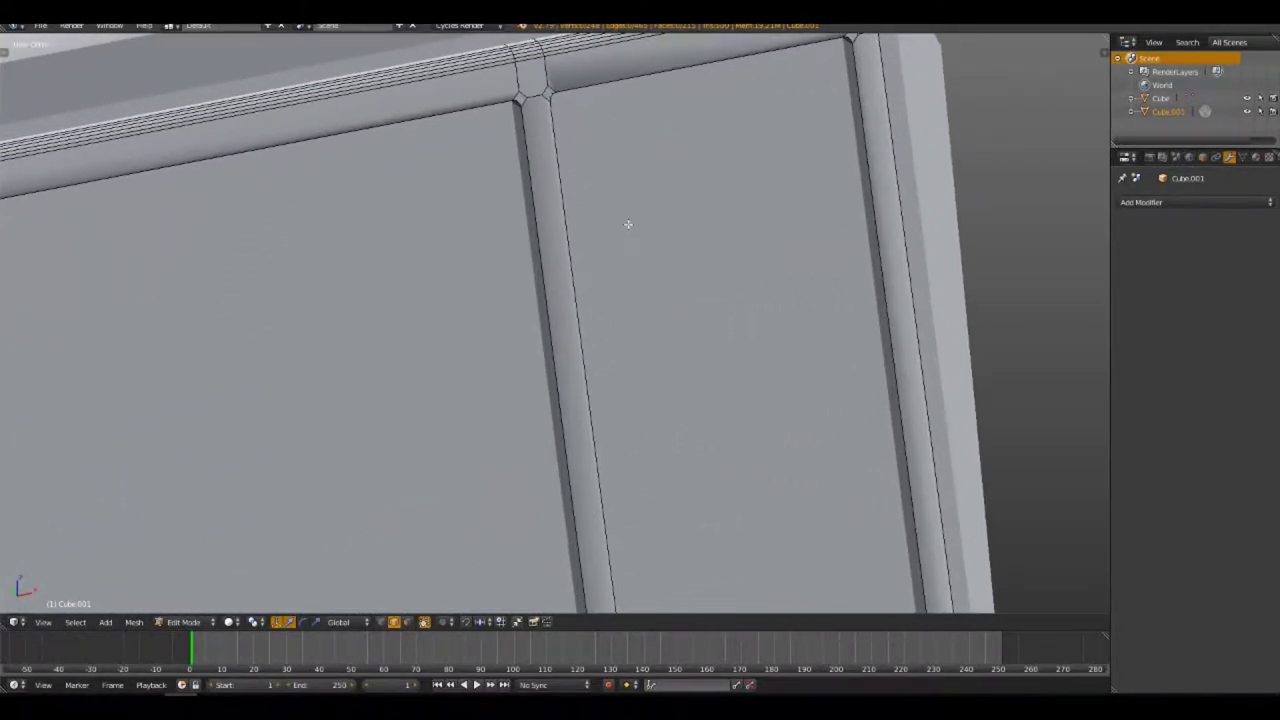
{"action": "scroll", "coordinate": [560, 133], "scroll_direction": "down", "scroll_amount": 2}
{"action": "scroll", "coordinate": [523, 143], "scroll_direction": "up", "scroll_amount": 2}
Zoom in on the rail and divider junctions to check the rounded joints
{"action": "middle_click_drag", "start_coordinate": [523, 143], "coordinate": [523, 371]}
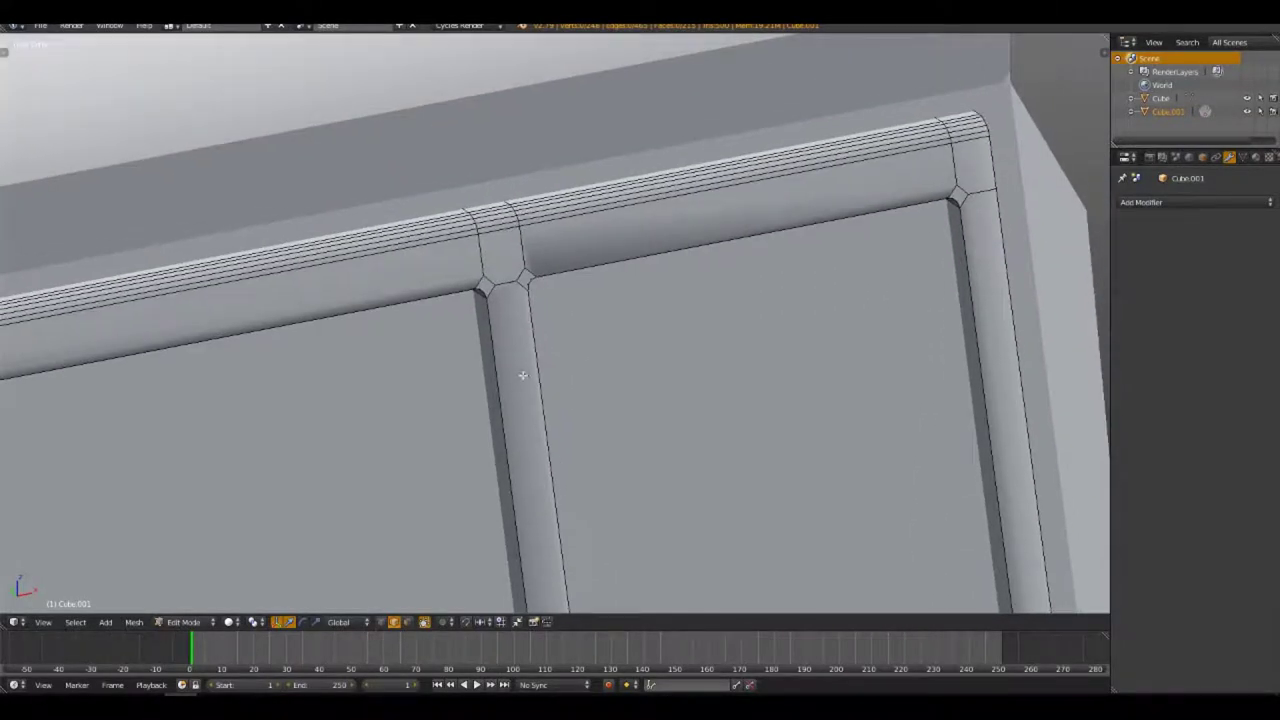
{"action": "scroll", "coordinate": [507, 284], "scroll_direction": "up", "scroll_amount": 3}
{"action": "mouse_move", "coordinate": [507, 284]}
{"action": "middle_mouse_down"}
{"action": "mouse_move", "coordinate": [503, 246]}
{"action": "mouse_move", "coordinate": [580, 283]}
{"action": "middle_mouse_up"}
{"action": "scroll", "coordinate": [520, 254], "scroll_direction": "up", "scroll_amount": 1}
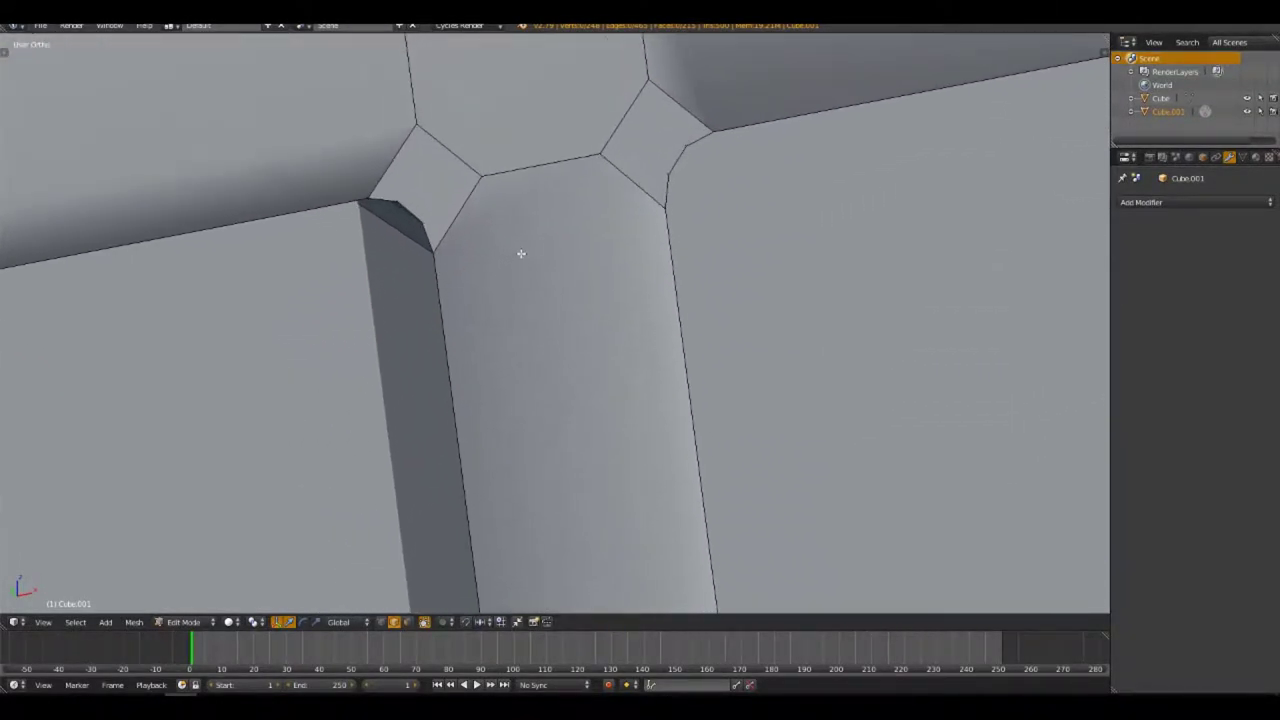
{"action": "scroll", "coordinate": [445, 219], "scroll_direction": "up", "scroll_amount": 3}
{"action": "mouse_move", "coordinate": [445, 219]}
{"action": "middle_mouse_down"}
{"action": "mouse_move", "coordinate": [571, 120]}
{"action": "mouse_move", "coordinate": [471, 143]}
{"action": "middle_mouse_up"}
{"action": "scroll", "coordinate": [465, 265], "scroll_direction": "down", "scroll_amount": 2}
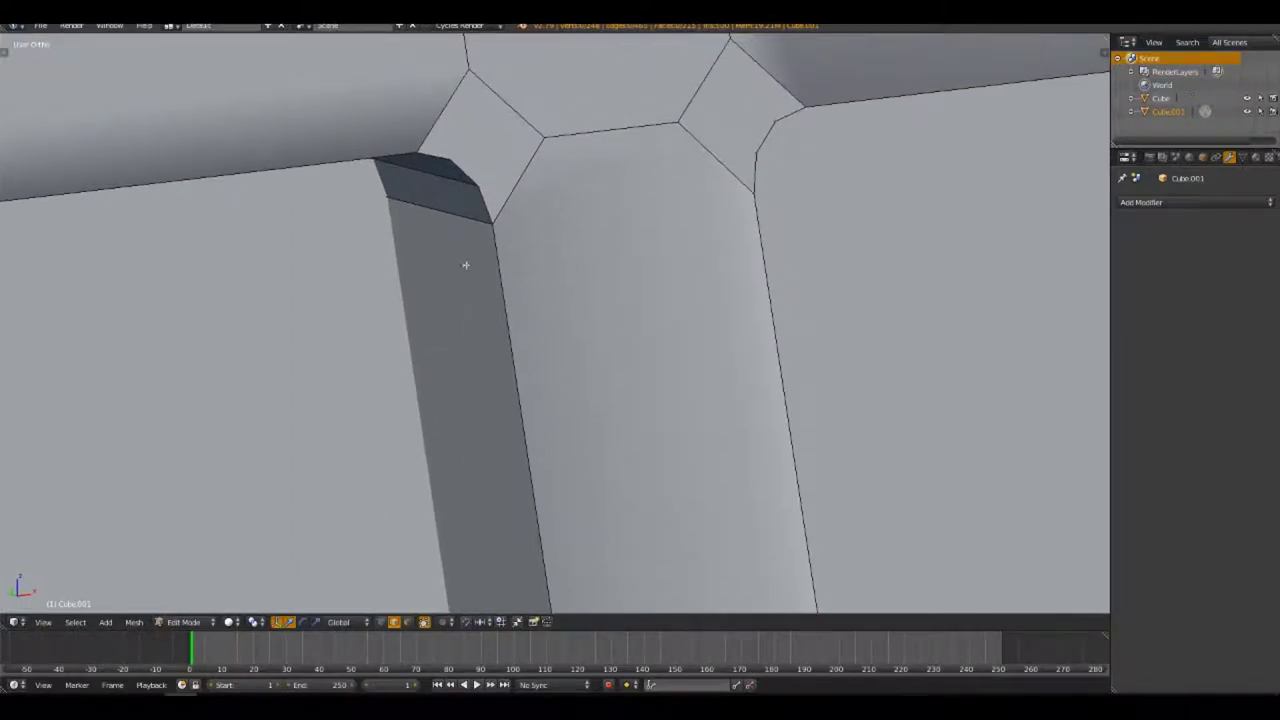
{"action": "scroll", "coordinate": [460, 165], "scroll_direction": "up", "scroll_amount": 1}
{"action": "scroll", "coordinate": [449, 129], "scroll_direction": "up", "scroll_amount": 3}
{"action": "scroll", "coordinate": [491, 414], "scroll_direction": "down", "scroll_amount": 2}
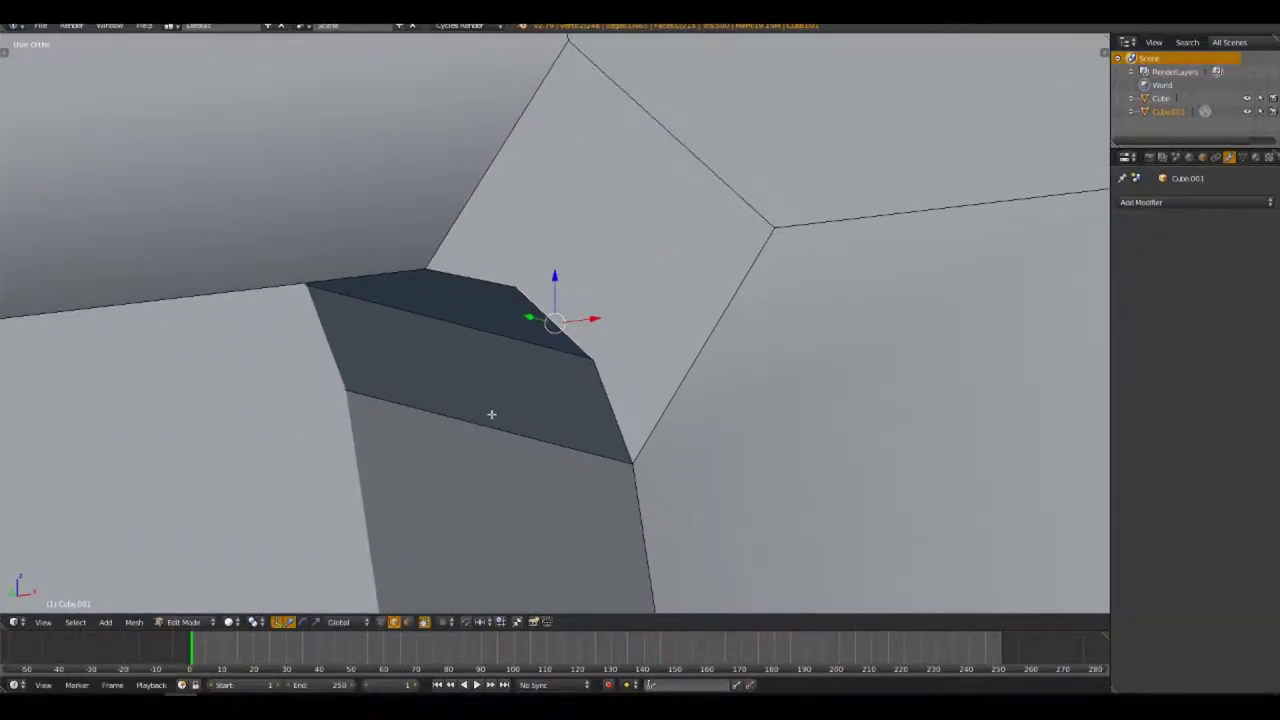
{"action": "scroll", "coordinate": [488, 330], "scroll_direction": "down", "scroll_amount": 1}
{"action": "scroll", "coordinate": [488, 330], "scroll_direction": "down", "scroll_amount": 2}
{"action": "mouse_move", "coordinate": [520, 486]}
{"action": "middle_mouse_down"}
{"action": "mouse_move", "coordinate": [546, 397]}
{"action": "mouse_move", "coordinate": [343, 417]}
{"action": "mouse_move", "coordinate": [493, 574]}
{"action": "mouse_move", "coordinate": [500, 462]}
{"action": "mouse_move", "coordinate": [617, 447]}
{"action": "mouse_move", "coordinate": [663, 541]}
{"action": "mouse_move", "coordinate": [589, 214]}
{"action": "middle_mouse_up"}
Return the case to Object Mode
{"action": "key", "text": "Tab"}
{"action": "scroll", "coordinate": [657, 542], "scroll_direction": "down", "scroll_amount": 2}
{"action": "scroll", "coordinate": [657, 542], "scroll_direction": "down", "scroll_amount": 2}
Put Cube.001 back into Edit Mode, showing its bevel edge loops over the front panel
{"action": "scroll", "coordinate": [540, 280], "scroll_direction": "down", "scroll_amount": 2}
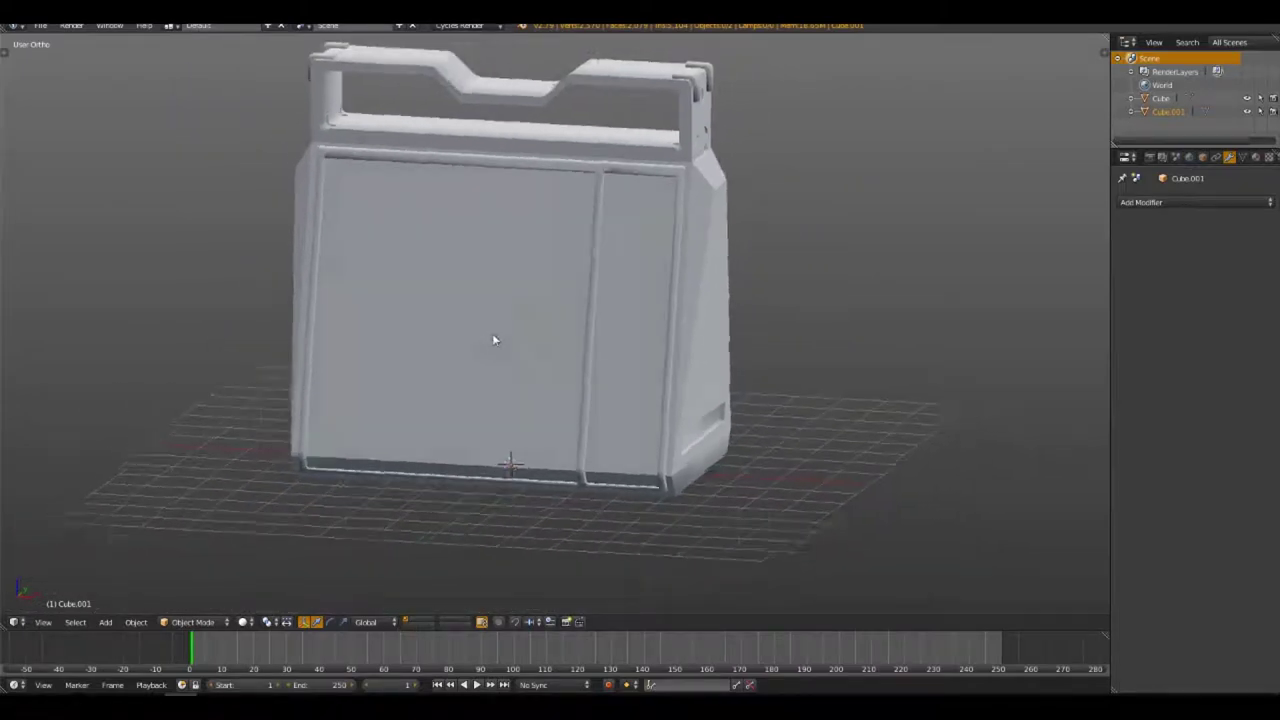
{"action": "mouse_move", "coordinate": [494, 340]}
{"action": "middle_mouse_down"}
{"action": "mouse_move", "coordinate": [586, 335]}
{"action": "mouse_move", "coordinate": [491, 360]}
{"action": "mouse_move", "coordinate": [386, 340]}
{"action": "mouse_move", "coordinate": [480, 371]}
{"action": "middle_mouse_up"}
{"action": "scroll", "coordinate": [530, 295], "scroll_direction": "up", "scroll_amount": 2}
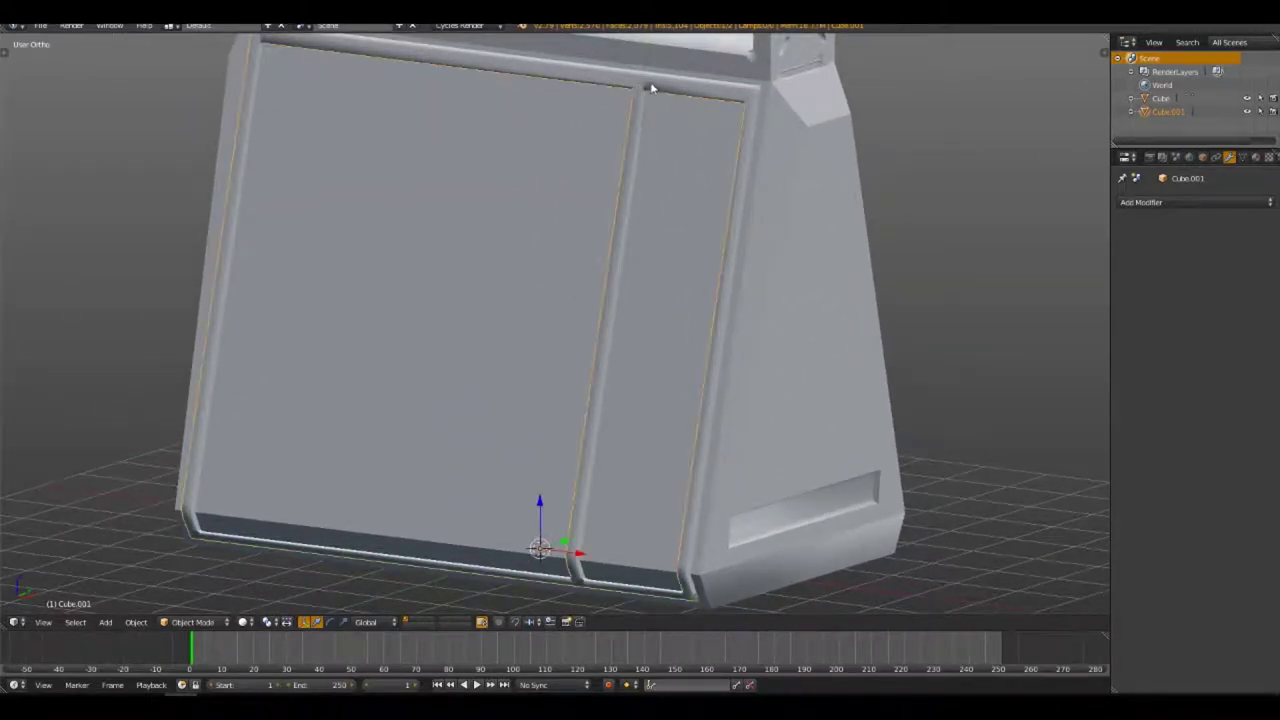
{"action": "key", "text": "Tab"}
{"action": "mouse_move", "coordinate": [666, 101]}
{"action": "middle_mouse_down"}
{"action": "mouse_move", "coordinate": [631, 96]}
{"action": "mouse_move", "coordinate": [540, 137]}
{"action": "mouse_move", "coordinate": [533, 116]}
{"action": "mouse_move", "coordinate": [622, 76]}
{"action": "mouse_move", "coordinate": [734, 76]}
{"action": "mouse_move", "coordinate": [771, 89]}
{"action": "mouse_move", "coordinate": [766, 111]}
{"action": "mouse_move", "coordinate": [789, 151]}
{"action": "mouse_move", "coordinate": [763, 129]}
{"action": "mouse_move", "coordinate": [658, 137]}
{"action": "middle_mouse_up"}
{"action": "key", "text": "Tab"}
{"action": "scroll", "coordinate": [614, 191], "scroll_direction": "down", "scroll_amount": 5}
{"action": "scroll", "coordinate": [543, 283], "scroll_direction": "up", "scroll_amount": 2}
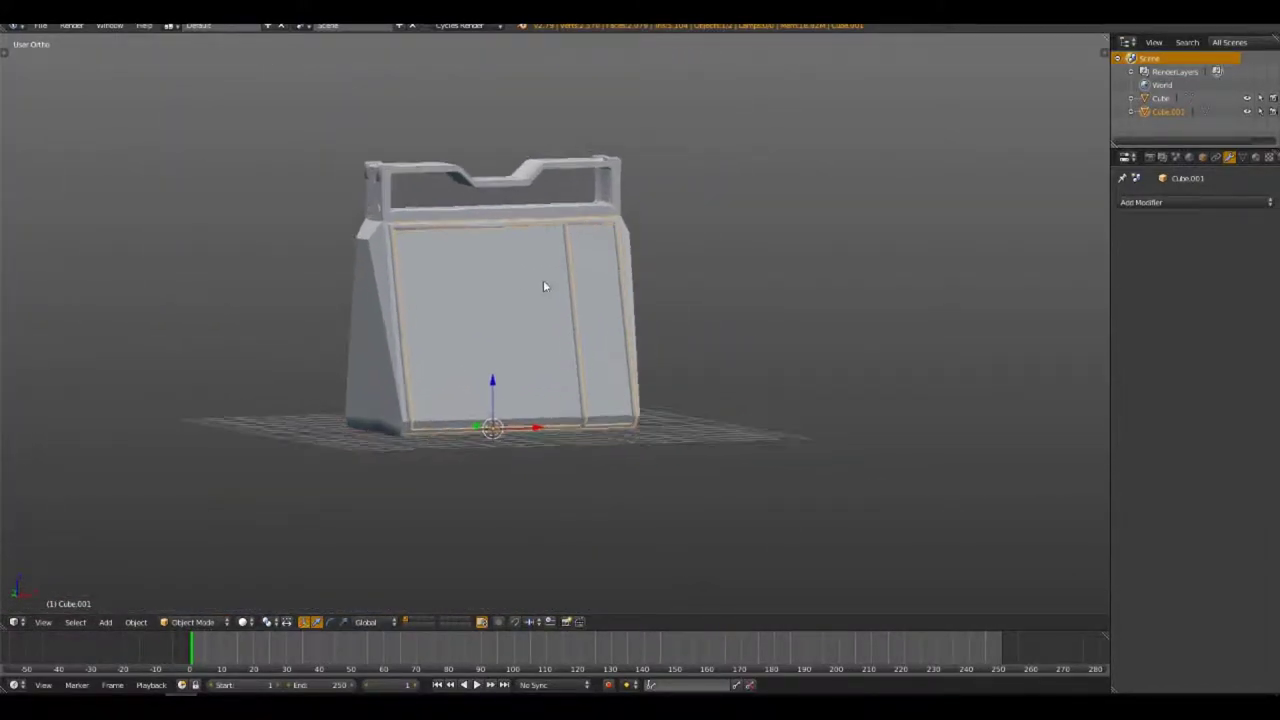
{"action": "scroll", "coordinate": [551, 209], "scroll_direction": "up", "scroll_amount": 3}
{"action": "key", "text": "Tab"}
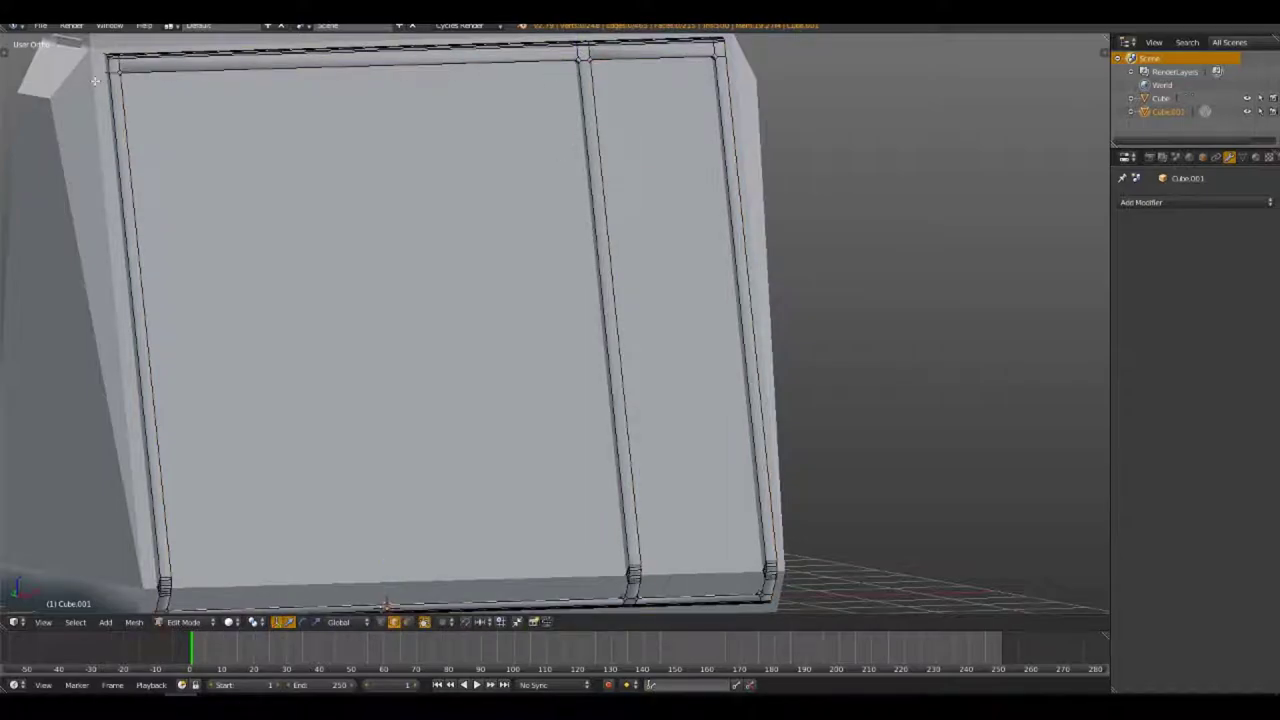
In face select mode, pick the frame's top strip and vertical divider strip
{"action": "left_click", "coordinate": [406, 621]}
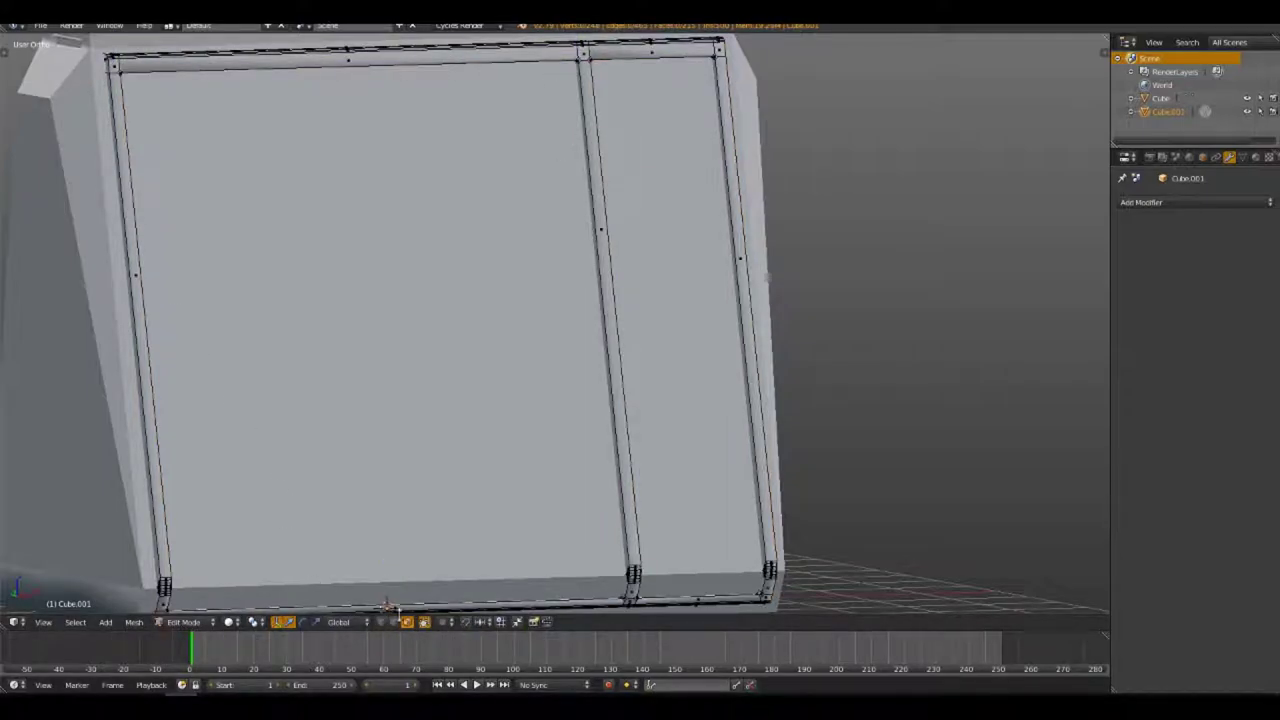
{"action": "key", "text": "a"}
{"action": "key", "text": "a"}
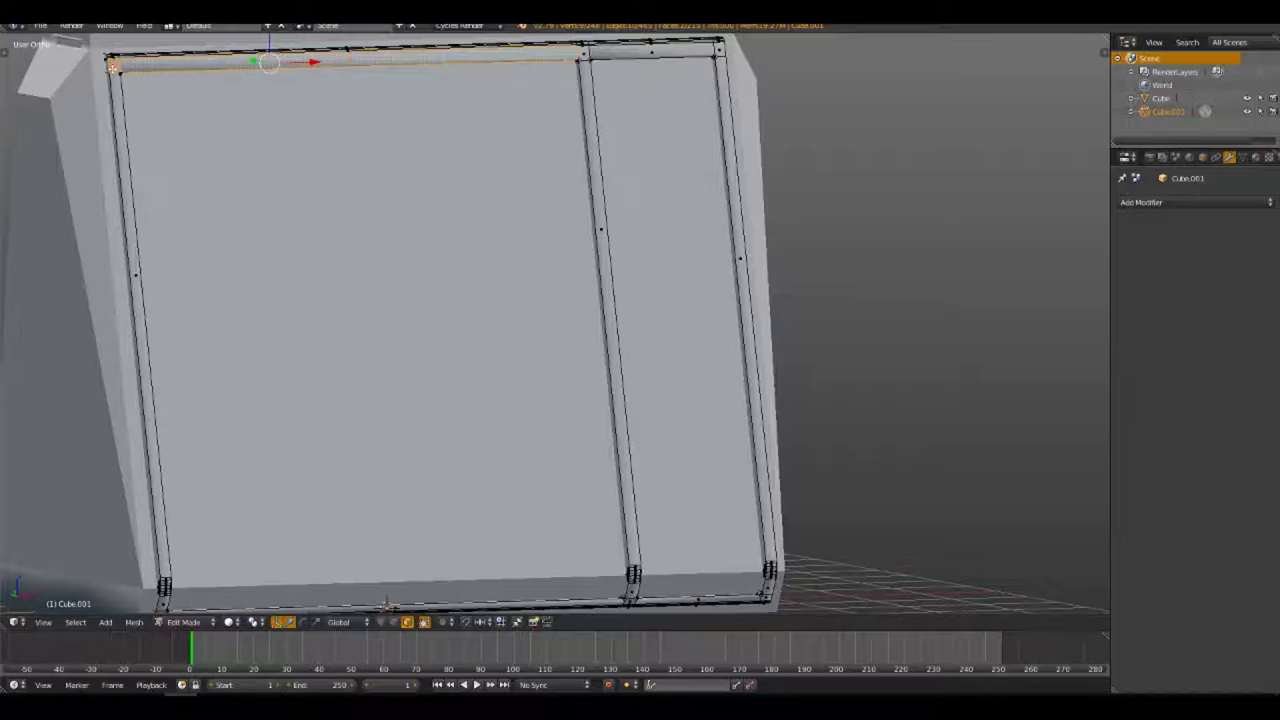
{"action": "right_click", "coordinate": [113, 67]}
{"action": "right_click", "coordinate": [582, 60], "text": "shift"}
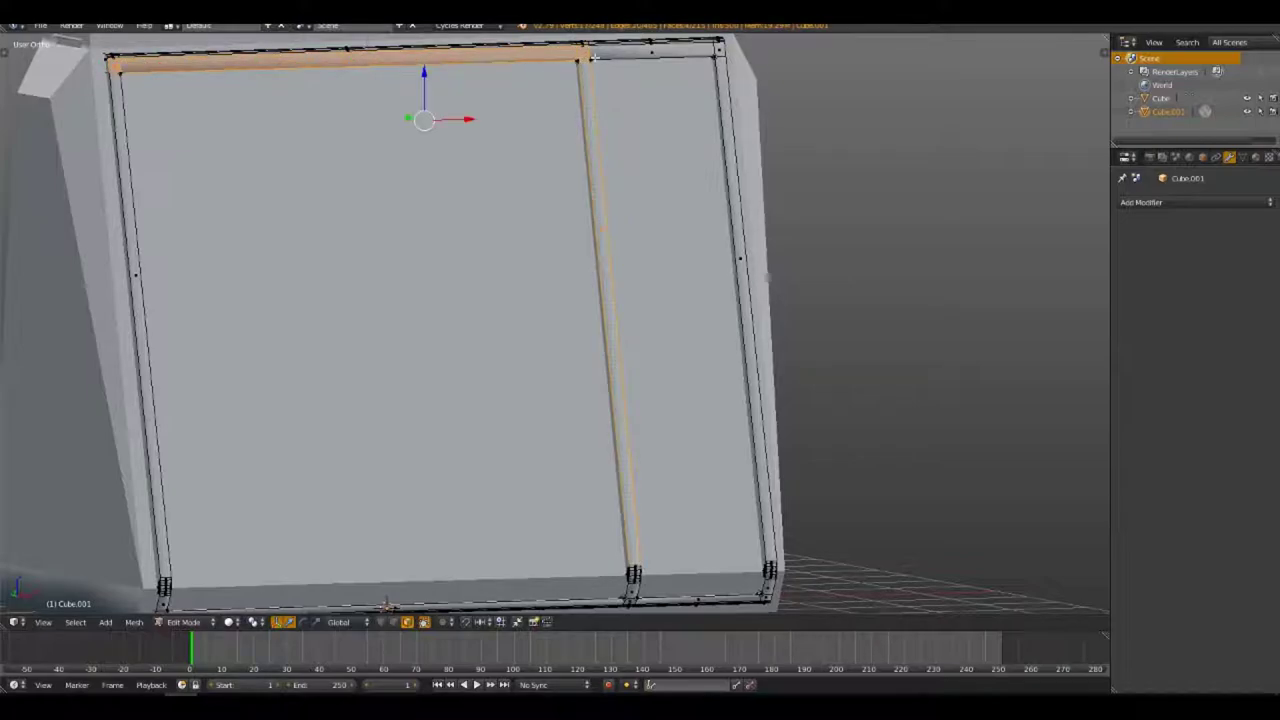
{"action": "scroll", "coordinate": [620, 95], "scroll_direction": "up", "scroll_amount": 5}
{"action": "mouse_move", "coordinate": [640, 91]}
{"action": "middle_mouse_down", "text": "shift"}
{"action": "mouse_move", "coordinate": [434, 180]}
{"action": "mouse_move", "coordinate": [299, 157]}
{"action": "middle_mouse_up", "text": "shift"}
{"action": "right_click", "coordinate": [299, 157]}
View the frame from the front, close in on its top-right corner, and show the tool shelf
{"action": "key", "text": "KP_1"}
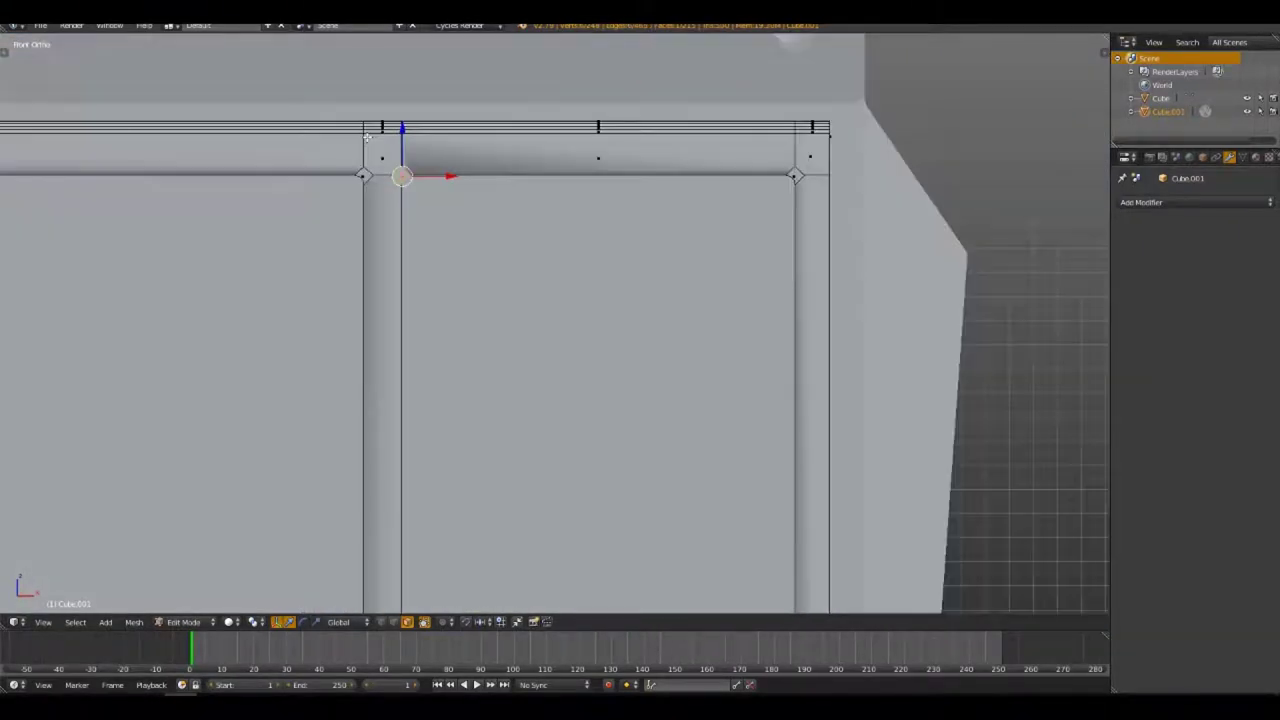
{"action": "scroll", "coordinate": [507, 159], "scroll_direction": "down", "scroll_amount": 5}
{"action": "middle_click_drag", "start_coordinate": [526, 434], "coordinate": [600, 269], "text": "shift"}
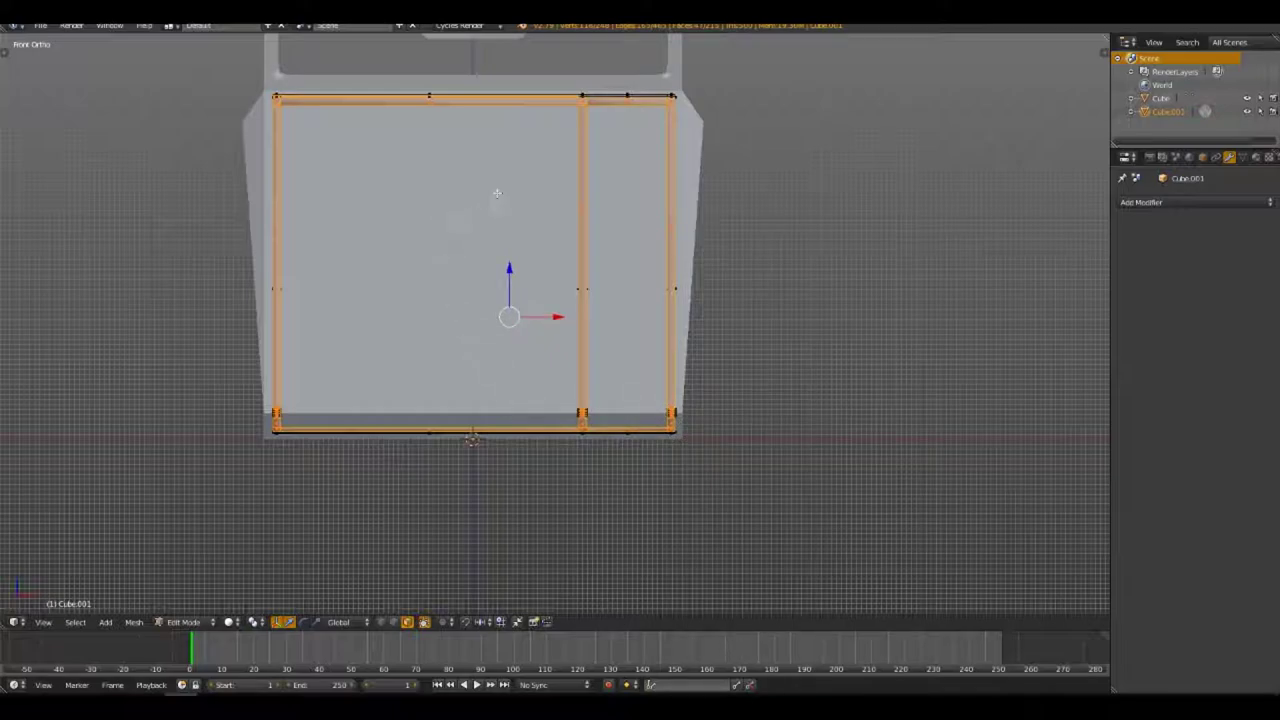
{"action": "middle_click_drag", "start_coordinate": [535, 145], "coordinate": [514, 300], "text": "shift"}
{"action": "scroll", "coordinate": [514, 300], "scroll_direction": "up", "scroll_amount": 3}
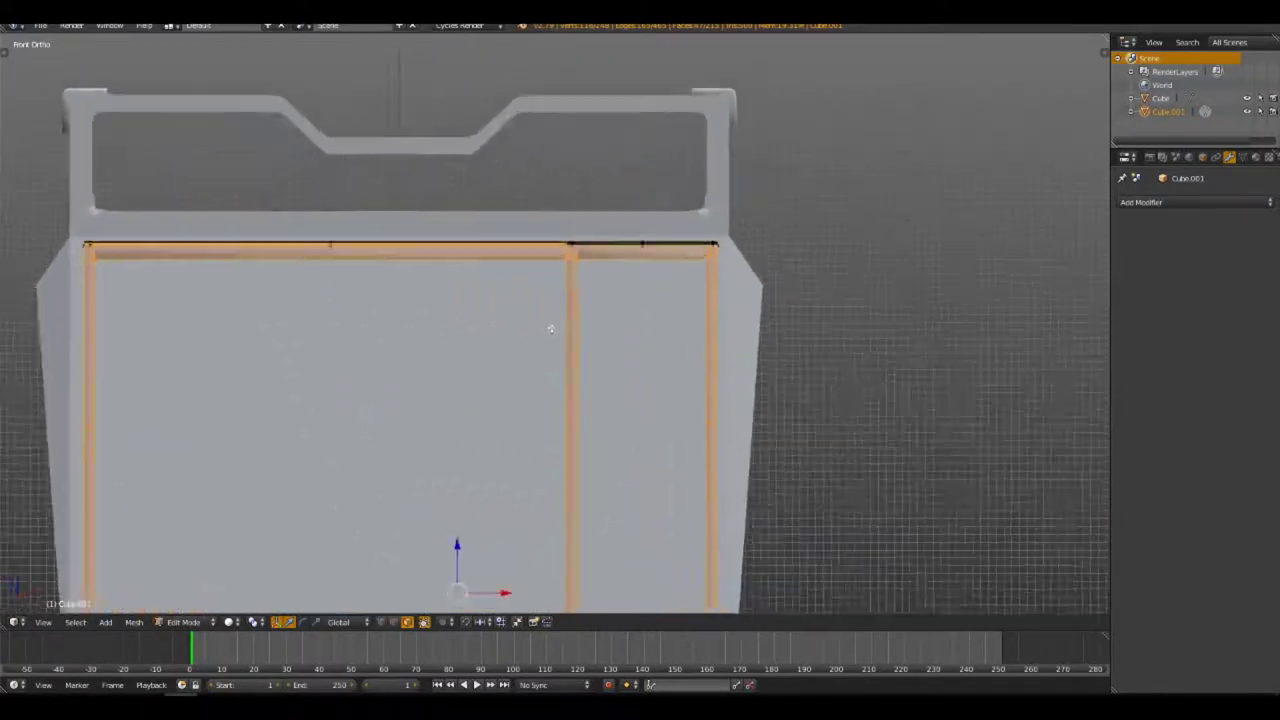
{"action": "scroll", "coordinate": [551, 329], "scroll_direction": "up", "scroll_amount": 3}
{"action": "mouse_move", "coordinate": [549, 203]}
{"action": "middle_mouse_down"}
{"action": "mouse_move", "coordinate": [537, 238]}
{"action": "mouse_move", "coordinate": [470, 249]}
{"action": "middle_mouse_up"}
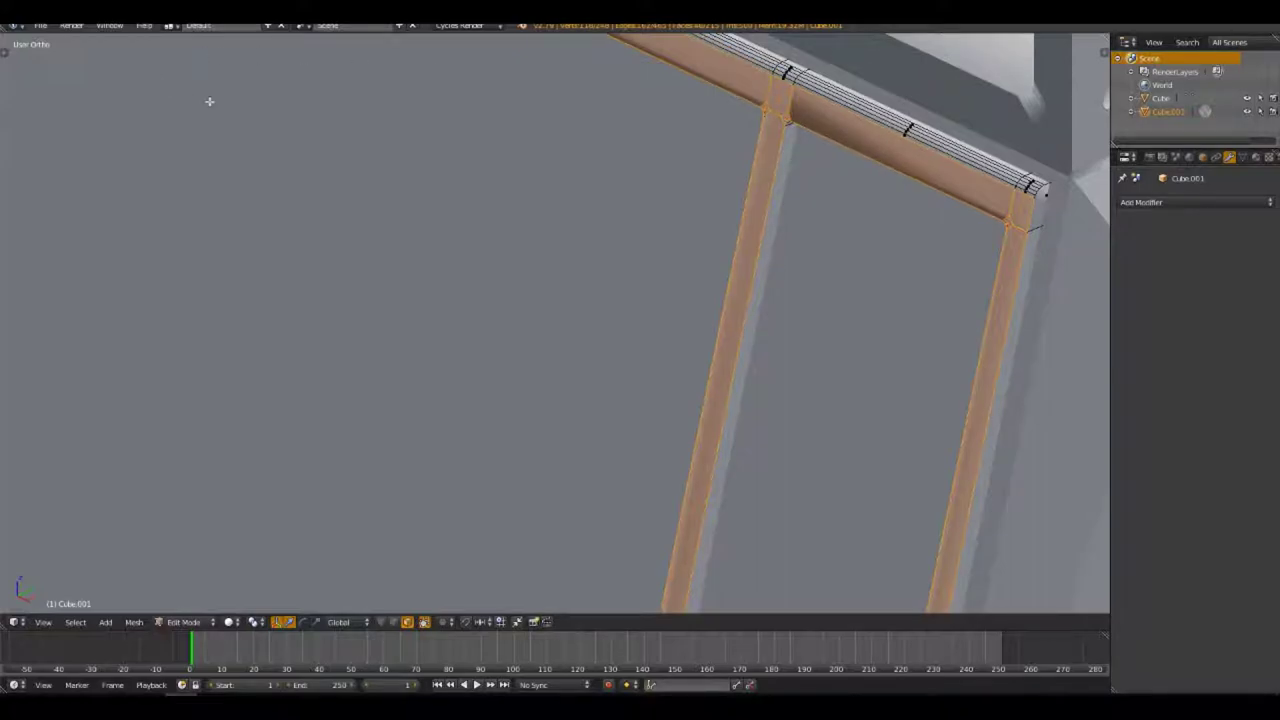
{"action": "key", "text": "t"}
{"action": "scroll", "coordinate": [576, 234], "scroll_direction": "down", "scroll_amount": 2}
Toggle Edit Mode and orbit to a low, angled view of the case over the floor grid
{"action": "key", "text": "Tab"}
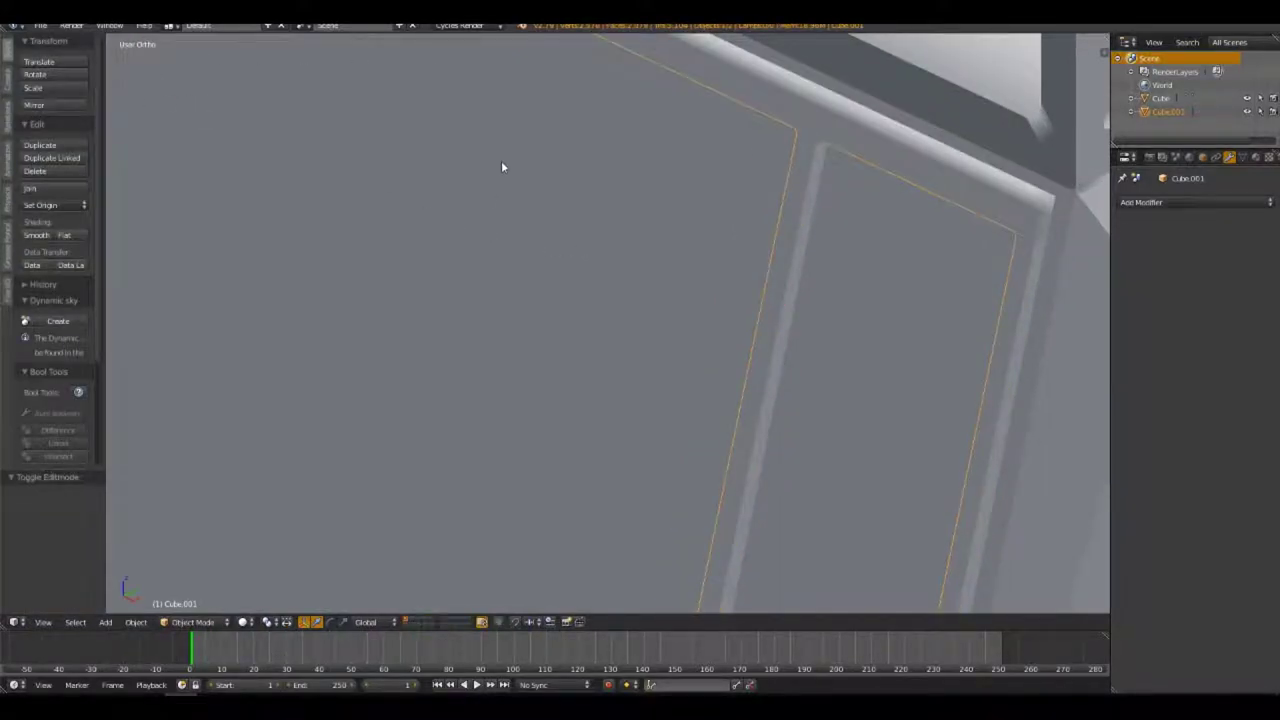
{"action": "key", "text": "KP_Decimal"}
{"action": "key", "text": "Tab"}
{"action": "middle_click_drag", "start_coordinate": [576, 528], "coordinate": [622, 305]}
{"action": "key", "text": "Tab"}
{"action": "key", "text": "Tab"}
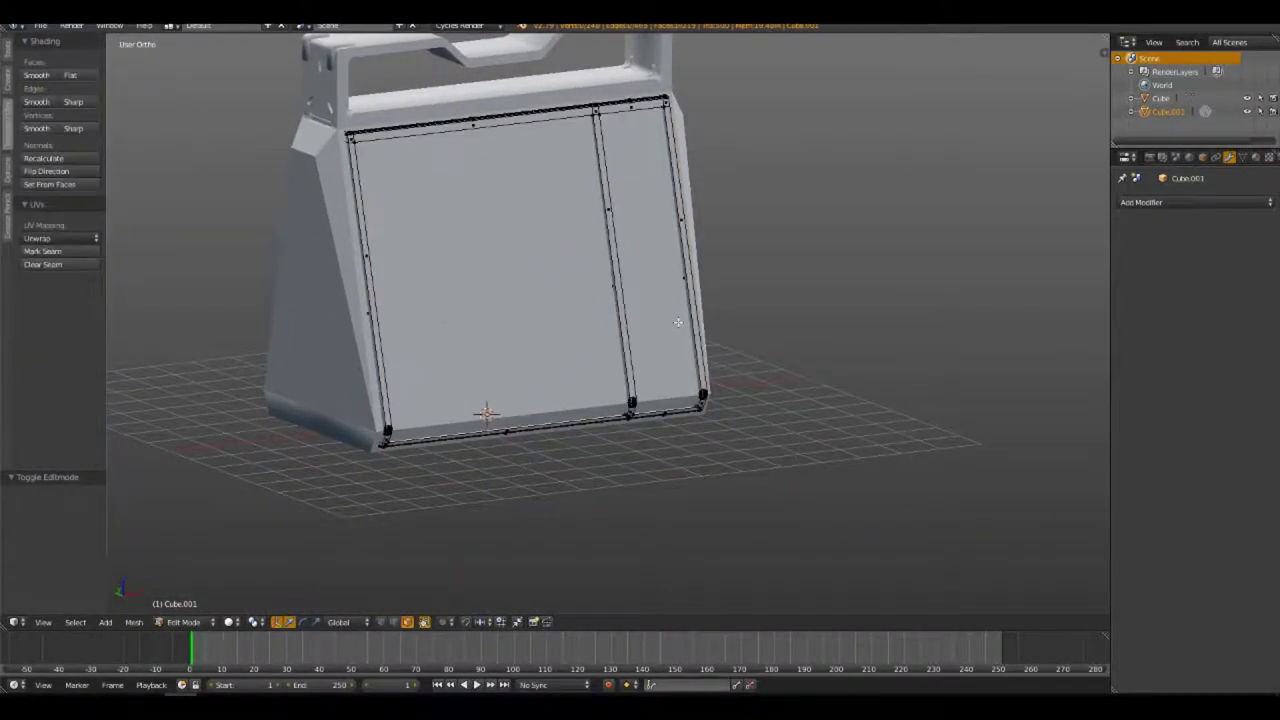
{"action": "key", "text": "Tab"}
{"action": "key", "text": "a"}
{"action": "middle_click_drag", "start_coordinate": [723, 334], "coordinate": [654, 431]}
{"action": "scroll", "coordinate": [672, 297], "scroll_direction": "up", "scroll_amount": 5}
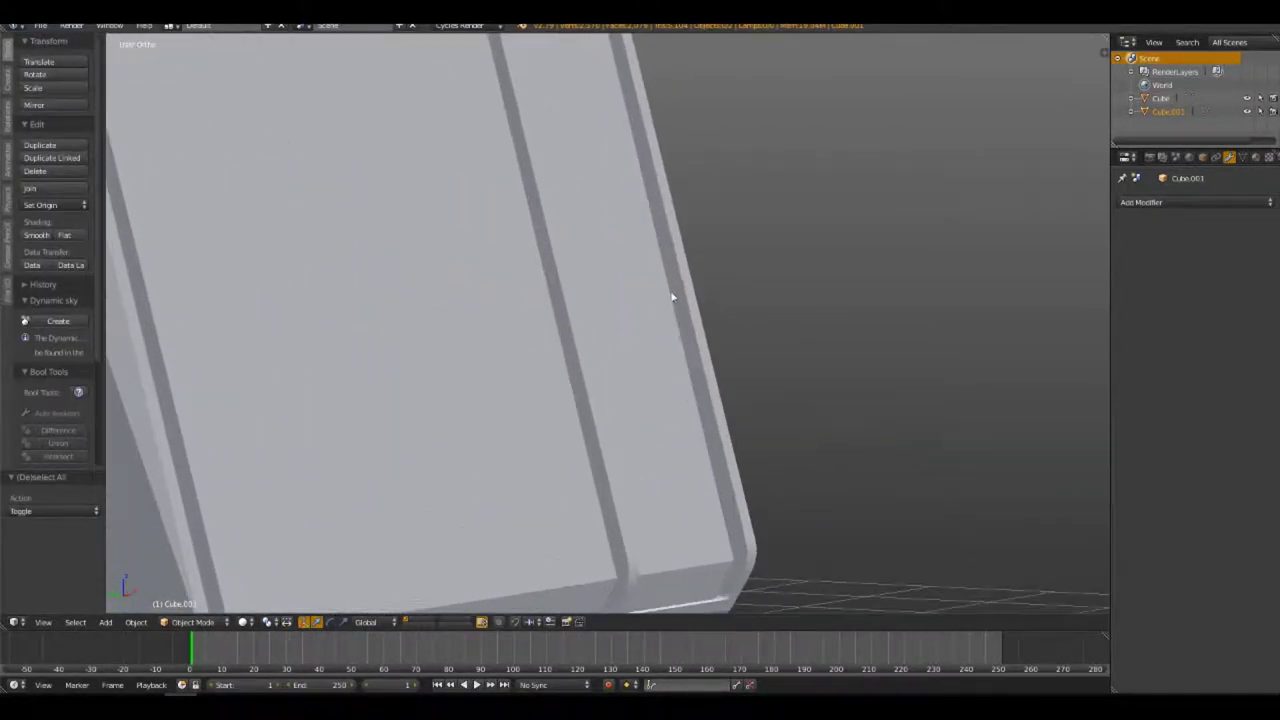
{"action": "mouse_move", "coordinate": [675, 521]}
{"action": "middle_mouse_down"}
{"action": "mouse_move", "coordinate": [571, 323]}
{"action": "mouse_move", "coordinate": [594, 309]}
{"action": "mouse_move", "coordinate": [623, 320]}
{"action": "mouse_move", "coordinate": [622, 342]}
{"action": "mouse_move", "coordinate": [657, 366]}
{"action": "mouse_move", "coordinate": [584, 380]}
{"action": "mouse_move", "coordinate": [420, 363]}
{"action": "mouse_move", "coordinate": [357, 340]}
{"action": "mouse_move", "coordinate": [489, 337]}
{"action": "mouse_move", "coordinate": [530, 284]}
{"action": "mouse_move", "coordinate": [491, 394]}
{"action": "mouse_move", "coordinate": [494, 371]}
{"action": "mouse_move", "coordinate": [446, 348]}
{"action": "mouse_move", "coordinate": [509, 340]}
{"action": "mouse_move", "coordinate": [556, 355]}
{"action": "middle_mouse_up"}
{"action": "scroll", "coordinate": [637, 357], "scroll_direction": "down", "scroll_amount": 5}
{"action": "scroll", "coordinate": [584, 380], "scroll_direction": "up", "scroll_amount": 2}
{"action": "scroll", "coordinate": [531, 284], "scroll_direction": "down", "scroll_amount": 3}
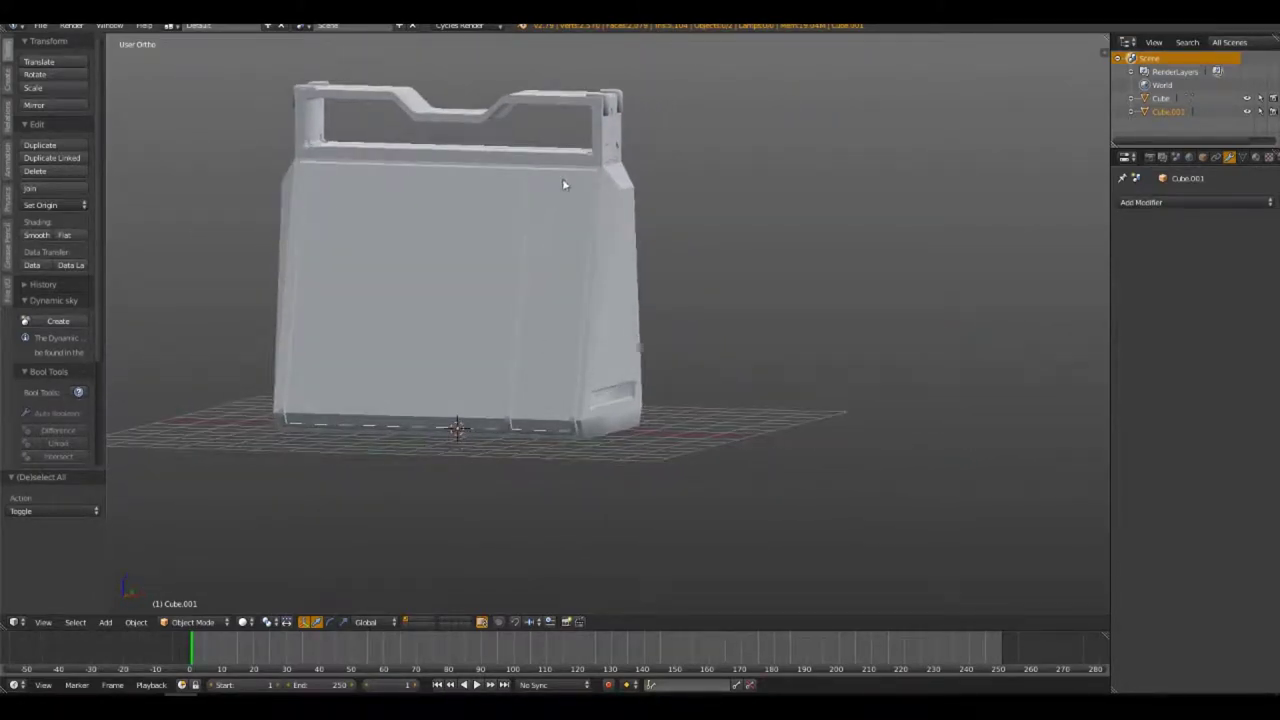
In Edit Mode, clear the selection and add a cube mesh below the front base
{"action": "key", "text": "Tab"}
{"action": "mouse_move", "coordinate": [588, 178]}
{"action": "middle_mouse_down"}
{"action": "mouse_move", "coordinate": [486, 329]}
{"action": "mouse_move", "coordinate": [687, 248]}
{"action": "middle_mouse_up"}
{"action": "scroll", "coordinate": [486, 329], "scroll_direction": "up", "scroll_amount": 4}
{"action": "key", "text": "a"}
{"action": "key", "text": "a"}
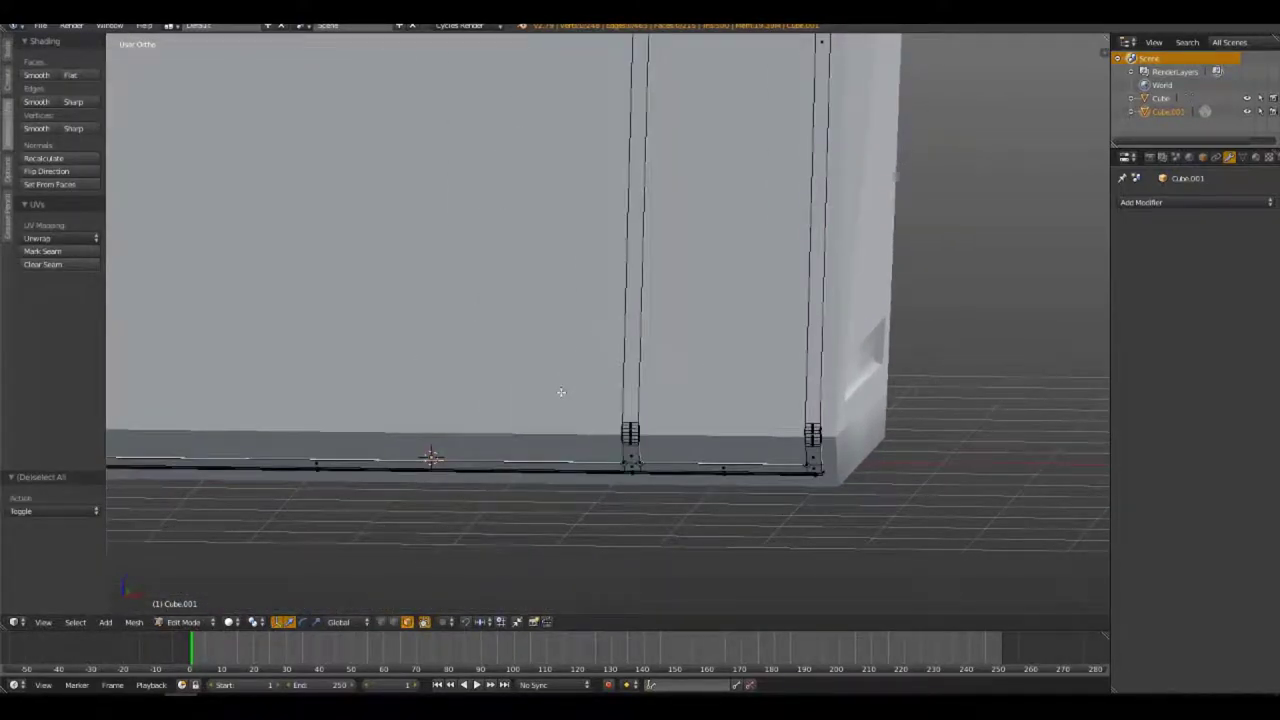
{"action": "key", "text": "shift+a"}
{"action": "left_click", "coordinate": [552, 390]}
{"action": "mouse_move", "coordinate": [651, 347]}
{"action": "middle_mouse_down"}
{"action": "mouse_move", "coordinate": [645, 371]}
{"action": "mouse_move", "coordinate": [716, 333]}
{"action": "middle_mouse_up"}
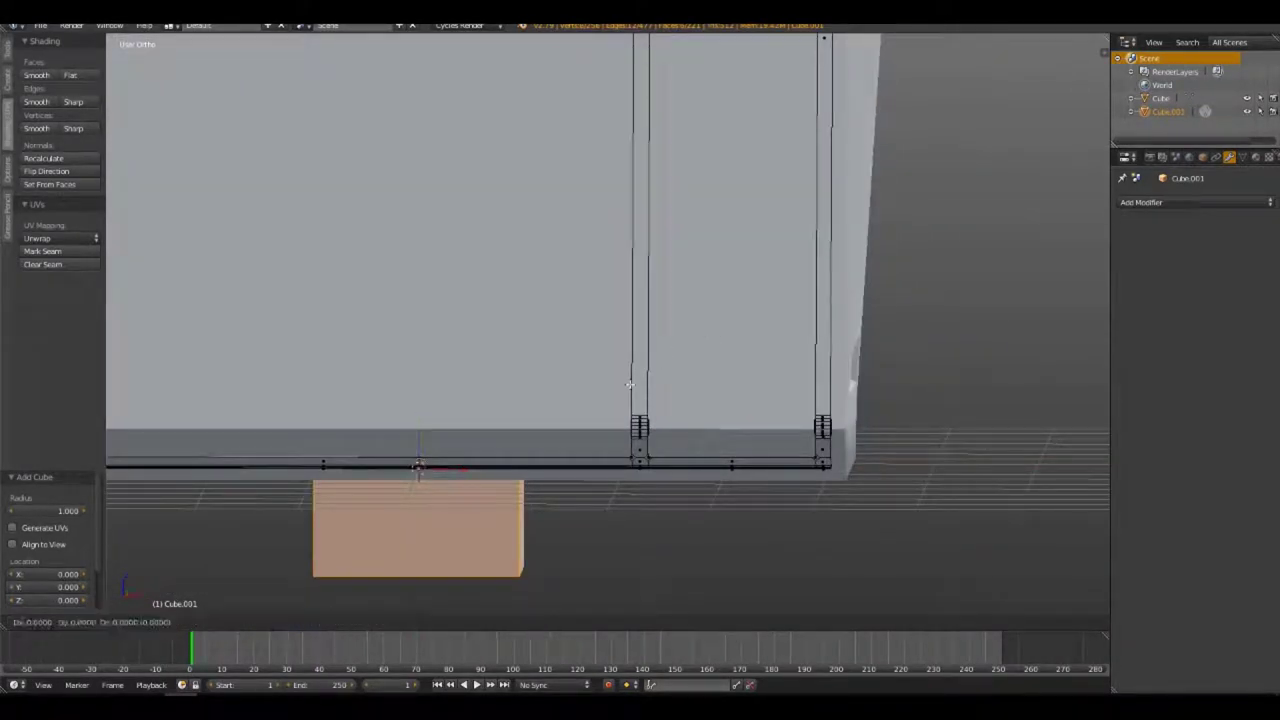
Move the new cube -5 along Y with gy-5
{"action": "key", "text": "ctrl+z"}
{"action": "key", "text": "Tab"}
{"action": "mouse_move", "coordinate": [705, 326]}
{"action": "middle_mouse_down"}
{"action": "mouse_move", "coordinate": [654, 349]}
{"action": "mouse_move", "coordinate": [793, 284]}
{"action": "middle_mouse_up"}
{"action": "key", "text": "z"}
{"action": "key", "text": "Tab"}
{"action": "type", "text": "gy"}
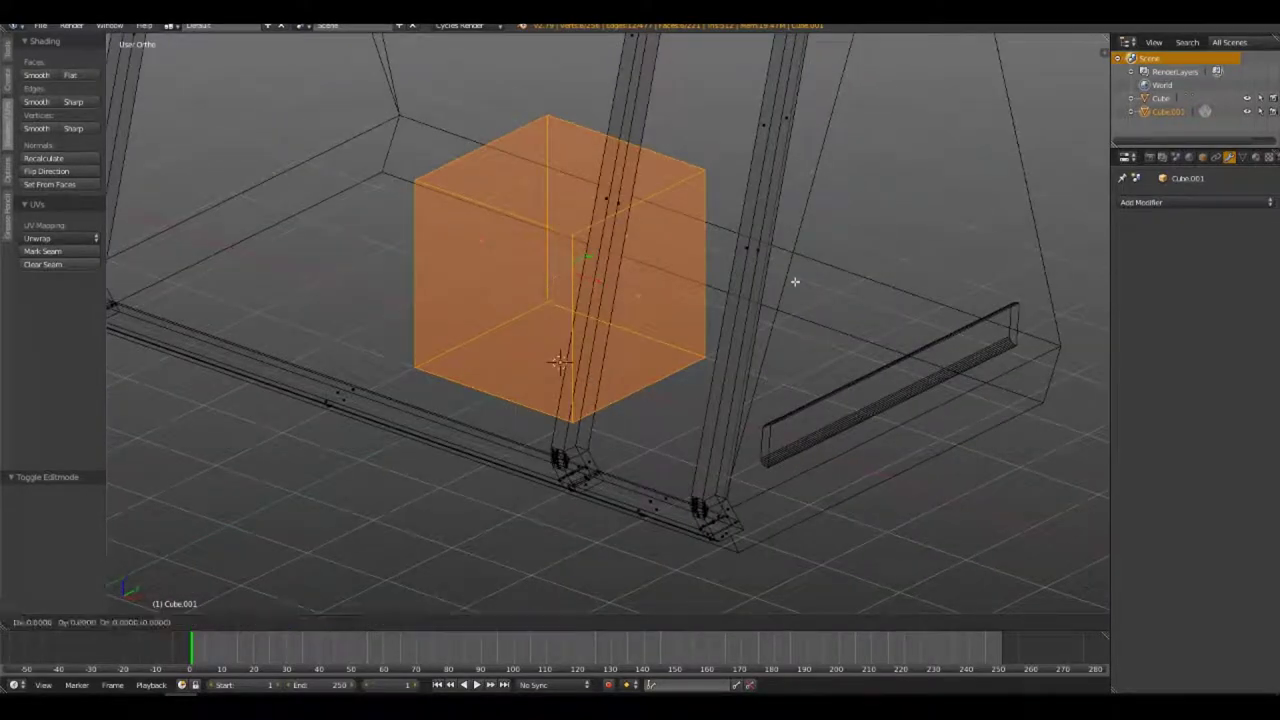
{"action": "type", "text": "-5"}
{"action": "key", "text": "Return"}
Raise the cube along Z to a height of 1.074
{"action": "middle_click_drag", "start_coordinate": [417, 451], "coordinate": [580, 398]}
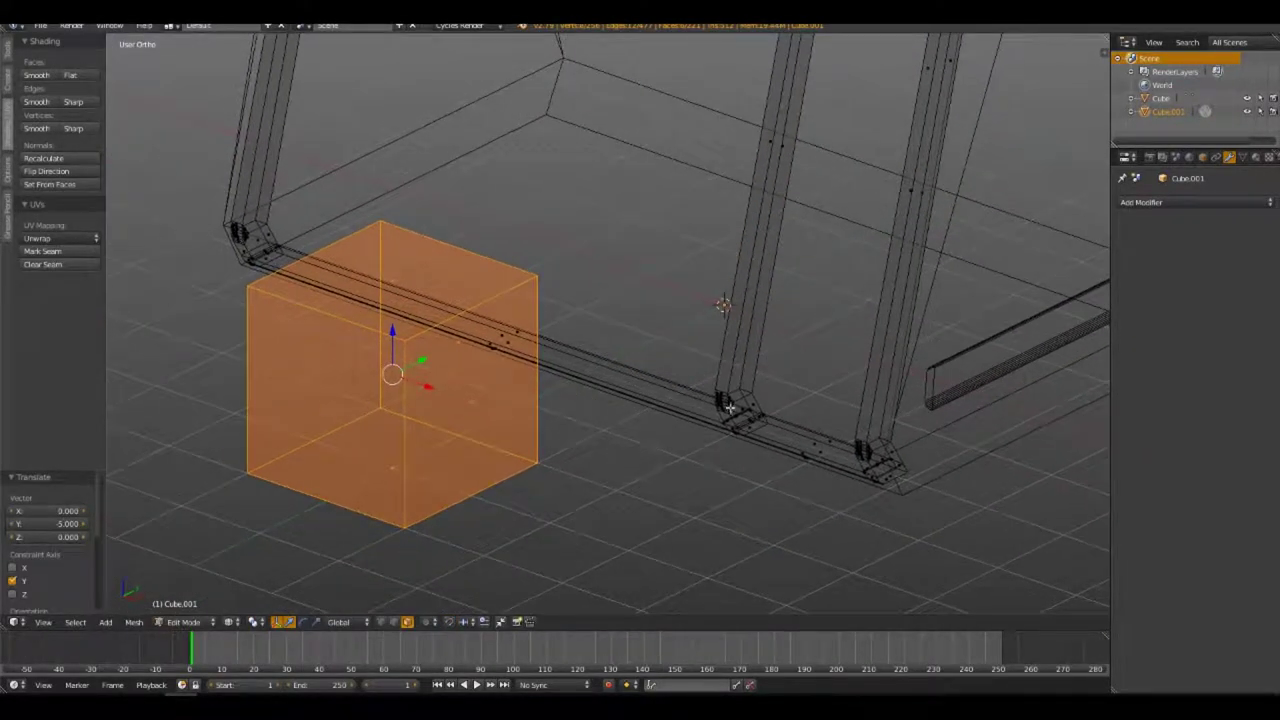
{"action": "scroll", "coordinate": [728, 405], "scroll_direction": "down", "scroll_amount": 6}
{"action": "key", "text": "g"}
{"action": "key", "text": "z"}
{"action": "left_click", "coordinate": [488, 350]}
{"action": "middle_click_drag", "start_coordinate": [488, 350], "coordinate": [573, 330]}
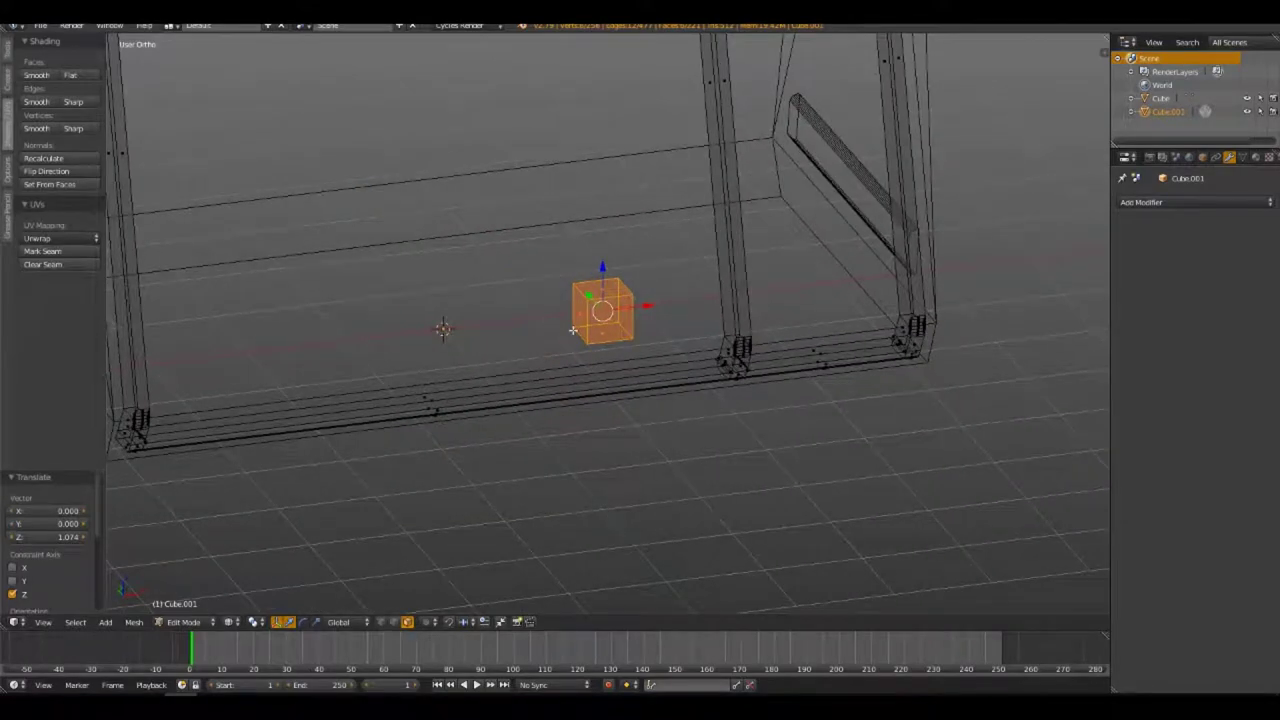
In the right side view, narrow the cube along Y to 0.229
{"action": "key", "text": "KP_3"}
{"action": "key", "text": "g"}
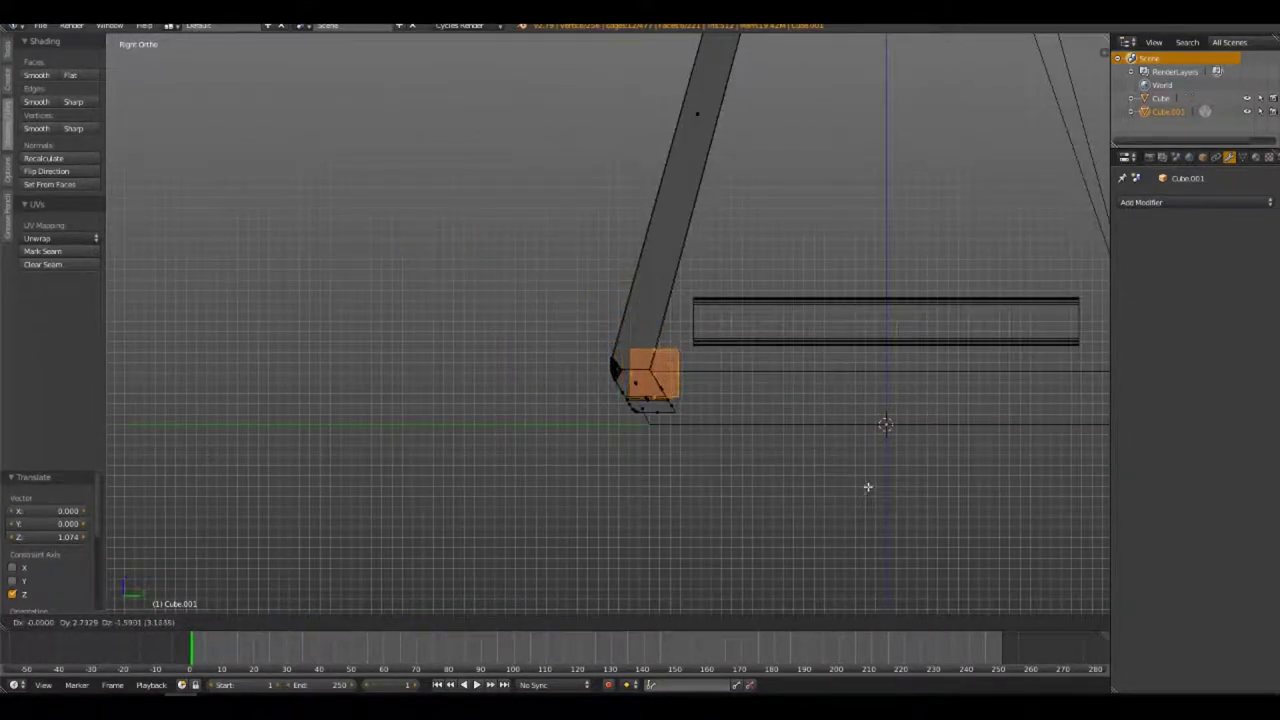
{"action": "scroll", "coordinate": [743, 423], "scroll_direction": "up", "scroll_amount": 2}
{"action": "scroll", "coordinate": [735, 316], "scroll_direction": "up", "scroll_amount": 4}
{"action": "middle_click_drag", "start_coordinate": [880, 302], "coordinate": [764, 391], "text": "shift"}
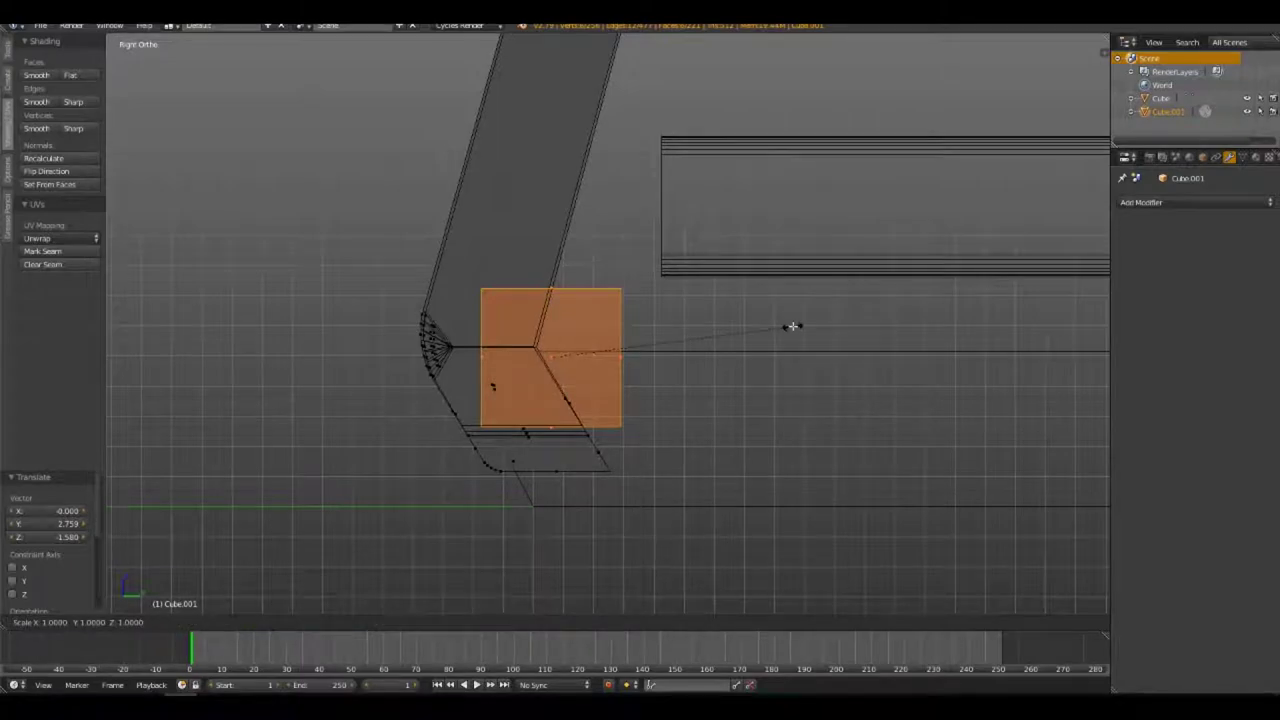
{"action": "key", "text": "y"}
{"action": "left_click", "coordinate": [598, 329]}
Place the thin block at the strip's lower bend and pull its edges down to fit
{"action": "key", "text": "g"}
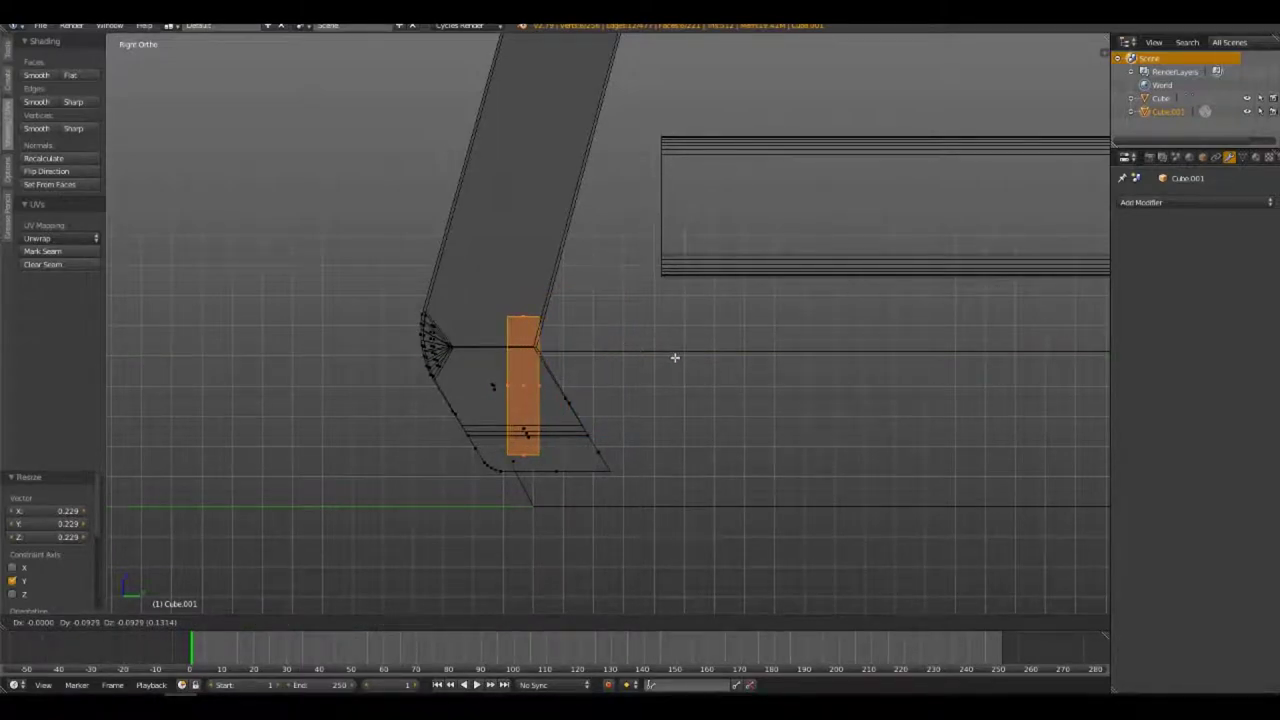
{"action": "left_click", "coordinate": [675, 357]}
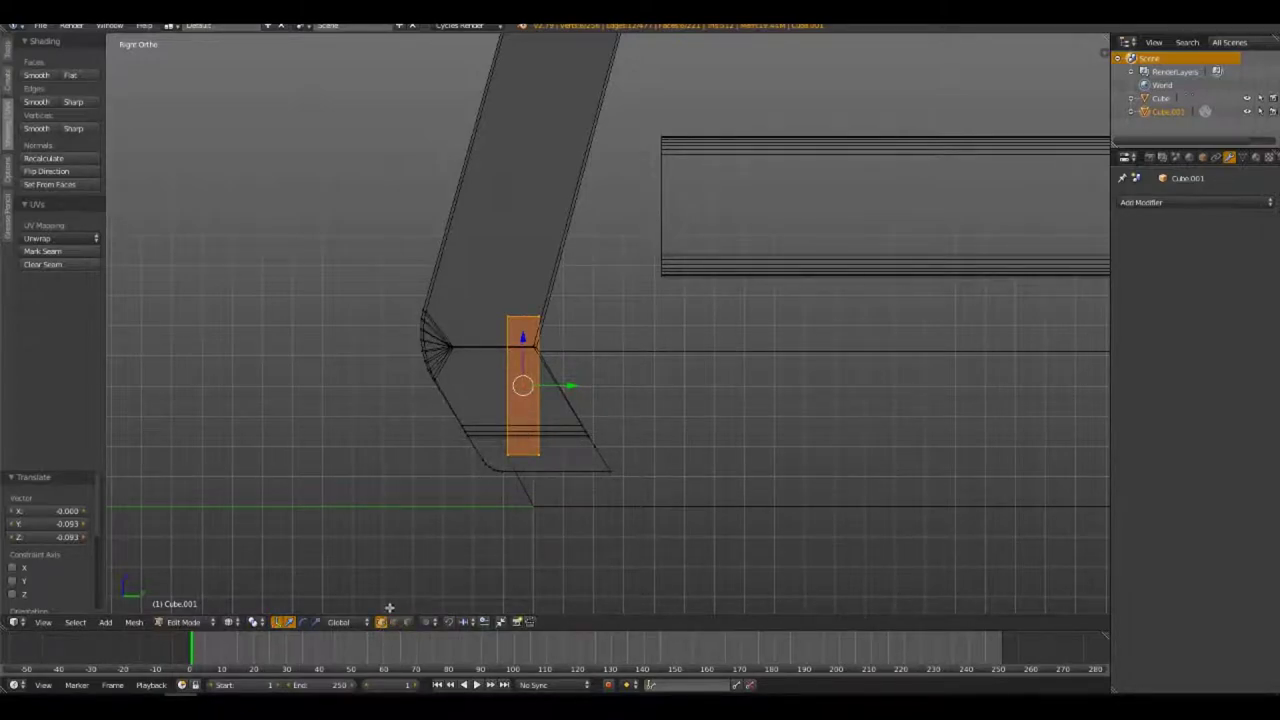
{"action": "key", "text": "a"}
{"action": "right_click_drag", "start_coordinate": [591, 319], "coordinate": [539, 342]}
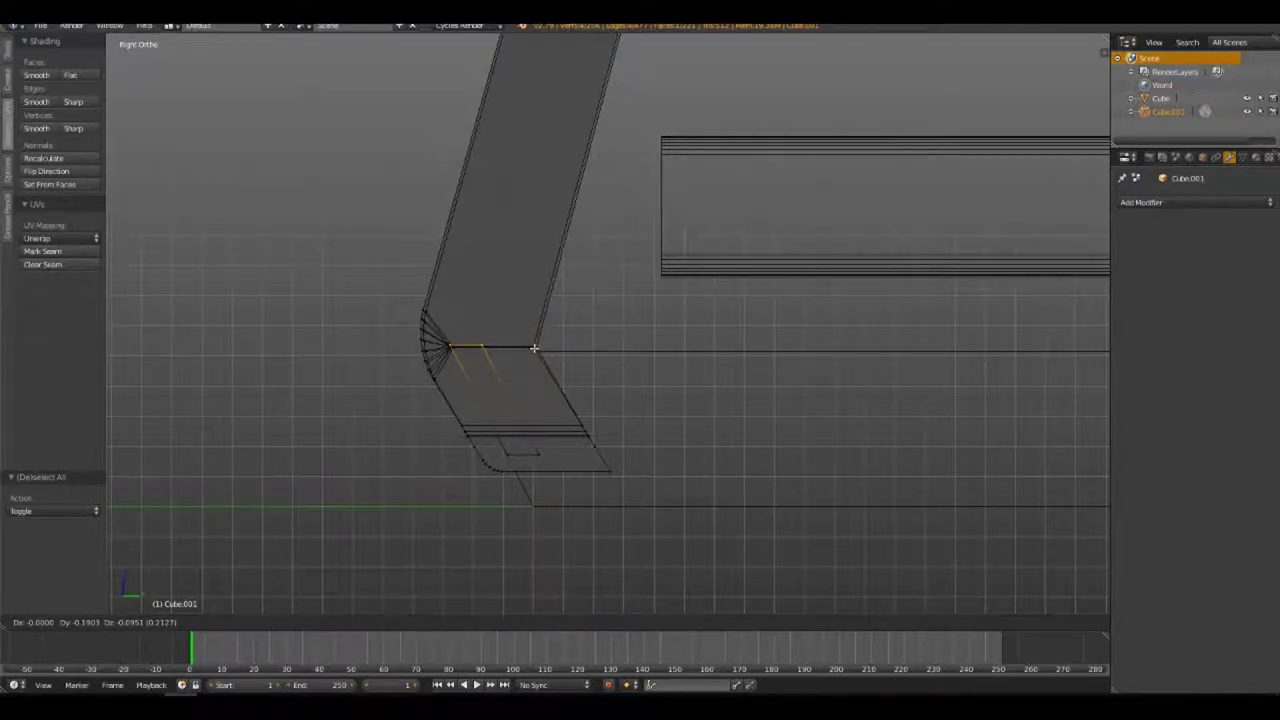
{"action": "left_click", "coordinate": [537, 354]}
{"action": "middle_click_drag", "start_coordinate": [577, 260], "coordinate": [517, 260], "text": "shift"}
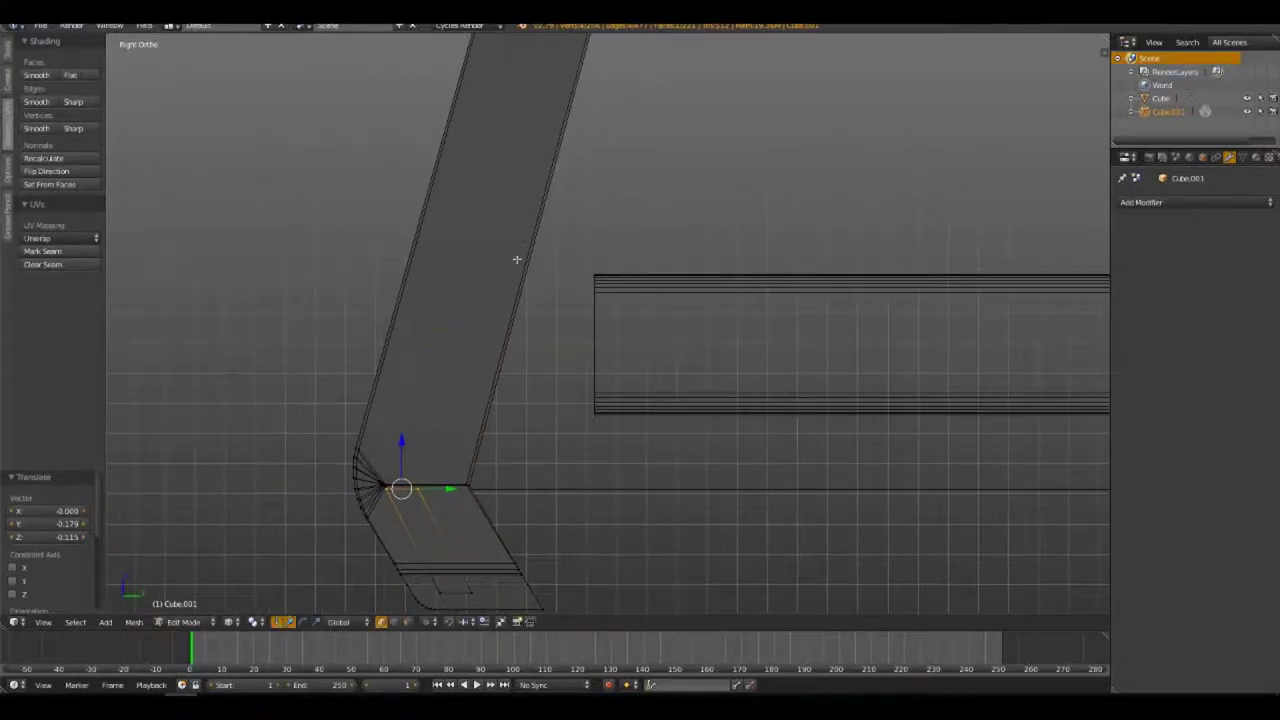
{"action": "scroll", "coordinate": [517, 260], "scroll_direction": "down", "scroll_amount": 5}
{"action": "middle_click_drag", "start_coordinate": [634, 311], "coordinate": [461, 464], "text": "shift"}
Extrude the strip's end further and move the new section into place
{"action": "scroll", "coordinate": [500, 311], "scroll_direction": "down", "scroll_amount": 4}
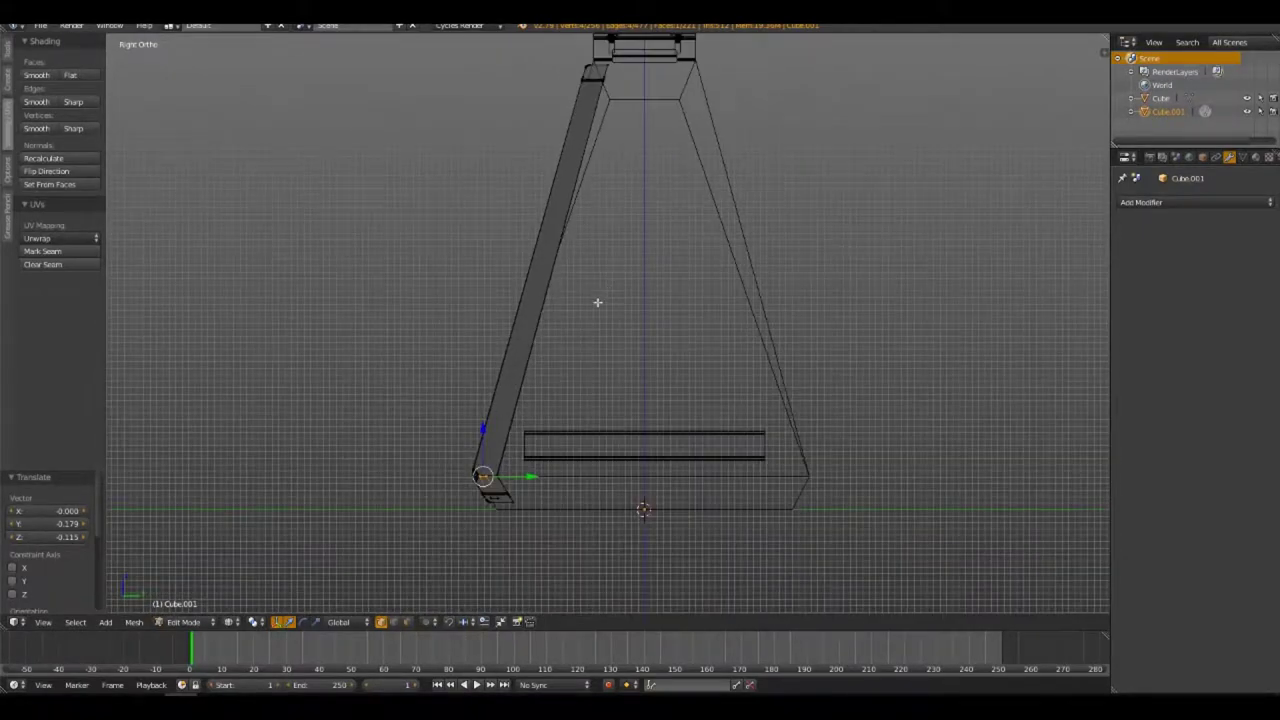
{"action": "middle_click_drag", "start_coordinate": [597, 300], "coordinate": [574, 348], "text": "shift"}
{"action": "key", "text": "e"}
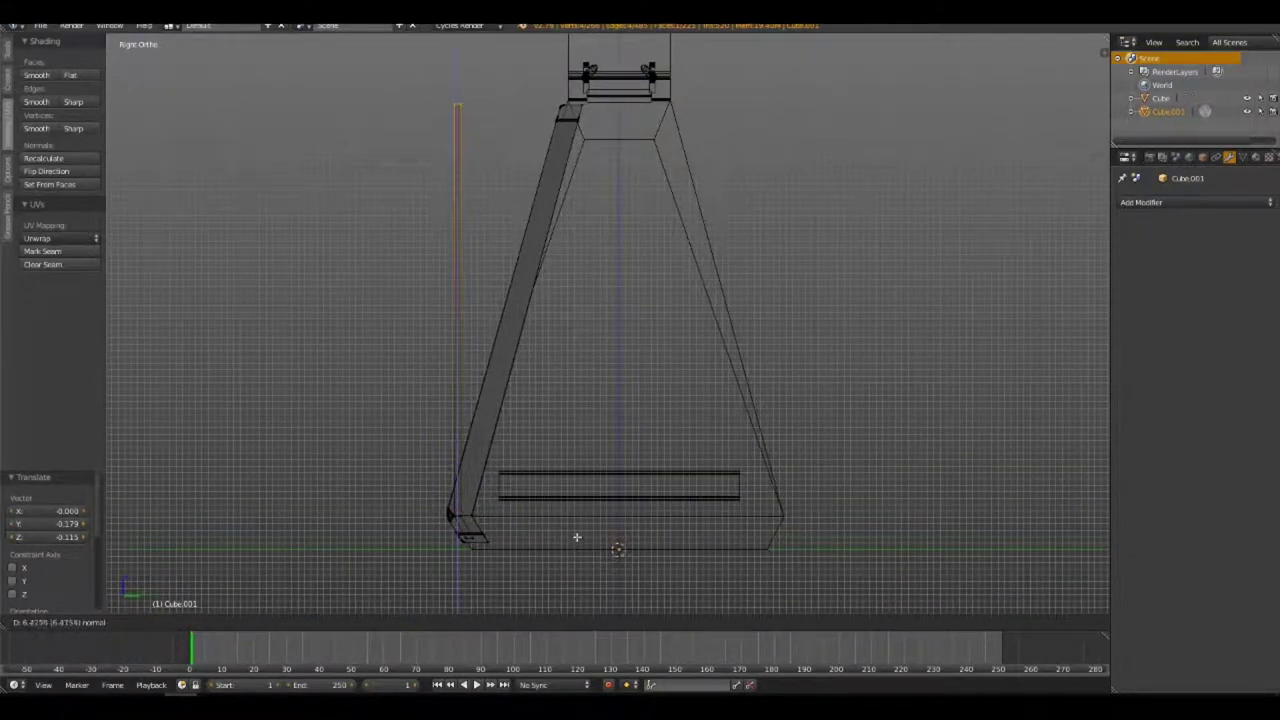
{"action": "left_click", "coordinate": [576, 537]}
{"action": "key", "text": "g"}
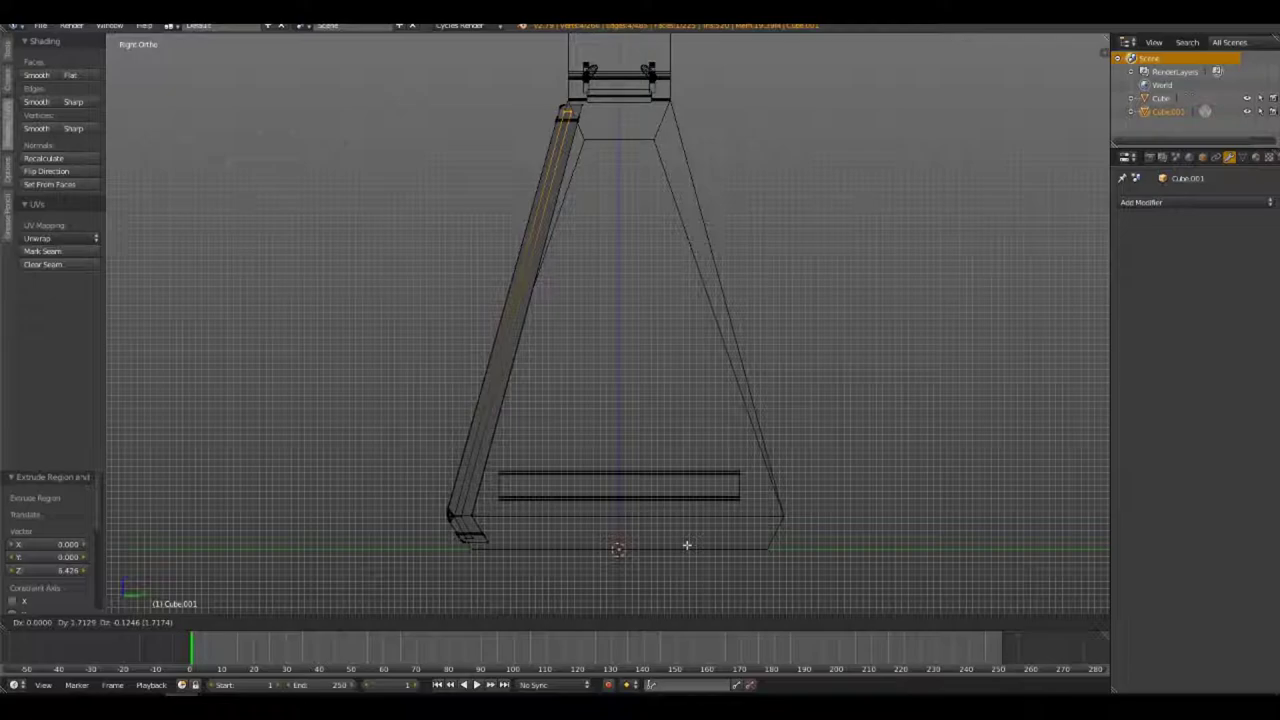
{"action": "left_click", "coordinate": [687, 545]}
In the front view, lower the strip's top edge along Z
{"action": "middle_click_drag", "start_coordinate": [602, 532], "coordinate": [748, 514]}
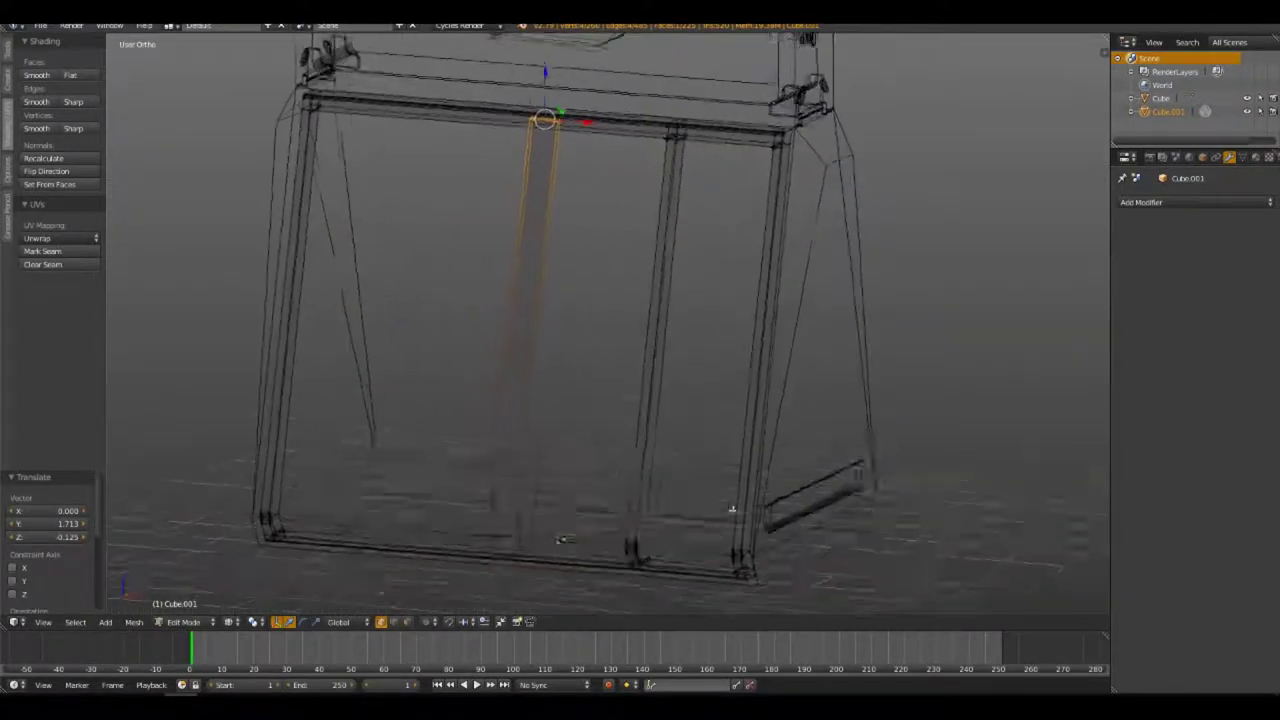
{"action": "key", "text": "z"}
{"action": "mouse_move", "coordinate": [700, 356]}
{"action": "middle_mouse_down"}
{"action": "mouse_move", "coordinate": [700, 306]}
{"action": "mouse_move", "coordinate": [674, 308]}
{"action": "middle_mouse_up"}
{"action": "key", "text": "KP_1"}
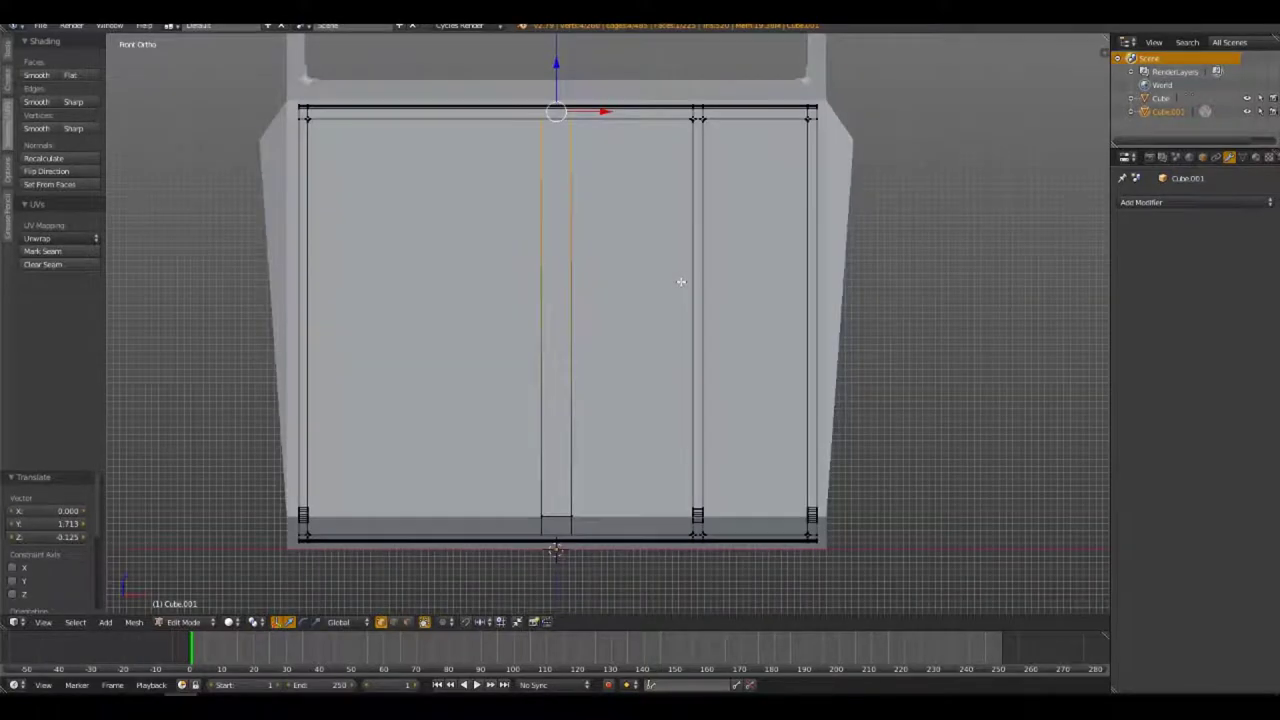
{"action": "middle_click_drag", "start_coordinate": [588, 149], "coordinate": [566, 409], "text": "shift"}
{"action": "key", "text": "z"}
{"action": "scroll", "coordinate": [571, 306], "scroll_direction": "up", "scroll_amount": 4}
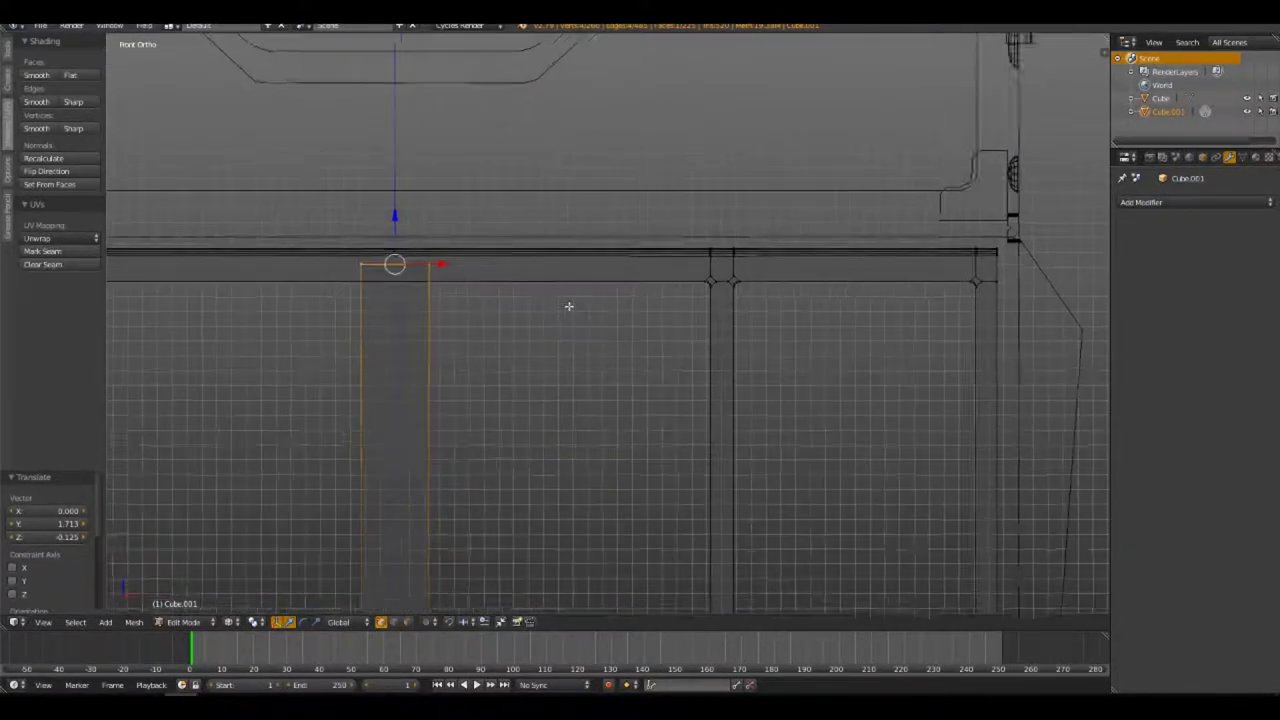
{"action": "key", "text": "g"}
{"action": "key", "text": "z"}
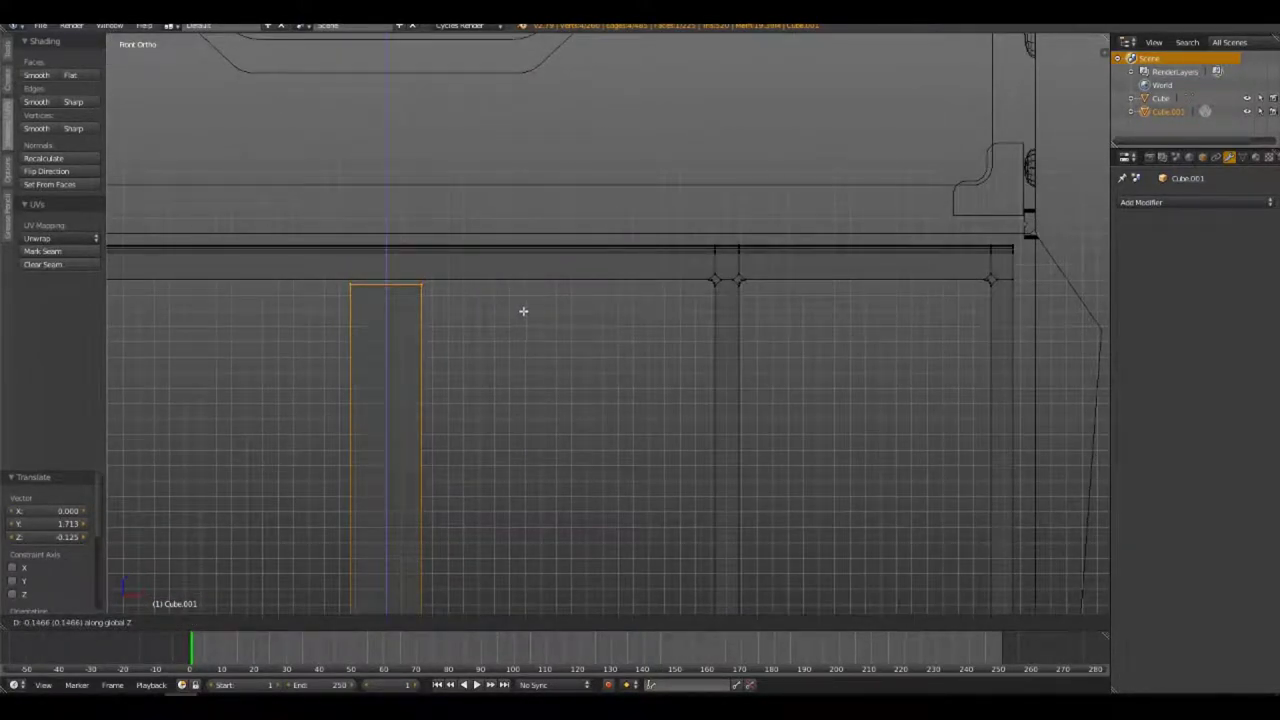
{"action": "left_click", "coordinate": [523, 310]}
From the side view, pull the strip's top edge back along Y to meet the front panel
{"action": "key", "text": "KP_3"}
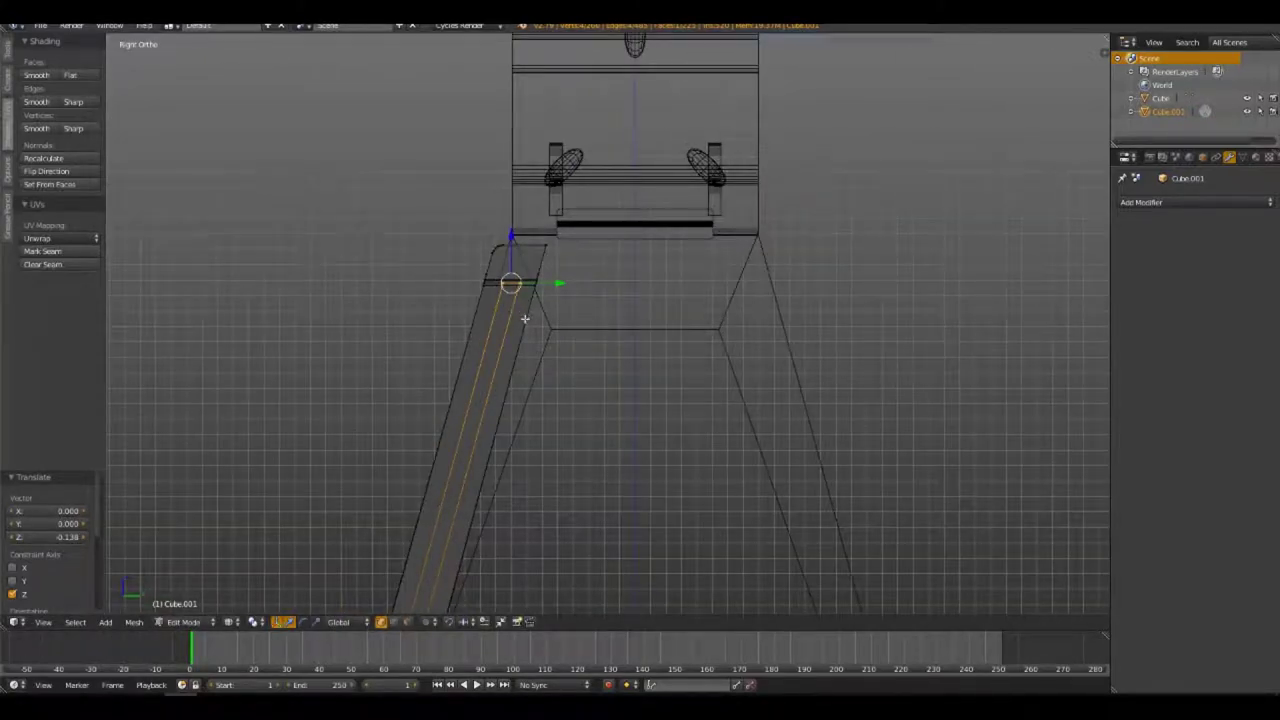
{"action": "key", "text": "z"}
{"action": "middle_click_drag", "start_coordinate": [523, 317], "coordinate": [563, 320]}
{"action": "scroll", "coordinate": [631, 329], "scroll_direction": "up", "scroll_amount": 4}
{"action": "scroll", "coordinate": [653, 311], "scroll_direction": "up", "scroll_amount": 2}
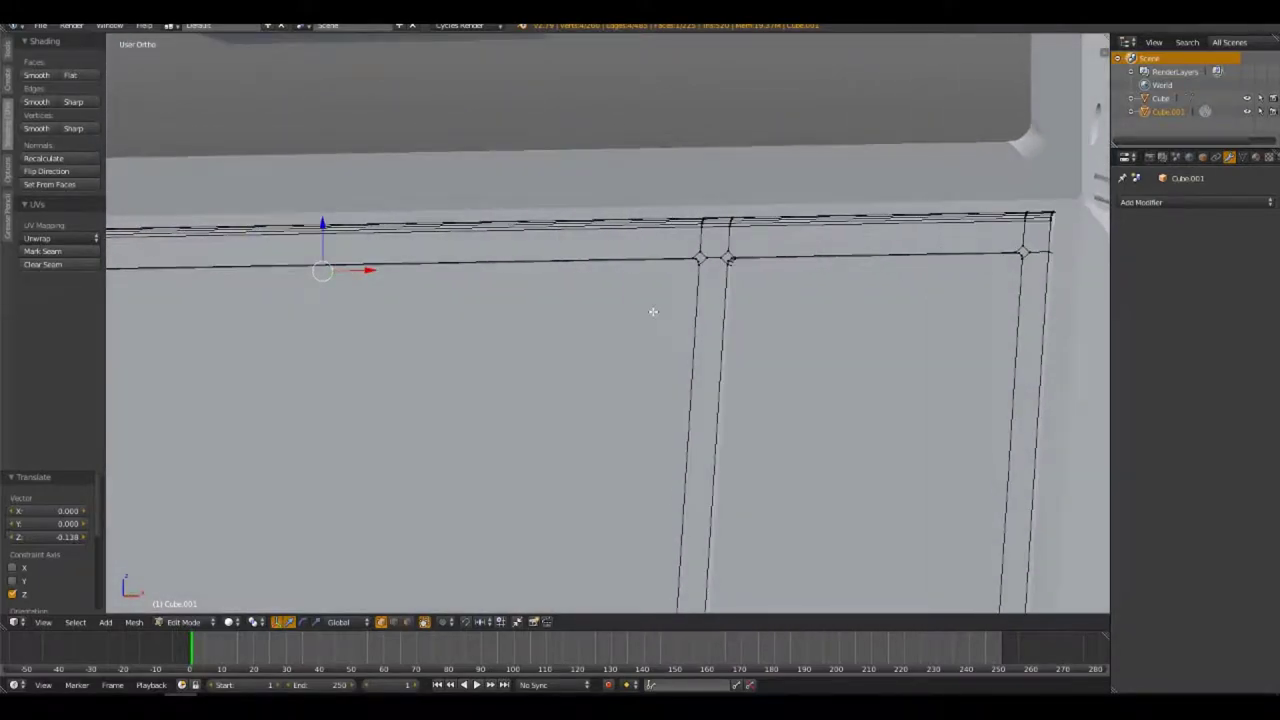
{"action": "mouse_move", "coordinate": [653, 311]}
{"action": "middle_mouse_down"}
{"action": "mouse_move", "coordinate": [580, 329]}
{"action": "mouse_move", "coordinate": [526, 320]}
{"action": "mouse_move", "coordinate": [541, 325]}
{"action": "middle_mouse_up"}
{"action": "key", "text": "g"}
{"action": "key", "text": "y"}
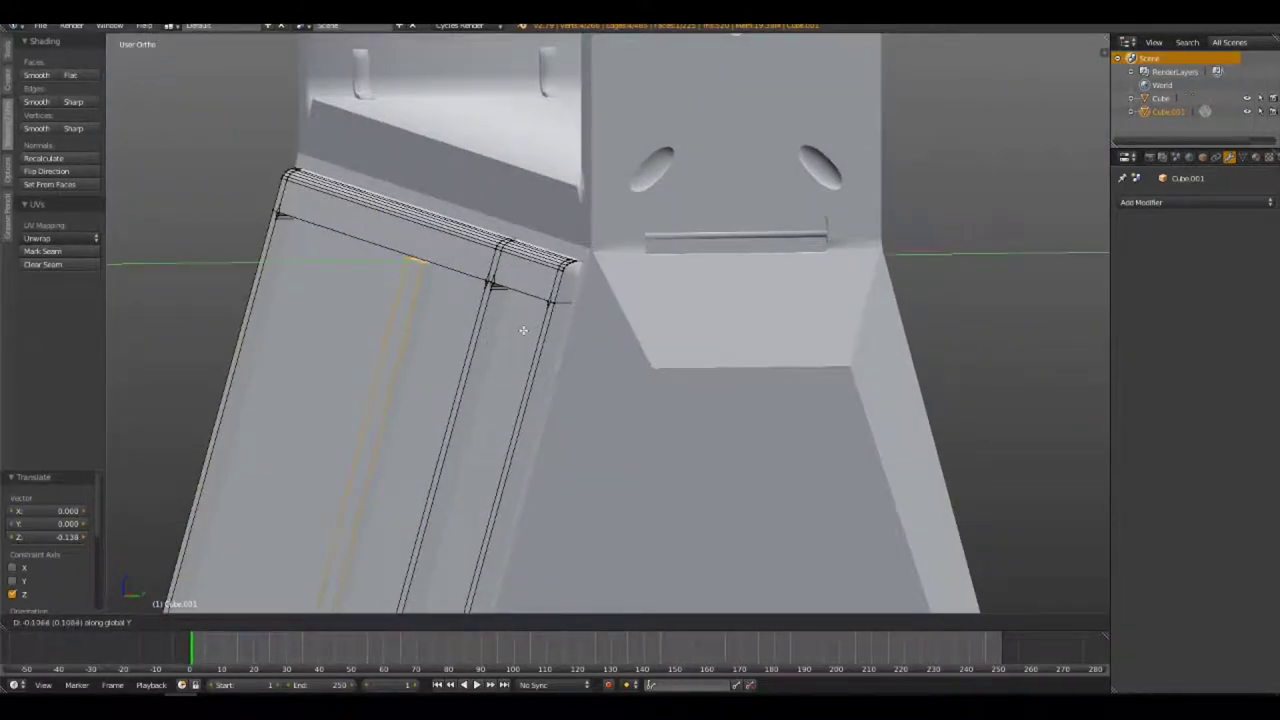
{"action": "left_click", "coordinate": [523, 330]}
Select the linked front panel face and stretch it along X to about 9.39 scale
{"action": "mouse_move", "coordinate": [446, 354]}
{"action": "middle_mouse_down"}
{"action": "mouse_move", "coordinate": [494, 351]}
{"action": "mouse_move", "coordinate": [500, 286]}
{"action": "mouse_move", "coordinate": [494, 368]}
{"action": "mouse_move", "coordinate": [472, 291]}
{"action": "mouse_move", "coordinate": [500, 309]}
{"action": "middle_mouse_up"}
{"action": "scroll", "coordinate": [494, 368], "scroll_direction": "down", "scroll_amount": 4}
{"action": "scroll", "coordinate": [472, 291], "scroll_direction": "up", "scroll_amount": 2}
{"action": "key", "text": "l"}
{"action": "scroll", "coordinate": [500, 309], "scroll_direction": "down", "scroll_amount": 2}
{"action": "key", "text": "s"}
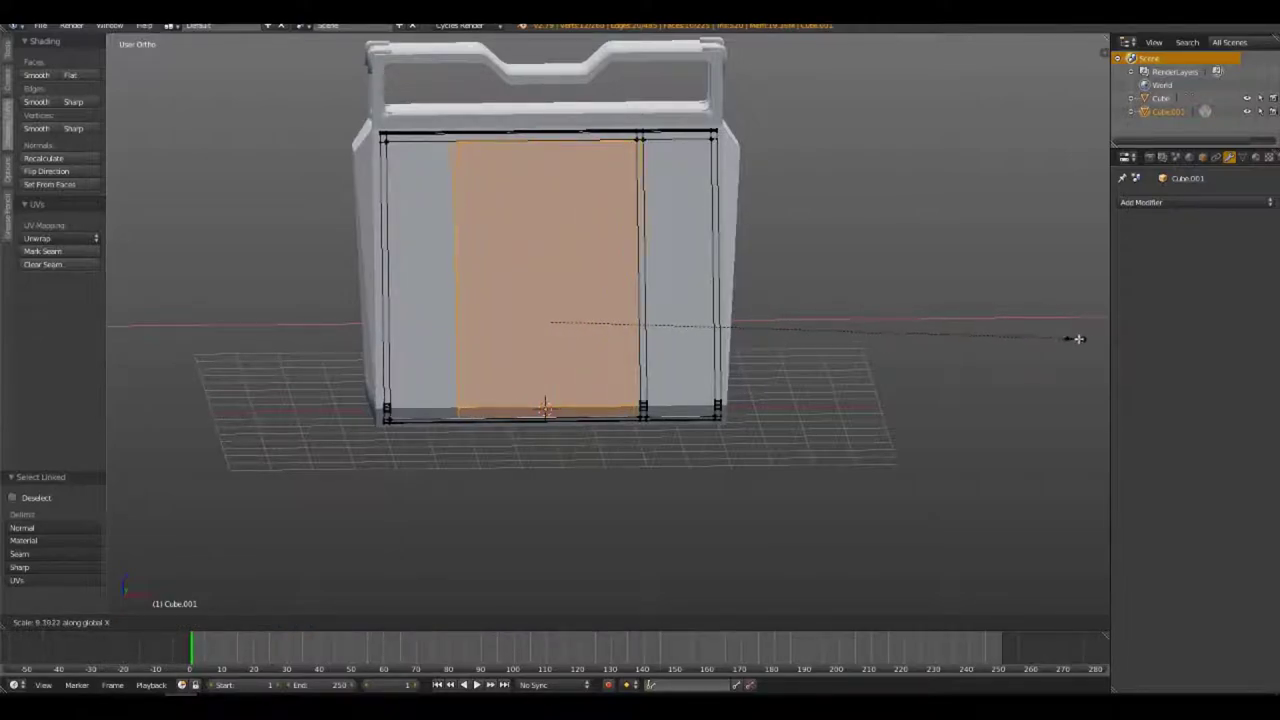
Widen the front face, shift it sideways along X, and resize its width
{"action": "left_click", "coordinate": [130, 342]}
{"action": "key", "text": "g"}
{"action": "key", "text": "x"}
{"action": "left_click", "coordinate": [117, 345]}
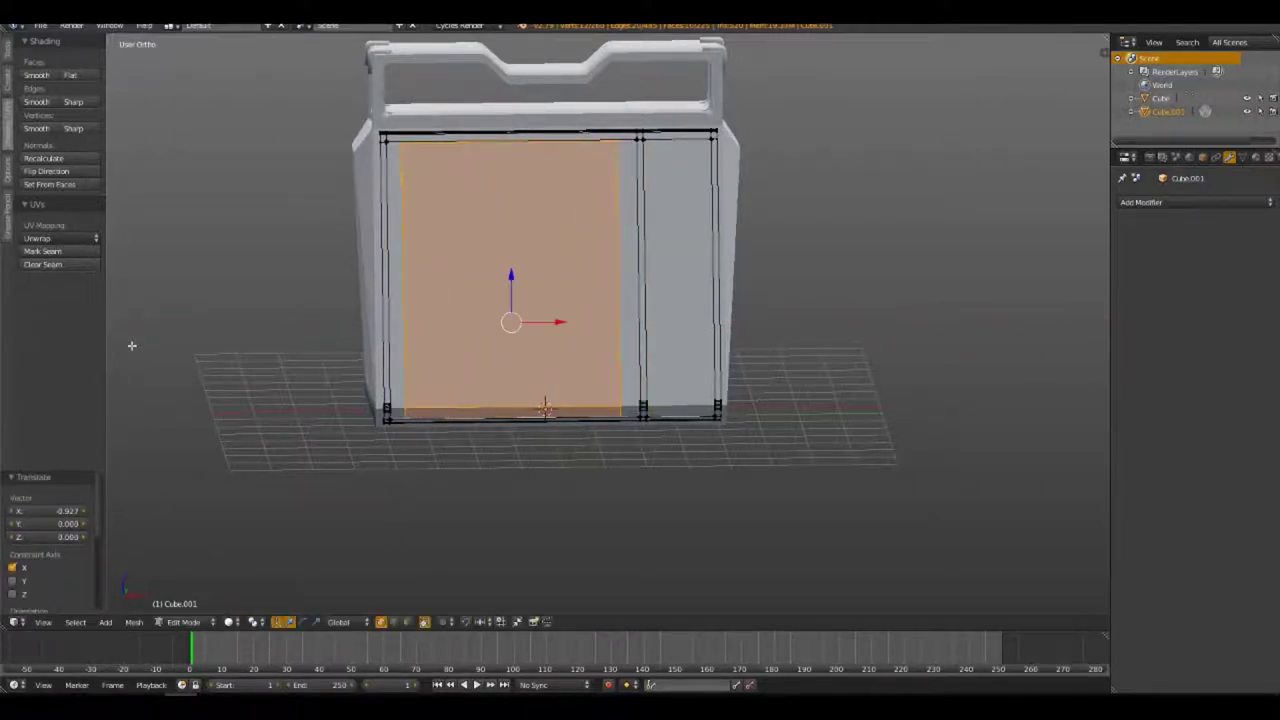
{"action": "key", "text": "s"}
{"action": "key", "text": "x"}
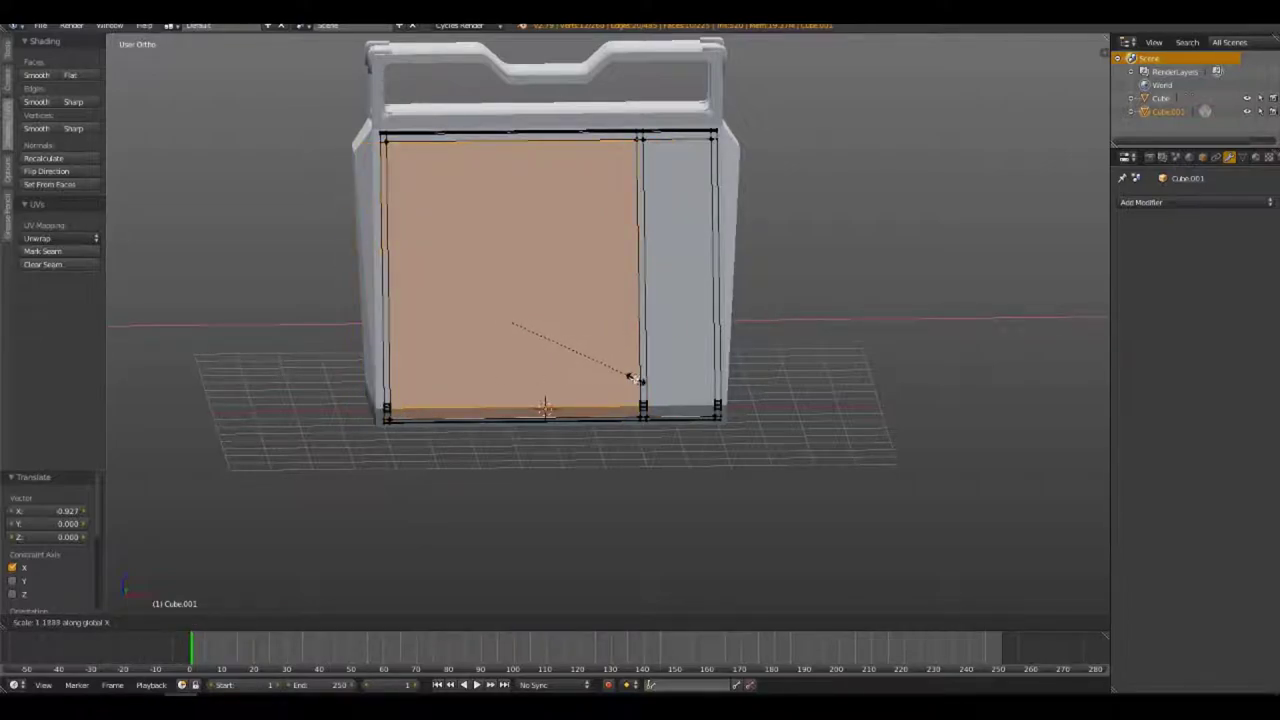
{"action": "left_click", "coordinate": [627, 381]}
Fine-tune the face's X position and width up to the divider, then return to Object Mode
{"action": "key", "text": "g"}
{"action": "key", "text": "x"}
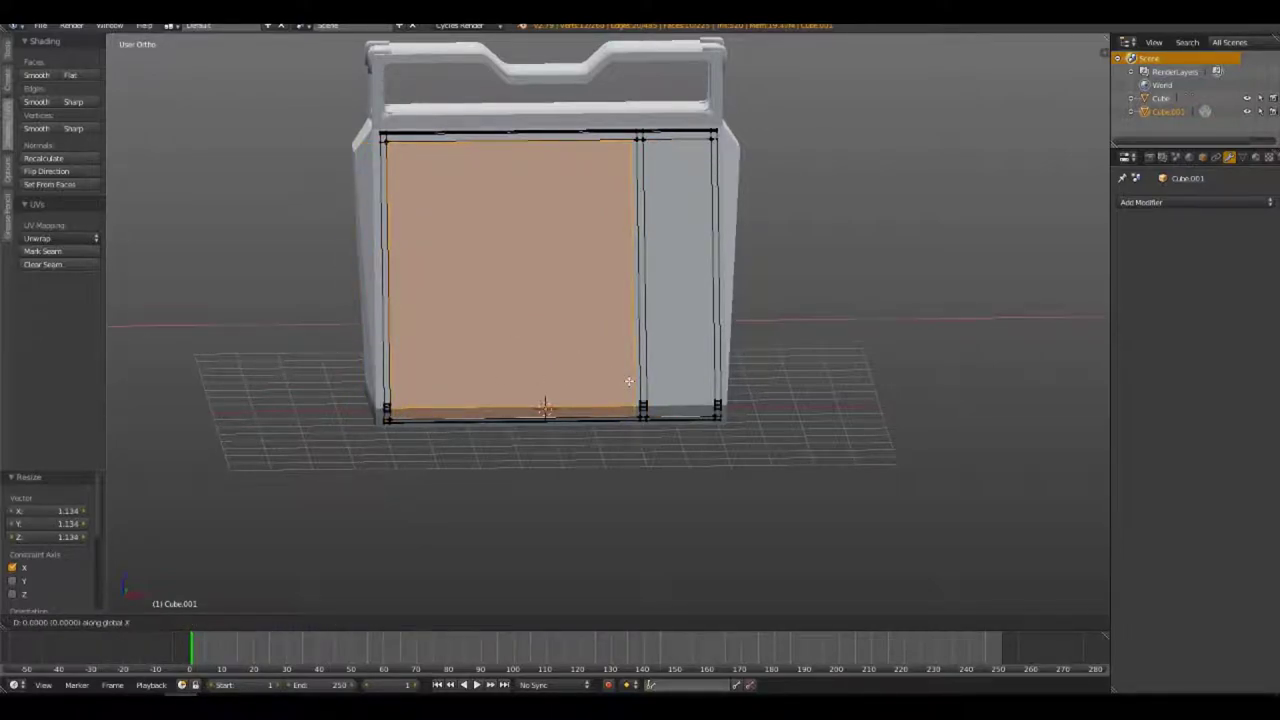
{"action": "left_click", "coordinate": [632, 381]}
{"action": "key", "text": "s"}
{"action": "key", "text": "x"}
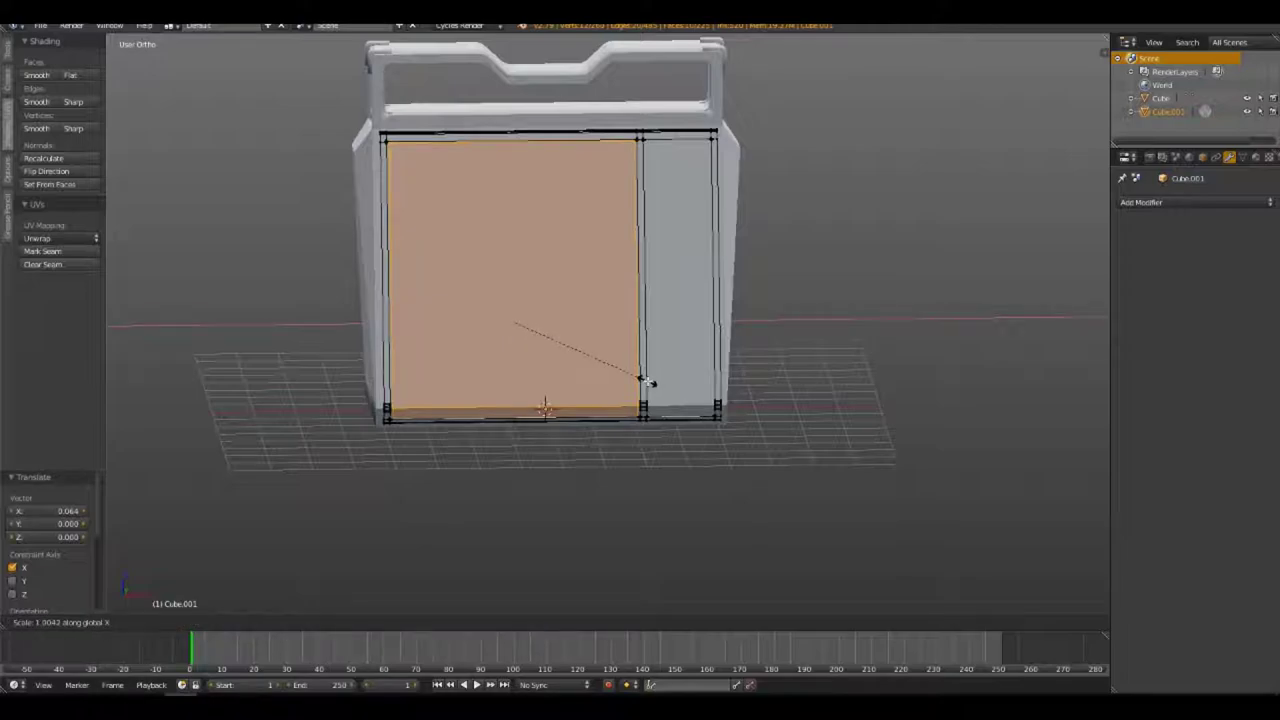
{"action": "left_click", "coordinate": [645, 381]}
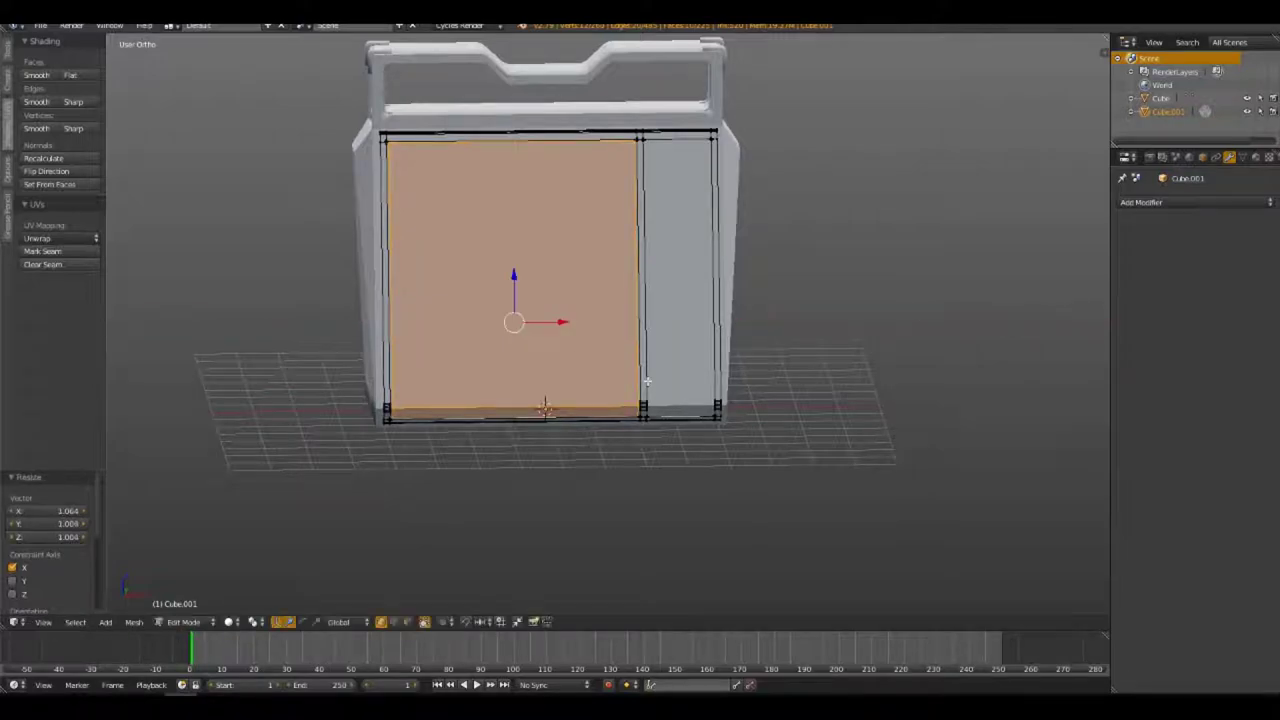
{"action": "mouse_move", "coordinate": [645, 381]}
{"action": "middle_mouse_down"}
{"action": "mouse_move", "coordinate": [700, 363]}
{"action": "mouse_move", "coordinate": [469, 377]}
{"action": "mouse_move", "coordinate": [604, 358]}
{"action": "mouse_move", "coordinate": [629, 369]}
{"action": "mouse_move", "coordinate": [506, 343]}
{"action": "mouse_move", "coordinate": [451, 237]}
{"action": "mouse_move", "coordinate": [519, 449]}
{"action": "middle_mouse_up"}
{"action": "key", "text": "z"}
{"action": "scroll", "coordinate": [678, 380], "scroll_direction": "up", "scroll_amount": 2}
{"action": "key", "text": "Tab"}
{"action": "key", "text": "z"}
{"action": "scroll", "coordinate": [519, 449], "scroll_direction": "up", "scroll_amount": 2}
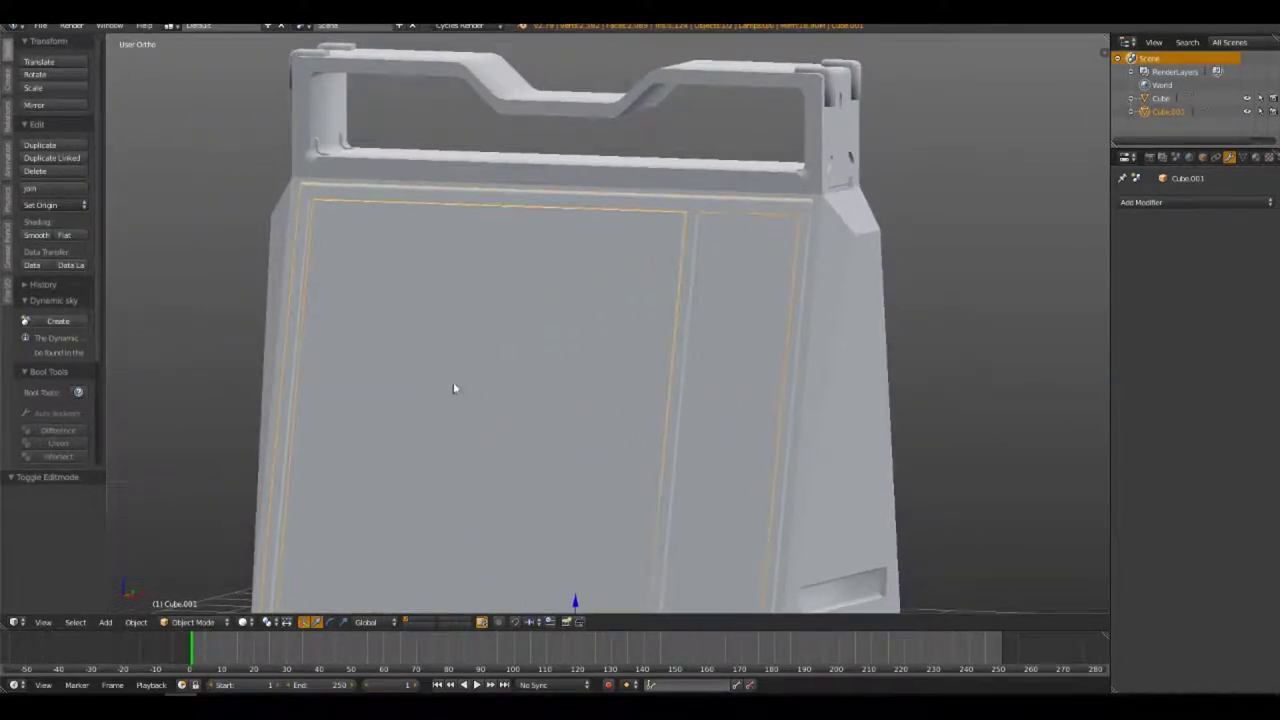
Clear the selection, enter Edit Mode, and select the large front panel face
{"action": "middle_click_drag", "start_coordinate": [453, 388], "coordinate": [597, 391]}
{"action": "key", "text": "a"}
{"action": "middle_click_drag", "start_coordinate": [674, 369], "coordinate": [613, 381]}
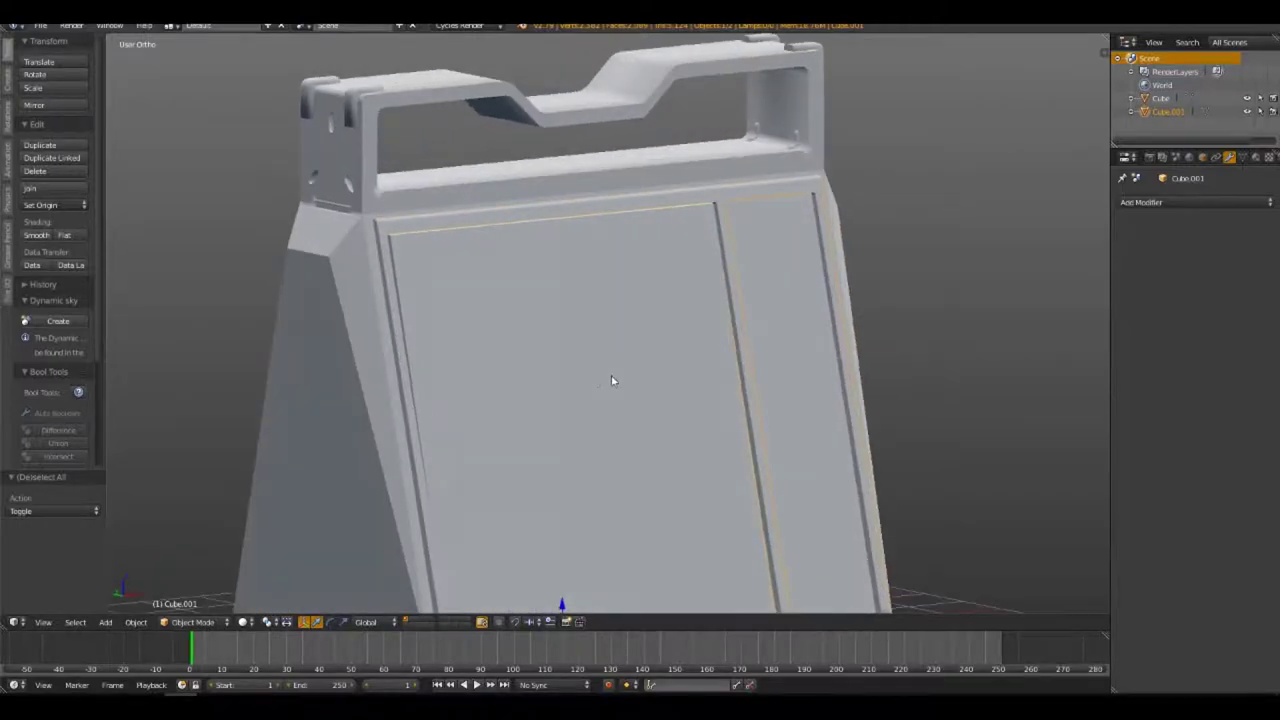
{"action": "key", "text": "Tab"}
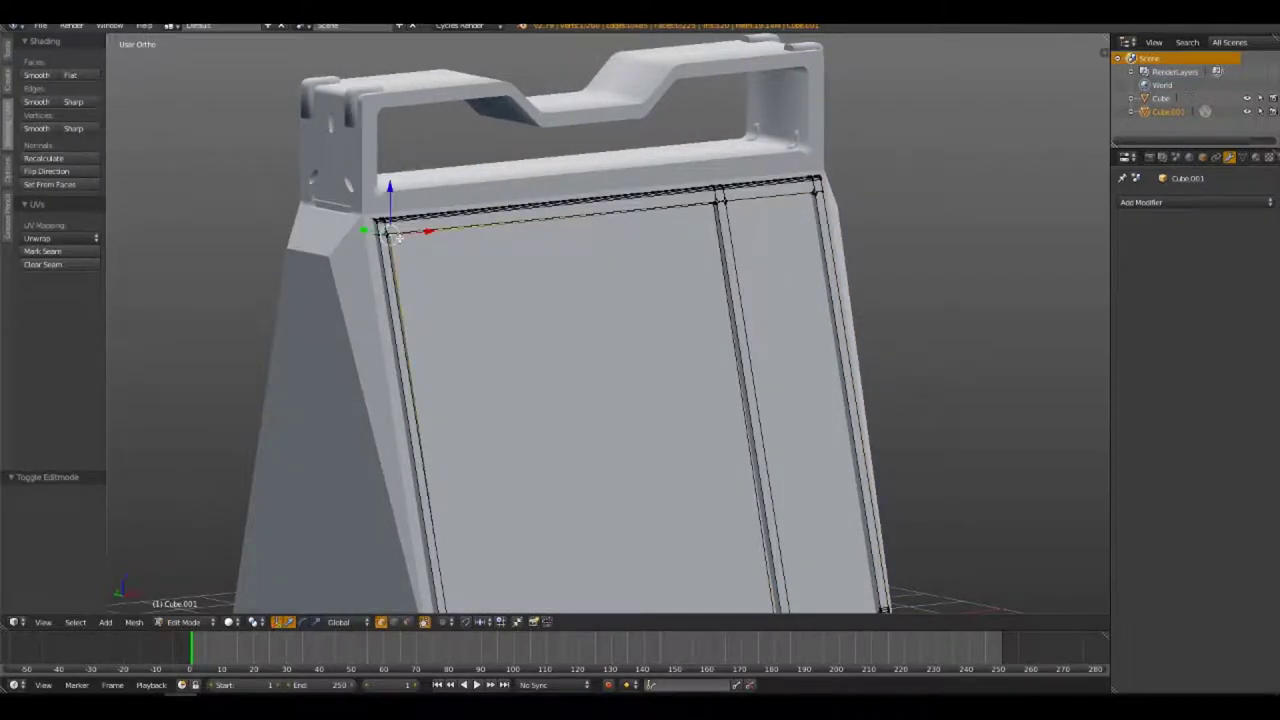
{"action": "key", "text": "l"}
Push the front panel face slightly back and raise it 0.039 on Z onto the bottom rail
{"action": "mouse_move", "coordinate": [398, 236]}
{"action": "middle_mouse_down"}
{"action": "mouse_move", "coordinate": [585, 336]}
{"action": "mouse_move", "coordinate": [347, 350]}
{"action": "middle_mouse_up"}
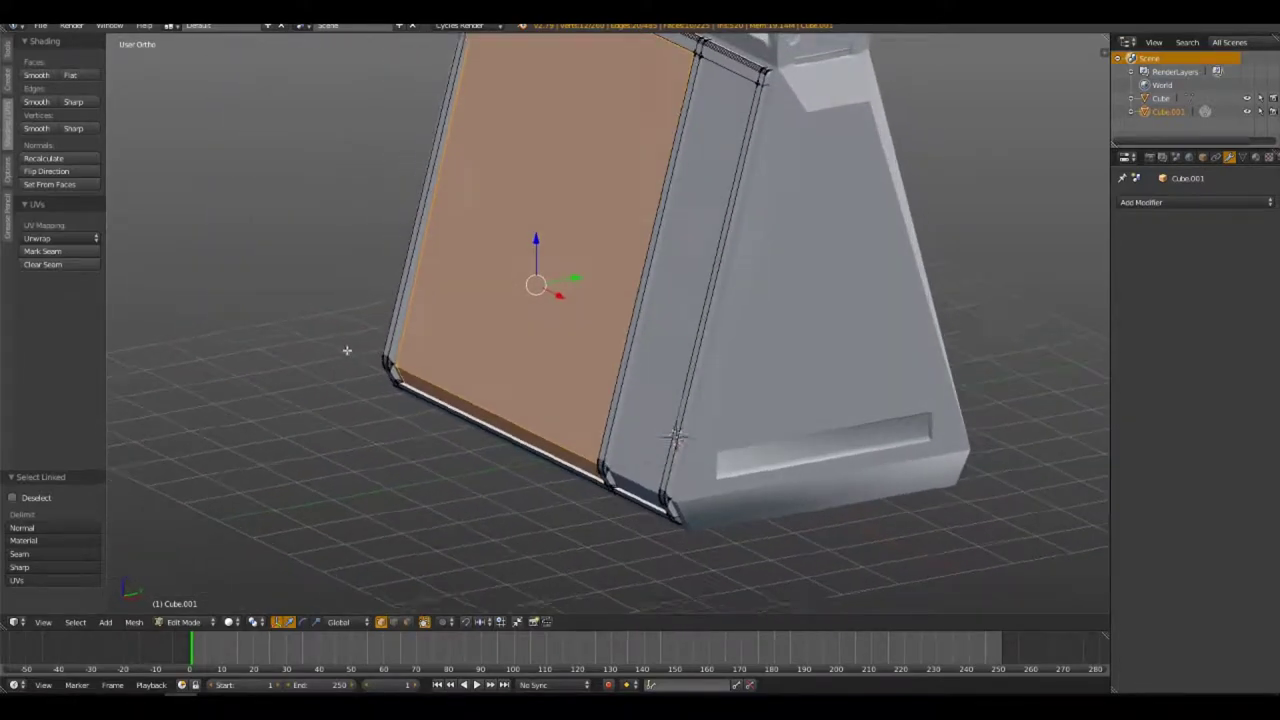
{"action": "scroll", "coordinate": [370, 352], "scroll_direction": "up", "scroll_amount": 3}
{"action": "scroll", "coordinate": [277, 417], "scroll_direction": "up", "scroll_amount": 2}
{"action": "middle_click_drag", "start_coordinate": [277, 417], "coordinate": [526, 323]}
{"action": "scroll", "coordinate": [648, 308], "scroll_direction": "down", "scroll_amount": 1}
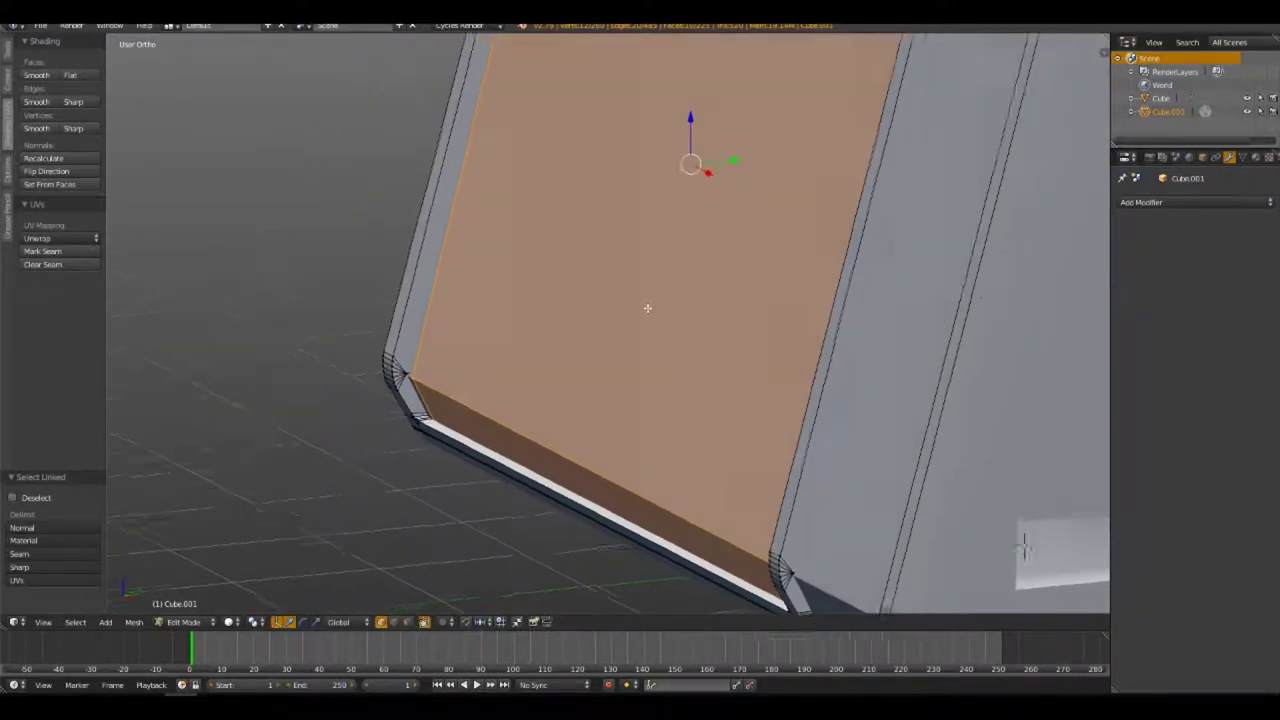
{"action": "middle_click_drag", "start_coordinate": [647, 308], "coordinate": [633, 306]}
{"action": "key", "text": "g"}
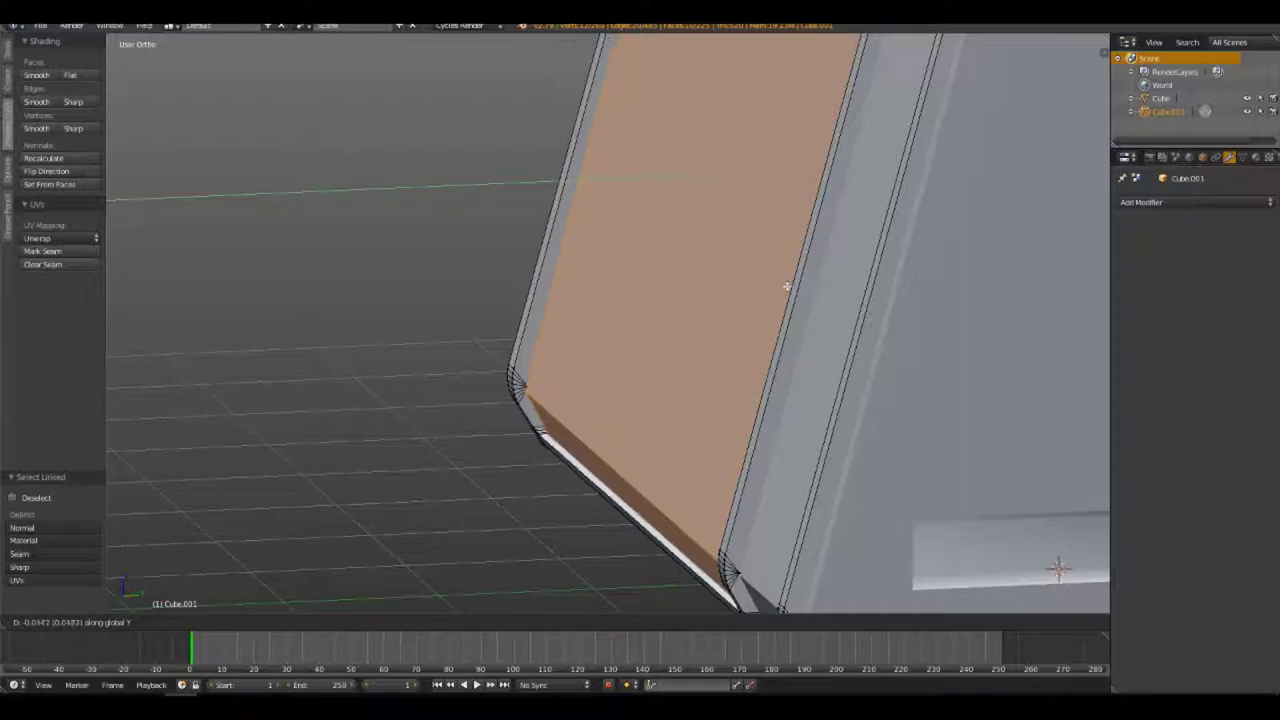
{"action": "left_click", "coordinate": [785, 287]}
{"action": "left_click", "coordinate": [785, 281]}
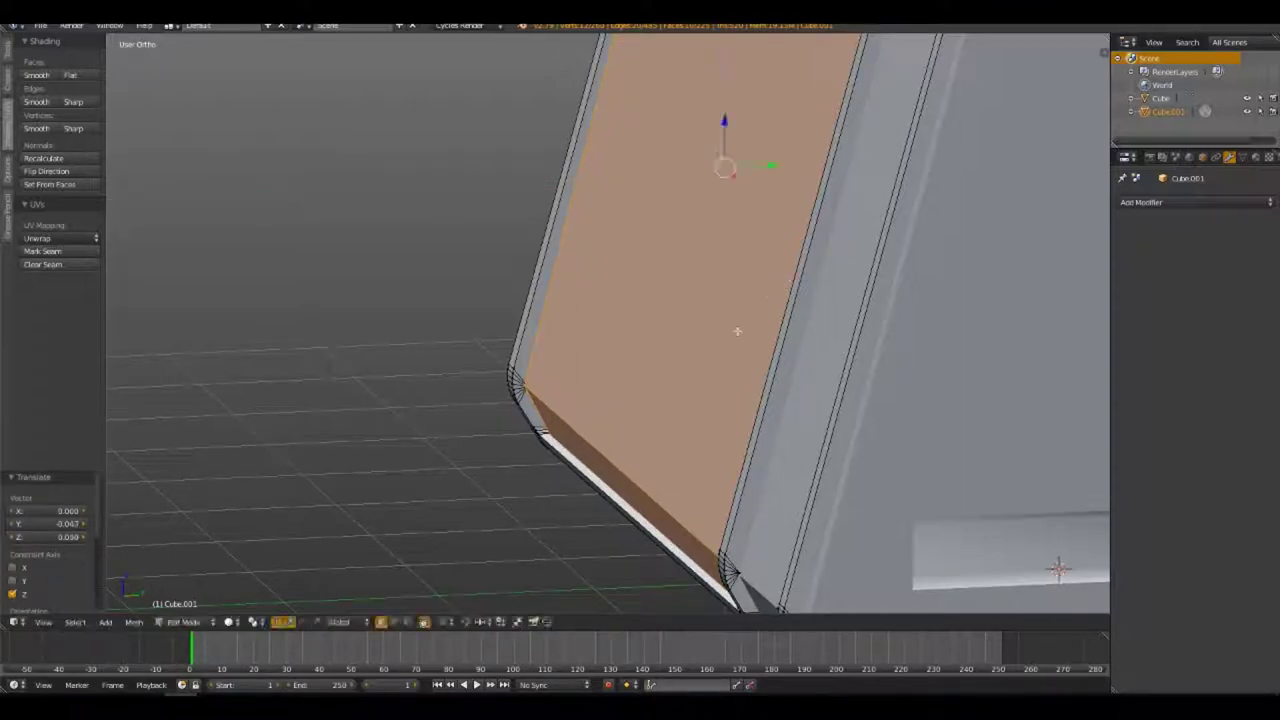
{"action": "mouse_move", "coordinate": [737, 329]}
{"action": "middle_mouse_down"}
{"action": "mouse_move", "coordinate": [771, 297]}
{"action": "mouse_move", "coordinate": [689, 274]}
{"action": "mouse_move", "coordinate": [580, 416]}
{"action": "mouse_move", "coordinate": [641, 428]}
{"action": "mouse_move", "coordinate": [625, 415]}
{"action": "middle_mouse_up"}
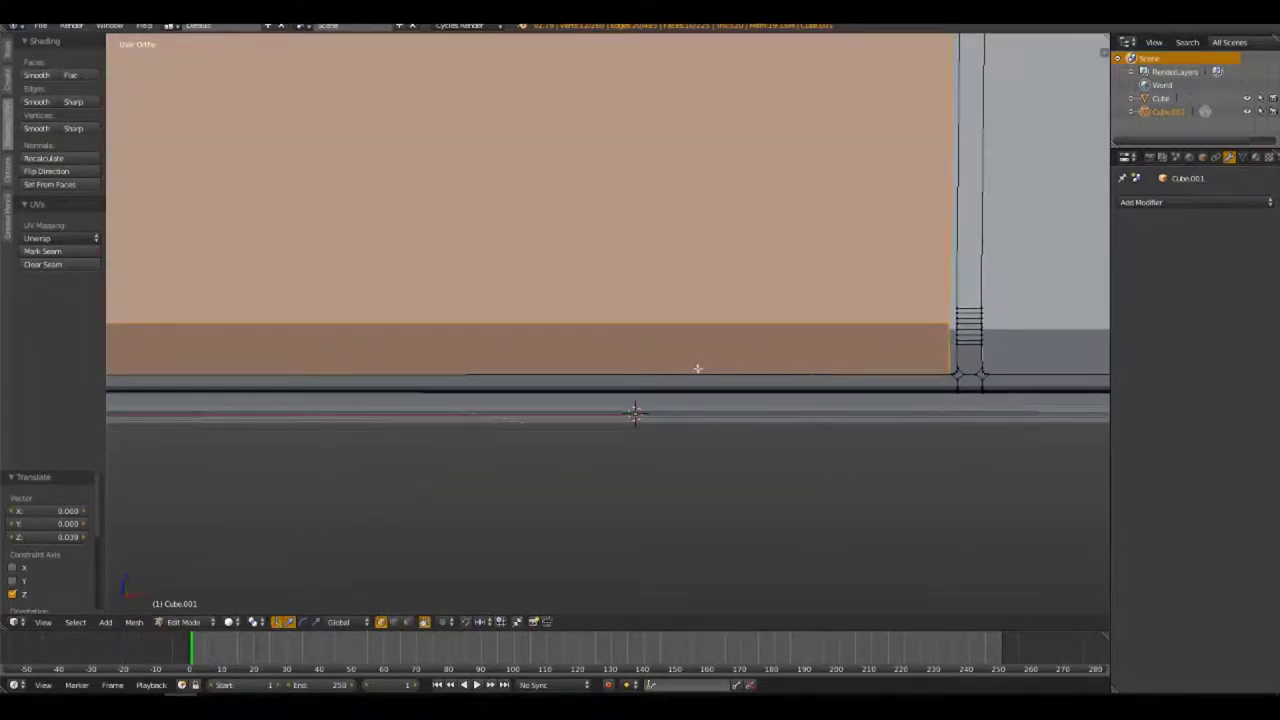
Separate the large front panel face into its own object
{"action": "right_click", "coordinate": [985, 374]}
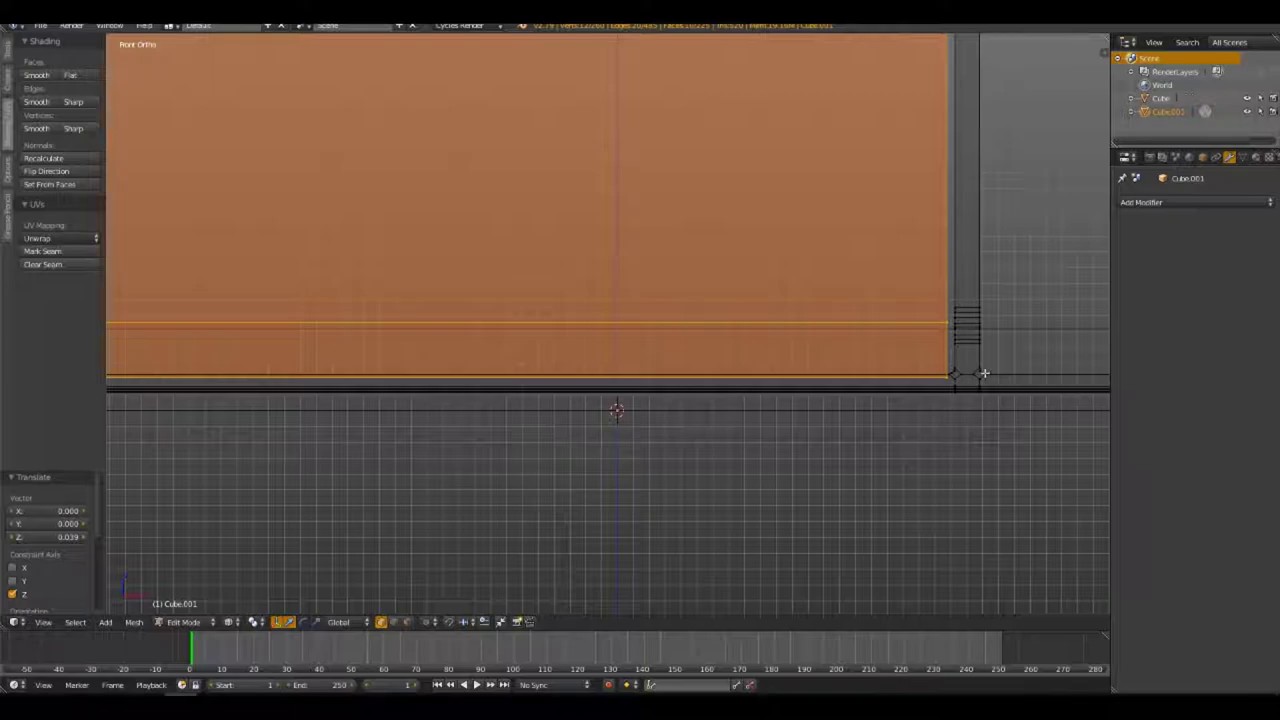
{"action": "scroll", "coordinate": [935, 328], "scroll_direction": "down", "scroll_amount": 5}
{"action": "scroll", "coordinate": [903, 346], "scroll_direction": "down", "scroll_amount": 1}
{"action": "scroll", "coordinate": [817, 451], "scroll_direction": "down", "scroll_amount": 1}
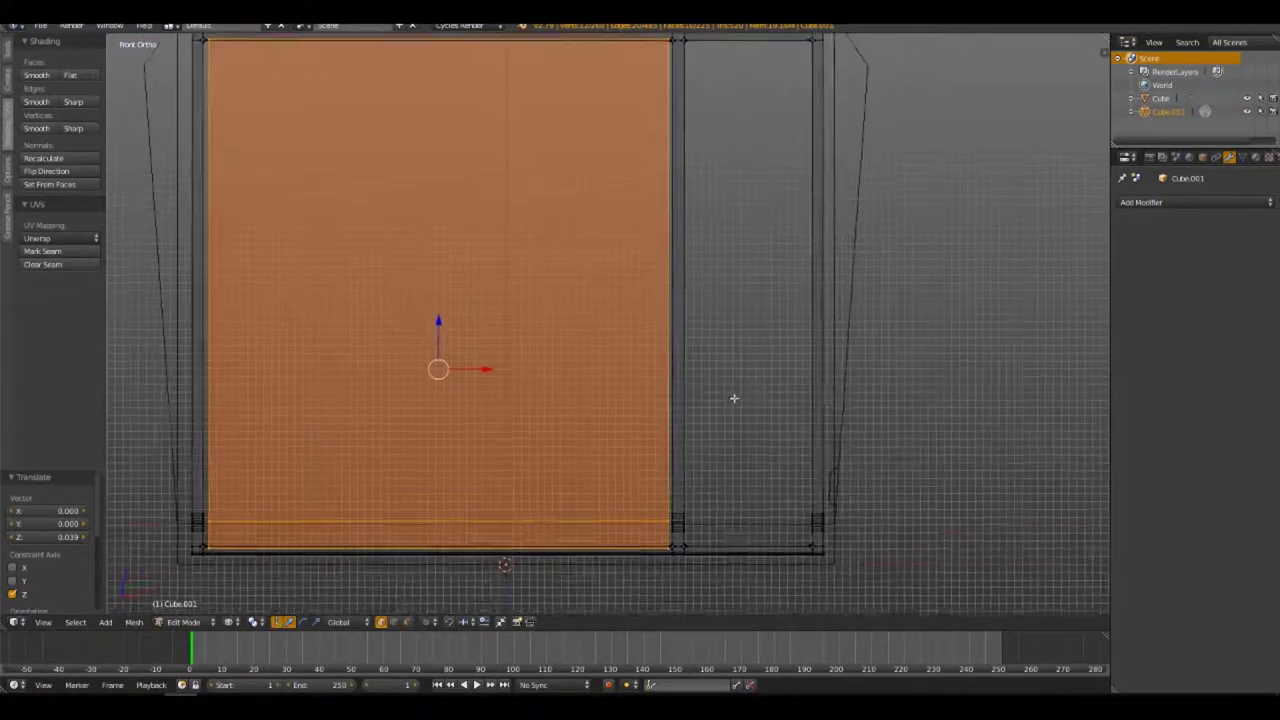
{"action": "scroll", "coordinate": [737, 397], "scroll_direction": "down", "scroll_amount": 1}
{"action": "key", "text": "p"}
{"action": "left_click", "coordinate": [700, 347]}
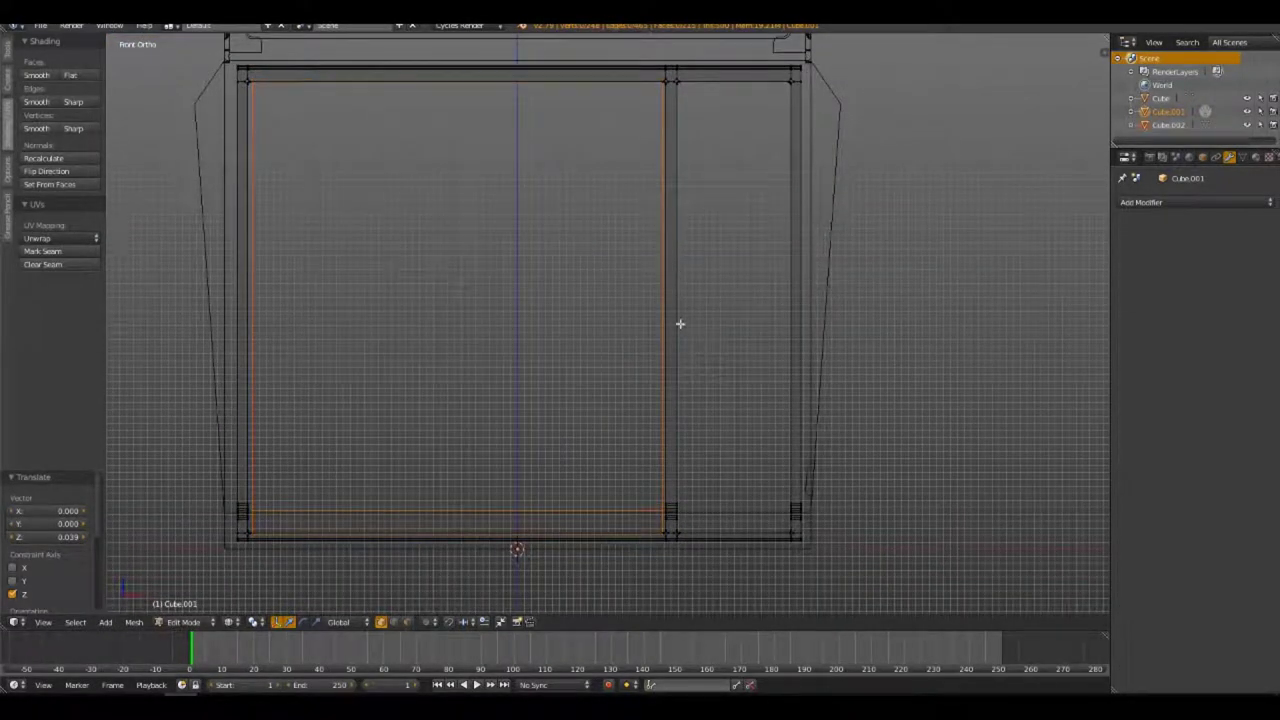
{"action": "key", "text": "Tab"}
Select only the new Cube.002 panel and widen it by moving its right edge along X
{"action": "left_click", "coordinate": [667, 78]}
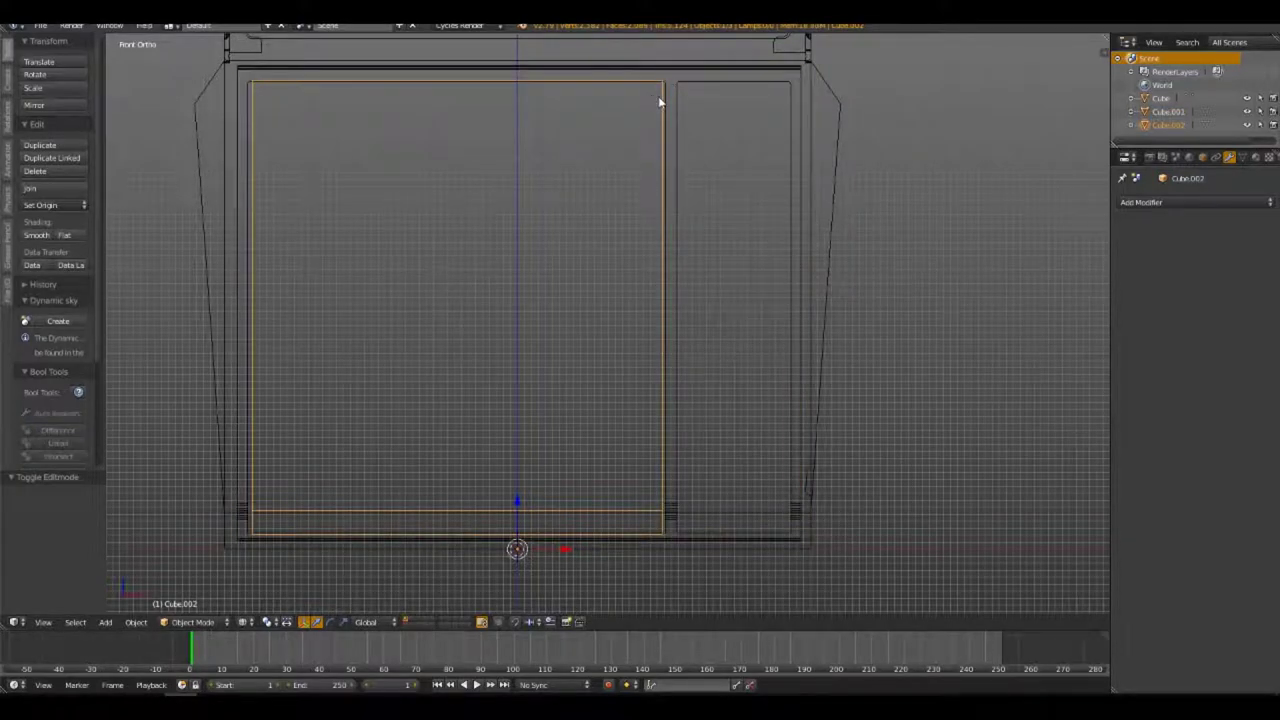
{"action": "key", "text": "a"}
{"action": "left_click", "coordinate": [658, 105]}
{"action": "key", "text": "Tab"}
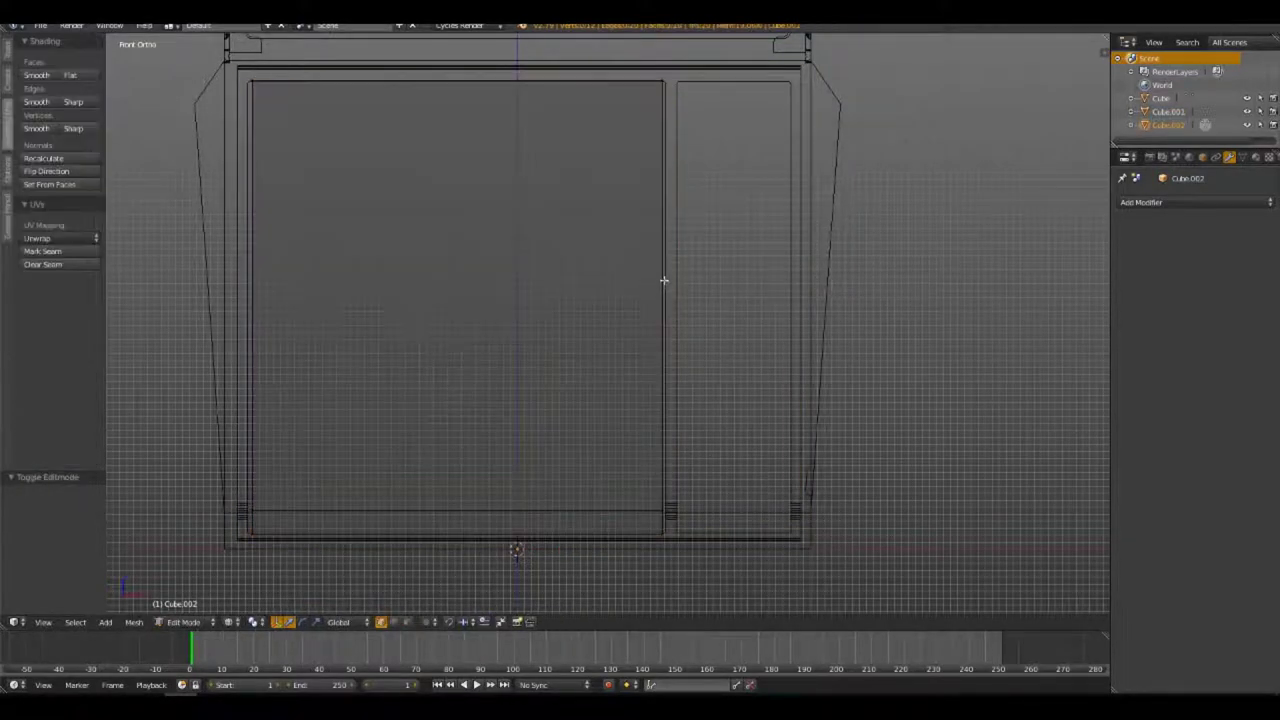
{"action": "right_click", "coordinate": [664, 460], "text": "alt"}
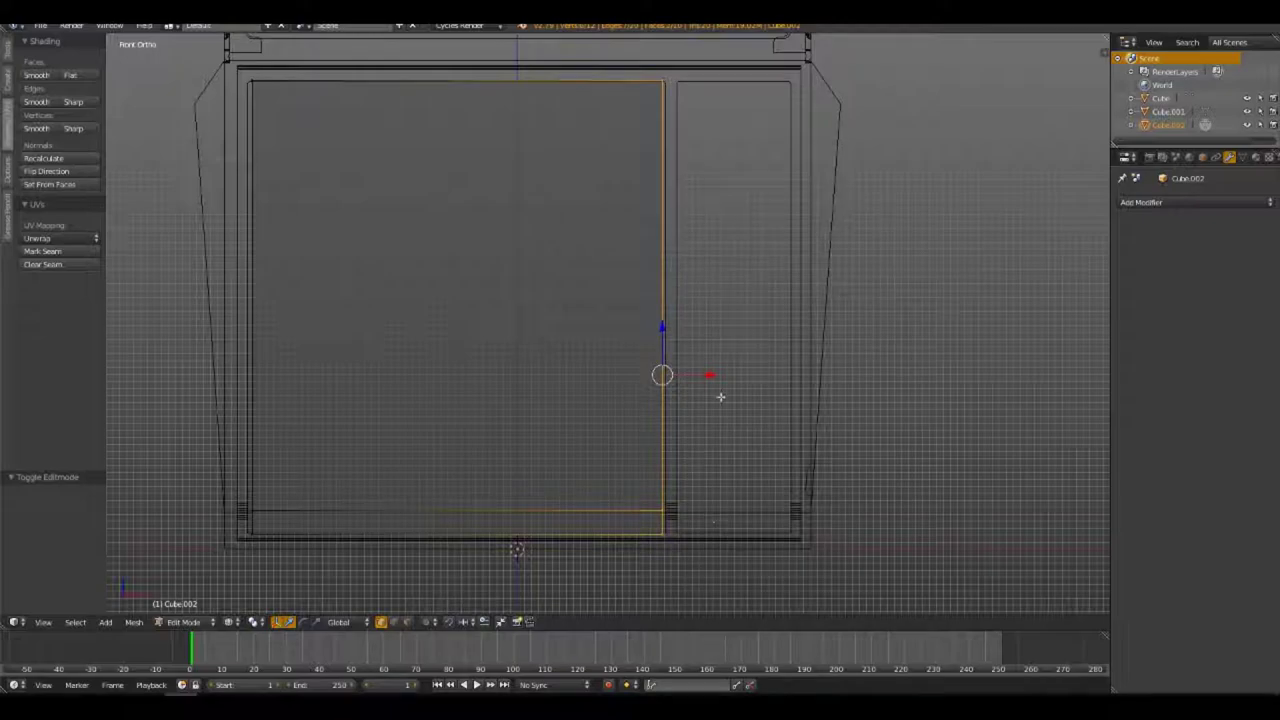
{"action": "key", "text": "g"}
{"action": "key", "text": "x"}
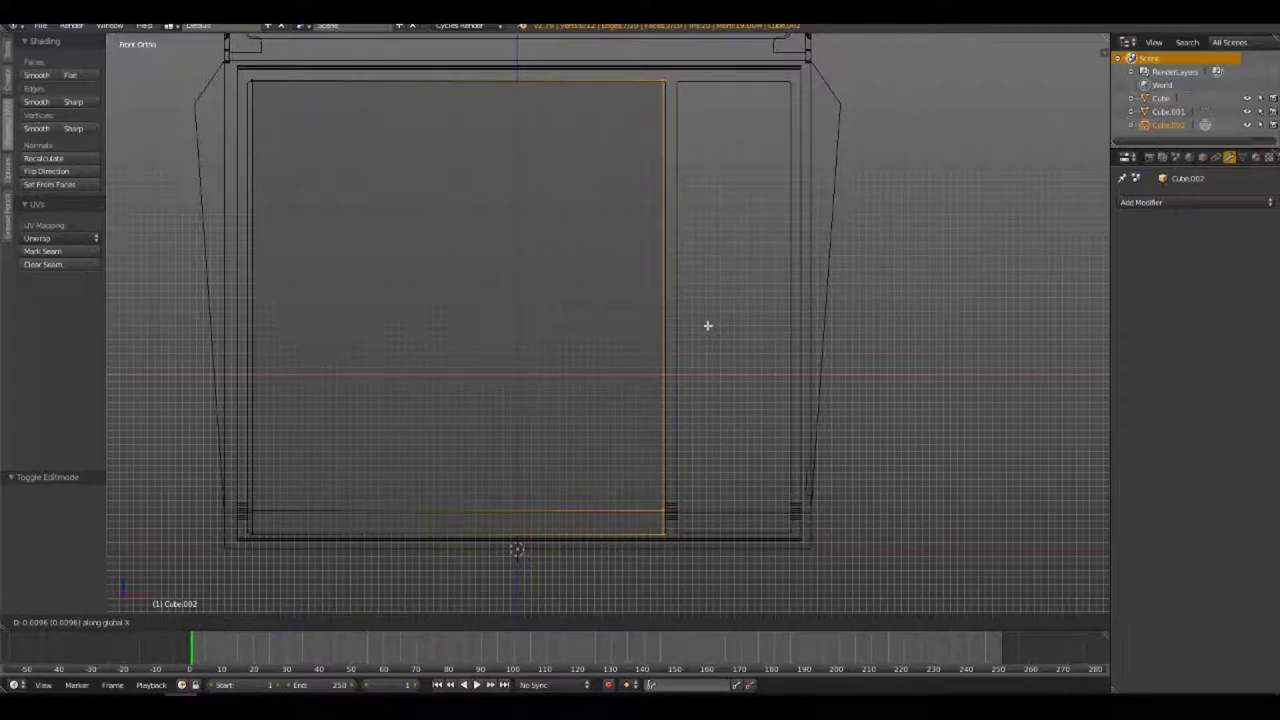
{"action": "left_click", "coordinate": [706, 323]}
Shift the panel's left edge loop -0.048 along X
{"action": "key", "text": "a"}
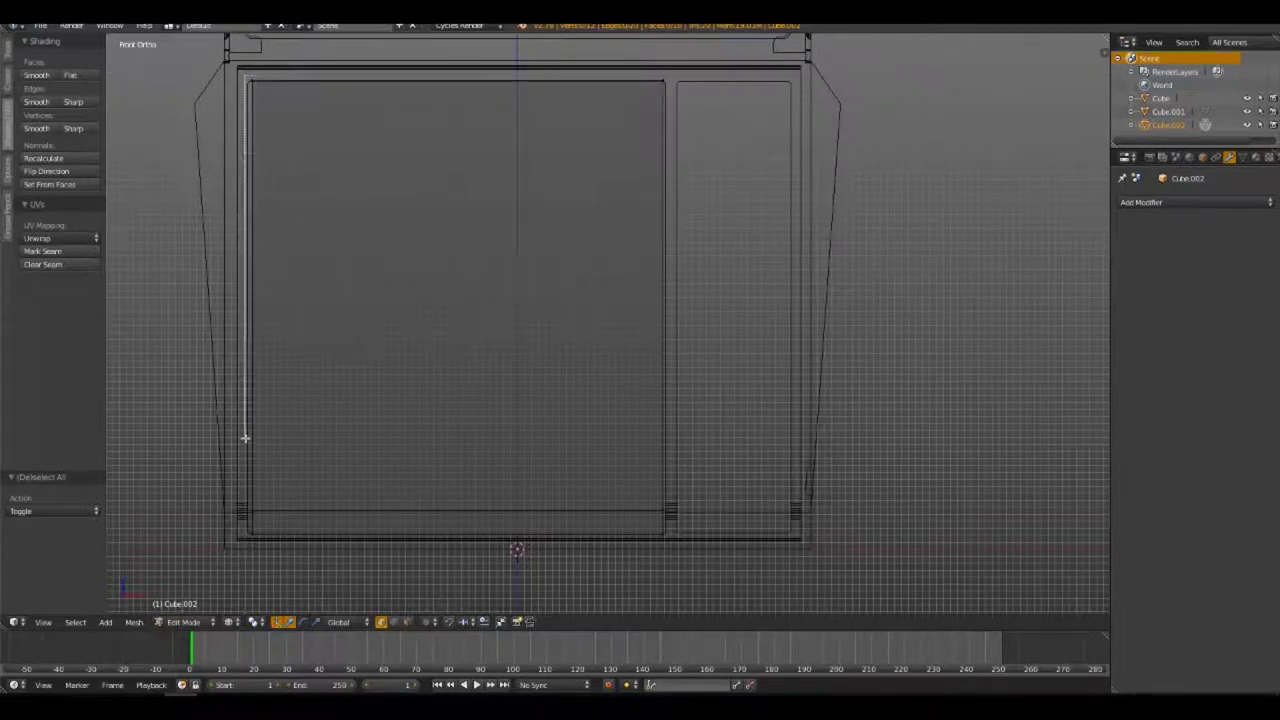
{"action": "right_click", "coordinate": [252, 450], "text": "alt"}
{"action": "key", "text": "g"}
{"action": "key", "text": "x"}
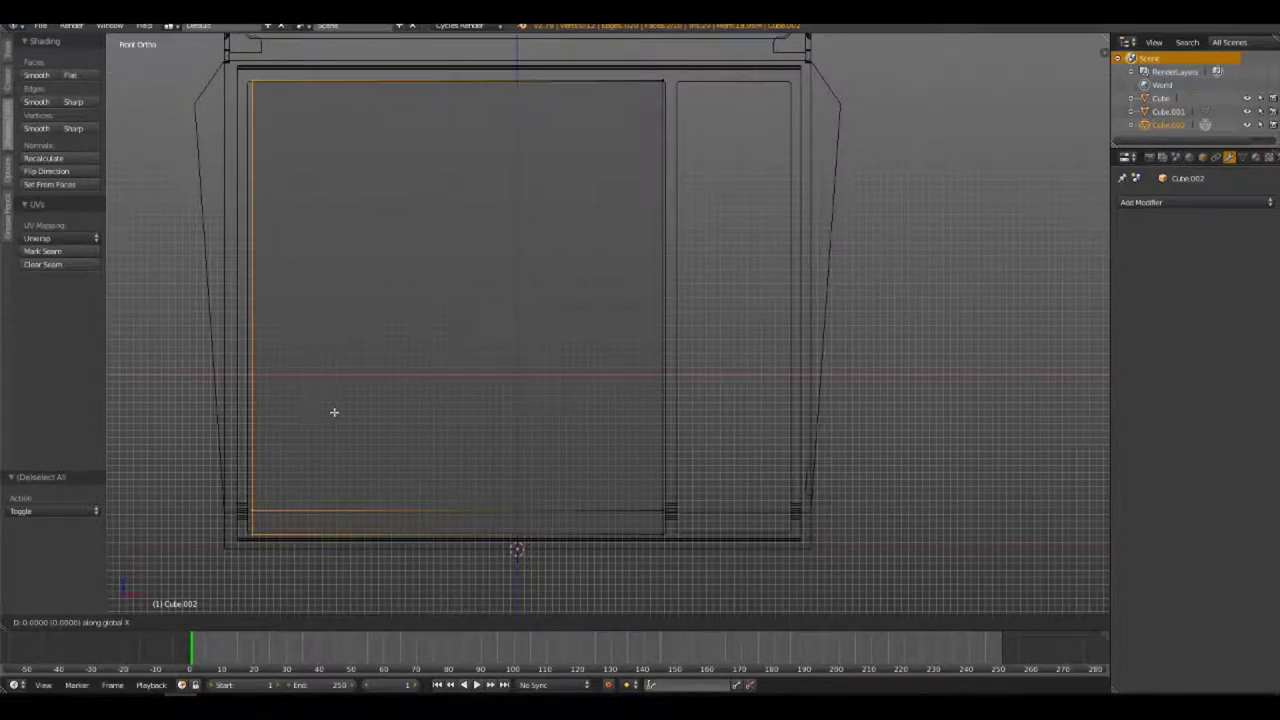
{"action": "left_click", "coordinate": [330, 410]}
{"action": "scroll", "coordinate": [229, 369], "scroll_direction": "up", "scroll_amount": 6}
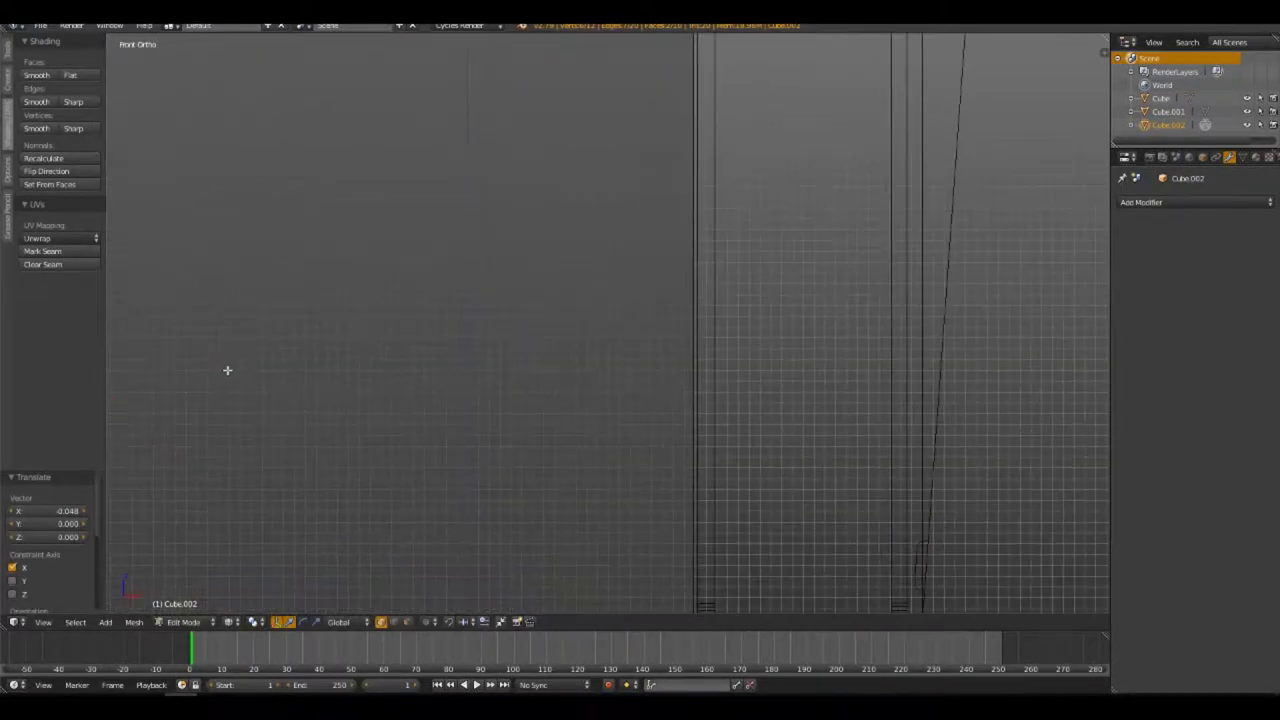
{"action": "scroll", "coordinate": [558, 288], "scroll_direction": "down", "scroll_amount": 5}
{"action": "scroll", "coordinate": [789, 397], "scroll_direction": "up", "scroll_amount": 1}
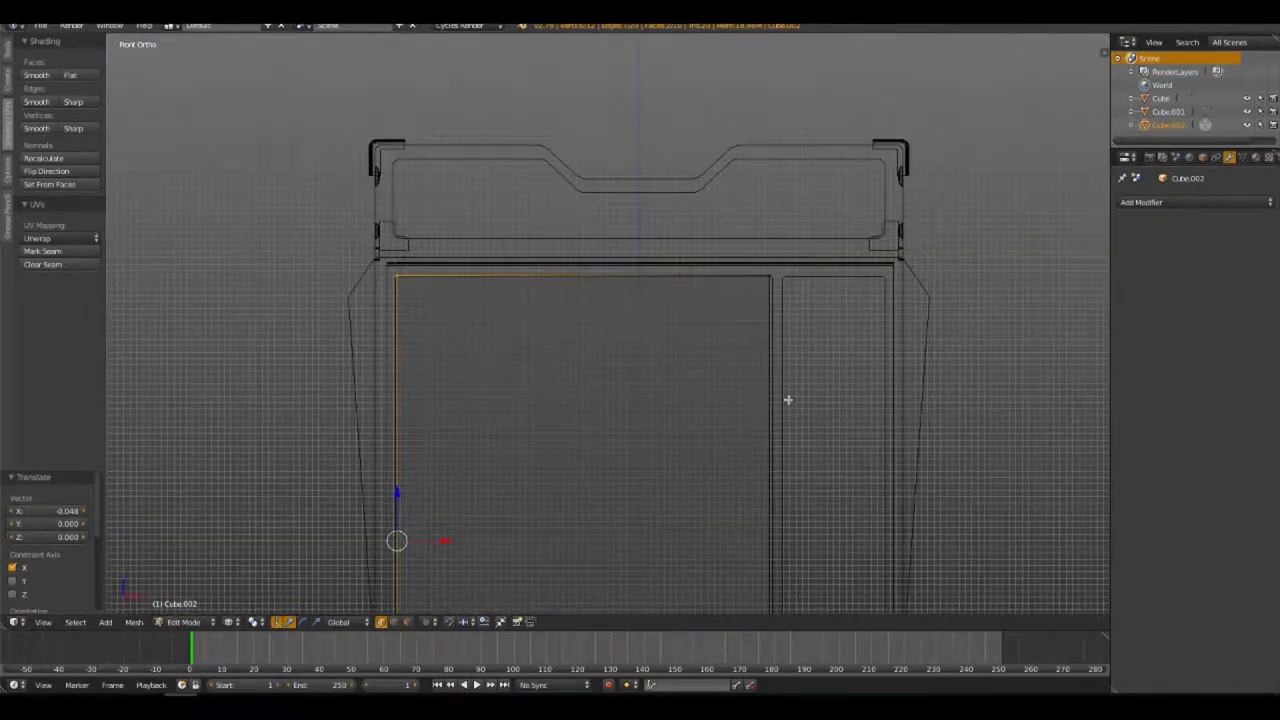
{"action": "scroll", "coordinate": [774, 391], "scroll_direction": "up", "scroll_amount": 2}
{"action": "scroll", "coordinate": [875, 345], "scroll_direction": "up", "scroll_amount": 1}
{"action": "scroll", "coordinate": [875, 345], "scroll_direction": "down", "scroll_amount": 1}
Lower the panel's top edge 0.048 on Z, then exit to Object Mode in solid shading
{"action": "key", "text": "a"}
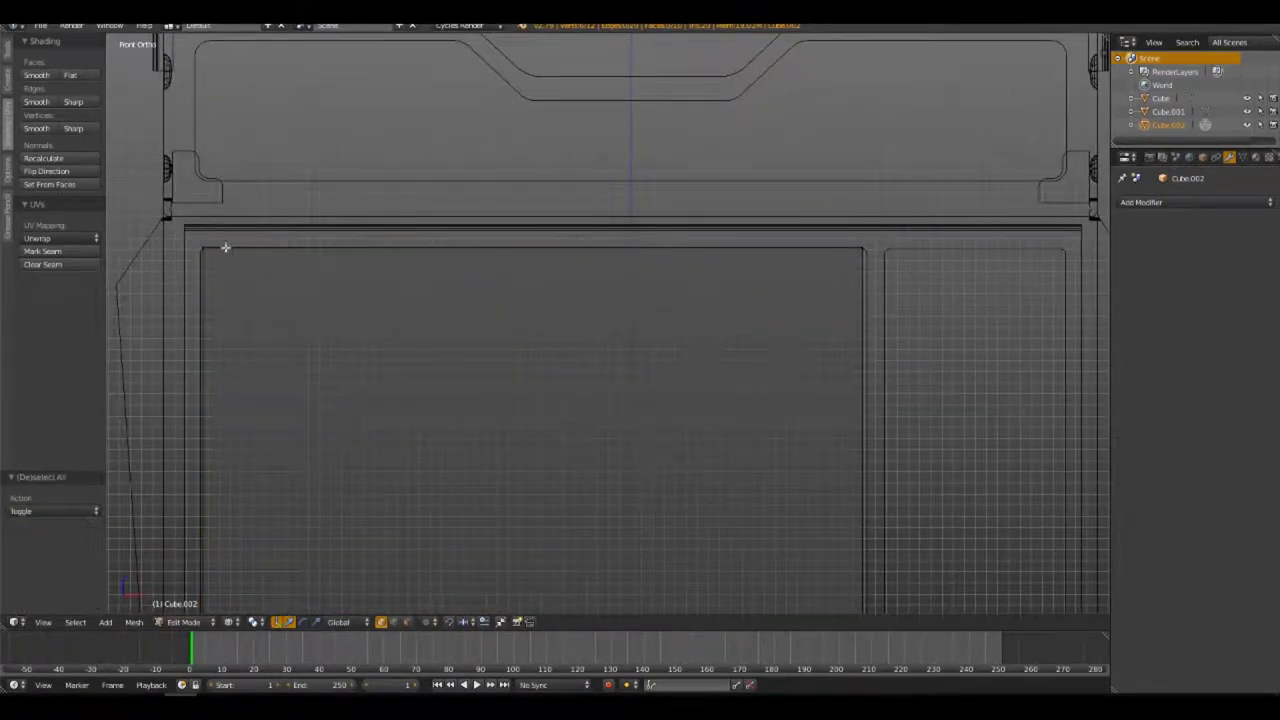
{"action": "right_click", "coordinate": [543, 249]}
{"action": "key", "text": "g"}
{"action": "key", "text": "z"}
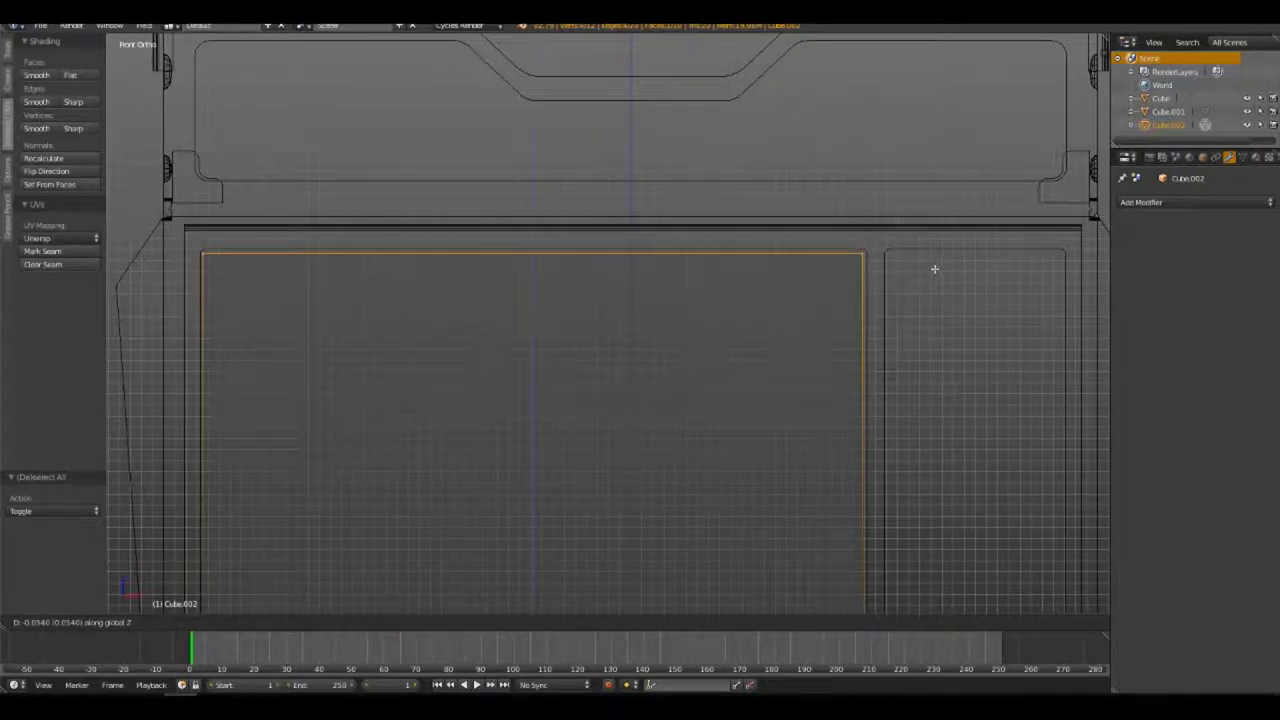
{"action": "left_click", "coordinate": [934, 268]}
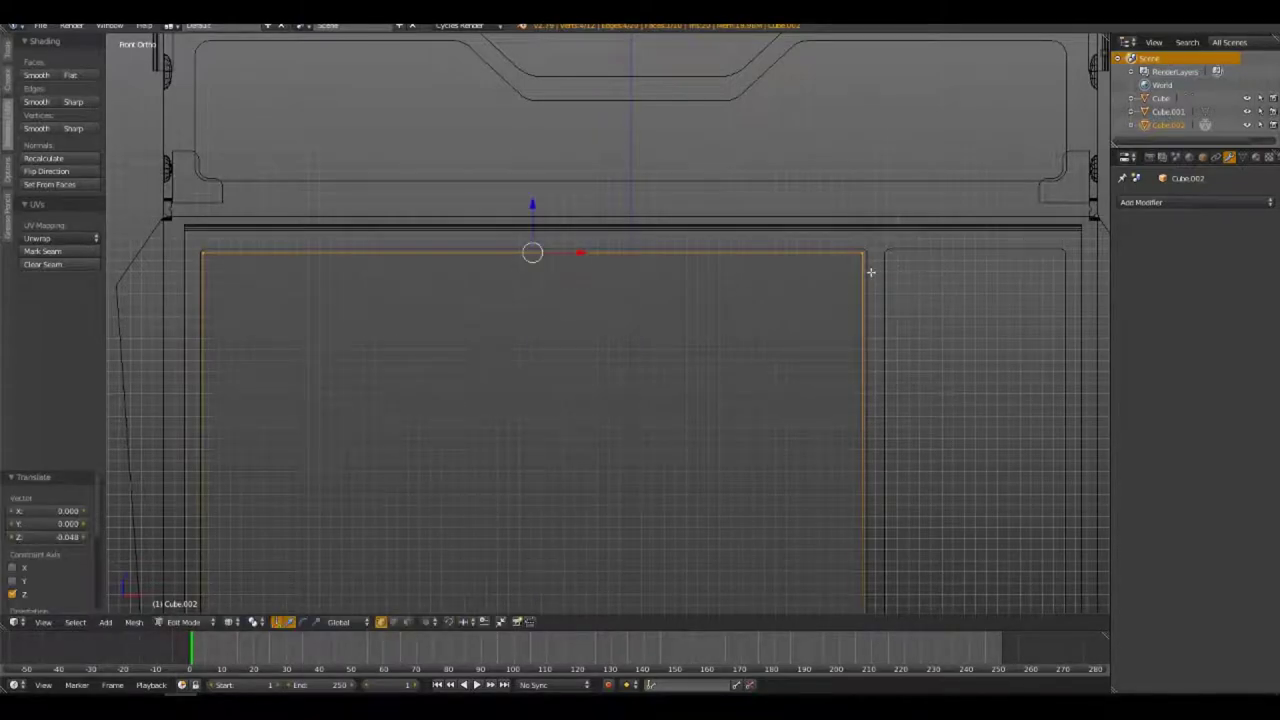
{"action": "key", "text": "Tab"}
{"action": "key", "text": "z"}
{"action": "mouse_move", "coordinate": [920, 297]}
{"action": "middle_mouse_down"}
{"action": "mouse_move", "coordinate": [851, 311]}
{"action": "mouse_move", "coordinate": [940, 334]}
{"action": "mouse_move", "coordinate": [930, 323]}
{"action": "middle_mouse_up"}
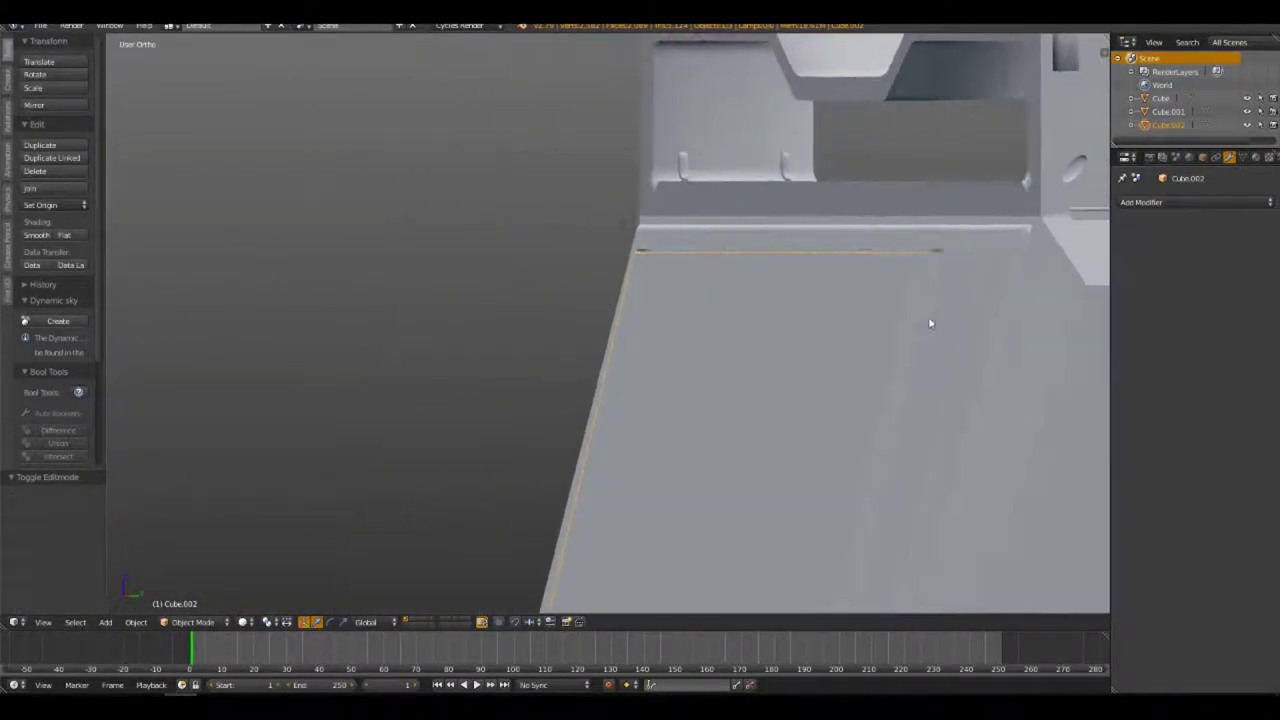
In Edit Mode, give the lower strip's upper edge a rounded multi-segment bevel
{"action": "scroll", "coordinate": [930, 323], "scroll_direction": "down", "scroll_amount": 3}
{"action": "scroll", "coordinate": [817, 260], "scroll_direction": "down", "scroll_amount": 3}
{"action": "scroll", "coordinate": [794, 340], "scroll_direction": "up", "scroll_amount": 3}
{"action": "scroll", "coordinate": [770, 430], "scroll_direction": "up", "scroll_amount": 3}
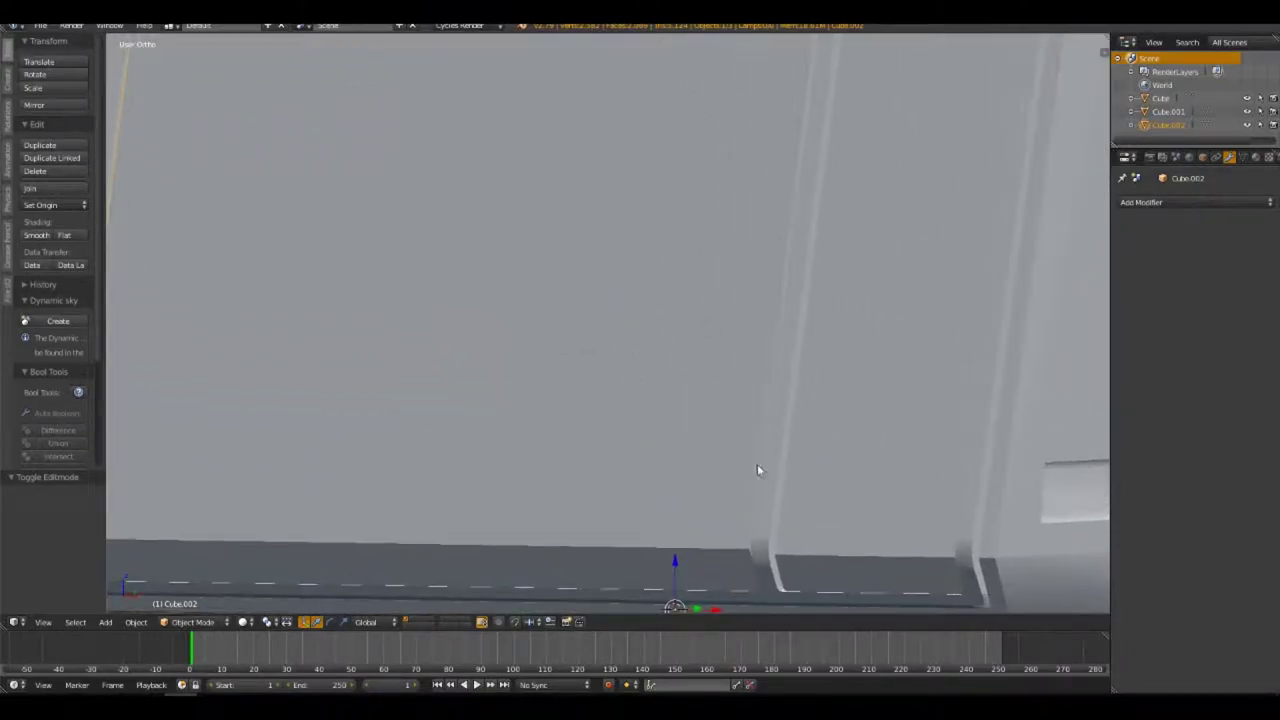
{"action": "mouse_move", "coordinate": [757, 470]}
{"action": "middle_mouse_down"}
{"action": "mouse_move", "coordinate": [671, 334]}
{"action": "mouse_move", "coordinate": [791, 366]}
{"action": "mouse_move", "coordinate": [738, 379]}
{"action": "middle_mouse_up"}
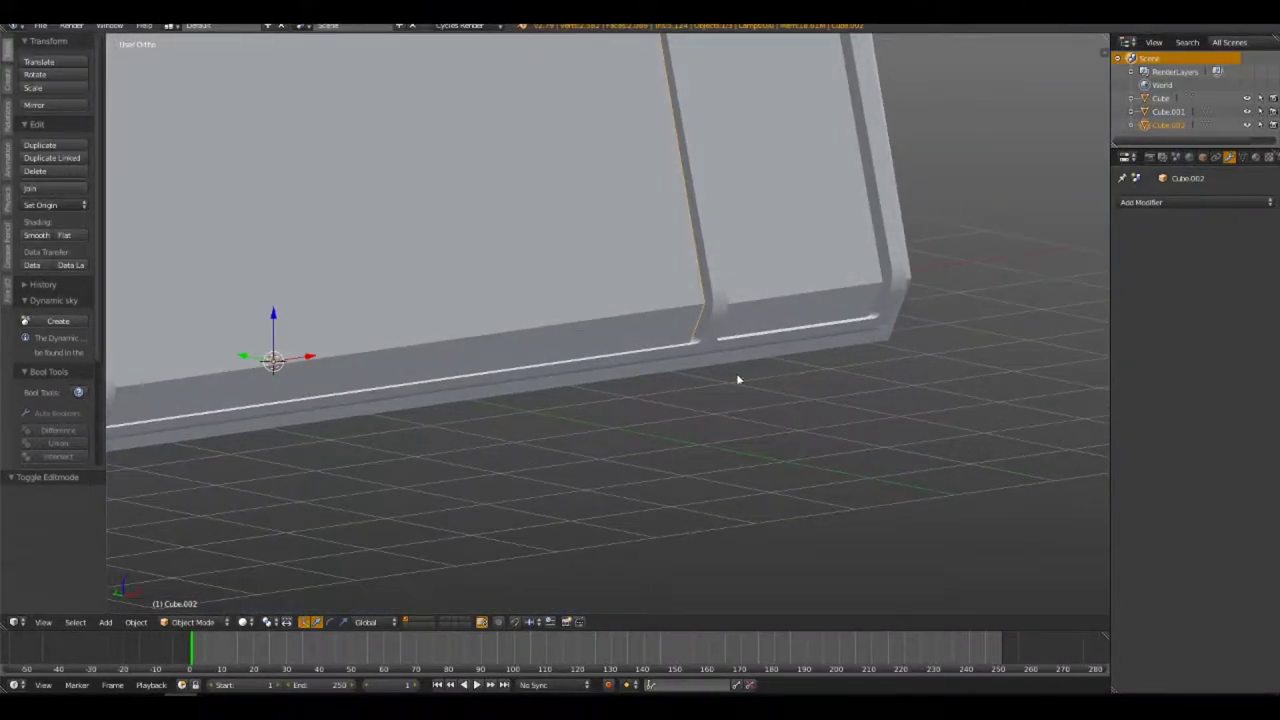
{"action": "key", "text": "Tab"}
{"action": "right_click", "coordinate": [379, 344]}
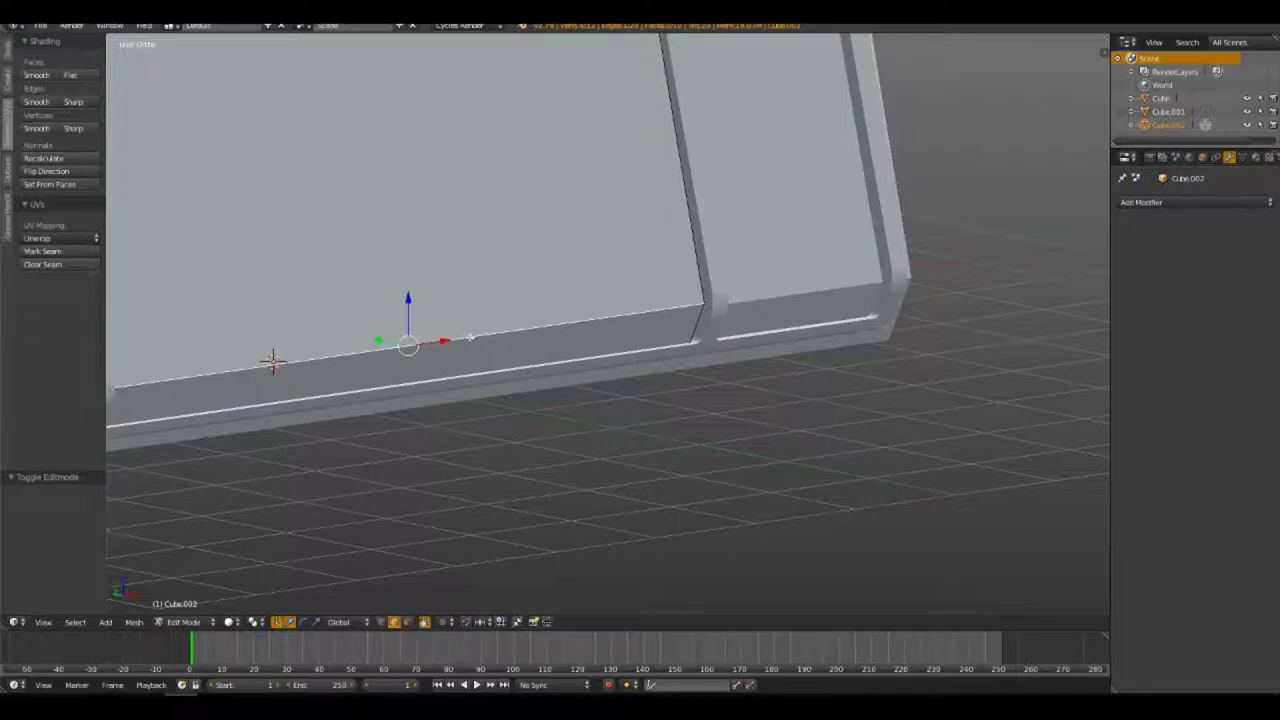
{"action": "key", "text": "ctrl+b"}
{"action": "scroll", "coordinate": [610, 346], "scroll_direction": "up", "scroll_amount": 5}
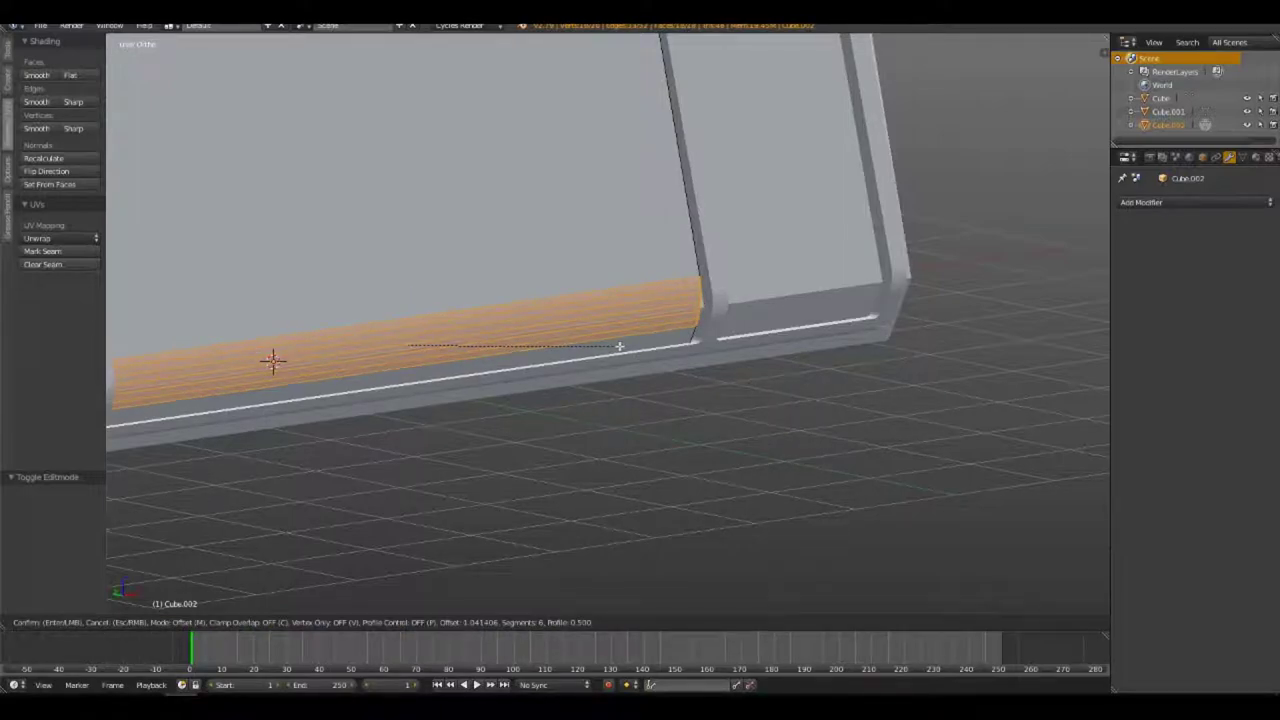
{"action": "left_click", "coordinate": [565, 347]}
{"action": "key", "text": "a"}
Apply a narrow bevel to the panel's long top edge
{"action": "mouse_move", "coordinate": [570, 344]}
{"action": "middle_mouse_down"}
{"action": "mouse_move", "coordinate": [587, 342]}
{"action": "mouse_move", "coordinate": [577, 223]}
{"action": "mouse_move", "coordinate": [537, 291]}
{"action": "mouse_move", "coordinate": [611, 209]}
{"action": "mouse_move", "coordinate": [590, 215]}
{"action": "mouse_move", "coordinate": [600, 334]}
{"action": "middle_mouse_up"}
{"action": "scroll", "coordinate": [600, 334], "scroll_direction": "up", "scroll_amount": 3}
{"action": "mouse_move", "coordinate": [720, 229]}
{"action": "middle_mouse_down"}
{"action": "mouse_move", "coordinate": [657, 371]}
{"action": "mouse_move", "coordinate": [653, 284]}
{"action": "middle_mouse_up"}
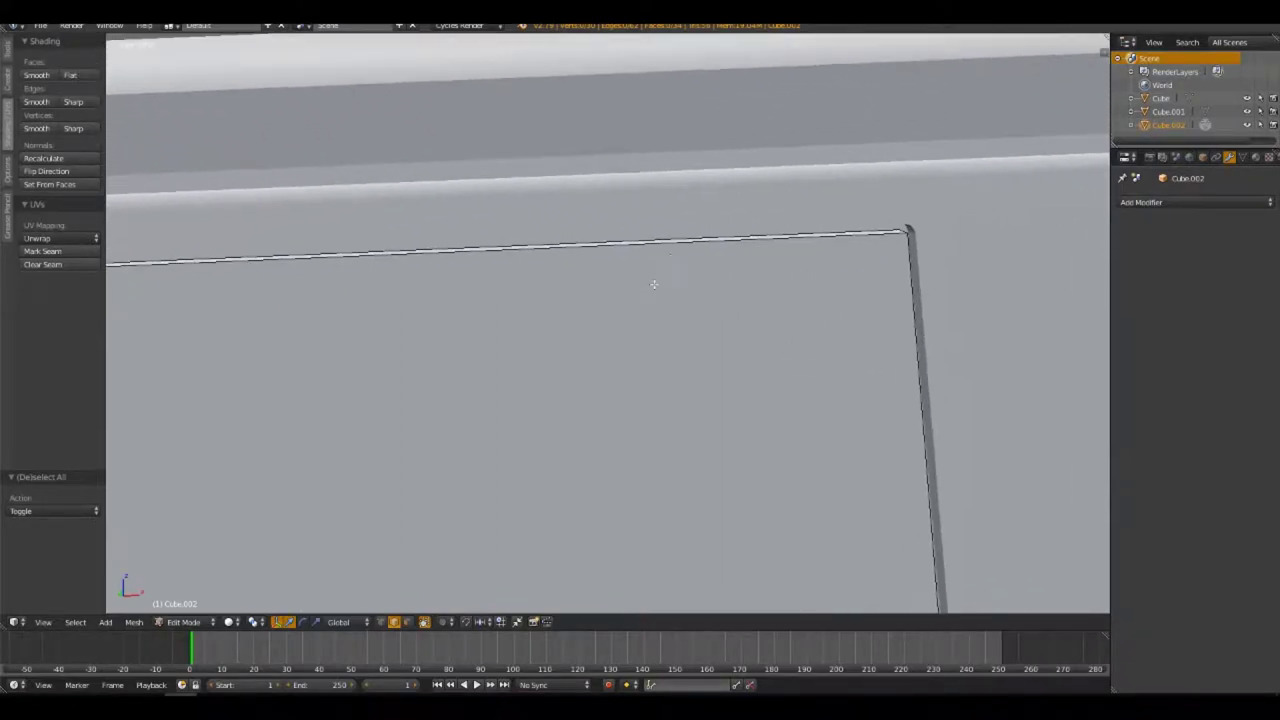
{"action": "right_click", "coordinate": [682, 248]}
{"action": "key", "text": "ctrl+b"}
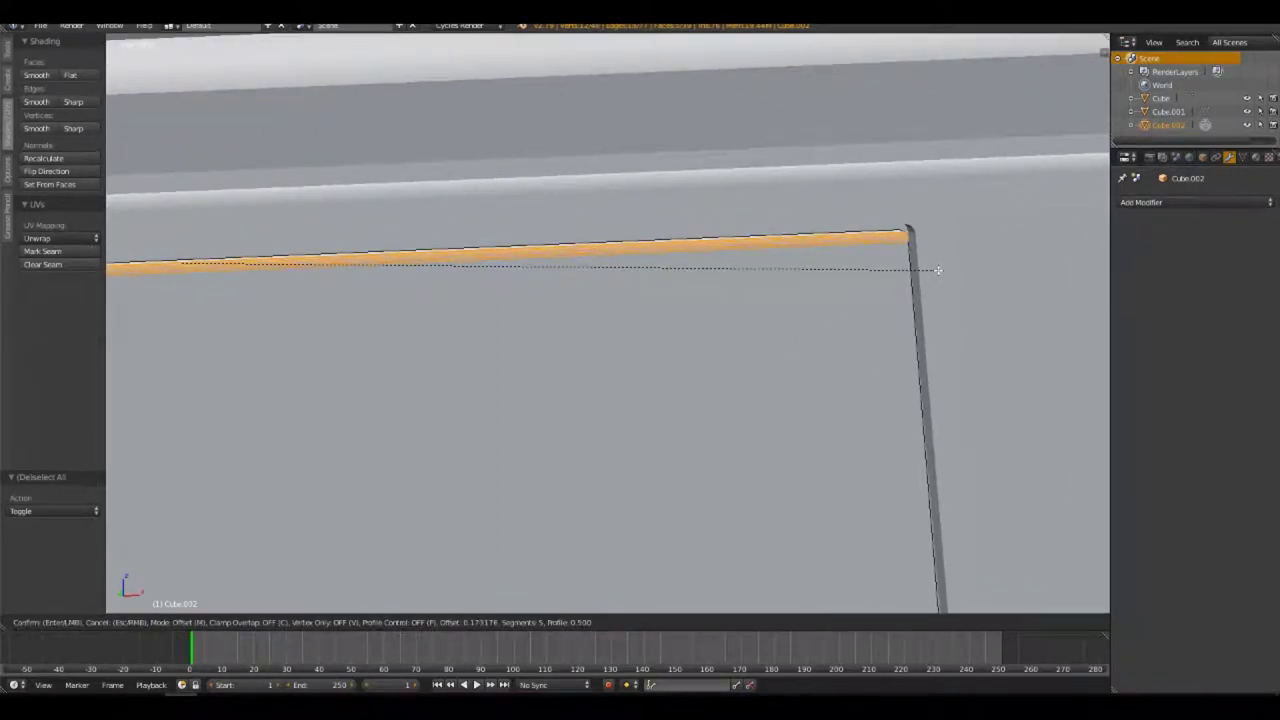
{"action": "left_click", "coordinate": [938, 269]}
{"action": "middle_click_drag", "start_coordinate": [938, 269], "coordinate": [876, 252]}
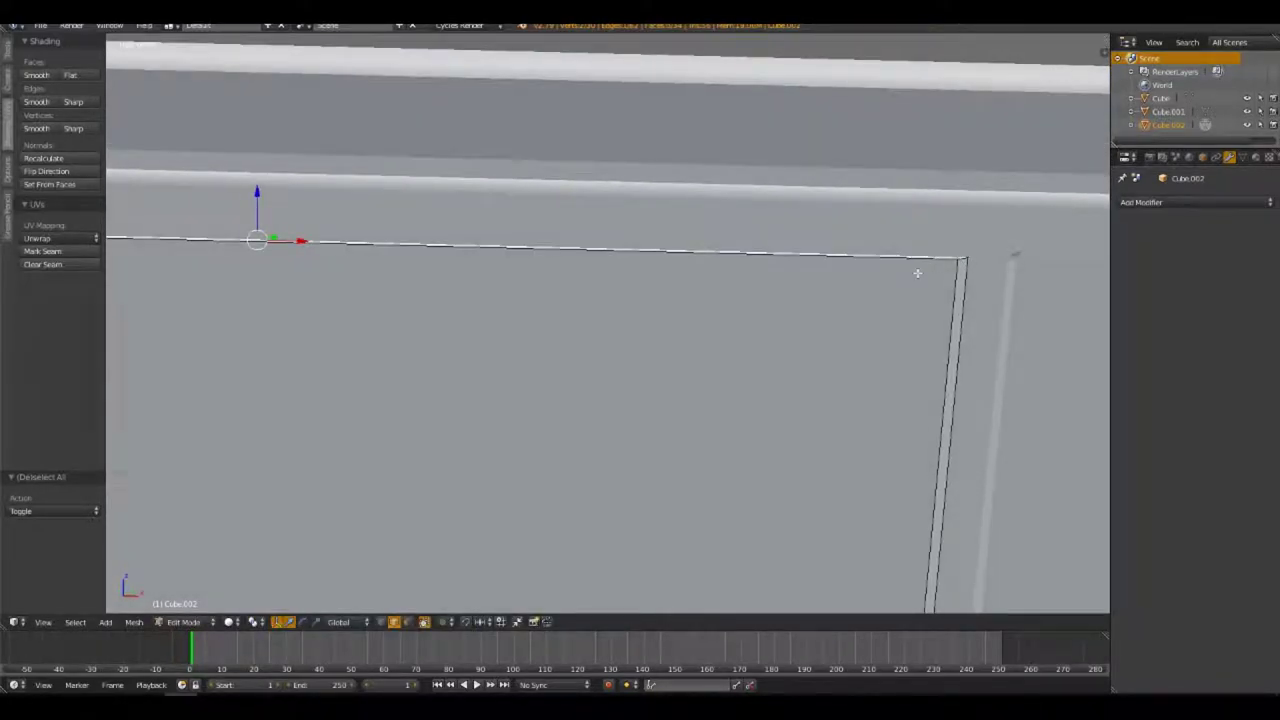
{"action": "key", "text": "a"}
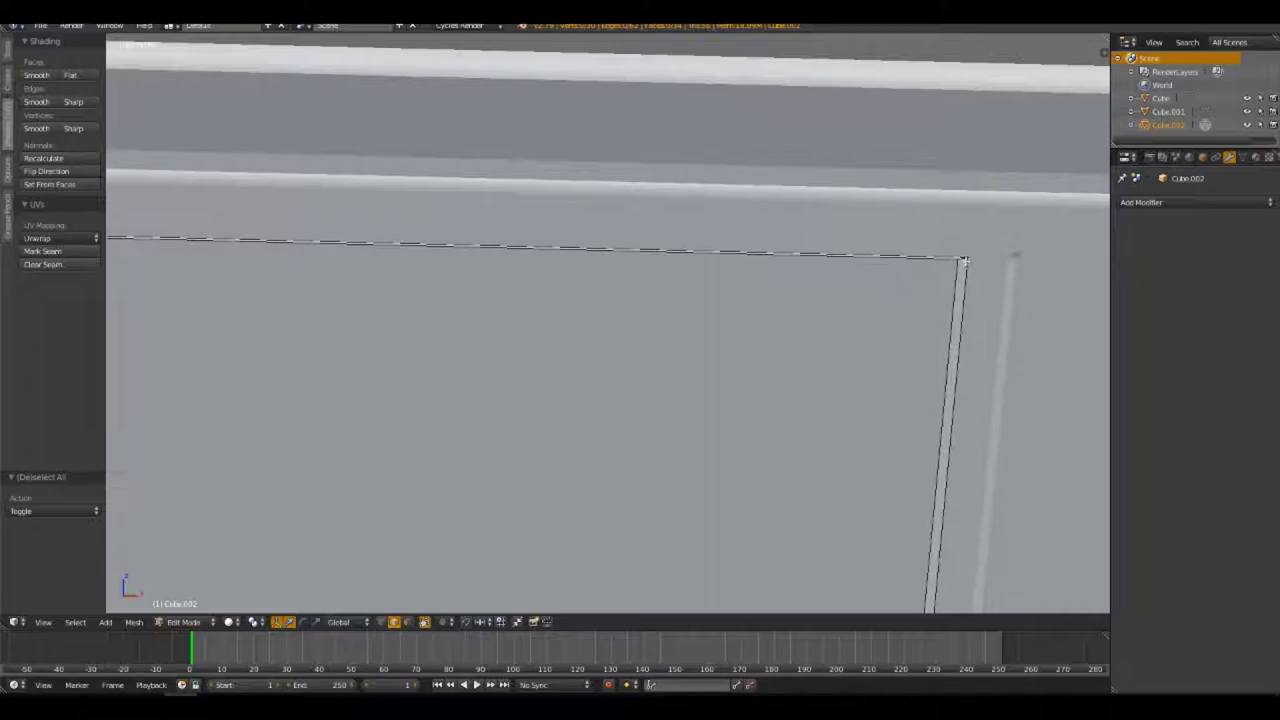
Round the selected corner edge with a four-segment bevel
{"action": "mouse_move", "coordinate": [559, 333]}
{"action": "middle_mouse_down"}
{"action": "mouse_move", "coordinate": [731, 326]}
{"action": "mouse_move", "coordinate": [306, 303]}
{"action": "mouse_move", "coordinate": [326, 277]}
{"action": "mouse_move", "coordinate": [416, 283]}
{"action": "mouse_move", "coordinate": [680, 348]}
{"action": "middle_mouse_up"}
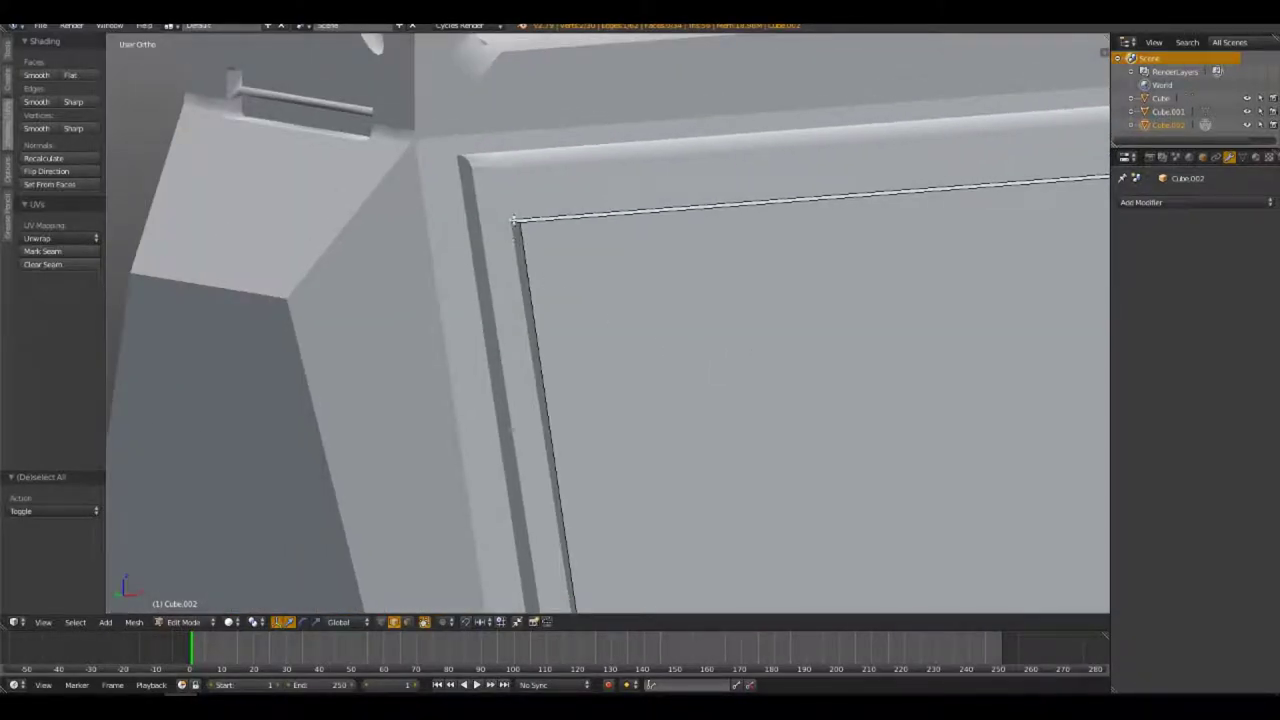
{"action": "key", "text": "ctrl+b"}
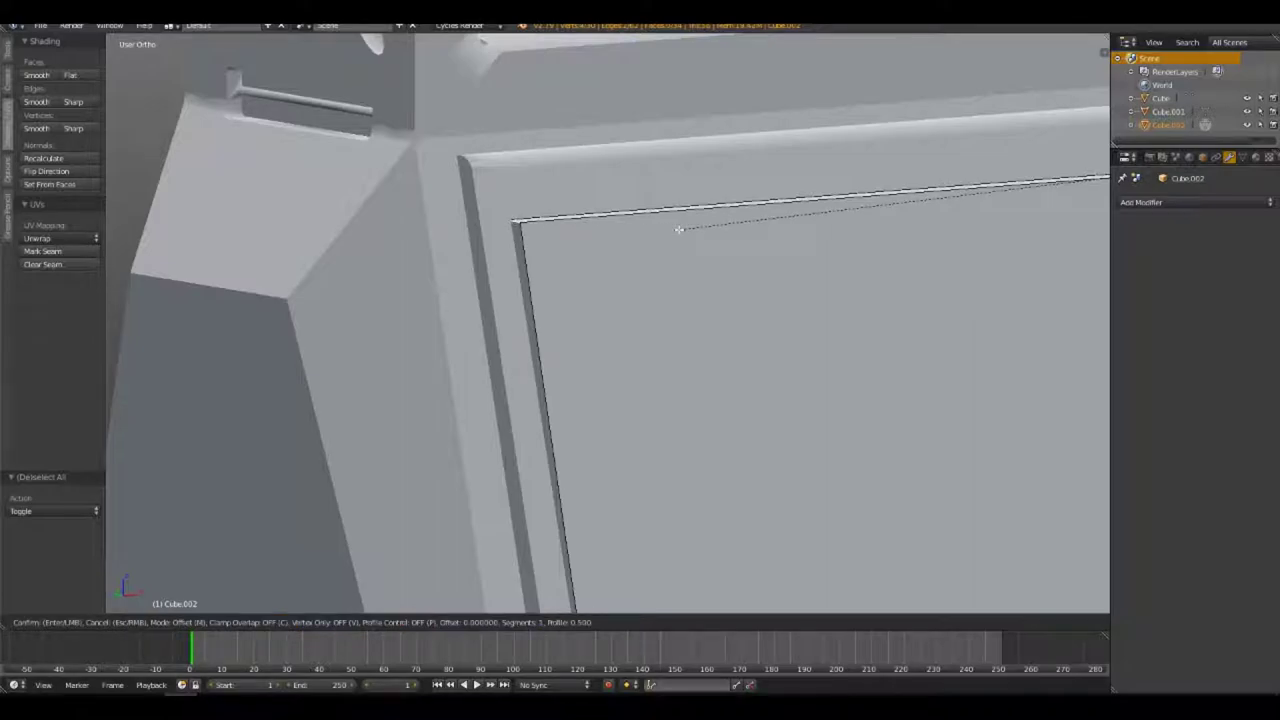
{"action": "scroll", "coordinate": [622, 281], "scroll_direction": "up", "scroll_amount": 3}
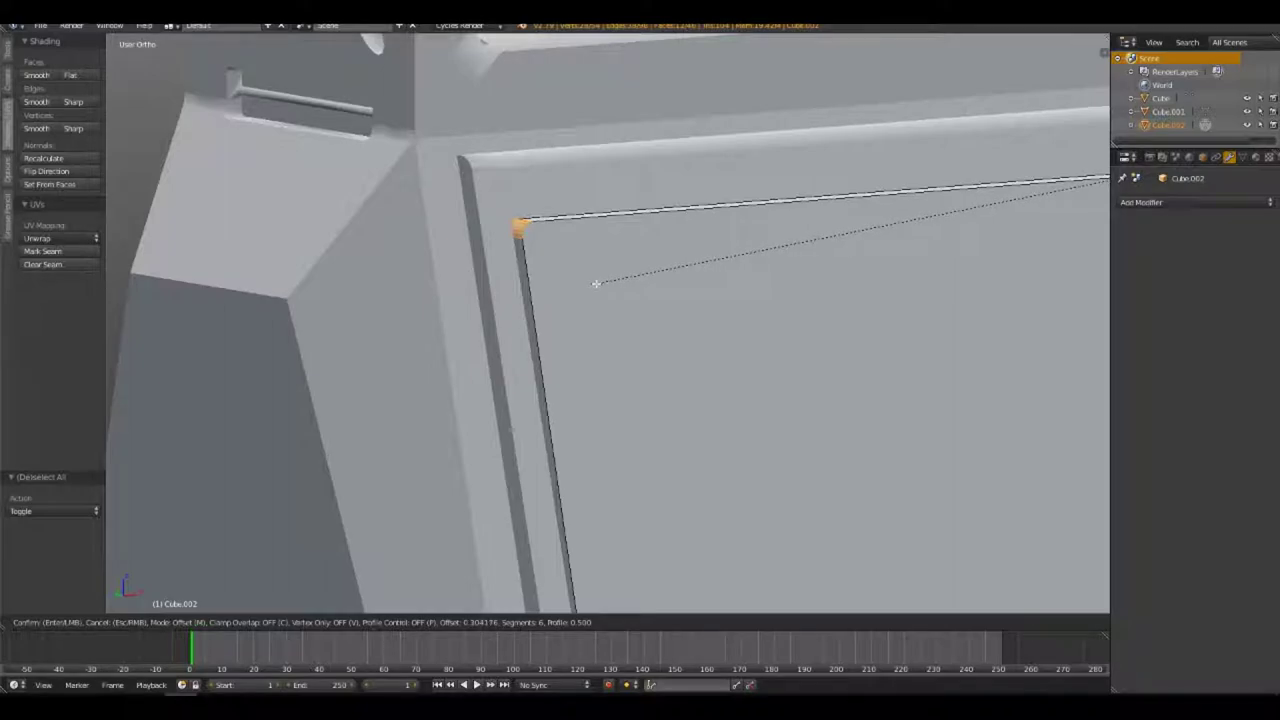
{"action": "left_click", "coordinate": [594, 283]}
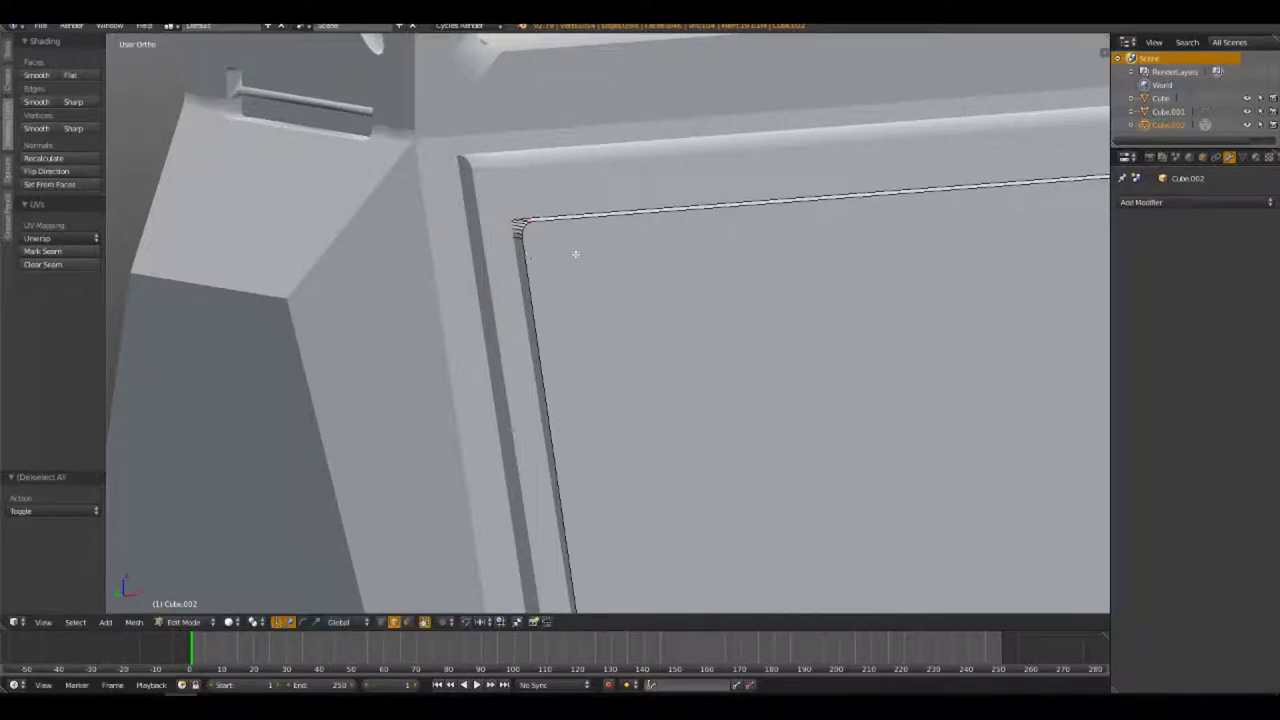
{"action": "middle_click_drag", "start_coordinate": [575, 254], "coordinate": [620, 264]}
Bevel the top edge loop again with a single segment and return to Object Mode
{"action": "right_click", "coordinate": [634, 249], "text": "alt"}
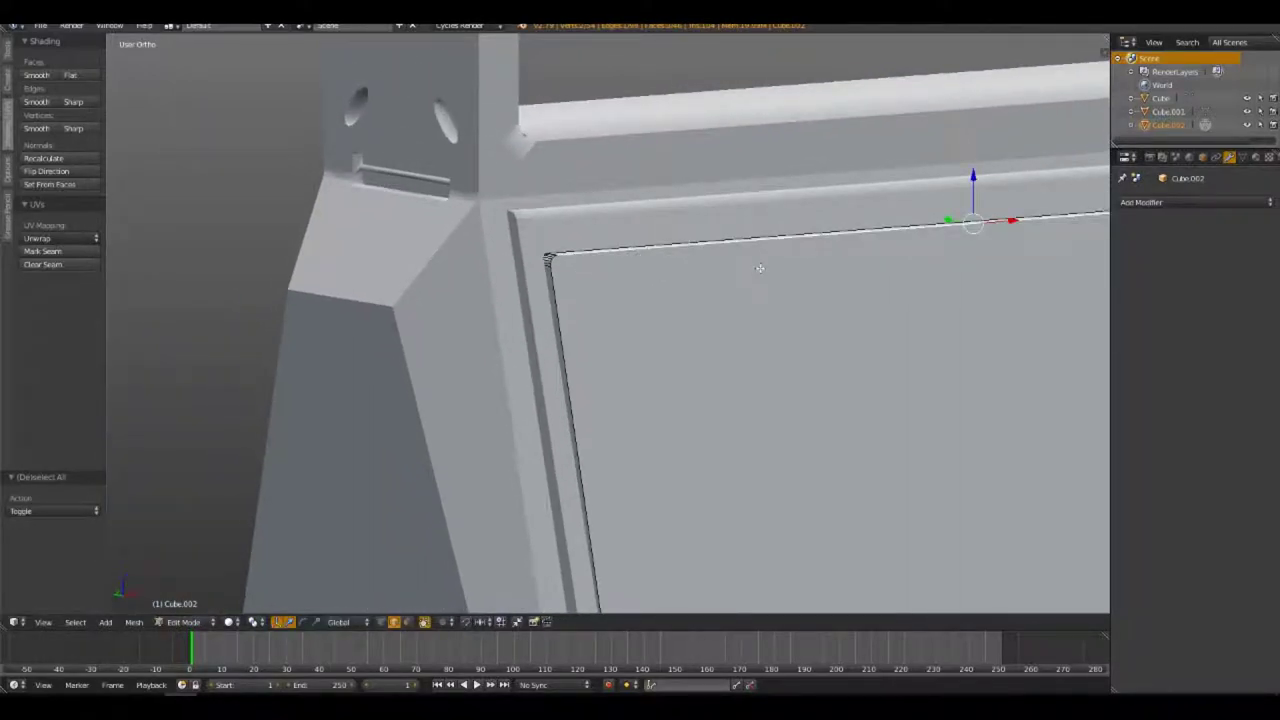
{"action": "key", "text": "ctrl+b"}
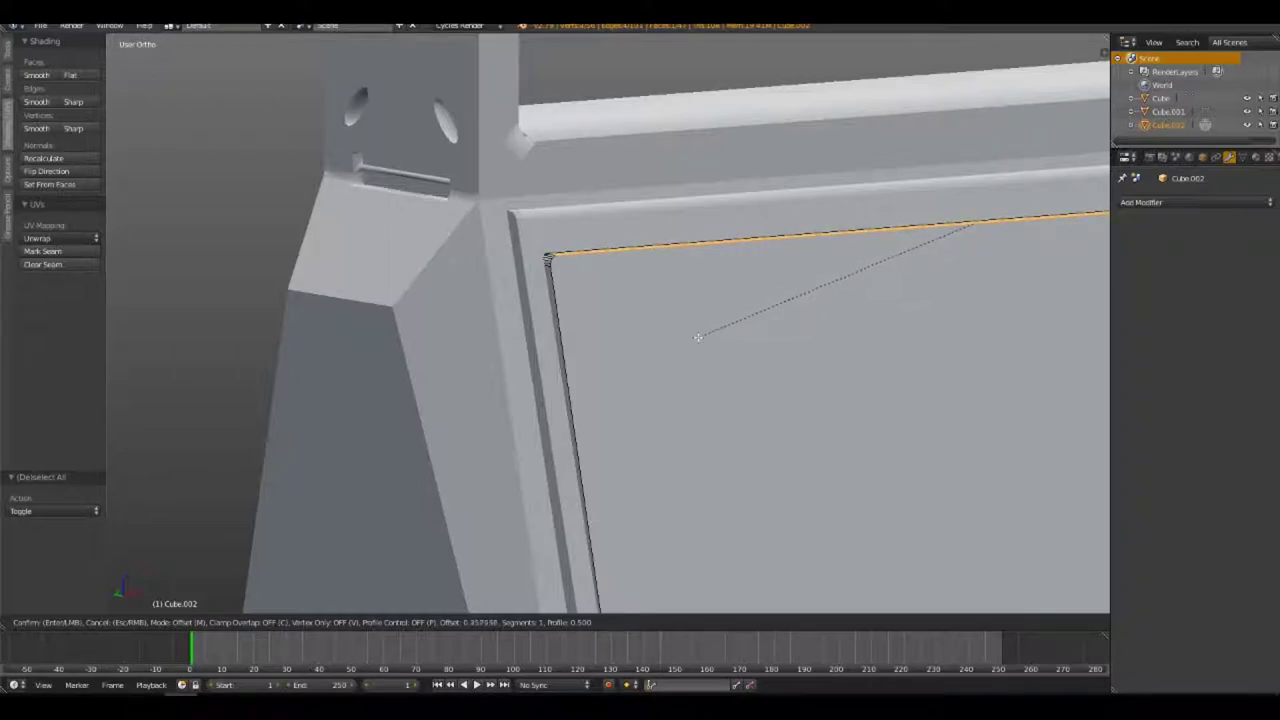
{"action": "left_click", "coordinate": [700, 329]}
{"action": "mouse_move", "coordinate": [686, 331]}
{"action": "middle_mouse_down"}
{"action": "mouse_move", "coordinate": [686, 286]}
{"action": "mouse_move", "coordinate": [521, 248]}
{"action": "mouse_move", "coordinate": [714, 266]}
{"action": "mouse_move", "coordinate": [666, 306]}
{"action": "mouse_move", "coordinate": [662, 290]}
{"action": "mouse_move", "coordinate": [751, 408]}
{"action": "mouse_move", "coordinate": [611, 331]}
{"action": "mouse_move", "coordinate": [674, 330]}
{"action": "middle_mouse_up"}
{"action": "key", "text": "Tab"}
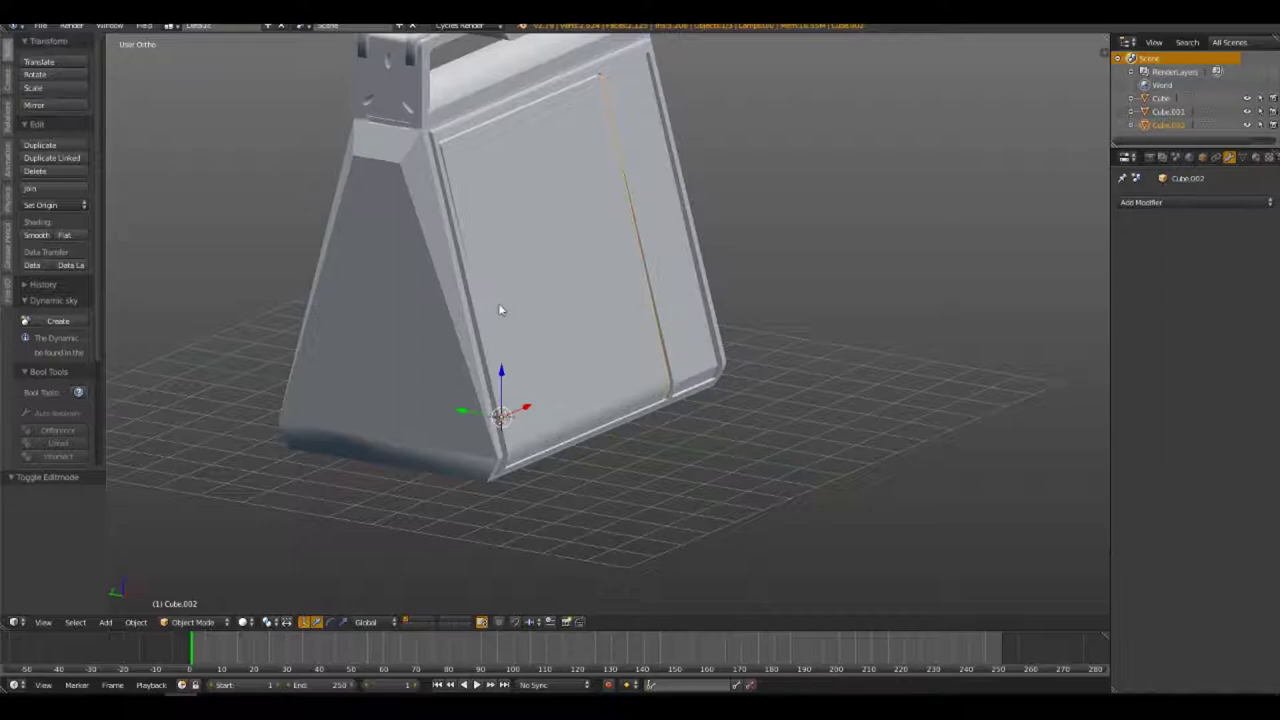
Duplicate the panel, shift the copy right along X, and narrow it into a thin strip
{"action": "mouse_move", "coordinate": [537, 371]}
{"action": "middle_mouse_down"}
{"action": "mouse_move", "coordinate": [586, 406]}
{"action": "mouse_move", "coordinate": [532, 403]}
{"action": "mouse_move", "coordinate": [514, 366]}
{"action": "mouse_move", "coordinate": [543, 391]}
{"action": "mouse_move", "coordinate": [637, 403]}
{"action": "mouse_move", "coordinate": [594, 409]}
{"action": "mouse_move", "coordinate": [525, 385]}
{"action": "mouse_move", "coordinate": [606, 369]}
{"action": "mouse_move", "coordinate": [580, 337]}
{"action": "mouse_move", "coordinate": [606, 309]}
{"action": "mouse_move", "coordinate": [607, 356]}
{"action": "mouse_move", "coordinate": [563, 408]}
{"action": "mouse_move", "coordinate": [580, 403]}
{"action": "middle_mouse_up"}
{"action": "key", "text": "Tab"}
{"action": "key", "text": "Tab"}
{"action": "key", "text": "shift+d"}
{"action": "key", "text": "x"}
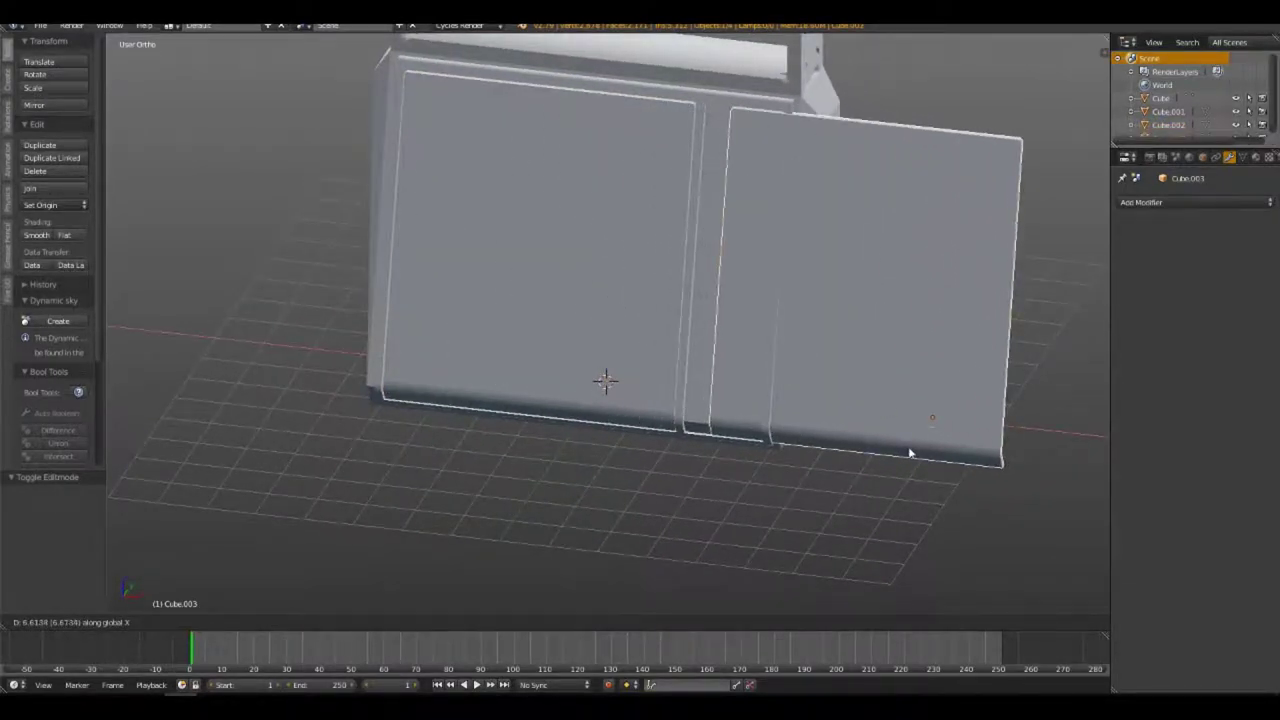
{"action": "left_click", "coordinate": [1014, 465]}
{"action": "key", "text": "s"}
{"action": "key", "text": "x"}
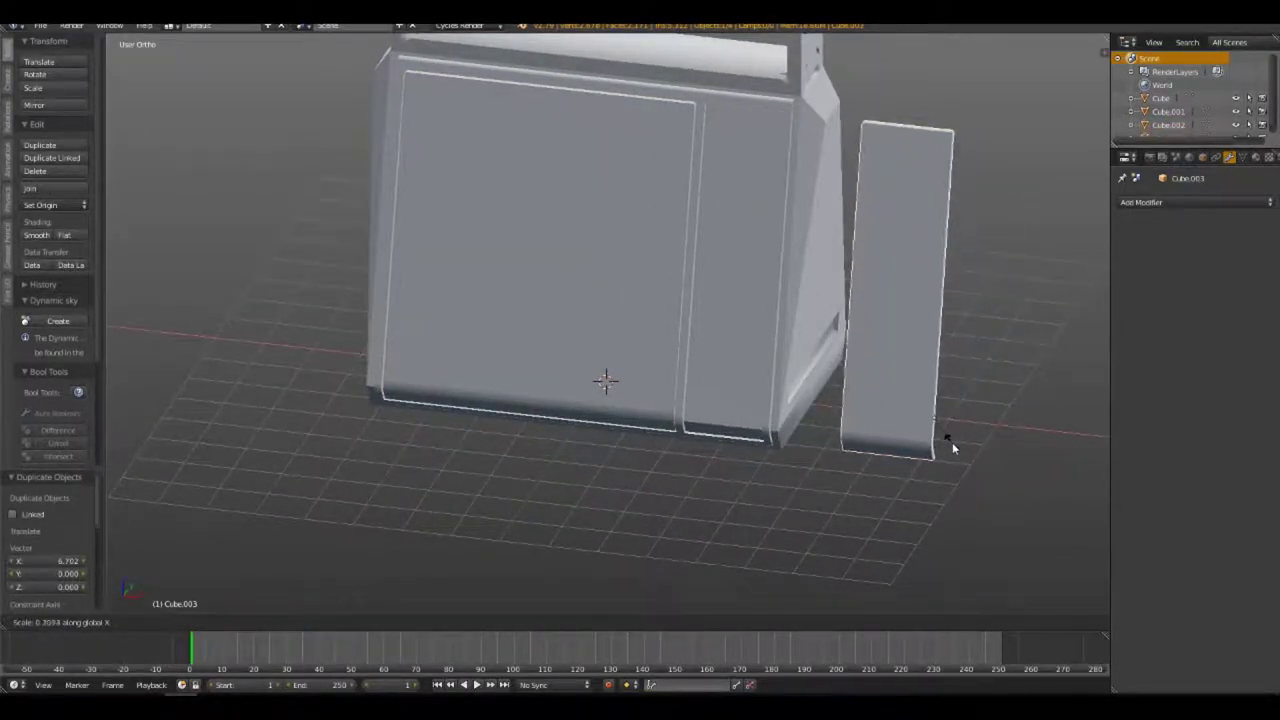
{"action": "key", "text": "Escape"}
{"action": "key", "text": "s"}
{"action": "key", "text": "x"}
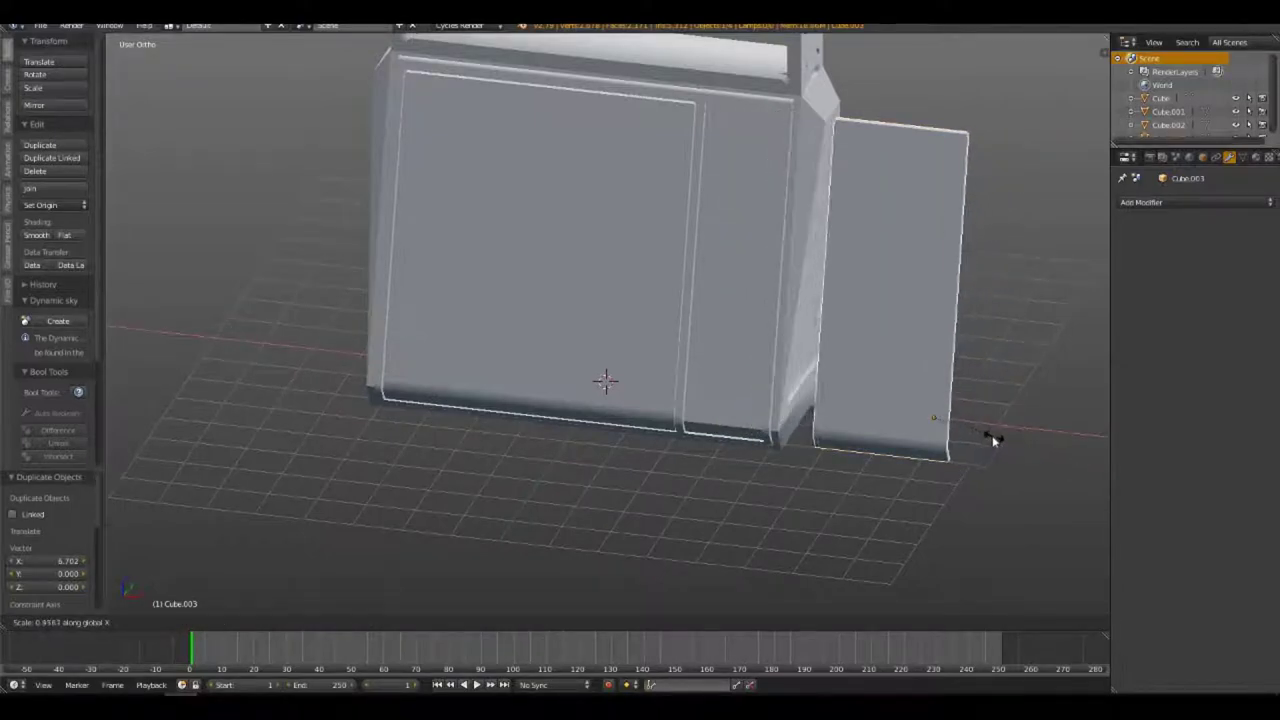
{"action": "left_click", "coordinate": [950, 431]}
In front view, move the strip along X into the case's right section and adjust its width
{"action": "key", "text": "KP_1"}
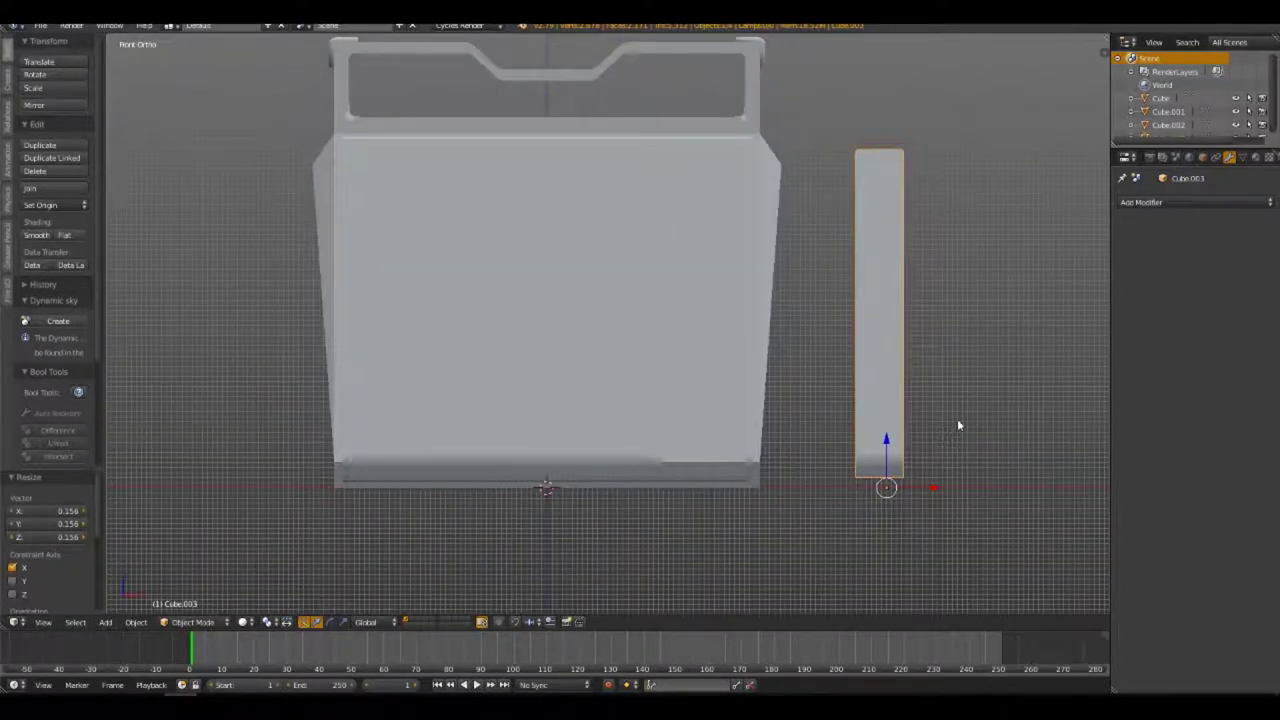
{"action": "key", "text": "g"}
{"action": "key", "text": "x"}
{"action": "left_click", "coordinate": [781, 423]}
{"action": "middle_click_drag", "start_coordinate": [781, 423], "coordinate": [805, 458]}
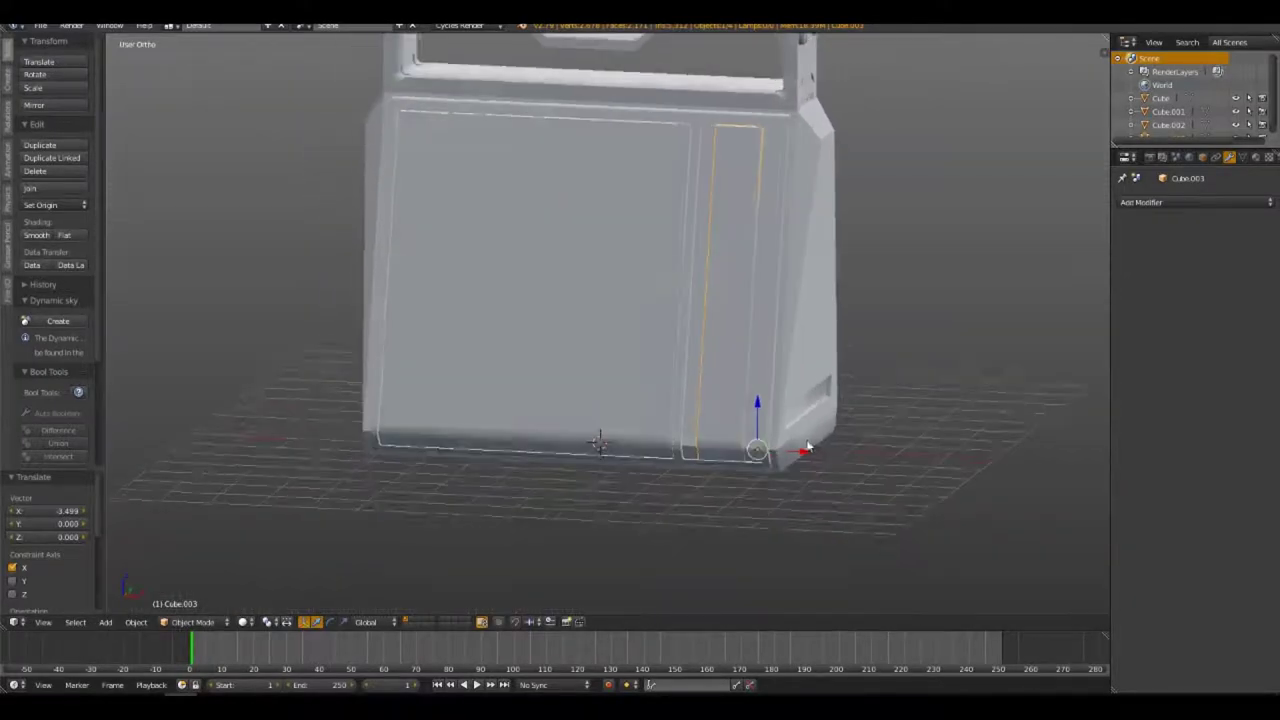
{"action": "key", "text": "s"}
{"action": "key", "text": "x"}
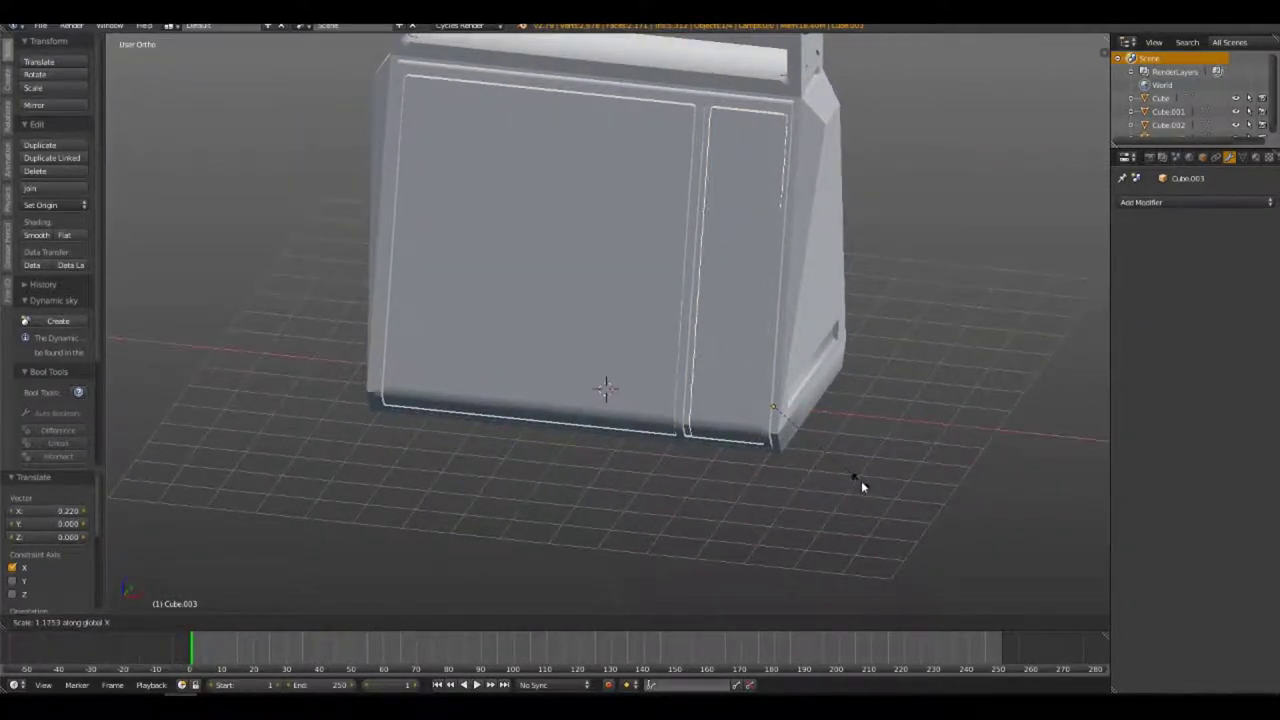
{"action": "left_click", "coordinate": [862, 480]}
In wireframe, slide the strip along X to its final spot inside the frame (-0.094)
{"action": "key", "text": "KP_1"}
{"action": "key", "text": "z"}
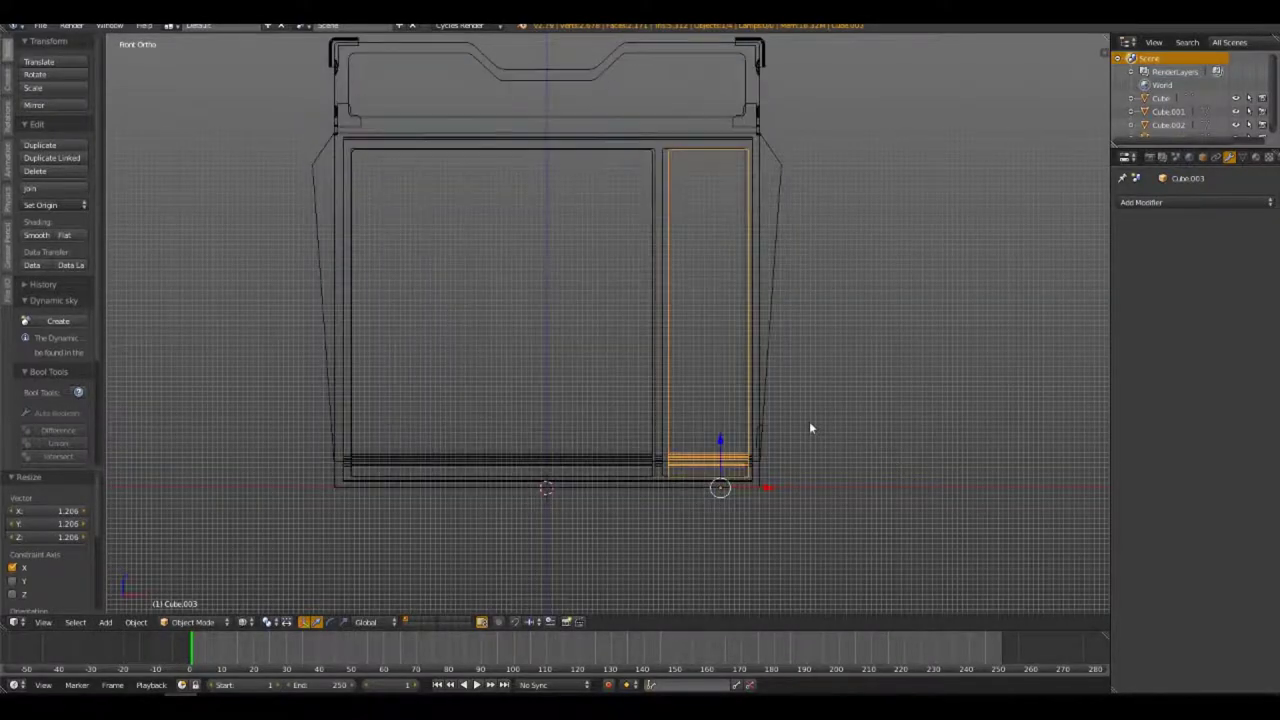
{"action": "scroll", "coordinate": [825, 463], "scroll_direction": "up", "scroll_amount": 1}
{"action": "scroll", "coordinate": [851, 371], "scroll_direction": "up", "scroll_amount": 2}
{"action": "scroll", "coordinate": [931, 394], "scroll_direction": "up", "scroll_amount": 2}
{"action": "key", "text": "g"}
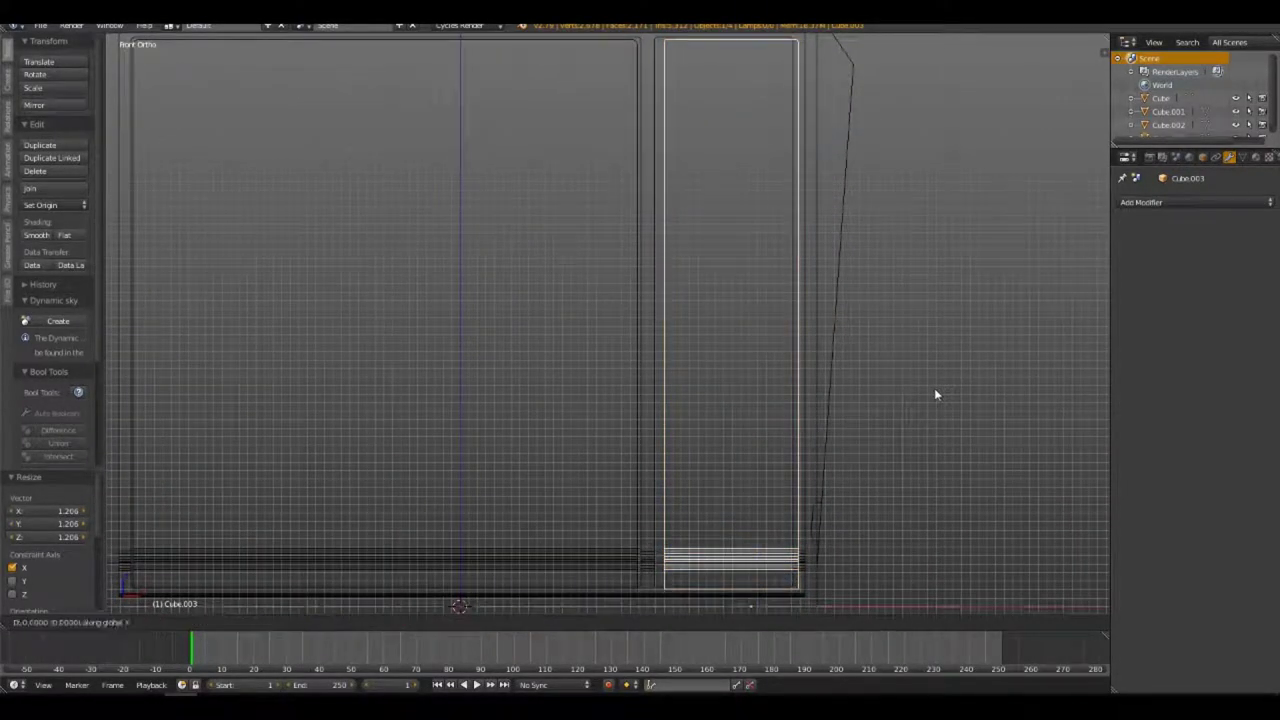
{"action": "key", "text": "x"}
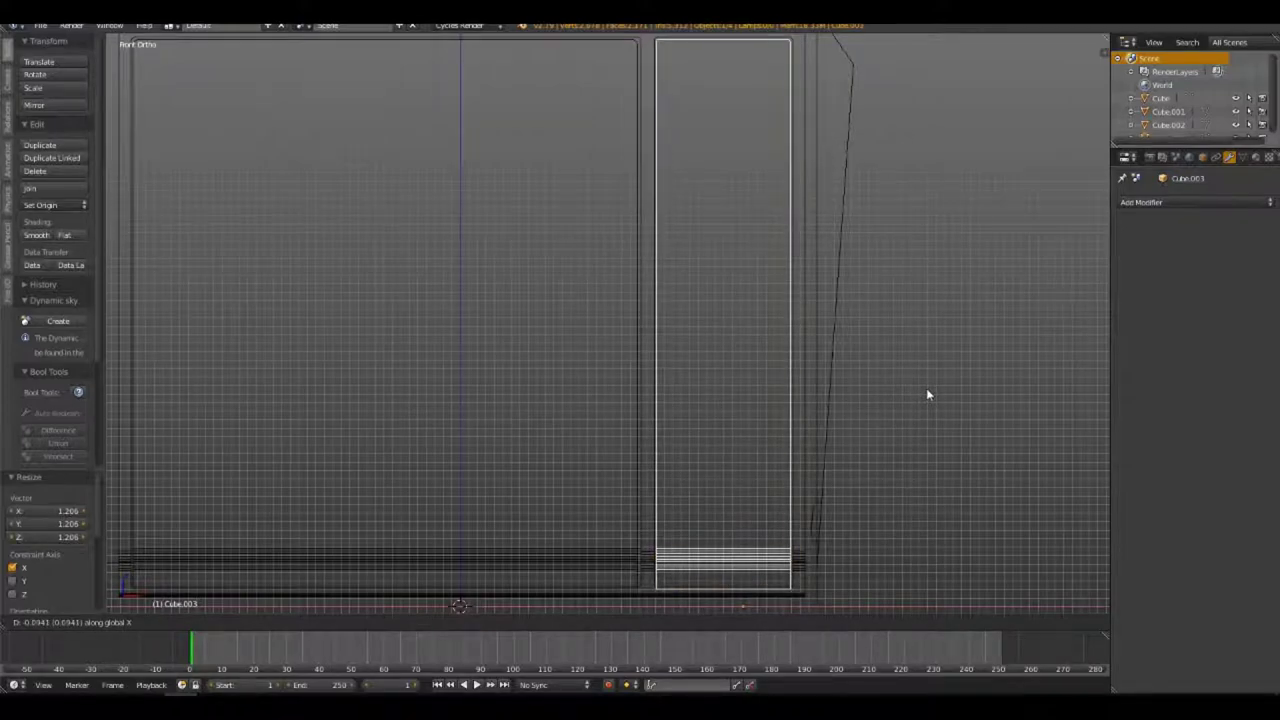
{"action": "left_click", "coordinate": [926, 395]}
{"action": "middle_click_drag", "start_coordinate": [763, 494], "coordinate": [788, 322], "text": "shift"}
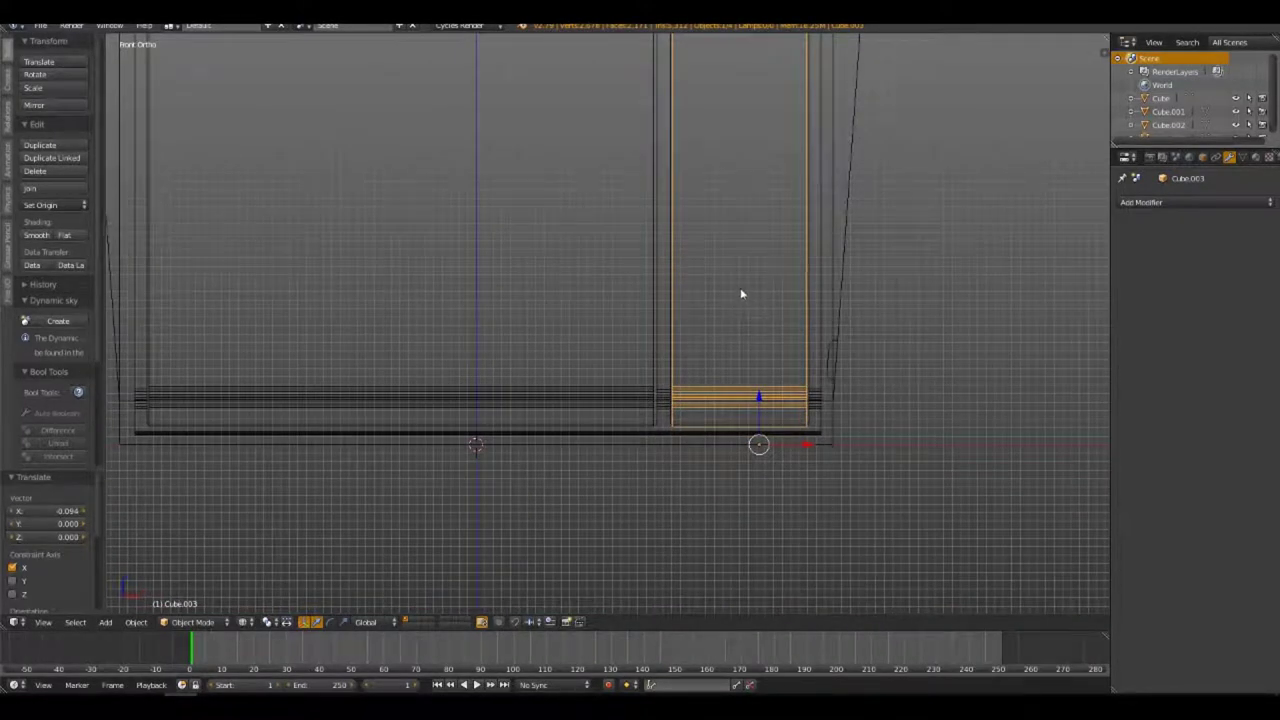
{"action": "scroll", "coordinate": [700, 300], "scroll_direction": "down", "scroll_amount": 2}
{"action": "scroll", "coordinate": [659, 320], "scroll_direction": "down", "scroll_amount": 1}
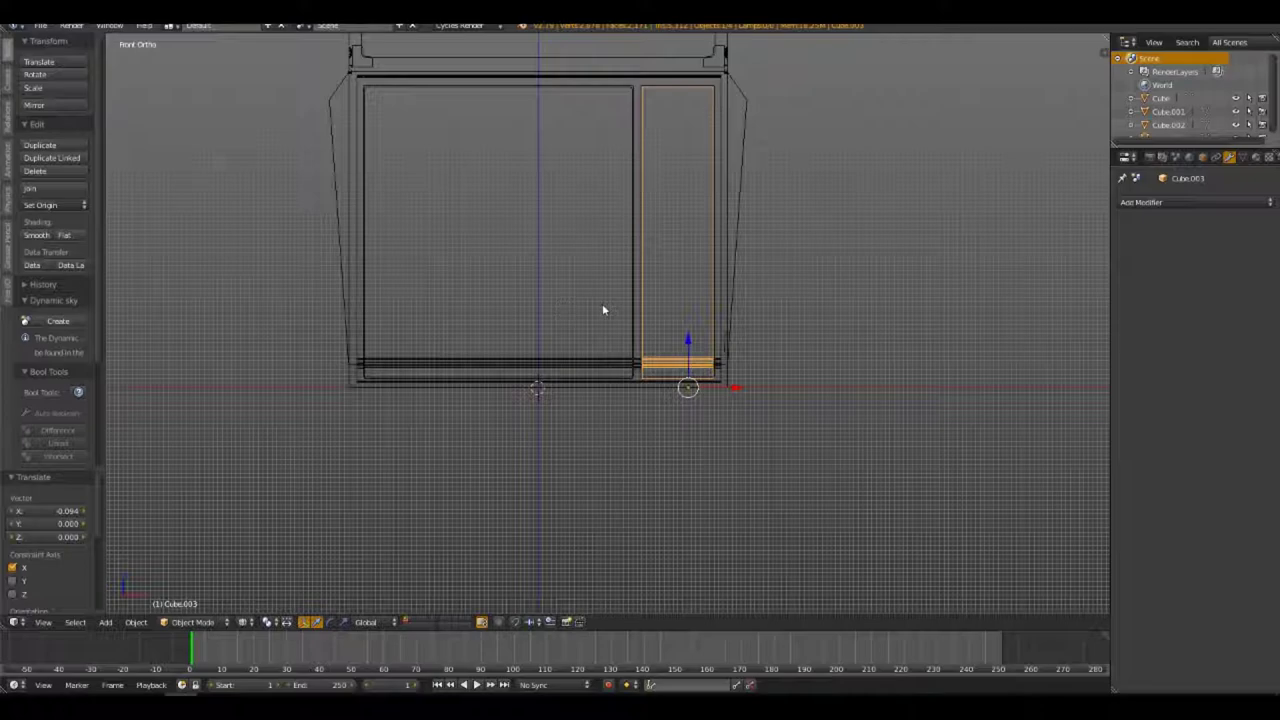
{"action": "mouse_move", "coordinate": [469, 316]}
{"action": "middle_mouse_down"}
{"action": "mouse_move", "coordinate": [548, 356]}
{"action": "mouse_move", "coordinate": [477, 352]}
{"action": "mouse_move", "coordinate": [505, 340]}
{"action": "mouse_move", "coordinate": [492, 437]}
{"action": "middle_mouse_up"}
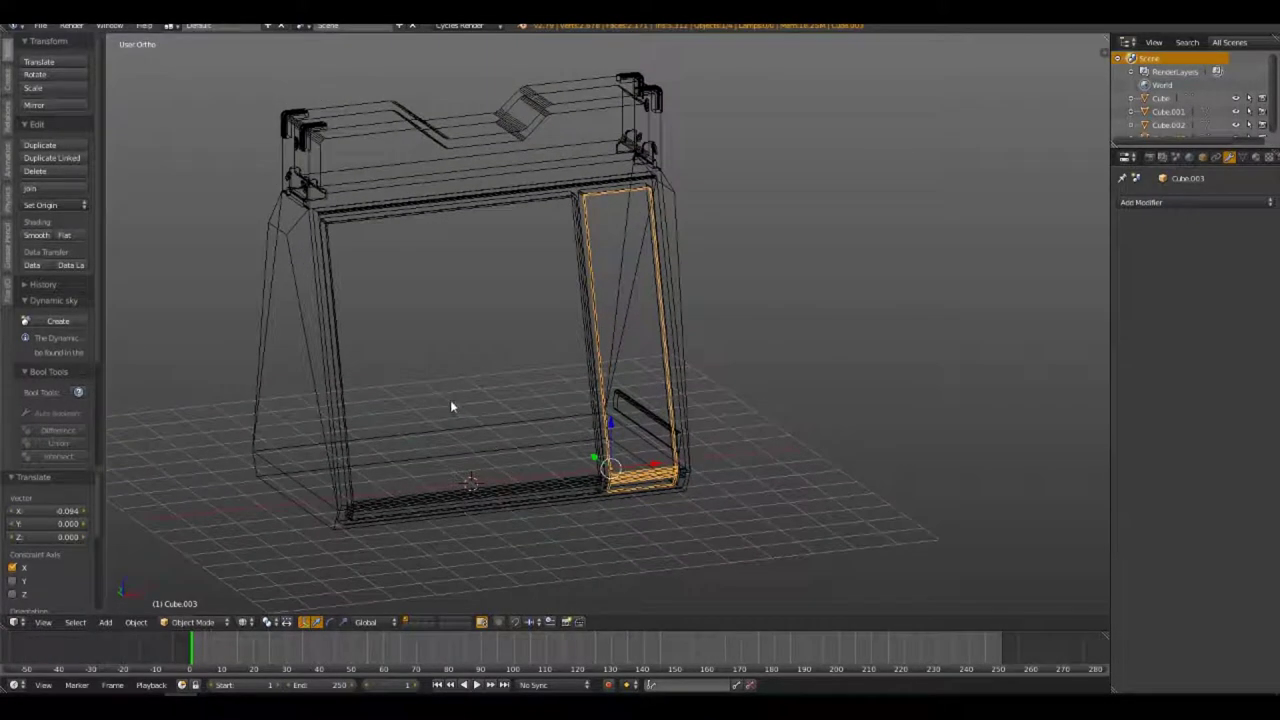
Leave Edit Mode and view the case solid-shaded from the front, zoomed in
{"action": "key", "text": "Tab"}
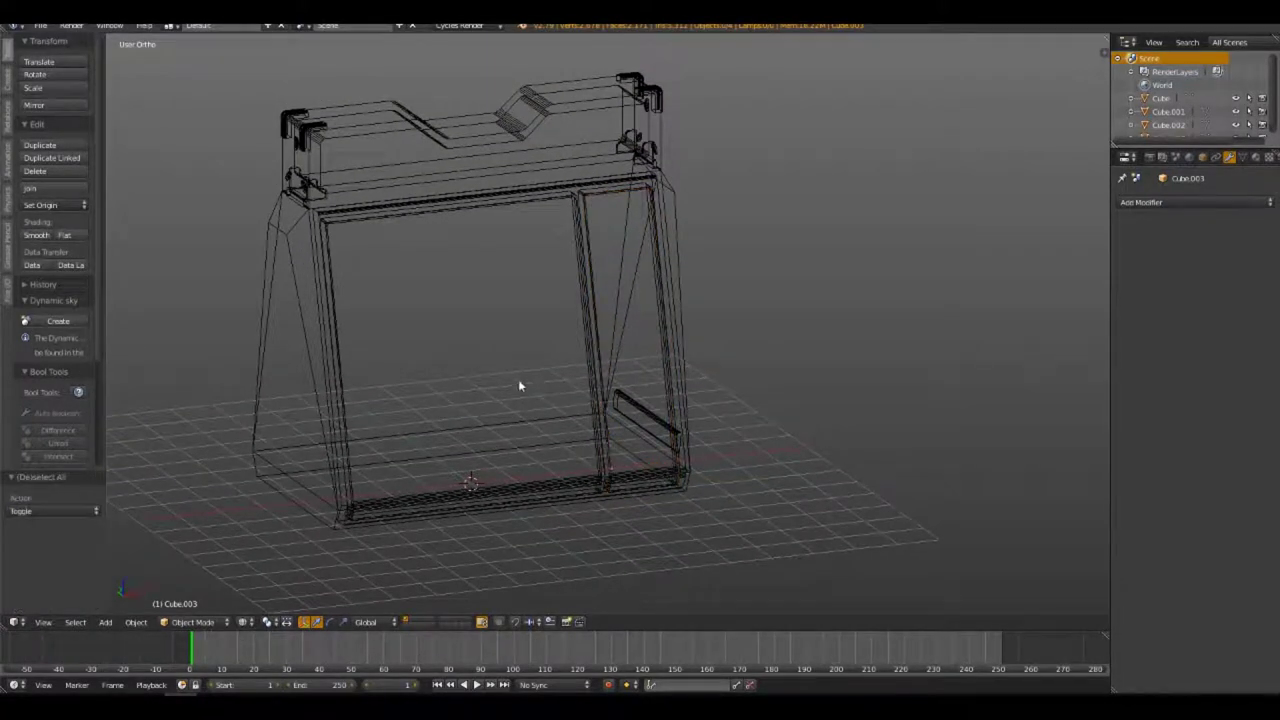
{"action": "mouse_move", "coordinate": [520, 383]}
{"action": "middle_mouse_down"}
{"action": "mouse_move", "coordinate": [534, 374]}
{"action": "mouse_move", "coordinate": [559, 420]}
{"action": "mouse_move", "coordinate": [671, 380]}
{"action": "mouse_move", "coordinate": [660, 408]}
{"action": "mouse_move", "coordinate": [740, 397]}
{"action": "mouse_move", "coordinate": [574, 420]}
{"action": "mouse_move", "coordinate": [583, 428]}
{"action": "middle_mouse_up"}
{"action": "key", "text": "z"}
{"action": "key", "text": "KP_1"}
{"action": "key", "text": "Tab"}
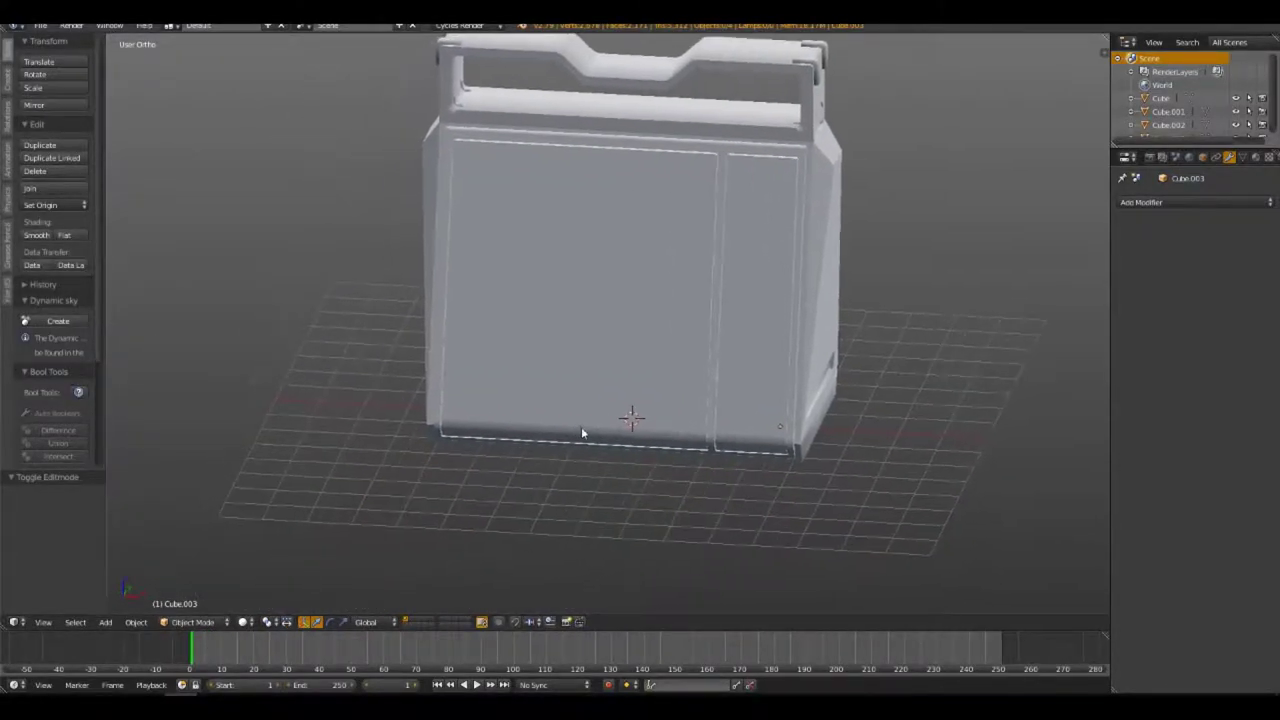
{"action": "scroll", "coordinate": [586, 428], "scroll_direction": "up", "scroll_amount": 2}
{"action": "scroll", "coordinate": [555, 421], "scroll_direction": "up", "scroll_amount": 1}
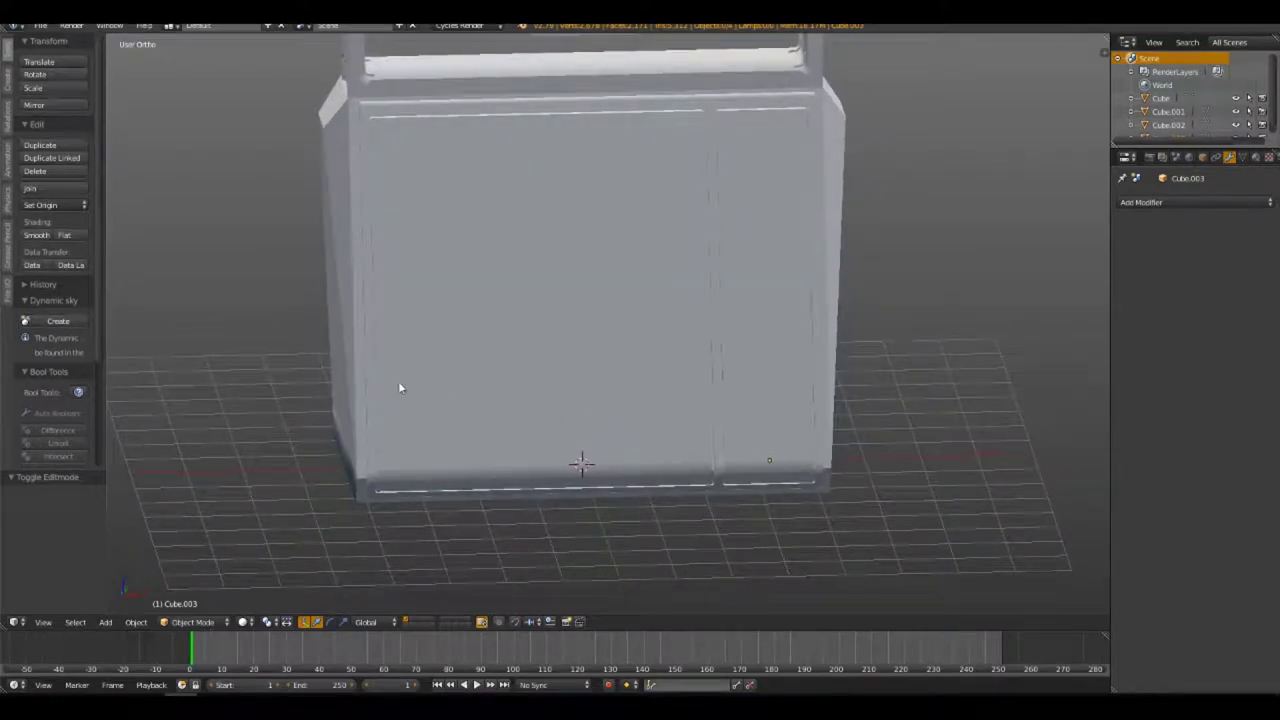
Search the operator list for 'boo' and 'mes', close it, and bring up the Add menu
{"action": "key", "text": "space"}
{"action": "type", "text": "boo"}
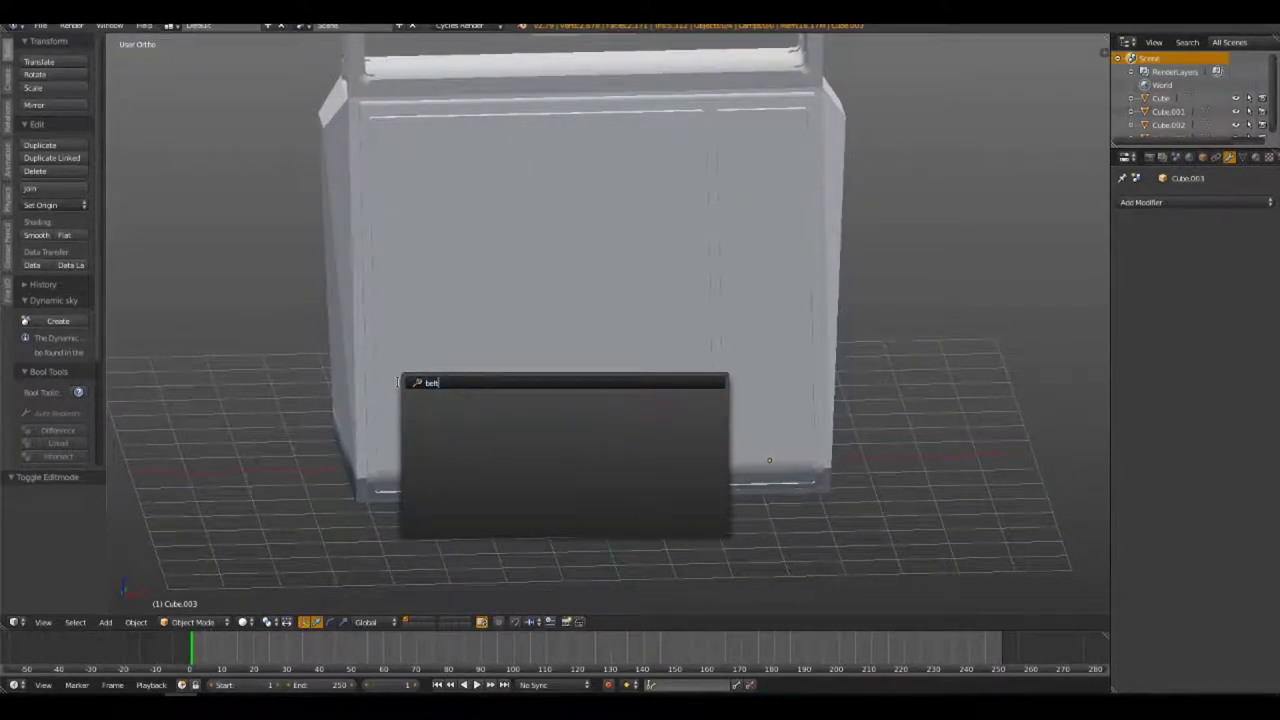
{"action": "key", "text": "BackSpace"}
{"action": "key", "text": "BackSpace"}
{"action": "key", "text": "BackSpace"}
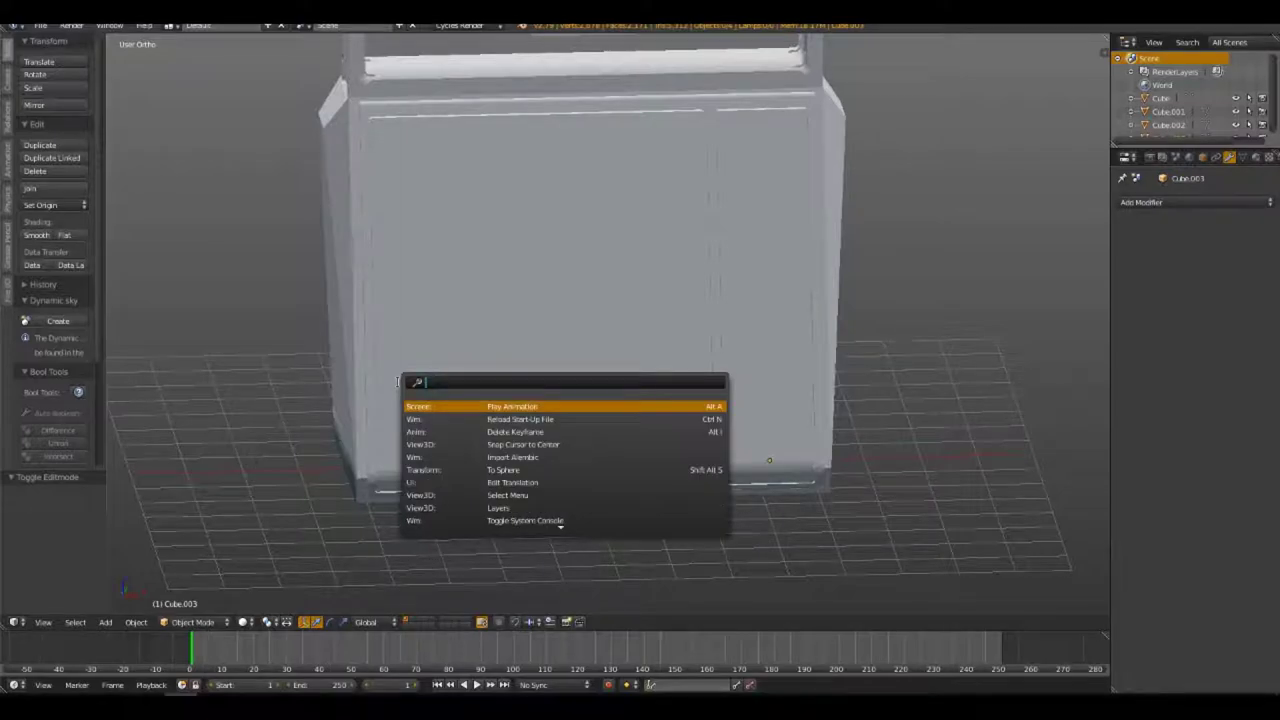
{"action": "type", "text": "mes"}
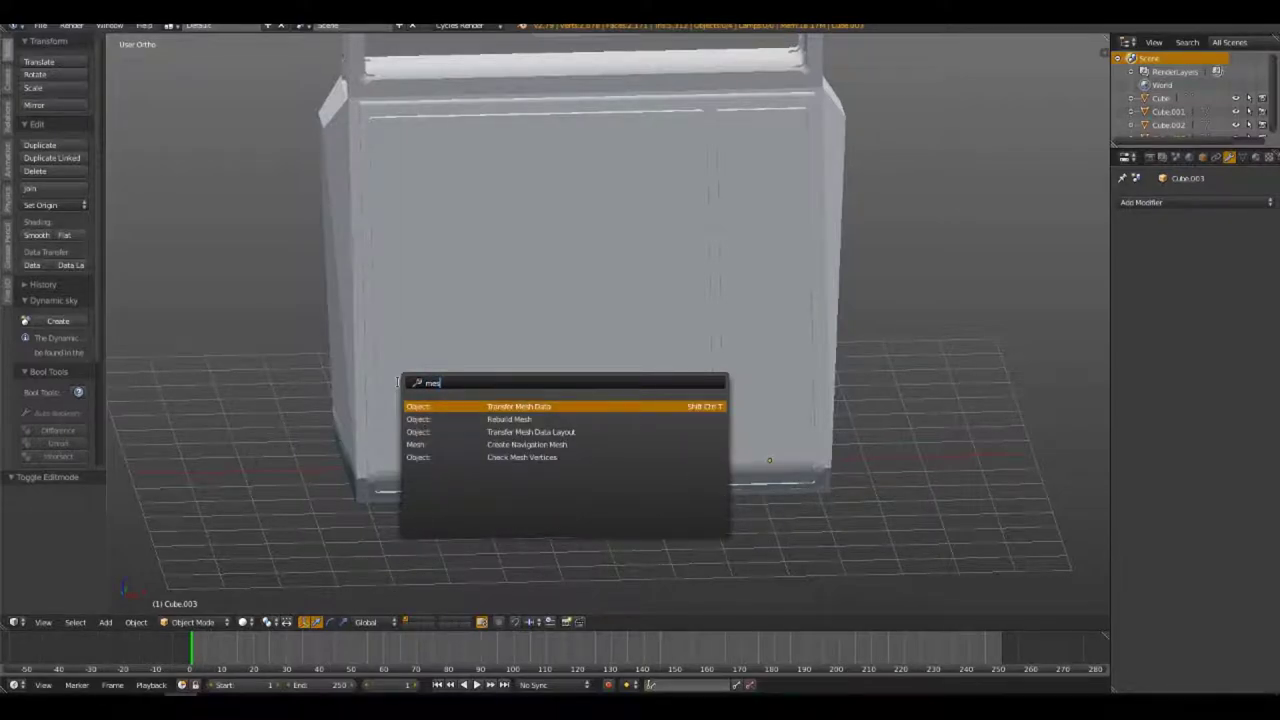
{"action": "key", "text": "BackSpace"}
{"action": "key", "text": "BackSpace"}
{"action": "key", "text": "BackSpace"}
{"action": "key", "text": "Escape"}
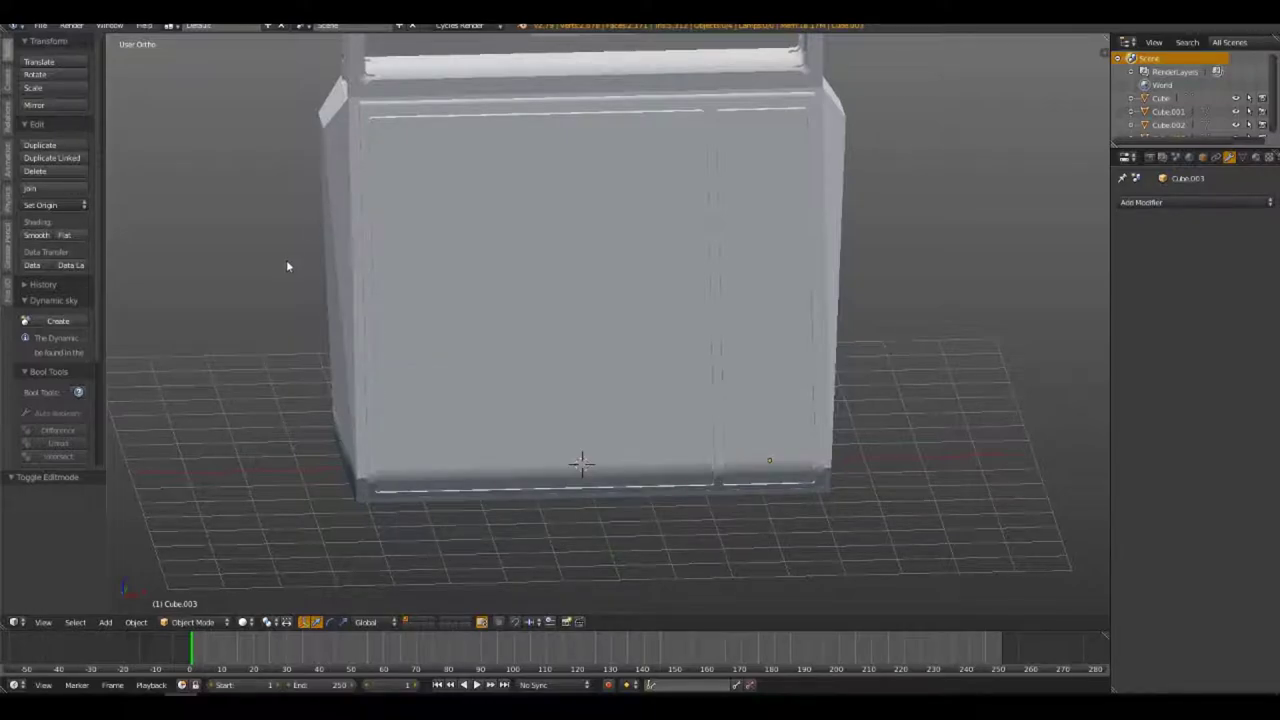
{"action": "key", "text": "space"}
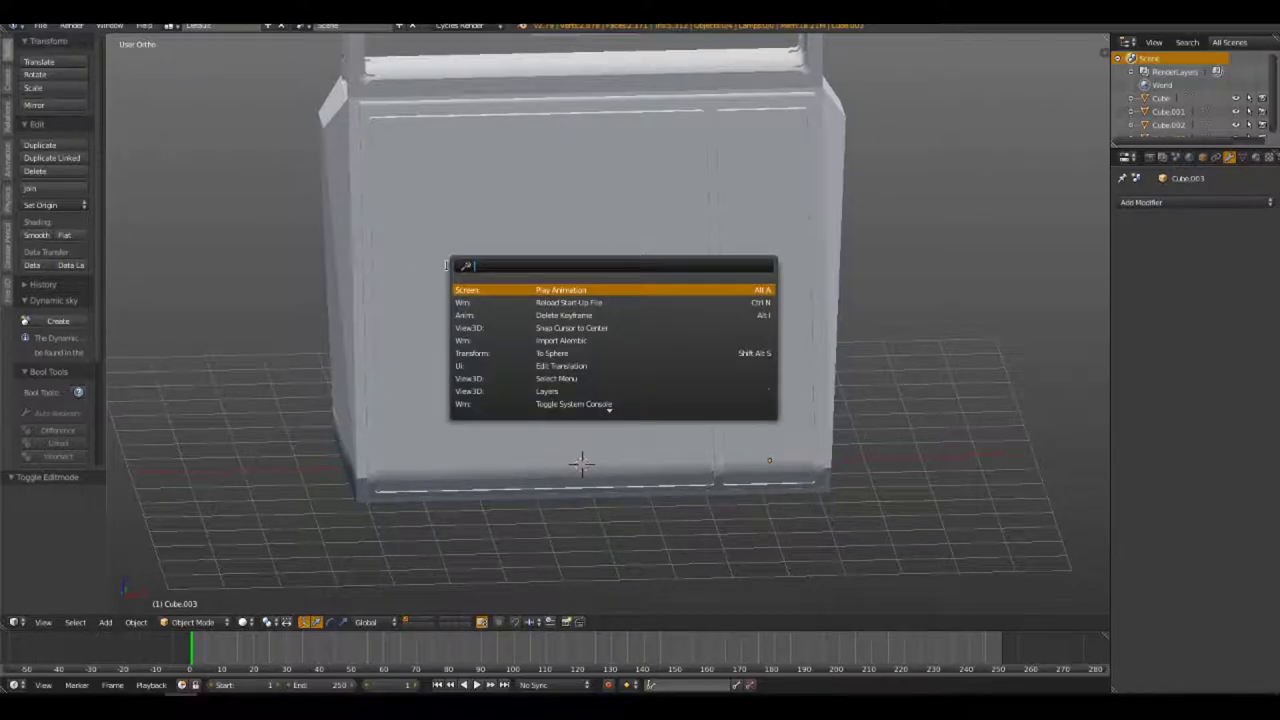
{"action": "key", "text": "Down"}
{"action": "key", "text": "Down"}
{"action": "key", "text": "Down"}
{"action": "key", "text": "Down"}
{"action": "key", "text": "Down"}
{"action": "key", "text": "Down"}
{"action": "key", "text": "Down"}
{"action": "key", "text": "Down"}
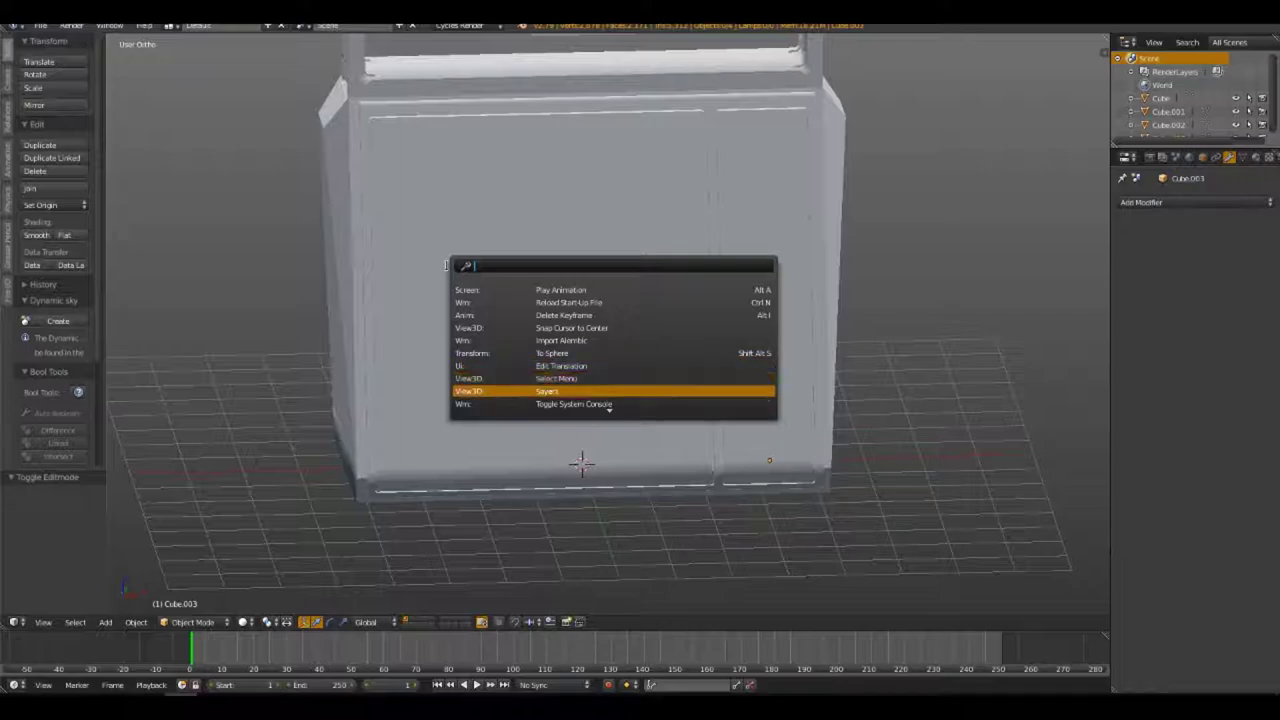
{"action": "key", "text": "Down"}
{"action": "key", "text": "Down"}
{"action": "key", "text": "Down"}
{"action": "key", "text": "Down"}
{"action": "key", "text": "Down"}
{"action": "key", "text": "Down"}
{"action": "key", "text": "Down"}
{"action": "key", "text": "Down"}
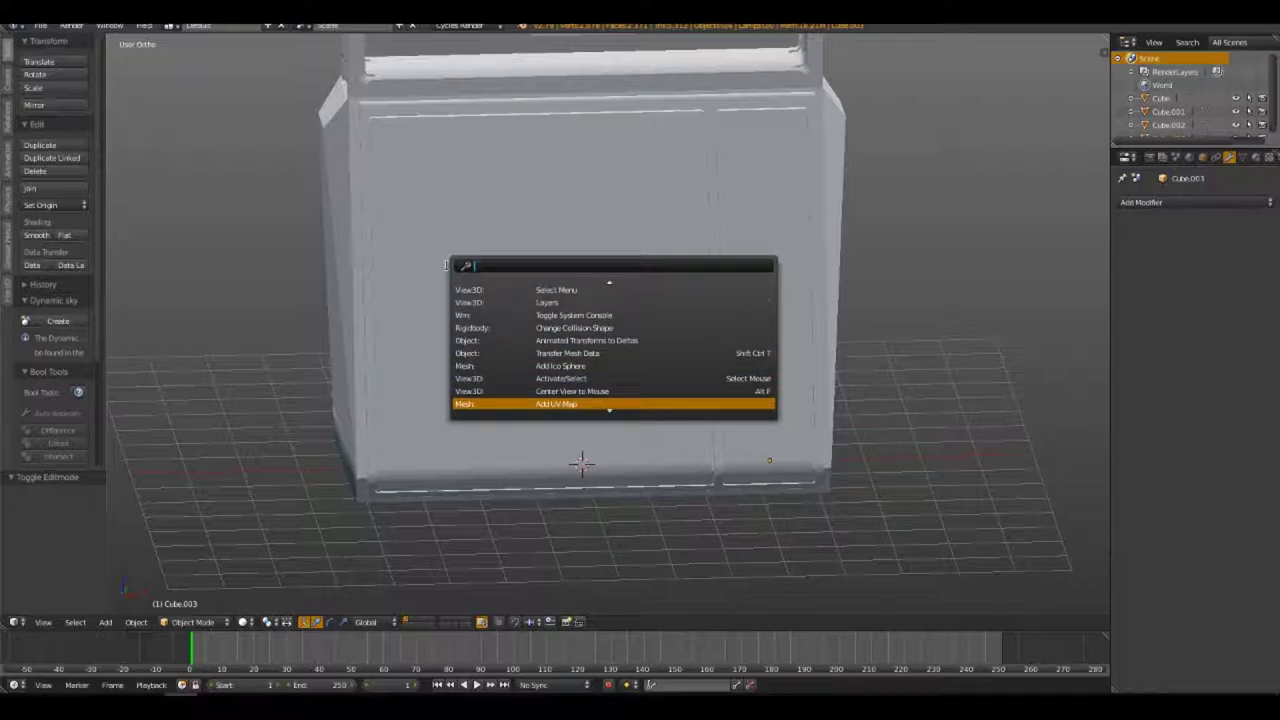
{"action": "key", "text": "Escape"}
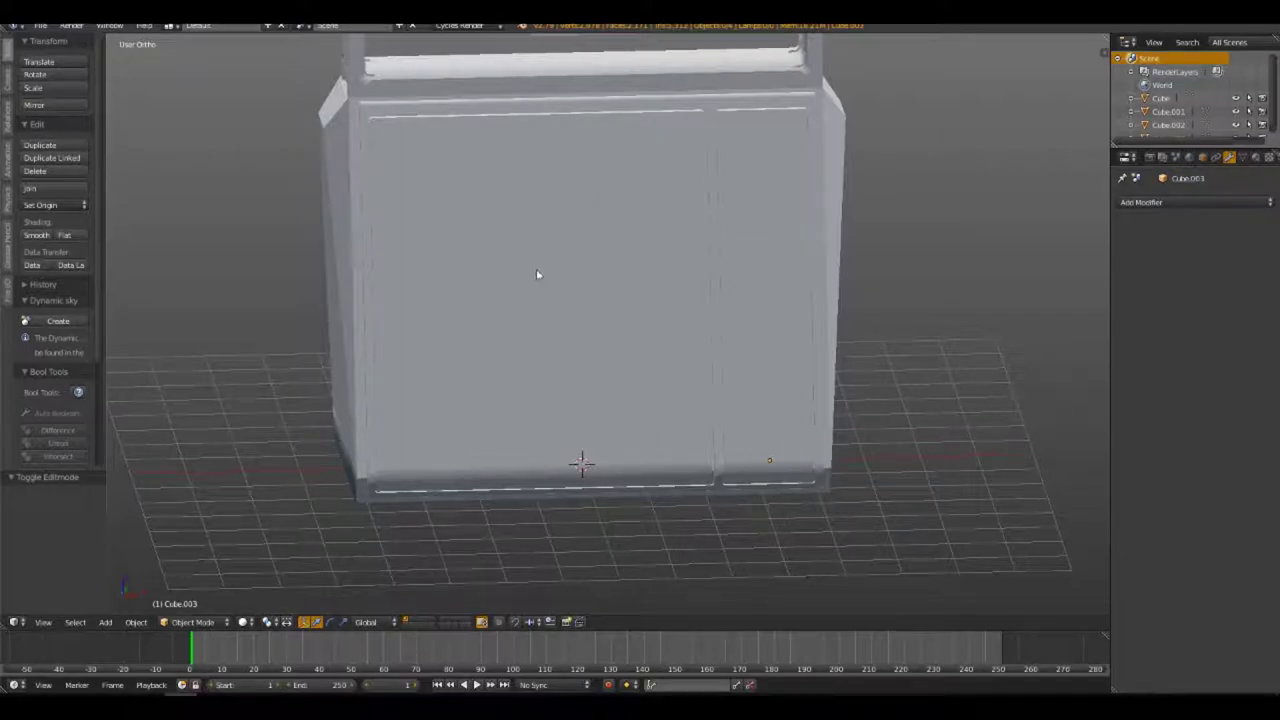
{"action": "key", "text": "shift+a"}
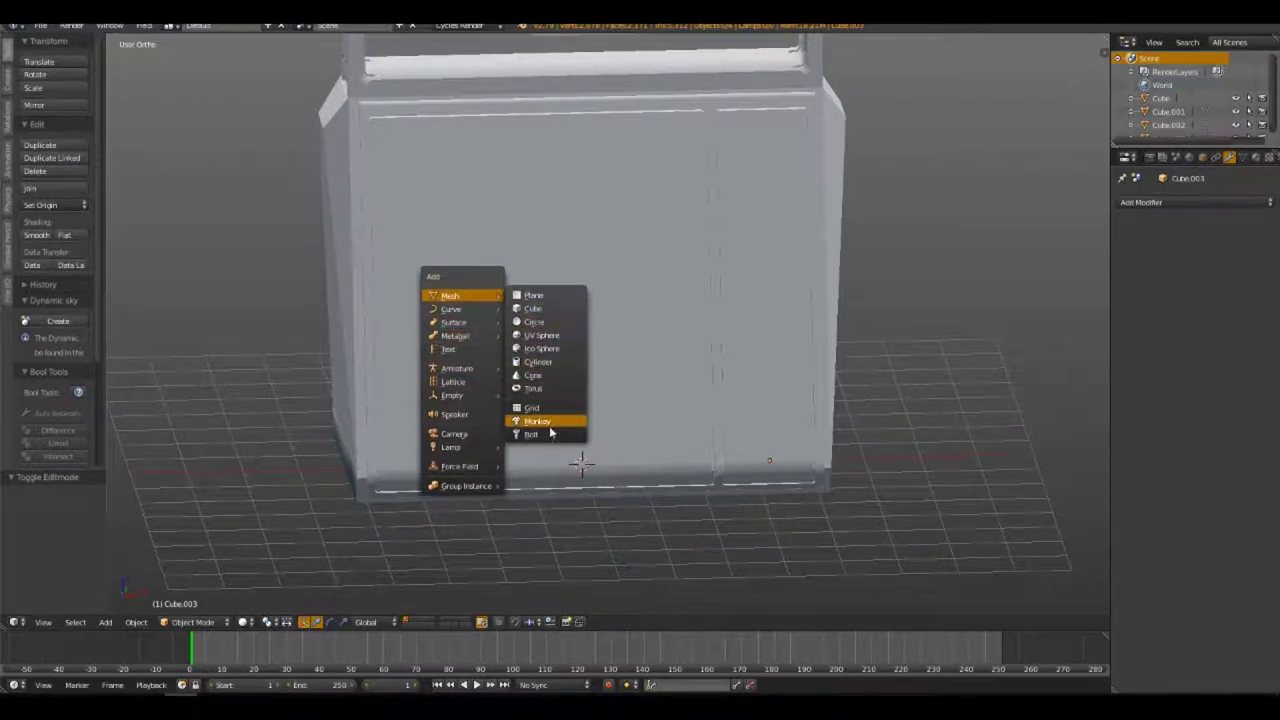
Add a hex Bolt mesh and centre it in a wireframe view
{"action": "left_click", "coordinate": [540, 435]}
{"action": "key", "text": "z"}
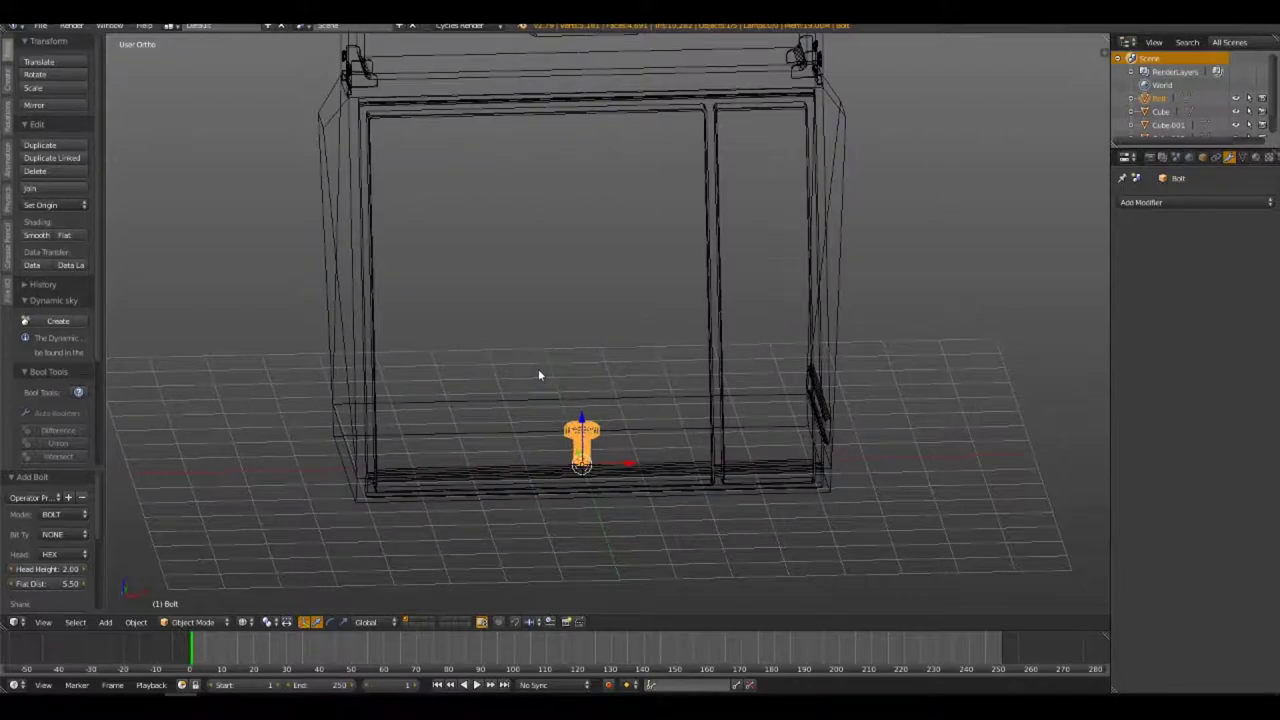
{"action": "middle_click_drag", "start_coordinate": [538, 369], "coordinate": [628, 404]}
{"action": "scroll", "coordinate": [450, 410], "scroll_direction": "up", "scroll_amount": 5}
{"action": "scroll", "coordinate": [803, 191], "scroll_direction": "down", "scroll_amount": 5}
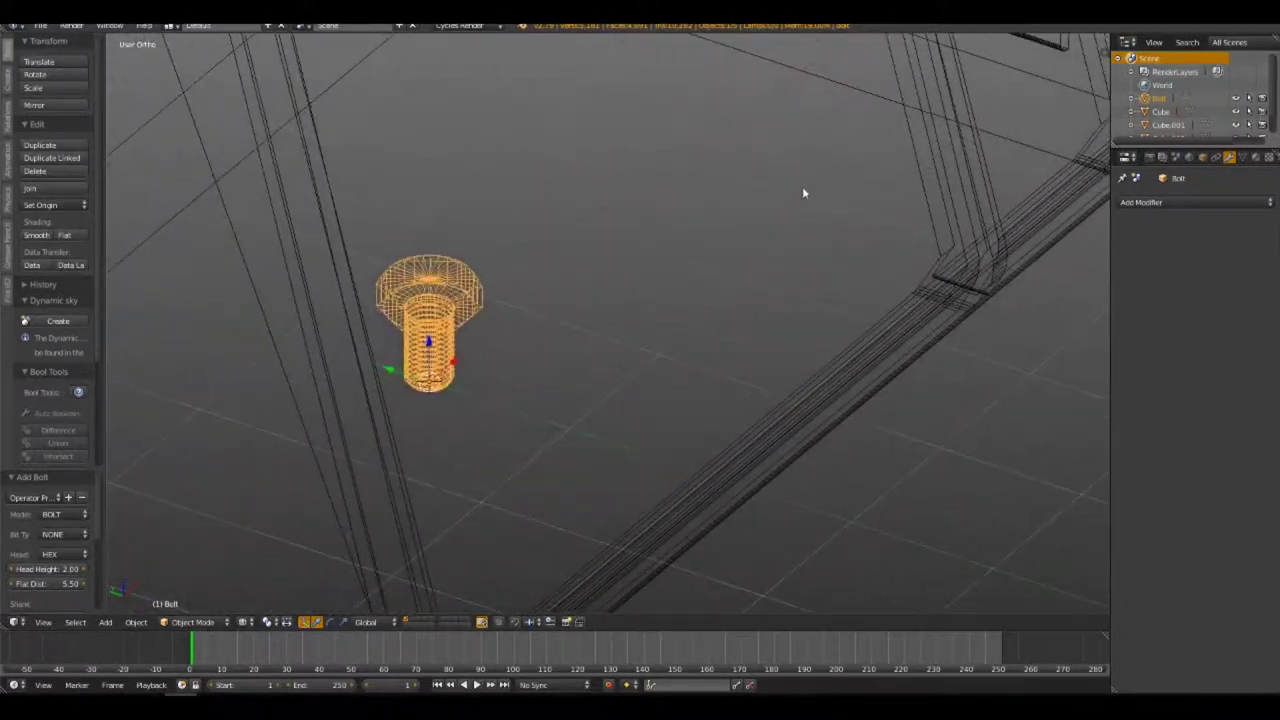
{"action": "scroll", "coordinate": [603, 397], "scroll_direction": "up", "scroll_amount": 1}
{"action": "scroll", "coordinate": [489, 349], "scroll_direction": "up", "scroll_amount": 1}
{"action": "scroll", "coordinate": [643, 295], "scroll_direction": "up", "scroll_amount": 2}
{"action": "middle_click_drag", "start_coordinate": [643, 295], "coordinate": [782, 280], "text": "shift"}
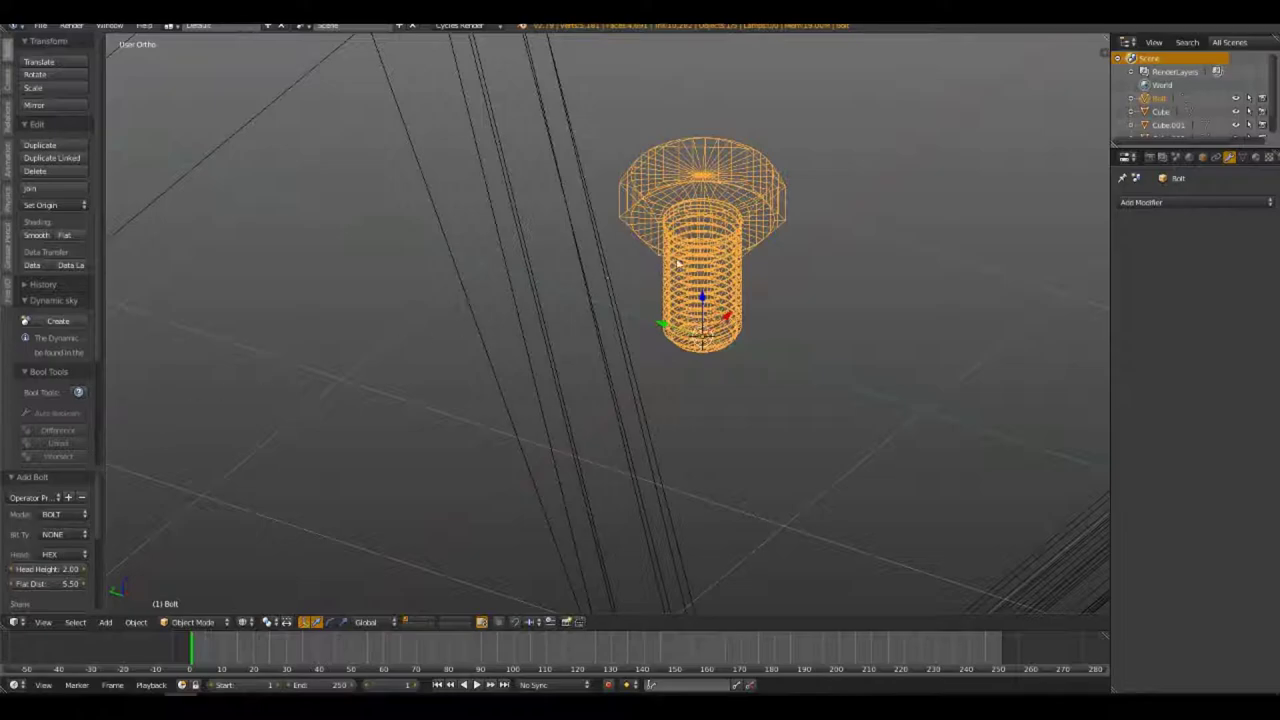
{"action": "scroll", "coordinate": [760, 240], "scroll_direction": "down", "scroll_amount": 2}
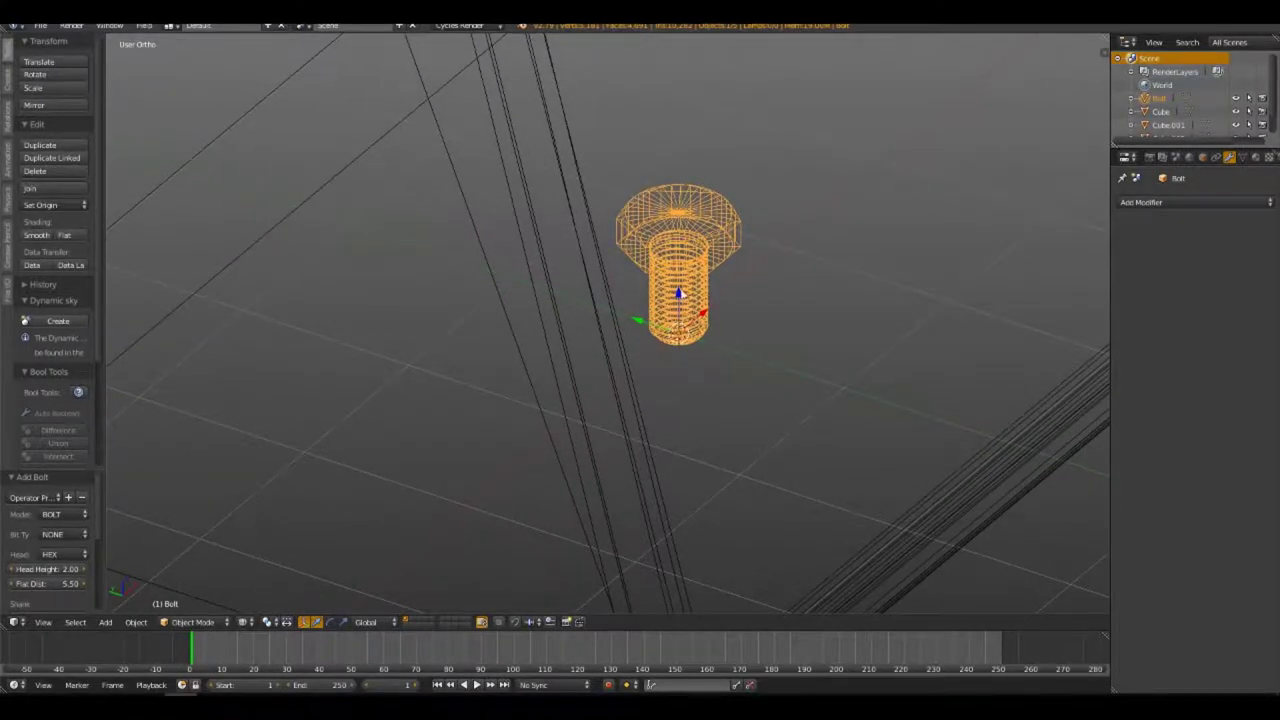
{"action": "middle_click_drag", "start_coordinate": [756, 257], "coordinate": [703, 272]}
{"action": "scroll", "coordinate": [724, 264], "scroll_direction": "up", "scroll_amount": 2}
Enter Edit Mode on the bolt and line up a straight front wireframe view
{"action": "key", "text": "Tab"}
{"action": "key", "text": "KP_1"}
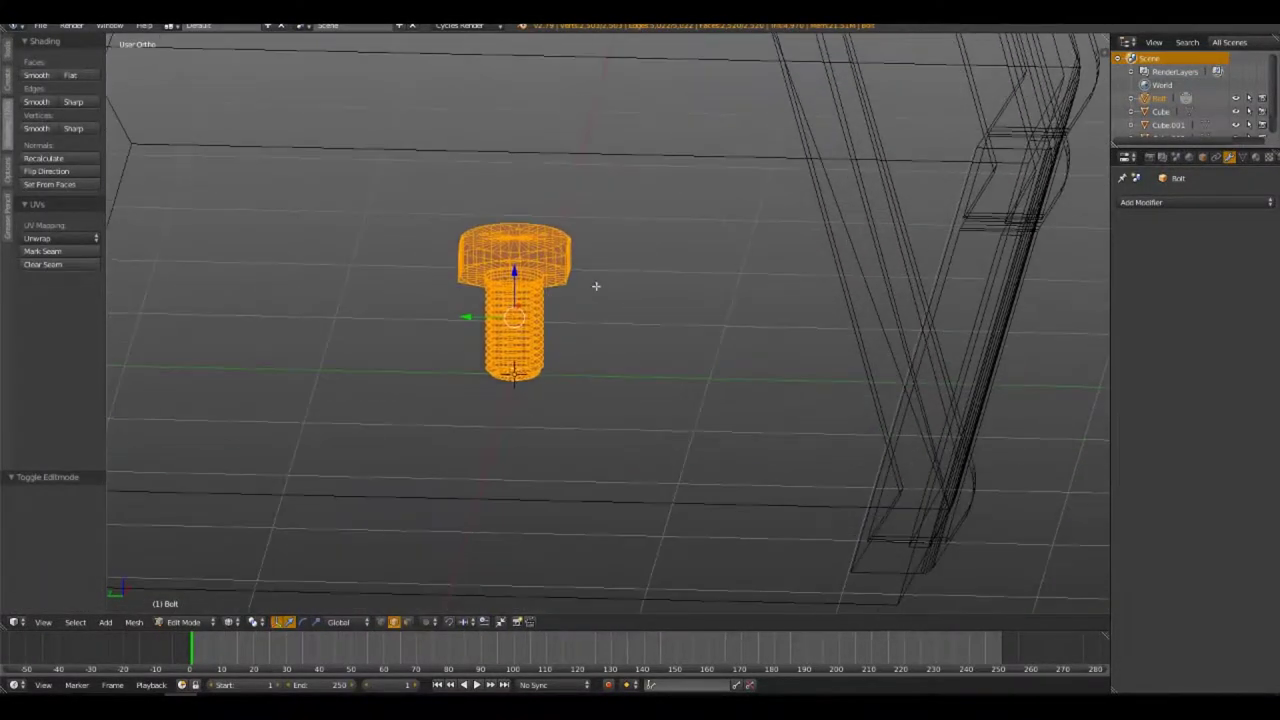
{"action": "scroll", "coordinate": [592, 280], "scroll_direction": "up", "scroll_amount": 3}
{"action": "scroll", "coordinate": [600, 272], "scroll_direction": "up", "scroll_amount": 2}
{"action": "scroll", "coordinate": [612, 271], "scroll_direction": "down", "scroll_amount": 5}
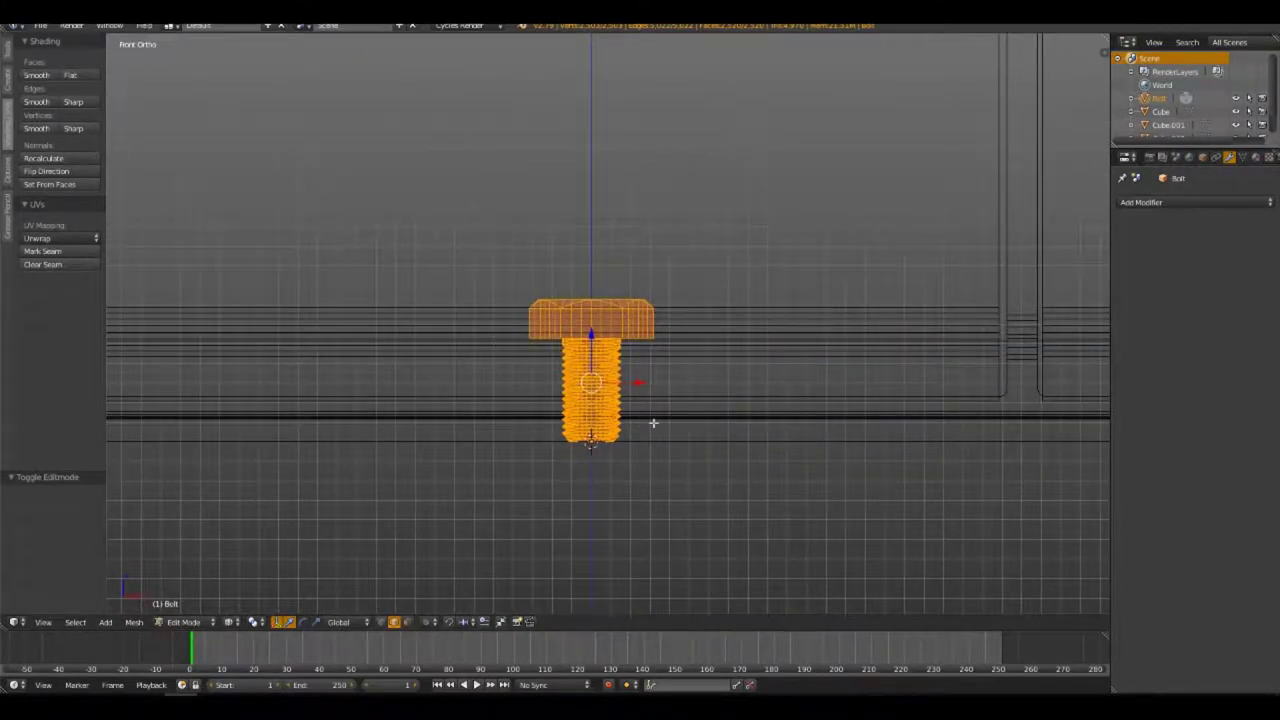
{"action": "key", "text": "z"}
{"action": "middle_click_drag", "start_coordinate": [654, 443], "coordinate": [634, 342], "text": "shift"}
{"action": "key", "text": "z"}
{"action": "scroll", "coordinate": [592, 404], "scroll_direction": "up", "scroll_amount": 4}
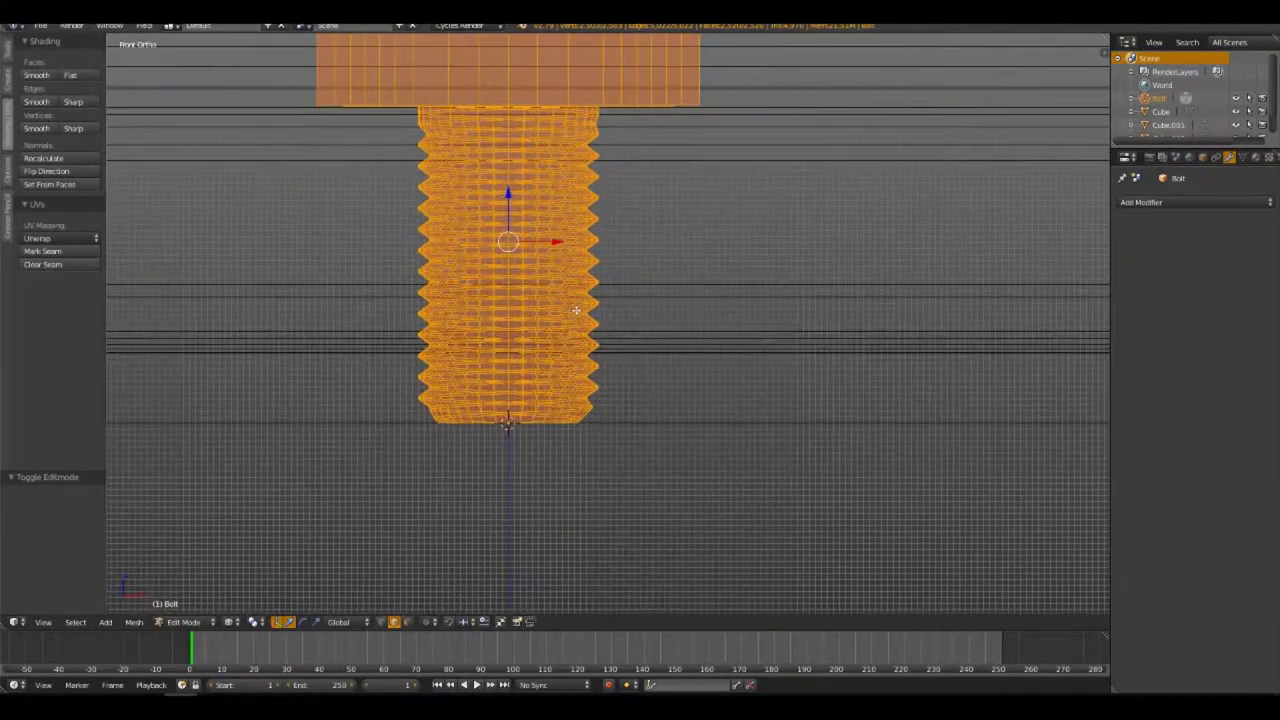
{"action": "scroll", "coordinate": [507, 425], "scroll_direction": "down", "scroll_amount": 2}
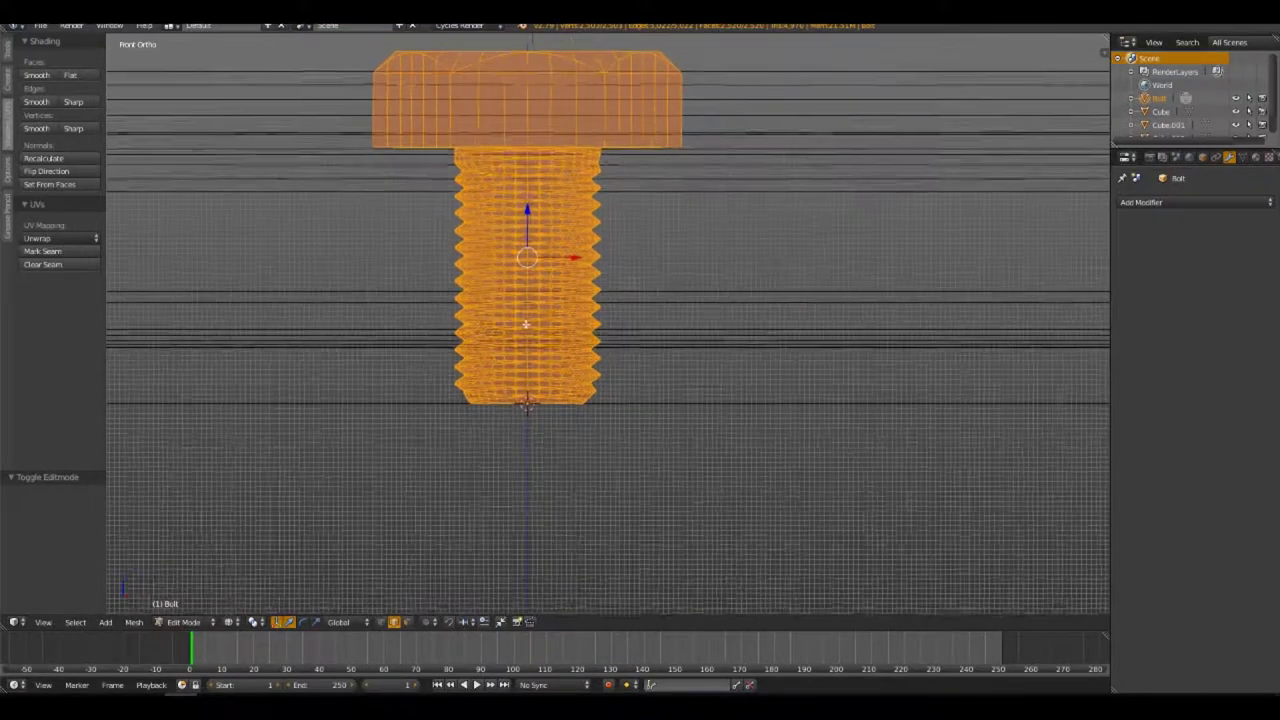
{"action": "scroll", "coordinate": [535, 395], "scroll_direction": "down", "scroll_amount": 1}
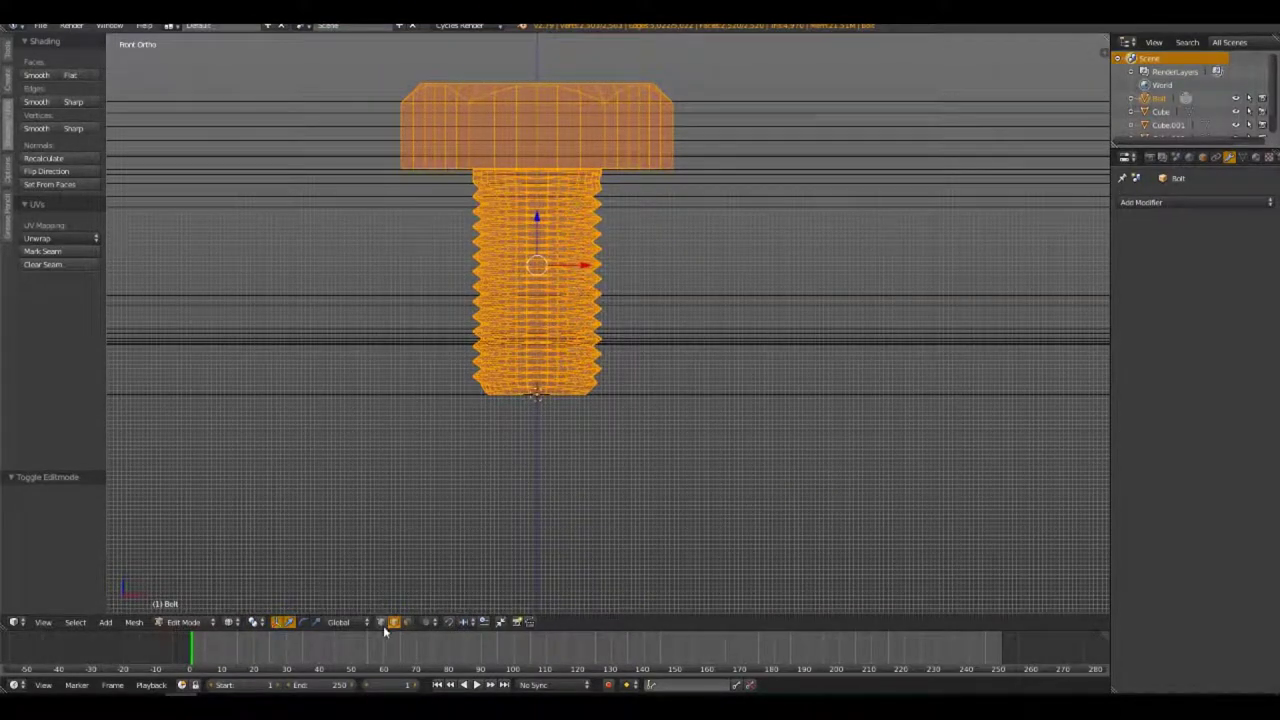
Delete the bolt's threaded shaft and the hex head's bottom vertices
{"action": "key", "text": "a"}
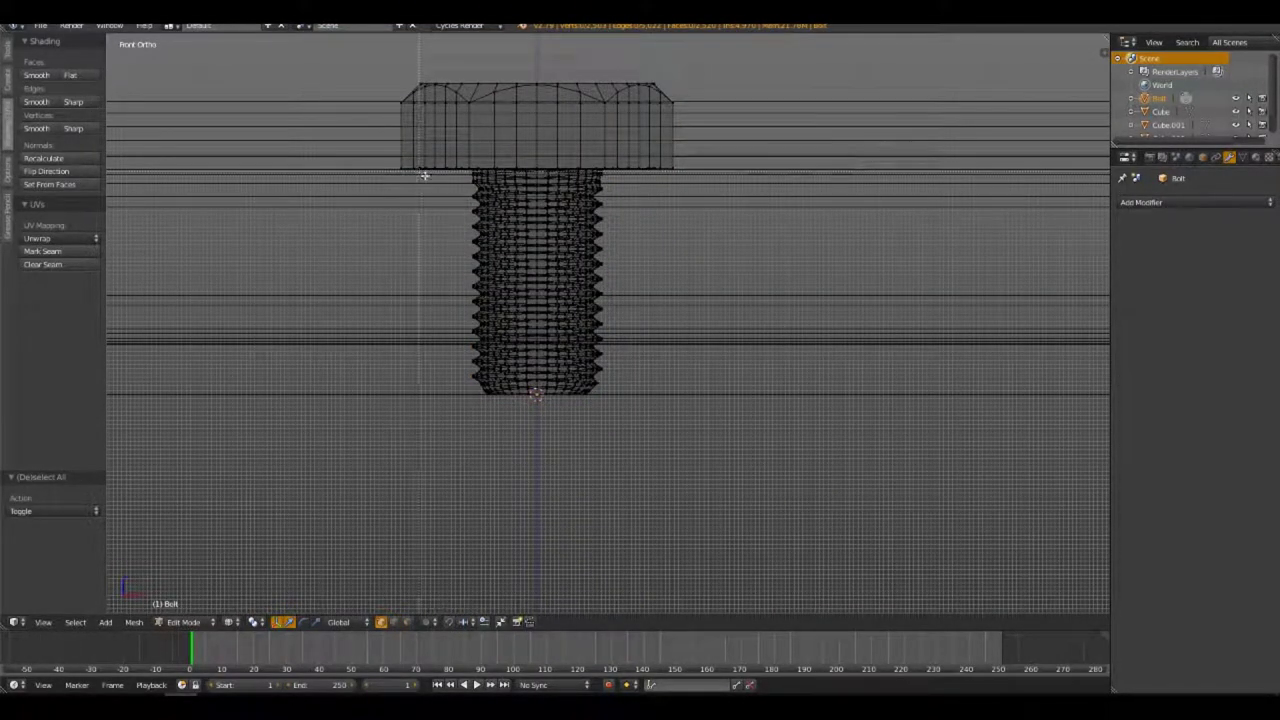
{"action": "key", "text": "b"}
{"action": "left_click_drag", "start_coordinate": [424, 175], "coordinate": [724, 412]}
{"action": "key", "text": "x"}
{"action": "left_click", "coordinate": [734, 428]}
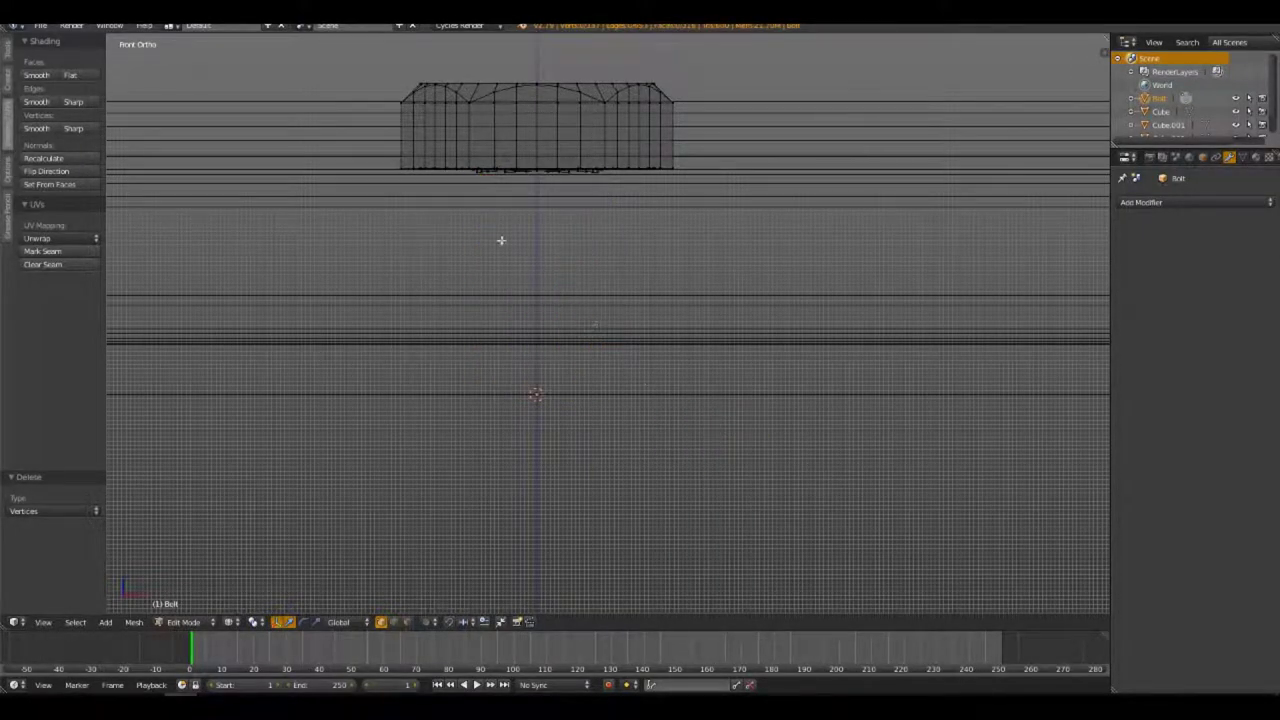
{"action": "middle_click_drag", "start_coordinate": [501, 240], "coordinate": [500, 229]}
{"action": "key", "text": "KP_1"}
{"action": "left_click_drag", "start_coordinate": [346, 143], "coordinate": [726, 246]}
{"action": "key", "text": "x"}
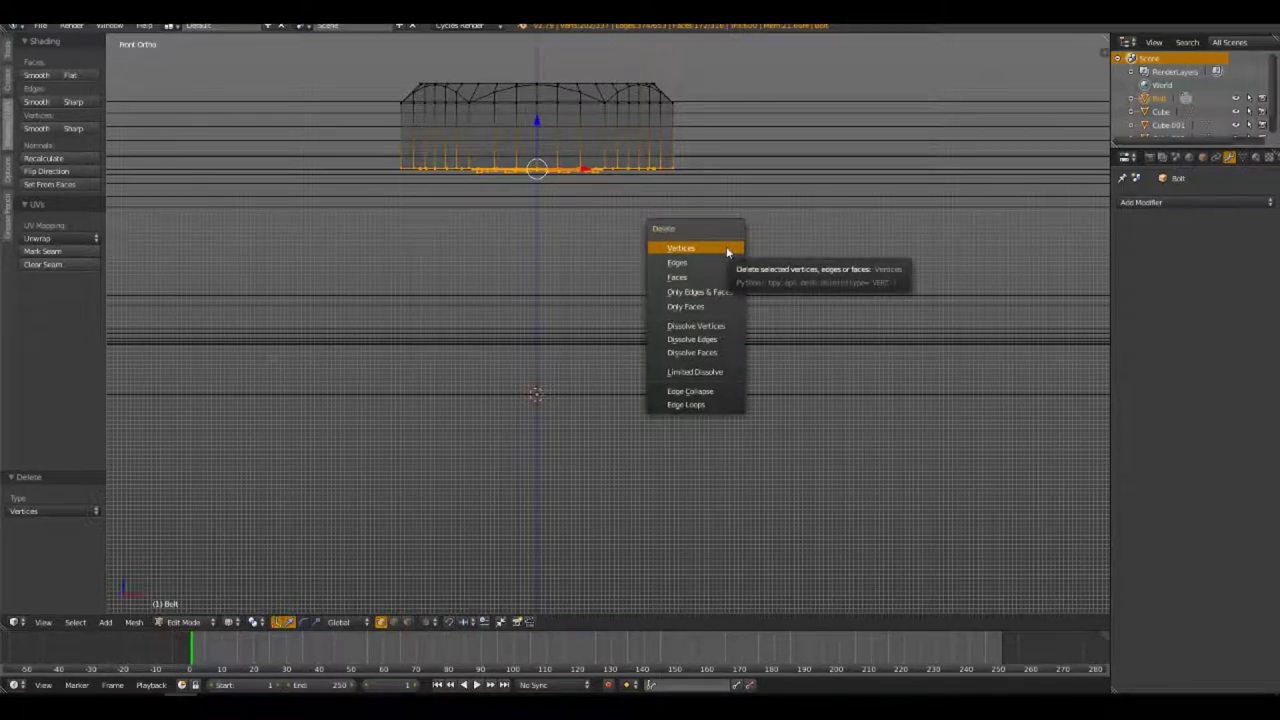
{"action": "left_click", "coordinate": [726, 246]}
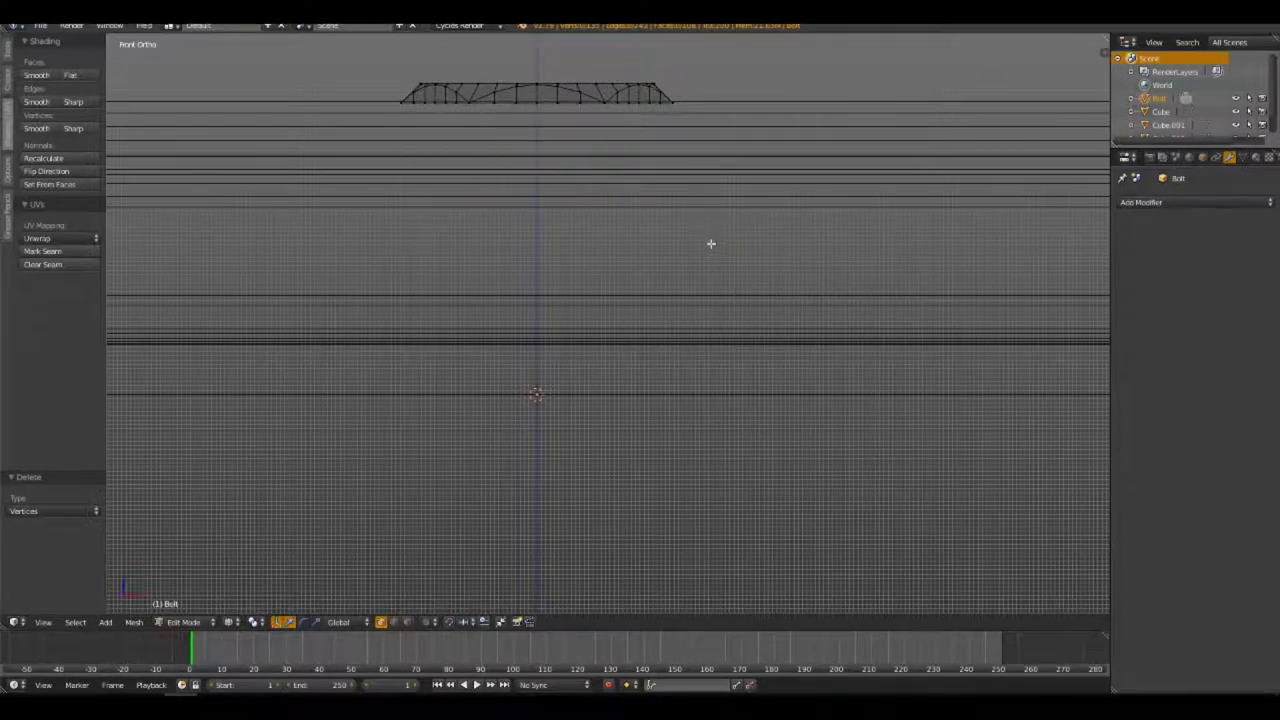
Extrude the head's bottom boundary loop straight down along Z
{"action": "right_click", "coordinate": [457, 103], "text": "alt"}
{"action": "key", "text": "e"}
{"action": "key", "text": "z"}
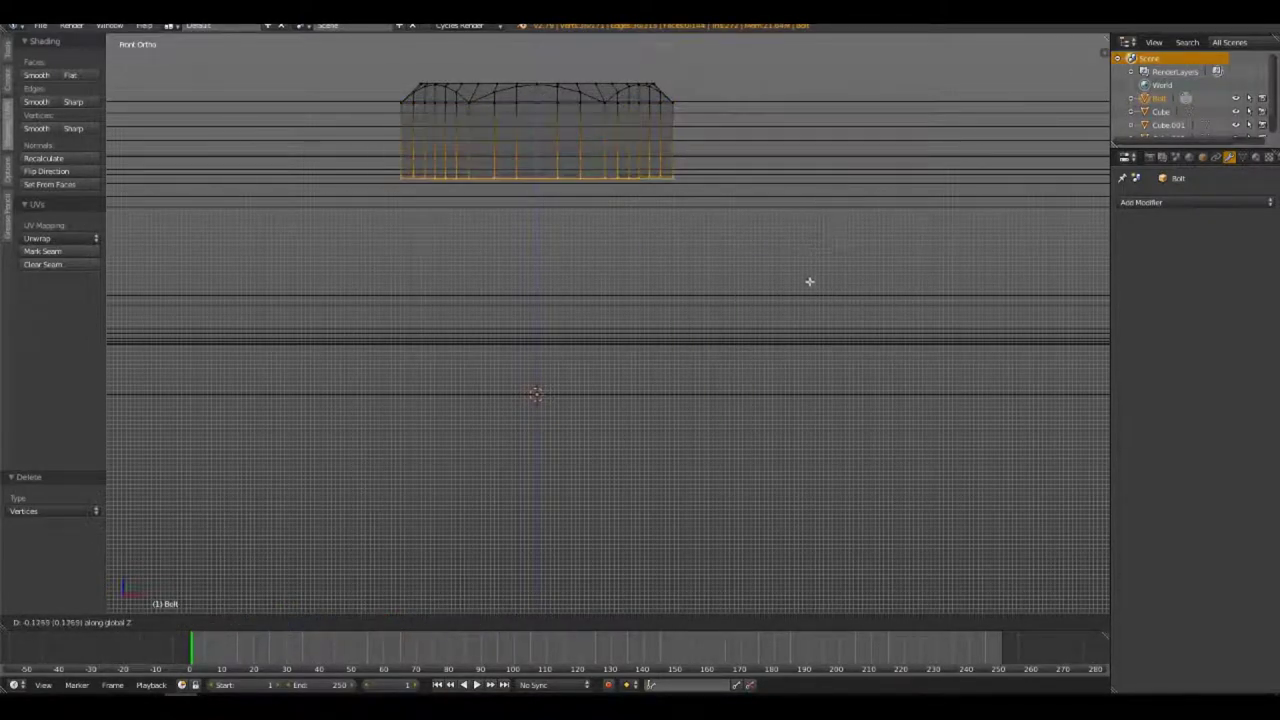
{"action": "left_click", "coordinate": [808, 329]}
{"action": "mouse_move", "coordinate": [774, 240]}
{"action": "middle_mouse_down"}
{"action": "mouse_move", "coordinate": [743, 260]}
{"action": "mouse_move", "coordinate": [689, 253]}
{"action": "mouse_move", "coordinate": [814, 266]}
{"action": "middle_mouse_up"}
Back in Object Mode, move the bolt on the ground plane to the front base and rescale its height
{"action": "scroll", "coordinate": [643, 371], "scroll_direction": "down", "scroll_amount": 5}
{"action": "key", "text": "Tab"}
{"action": "middle_click_drag", "start_coordinate": [657, 314], "coordinate": [612, 297]}
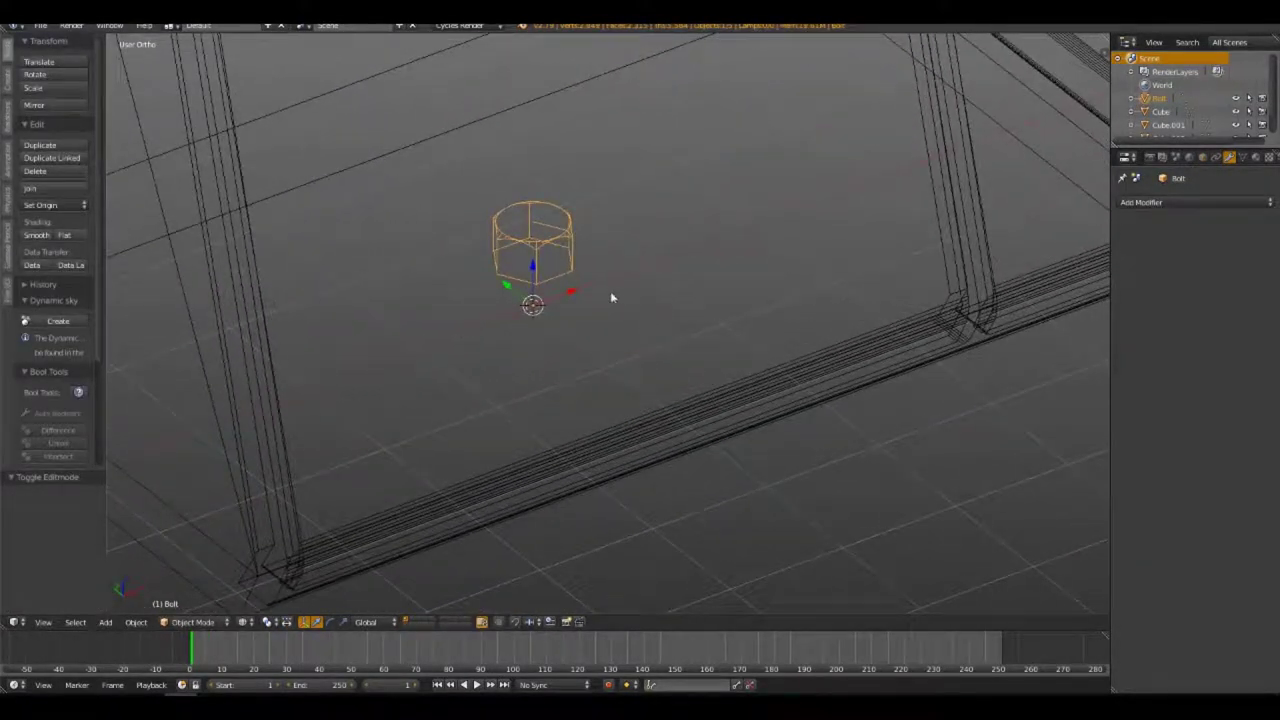
{"action": "key", "text": "g"}
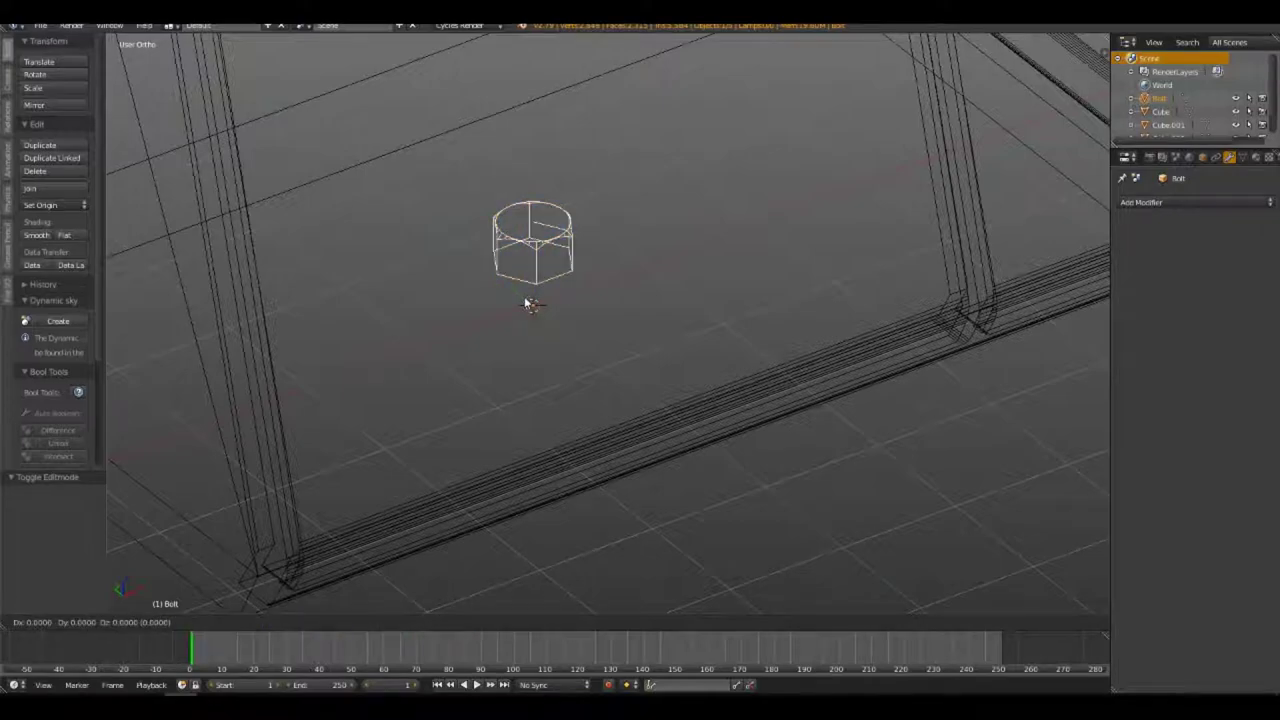
{"action": "key", "text": "shift+z"}
{"action": "scroll", "coordinate": [786, 283], "scroll_direction": "down", "scroll_amount": 5}
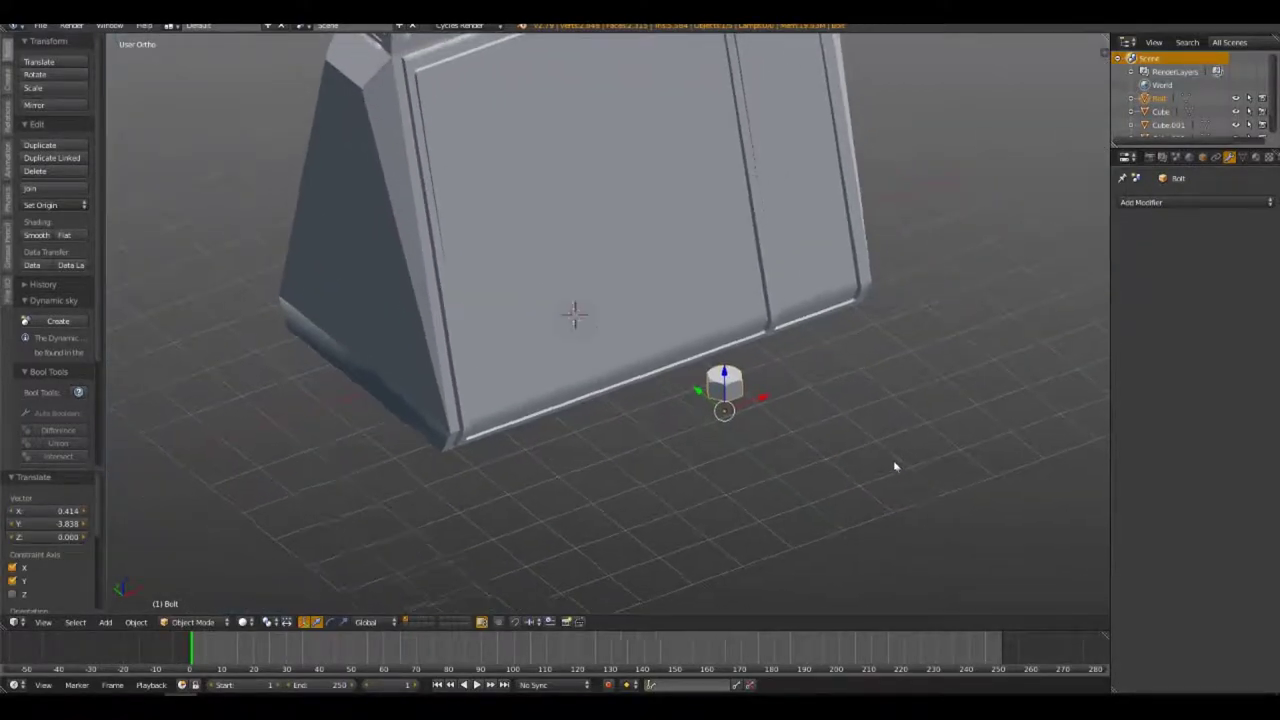
{"action": "middle_click_drag", "start_coordinate": [894, 466], "coordinate": [848, 434]}
{"action": "key", "text": "s"}
{"action": "key", "text": "z"}
{"action": "left_click", "coordinate": [769, 404]}
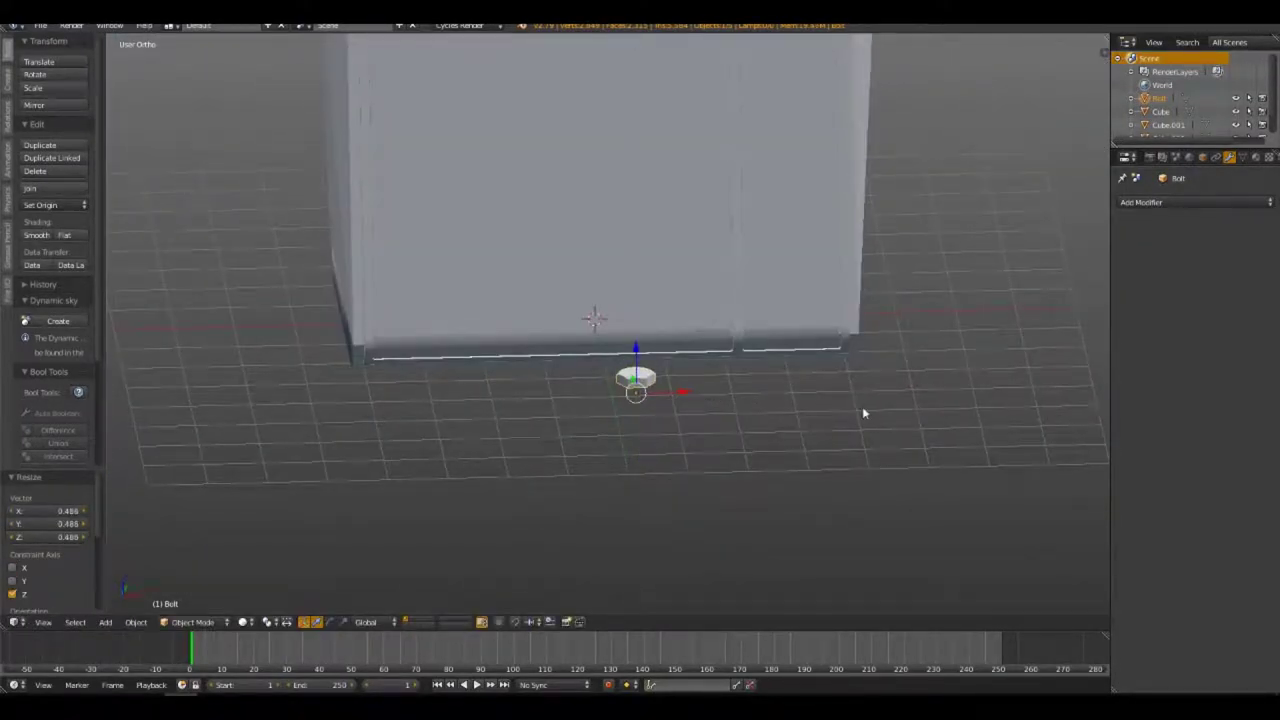
Stretch the bolt taller along Z, then shrink it uniformly to 0.587
{"action": "middle_click_drag", "start_coordinate": [746, 409], "coordinate": [829, 443]}
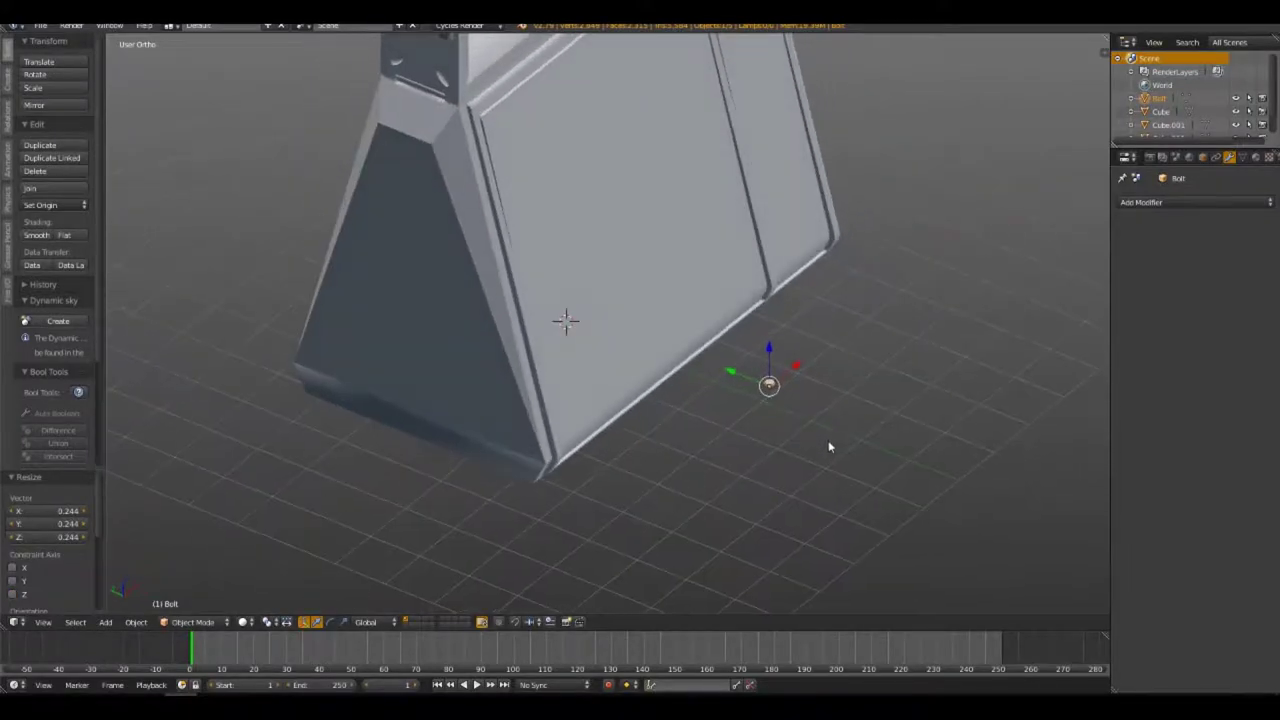
{"action": "scroll", "coordinate": [832, 400], "scroll_direction": "up", "scroll_amount": 3}
{"action": "middle_click_drag", "start_coordinate": [834, 369], "coordinate": [676, 318], "text": "shift"}
{"action": "key", "text": "s"}
{"action": "key", "text": "z"}
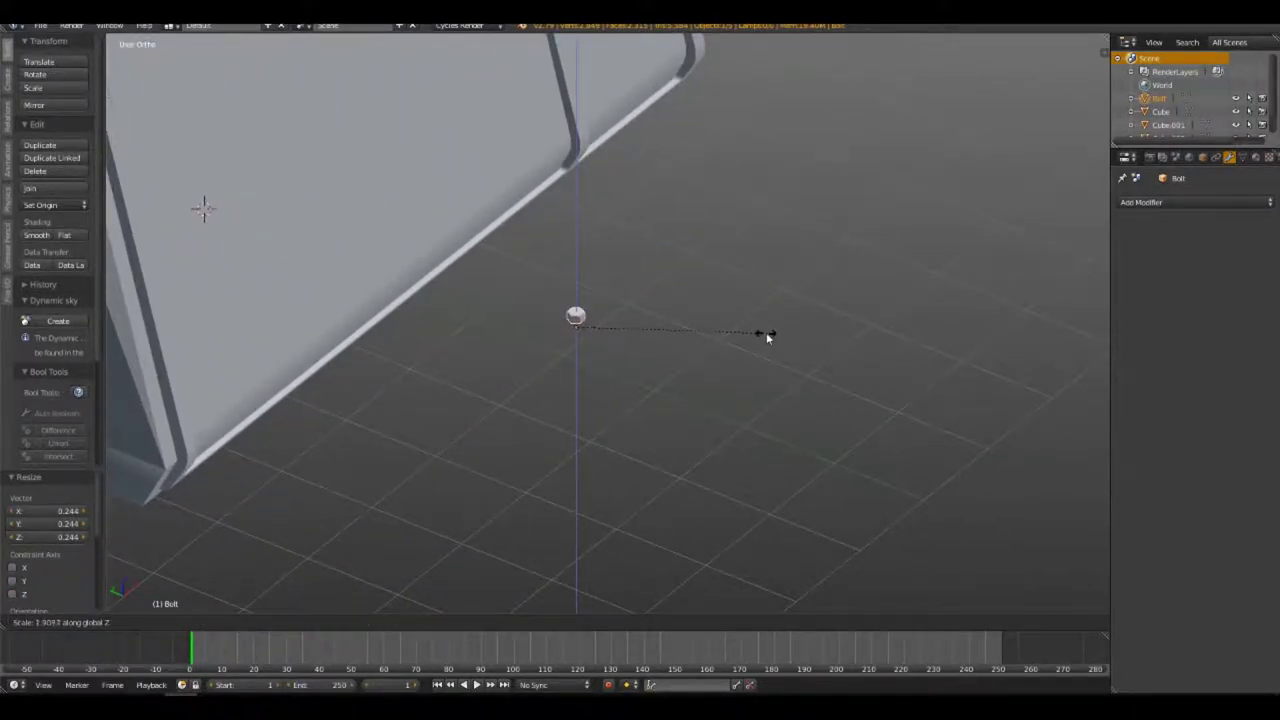
{"action": "left_click", "coordinate": [766, 332]}
{"action": "scroll", "coordinate": [645, 290], "scroll_direction": "up", "scroll_amount": 8}
{"action": "key", "text": "s"}
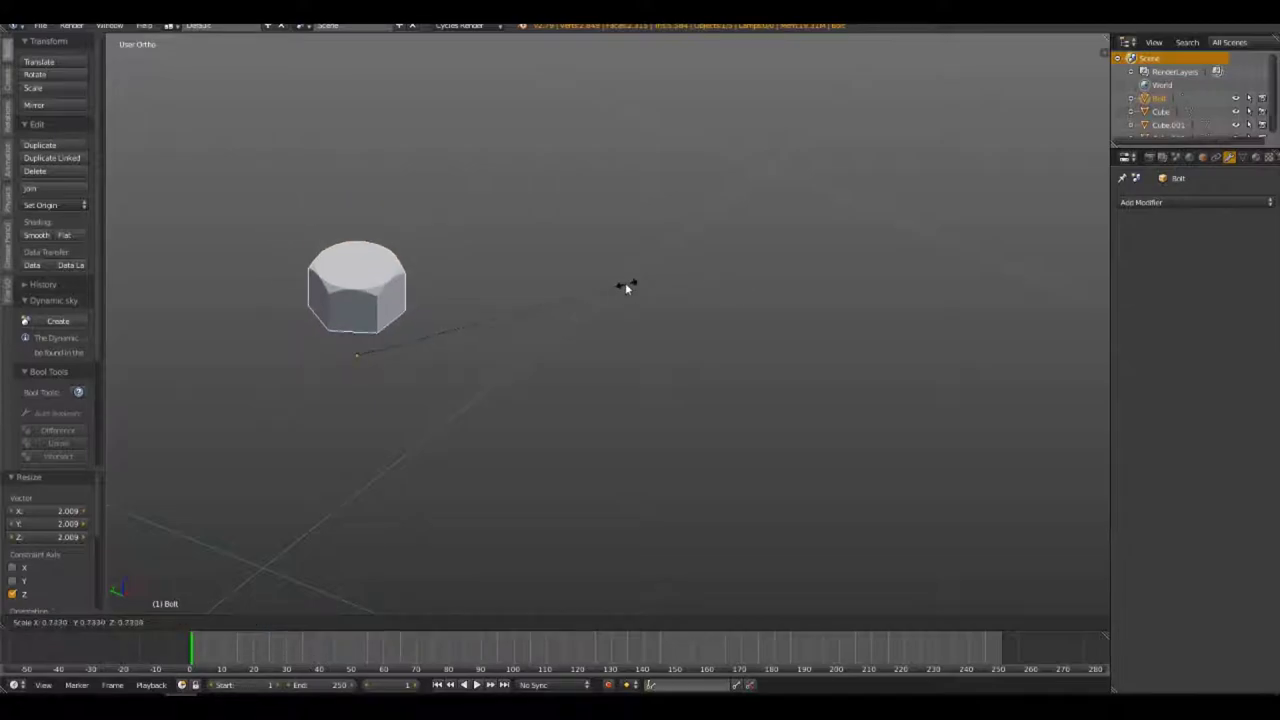
{"action": "left_click", "coordinate": [569, 294]}
{"action": "scroll", "coordinate": [590, 391], "scroll_direction": "down", "scroll_amount": 5}
{"action": "scroll", "coordinate": [502, 454], "scroll_direction": "up", "scroll_amount": 3}
{"action": "mouse_move", "coordinate": [502, 454]}
{"action": "middle_mouse_down"}
{"action": "mouse_move", "coordinate": [623, 346]}
{"action": "mouse_move", "coordinate": [543, 231]}
{"action": "mouse_move", "coordinate": [574, 320]}
{"action": "mouse_move", "coordinate": [567, 358]}
{"action": "mouse_move", "coordinate": [606, 360]}
{"action": "mouse_move", "coordinate": [569, 263]}
{"action": "middle_mouse_up"}
Duplicate front panel Cube.002, scale the copy to 0.311, and move it along Y before the base
{"action": "right_click", "coordinate": [569, 263]}
{"action": "scroll", "coordinate": [753, 214], "scroll_direction": "down", "scroll_amount": 5}
{"action": "scroll", "coordinate": [737, 275], "scroll_direction": "down", "scroll_amount": 1}
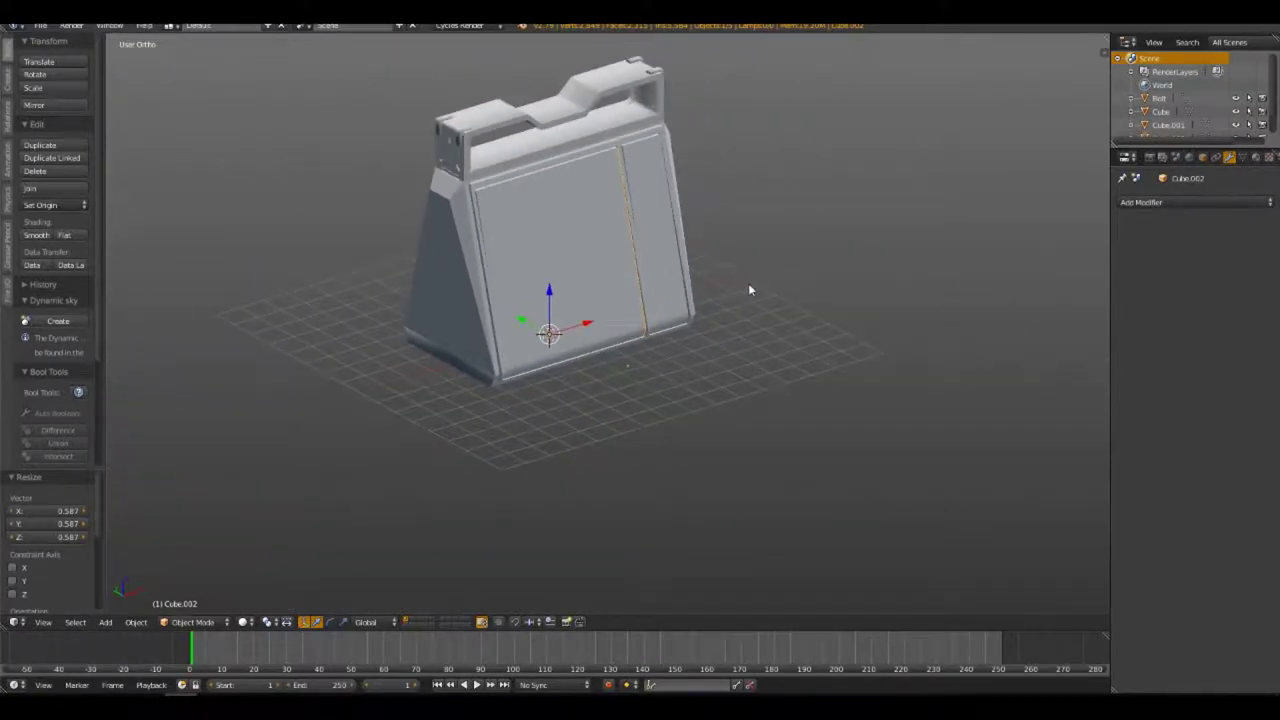
{"action": "key", "text": "shift+d"}
{"action": "right_click", "coordinate": [748, 283]}
{"action": "key", "text": "s"}
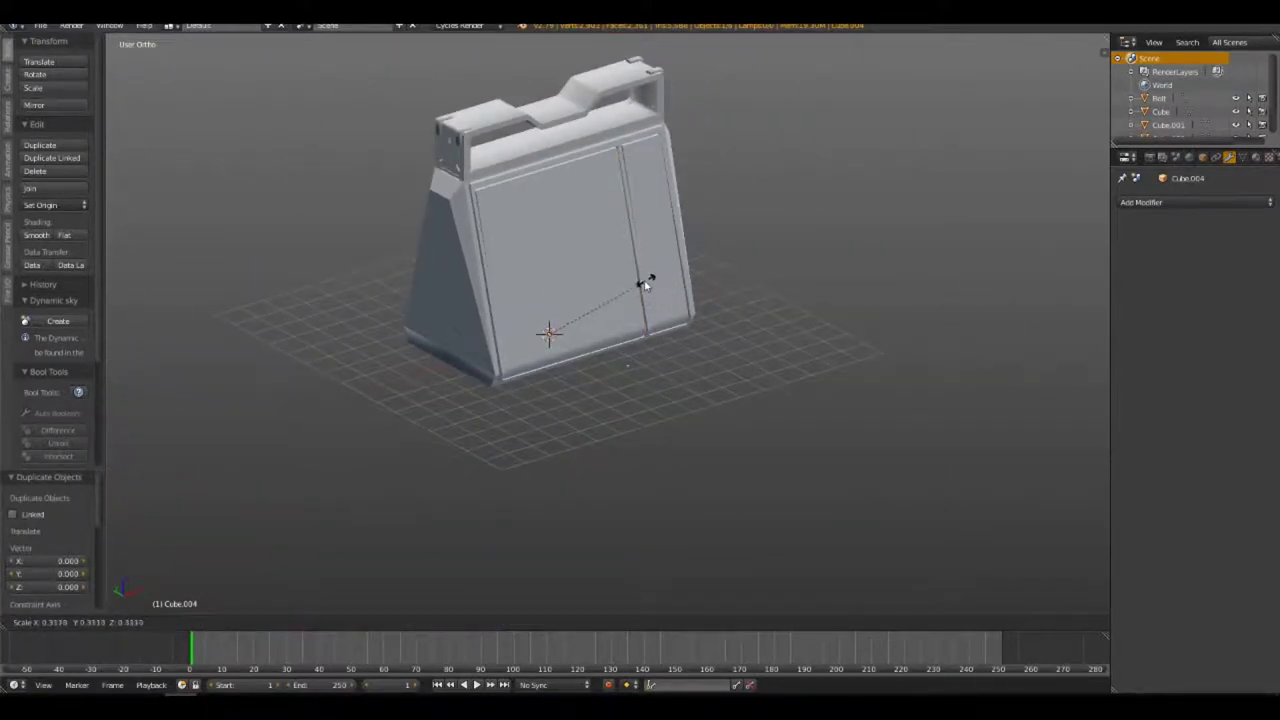
{"action": "left_click", "coordinate": [608, 295]}
{"action": "key", "text": "g"}
{"action": "key", "text": "y"}
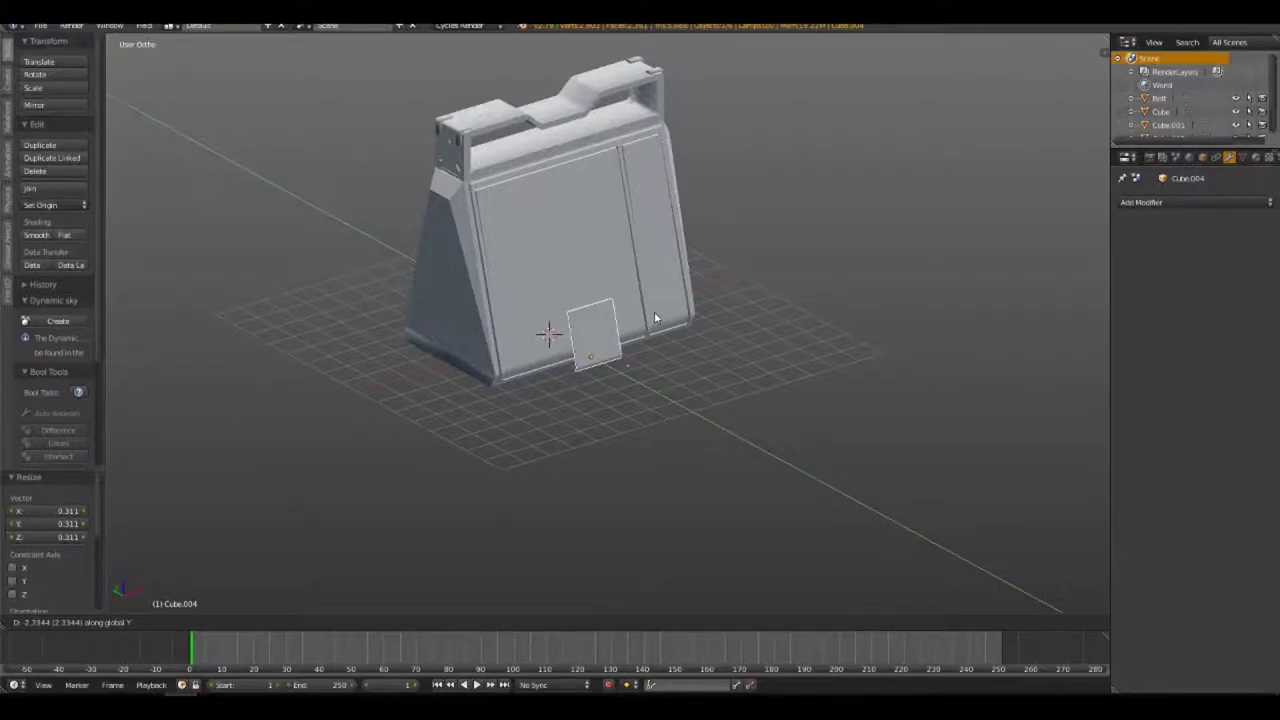
{"action": "left_click", "coordinate": [654, 311]}
{"action": "scroll", "coordinate": [660, 315], "scroll_direction": "up", "scroll_amount": 3}
{"action": "scroll", "coordinate": [669, 320], "scroll_direction": "up", "scroll_amount": 2}
{"action": "mouse_move", "coordinate": [670, 321]}
{"action": "middle_mouse_down"}
{"action": "mouse_move", "coordinate": [580, 363]}
{"action": "mouse_move", "coordinate": [584, 320]}
{"action": "mouse_move", "coordinate": [663, 320]}
{"action": "middle_mouse_up"}
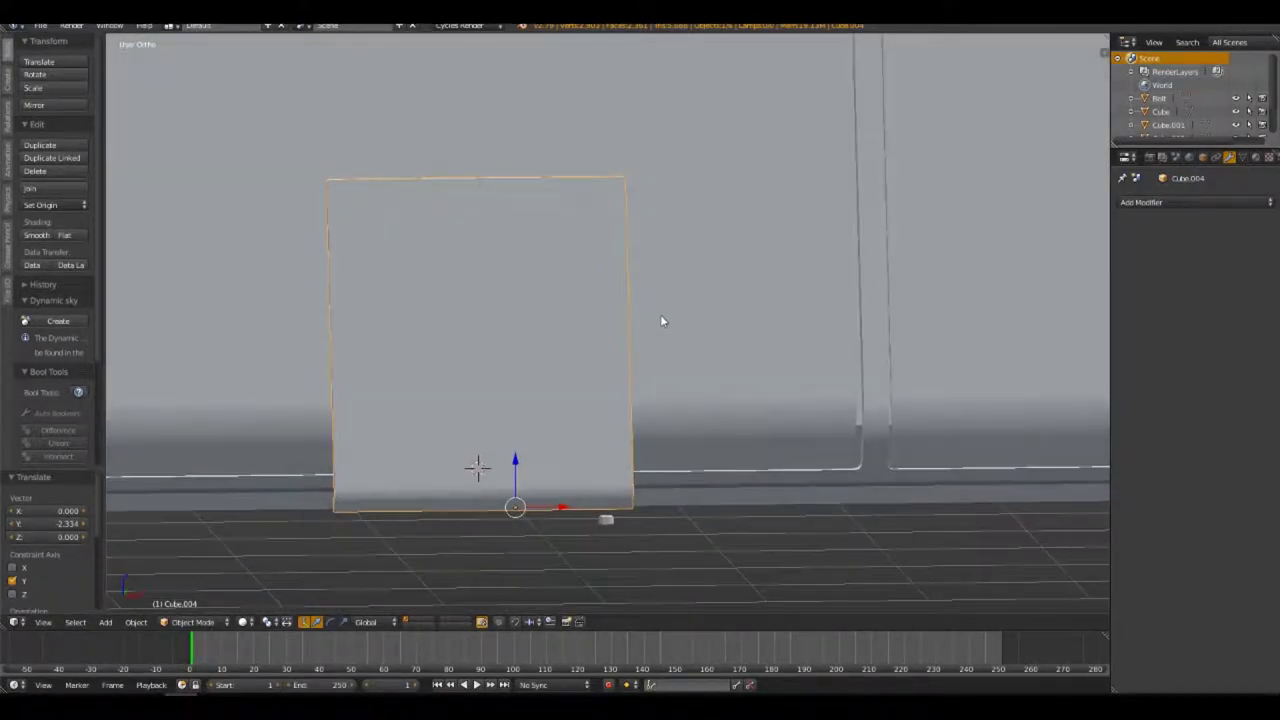
Enter Edit Mode on Cube.004, toggle the selection, and cancel a trial loop cut
{"action": "key", "text": "Tab"}
{"action": "key", "text": "a"}
{"action": "key", "text": "ctrl+r"}
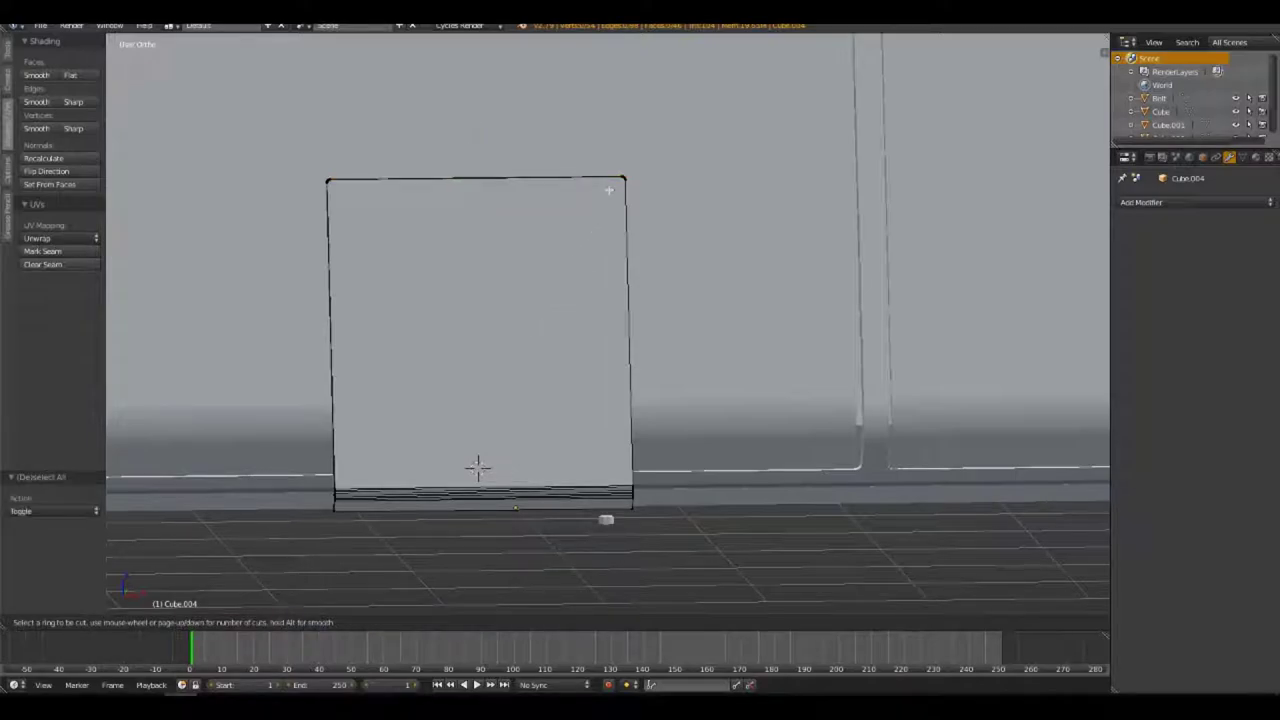
{"action": "key", "text": "Escape"}
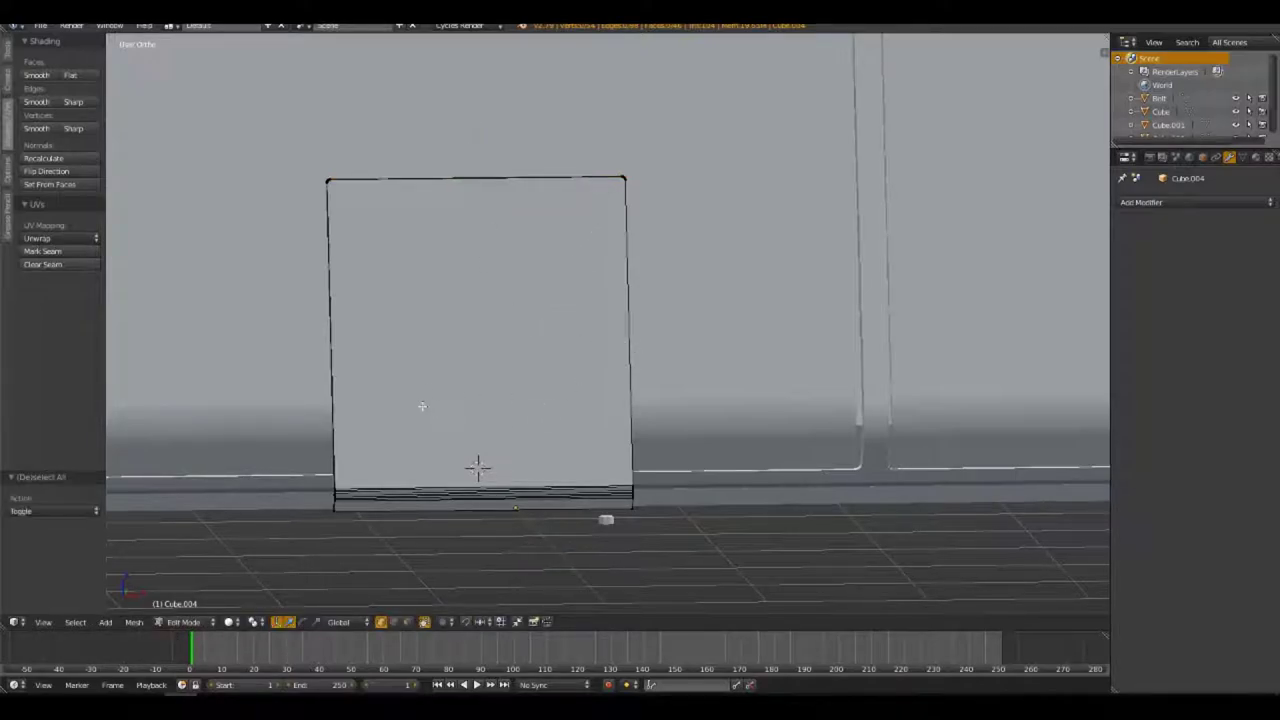
Delete the panel copy's faces, including the leftover face
{"action": "key", "text": "a"}
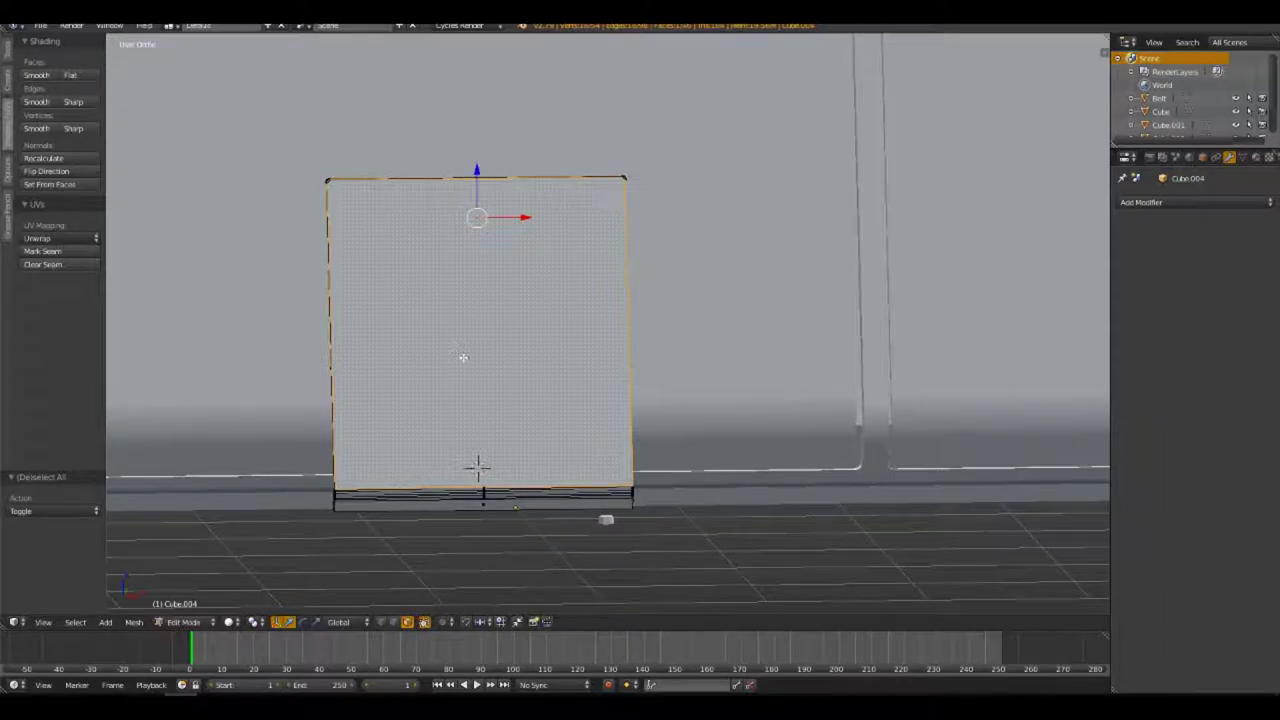
{"action": "key", "text": "x"}
{"action": "left_click", "coordinate": [439, 378]}
{"action": "right_click", "coordinate": [460, 337]}
{"action": "key", "text": "x"}
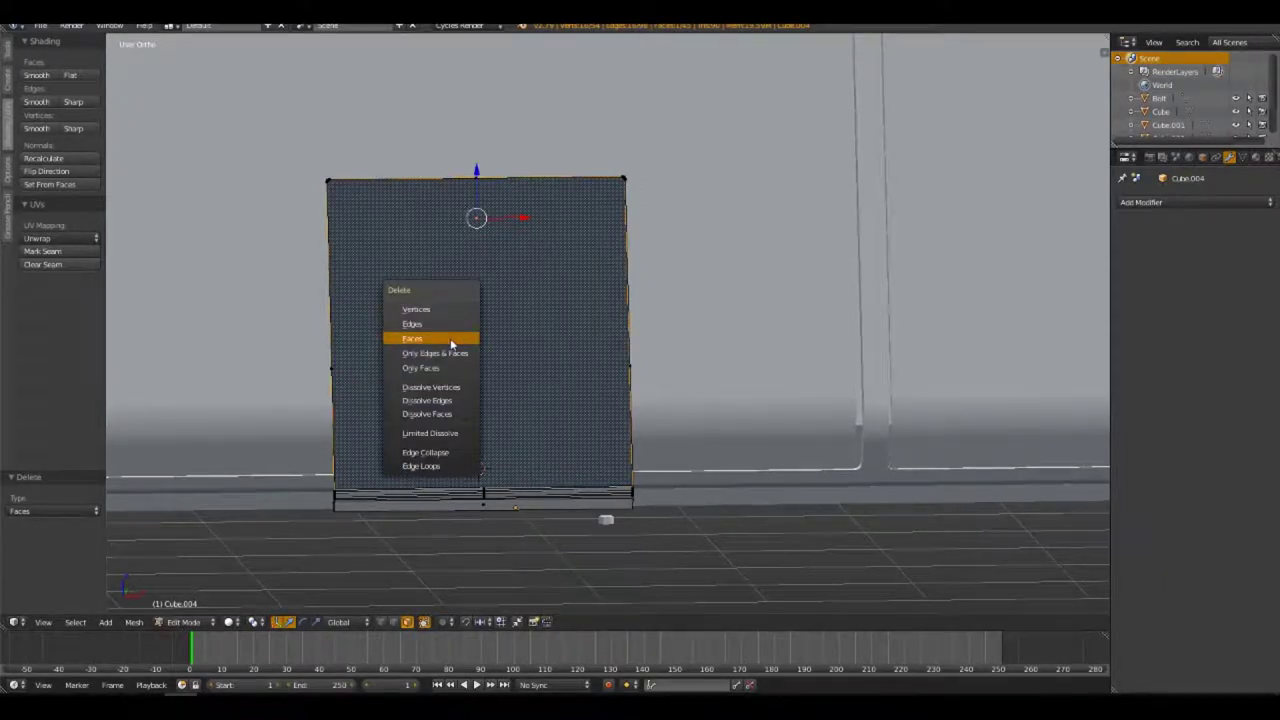
{"action": "left_click", "coordinate": [451, 344]}
Scale the remaining mesh along X into one thin vertical strip
{"action": "middle_click_drag", "start_coordinate": [431, 426], "coordinate": [487, 460]}
{"action": "mouse_move", "coordinate": [513, 558]}
{"action": "middle_mouse_down"}
{"action": "mouse_move", "coordinate": [595, 401]}
{"action": "mouse_move", "coordinate": [595, 376]}
{"action": "mouse_move", "coordinate": [632, 396]}
{"action": "mouse_move", "coordinate": [615, 393]}
{"action": "middle_mouse_up"}
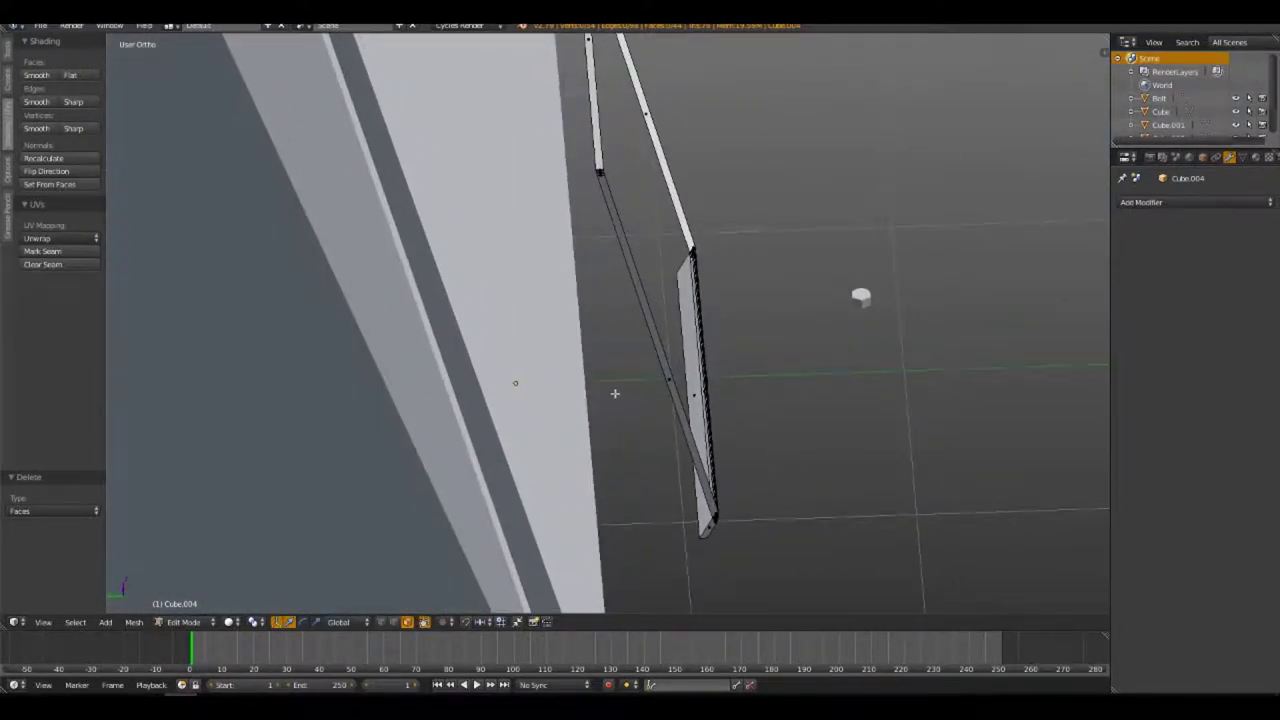
{"action": "right_click", "coordinate": [697, 400]}
{"action": "mouse_move", "coordinate": [697, 400]}
{"action": "middle_mouse_down"}
{"action": "mouse_move", "coordinate": [801, 409]}
{"action": "mouse_move", "coordinate": [669, 397]}
{"action": "middle_mouse_up"}
{"action": "key", "text": "a"}
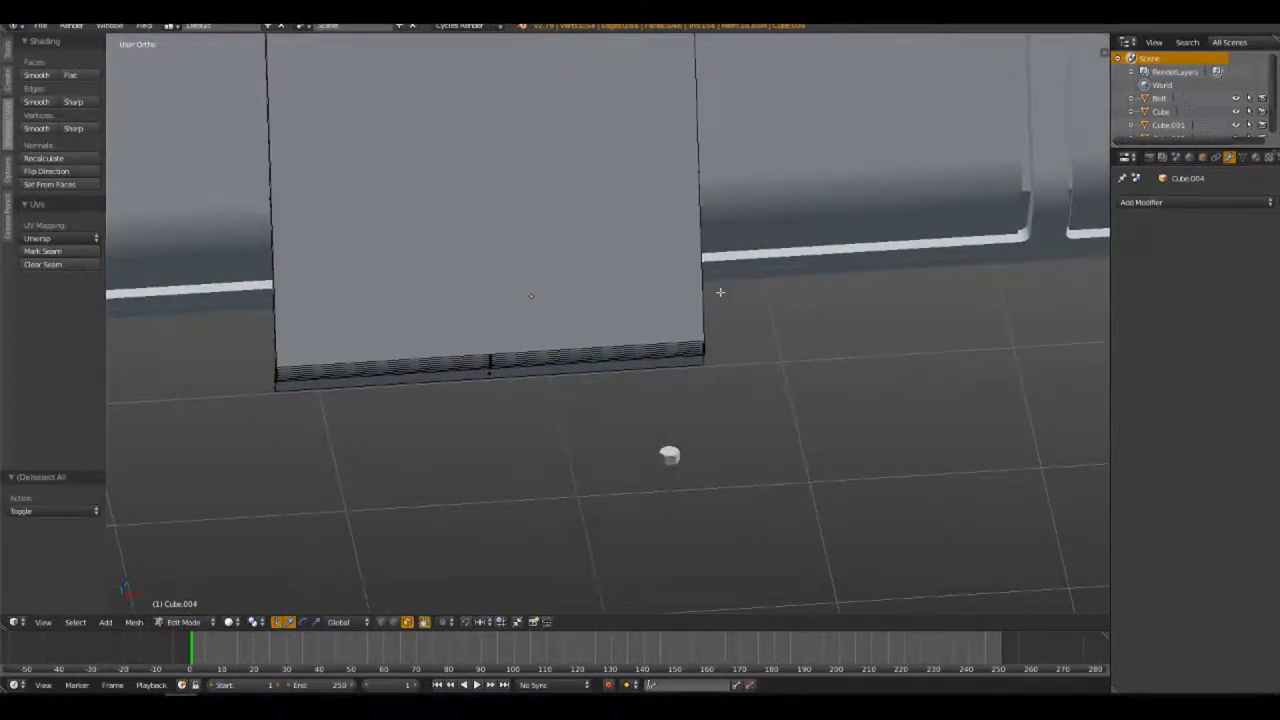
{"action": "mouse_move", "coordinate": [717, 286]}
{"action": "middle_mouse_down"}
{"action": "mouse_move", "coordinate": [771, 326]}
{"action": "mouse_move", "coordinate": [740, 342]}
{"action": "mouse_move", "coordinate": [800, 282]}
{"action": "middle_mouse_up"}
{"action": "key", "text": "a"}
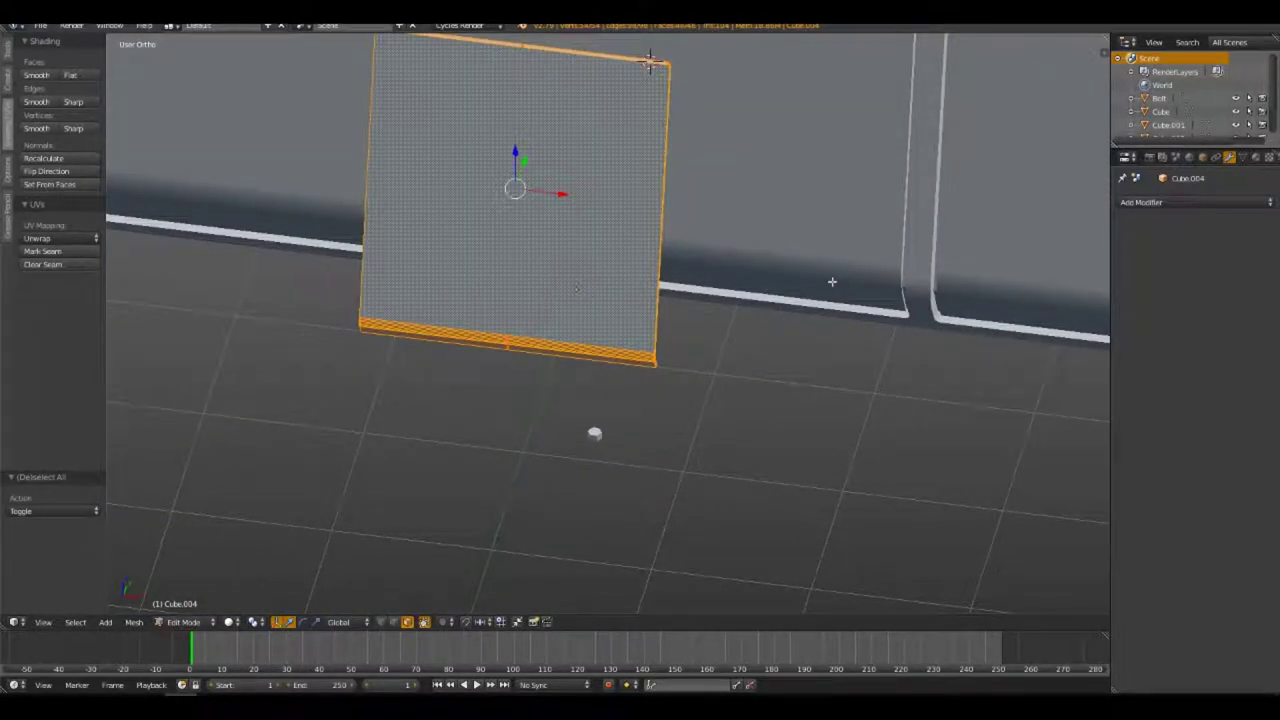
{"action": "key", "text": "s"}
{"action": "key", "text": "x"}
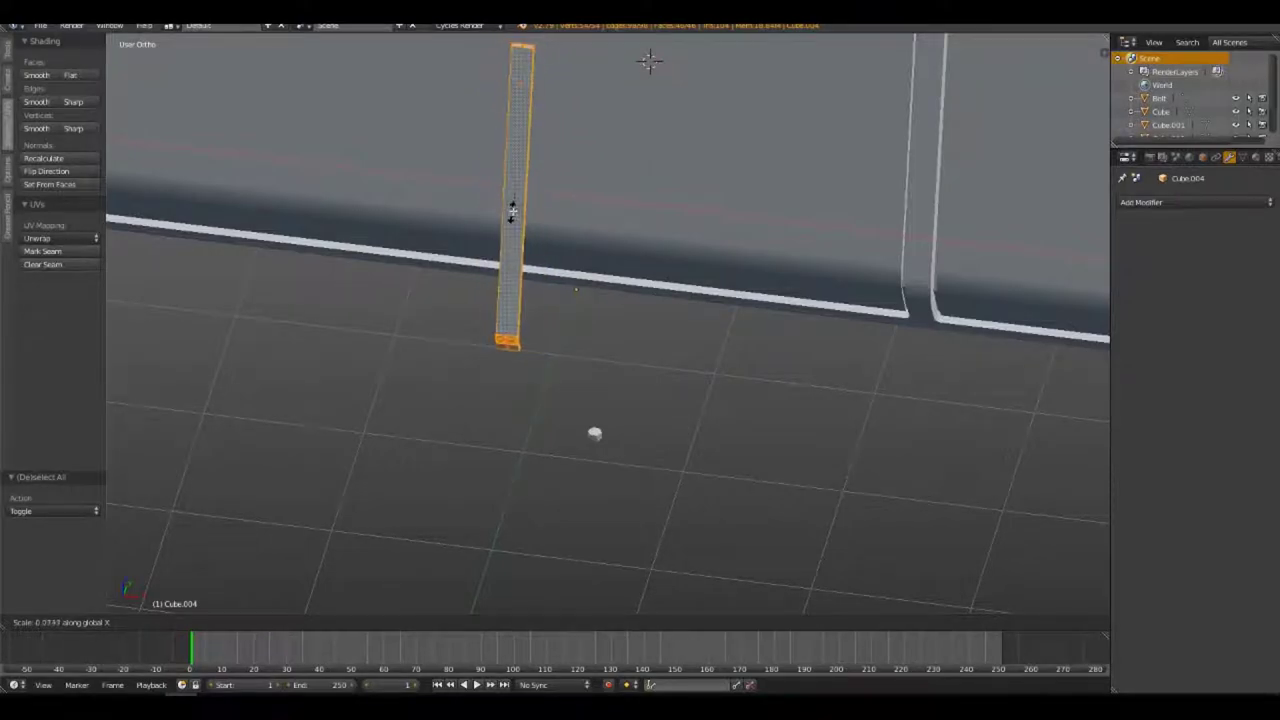
{"action": "key", "text": "Escape"}
{"action": "key", "text": "s"}
{"action": "key", "text": "x"}
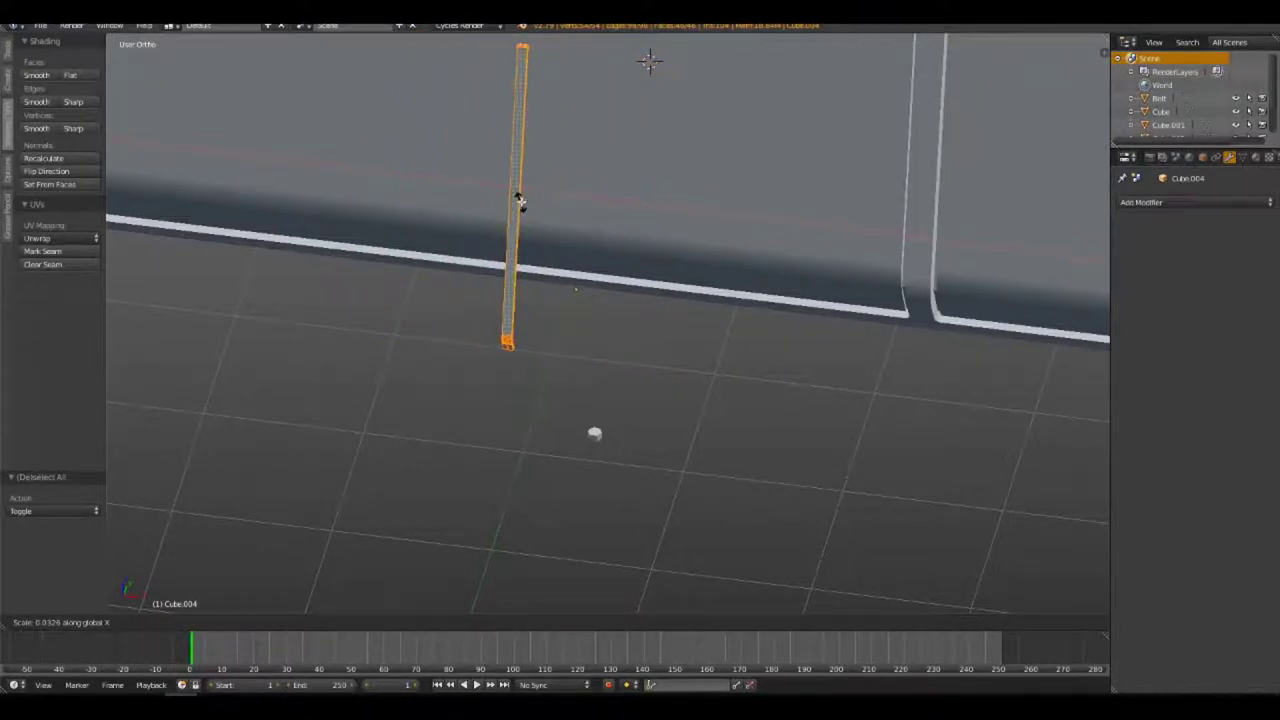
{"action": "left_click", "coordinate": [518, 196]}
Duplicate the strip and slide the copy right along X as a second post
{"action": "key", "text": "shift+d"}
{"action": "key", "text": "x"}
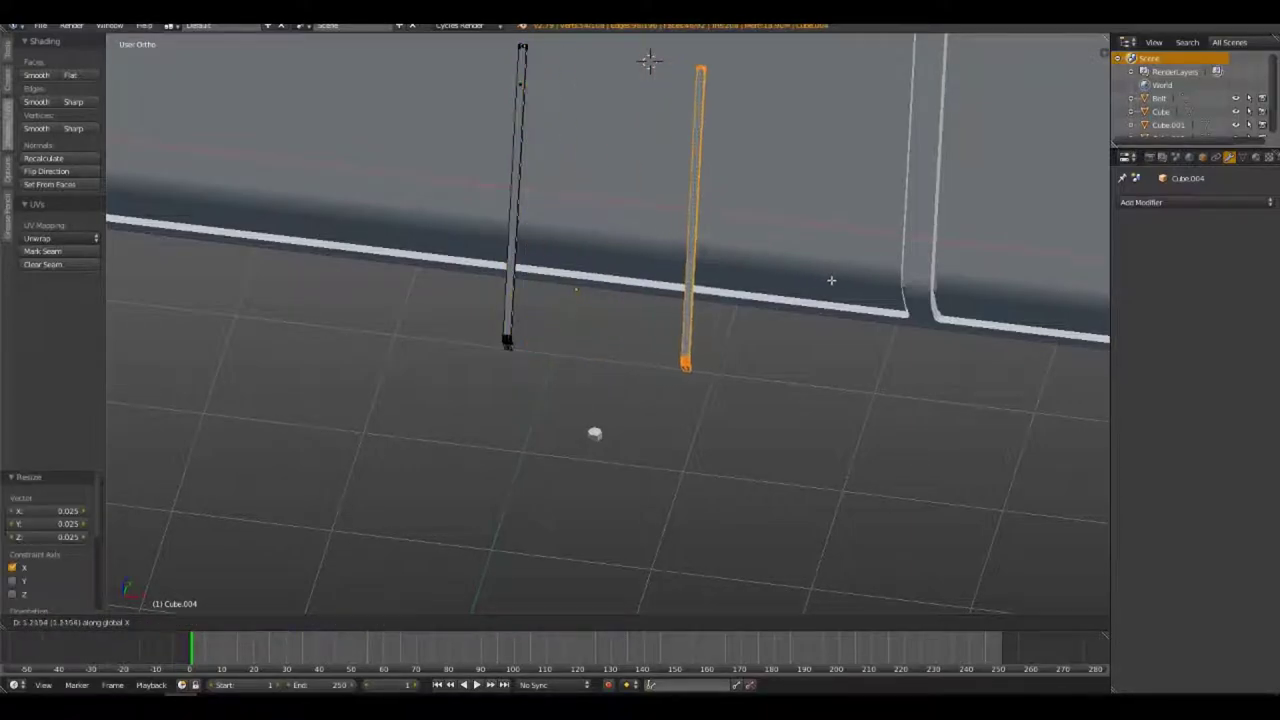
{"action": "left_click", "coordinate": [930, 296]}
{"action": "mouse_move", "coordinate": [801, 313]}
{"action": "middle_mouse_down", "text": "shift"}
{"action": "mouse_move", "coordinate": [717, 416]}
{"action": "mouse_move", "coordinate": [614, 346]}
{"action": "mouse_move", "coordinate": [663, 343]}
{"action": "middle_mouse_up", "text": "shift"}
{"action": "key", "text": "a"}
{"action": "key", "text": "ctrl+r"}
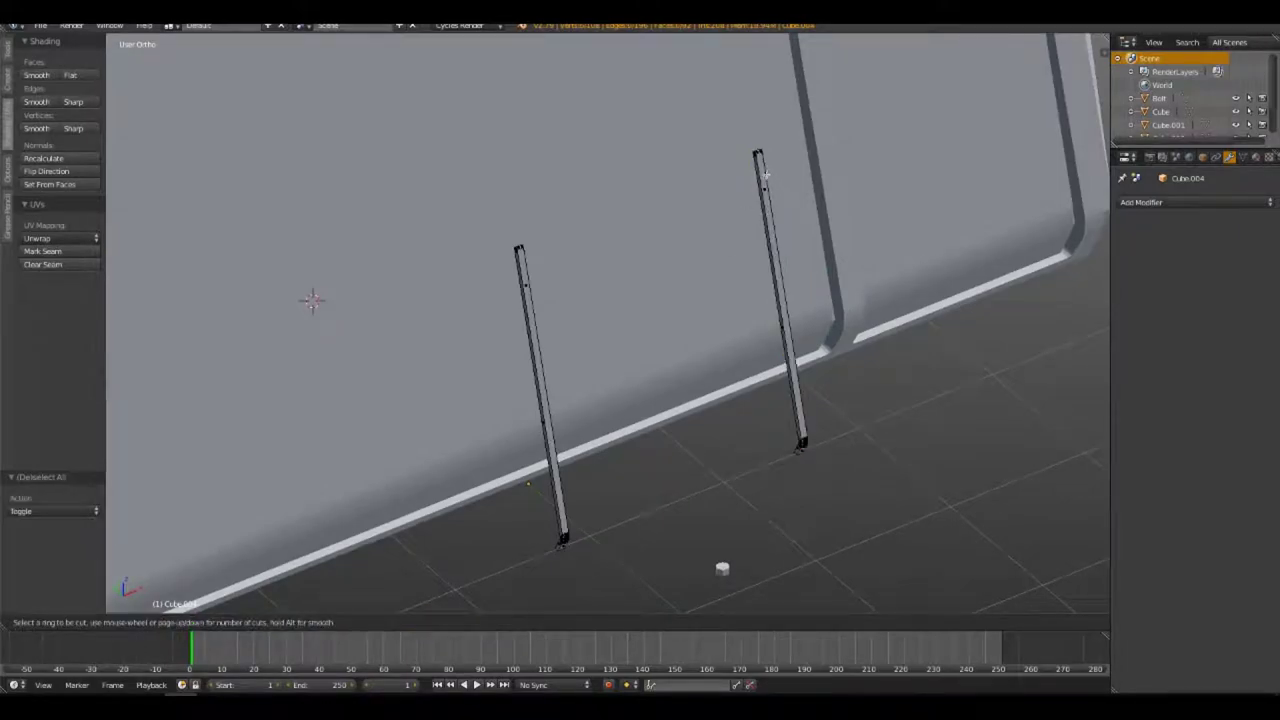
{"action": "key", "text": "Escape"}
{"action": "scroll", "coordinate": [678, 407], "scroll_direction": "up", "scroll_amount": 4}
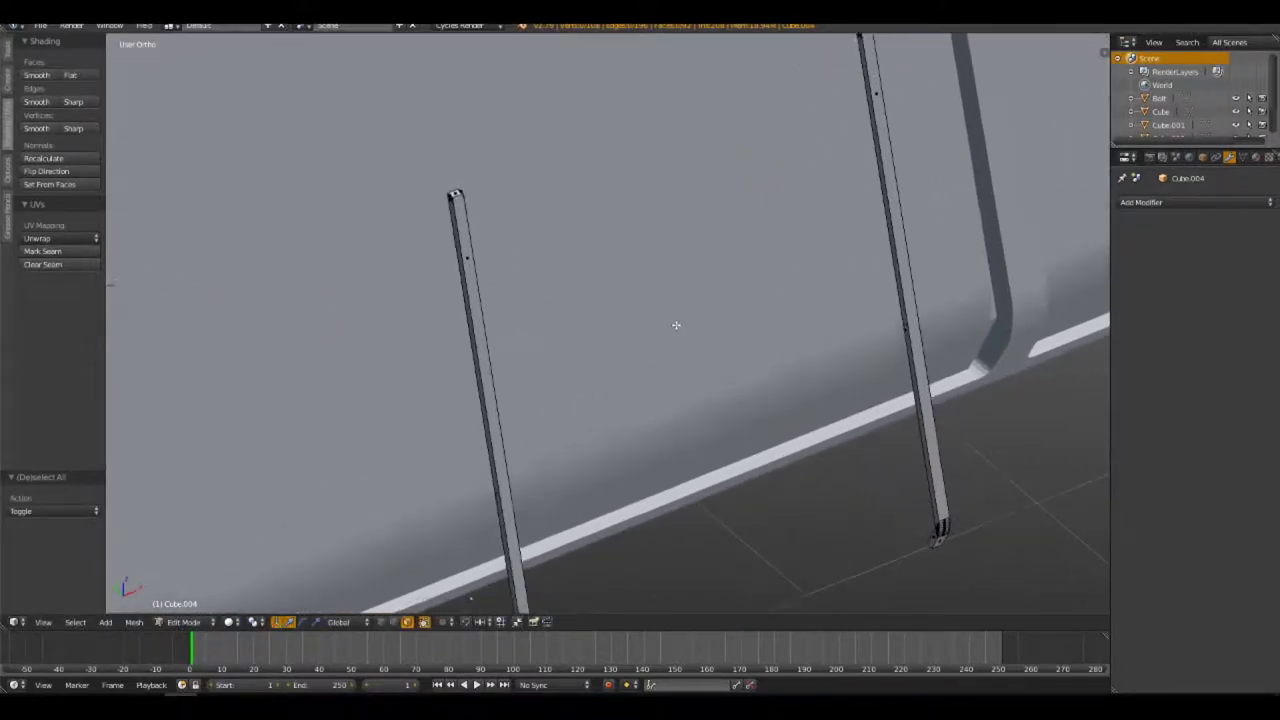
{"action": "middle_click_drag", "start_coordinate": [711, 269], "coordinate": [483, 430], "text": "shift"}
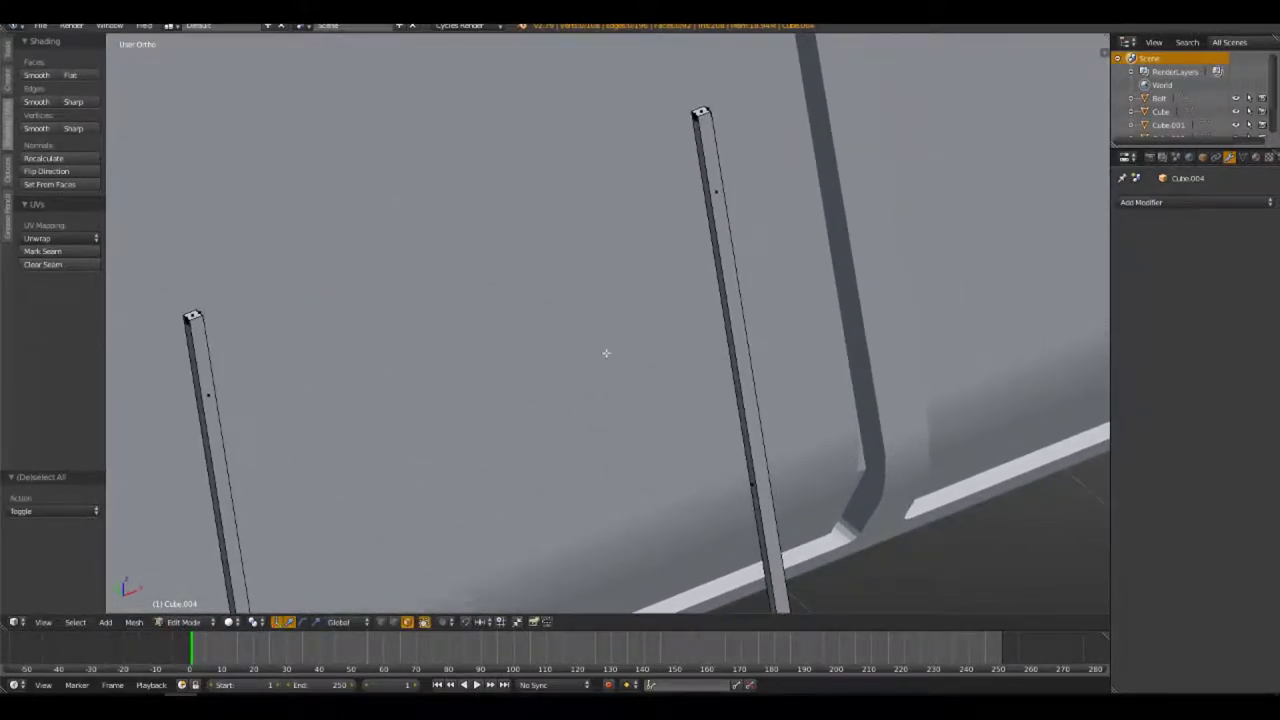
{"action": "mouse_move", "coordinate": [606, 353]}
{"action": "middle_mouse_down"}
{"action": "mouse_move", "coordinate": [606, 323]}
{"action": "mouse_move", "coordinate": [540, 286]}
{"action": "mouse_move", "coordinate": [546, 321]}
{"action": "mouse_move", "coordinate": [577, 310]}
{"action": "middle_mouse_up"}
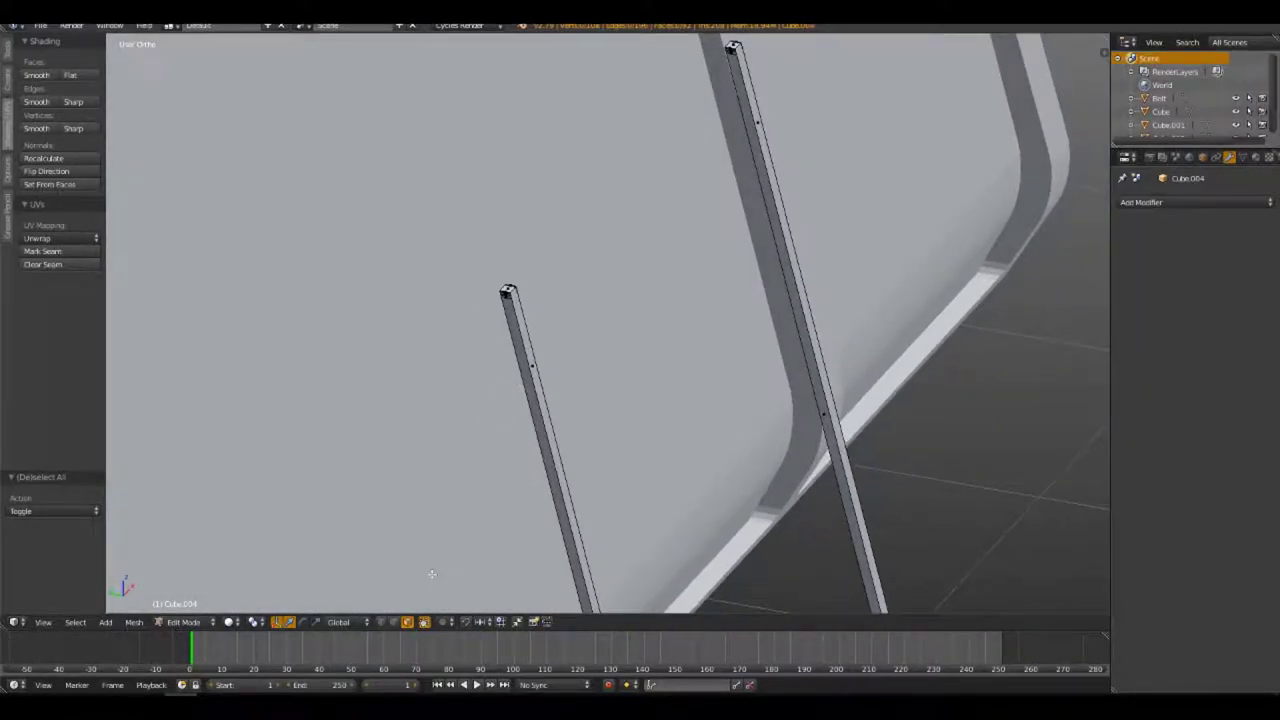
{"action": "middle_click_drag", "start_coordinate": [683, 271], "coordinate": [626, 374]}
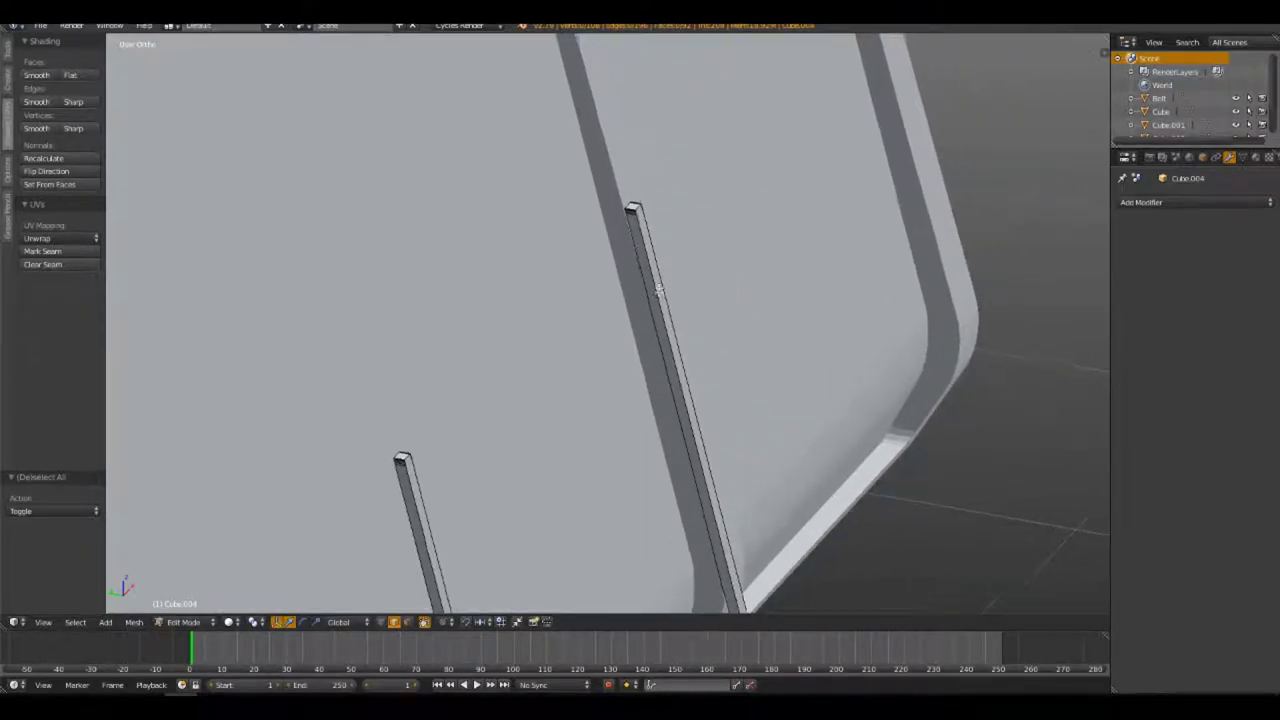
{"action": "scroll", "coordinate": [659, 226], "scroll_direction": "up", "scroll_amount": 4}
{"action": "mouse_move", "coordinate": [657, 113]}
{"action": "middle_mouse_down"}
{"action": "mouse_move", "coordinate": [634, 240]}
{"action": "mouse_move", "coordinate": [360, 271]}
{"action": "mouse_move", "coordinate": [531, 303]}
{"action": "mouse_move", "coordinate": [511, 305]}
{"action": "mouse_move", "coordinate": [634, 214]}
{"action": "middle_mouse_up"}
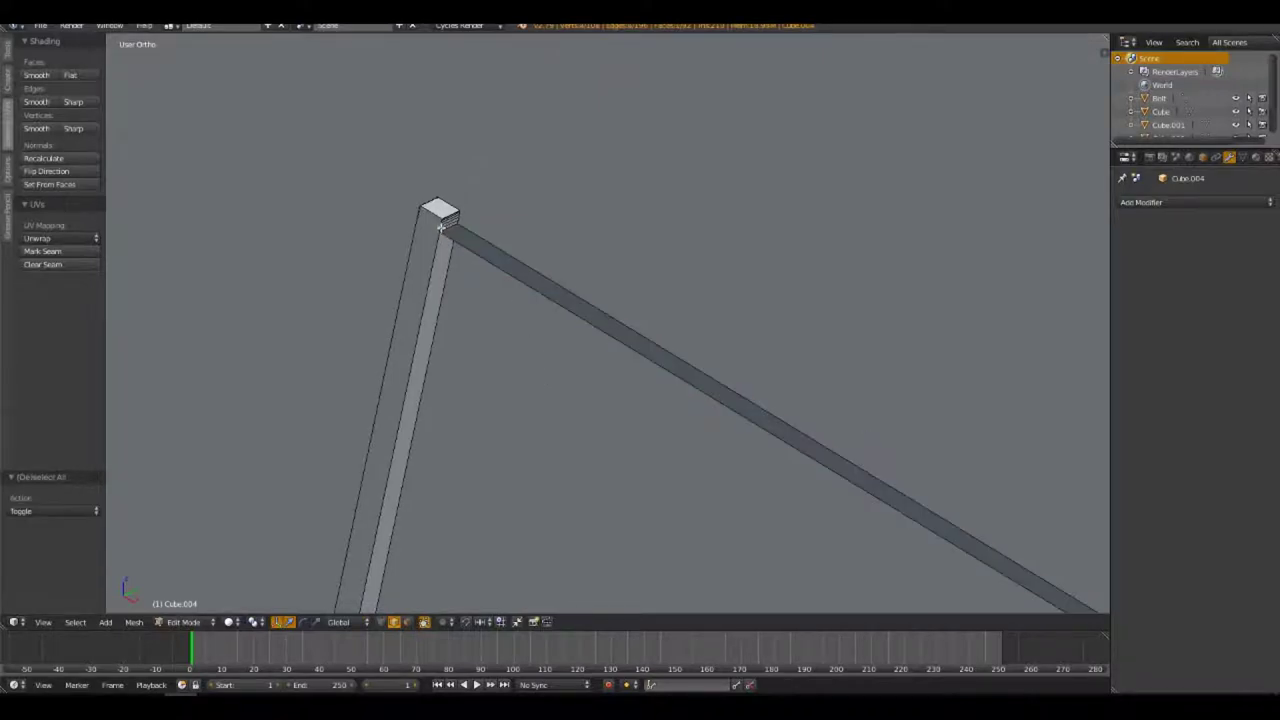
Select the short boundary edges at the post-beam top corner
{"action": "scroll", "coordinate": [463, 233], "scroll_direction": "up", "scroll_amount": 3}
{"action": "scroll", "coordinate": [434, 243], "scroll_direction": "up", "scroll_amount": 2}
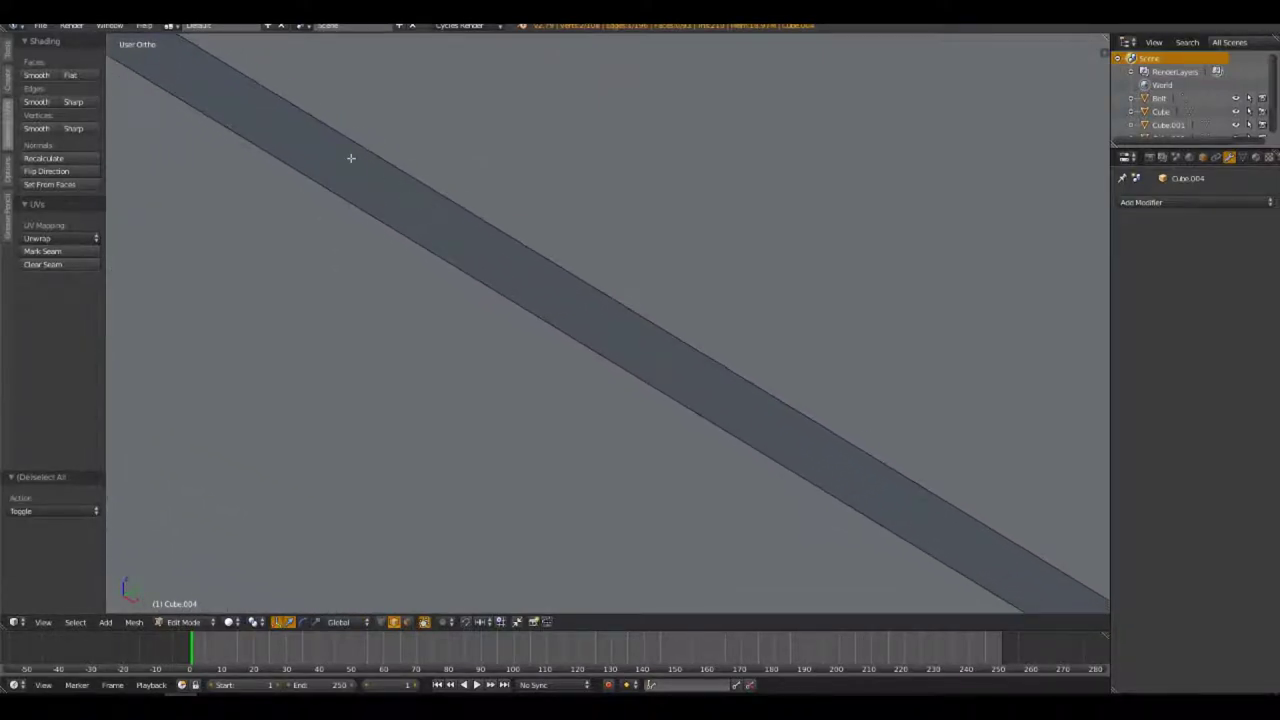
{"action": "middle_click_drag", "start_coordinate": [349, 157], "coordinate": [578, 399], "text": "shift"}
{"action": "scroll", "coordinate": [417, 375], "scroll_direction": "up", "scroll_amount": 3}
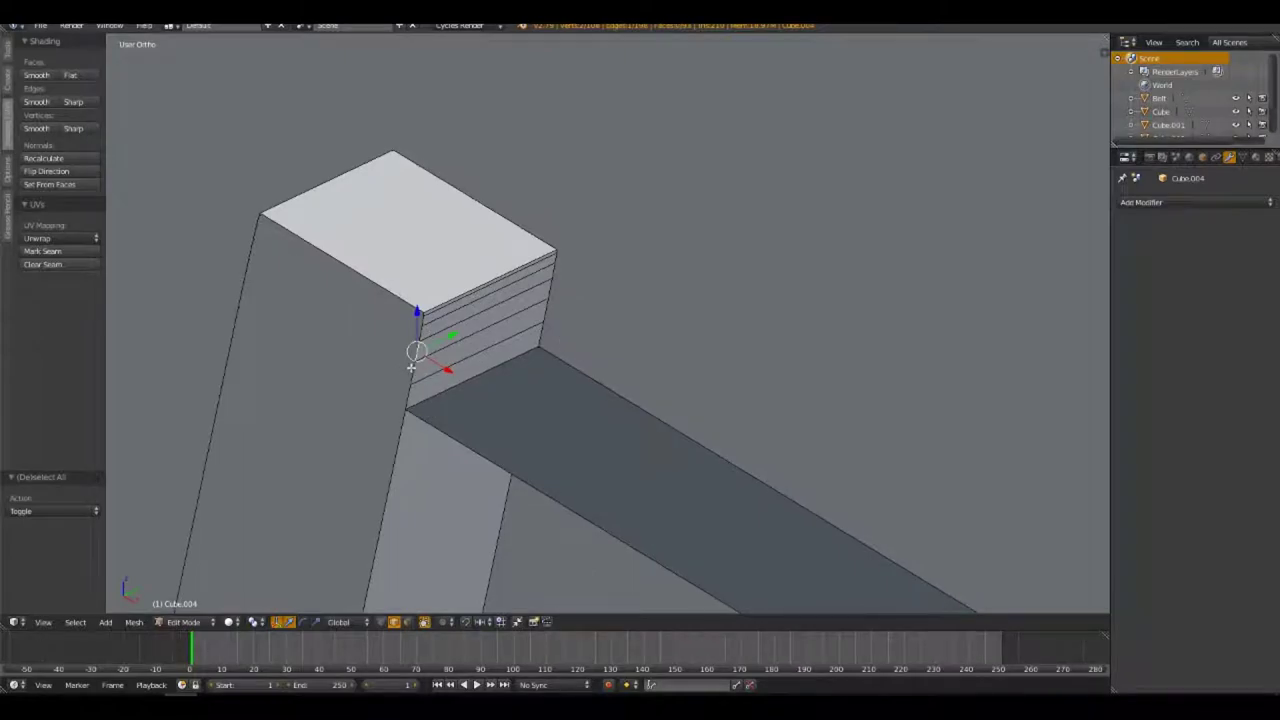
{"action": "right_click", "coordinate": [421, 335]}
{"action": "right_click", "coordinate": [408, 397], "text": "shift"}
{"action": "mouse_move", "coordinate": [462, 393]}
{"action": "middle_mouse_down"}
{"action": "mouse_move", "coordinate": [586, 357]}
{"action": "mouse_move", "coordinate": [717, 360]}
{"action": "mouse_move", "coordinate": [660, 354]}
{"action": "mouse_move", "coordinate": [669, 514]}
{"action": "middle_mouse_up"}
{"action": "scroll", "coordinate": [669, 514], "scroll_direction": "down", "scroll_amount": 5}
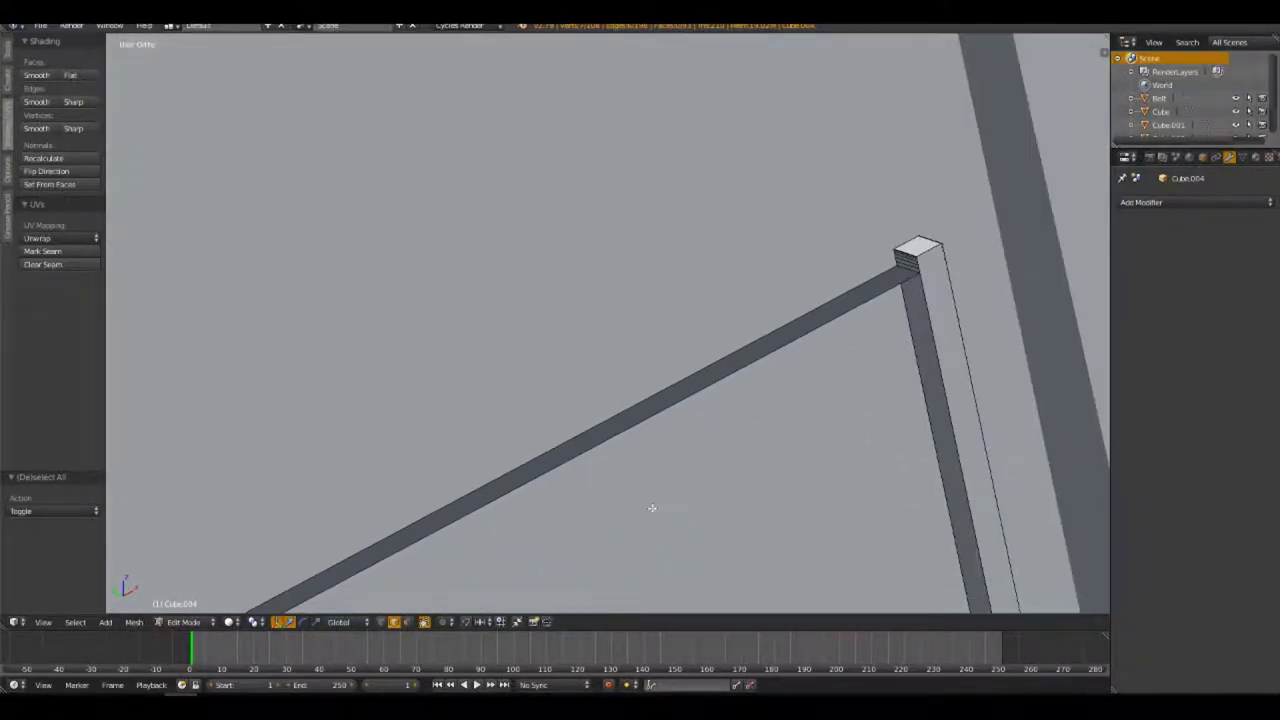
{"action": "key", "text": "KP_Decimal"}
{"action": "scroll", "coordinate": [785, 277], "scroll_direction": "down", "scroll_amount": 3}
{"action": "mouse_move", "coordinate": [800, 260]}
{"action": "middle_mouse_down"}
{"action": "mouse_move", "coordinate": [846, 90]}
{"action": "mouse_move", "coordinate": [852, 219]}
{"action": "mouse_move", "coordinate": [700, 260]}
{"action": "middle_mouse_up"}
{"action": "scroll", "coordinate": [680, 240], "scroll_direction": "up", "scroll_amount": 4}
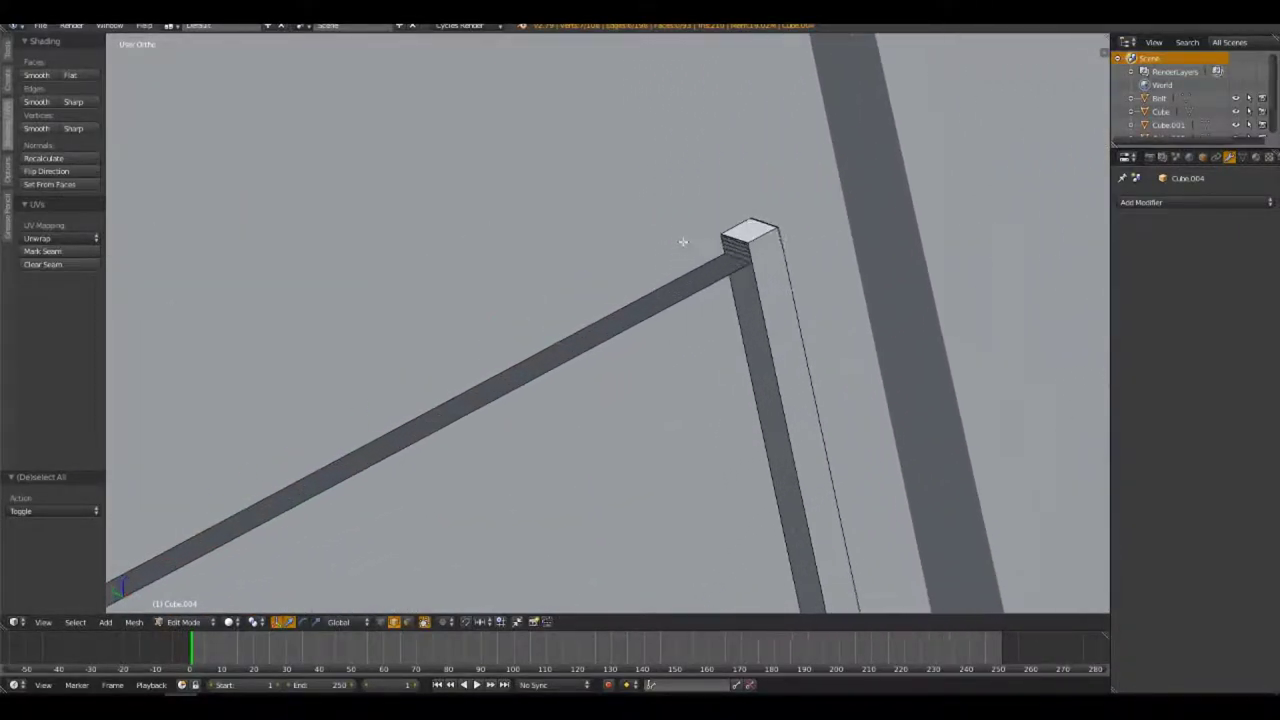
{"action": "scroll", "coordinate": [789, 251], "scroll_direction": "up", "scroll_amount": 2}
{"action": "middle_click_drag", "start_coordinate": [789, 251], "coordinate": [683, 373]}
{"action": "scroll", "coordinate": [700, 330], "scroll_direction": "up", "scroll_amount": 2}
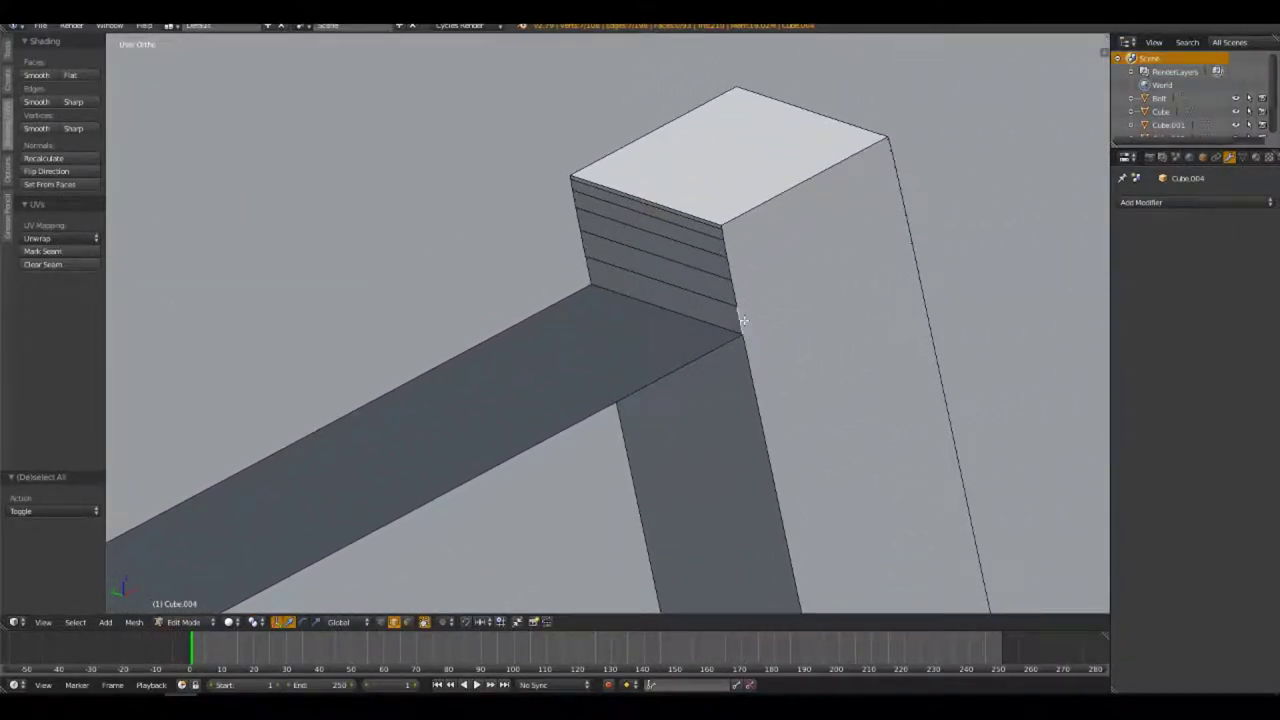
{"action": "right_click", "coordinate": [743, 320]}
Undo the last change and place the 3D cursor at the beam corner
{"action": "key", "text": "ctrl+z"}
{"action": "key", "text": "ctrl+z"}
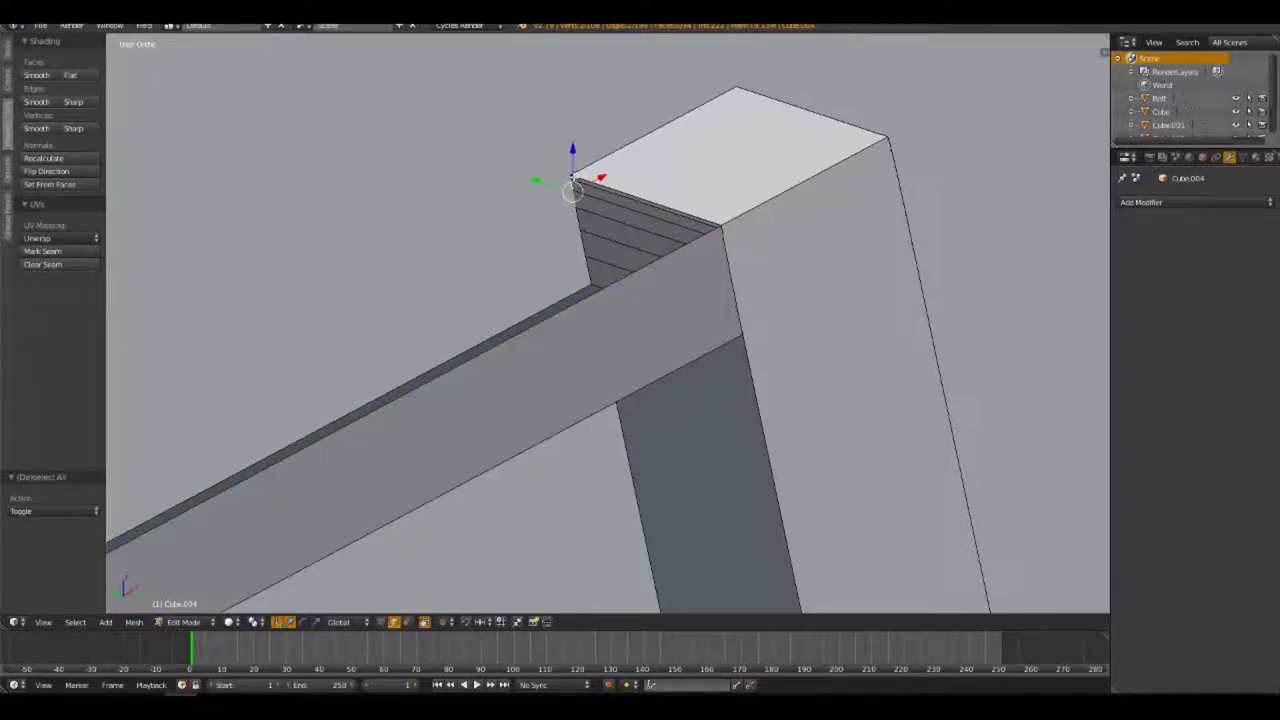
{"action": "left_click", "coordinate": [576, 217]}
{"action": "scroll", "coordinate": [500, 371], "scroll_direction": "down", "scroll_amount": 5}
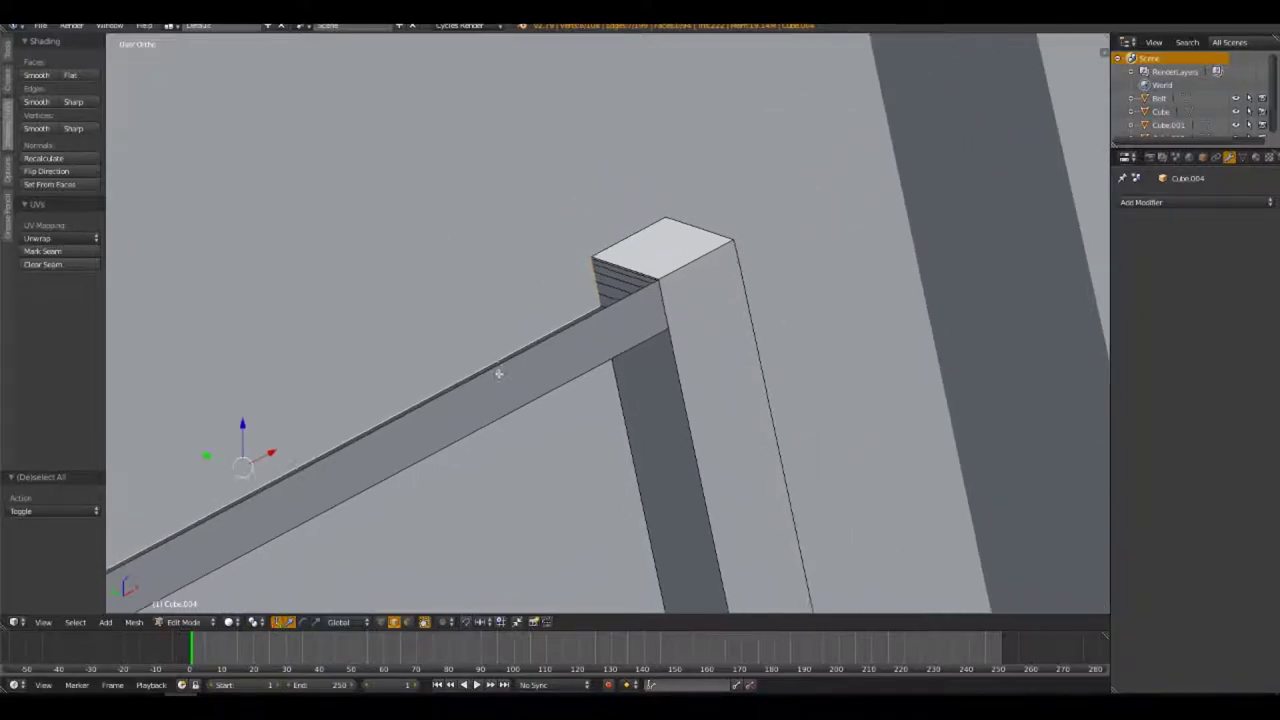
{"action": "scroll", "coordinate": [400, 471], "scroll_direction": "up", "scroll_amount": 3}
{"action": "mouse_move", "coordinate": [361, 337]}
{"action": "middle_mouse_down"}
{"action": "mouse_move", "coordinate": [807, 205]}
{"action": "mouse_move", "coordinate": [532, 361]}
{"action": "middle_mouse_up"}
{"action": "scroll", "coordinate": [532, 361], "scroll_direction": "up", "scroll_amount": 5}
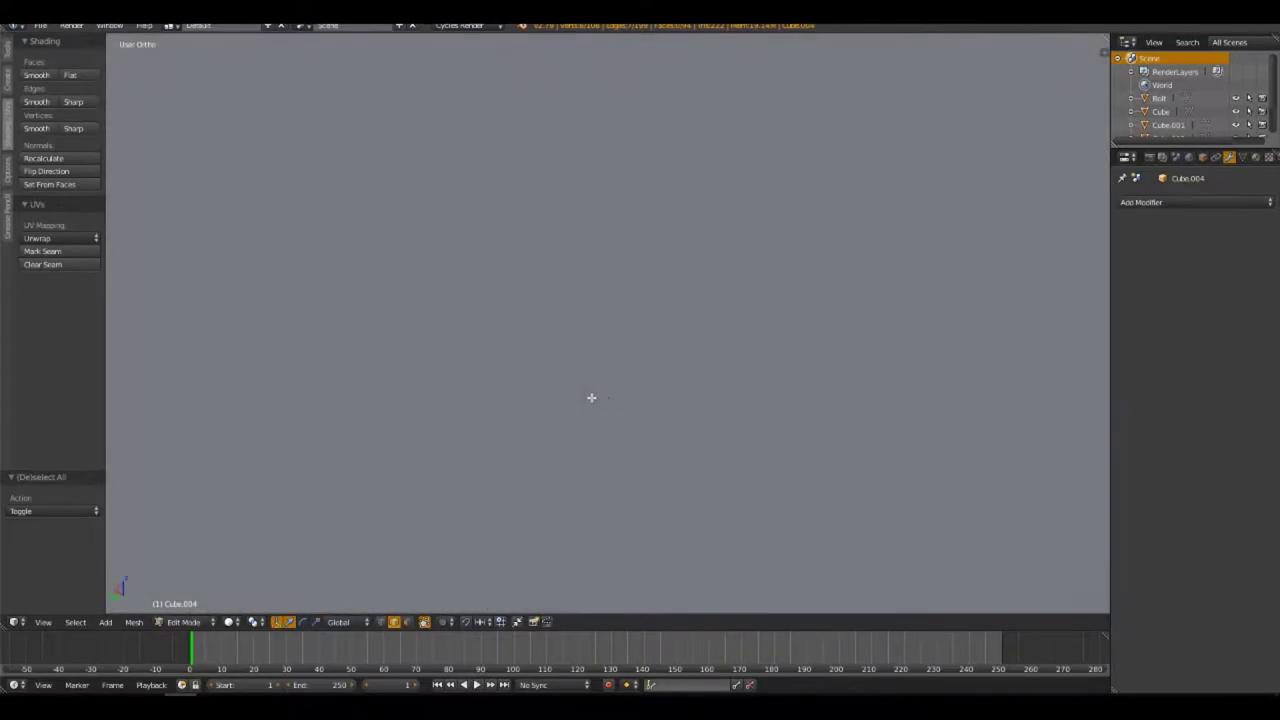
{"action": "scroll", "coordinate": [750, 432], "scroll_direction": "down", "scroll_amount": 3}
{"action": "scroll", "coordinate": [790, 428], "scroll_direction": "down", "scroll_amount": 1}
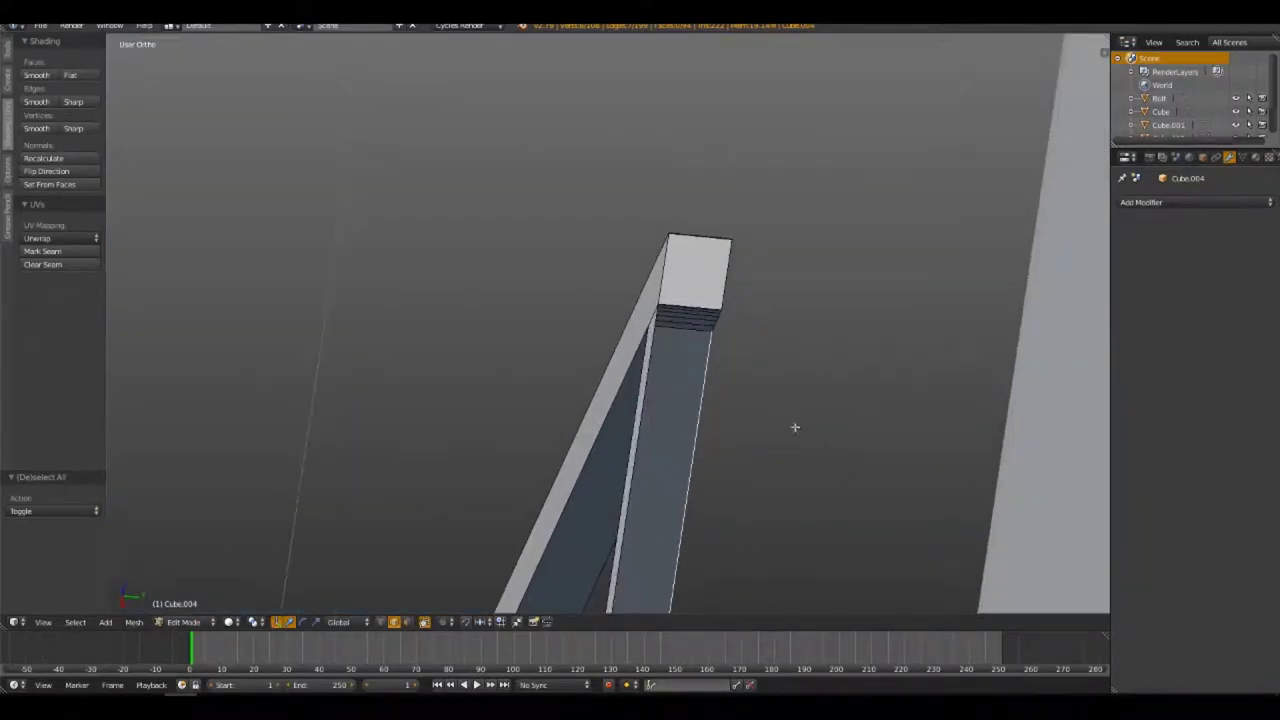
{"action": "middle_click_drag", "start_coordinate": [720, 347], "coordinate": [749, 323]}
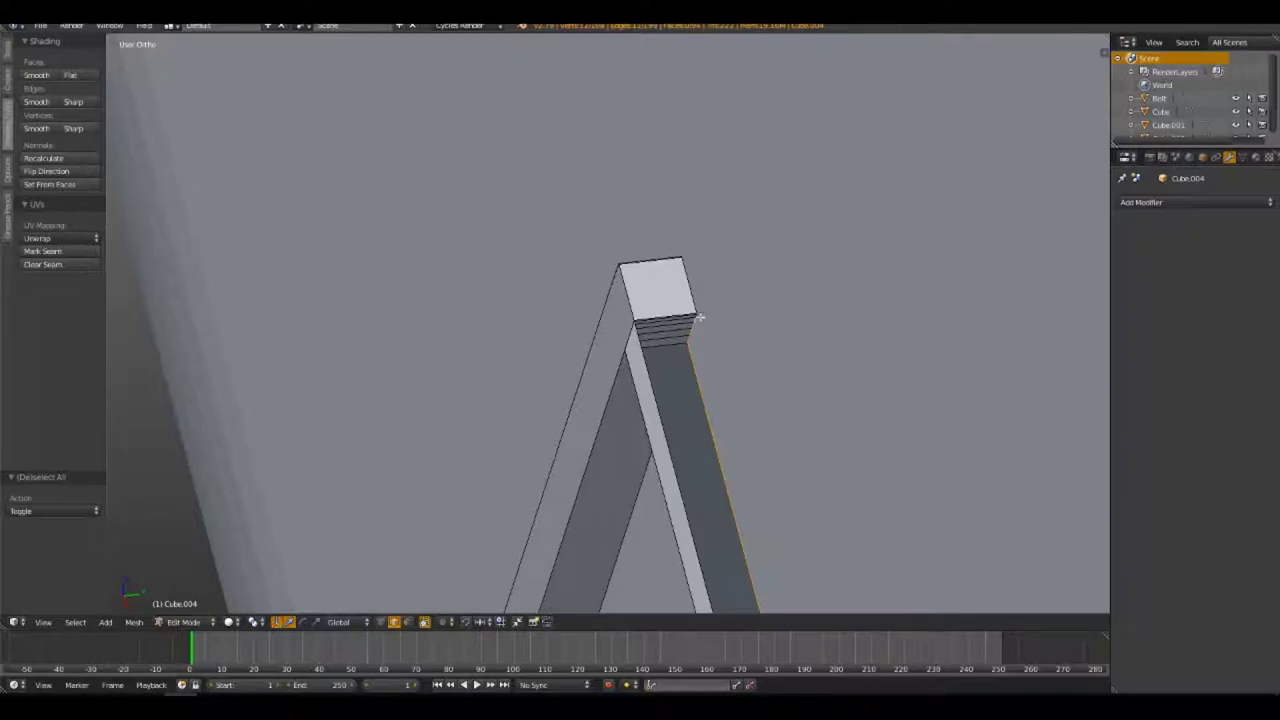
{"action": "scroll", "coordinate": [727, 344], "scroll_direction": "up", "scroll_amount": 1}
{"action": "scroll", "coordinate": [727, 344], "scroll_direction": "up", "scroll_amount": 2}
{"action": "scroll", "coordinate": [729, 308], "scroll_direction": "up", "scroll_amount": 2}
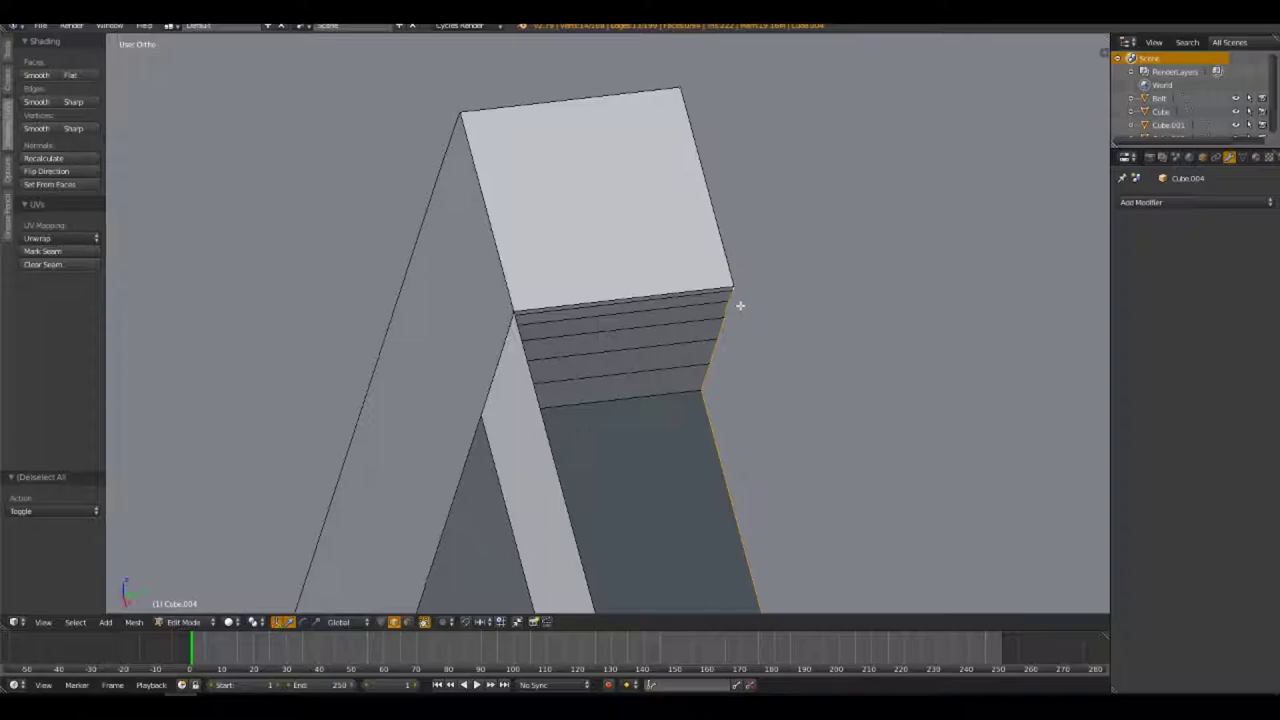
Fill faces across the beam's open end, then return to Object Mode
{"action": "key", "text": "e"}
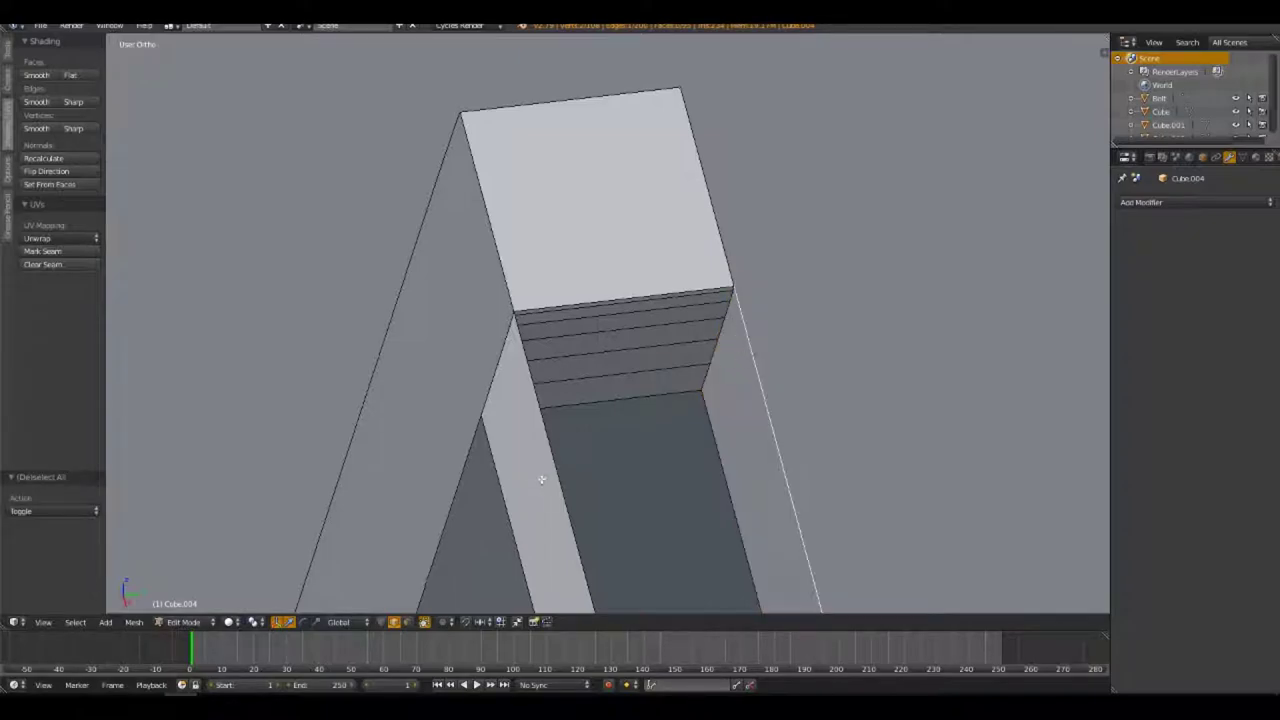
{"action": "key", "text": "f"}
{"action": "scroll", "coordinate": [546, 330], "scroll_direction": "down", "scroll_amount": 3}
{"action": "scroll", "coordinate": [622, 426], "scroll_direction": "down", "scroll_amount": 2}
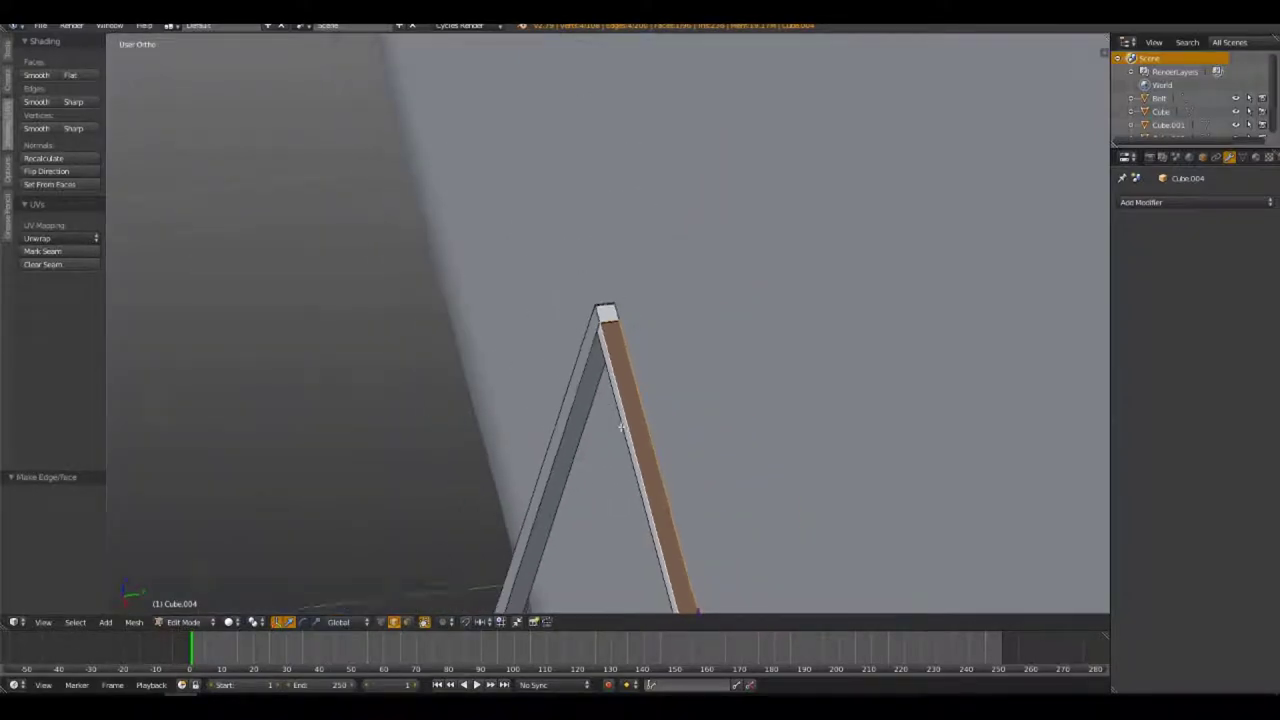
{"action": "mouse_move", "coordinate": [621, 427]}
{"action": "middle_mouse_down"}
{"action": "mouse_move", "coordinate": [654, 434]}
{"action": "mouse_move", "coordinate": [720, 414]}
{"action": "middle_mouse_up"}
{"action": "key", "text": "Tab"}
Browse the toolshelf categories while viewing the whole strip frame
{"action": "scroll", "coordinate": [780, 320], "scroll_direction": "down", "scroll_amount": 2}
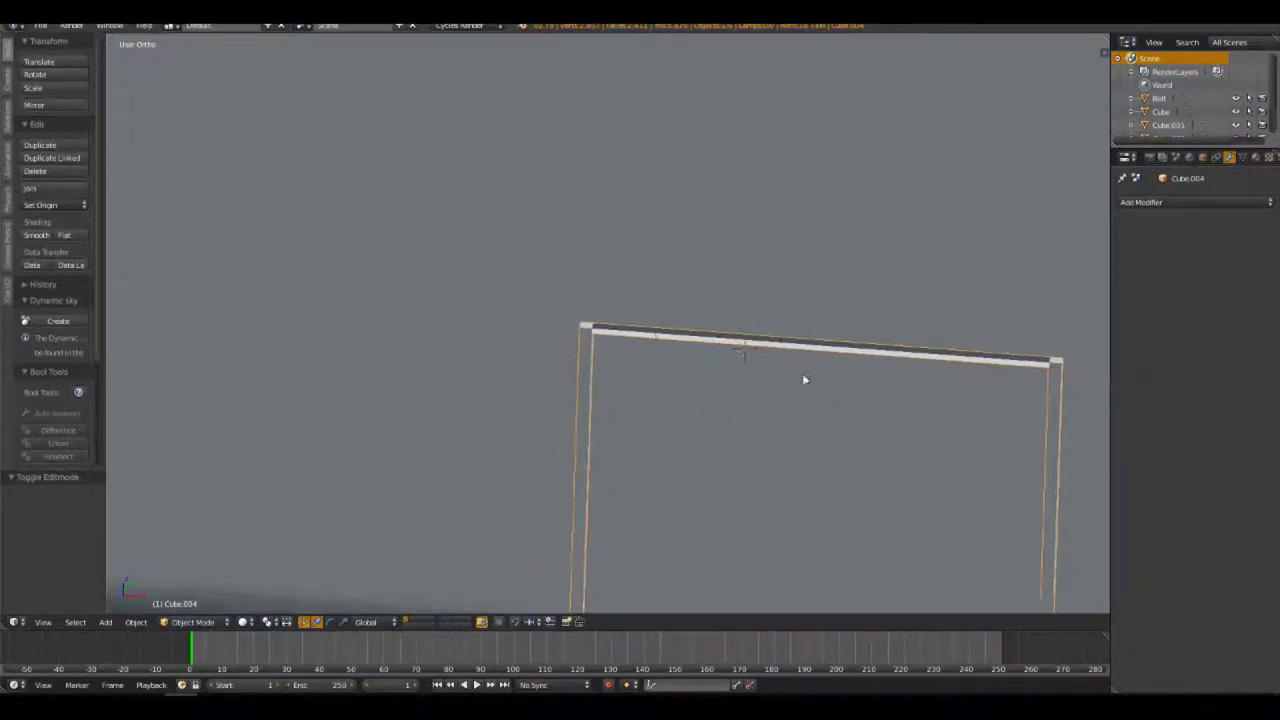
{"action": "middle_click_drag", "start_coordinate": [803, 377], "coordinate": [574, 277], "text": "shift"}
{"action": "scroll", "coordinate": [603, 317], "scroll_direction": "down", "scroll_amount": 2}
{"action": "scroll", "coordinate": [603, 317], "scroll_direction": "down", "scroll_amount": 1}
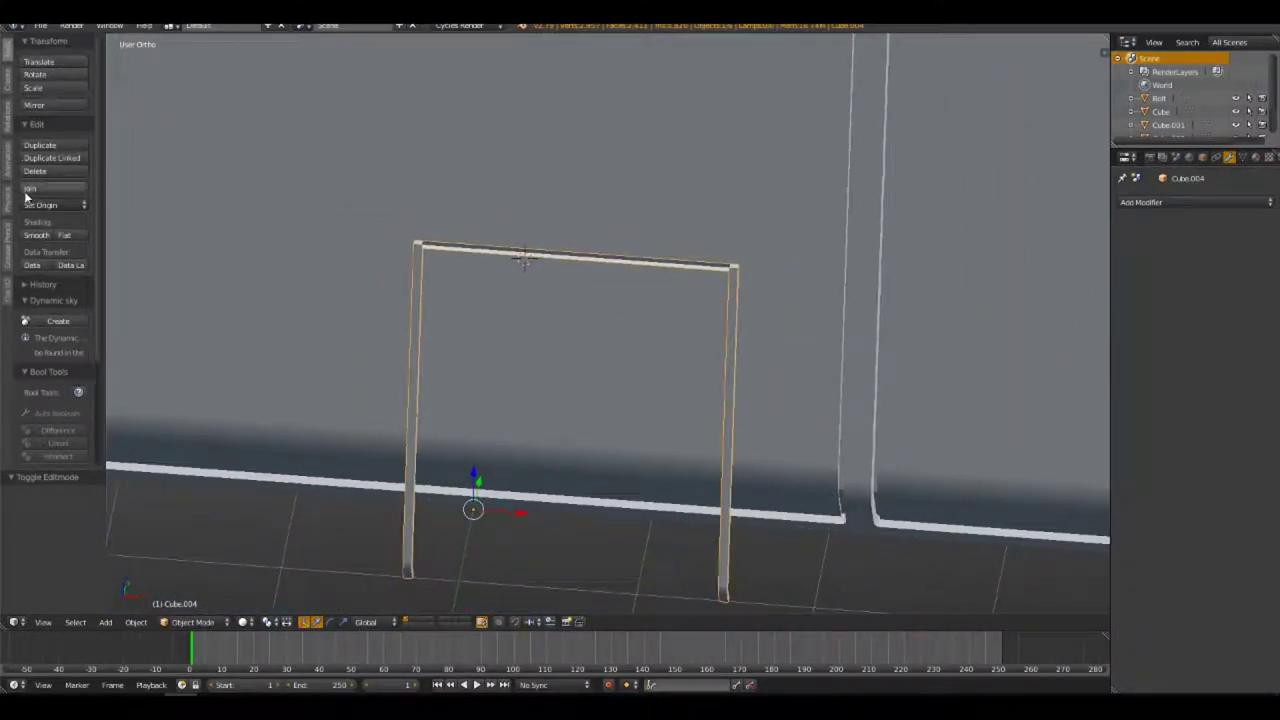
{"action": "left_click", "coordinate": [6, 237]}
{"action": "left_click", "coordinate": [7, 292]}
{"action": "left_click", "coordinate": [8, 52]}
{"action": "scroll", "coordinate": [8, 52], "scroll_direction": "down", "scroll_amount": 1}
{"action": "scroll", "coordinate": [7, 50], "scroll_direction": "down", "scroll_amount": 1}
{"action": "scroll", "coordinate": [5, 48], "scroll_direction": "up", "scroll_amount": 2}
{"action": "scroll", "coordinate": [40, 298], "scroll_direction": "down", "scroll_amount": 2, "text": "ctrl"}
{"action": "scroll", "coordinate": [40, 298], "scroll_direction": "down", "scroll_amount": 1, "text": "ctrl"}
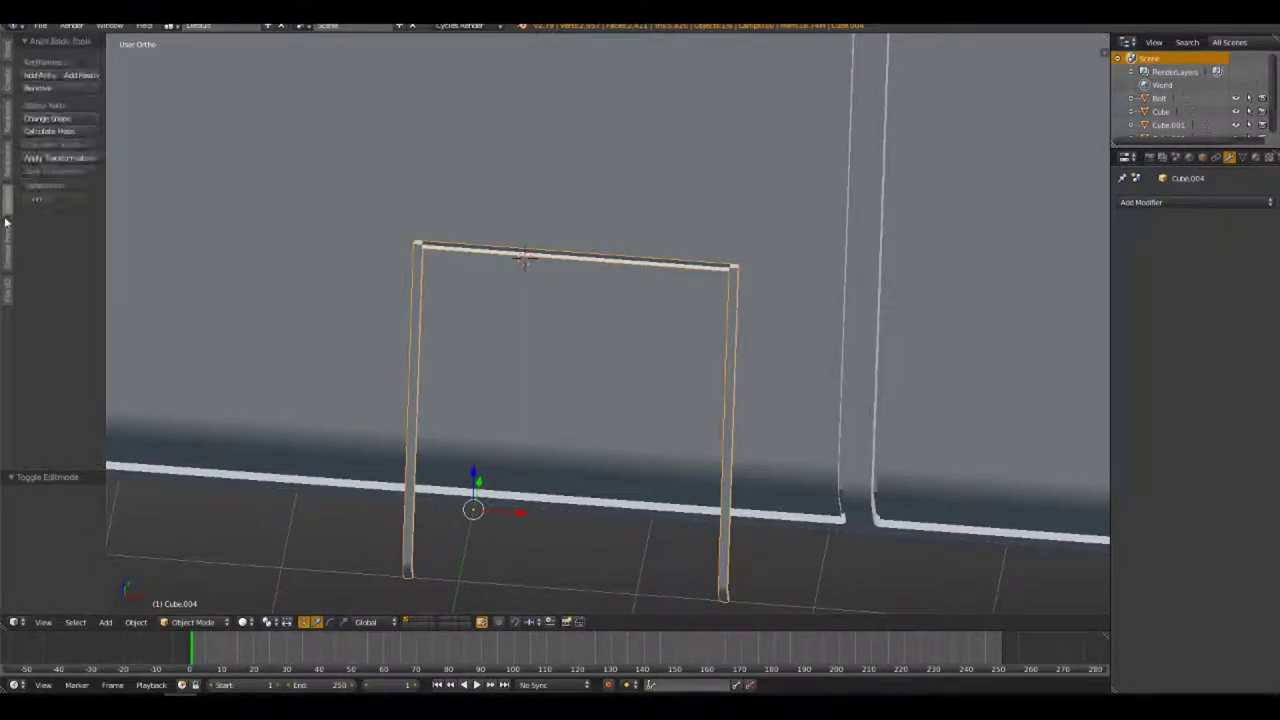
{"action": "scroll", "coordinate": [40, 298], "scroll_direction": "down", "scroll_amount": 1, "text": "ctrl"}
Recalculate the frame's normals from the Shading/UVs tab in Edit Mode
{"action": "key", "text": "Tab"}
{"action": "key", "text": "Tab"}
{"action": "left_click", "coordinate": [9, 46]}
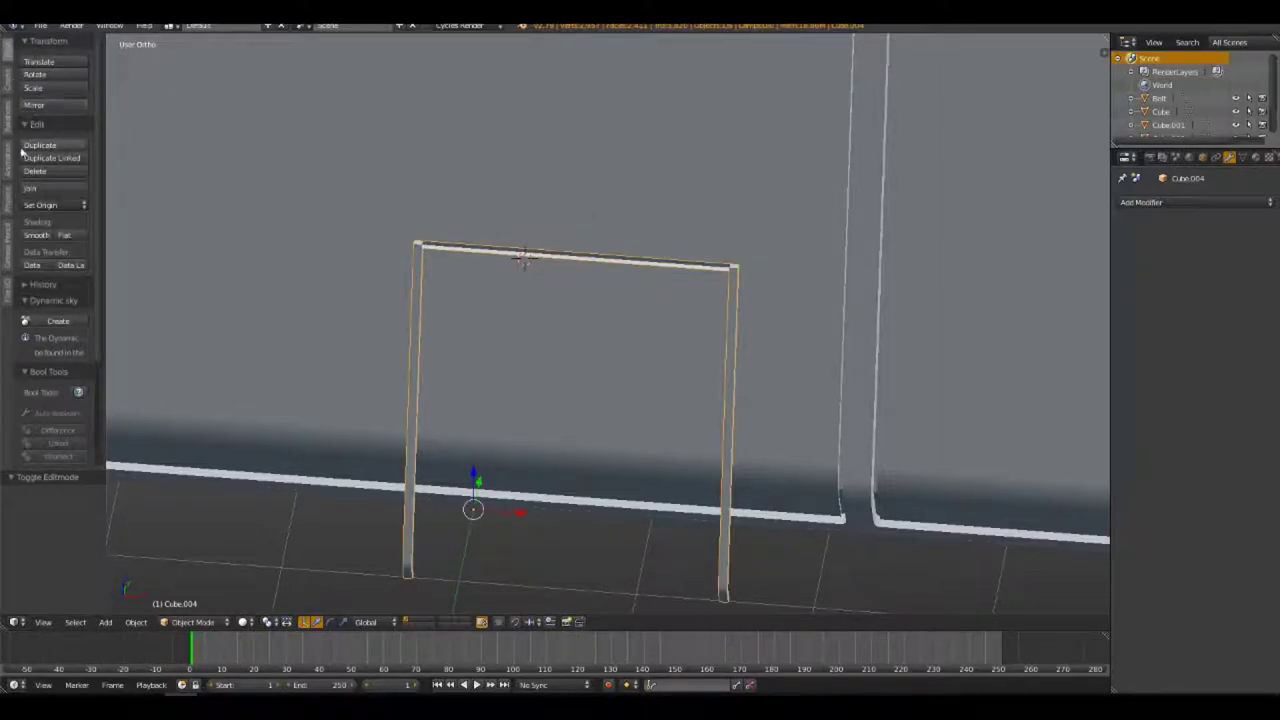
{"action": "key", "text": "Tab"}
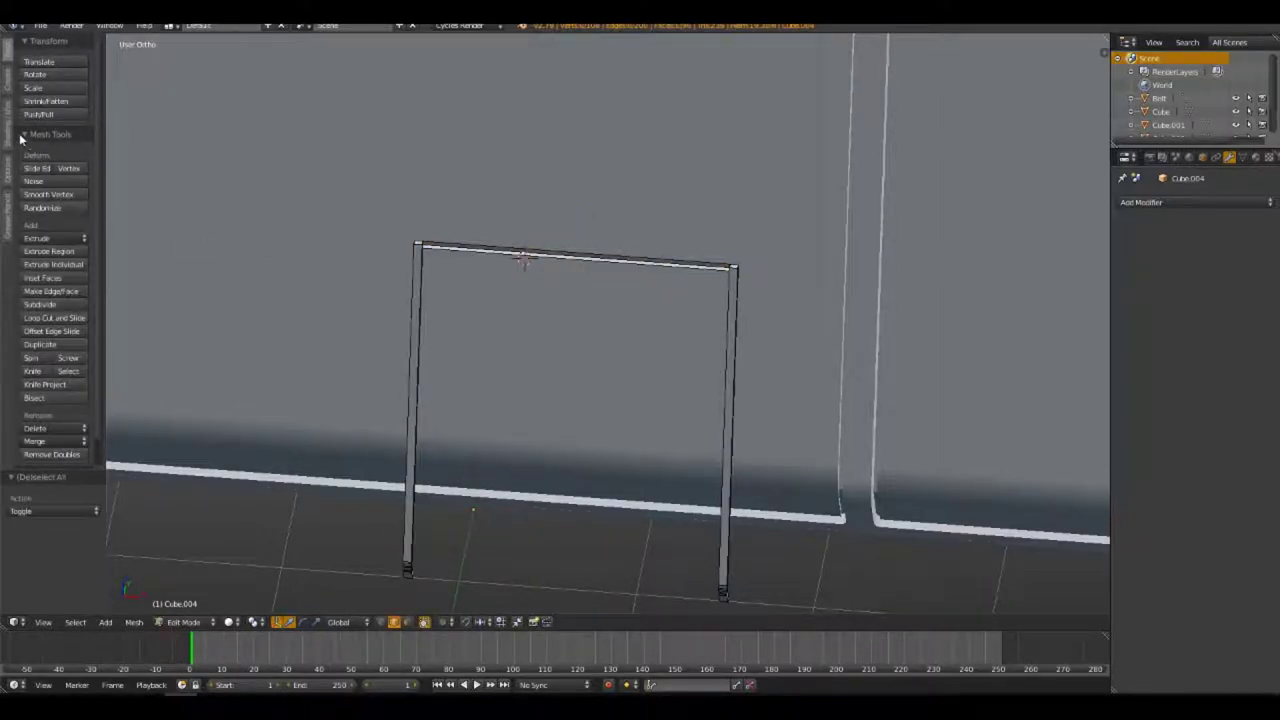
{"action": "left_click", "coordinate": [9, 130]}
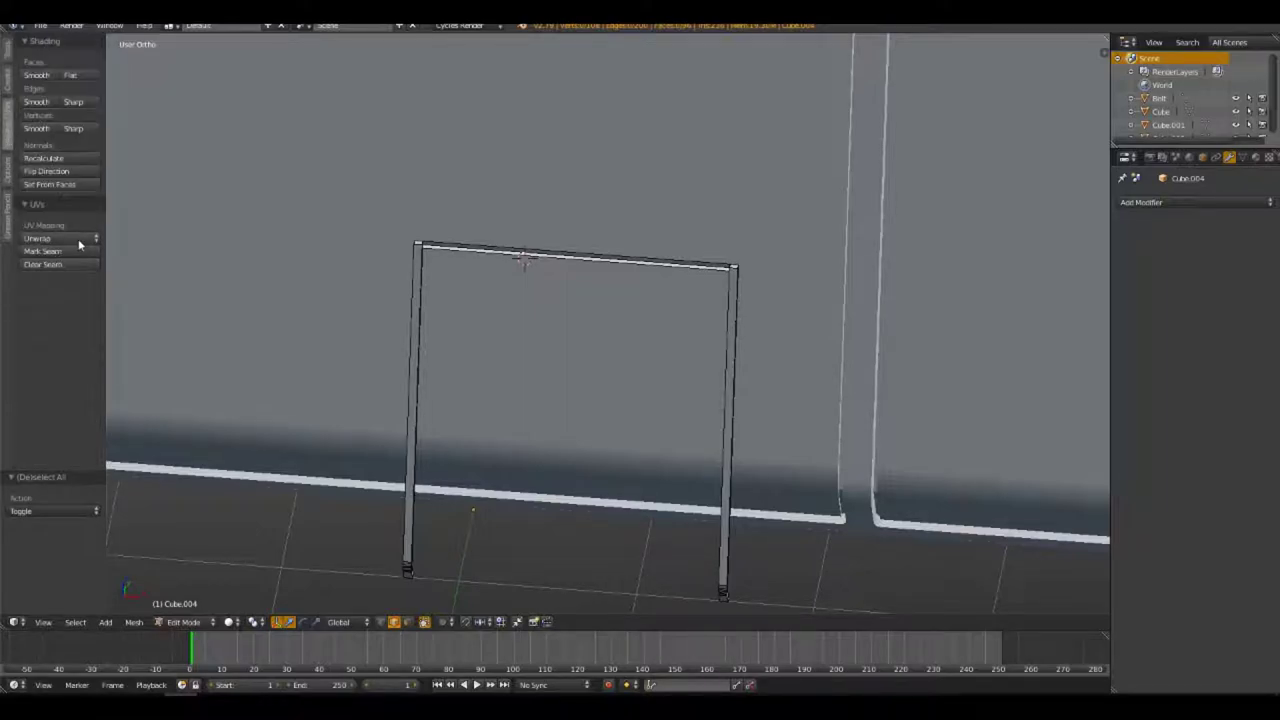
{"action": "left_click", "coordinate": [43, 158]}
{"action": "key", "text": "Tab"}
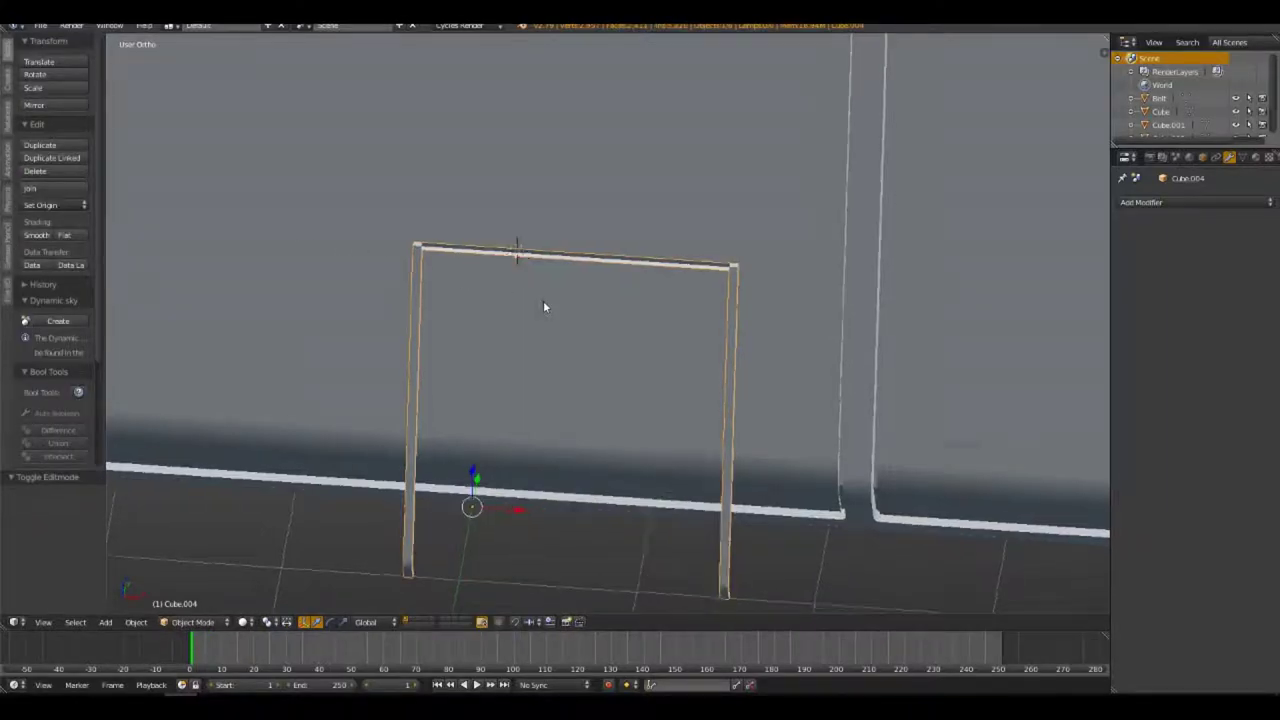
{"action": "mouse_move", "coordinate": [543, 300]}
{"action": "middle_mouse_down"}
{"action": "mouse_move", "coordinate": [589, 415]}
{"action": "mouse_move", "coordinate": [534, 357]}
{"action": "mouse_move", "coordinate": [540, 291]}
{"action": "mouse_move", "coordinate": [514, 271]}
{"action": "mouse_move", "coordinate": [403, 263]}
{"action": "mouse_move", "coordinate": [426, 229]}
{"action": "mouse_move", "coordinate": [273, 186]}
{"action": "mouse_move", "coordinate": [302, 189]}
{"action": "middle_mouse_up"}
{"action": "key", "text": "z"}
{"action": "key", "text": "z"}
Select the top beam's edge loop and recalculate its normals
{"action": "key", "text": "a"}
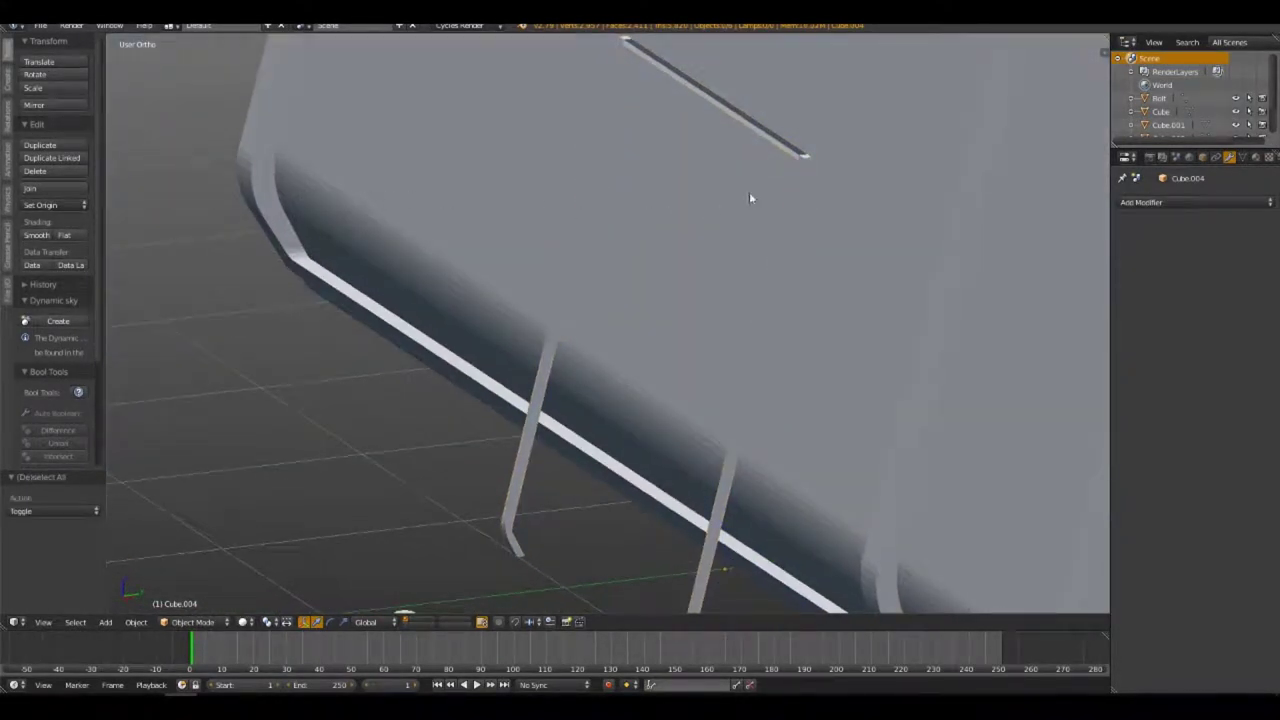
{"action": "key", "text": "Tab"}
{"action": "mouse_move", "coordinate": [789, 156]}
{"action": "middle_mouse_down"}
{"action": "mouse_move", "coordinate": [819, 184]}
{"action": "mouse_move", "coordinate": [586, 351]}
{"action": "middle_mouse_up"}
{"action": "scroll", "coordinate": [586, 351], "scroll_direction": "up", "scroll_amount": 3}
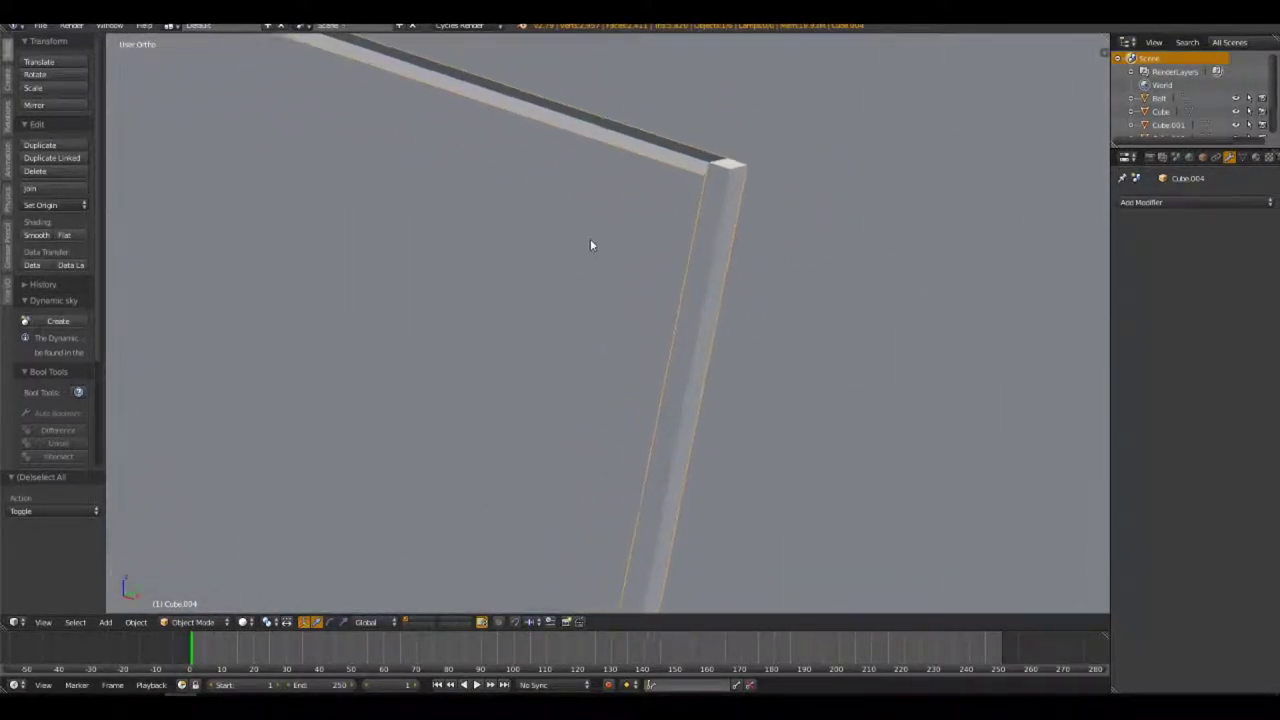
{"action": "middle_click_drag", "start_coordinate": [591, 243], "coordinate": [694, 191]}
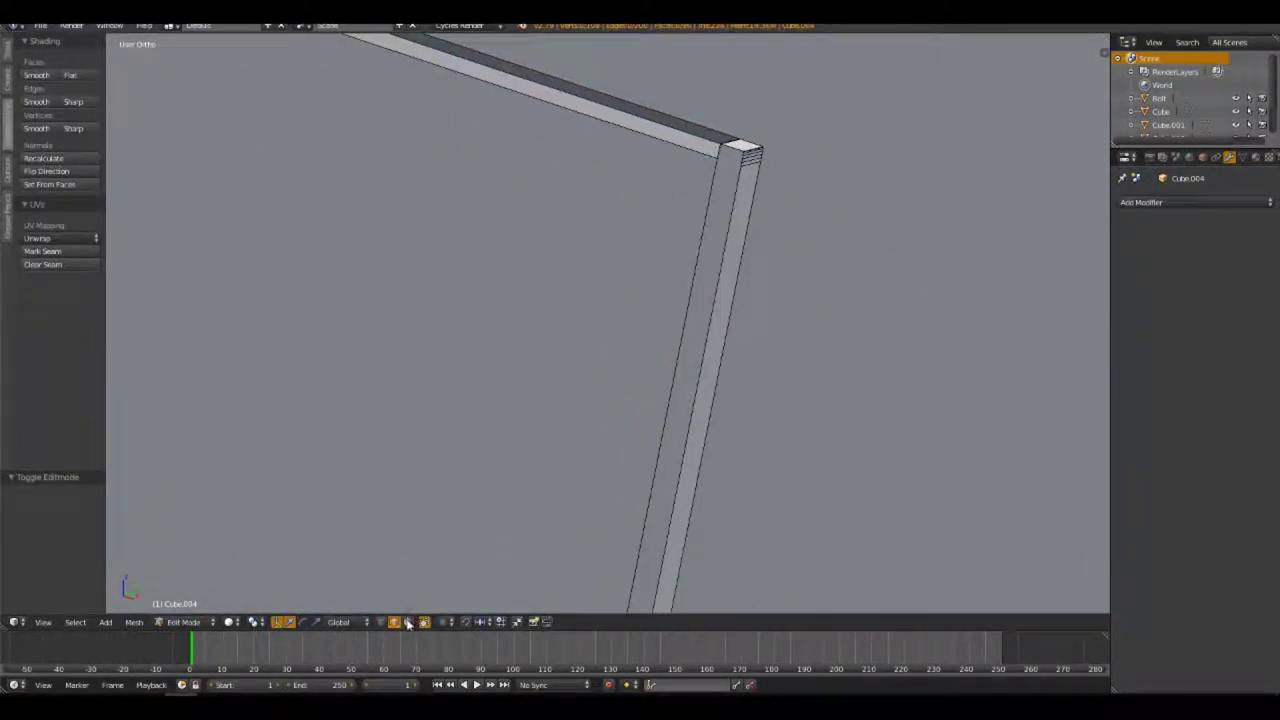
{"action": "right_click", "coordinate": [688, 148], "text": "alt"}
{"action": "key", "text": "g"}
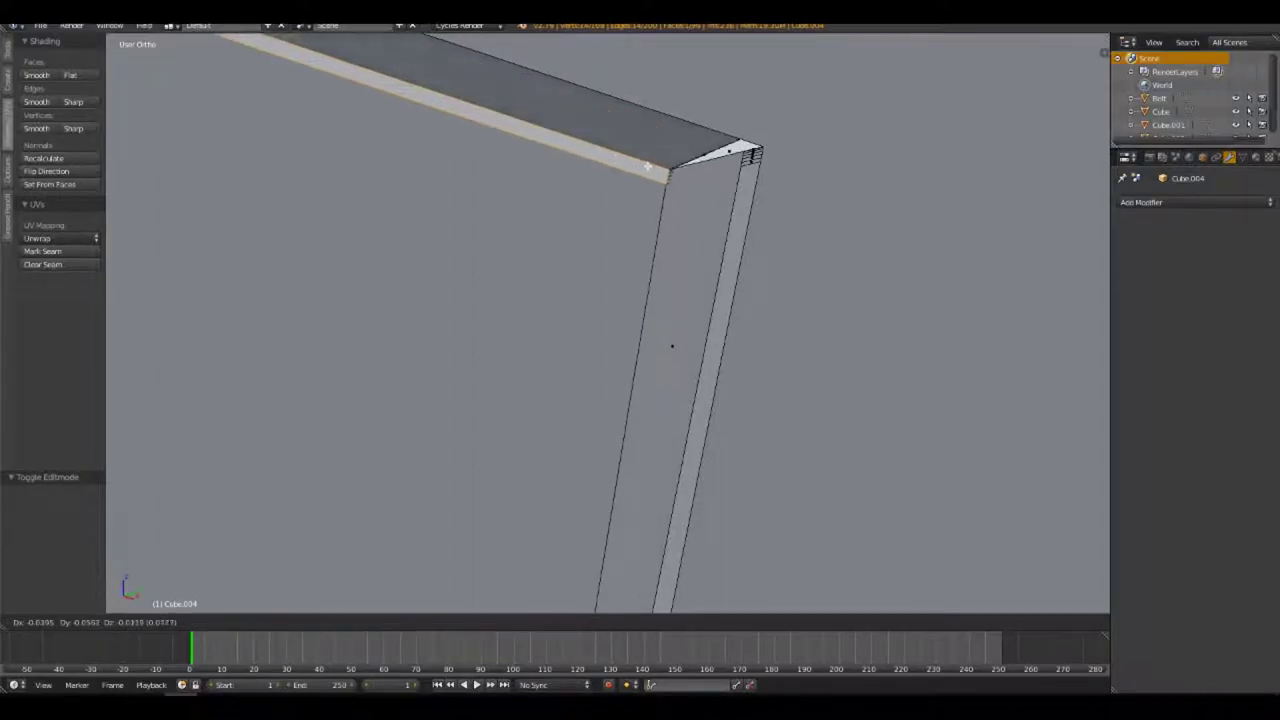
{"action": "key", "text": "Escape"}
{"action": "mouse_move", "coordinate": [637, 149]}
{"action": "middle_mouse_down"}
{"action": "mouse_move", "coordinate": [651, 262]}
{"action": "mouse_move", "coordinate": [820, 491]}
{"action": "mouse_move", "coordinate": [800, 477]}
{"action": "mouse_move", "coordinate": [831, 389]}
{"action": "middle_mouse_up"}
{"action": "scroll", "coordinate": [651, 262], "scroll_direction": "down", "scroll_amount": 3}
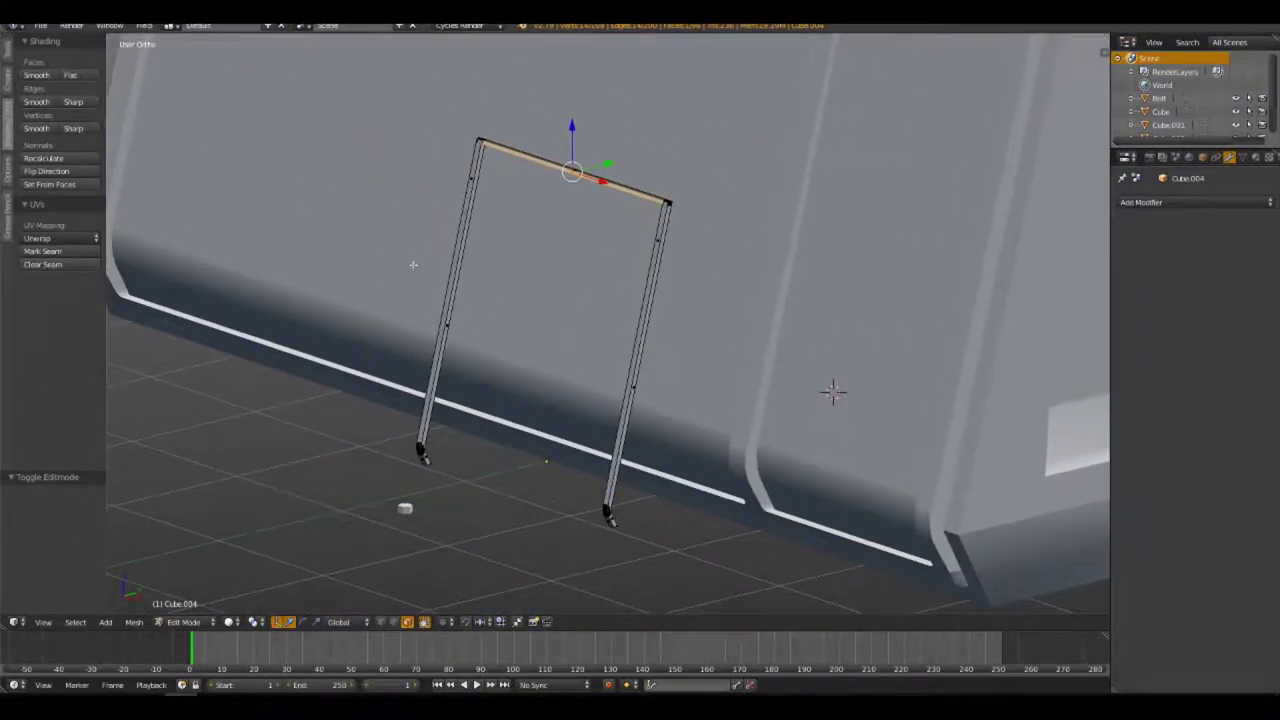
{"action": "left_click", "coordinate": [56, 159]}
{"action": "key", "text": "Tab"}
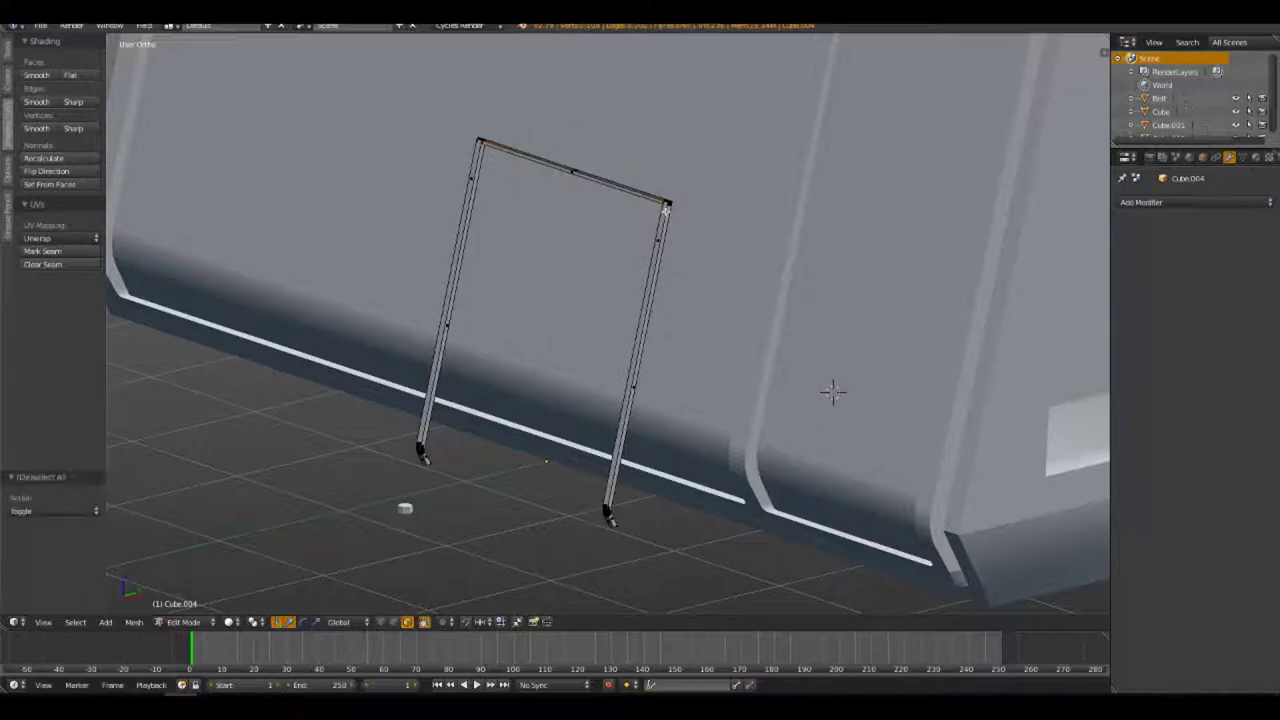
Recalculate the frame's normals once more and check its shading from the front
{"action": "middle_click_drag", "start_coordinate": [573, 232], "coordinate": [656, 250]}
{"action": "scroll", "coordinate": [574, 209], "scroll_direction": "up", "scroll_amount": 4}
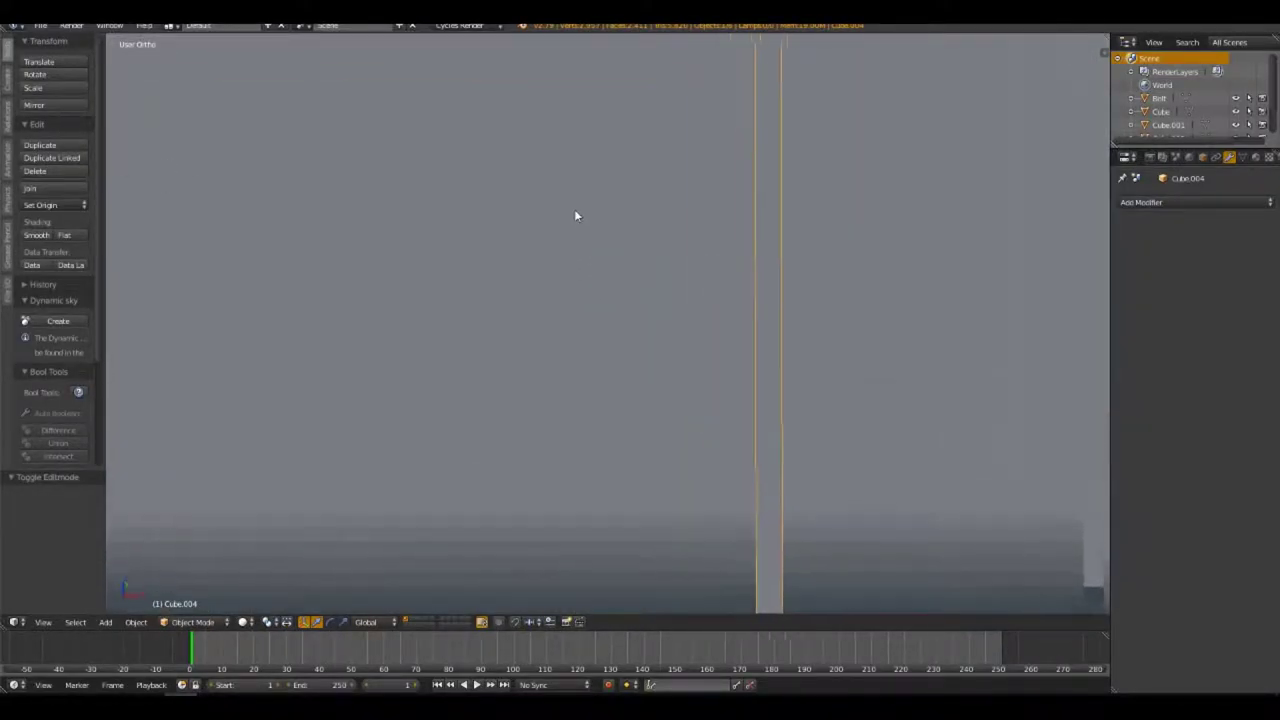
{"action": "scroll", "coordinate": [574, 209], "scroll_direction": "down", "scroll_amount": 3}
{"action": "scroll", "coordinate": [549, 377], "scroll_direction": "up", "scroll_amount": 3}
{"action": "mouse_move", "coordinate": [549, 377]}
{"action": "middle_mouse_down"}
{"action": "mouse_move", "coordinate": [600, 262]}
{"action": "mouse_move", "coordinate": [683, 266]}
{"action": "mouse_move", "coordinate": [689, 246]}
{"action": "middle_mouse_up"}
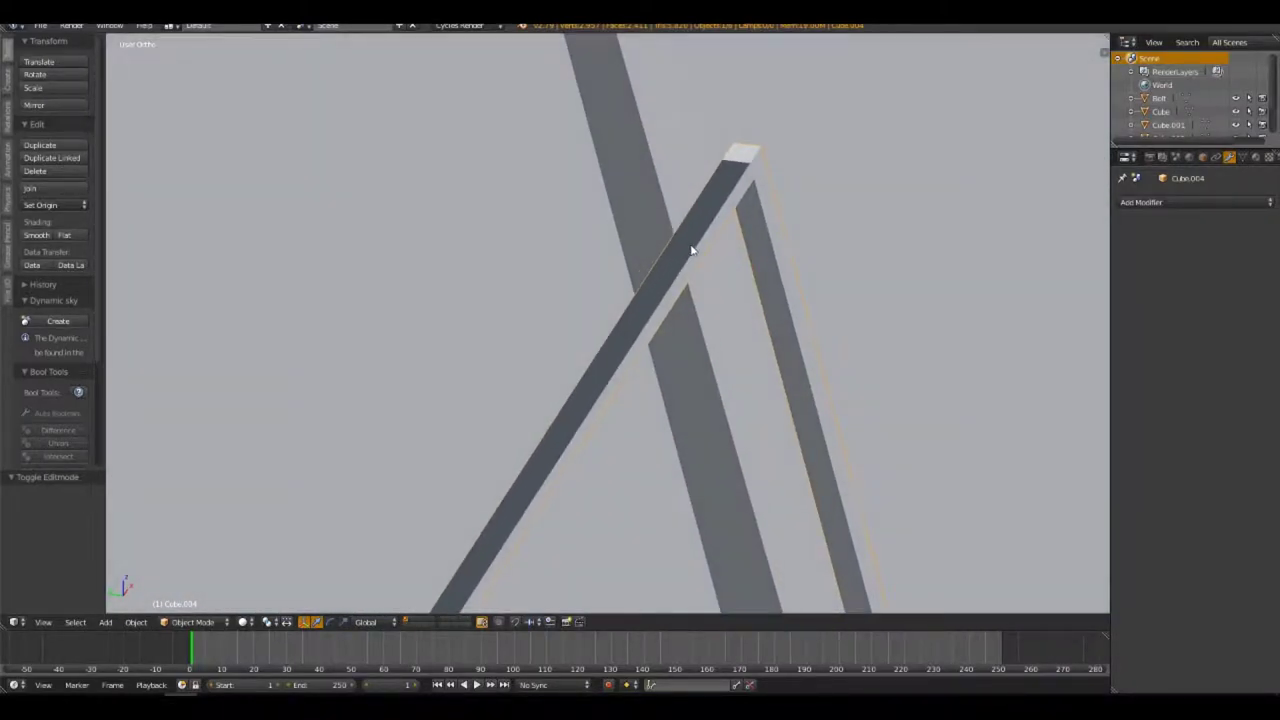
{"action": "key", "text": "Tab"}
{"action": "left_click", "coordinate": [44, 158]}
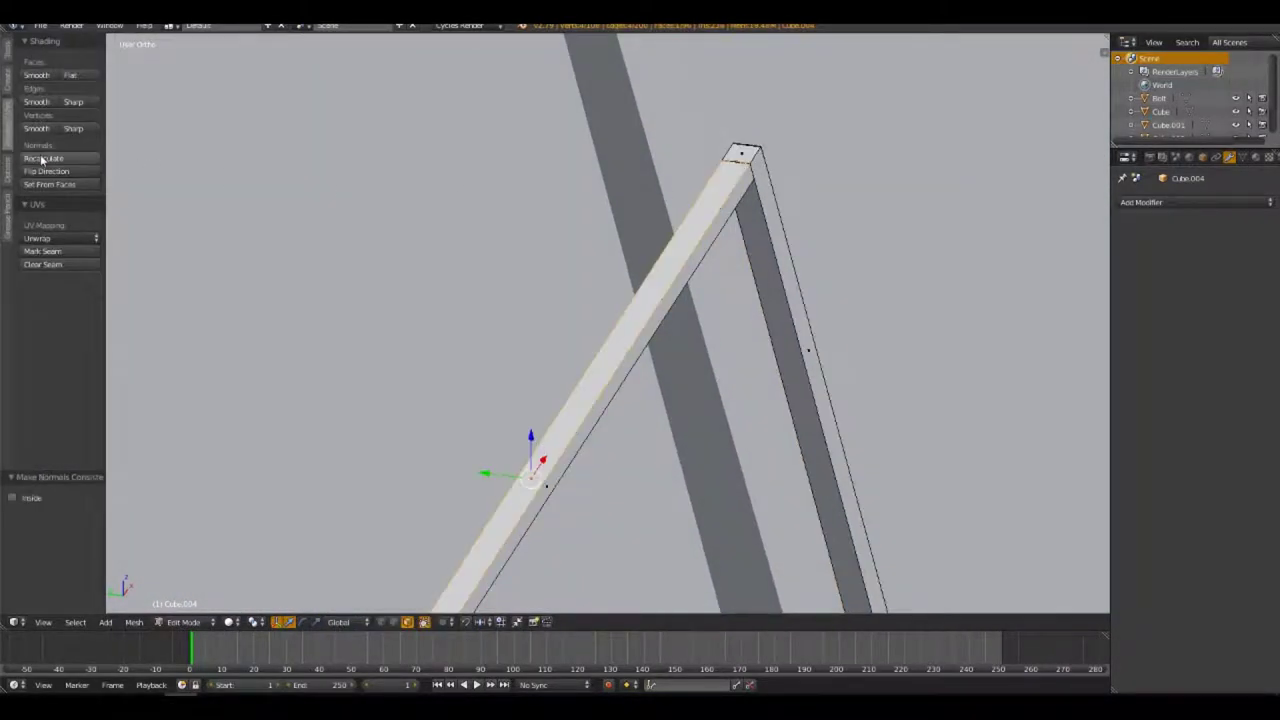
{"action": "key", "text": "Tab"}
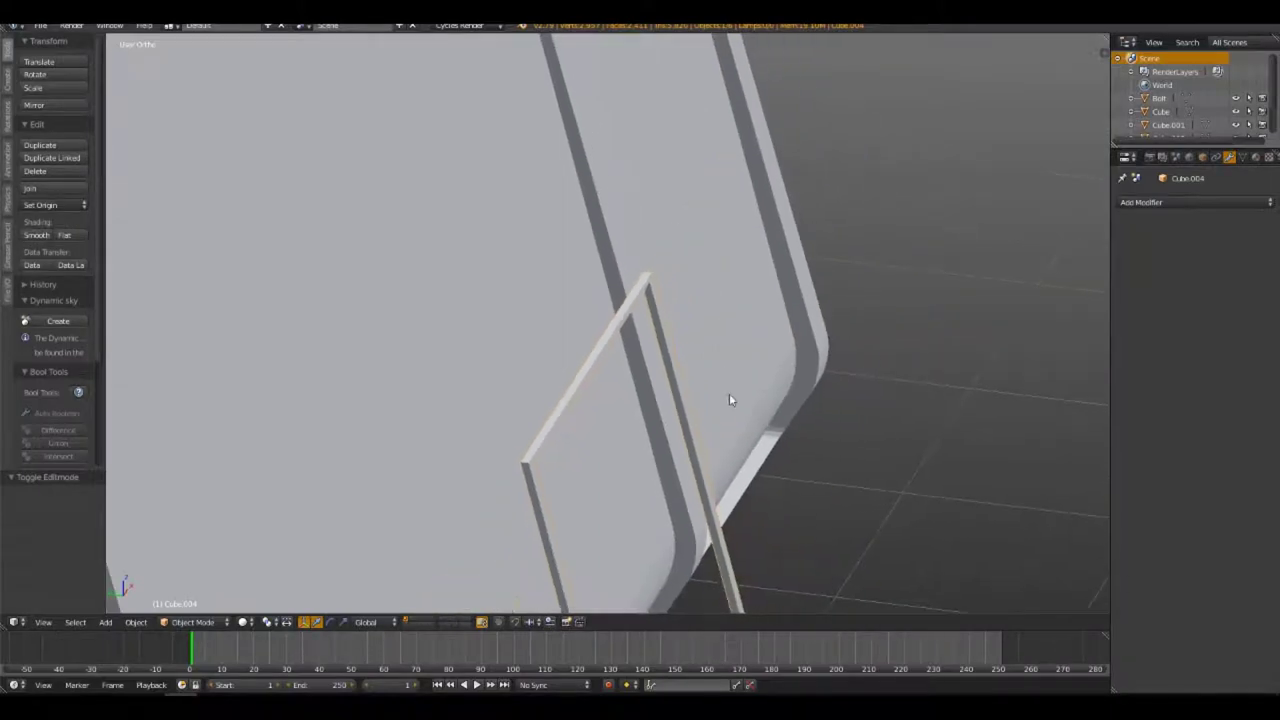
{"action": "middle_click_drag", "start_coordinate": [729, 400], "coordinate": [651, 491]}
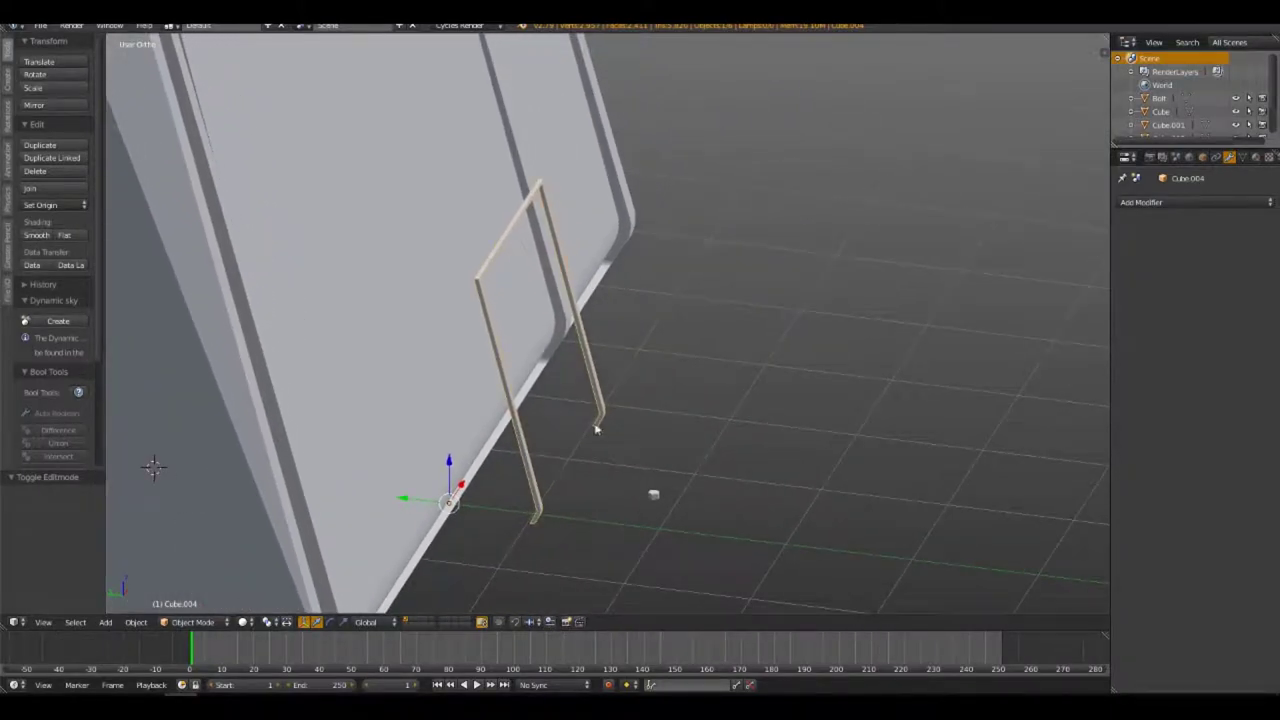
{"action": "scroll", "coordinate": [600, 440], "scroll_direction": "up", "scroll_amount": 2}
{"action": "middle_click_drag", "start_coordinate": [657, 431], "coordinate": [660, 256], "text": "shift"}
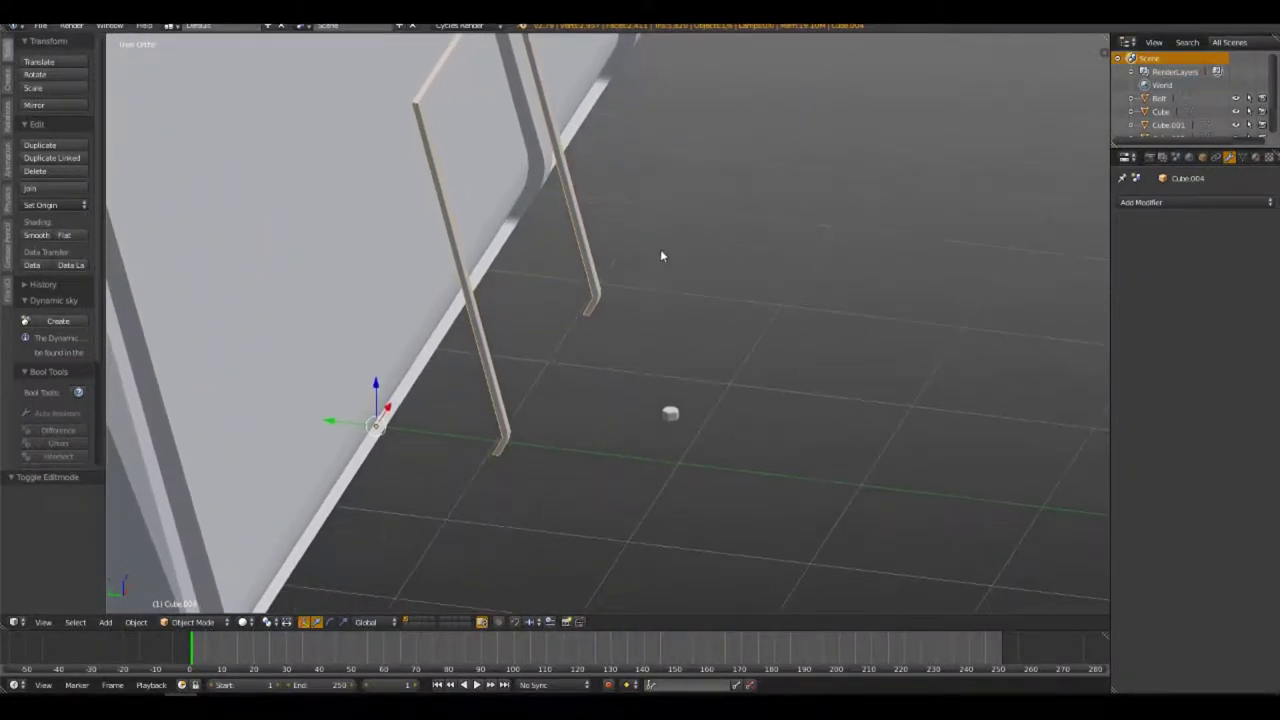
{"action": "middle_click_drag", "start_coordinate": [651, 320], "coordinate": [520, 298]}
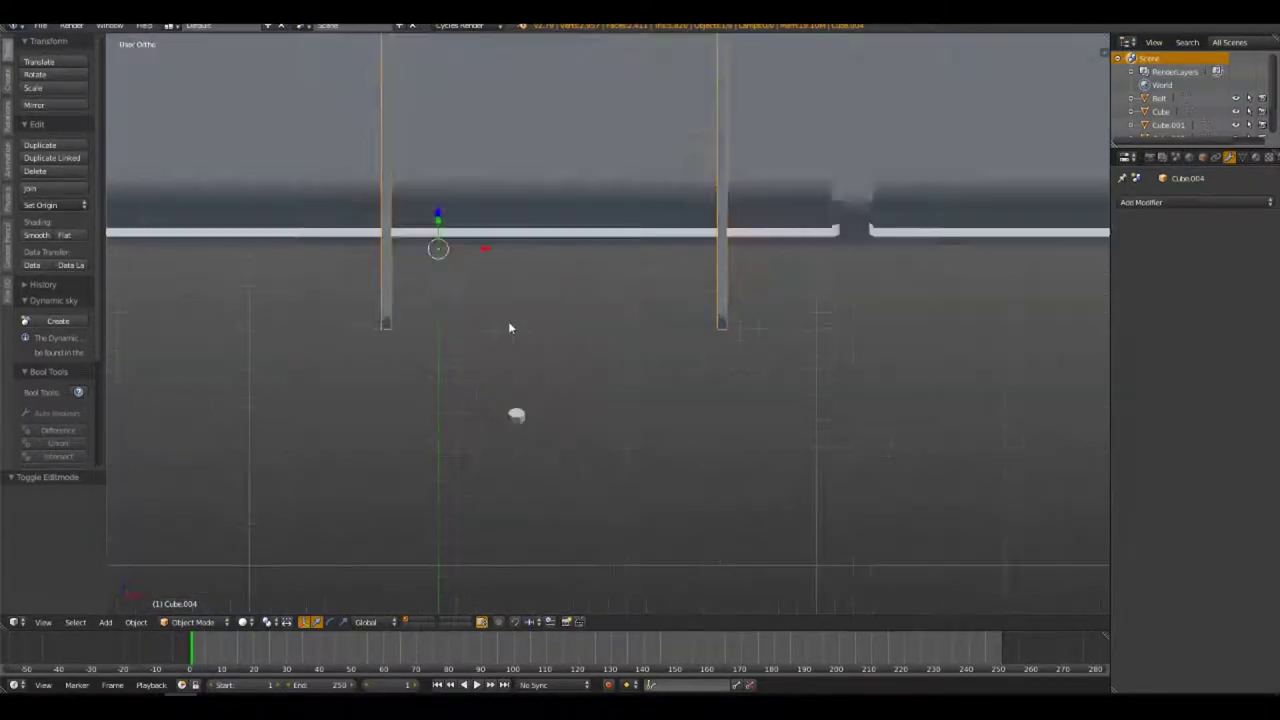
Switch to Front Ortho view with wireframe display
{"action": "key", "text": "KP_1"}
{"action": "scroll", "coordinate": [625, 449], "scroll_direction": "down", "scroll_amount": 5}
{"action": "scroll", "coordinate": [650, 462], "scroll_direction": "up", "scroll_amount": 2}
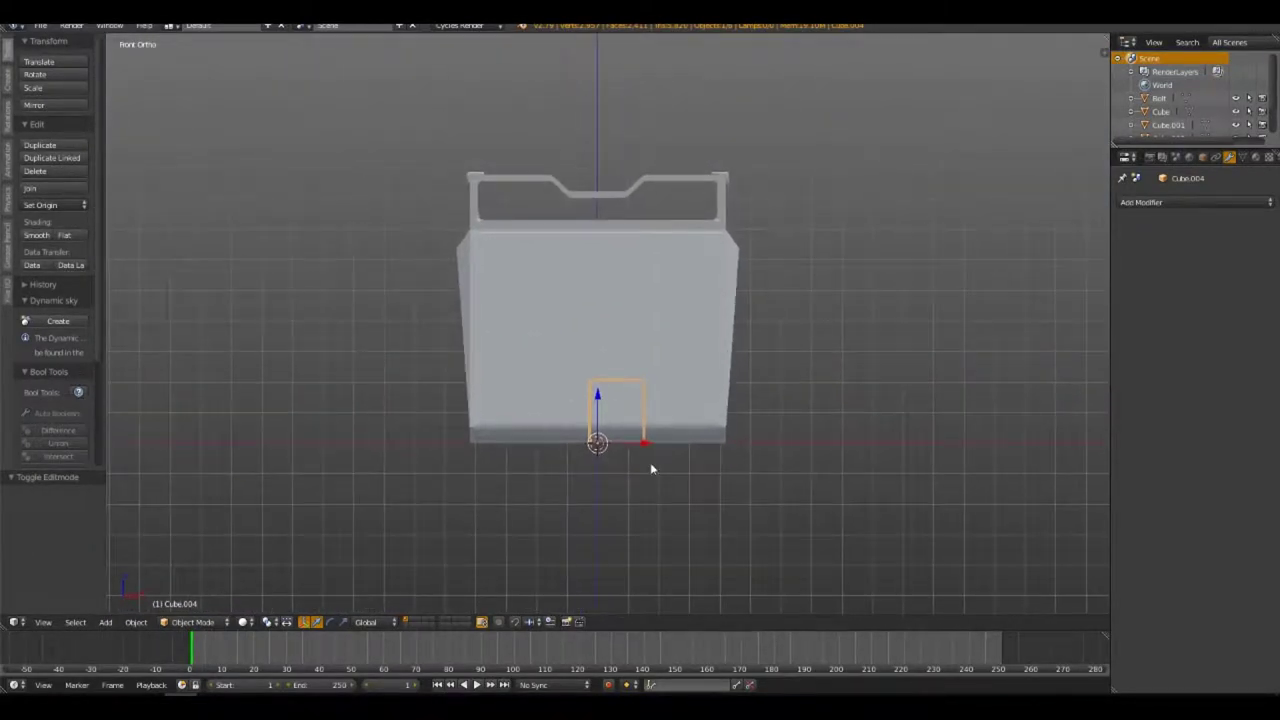
{"action": "scroll", "coordinate": [657, 407], "scroll_direction": "up", "scroll_amount": 2}
{"action": "key", "text": "z"}
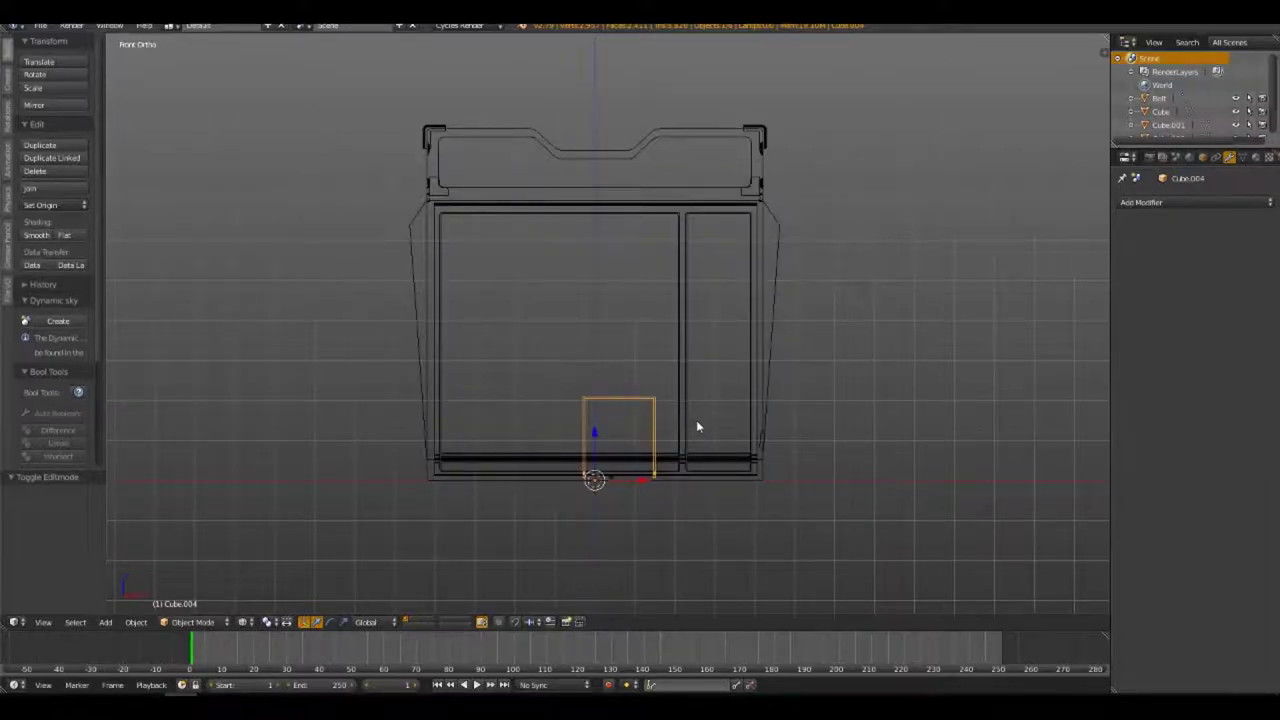
Move the frame -1.501 along X, scale it 1.299 on X, and begin another X move
{"action": "key", "text": "g"}
{"action": "key", "text": "x"}
{"action": "left_click", "coordinate": [636, 419]}
{"action": "key", "text": "s"}
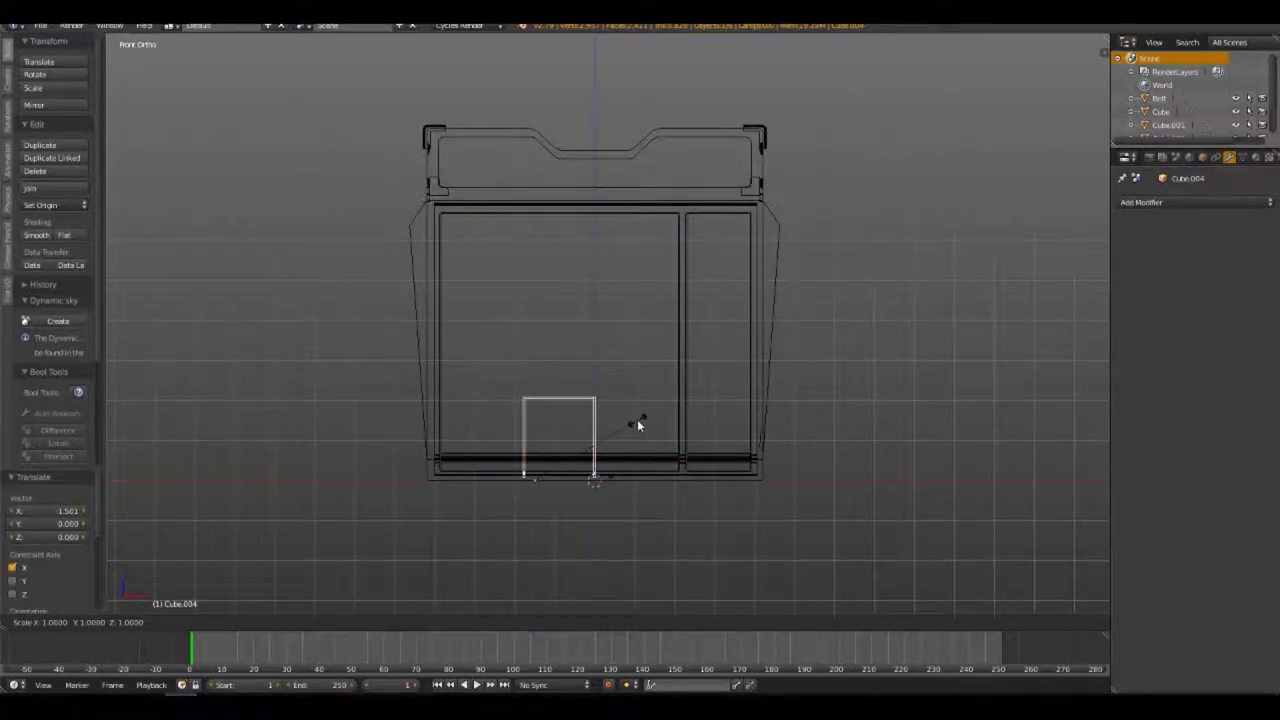
{"action": "key", "text": "x"}
{"action": "left_click", "coordinate": [678, 426]}
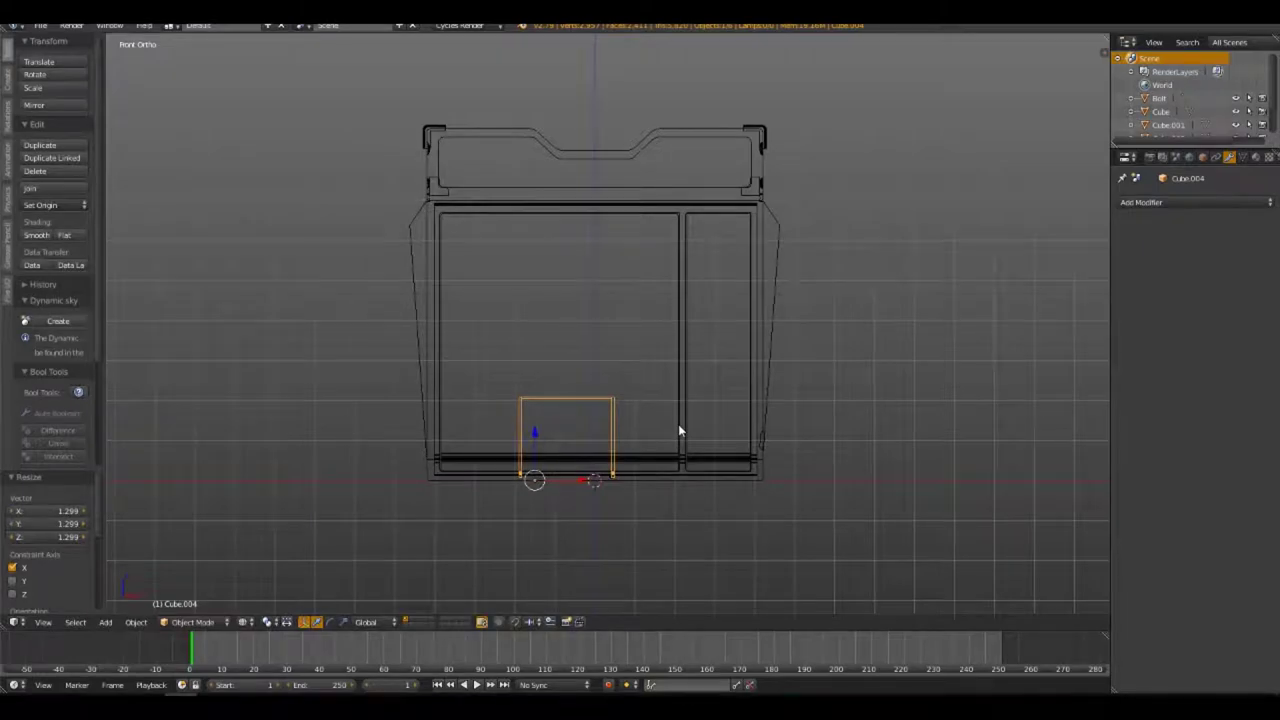
{"action": "key", "text": "g"}
{"action": "key", "text": "x"}
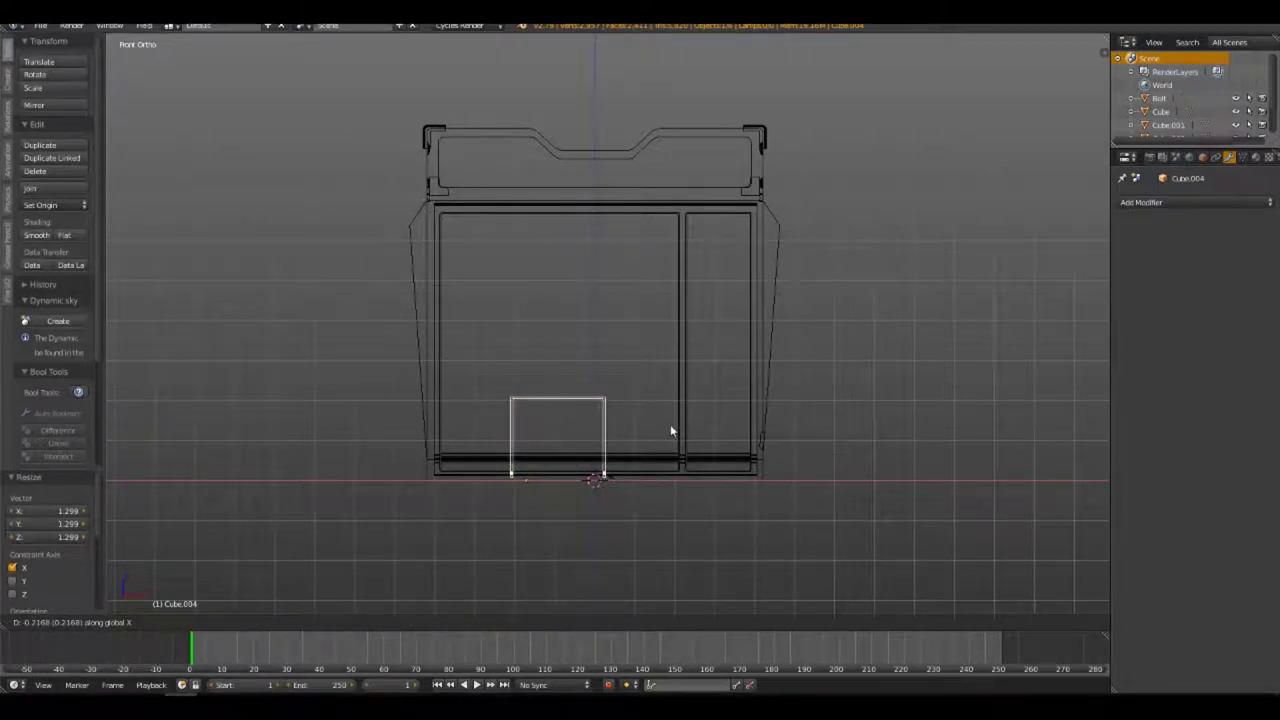
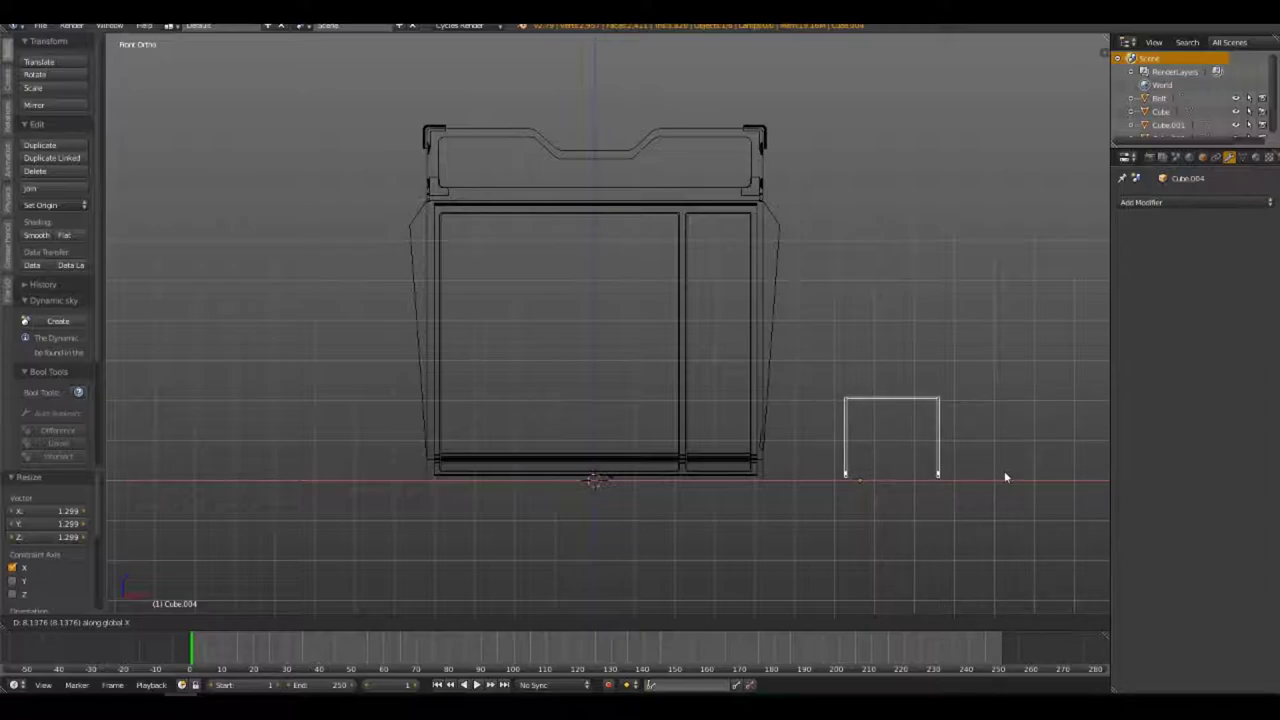
Move the U-shaped cutter along X into the crate's front panel
{"action": "left_click", "coordinate": [670, 474]}
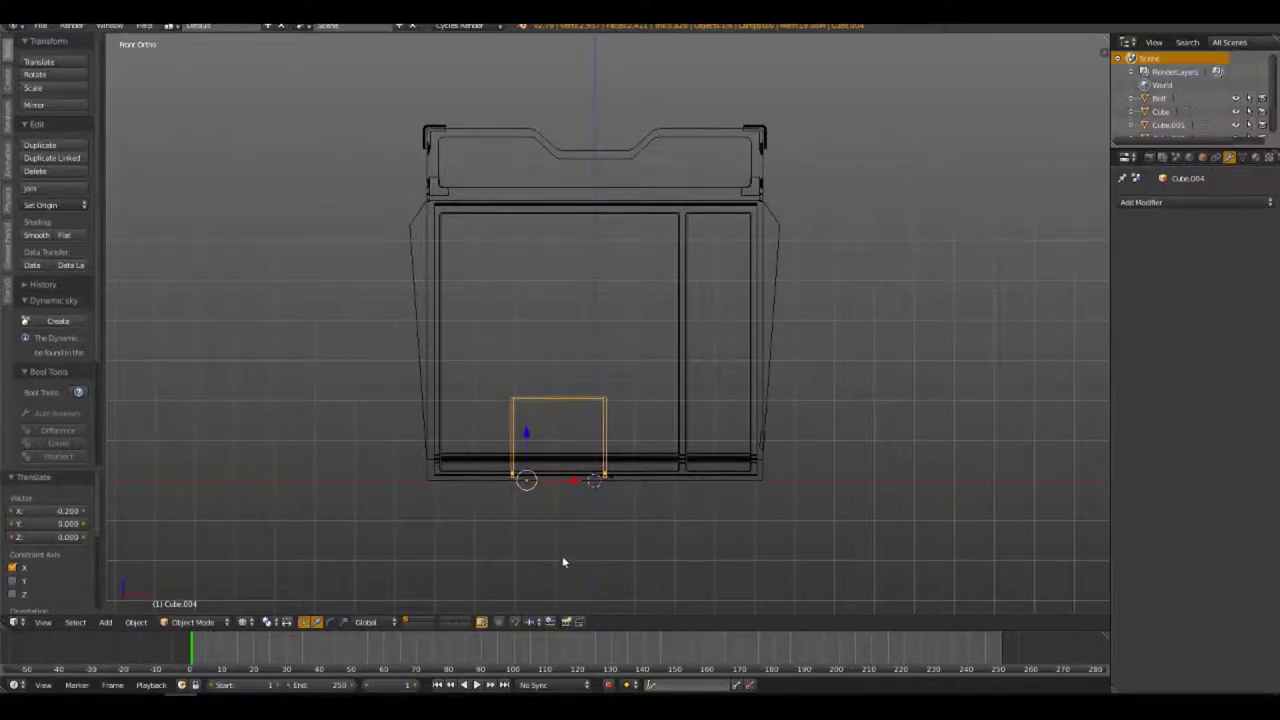
{"action": "scroll", "coordinate": [562, 555], "scroll_direction": "up", "scroll_amount": 3}
{"action": "scroll", "coordinate": [663, 314], "scroll_direction": "up", "scroll_amount": 1}
{"action": "key", "text": "Tab"}
{"action": "middle_click_drag", "start_coordinate": [663, 308], "coordinate": [668, 432]}
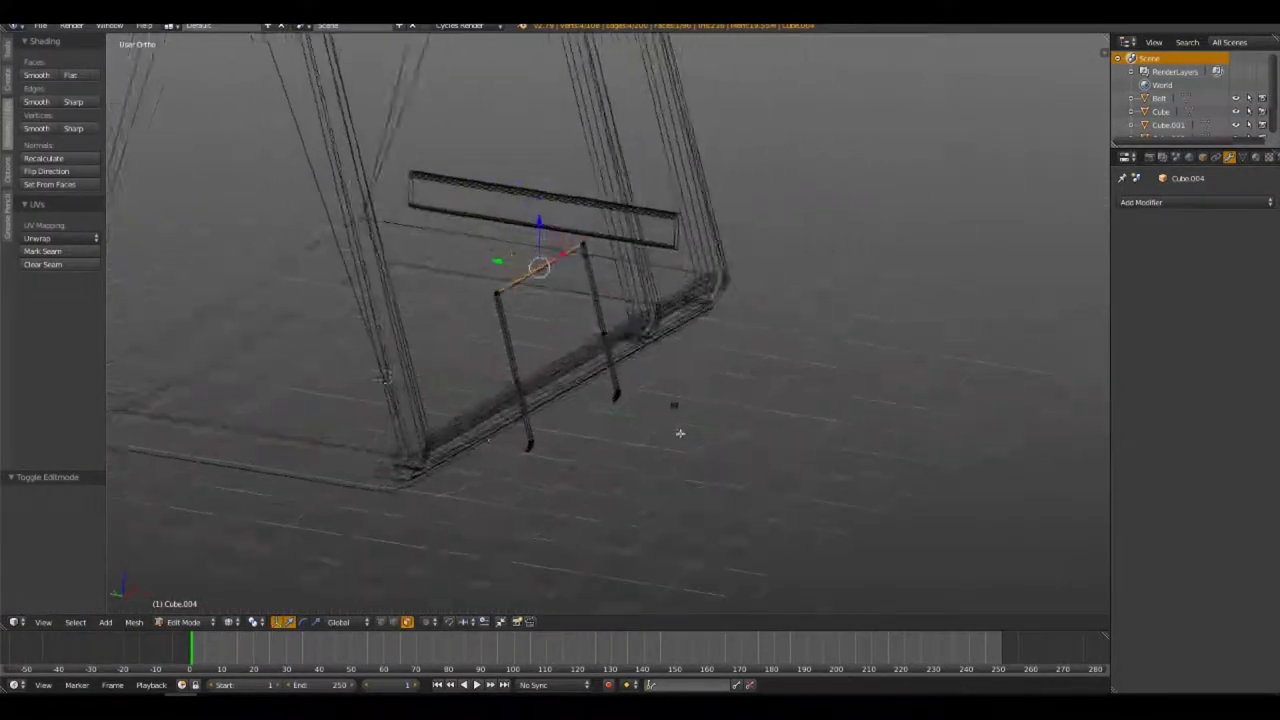
{"action": "key", "text": "Tab"}
In Right Ortho view, slide the cutter 0.707 along Y onto the slanted side panel
{"action": "key", "text": "KP_3"}
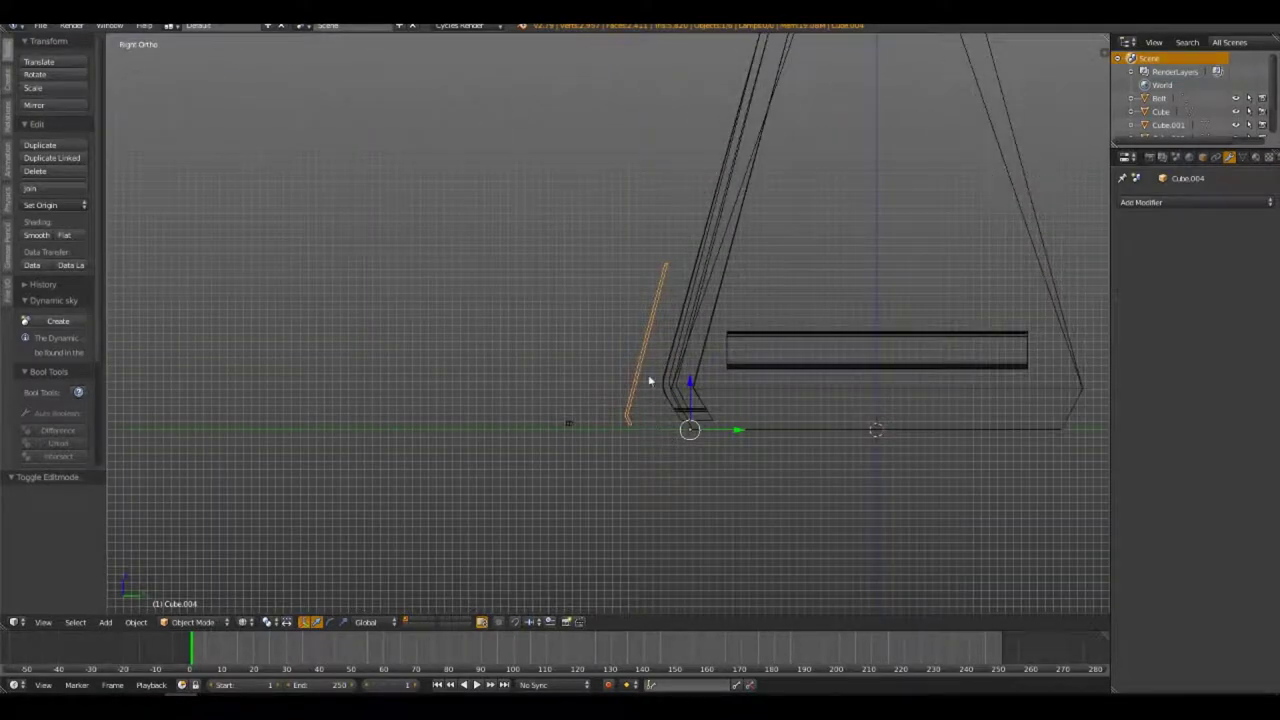
{"action": "key", "text": "g"}
{"action": "key", "text": "x"}
{"action": "left_click", "coordinate": [677, 381]}
{"action": "key", "text": "g"}
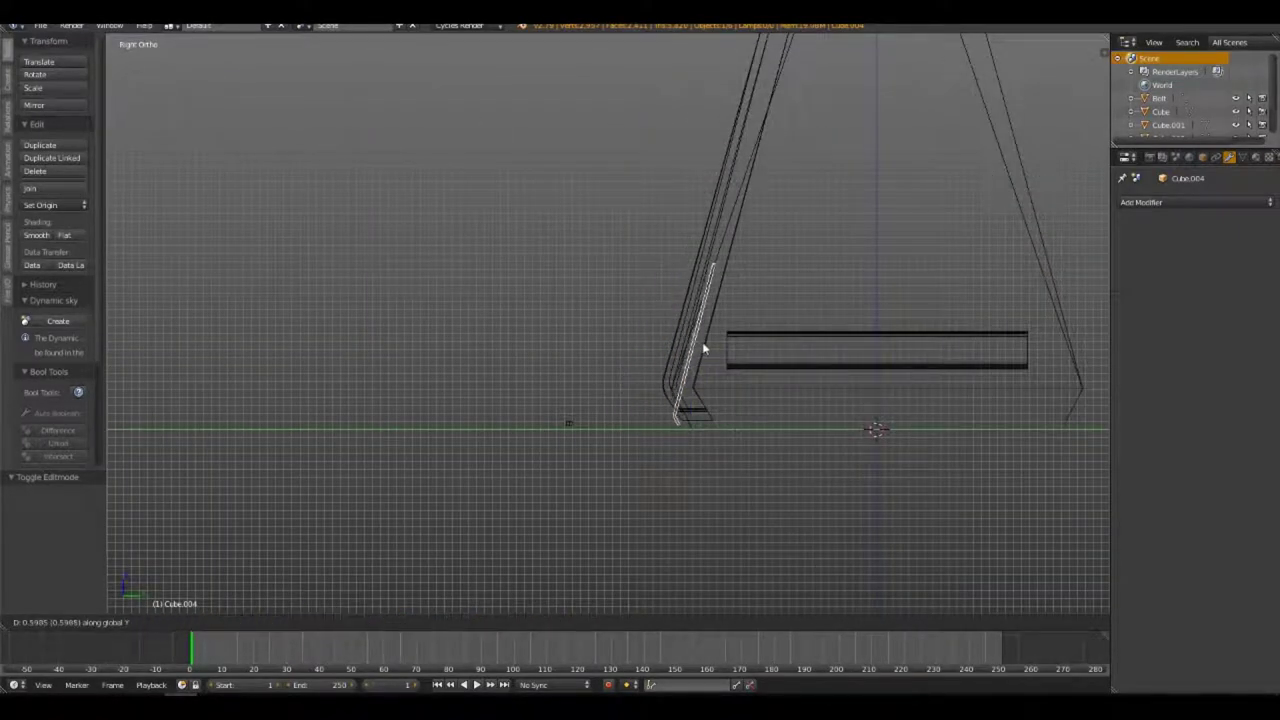
{"action": "left_click", "coordinate": [712, 347]}
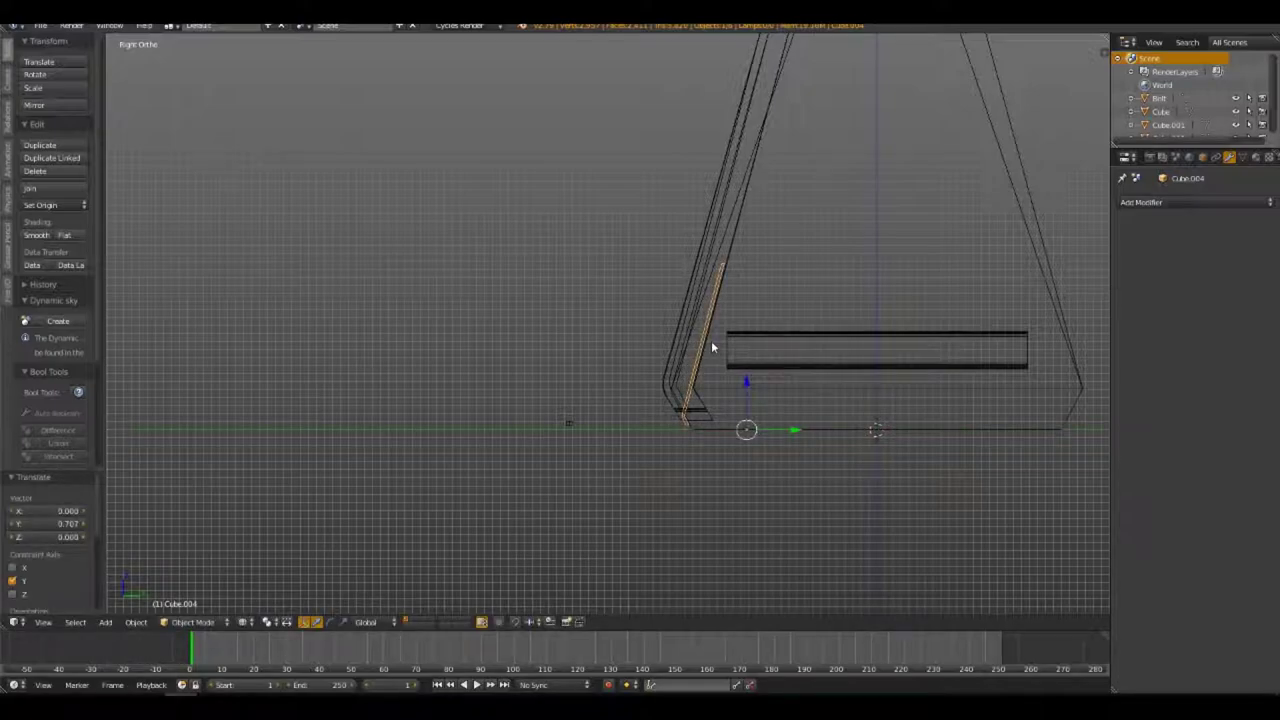
{"action": "mouse_move", "coordinate": [709, 343]}
{"action": "middle_mouse_down"}
{"action": "mouse_move", "coordinate": [743, 380]}
{"action": "mouse_move", "coordinate": [684, 385]}
{"action": "mouse_move", "coordinate": [690, 400]}
{"action": "mouse_move", "coordinate": [745, 379]}
{"action": "mouse_move", "coordinate": [740, 472]}
{"action": "mouse_move", "coordinate": [646, 371]}
{"action": "mouse_move", "coordinate": [708, 381]}
{"action": "mouse_move", "coordinate": [696, 408]}
{"action": "middle_mouse_up"}
{"action": "key", "text": "z"}
{"action": "key", "text": "z"}
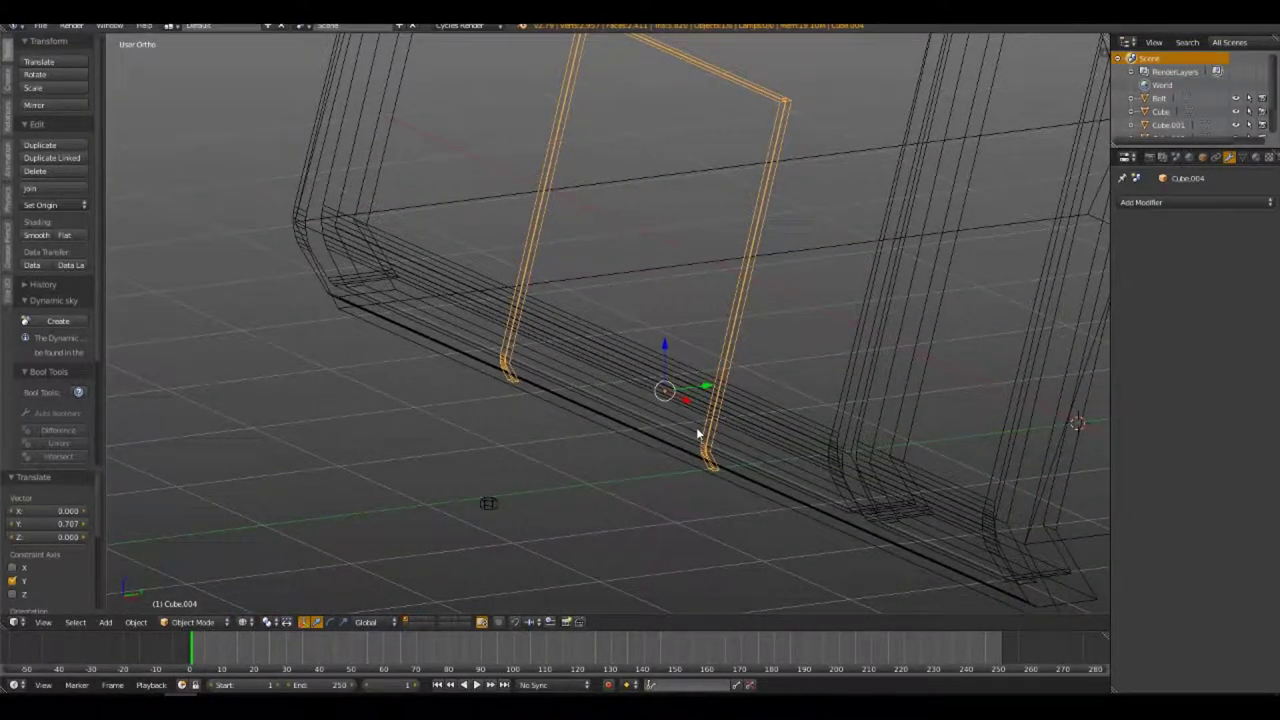
In Edit Mode, box-select the bottom vertices of both cutter legs
{"action": "key", "text": "Tab"}
{"action": "key", "text": "z"}
{"action": "key", "text": "z"}
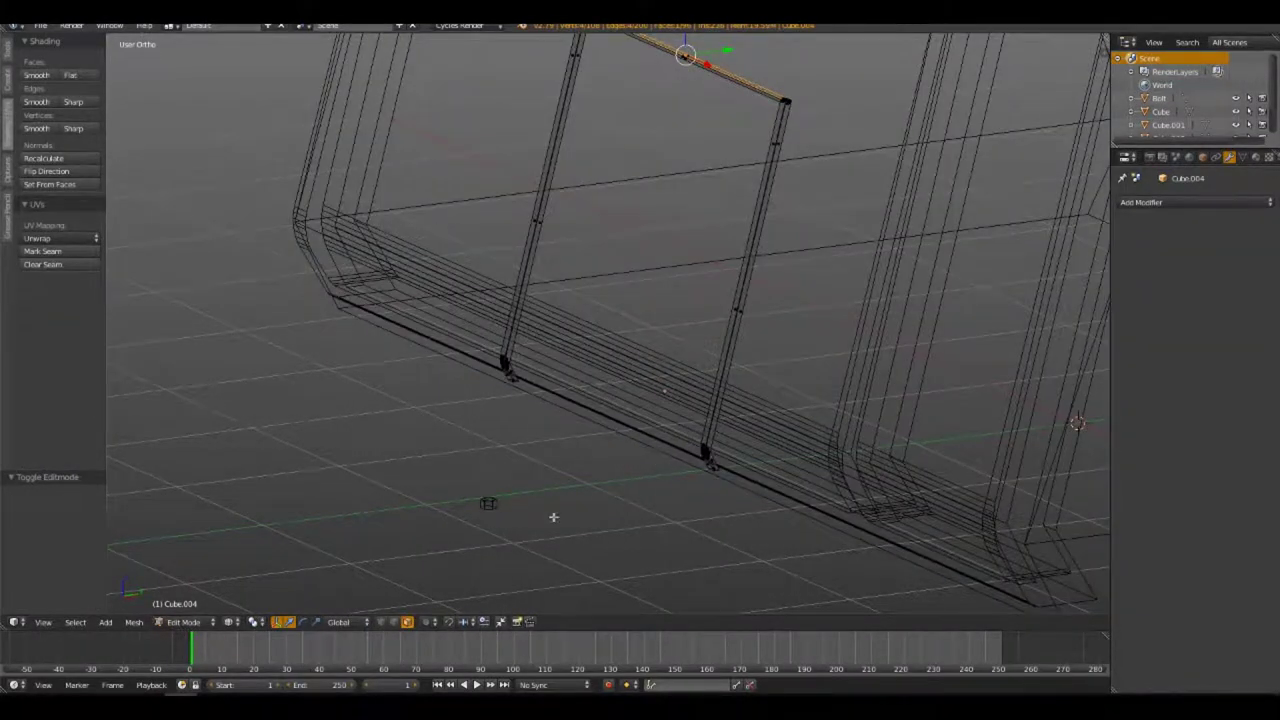
{"action": "key", "text": "b"}
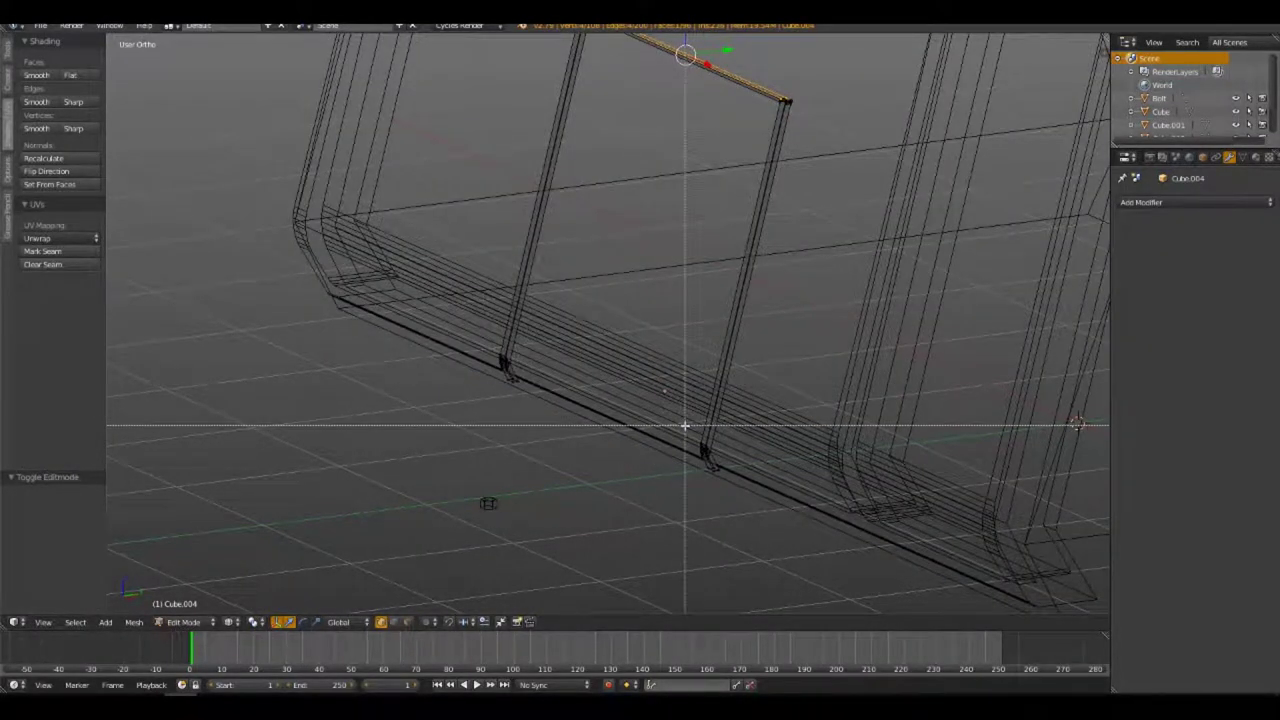
{"action": "left_click_drag", "start_coordinate": [686, 422], "coordinate": [734, 460]}
{"action": "key", "text": "b"}
{"action": "key", "text": "Escape"}
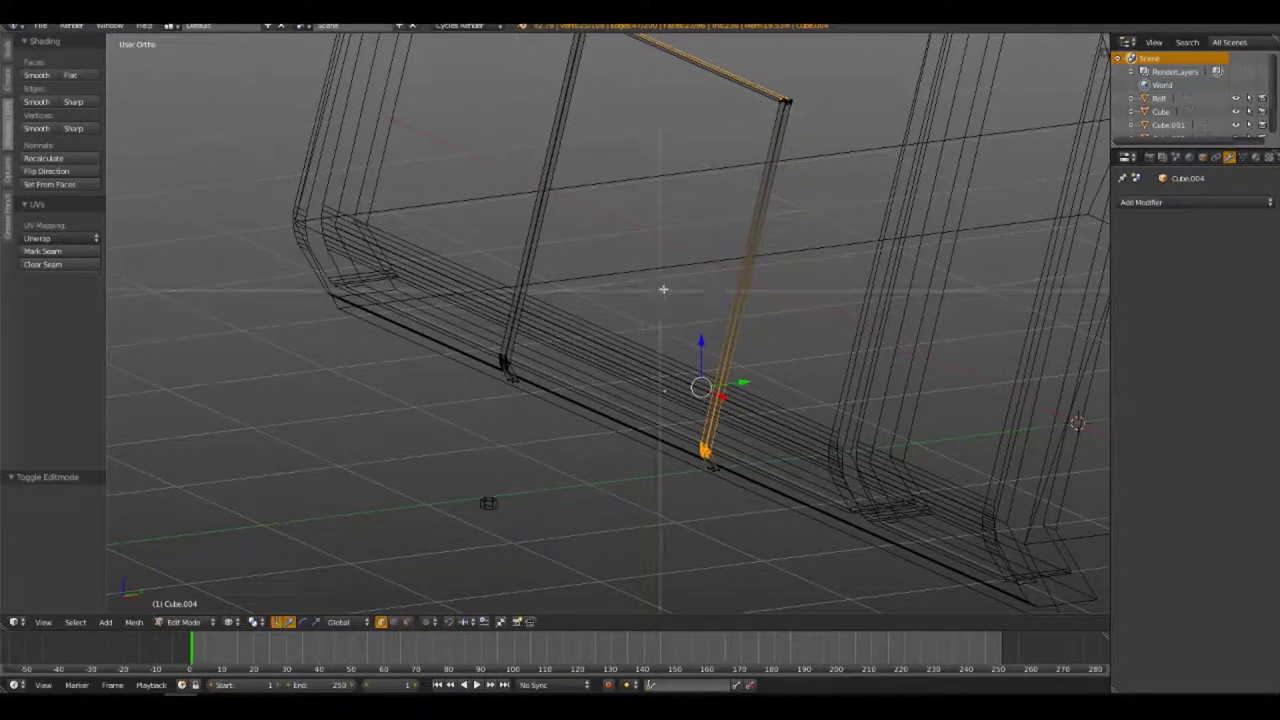
{"action": "key", "text": "a"}
{"action": "key", "text": "b"}
{"action": "left_click_drag", "start_coordinate": [684, 428], "coordinate": [717, 462]}
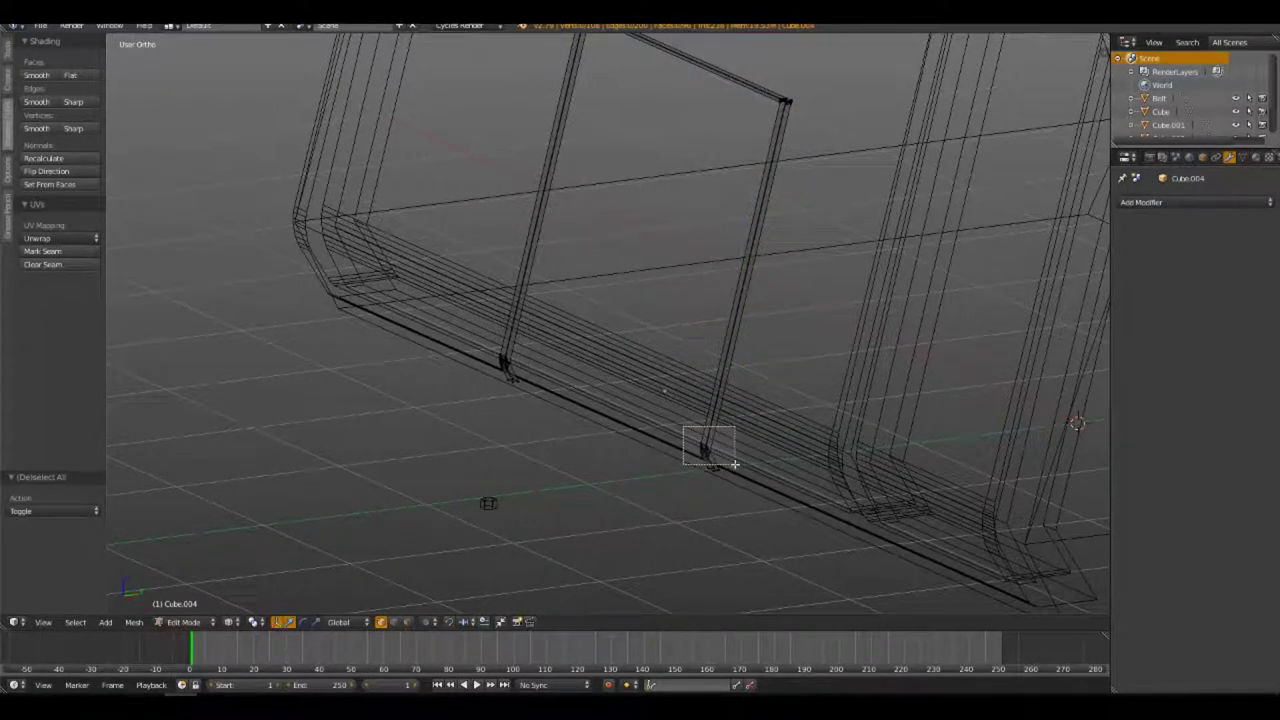
{"action": "key", "text": "b"}
{"action": "left_click_drag", "start_coordinate": [476, 344], "coordinate": [546, 378]}
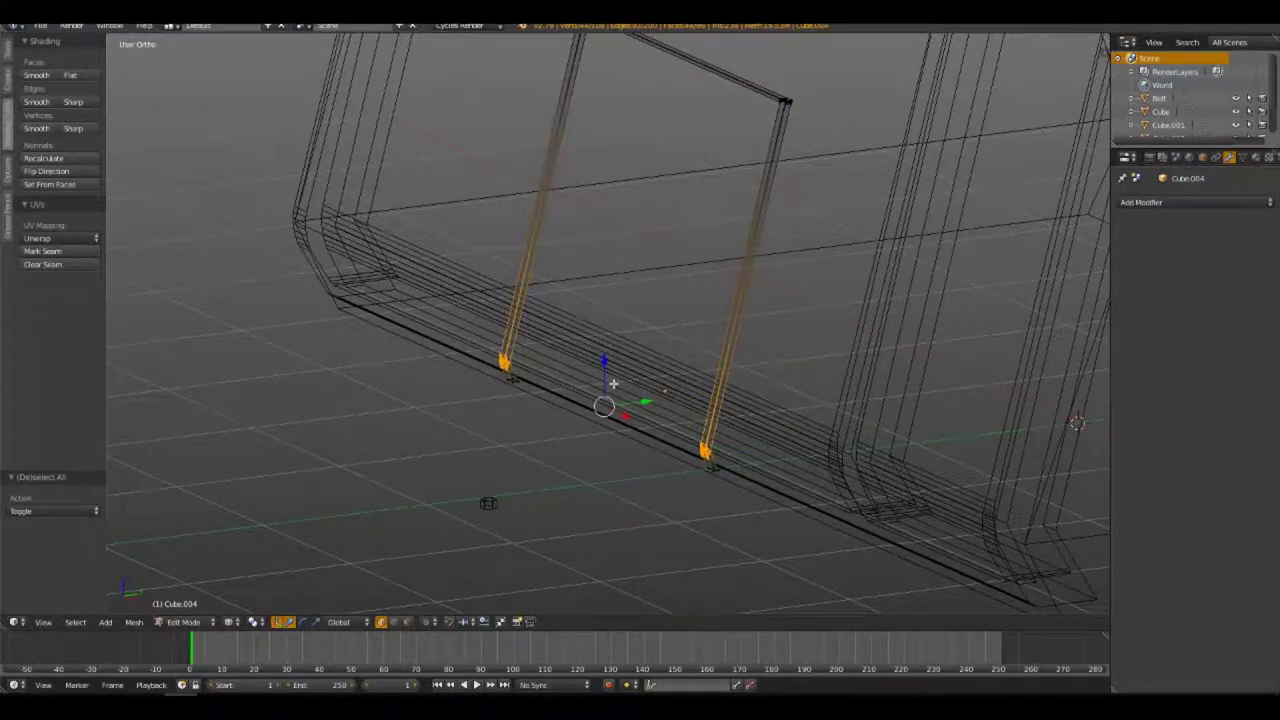
Move the leg bottoms and scale them by 2.562, keeping X unchanged
{"action": "key", "text": "KP_3"}
{"action": "key", "text": "g"}
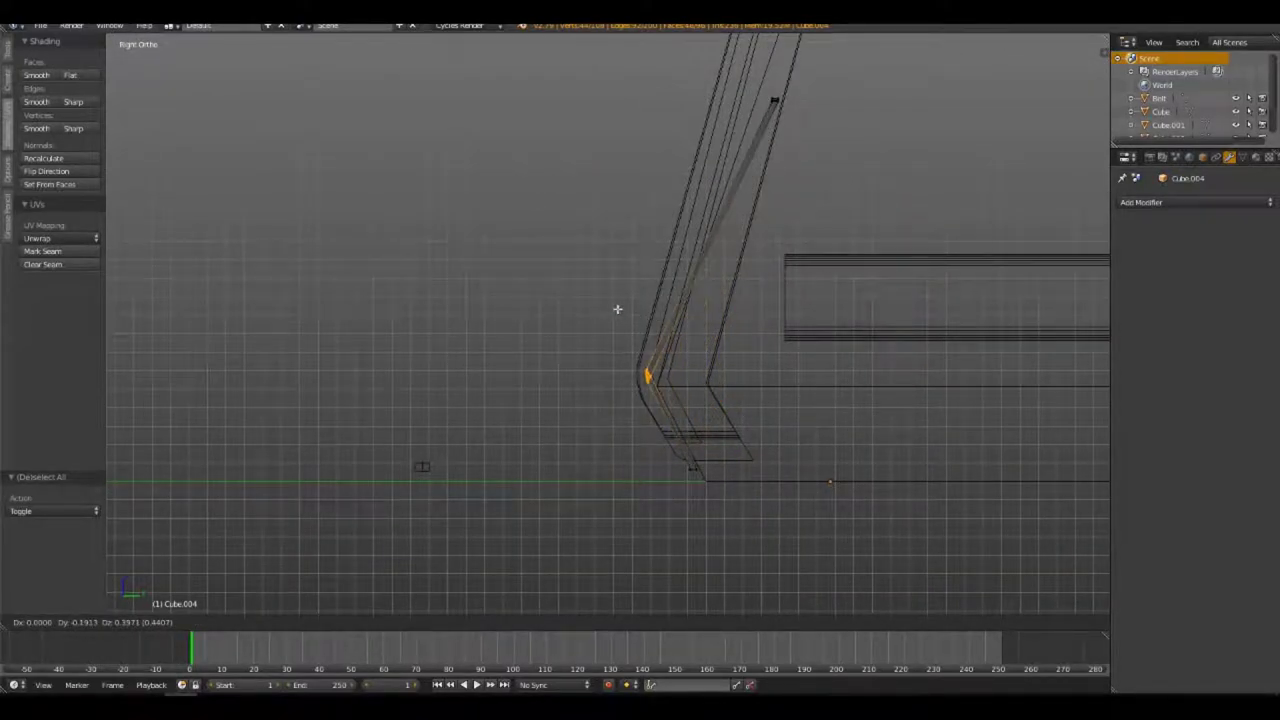
{"action": "left_click", "coordinate": [620, 304]}
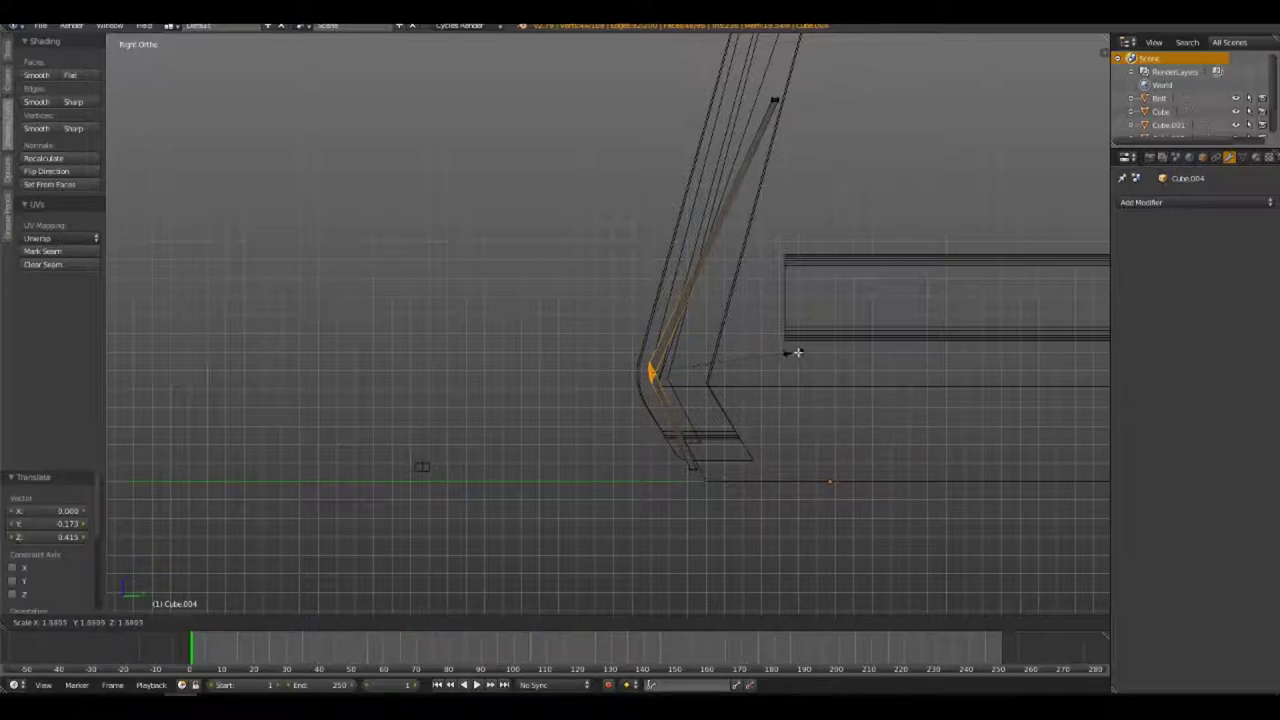
{"action": "key", "text": "s"}
{"action": "key", "text": "shift+x"}
{"action": "left_click", "coordinate": [1095, 403]}
{"action": "key", "text": "g"}
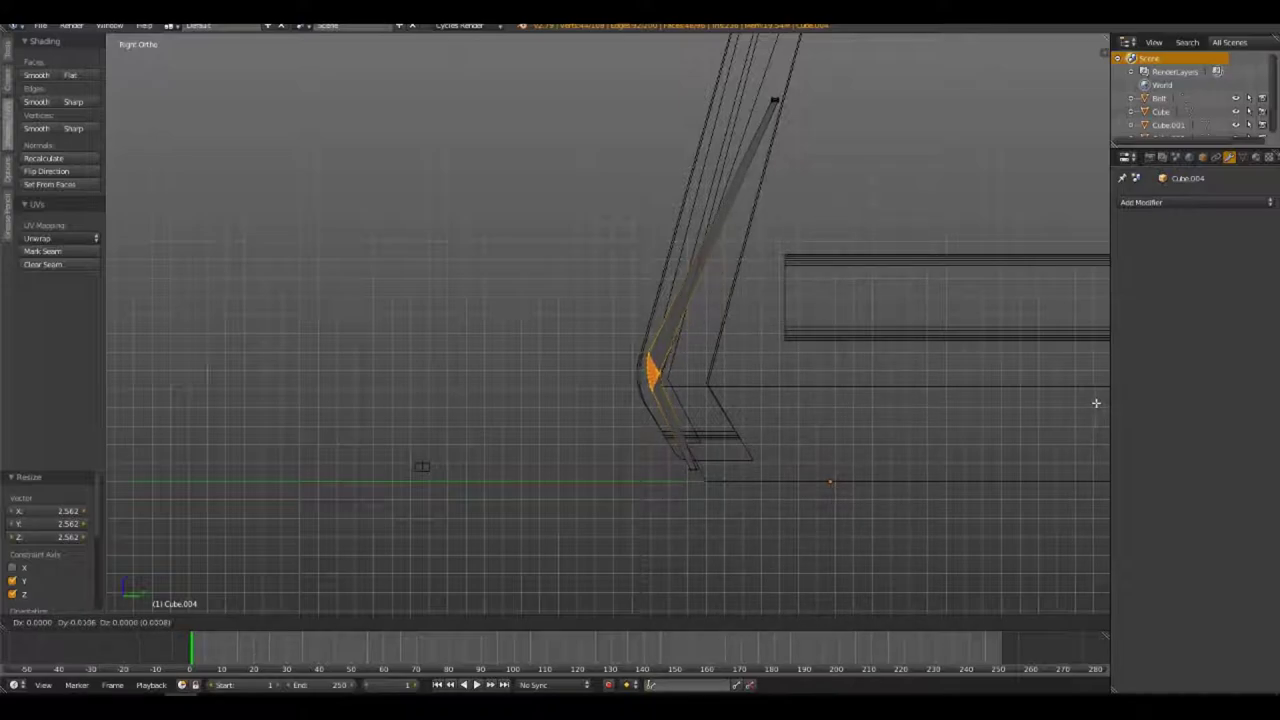
{"action": "left_click", "coordinate": [1097, 404]}
Reposition the lower and upper leg vertices so the legs follow the rounded edge
{"action": "key", "text": "a"}
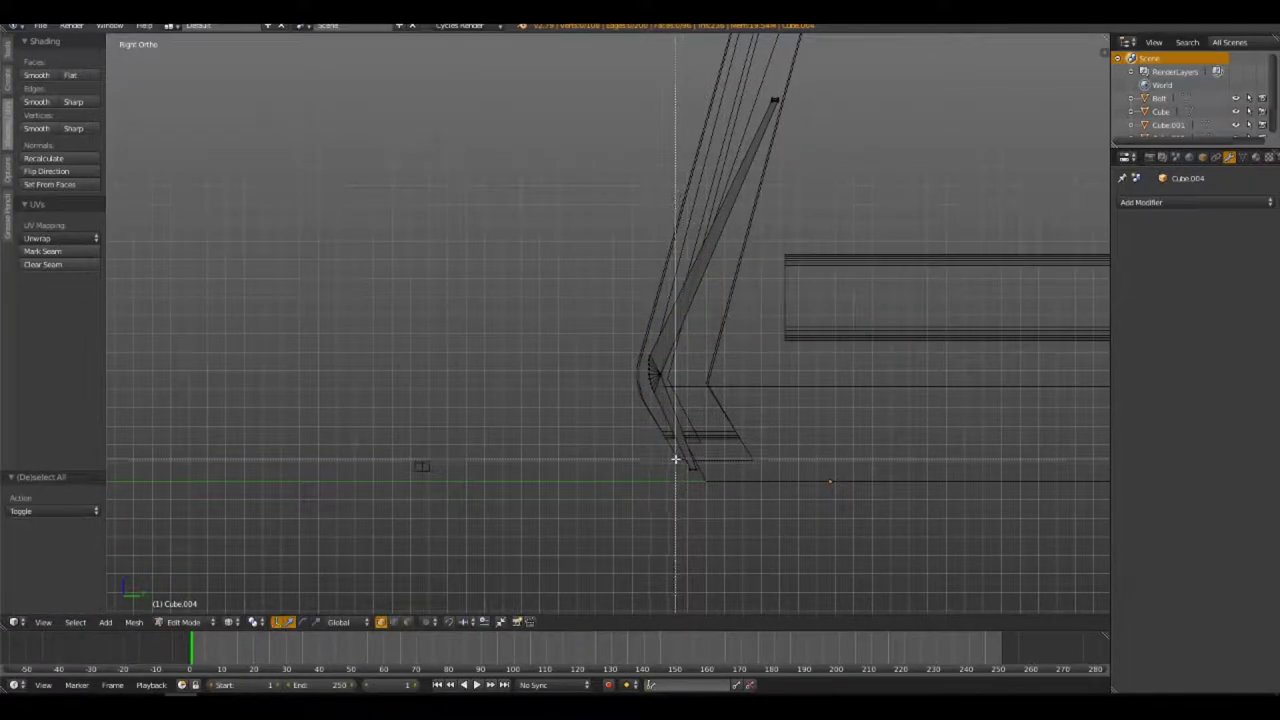
{"action": "right_click", "coordinate": [754, 483]}
{"action": "key", "text": "g"}
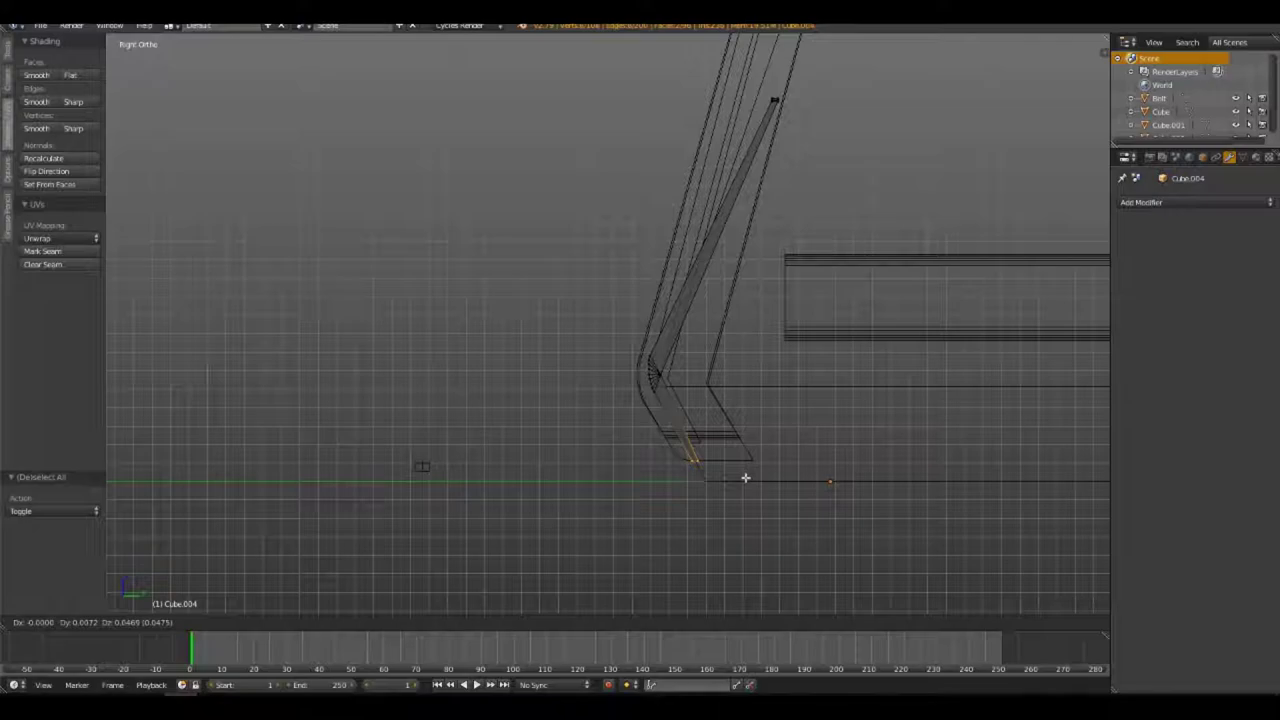
{"action": "left_click", "coordinate": [745, 478]}
{"action": "key", "text": "a"}
{"action": "right_click", "coordinate": [774, 100]}
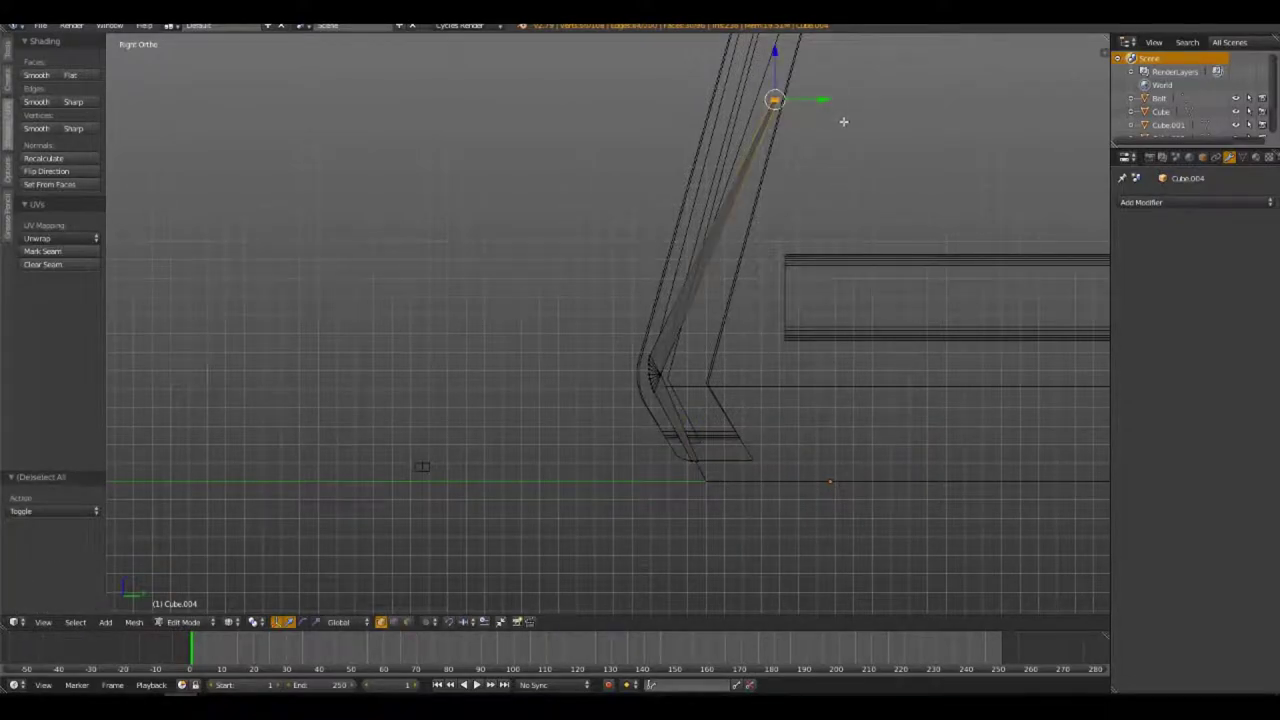
{"action": "key", "text": "g"}
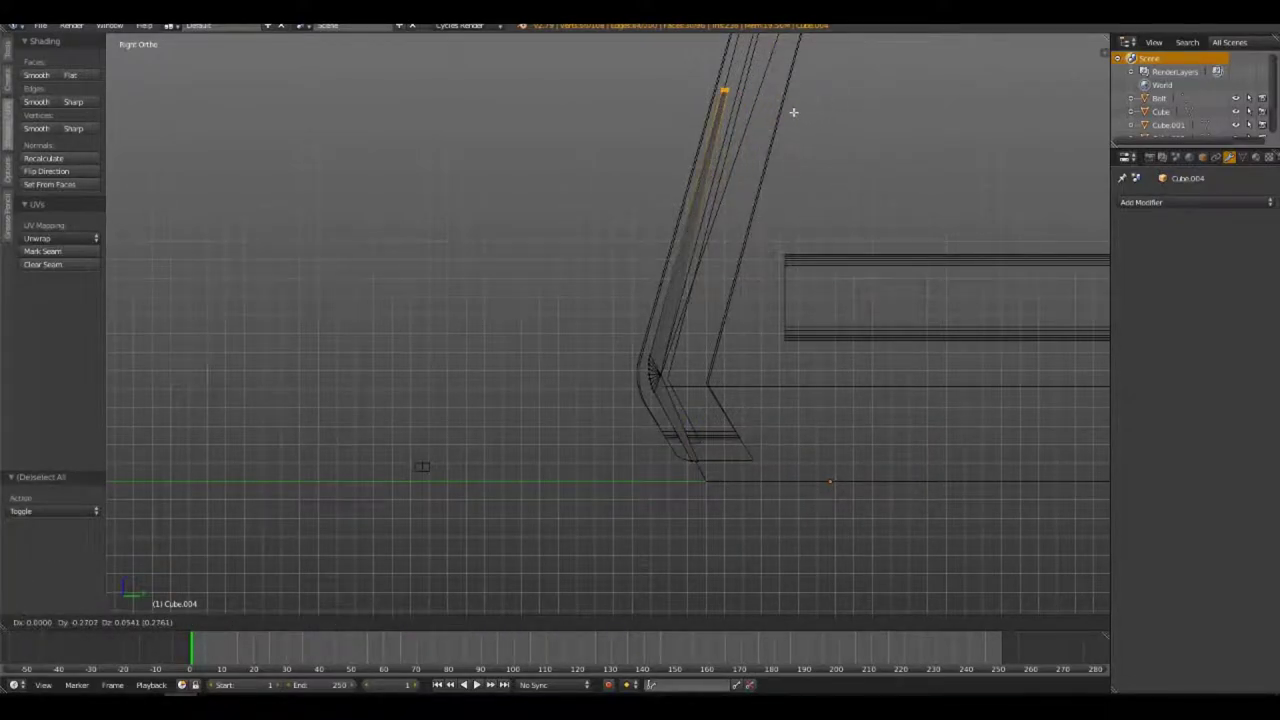
{"action": "left_click", "coordinate": [791, 114]}
{"action": "mouse_move", "coordinate": [514, 253]}
{"action": "middle_mouse_down"}
{"action": "mouse_move", "coordinate": [623, 271]}
{"action": "mouse_move", "coordinate": [491, 326]}
{"action": "mouse_move", "coordinate": [617, 310]}
{"action": "mouse_move", "coordinate": [566, 314]}
{"action": "mouse_move", "coordinate": [603, 294]}
{"action": "mouse_move", "coordinate": [591, 289]}
{"action": "middle_mouse_up"}
{"action": "key", "text": "z"}
Select the bottom vertices of both posts and nudge them -0.011 along Y
{"action": "scroll", "coordinate": [591, 289], "scroll_direction": "up", "scroll_amount": 2}
{"action": "scroll", "coordinate": [654, 323], "scroll_direction": "up", "scroll_amount": 2}
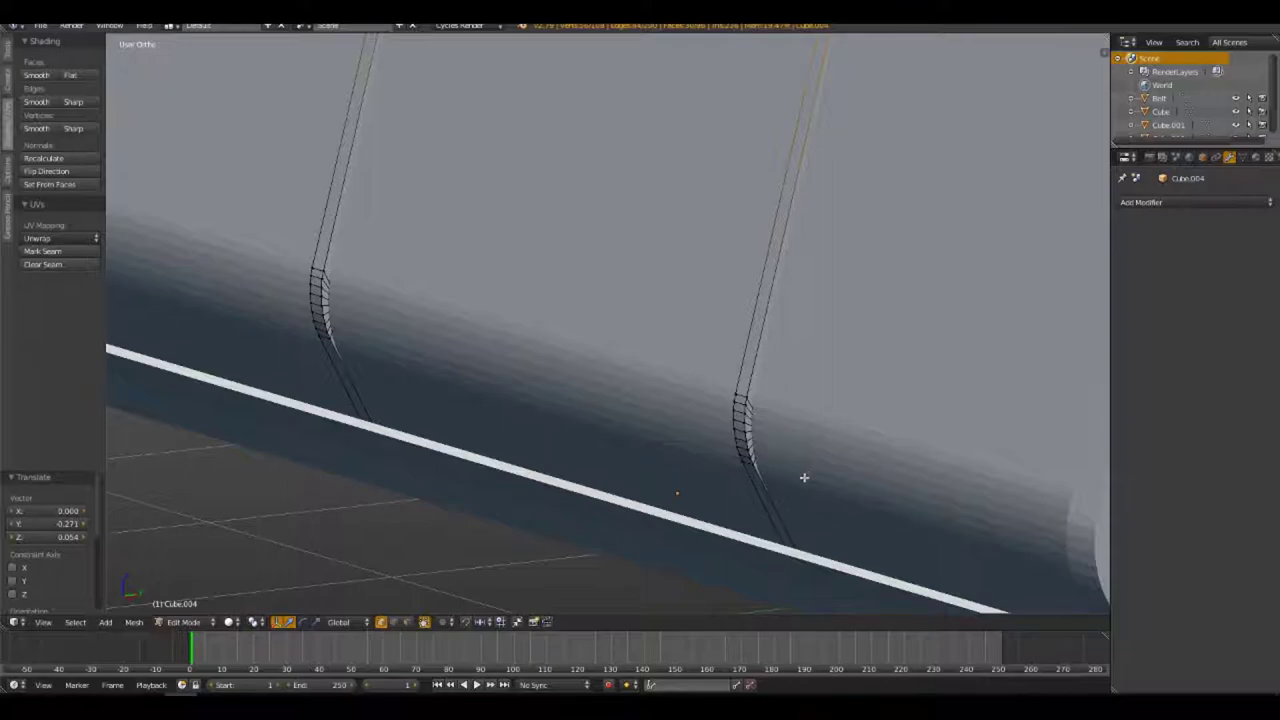
{"action": "key", "text": "z"}
{"action": "right_click", "coordinate": [811, 585]}
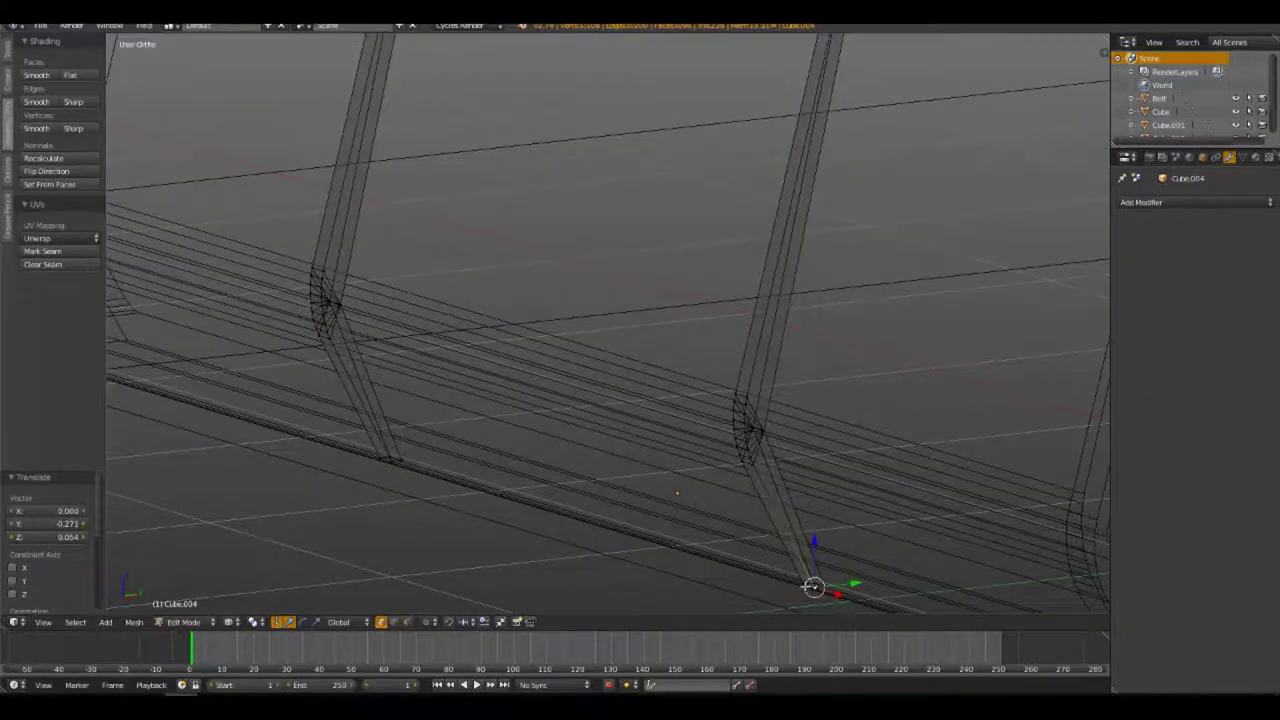
{"action": "right_click", "coordinate": [380, 458], "text": "shift"}
{"action": "right_click", "coordinate": [392, 459], "text": "shift"}
{"action": "right_click", "coordinate": [400, 458], "text": "shift"}
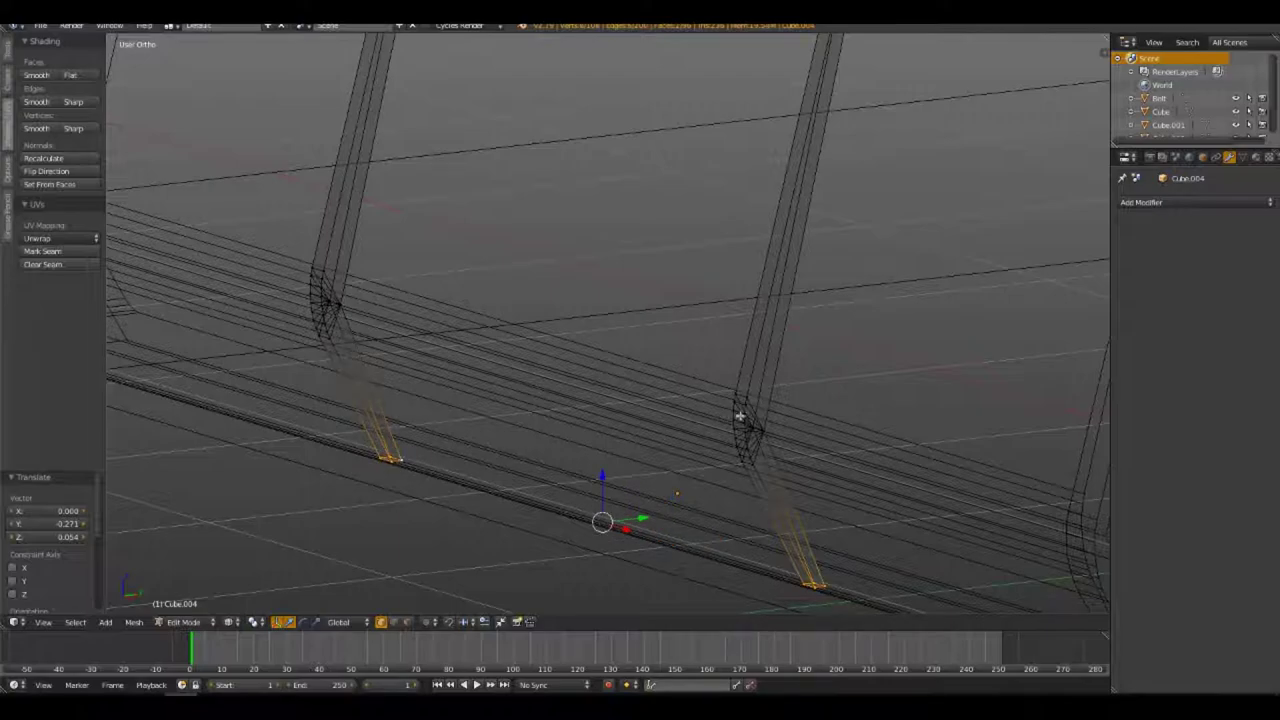
{"action": "key", "text": "z"}
{"action": "key", "text": "g"}
{"action": "key", "text": "z"}
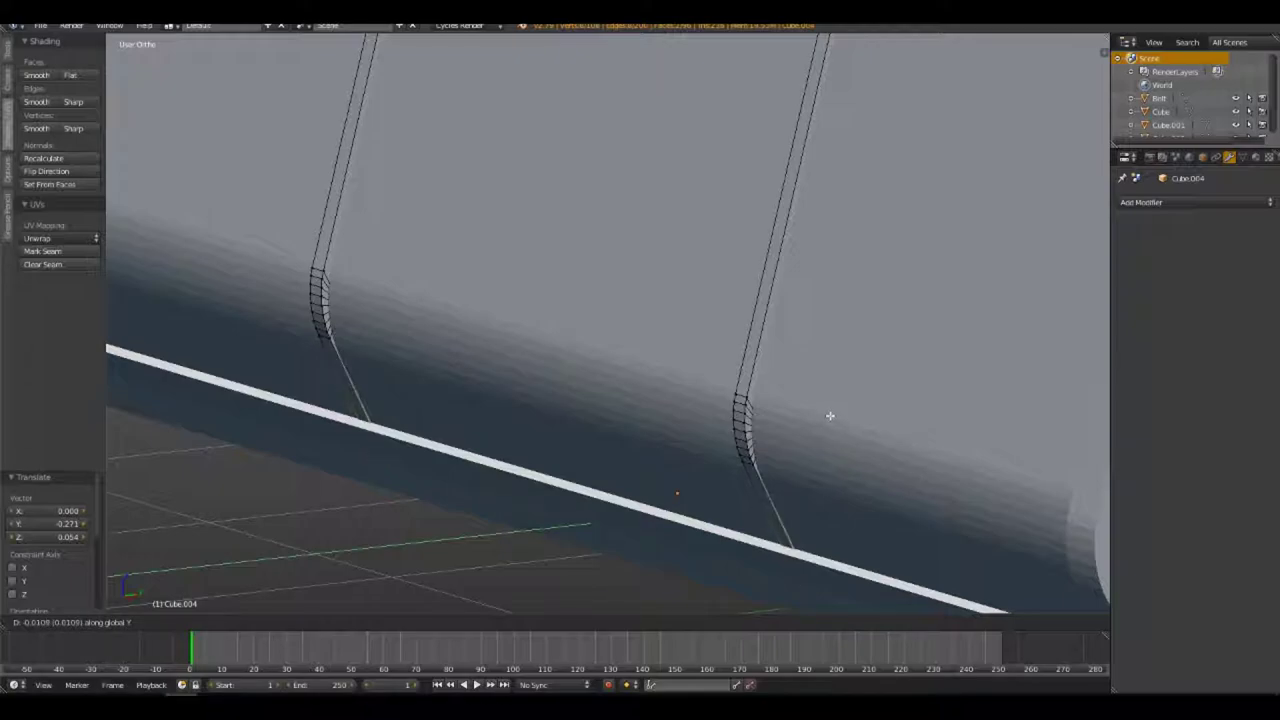
{"action": "left_click", "coordinate": [830, 415]}
Select both posts entirely and push the frame slightly along Y into the side panel
{"action": "key", "text": "ctrl+l"}
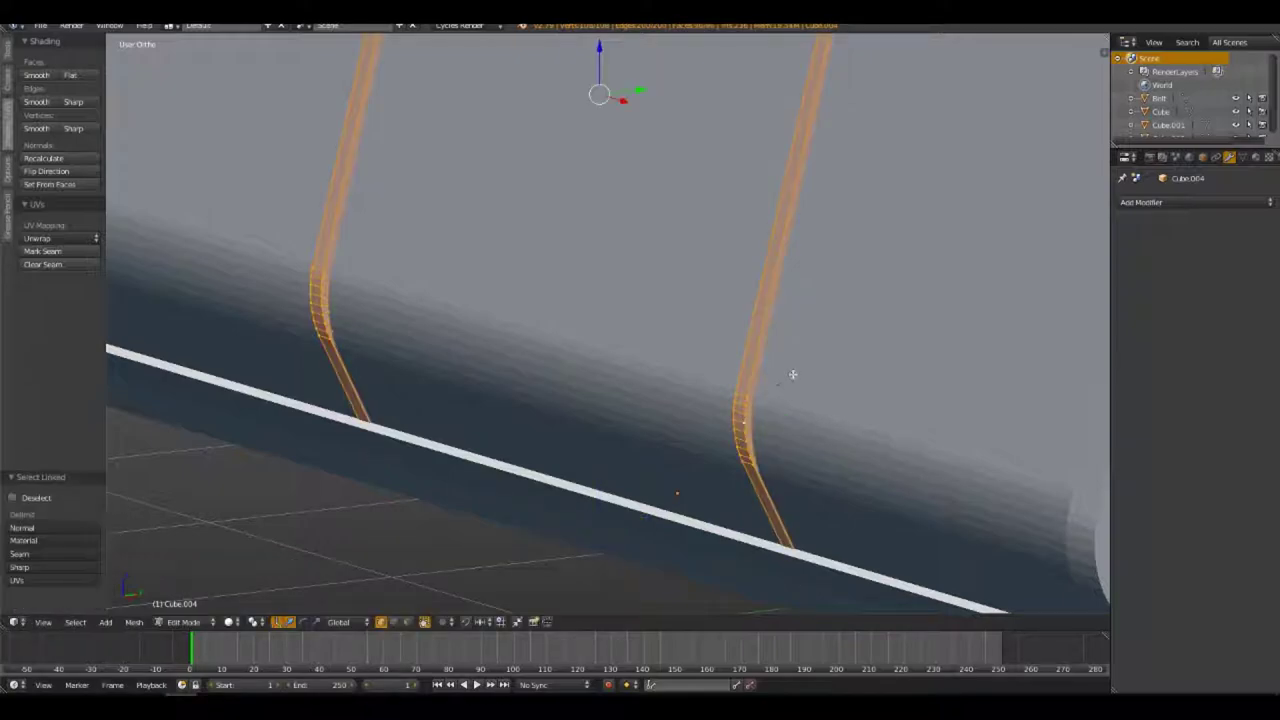
{"action": "key", "text": "g"}
{"action": "key", "text": "y"}
{"action": "left_click", "coordinate": [790, 375]}
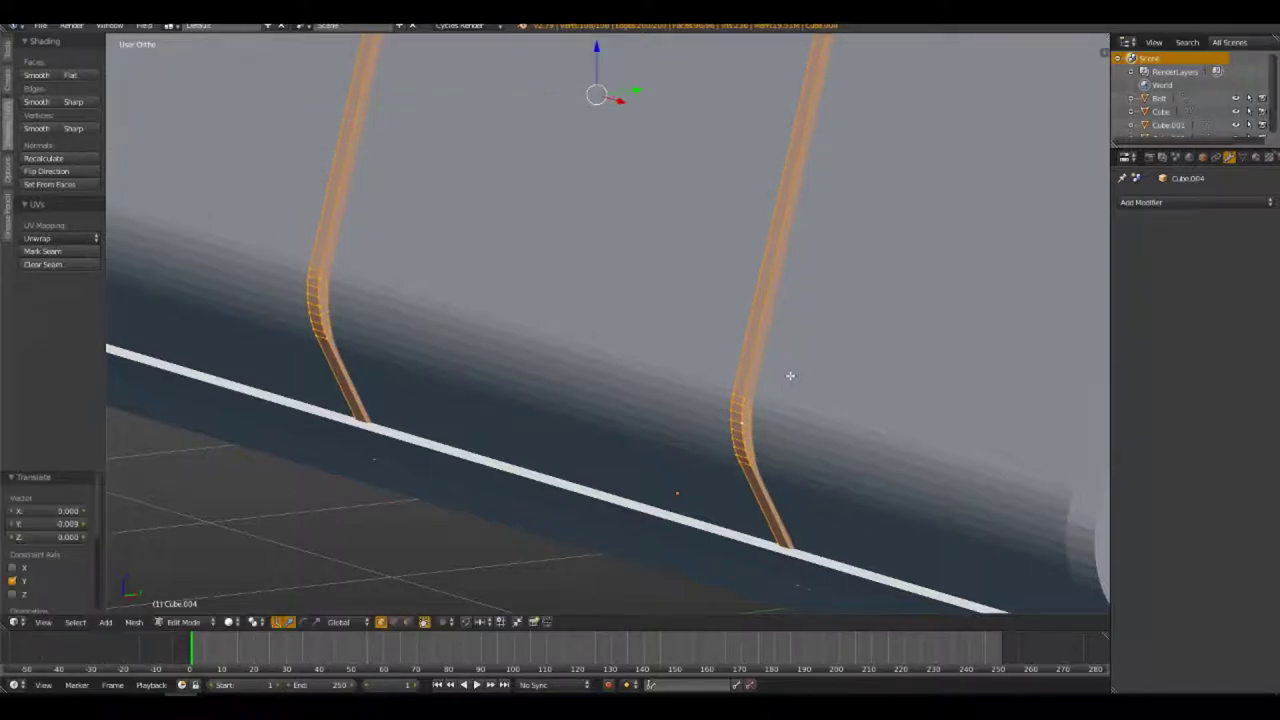
{"action": "mouse_move", "coordinate": [789, 371]}
{"action": "middle_mouse_down"}
{"action": "mouse_move", "coordinate": [820, 383]}
{"action": "mouse_move", "coordinate": [793, 386]}
{"action": "mouse_move", "coordinate": [937, 363]}
{"action": "mouse_move", "coordinate": [849, 371]}
{"action": "mouse_move", "coordinate": [849, 354]}
{"action": "mouse_move", "coordinate": [822, 348]}
{"action": "mouse_move", "coordinate": [737, 491]}
{"action": "middle_mouse_up"}
{"action": "key", "text": "z"}
{"action": "key", "text": "z"}
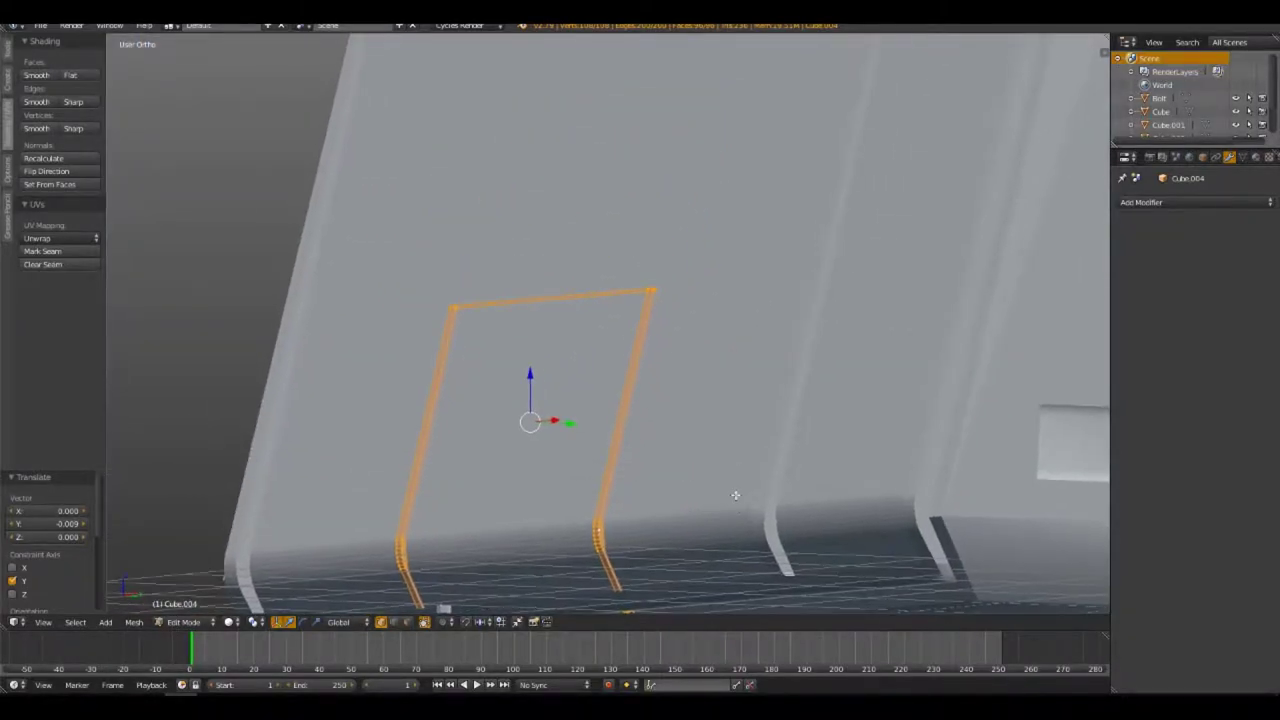
{"action": "scroll", "coordinate": [677, 359], "scroll_direction": "up", "scroll_amount": 3}
{"action": "mouse_move", "coordinate": [780, 299]}
{"action": "middle_mouse_down"}
{"action": "mouse_move", "coordinate": [763, 329]}
{"action": "mouse_move", "coordinate": [800, 320]}
{"action": "mouse_move", "coordinate": [734, 314]}
{"action": "mouse_move", "coordinate": [763, 209]}
{"action": "middle_mouse_up"}
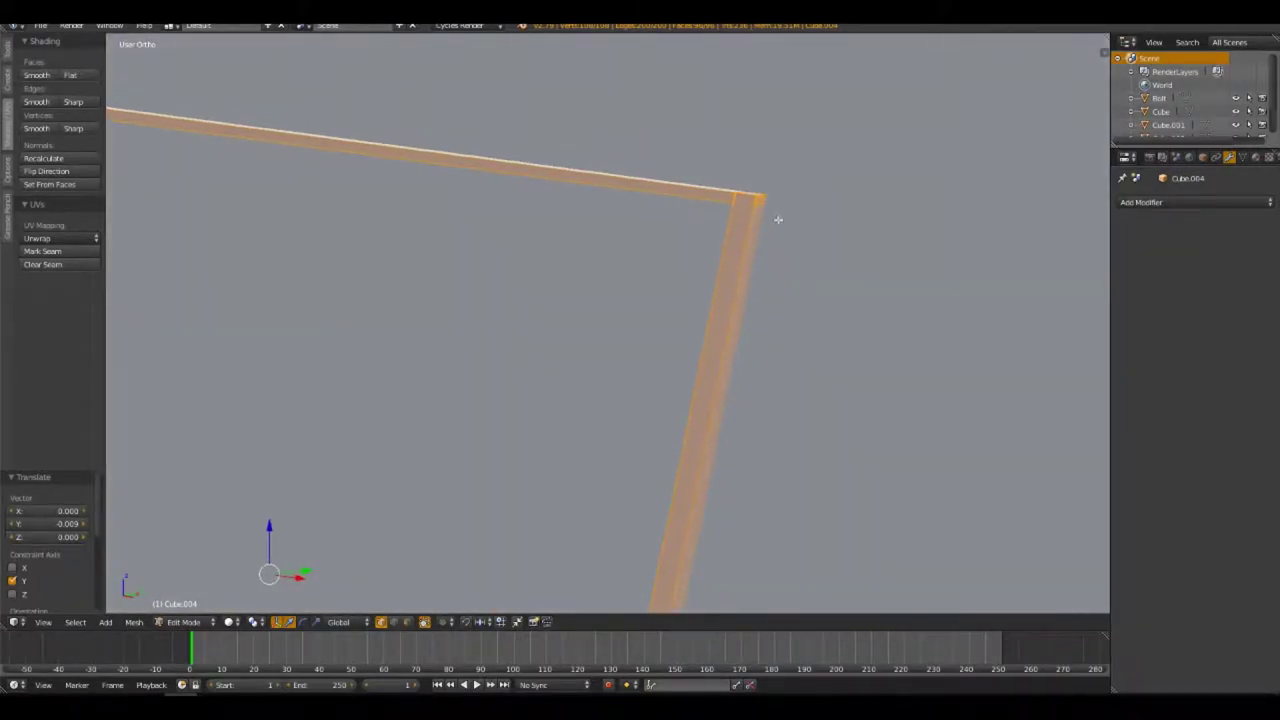
{"action": "scroll", "coordinate": [617, 457], "scroll_direction": "down", "scroll_amount": 5}
{"action": "mouse_move", "coordinate": [617, 457]}
{"action": "middle_mouse_down"}
{"action": "mouse_move", "coordinate": [703, 392]}
{"action": "mouse_move", "coordinate": [717, 357]}
{"action": "middle_mouse_up"}
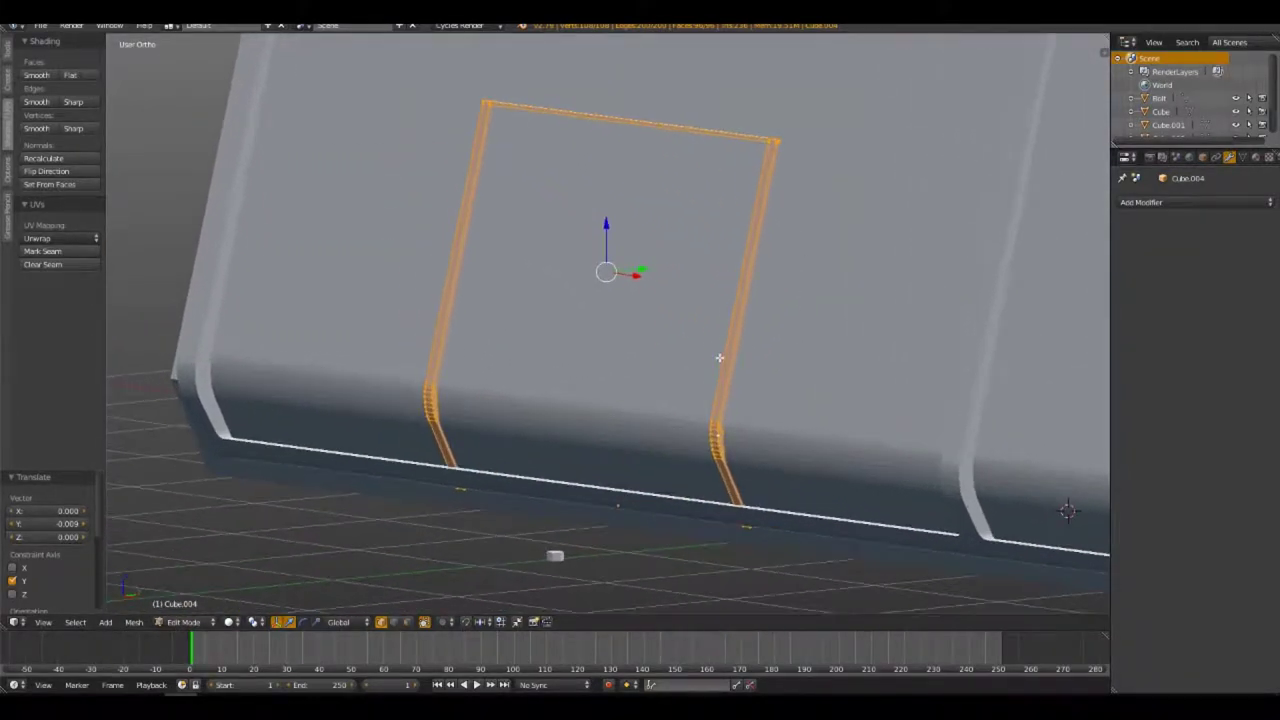
{"action": "middle_click_drag", "start_coordinate": [681, 405], "coordinate": [906, 426]}
Boolean-subtract the cutter frame from side panel Cube.002 to cut the U-shaped groove
{"action": "key", "text": "Tab"}
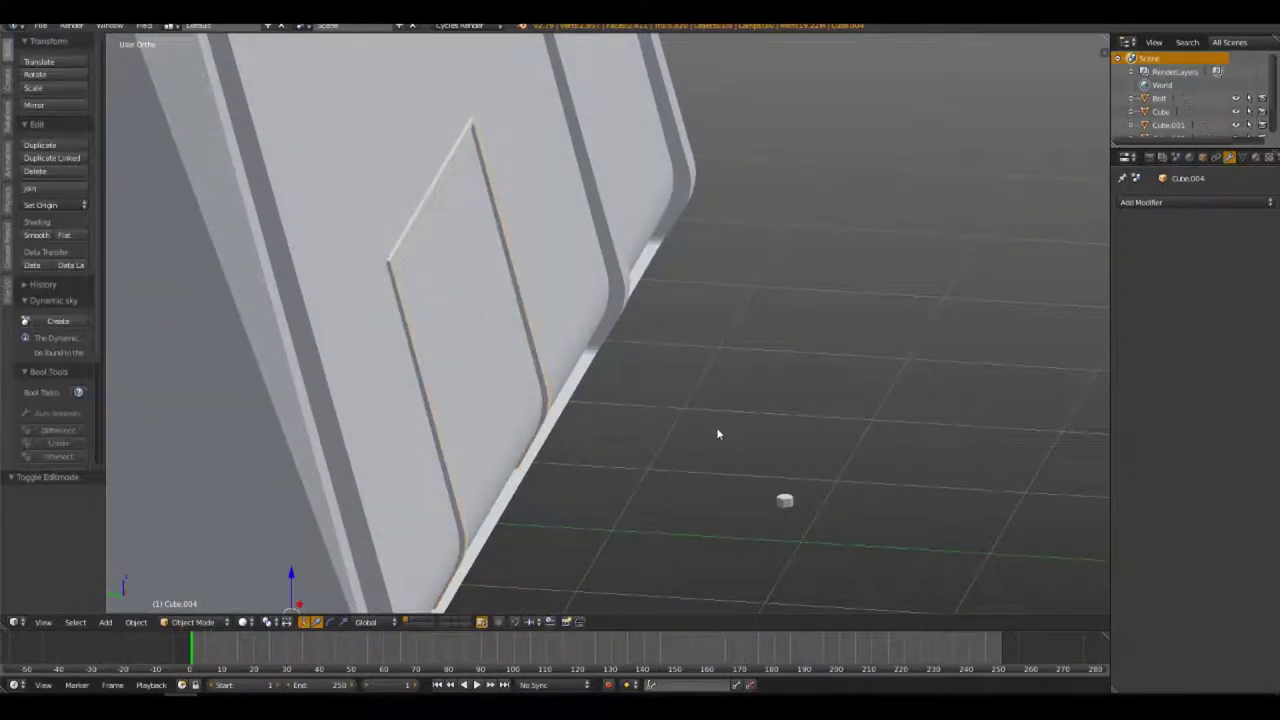
{"action": "middle_click_drag", "start_coordinate": [716, 427], "coordinate": [666, 434]}
{"action": "key", "text": "a"}
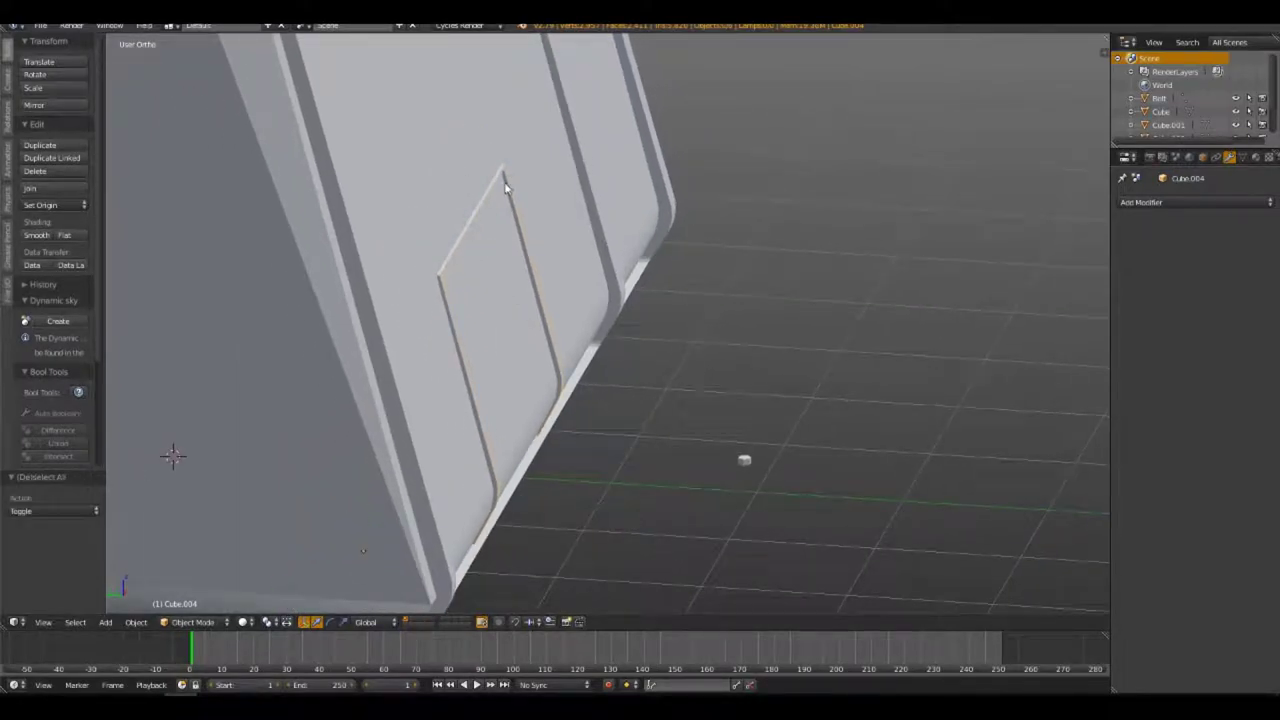
{"action": "right_click", "coordinate": [450, 131], "text": "shift"}
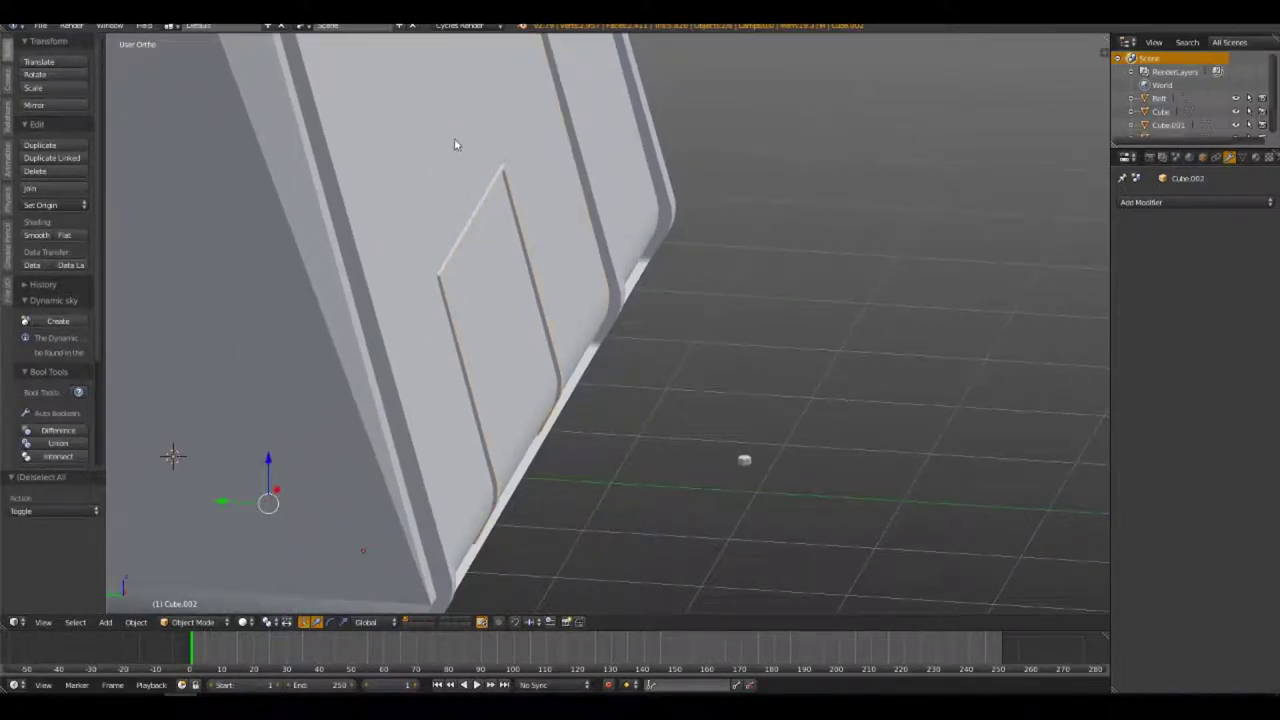
{"action": "key", "text": "ctrl+shift+b"}
{"action": "left_click", "coordinate": [454, 138]}
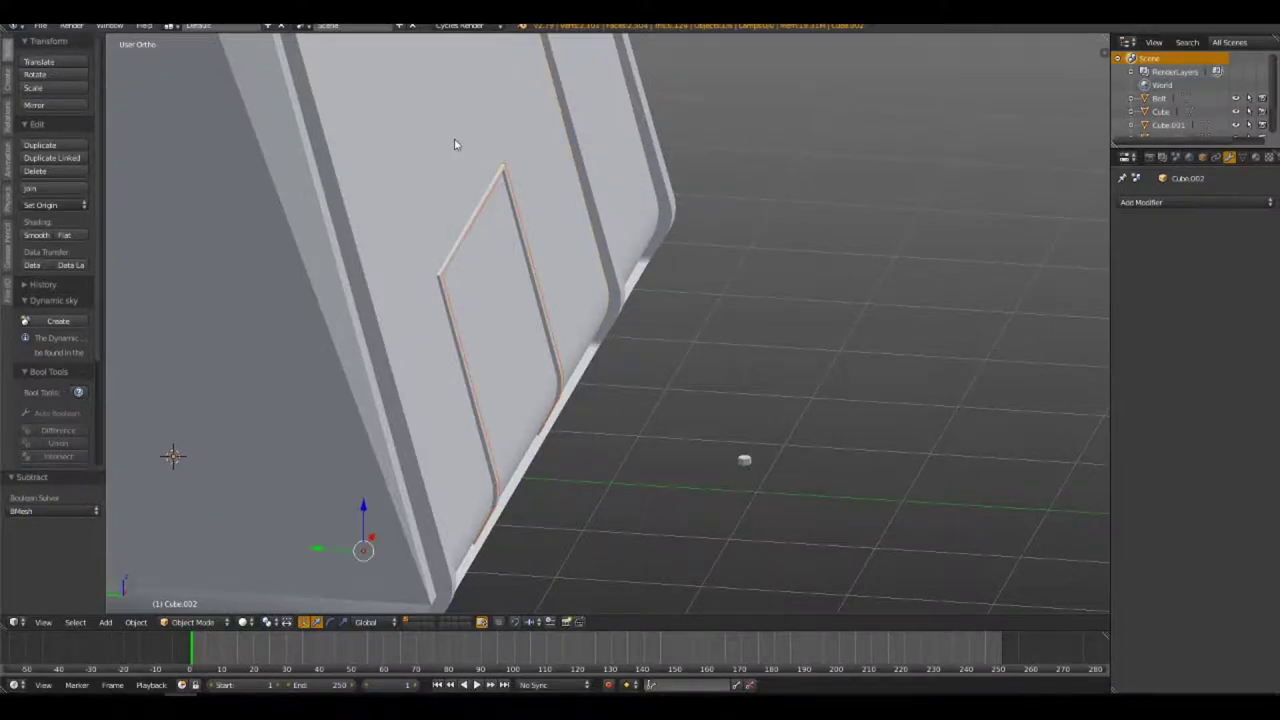
{"action": "key", "text": "z"}
{"action": "middle_click_drag", "start_coordinate": [480, 202], "coordinate": [492, 204]}
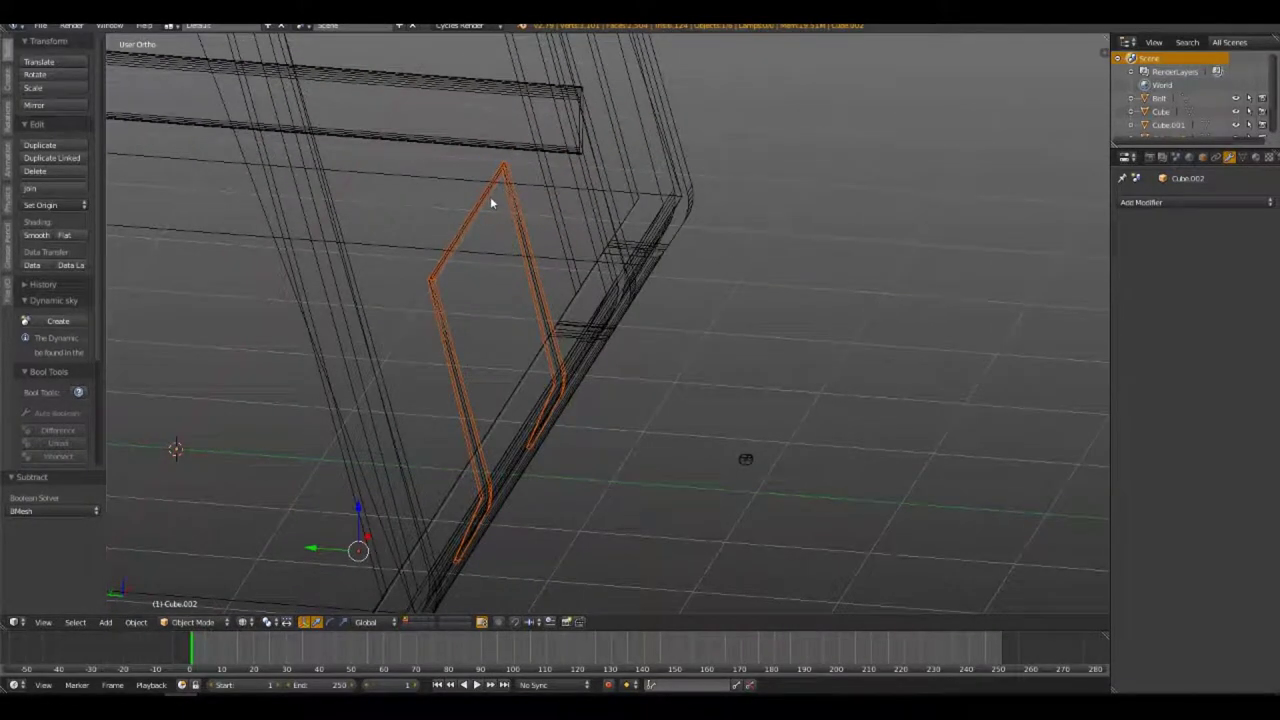
Duplicate the frame cutter and place the copy to the right of the original
{"action": "key", "text": "shift+d"}
{"action": "right_click", "coordinate": [571, 208]}
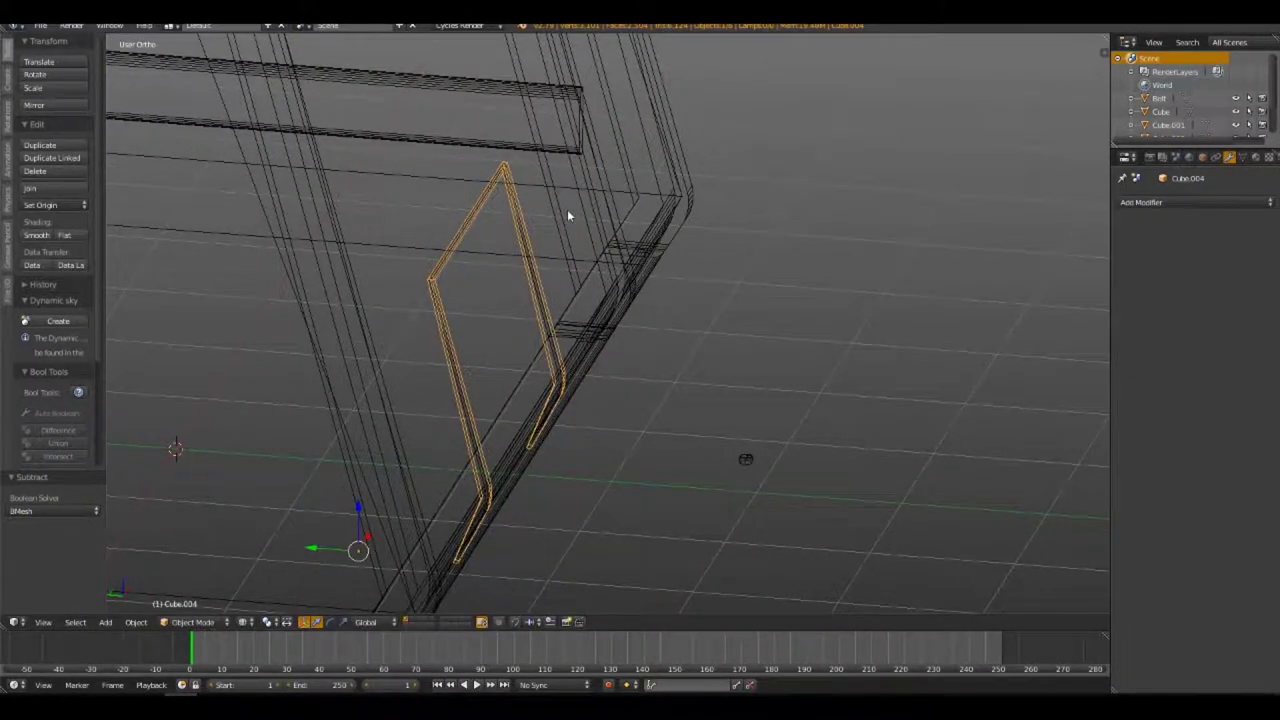
{"action": "key", "text": "g"}
{"action": "left_click", "coordinate": [764, 270]}
{"action": "key", "text": "Tab"}
Select the original frame cutter in Edit Mode and delete its long face
{"action": "key", "text": "Tab"}
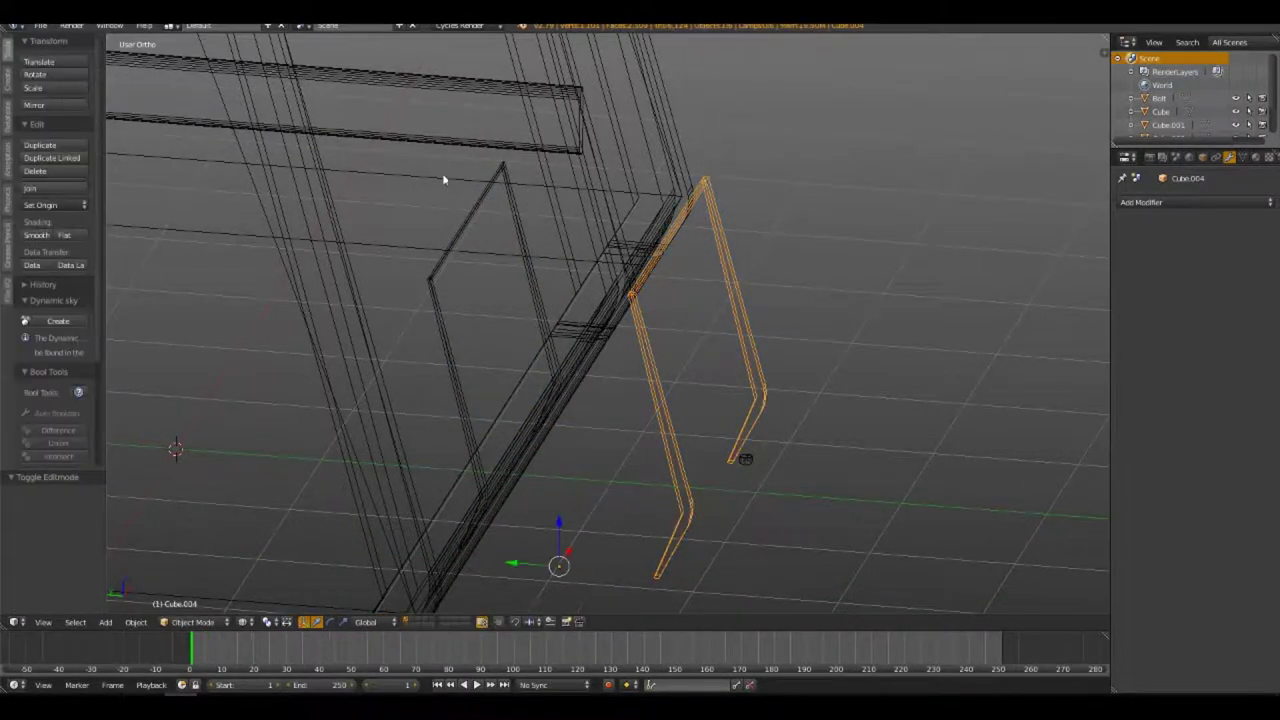
{"action": "right_click", "coordinate": [435, 166]}
{"action": "right_click", "coordinate": [441, 336]}
{"action": "key", "text": "Tab"}
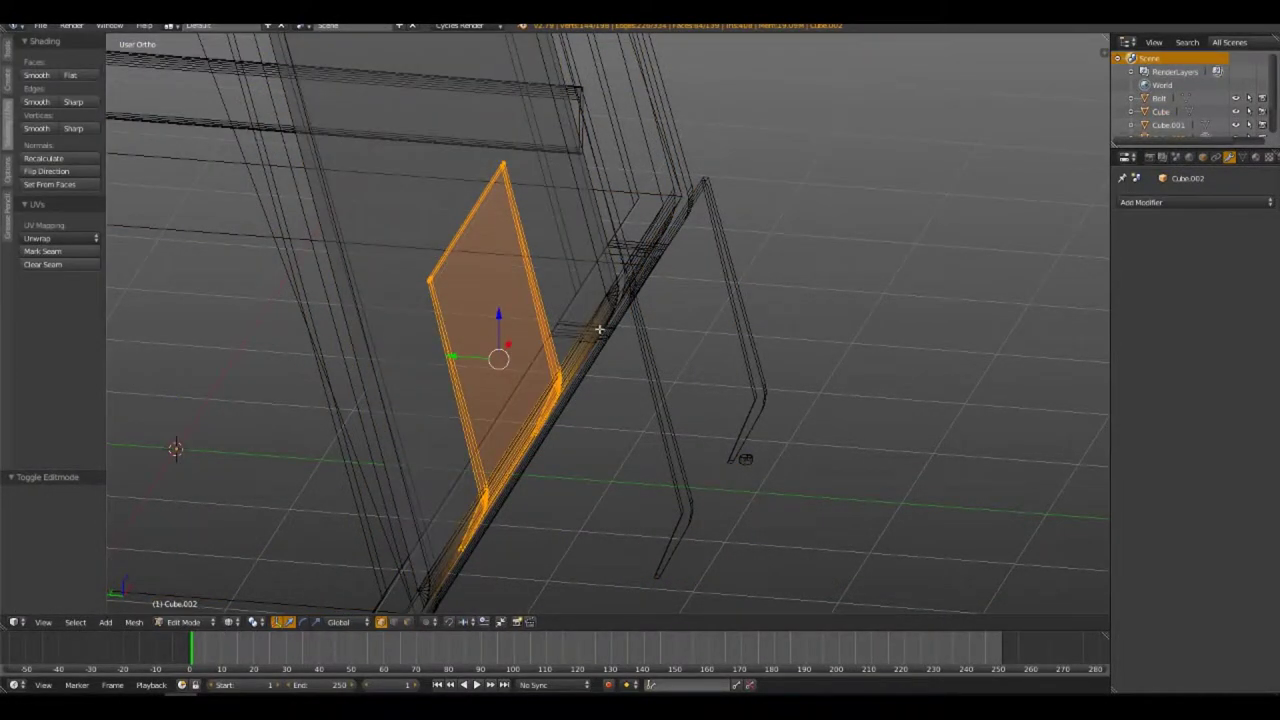
{"action": "key", "text": "z"}
{"action": "middle_click_drag", "start_coordinate": [443, 337], "coordinate": [520, 300]}
{"action": "key", "text": "a"}
{"action": "scroll", "coordinate": [423, 329], "scroll_direction": "up", "scroll_amount": 3}
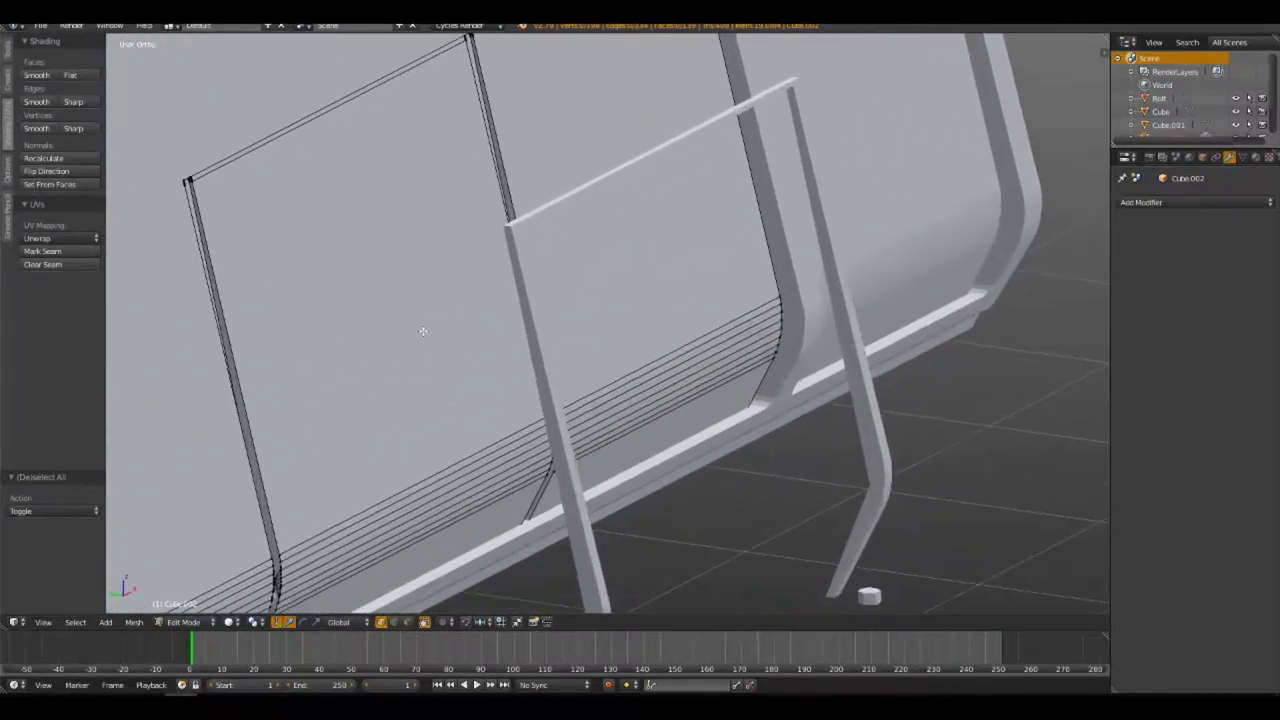
{"action": "scroll", "coordinate": [477, 277], "scroll_direction": "up", "scroll_amount": 3}
{"action": "scroll", "coordinate": [386, 267], "scroll_direction": "up", "scroll_amount": 3}
{"action": "mouse_move", "coordinate": [386, 267]}
{"action": "middle_mouse_down"}
{"action": "mouse_move", "coordinate": [576, 428]}
{"action": "mouse_move", "coordinate": [423, 303]}
{"action": "mouse_move", "coordinate": [409, 262]}
{"action": "mouse_move", "coordinate": [508, 434]}
{"action": "mouse_move", "coordinate": [471, 314]}
{"action": "mouse_move", "coordinate": [306, 346]}
{"action": "mouse_move", "coordinate": [489, 343]}
{"action": "middle_mouse_up"}
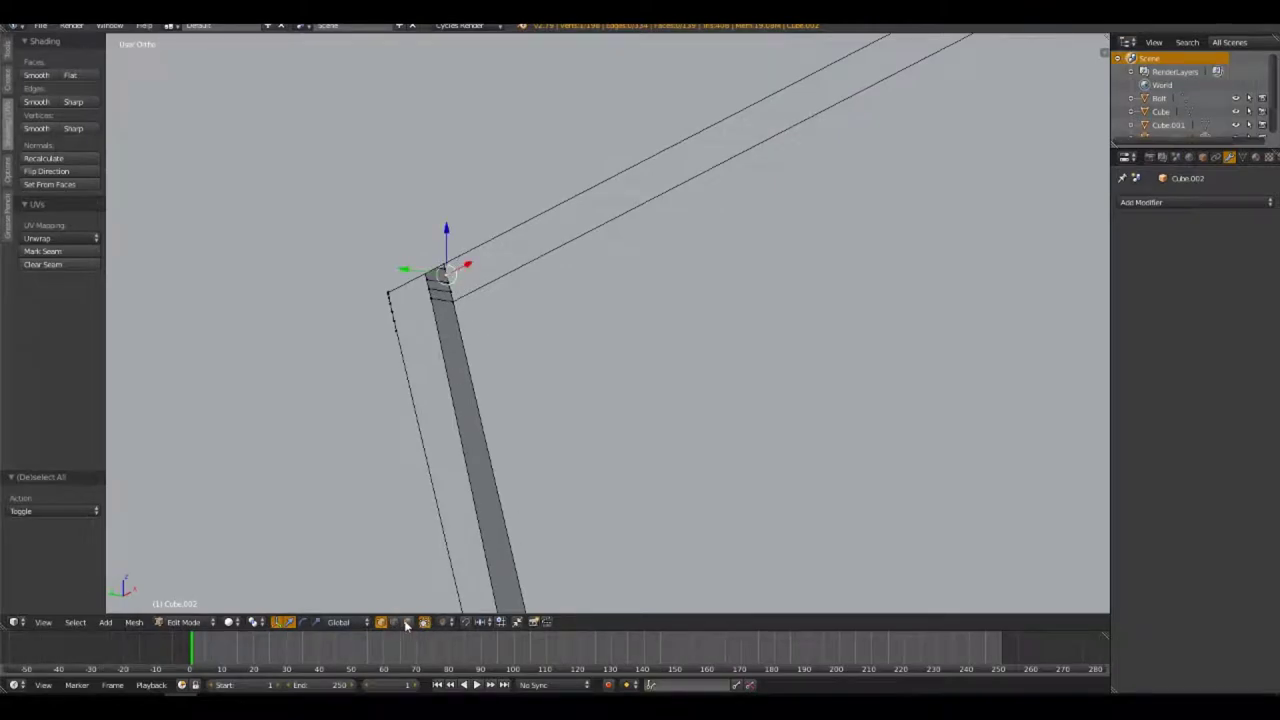
{"action": "right_click", "coordinate": [483, 275]}
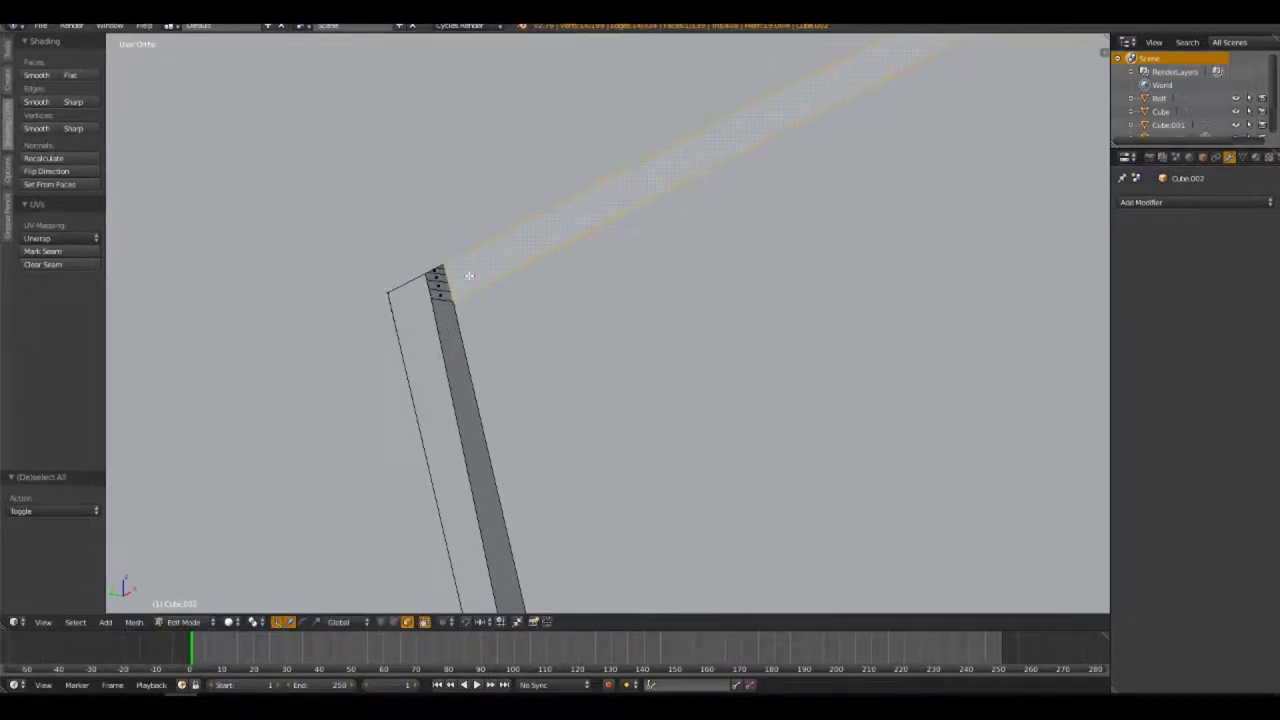
{"action": "key", "text": "x"}
{"action": "left_click", "coordinate": [459, 279]}
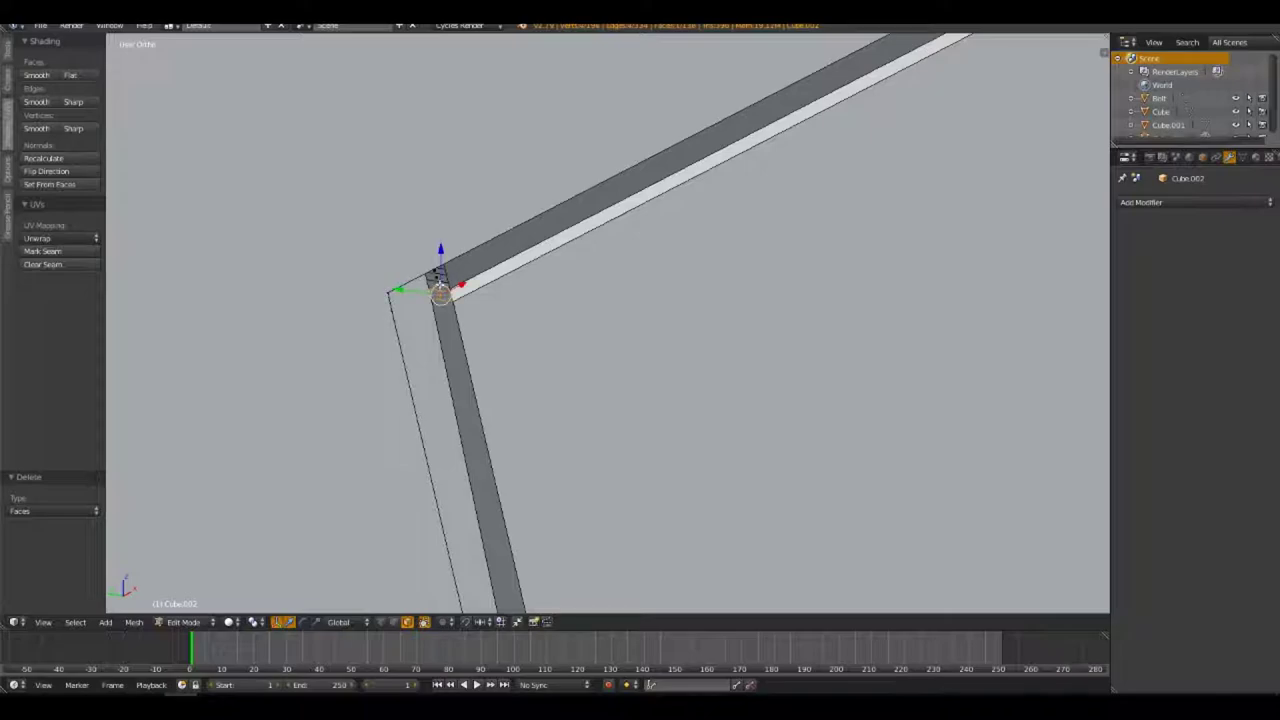
Delete the faces of the frame's corner piece
{"action": "key", "text": "a"}
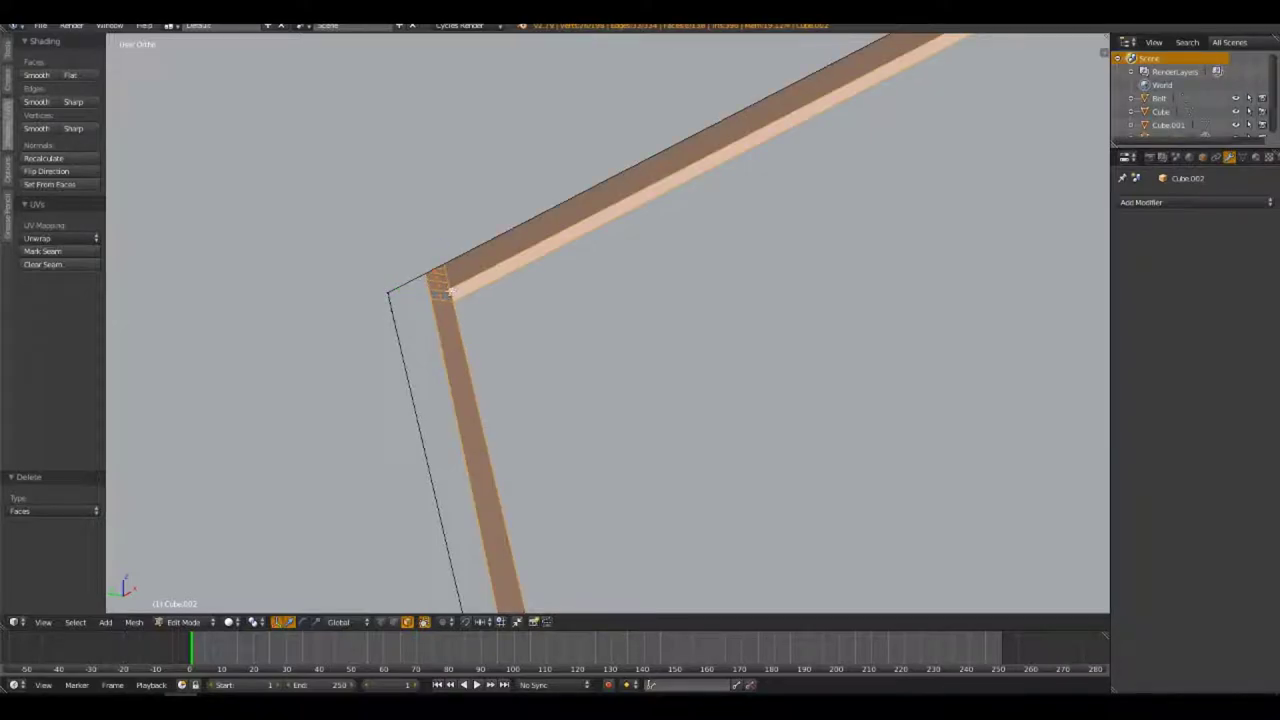
{"action": "right_click", "coordinate": [445, 292]}
{"action": "key", "text": "x"}
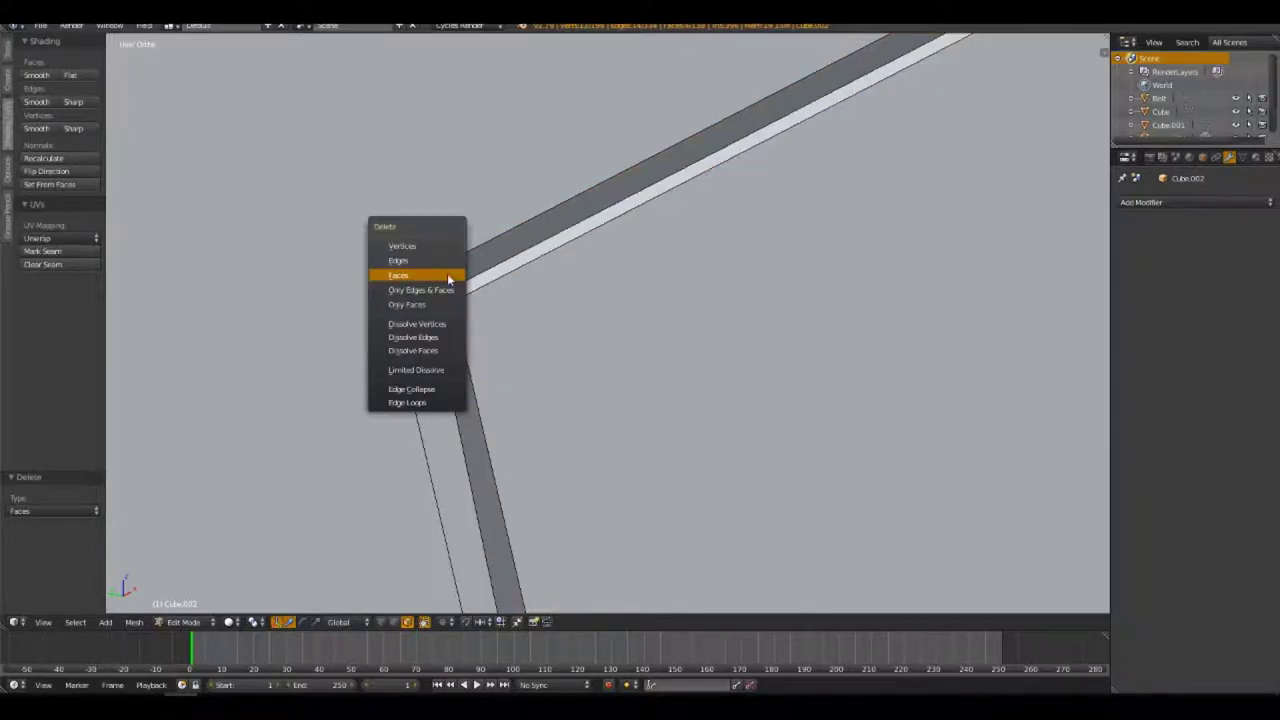
{"action": "left_click", "coordinate": [441, 276]}
{"action": "middle_click_drag", "start_coordinate": [441, 278], "coordinate": [379, 286]}
{"action": "key", "text": "x"}
{"action": "left_click", "coordinate": [371, 251]}
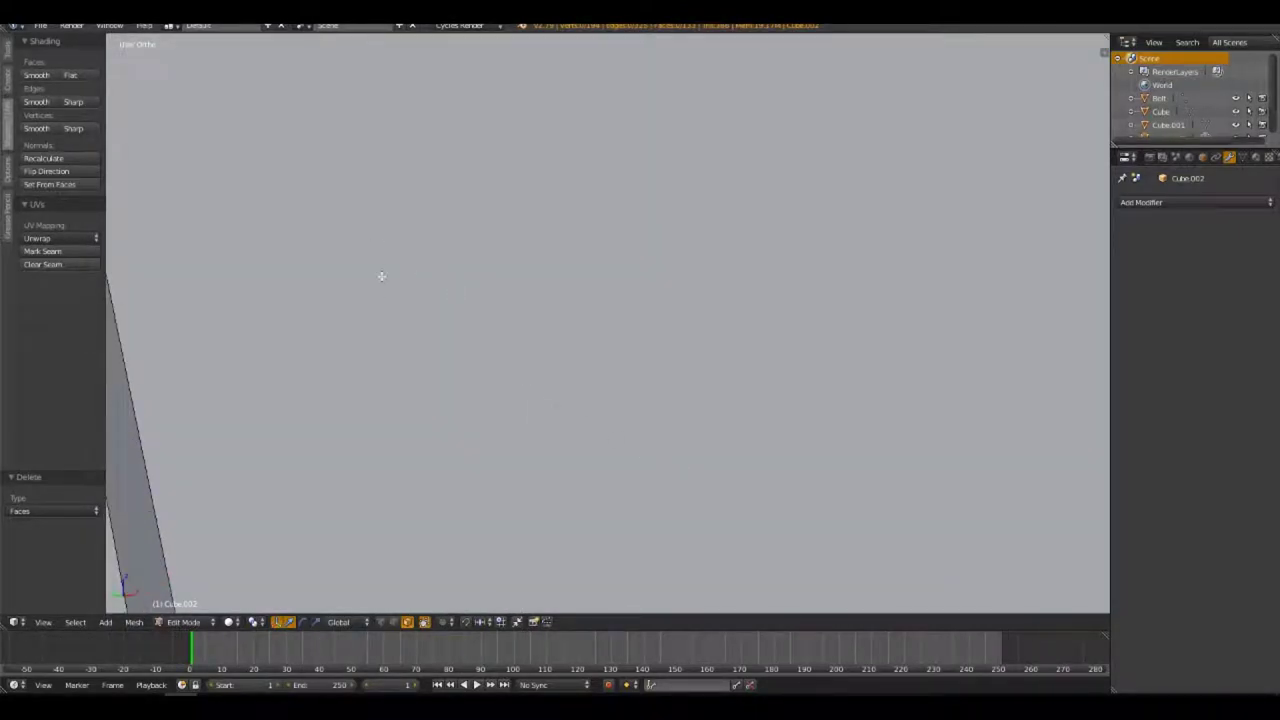
{"action": "scroll", "coordinate": [370, 280], "scroll_direction": "down", "scroll_amount": 2}
{"action": "scroll", "coordinate": [519, 261], "scroll_direction": "down", "scroll_amount": 3}
Delete the geometry at a vertex on the frame band
{"action": "right_click", "coordinate": [497, 191]}
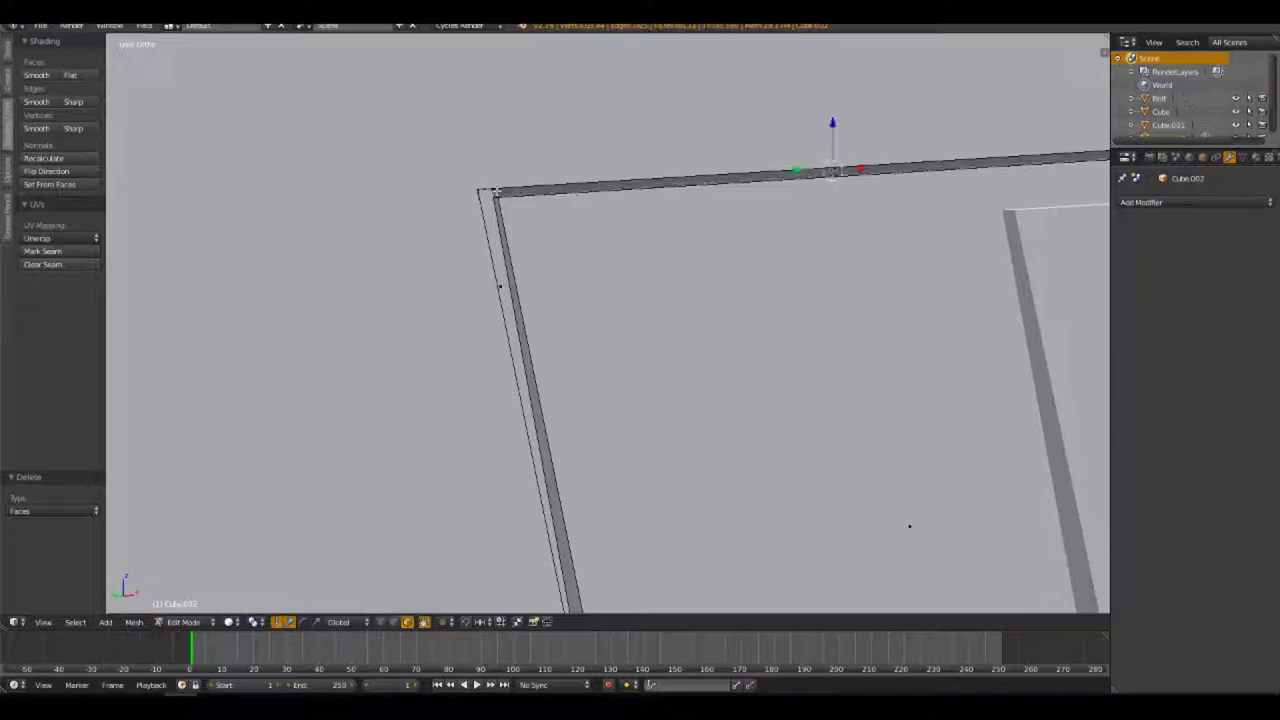
{"action": "scroll", "coordinate": [634, 451], "scroll_direction": "down", "scroll_amount": 5}
{"action": "mouse_move", "coordinate": [634, 451]}
{"action": "middle_mouse_down"}
{"action": "mouse_move", "coordinate": [649, 514]}
{"action": "mouse_move", "coordinate": [548, 216]}
{"action": "middle_mouse_up"}
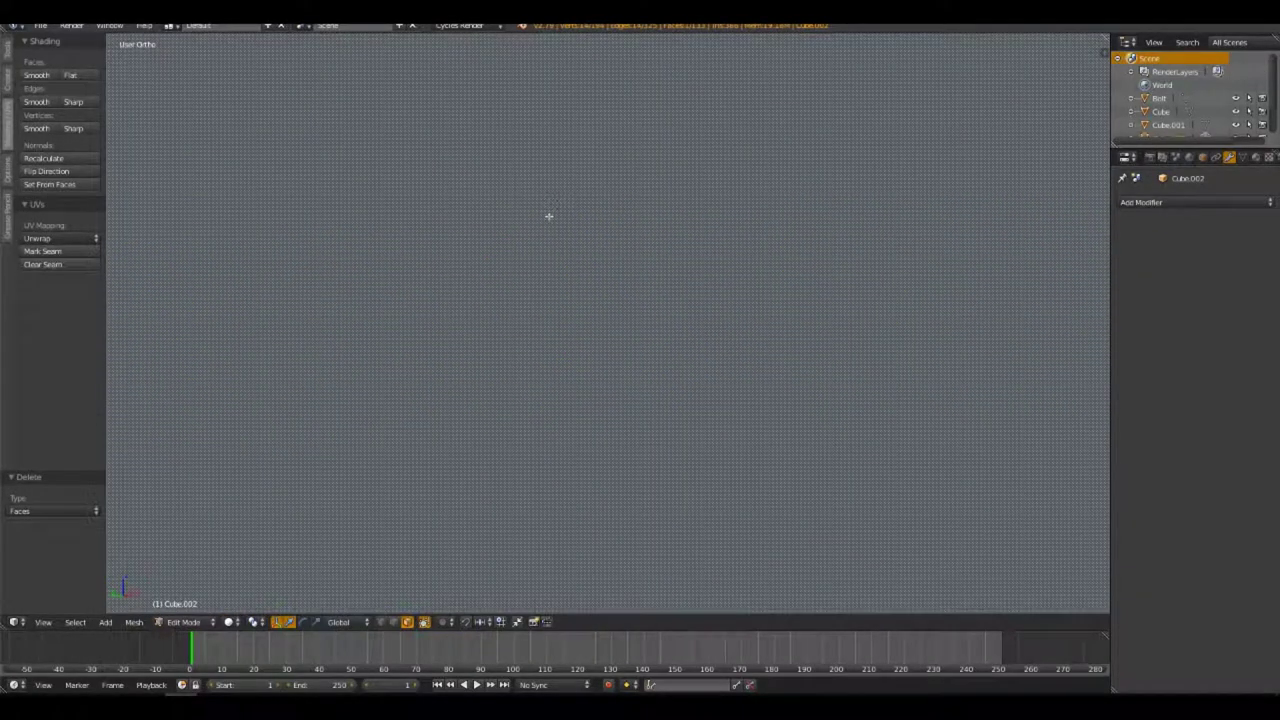
{"action": "mouse_move", "coordinate": [411, 203]}
{"action": "middle_mouse_down"}
{"action": "mouse_move", "coordinate": [471, 526]}
{"action": "mouse_move", "coordinate": [389, 414]}
{"action": "mouse_move", "coordinate": [452, 356]}
{"action": "mouse_move", "coordinate": [351, 357]}
{"action": "mouse_move", "coordinate": [326, 343]}
{"action": "mouse_move", "coordinate": [794, 283]}
{"action": "mouse_move", "coordinate": [138, 286]}
{"action": "middle_mouse_up"}
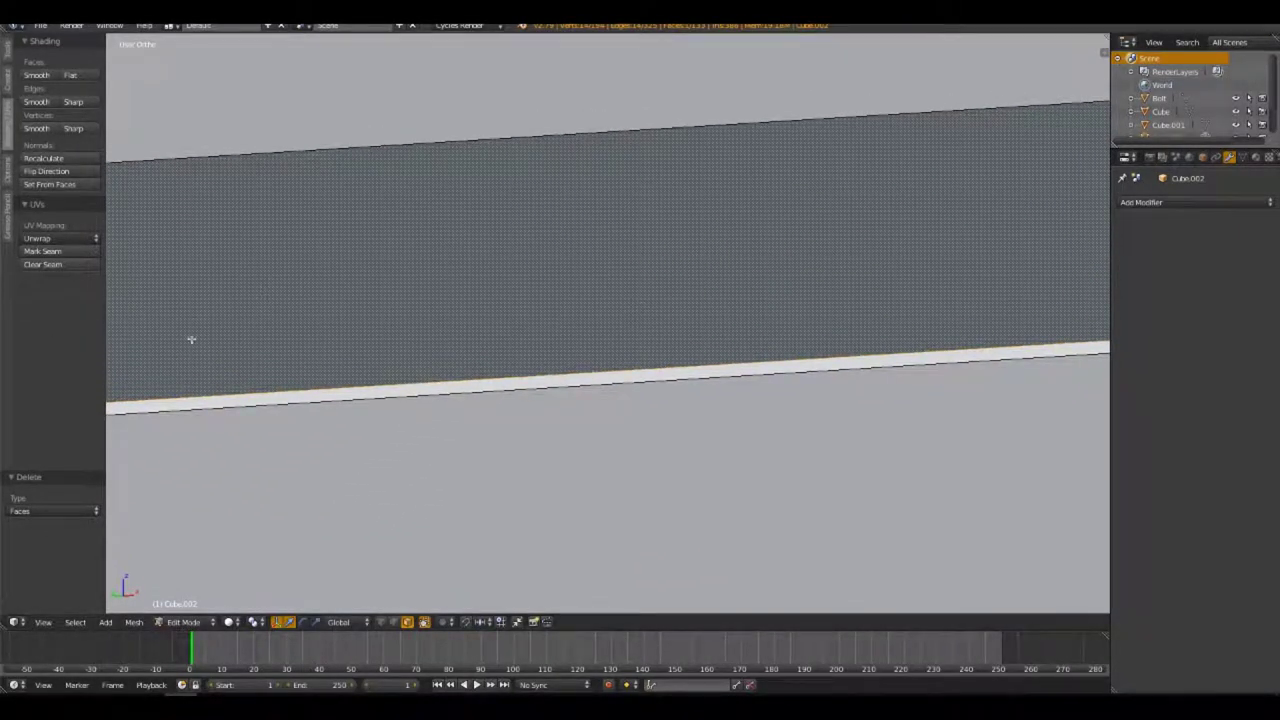
{"action": "mouse_move", "coordinate": [191, 339]}
{"action": "middle_mouse_down"}
{"action": "mouse_move", "coordinate": [280, 349]}
{"action": "mouse_move", "coordinate": [480, 186]}
{"action": "mouse_move", "coordinate": [234, 317]}
{"action": "mouse_move", "coordinate": [783, 309]}
{"action": "mouse_move", "coordinate": [603, 257]}
{"action": "mouse_move", "coordinate": [617, 206]}
{"action": "mouse_move", "coordinate": [631, 267]}
{"action": "middle_mouse_up"}
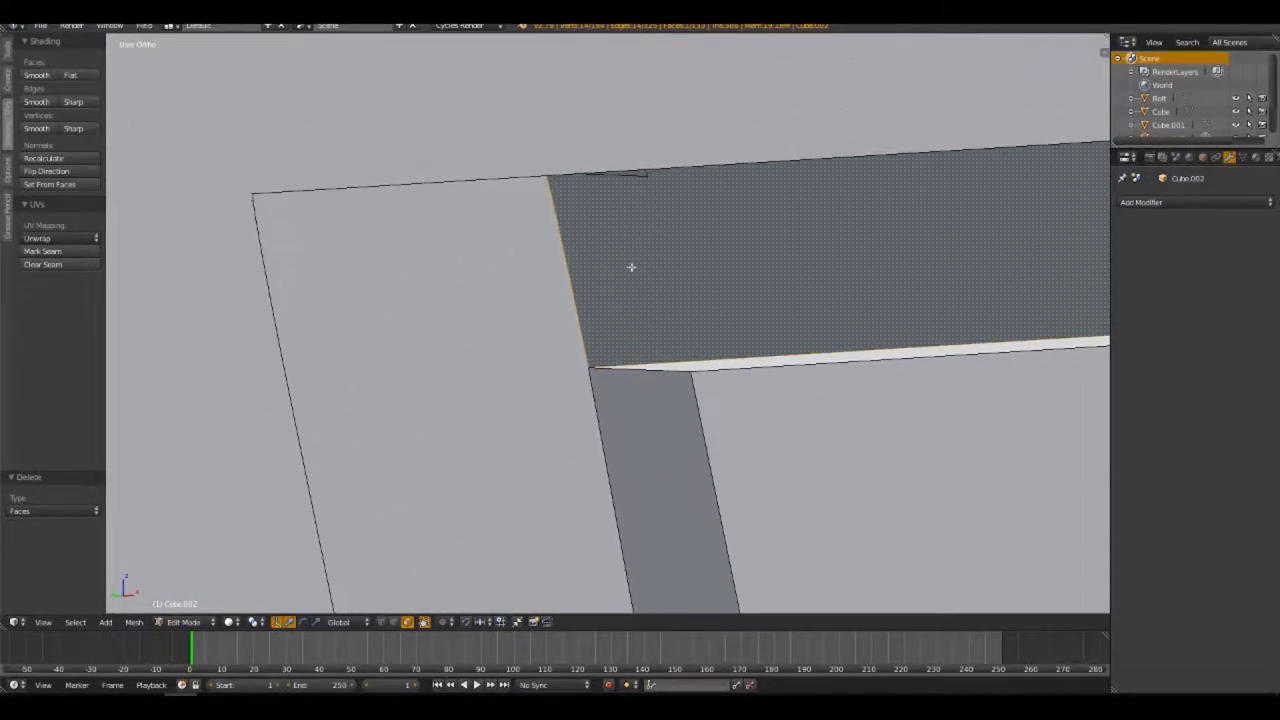
{"action": "right_click", "coordinate": [640, 170]}
{"action": "key", "text": "x"}
{"action": "left_click", "coordinate": [640, 174]}
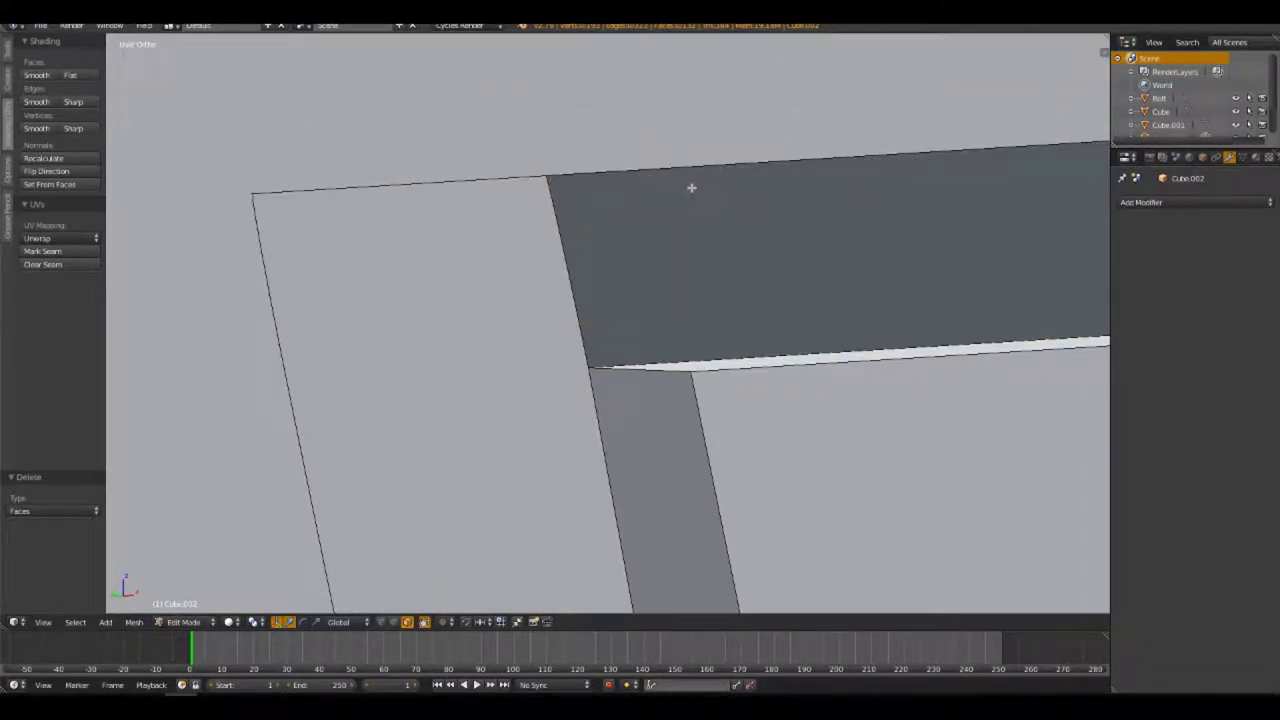
Delete the front face of the frame's corner
{"action": "scroll", "coordinate": [749, 373], "scroll_direction": "down", "scroll_amount": 5}
{"action": "scroll", "coordinate": [749, 373], "scroll_direction": "down", "scroll_amount": 3}
{"action": "mouse_move", "coordinate": [789, 448]}
{"action": "middle_mouse_down"}
{"action": "mouse_move", "coordinate": [366, 354]}
{"action": "mouse_move", "coordinate": [942, 281]}
{"action": "mouse_move", "coordinate": [677, 334]}
{"action": "mouse_move", "coordinate": [734, 314]}
{"action": "middle_mouse_up"}
{"action": "scroll", "coordinate": [734, 314], "scroll_direction": "up", "scroll_amount": 3}
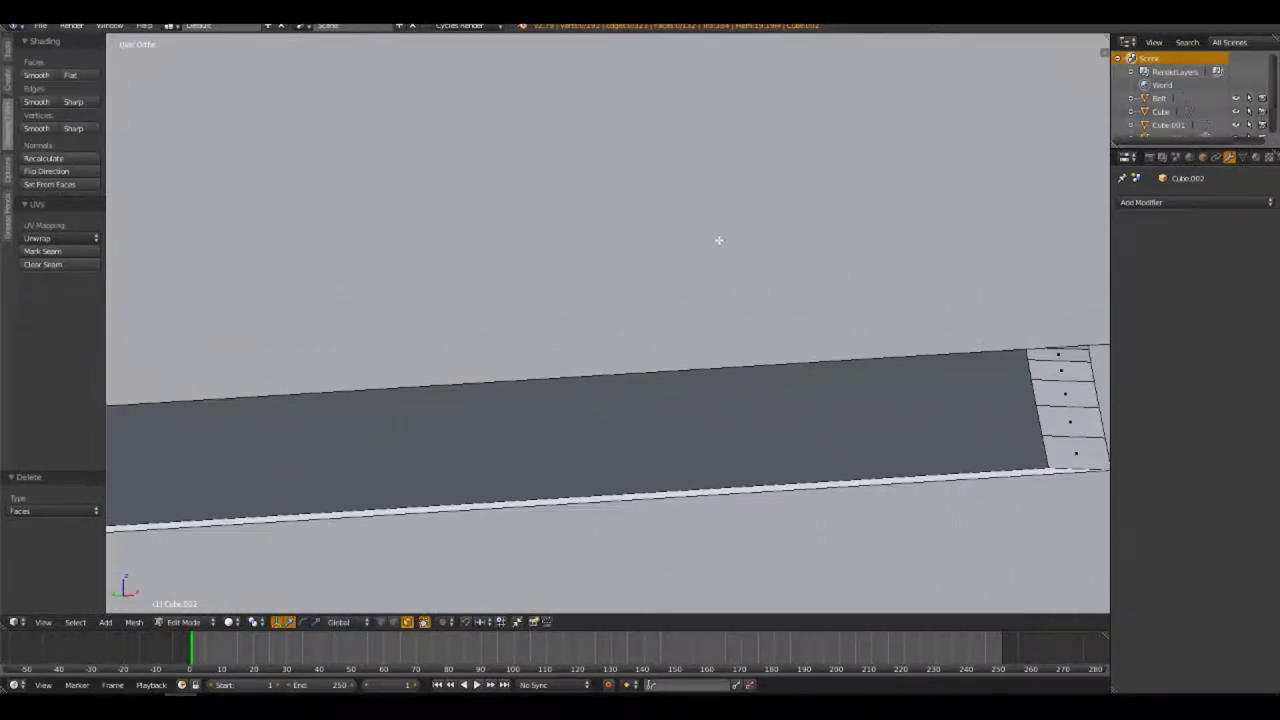
{"action": "middle_click_drag", "start_coordinate": [717, 240], "coordinate": [553, 267]}
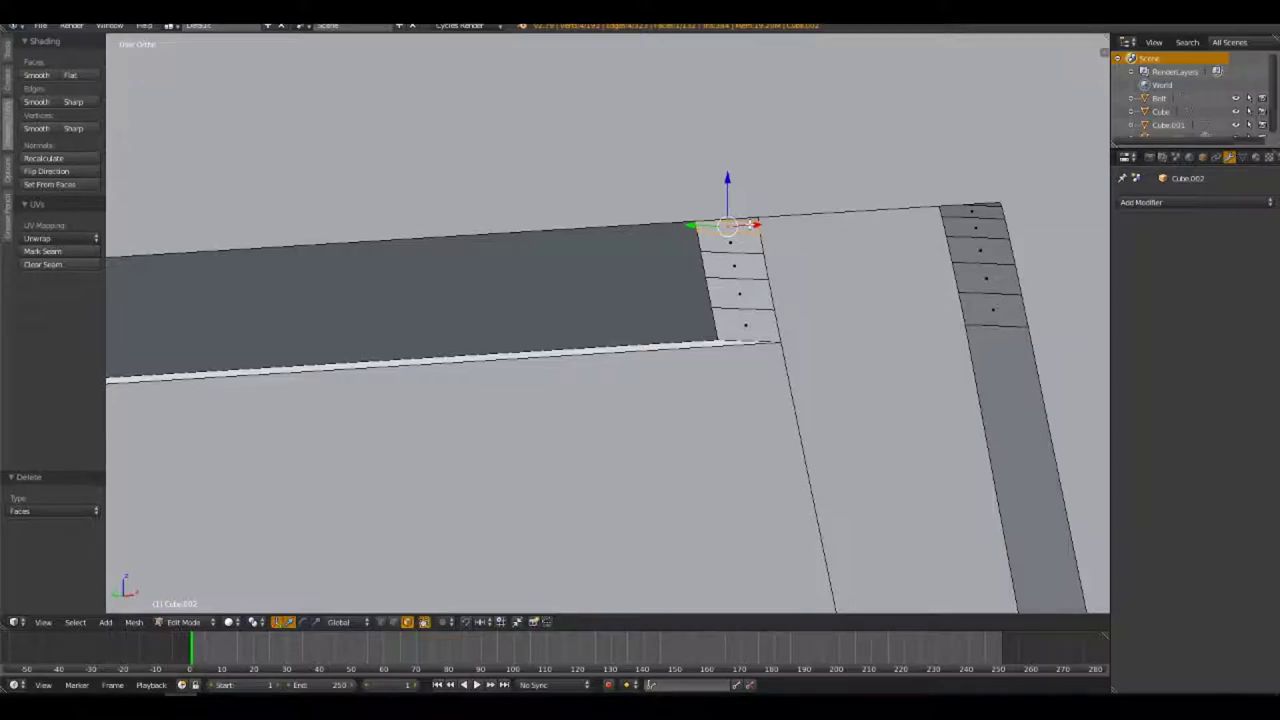
{"action": "key", "text": "KP_Decimal"}
{"action": "middle_click_drag", "start_coordinate": [750, 226], "coordinate": [683, 447]}
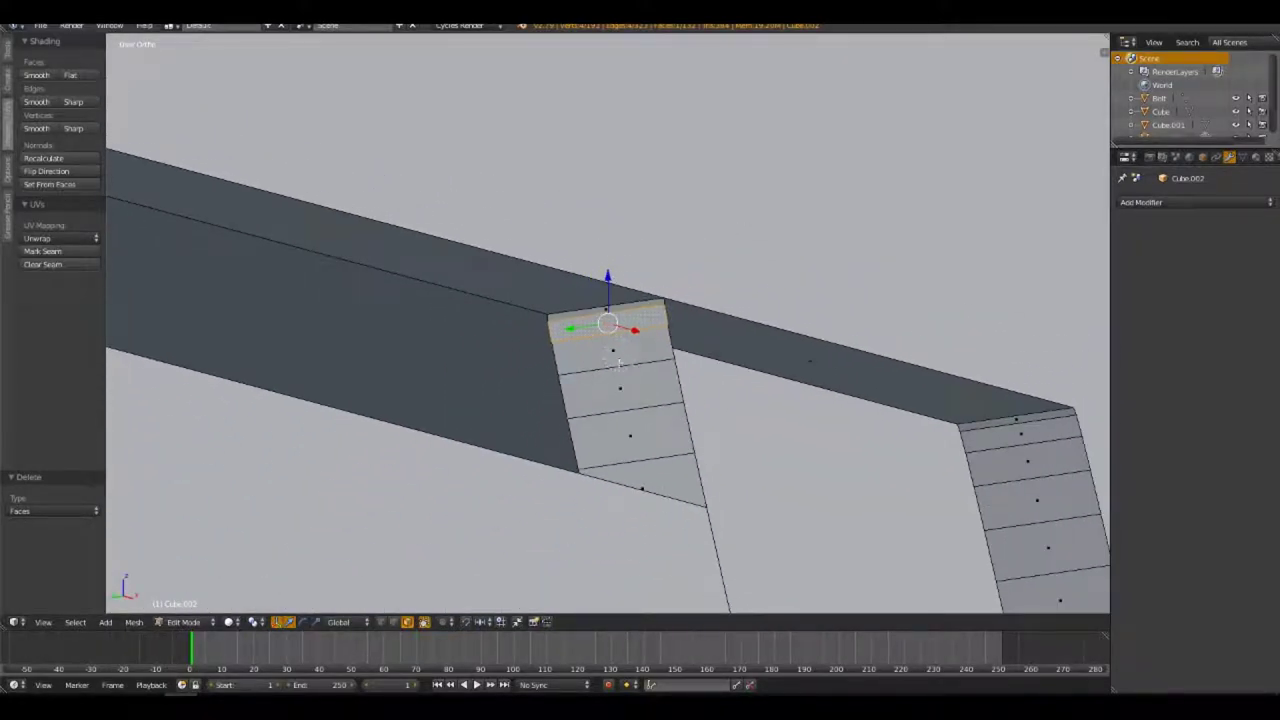
{"action": "right_click", "coordinate": [640, 469]}
{"action": "key", "text": "x"}
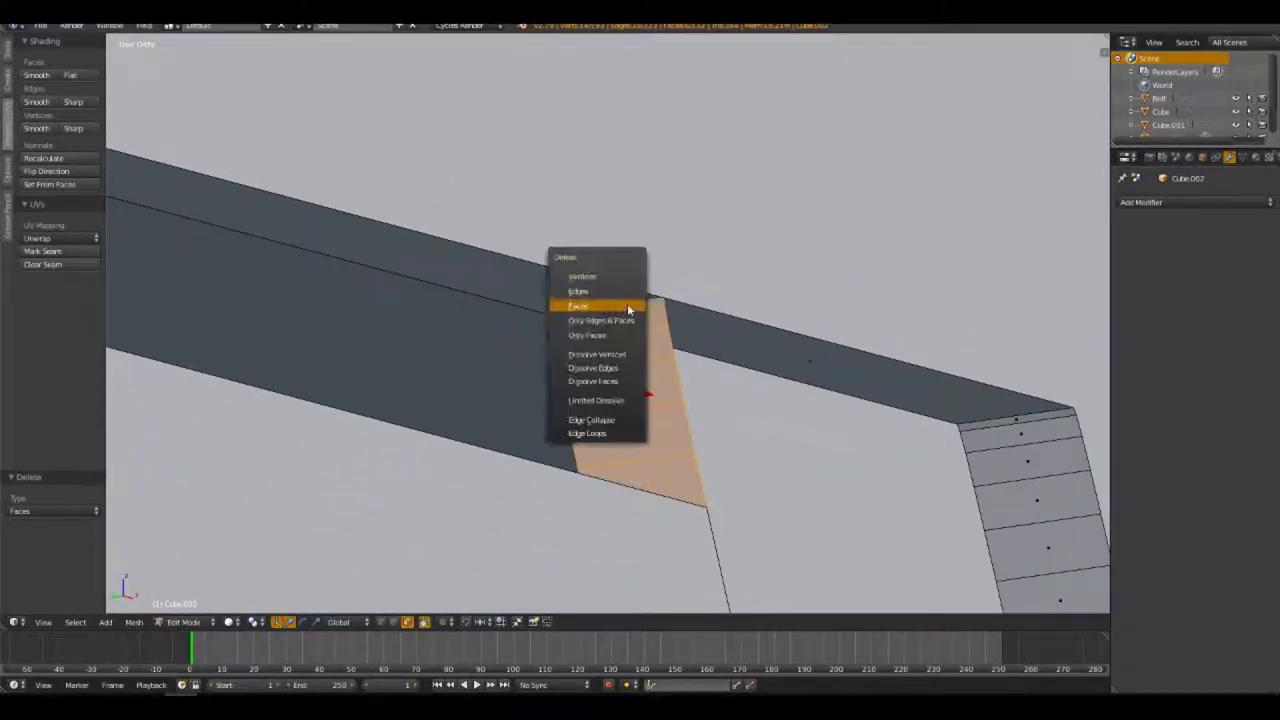
{"action": "left_click", "coordinate": [627, 303]}
Orbit and zoom closely around the frame corner to inspect the remaining geometry
{"action": "mouse_move", "coordinate": [628, 314]}
{"action": "middle_mouse_down"}
{"action": "mouse_move", "coordinate": [723, 360]}
{"action": "mouse_move", "coordinate": [645, 385]}
{"action": "mouse_move", "coordinate": [506, 323]}
{"action": "middle_mouse_up"}
{"action": "scroll", "coordinate": [645, 385], "scroll_direction": "up", "scroll_amount": 3}
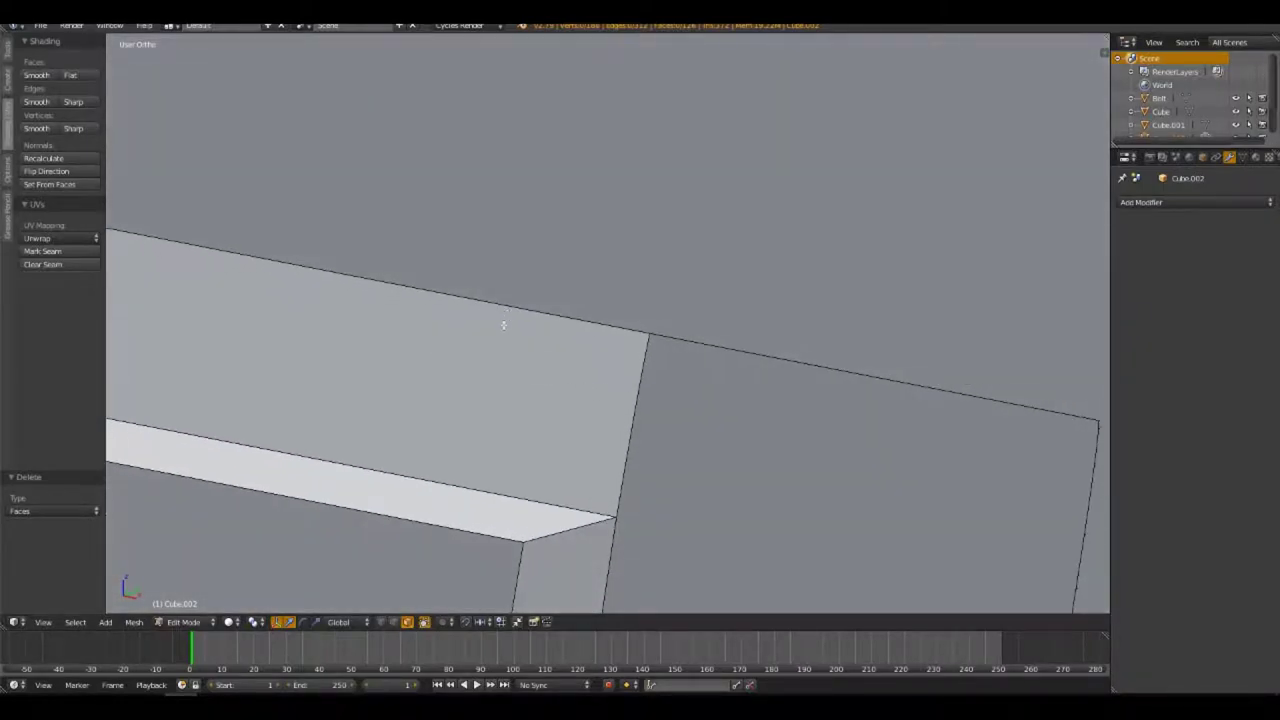
{"action": "scroll", "coordinate": [571, 508], "scroll_direction": "down", "scroll_amount": 3}
{"action": "scroll", "coordinate": [551, 508], "scroll_direction": "down", "scroll_amount": 2}
{"action": "scroll", "coordinate": [603, 367], "scroll_direction": "down", "scroll_amount": 1}
{"action": "scroll", "coordinate": [597, 316], "scroll_direction": "up", "scroll_amount": 2}
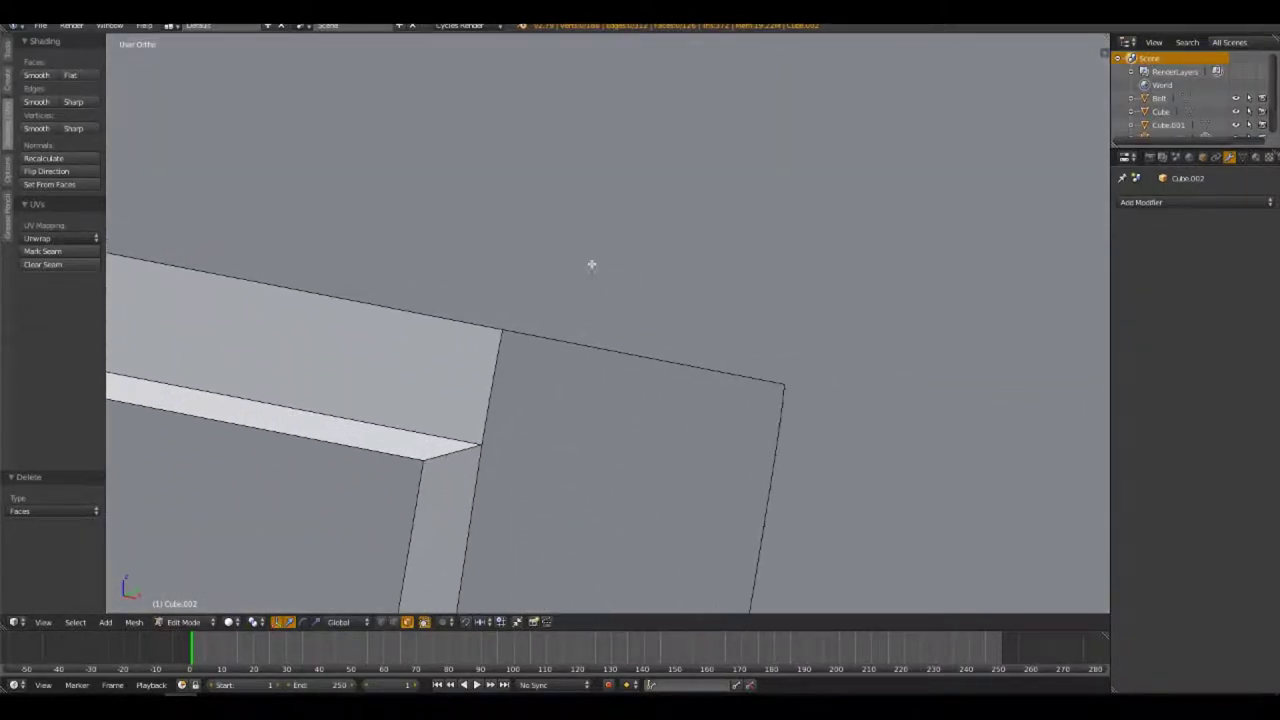
{"action": "middle_click_drag", "start_coordinate": [591, 266], "coordinate": [611, 363]}
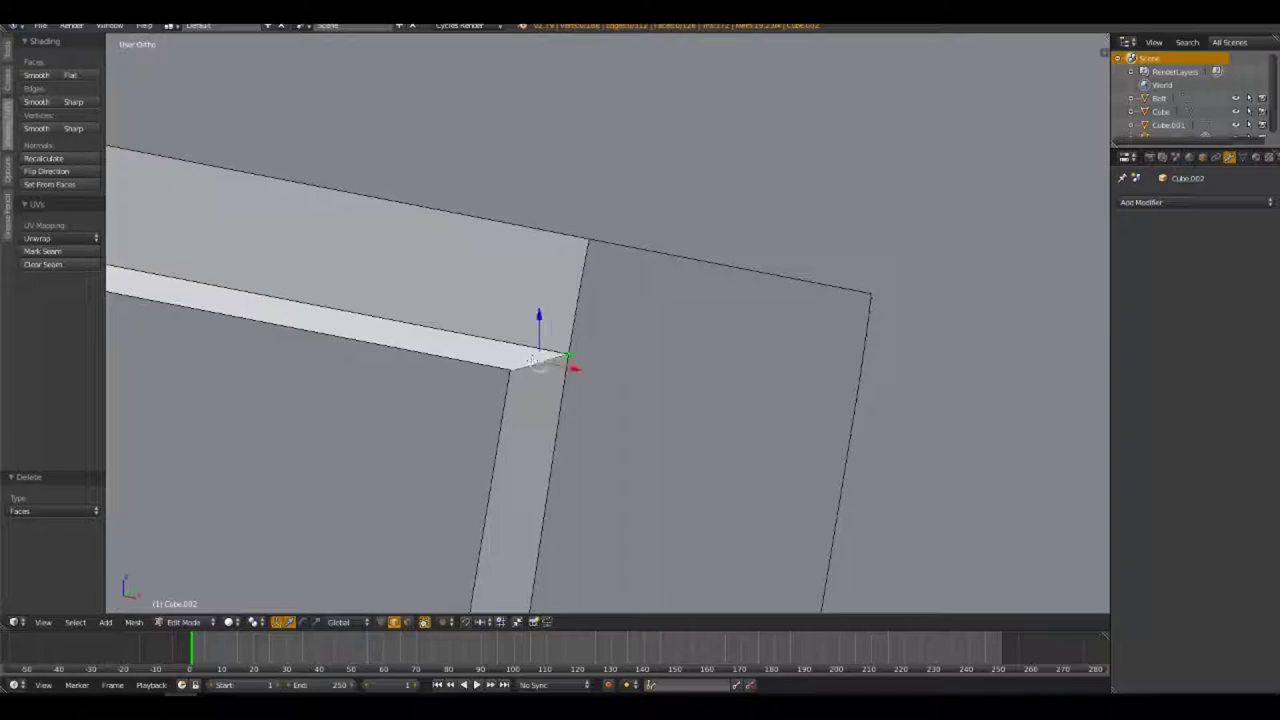
{"action": "mouse_move", "coordinate": [532, 359]}
{"action": "middle_mouse_down"}
{"action": "mouse_move", "coordinate": [503, 534]}
{"action": "mouse_move", "coordinate": [471, 429]}
{"action": "mouse_move", "coordinate": [400, 459]}
{"action": "mouse_move", "coordinate": [461, 296]}
{"action": "middle_mouse_up"}
{"action": "mouse_move", "coordinate": [247, 131]}
{"action": "middle_mouse_down"}
{"action": "mouse_move", "coordinate": [437, 277]}
{"action": "mouse_move", "coordinate": [349, 249]}
{"action": "mouse_move", "coordinate": [374, 213]}
{"action": "mouse_move", "coordinate": [691, 391]}
{"action": "mouse_move", "coordinate": [503, 258]}
{"action": "middle_mouse_up"}
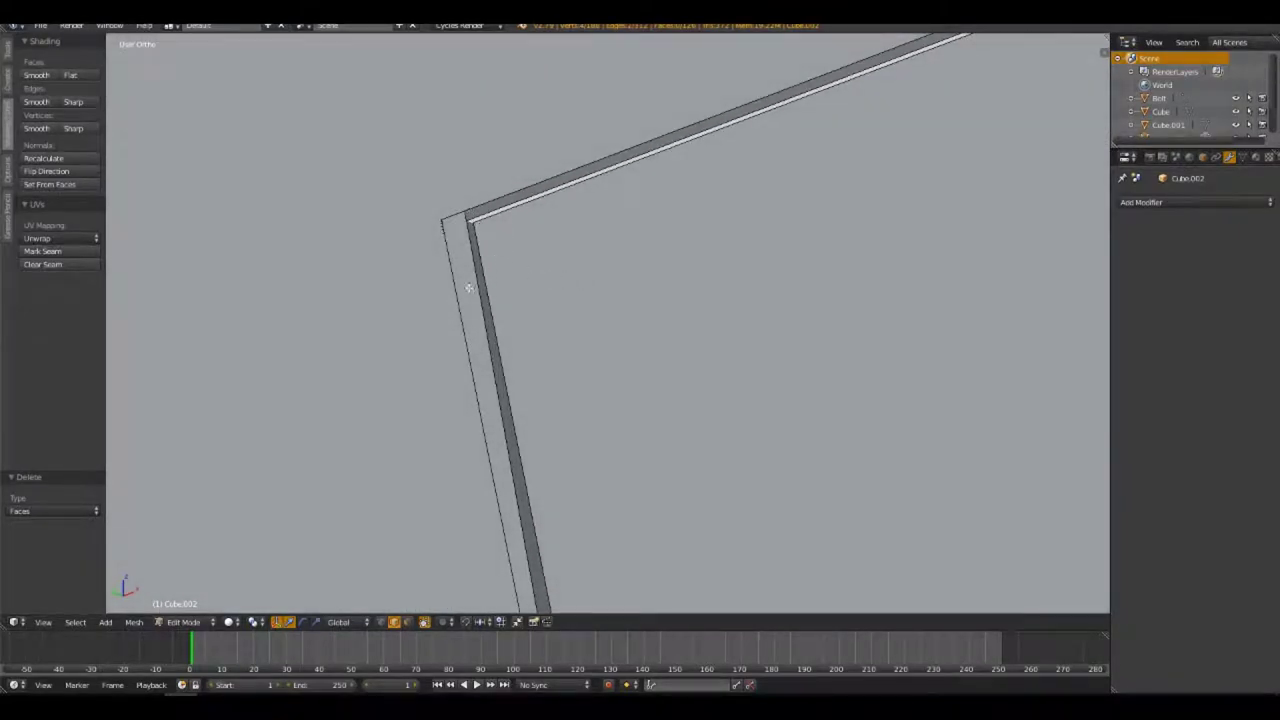
{"action": "scroll", "coordinate": [468, 288], "scroll_direction": "up", "scroll_amount": 3}
Bevel the frame's inner corner edge with amount 0.167 and 6 segments
{"action": "middle_click_drag", "start_coordinate": [466, 214], "coordinate": [669, 317], "text": "shift"}
{"action": "key", "text": "ctrl+b"}
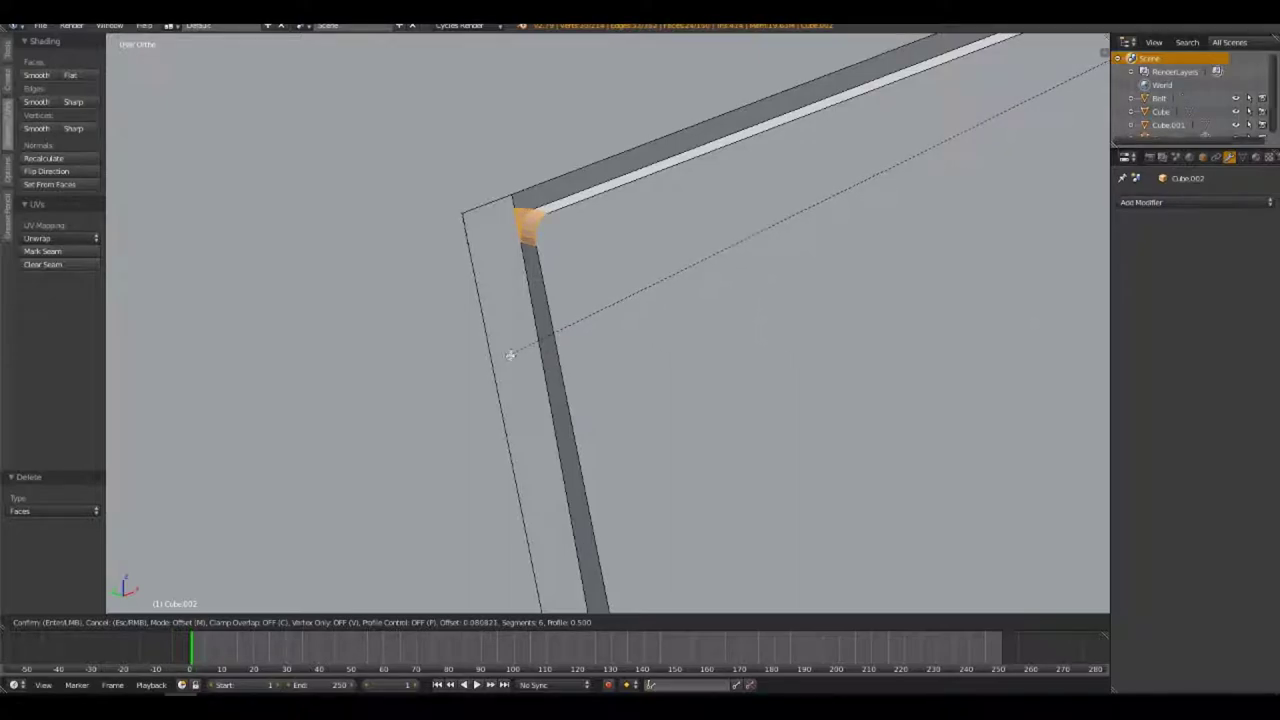
{"action": "scroll", "coordinate": [463, 376], "scroll_direction": "up", "scroll_amount": 1}
{"action": "left_click", "coordinate": [385, 410]}
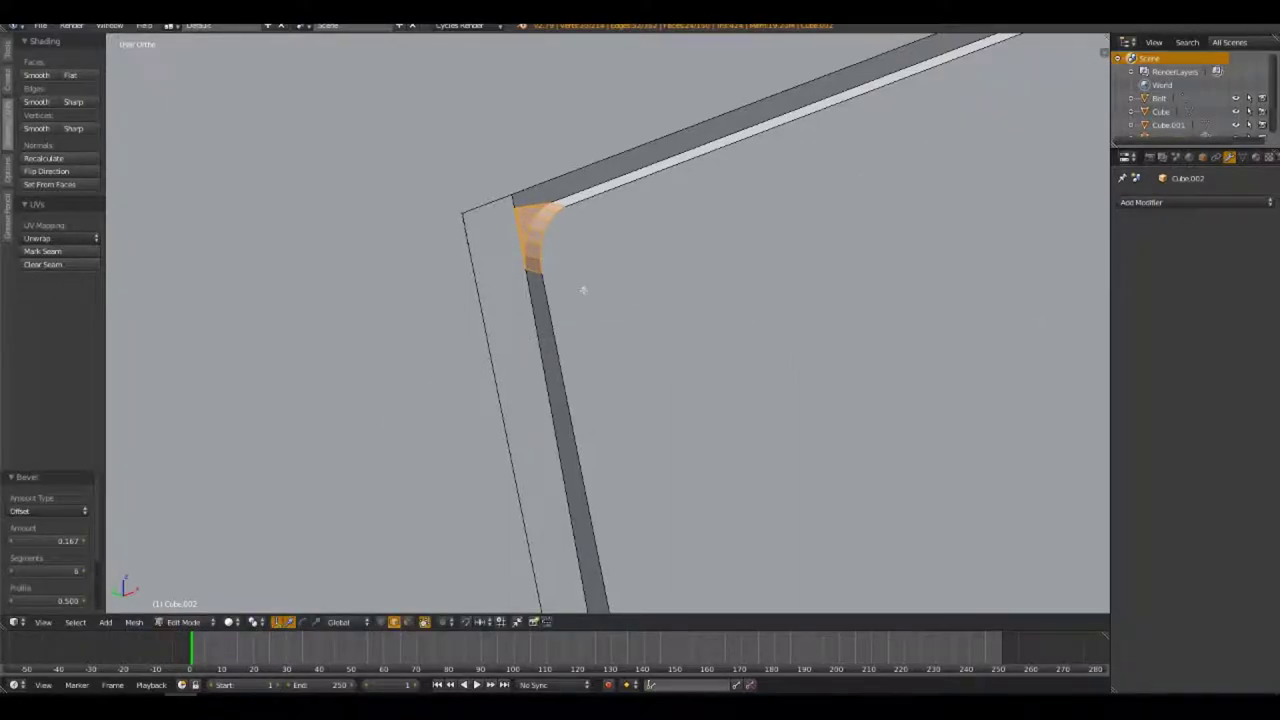
Select the three outer corner vertices of the frame to merge them
{"action": "mouse_move", "coordinate": [583, 286]}
{"action": "middle_mouse_down"}
{"action": "mouse_move", "coordinate": [509, 274]}
{"action": "mouse_move", "coordinate": [443, 240]}
{"action": "mouse_move", "coordinate": [509, 275]}
{"action": "middle_mouse_up"}
{"action": "scroll", "coordinate": [509, 275], "scroll_direction": "up", "scroll_amount": 3}
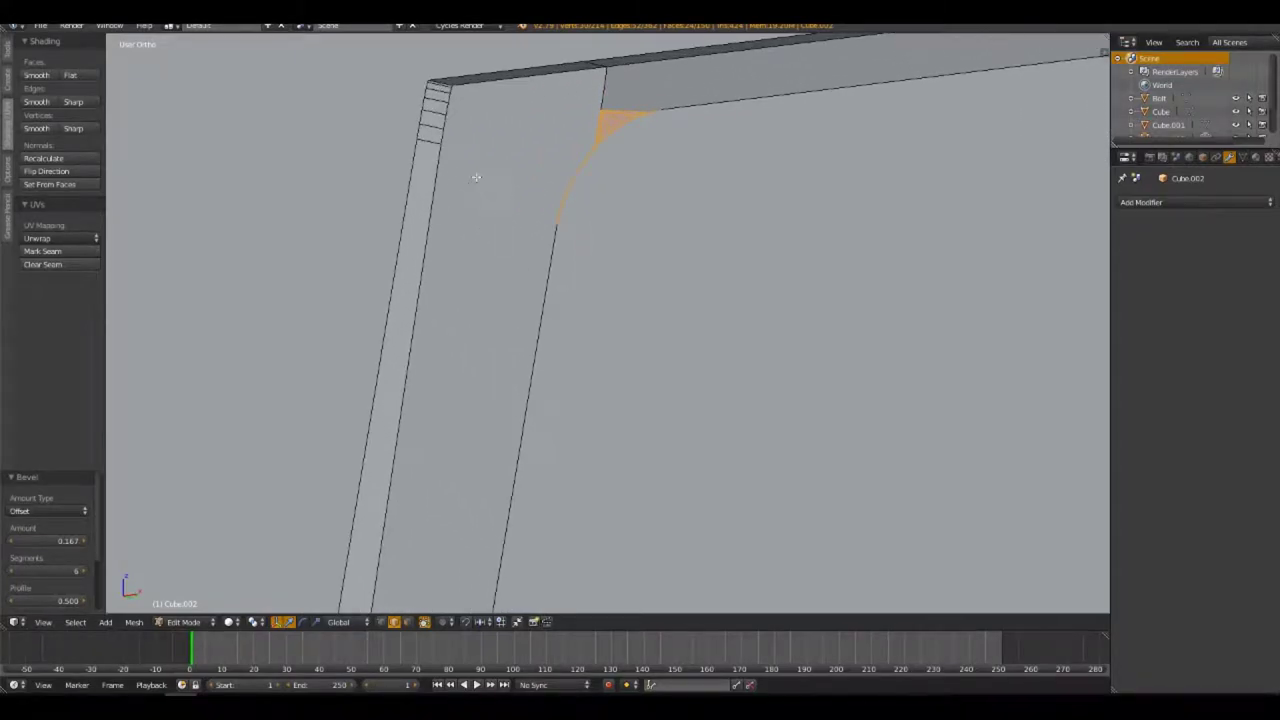
{"action": "middle_click_drag", "start_coordinate": [474, 177], "coordinate": [609, 460], "text": "shift"}
{"action": "scroll", "coordinate": [609, 460], "scroll_direction": "up", "scroll_amount": 2}
{"action": "middle_click_drag", "start_coordinate": [505, 588], "coordinate": [505, 463], "text": "shift"}
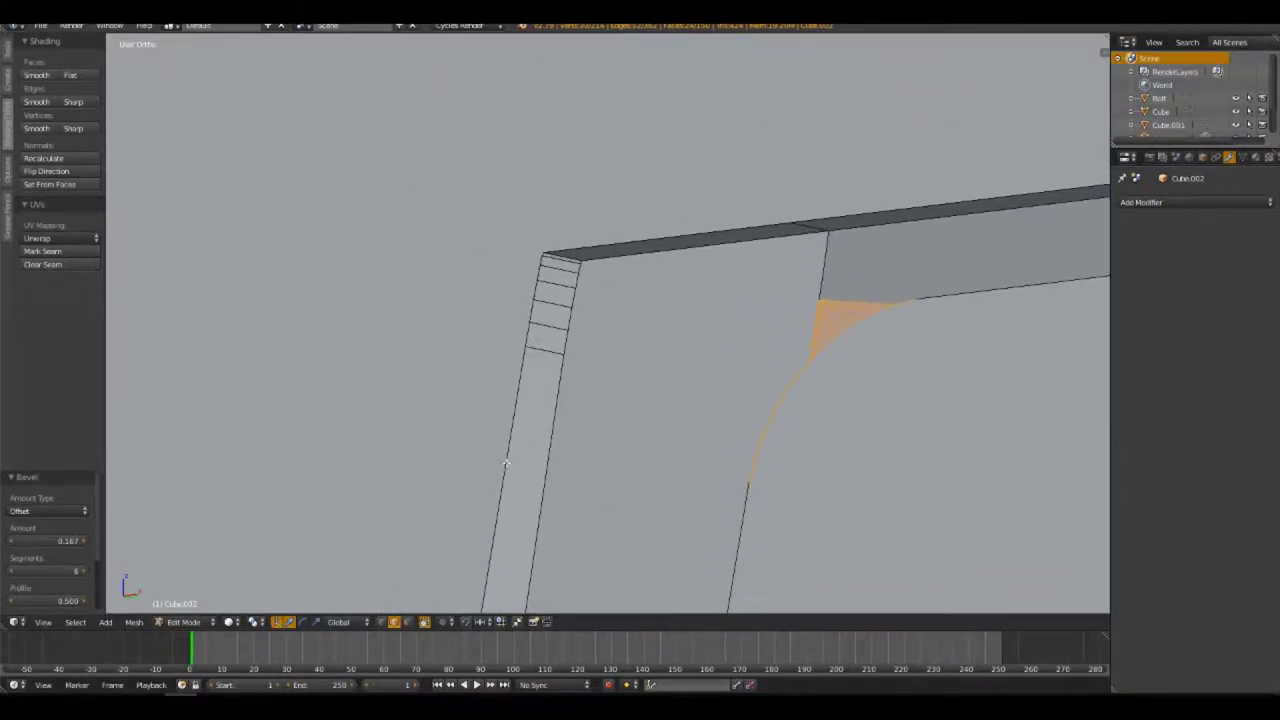
{"action": "left_click", "coordinate": [381, 622]}
{"action": "right_click", "coordinate": [533, 316]}
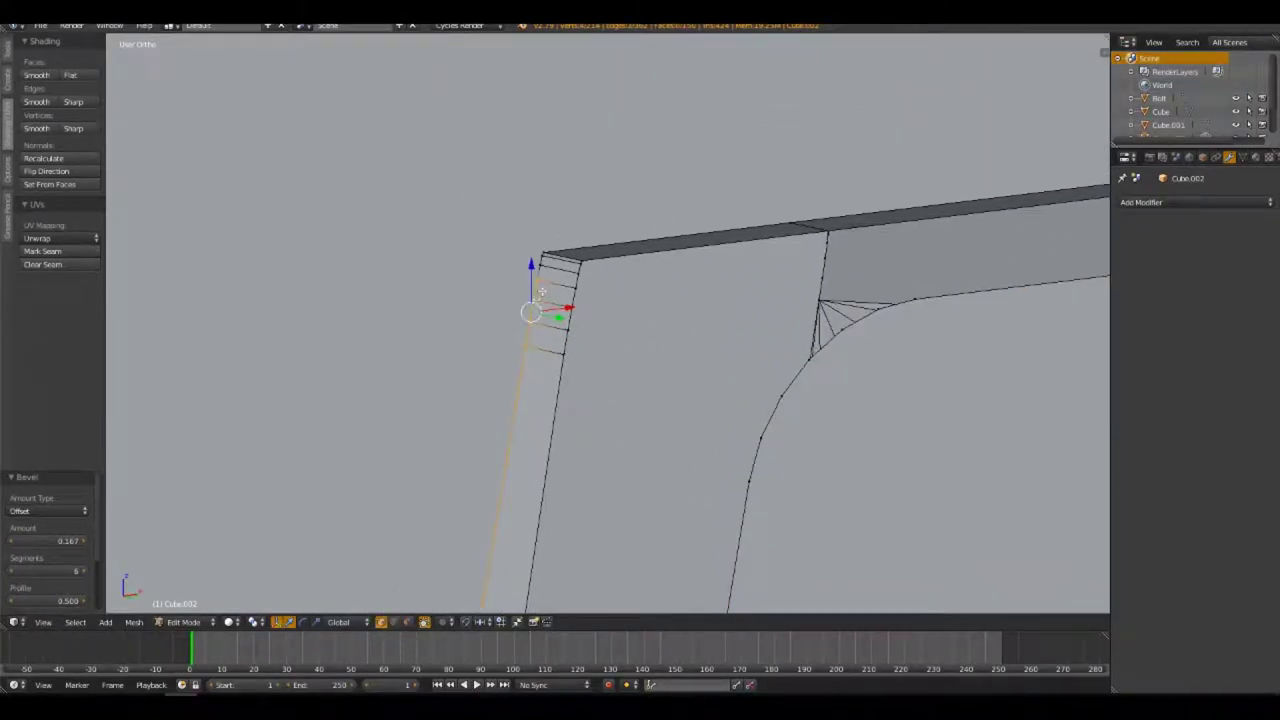
{"action": "right_click", "coordinate": [548, 255], "text": "shift"}
{"action": "right_click", "coordinate": [550, 246], "text": "shift"}
{"action": "key", "text": "alt+m"}
Merge the outer corner vertices, then snap the lower left-edge vertex onto the top-left corner
{"action": "left_click", "coordinate": [585, 255]}
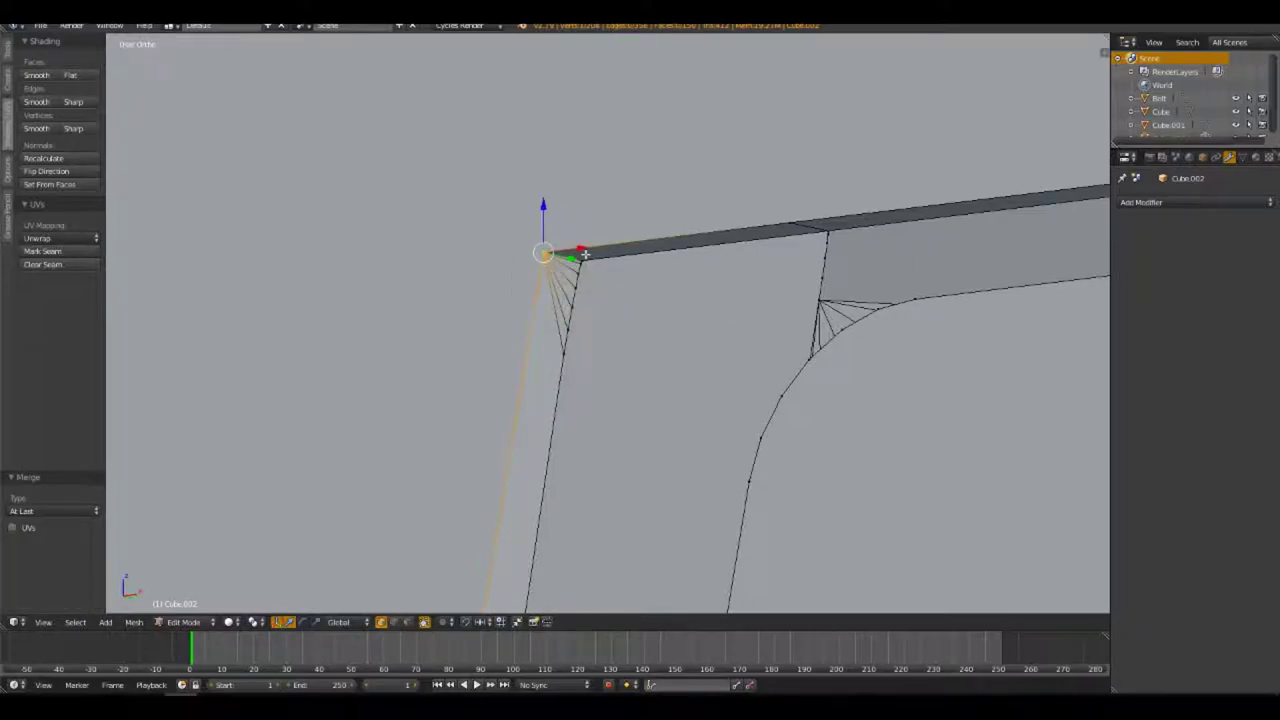
{"action": "key", "text": "a"}
{"action": "left_click", "coordinate": [572, 300]}
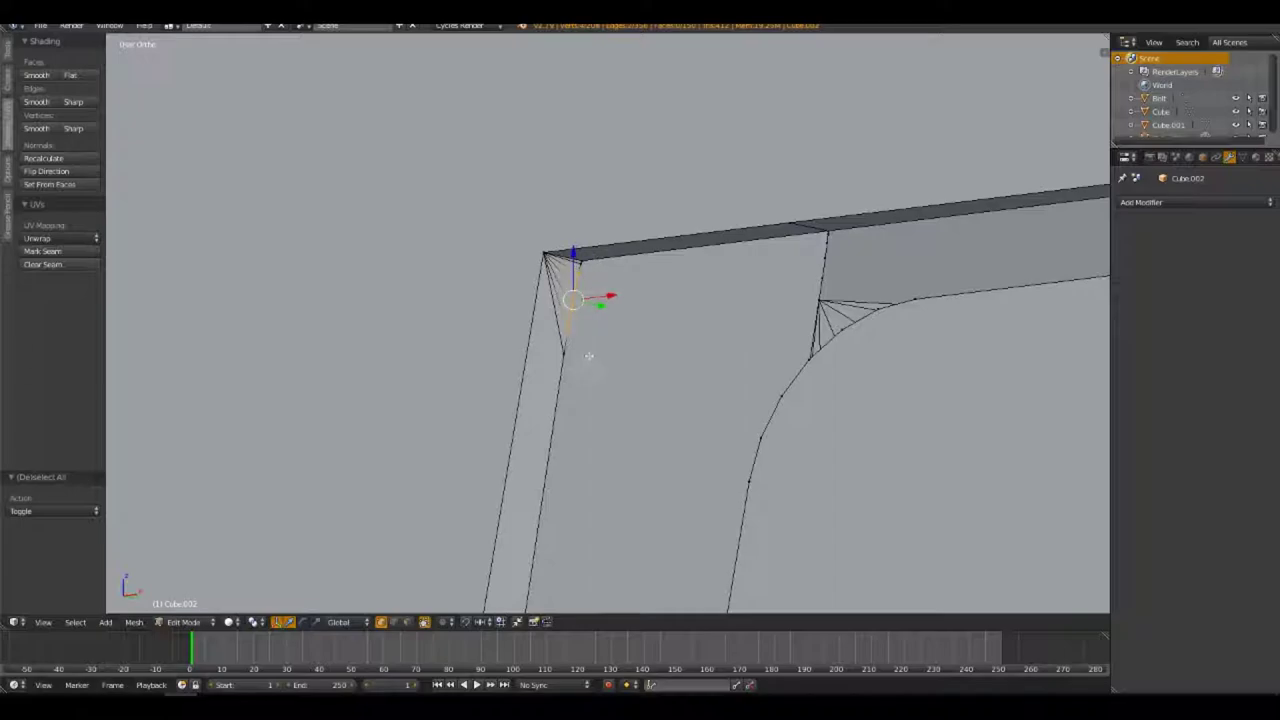
{"action": "right_click", "coordinate": [566, 351]}
{"action": "key", "text": "shift+s"}
{"action": "left_click", "coordinate": [583, 365]}
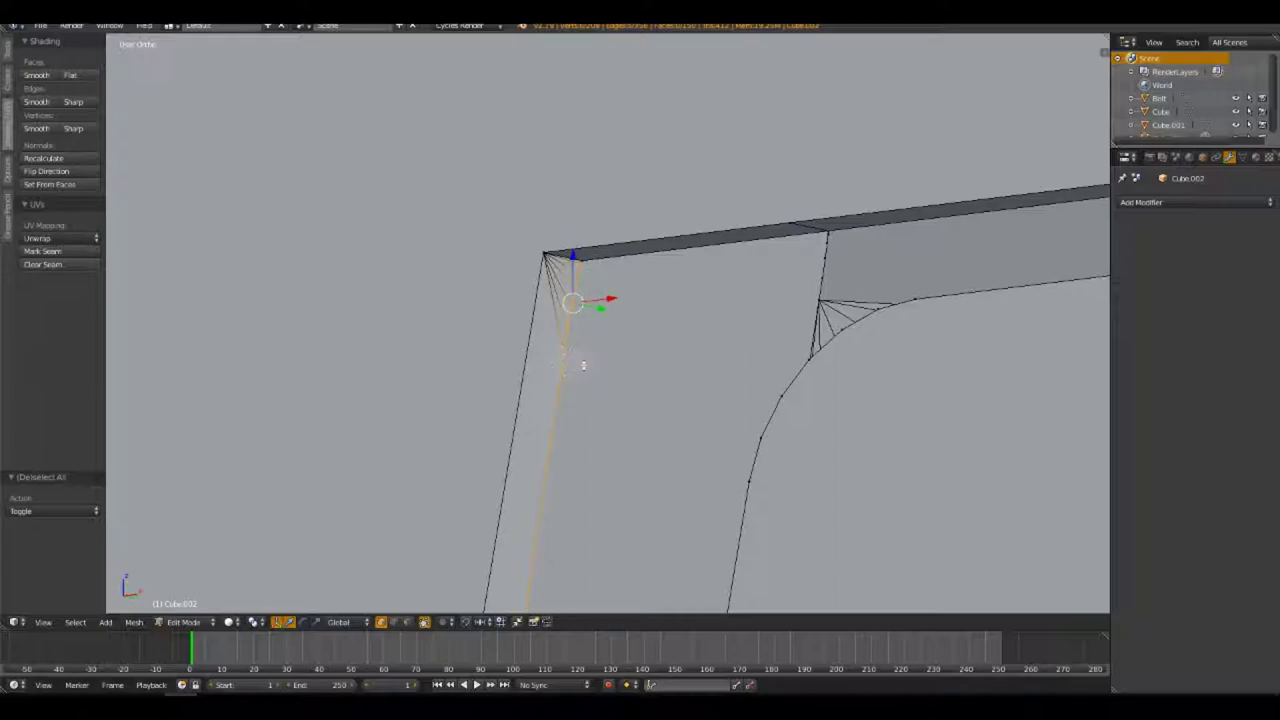
Merge the top corner vertices and the top-edge selection at the last vertex
{"action": "right_click", "coordinate": [586, 256], "text": "shift"}
{"action": "key", "text": "alt+m"}
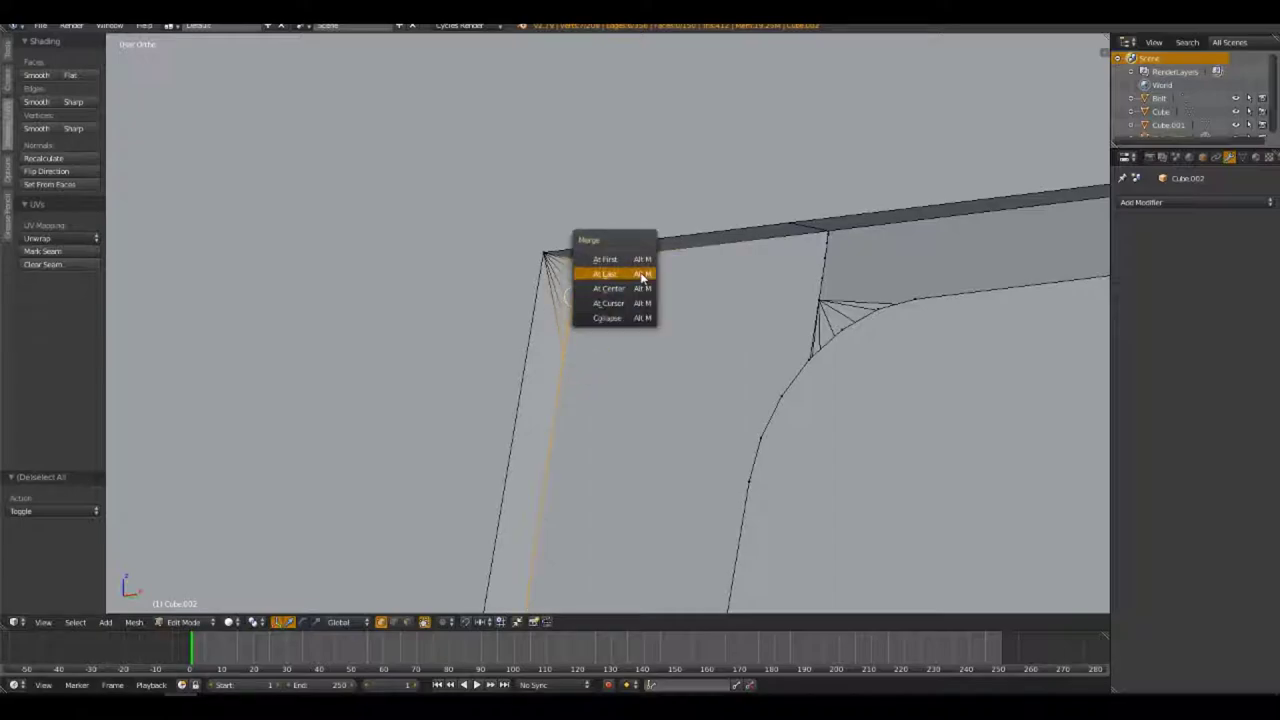
{"action": "left_click", "coordinate": [641, 272]}
{"action": "mouse_move", "coordinate": [641, 272]}
{"action": "middle_mouse_down"}
{"action": "mouse_move", "coordinate": [833, 333]}
{"action": "mouse_move", "coordinate": [684, 300]}
{"action": "middle_mouse_up"}
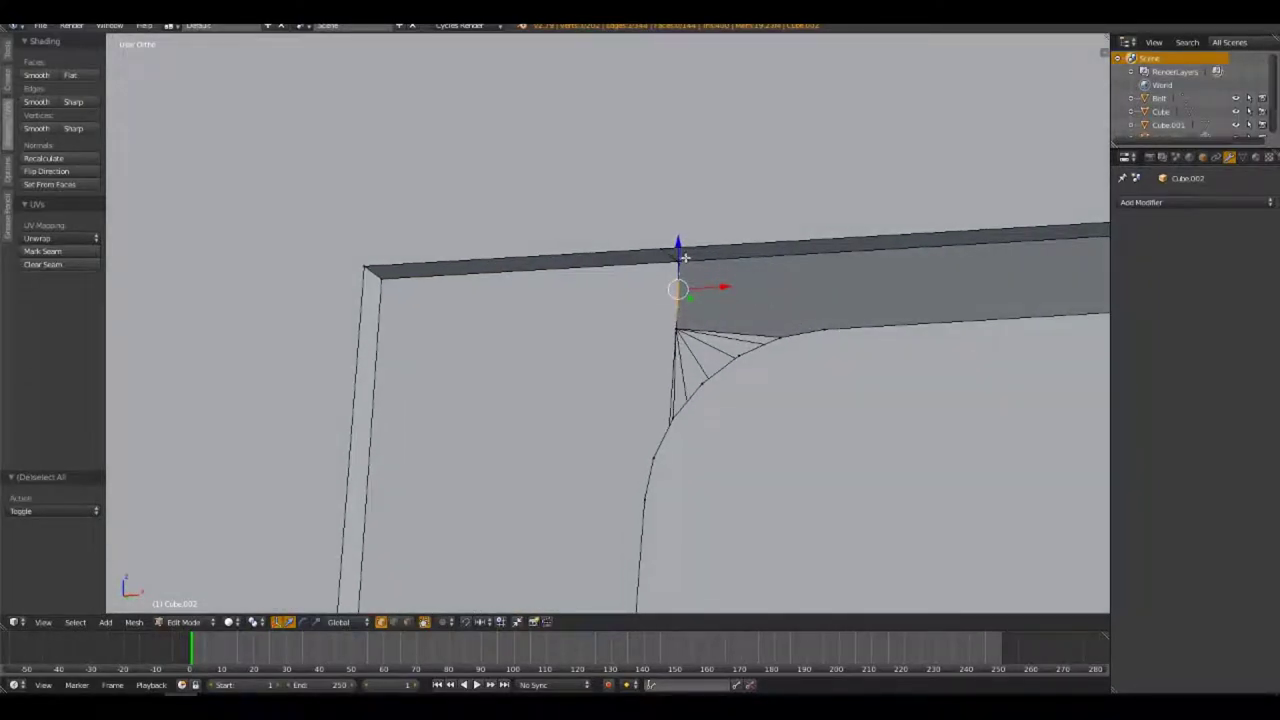
{"action": "right_click", "coordinate": [727, 251], "text": "shift"}
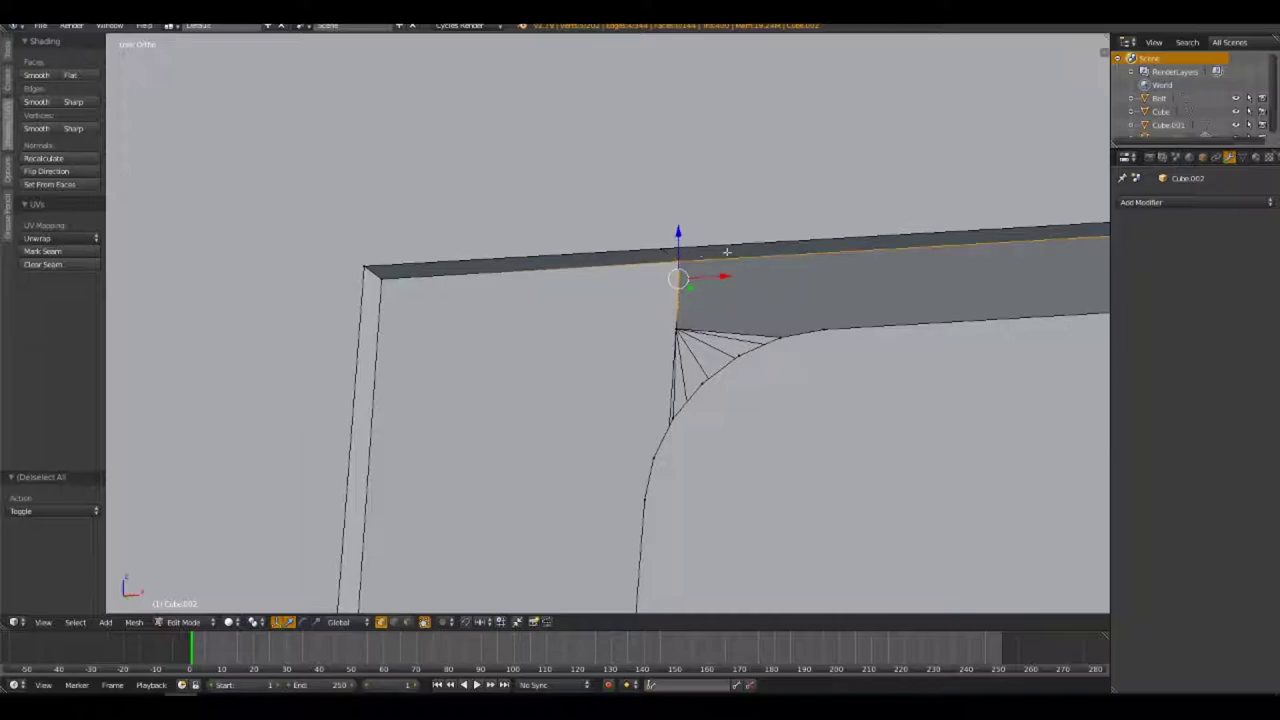
{"action": "key", "text": "alt+m"}
{"action": "left_click", "coordinate": [737, 256]}
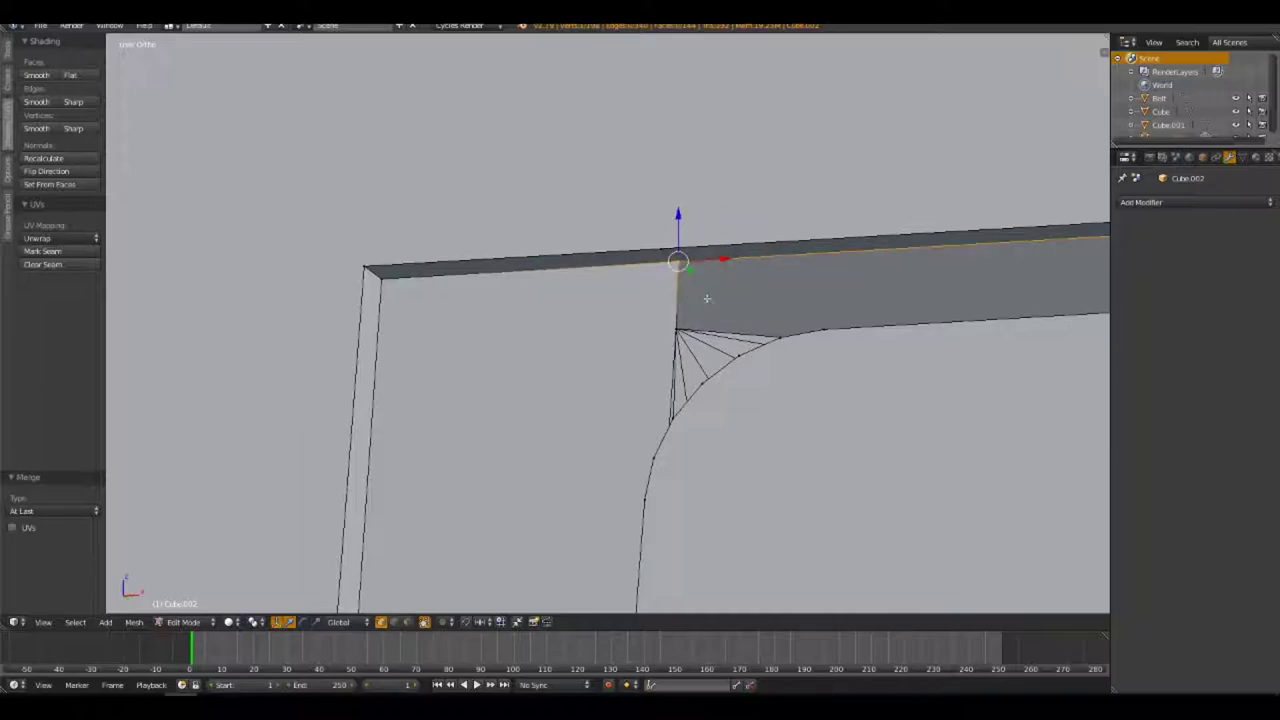
Merge the inner corner vertex up onto the top edge
{"action": "right_click", "coordinate": [679, 322]}
{"action": "right_click", "coordinate": [674, 257], "text": "shift"}
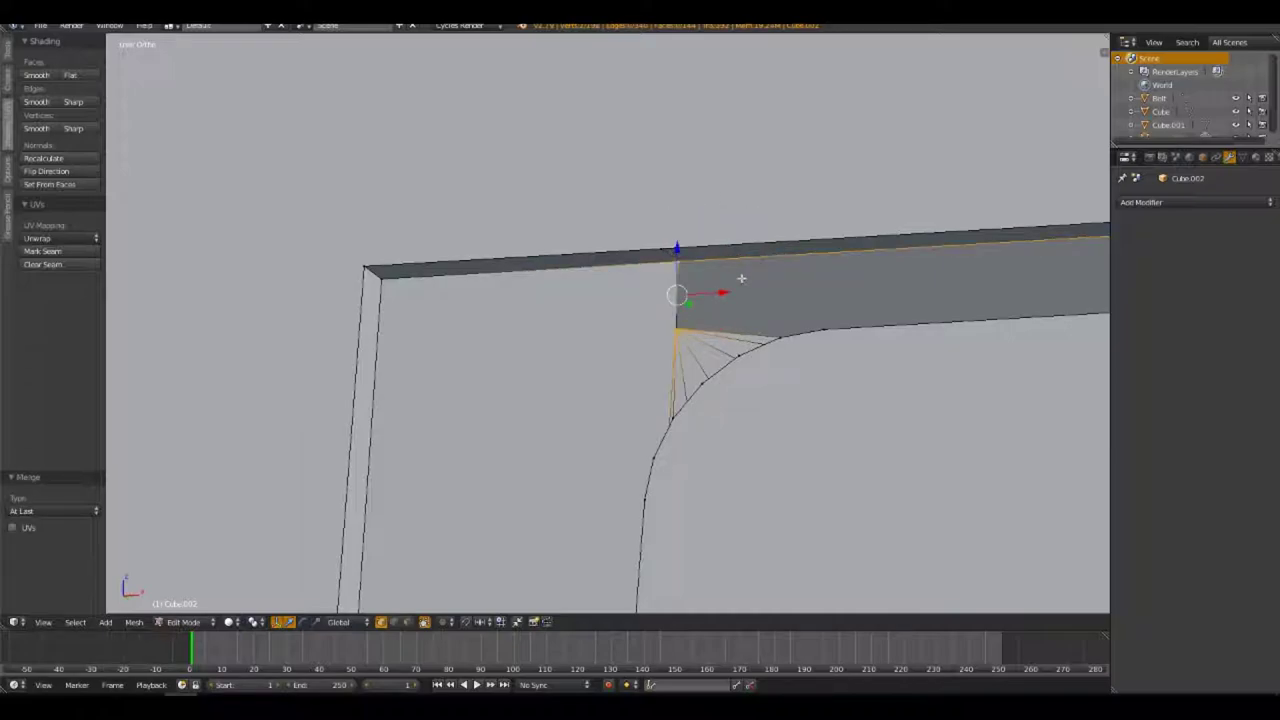
{"action": "key", "text": "alt+m"}
{"action": "left_click", "coordinate": [741, 278]}
Merge the last stray top vertex at last and inspect the rounded corner
{"action": "key", "text": "a"}
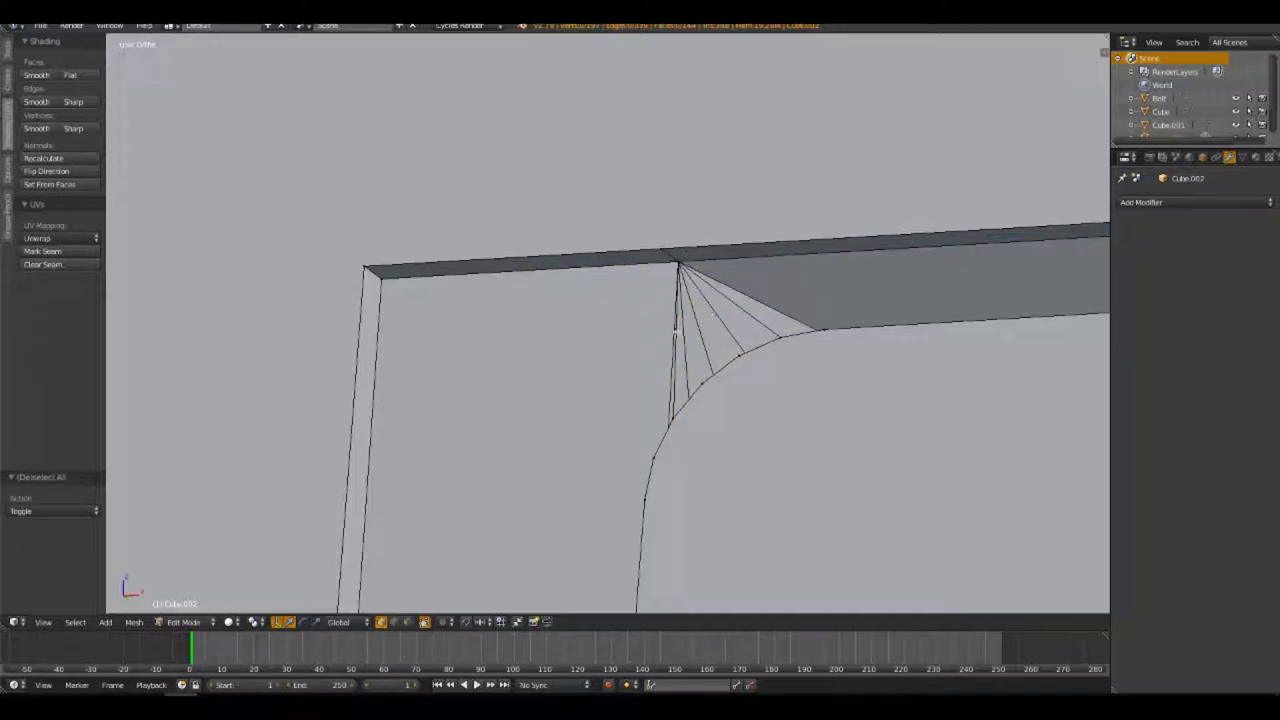
{"action": "right_click", "coordinate": [682, 260]}
{"action": "key", "text": "alt+m"}
{"action": "left_click", "coordinate": [686, 274]}
{"action": "middle_click_drag", "start_coordinate": [686, 274], "coordinate": [704, 314]}
{"action": "scroll", "coordinate": [704, 314], "scroll_direction": "down", "scroll_amount": 1}
{"action": "scroll", "coordinate": [691, 320], "scroll_direction": "up", "scroll_amount": 4}
{"action": "scroll", "coordinate": [623, 391], "scroll_direction": "down", "scroll_amount": 2}
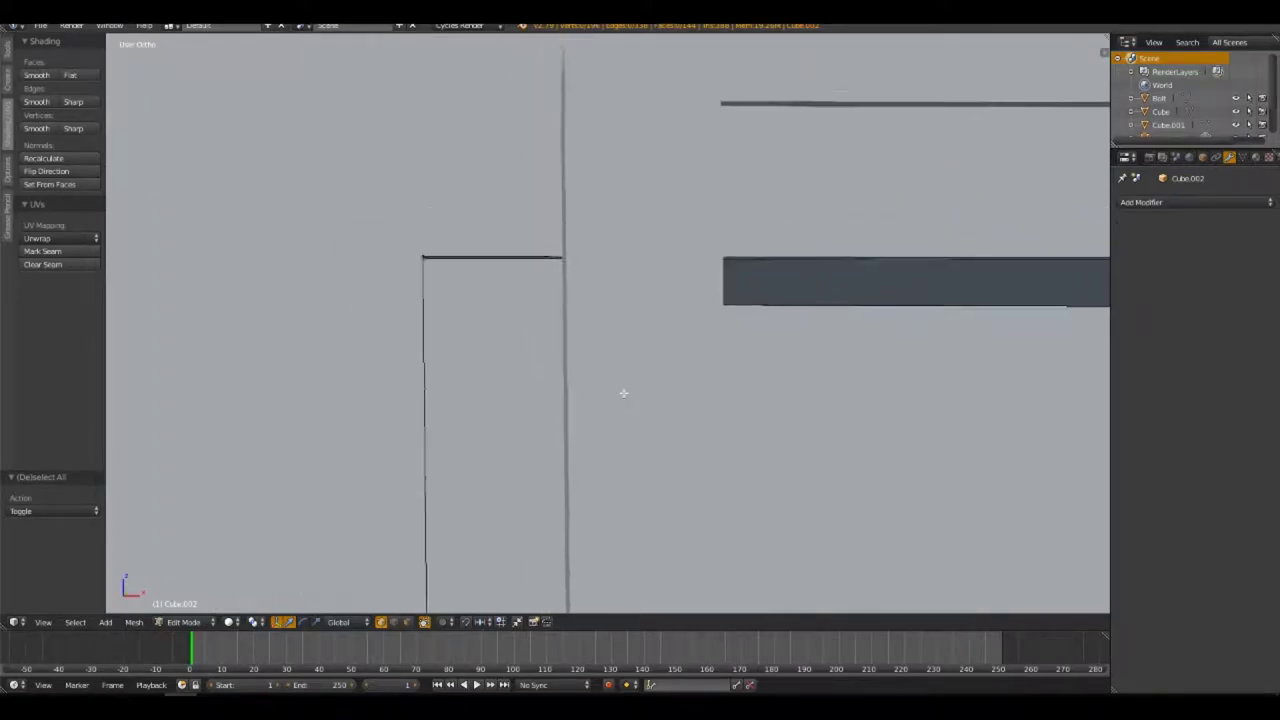
{"action": "scroll", "coordinate": [570, 370], "scroll_direction": "down", "scroll_amount": 2}
{"action": "mouse_move", "coordinate": [570, 367]}
{"action": "middle_mouse_down"}
{"action": "mouse_move", "coordinate": [651, 397]}
{"action": "mouse_move", "coordinate": [651, 417]}
{"action": "middle_mouse_up"}
Re-enter Edit Mode at the corner and merge the top corner vertices into one
{"action": "key", "text": "Tab"}
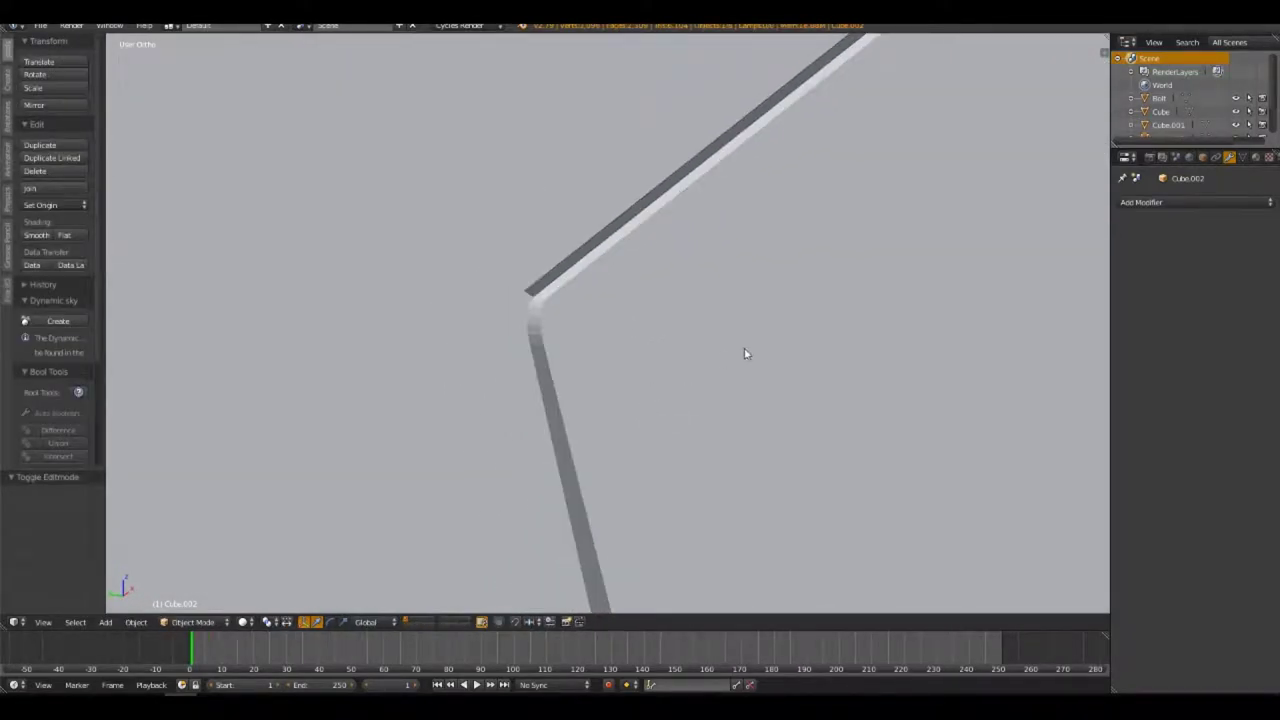
{"action": "mouse_move", "coordinate": [743, 354]}
{"action": "middle_mouse_down"}
{"action": "mouse_move", "coordinate": [630, 338]}
{"action": "mouse_move", "coordinate": [523, 357]}
{"action": "mouse_move", "coordinate": [560, 337]}
{"action": "mouse_move", "coordinate": [722, 356]}
{"action": "mouse_move", "coordinate": [717, 326]}
{"action": "mouse_move", "coordinate": [740, 346]}
{"action": "mouse_move", "coordinate": [371, 303]}
{"action": "mouse_move", "coordinate": [543, 271]}
{"action": "mouse_move", "coordinate": [457, 300]}
{"action": "mouse_move", "coordinate": [470, 318]}
{"action": "mouse_move", "coordinate": [746, 337]}
{"action": "mouse_move", "coordinate": [749, 263]}
{"action": "mouse_move", "coordinate": [565, 325]}
{"action": "middle_mouse_up"}
{"action": "key", "text": "Tab"}
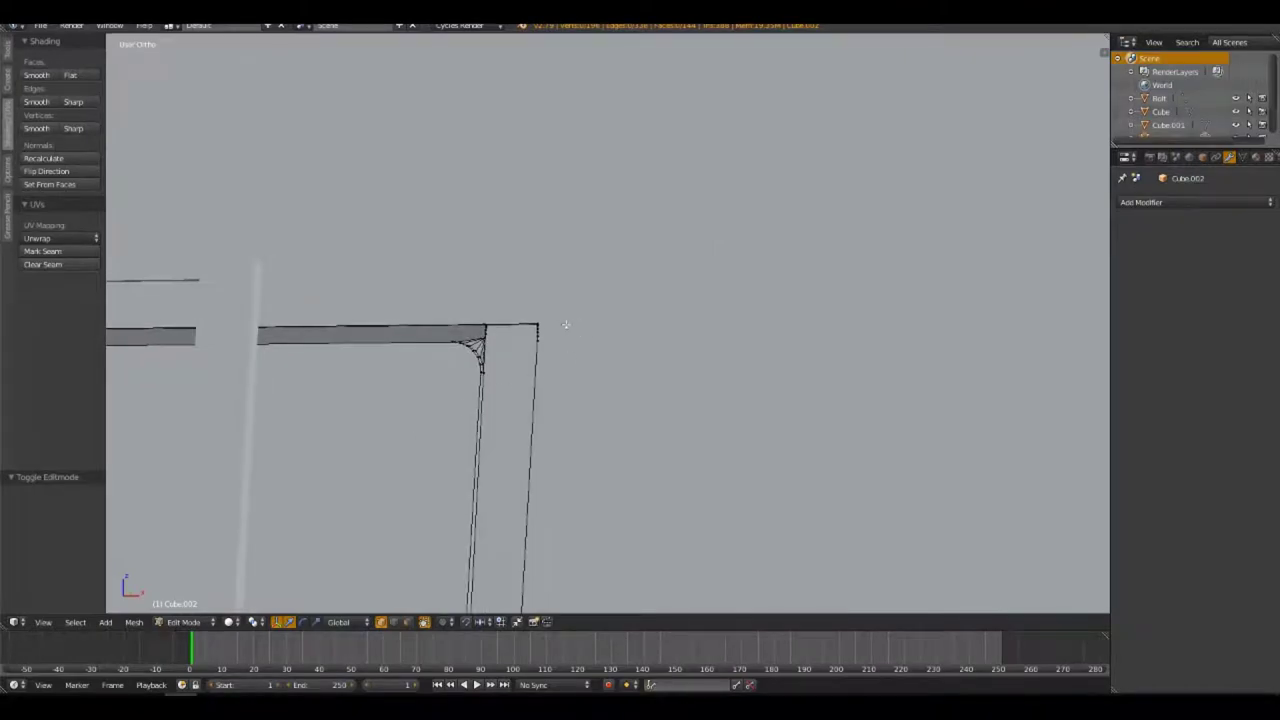
{"action": "middle_click_drag", "start_coordinate": [475, 338], "coordinate": [545, 328], "text": "shift"}
{"action": "middle_click_drag", "start_coordinate": [654, 321], "coordinate": [545, 382]}
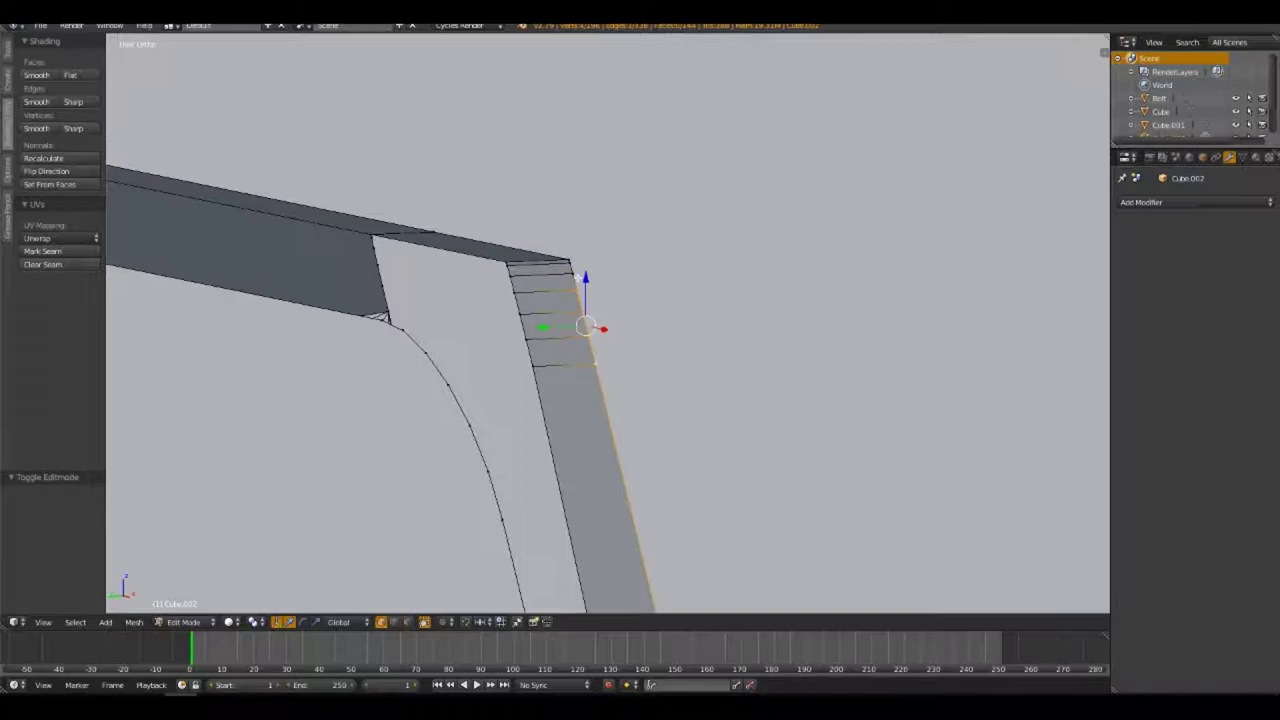
{"action": "key", "text": "alt+m"}
{"action": "left_click", "coordinate": [578, 253]}
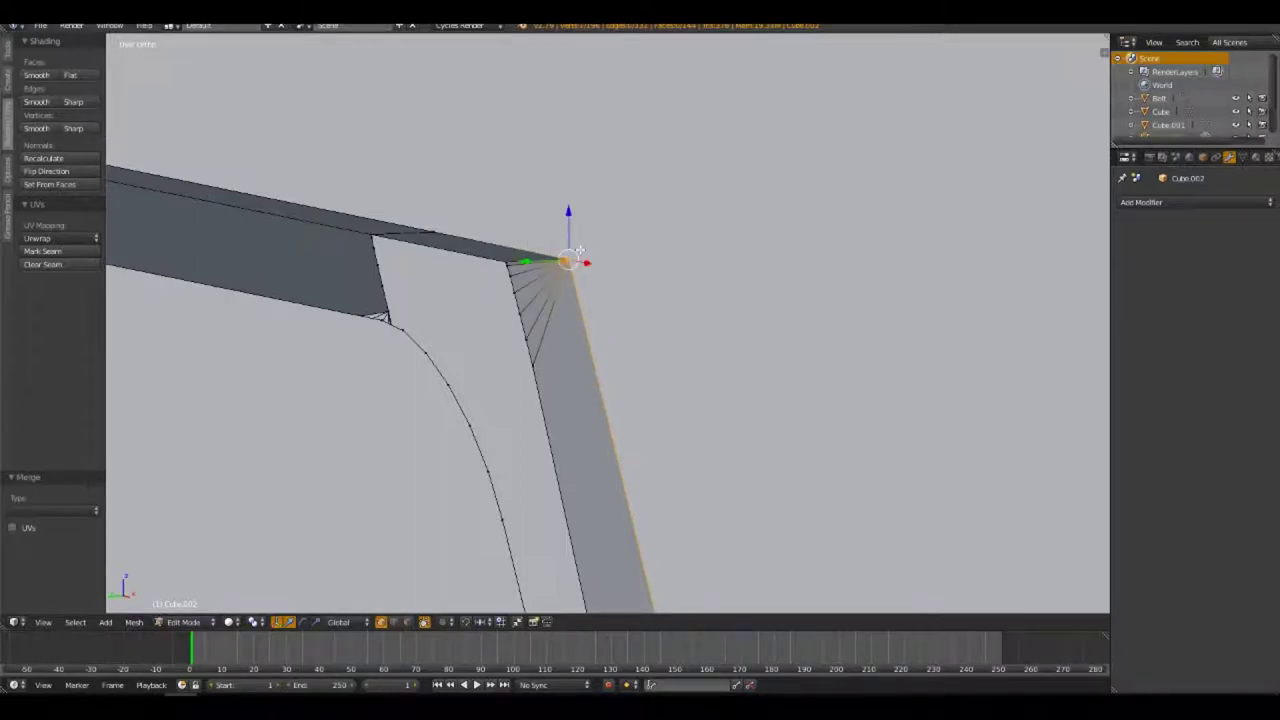
Merge the vertices at the top beam junction at the last selected one
{"action": "key", "text": "a"}
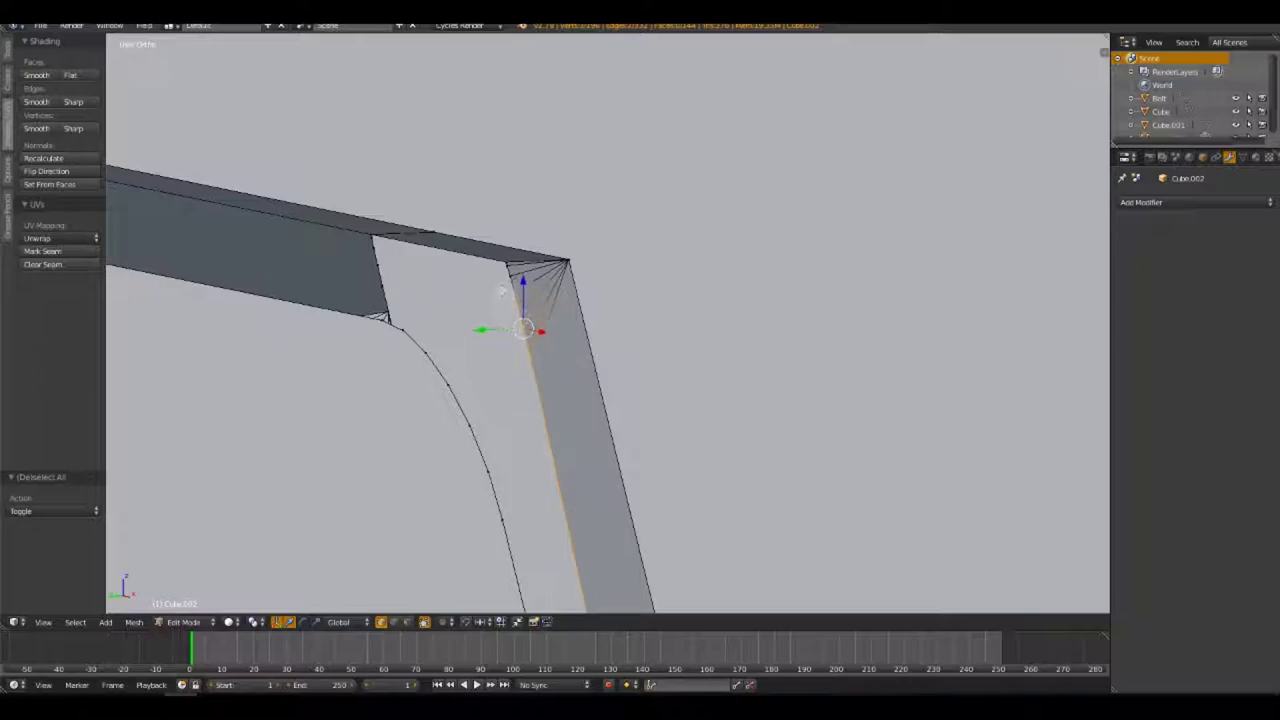
{"action": "key", "text": "alt+m"}
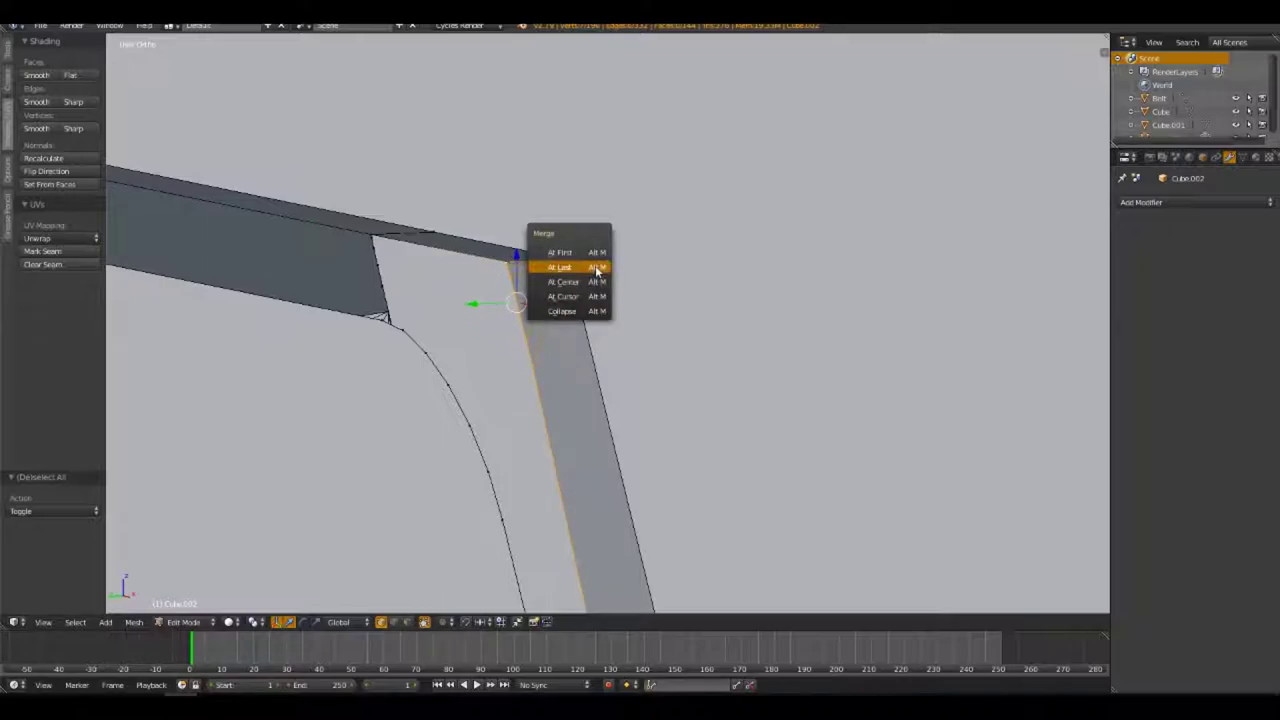
{"action": "left_click", "coordinate": [590, 270]}
{"action": "mouse_move", "coordinate": [543, 280]}
{"action": "middle_mouse_down"}
{"action": "mouse_move", "coordinate": [471, 303]}
{"action": "mouse_move", "coordinate": [503, 400]}
{"action": "mouse_move", "coordinate": [505, 382]}
{"action": "middle_mouse_up"}
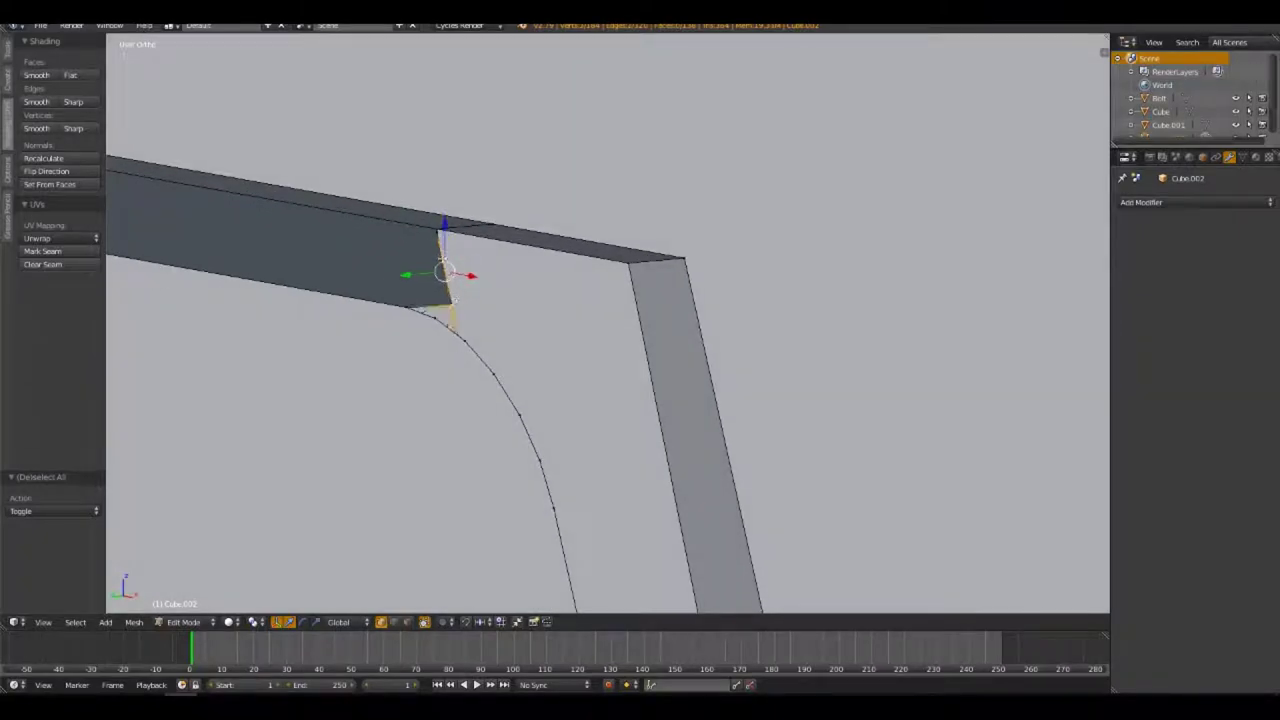
{"action": "right_click", "coordinate": [437, 226], "text": "shift"}
{"action": "key", "text": "alt+m"}
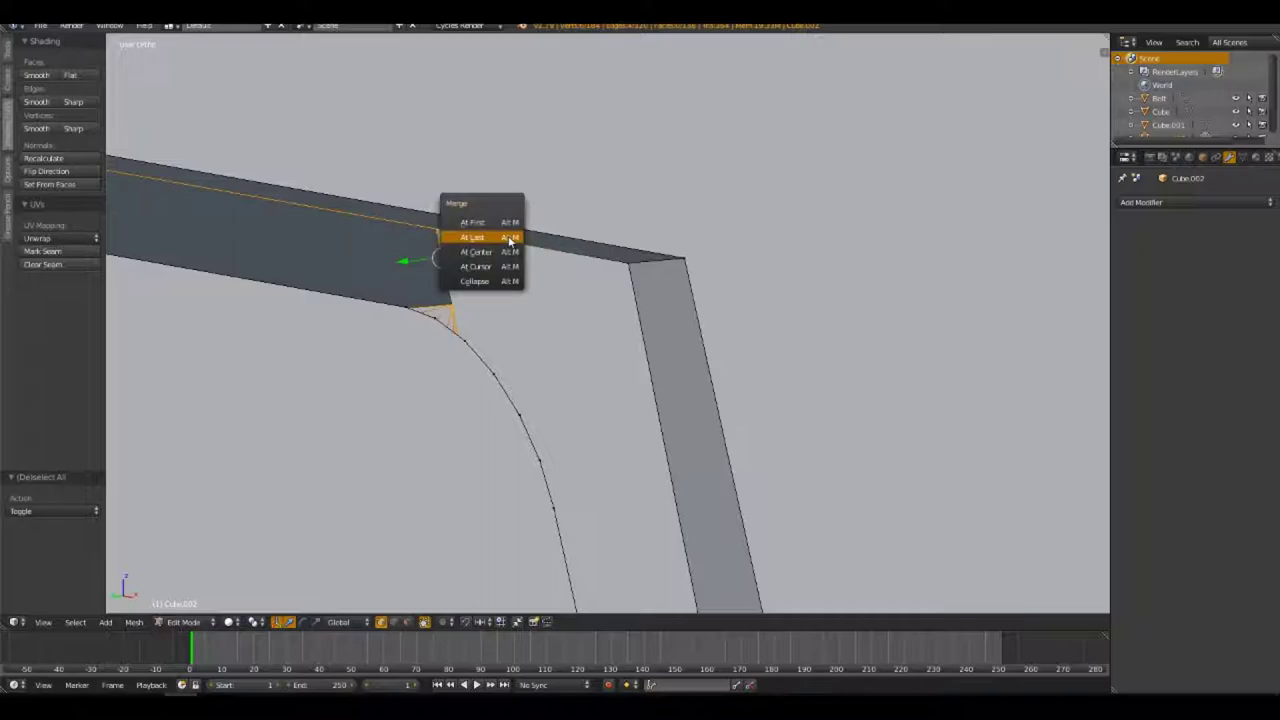
{"action": "left_click", "coordinate": [508, 237]}
Clear the selection and bring the frame's outer top corner into close view
{"action": "key", "text": "a"}
{"action": "right_click", "coordinate": [437, 219]}
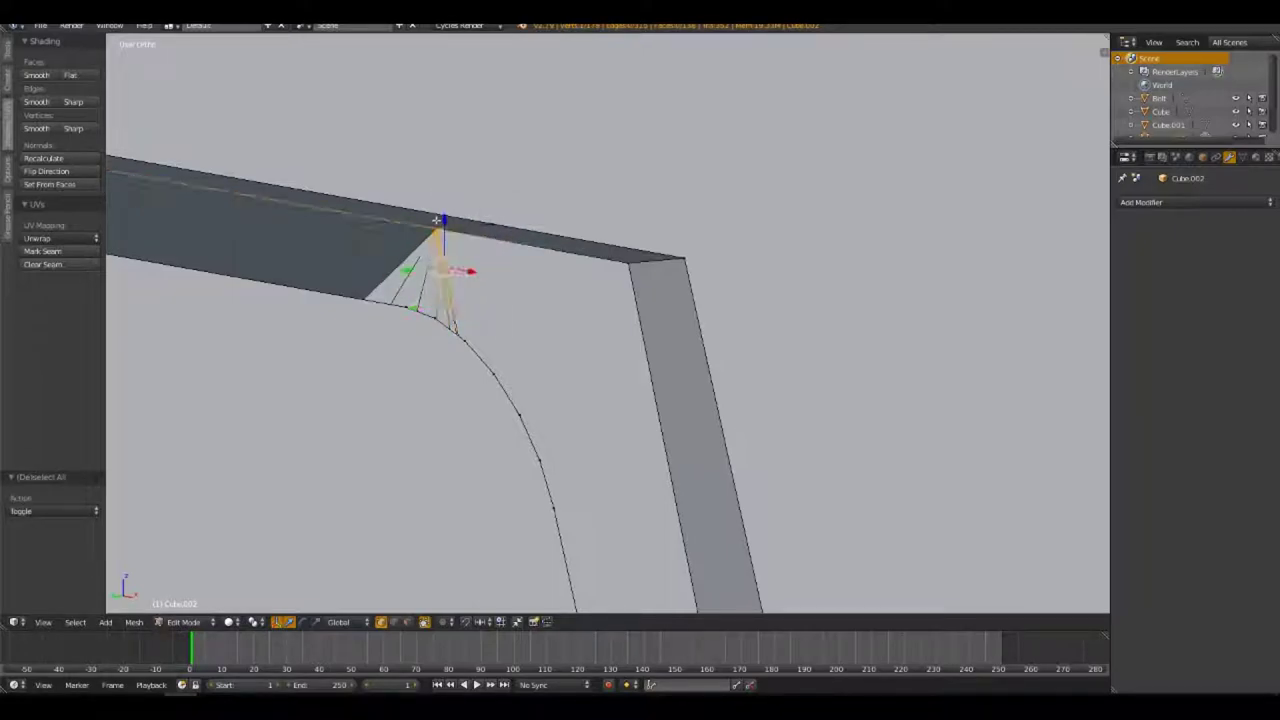
{"action": "key", "text": "a"}
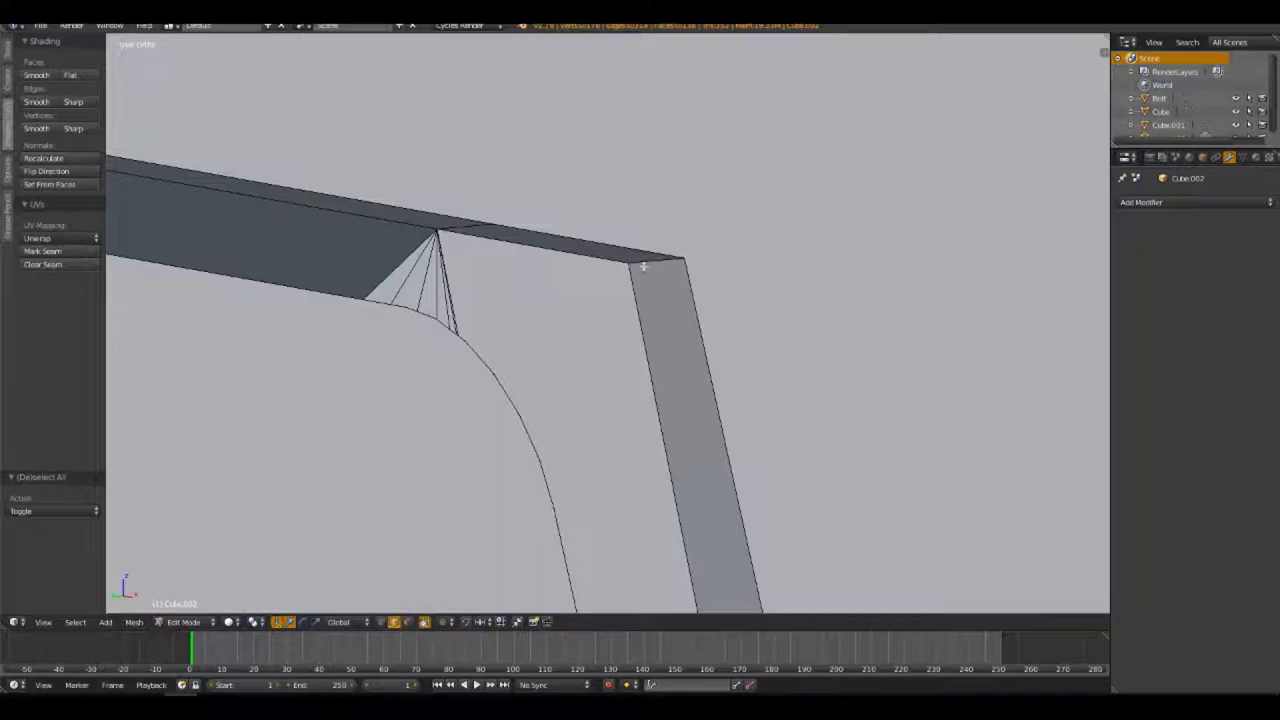
{"action": "mouse_move", "coordinate": [529, 237]}
{"action": "middle_mouse_down"}
{"action": "mouse_move", "coordinate": [427, 442]}
{"action": "mouse_move", "coordinate": [523, 428]}
{"action": "mouse_move", "coordinate": [523, 303]}
{"action": "mouse_move", "coordinate": [493, 376]}
{"action": "mouse_move", "coordinate": [420, 323]}
{"action": "mouse_move", "coordinate": [325, 337]}
{"action": "middle_mouse_up"}
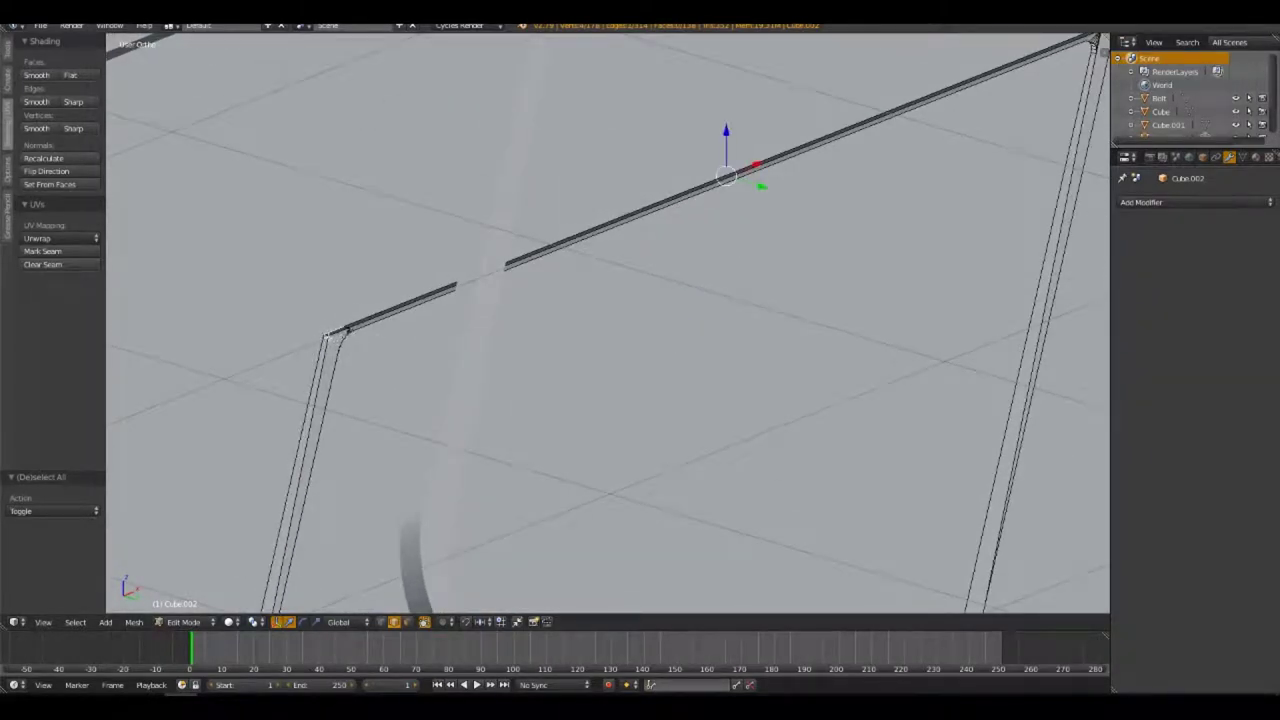
{"action": "mouse_move", "coordinate": [347, 417]}
{"action": "middle_mouse_down"}
{"action": "mouse_move", "coordinate": [194, 357]}
{"action": "mouse_move", "coordinate": [598, 330]}
{"action": "mouse_move", "coordinate": [642, 347]}
{"action": "middle_mouse_up"}
Bevel the frame's outer top corner edge with 15 segments
{"action": "key", "text": "ctrl+b"}
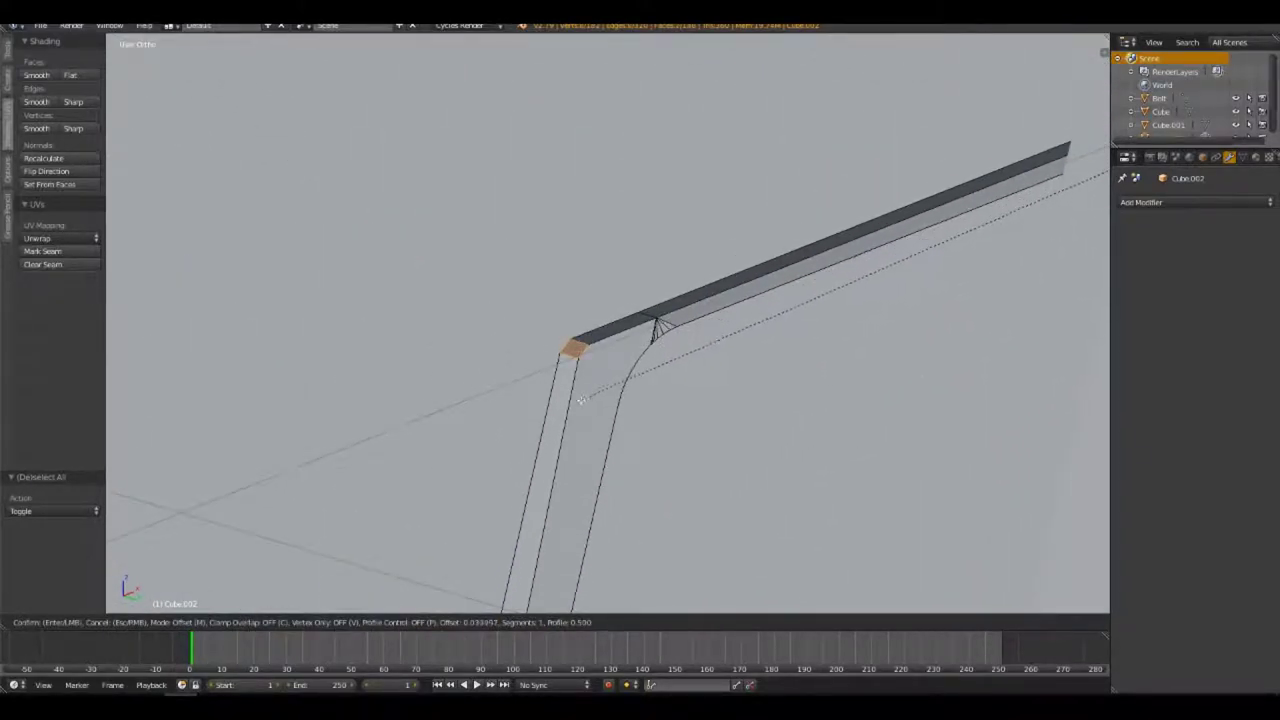
{"action": "scroll", "coordinate": [370, 500], "scroll_direction": "up", "scroll_amount": 5}
{"action": "scroll", "coordinate": [300, 540], "scroll_direction": "up", "scroll_amount": 5}
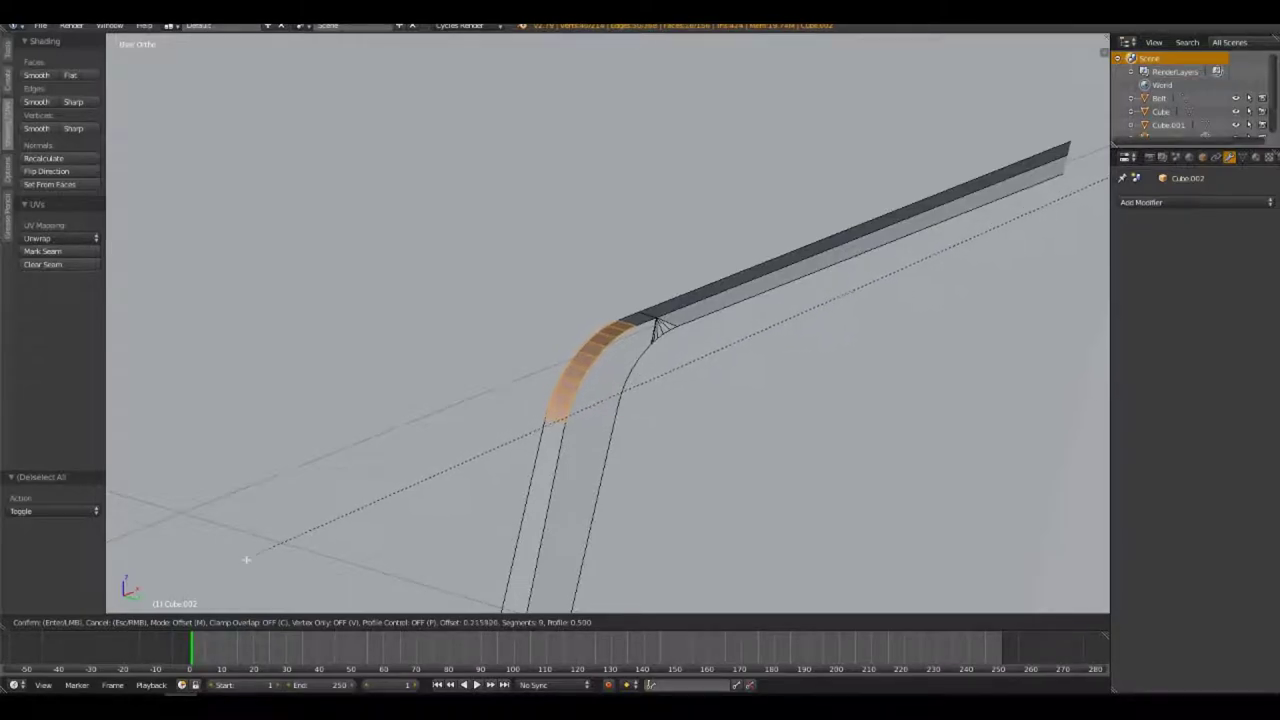
{"action": "scroll", "coordinate": [240, 565], "scroll_direction": "up", "scroll_amount": 4}
{"action": "left_click", "coordinate": [211, 579]}
Centre the view on the selected frame strip beside the vent lines
{"action": "mouse_move", "coordinate": [563, 329]}
{"action": "middle_mouse_down"}
{"action": "mouse_move", "coordinate": [706, 377]}
{"action": "mouse_move", "coordinate": [737, 477]}
{"action": "mouse_move", "coordinate": [838, 409]}
{"action": "mouse_move", "coordinate": [666, 386]}
{"action": "mouse_move", "coordinate": [711, 389]}
{"action": "mouse_move", "coordinate": [646, 317]}
{"action": "middle_mouse_up"}
{"action": "scroll", "coordinate": [644, 456], "scroll_direction": "down", "scroll_amount": 4}
{"action": "scroll", "coordinate": [644, 456], "scroll_direction": "up", "scroll_amount": 1}
{"action": "scroll", "coordinate": [780, 466], "scroll_direction": "up", "scroll_amount": 4}
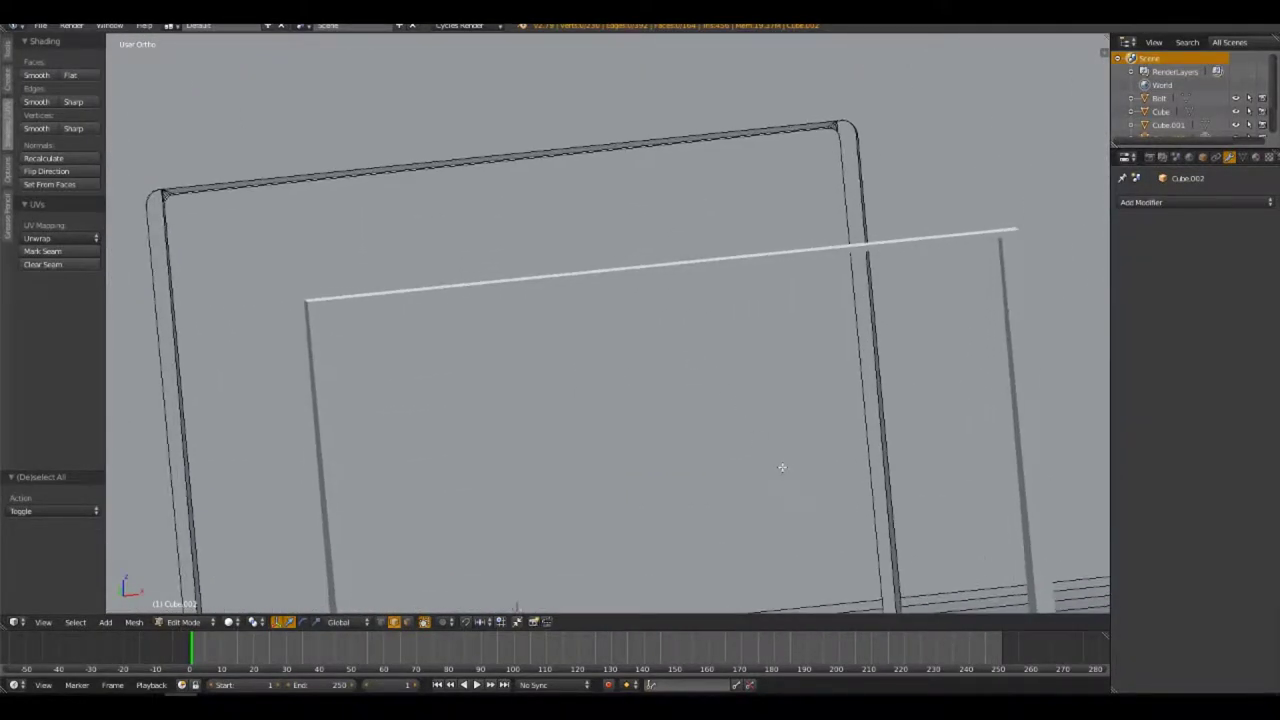
{"action": "middle_click_drag", "start_coordinate": [780, 466], "coordinate": [766, 409], "text": "shift"}
{"action": "scroll", "coordinate": [794, 262], "scroll_direction": "up", "scroll_amount": 3}
{"action": "middle_click_drag", "start_coordinate": [794, 262], "coordinate": [509, 300], "text": "shift"}
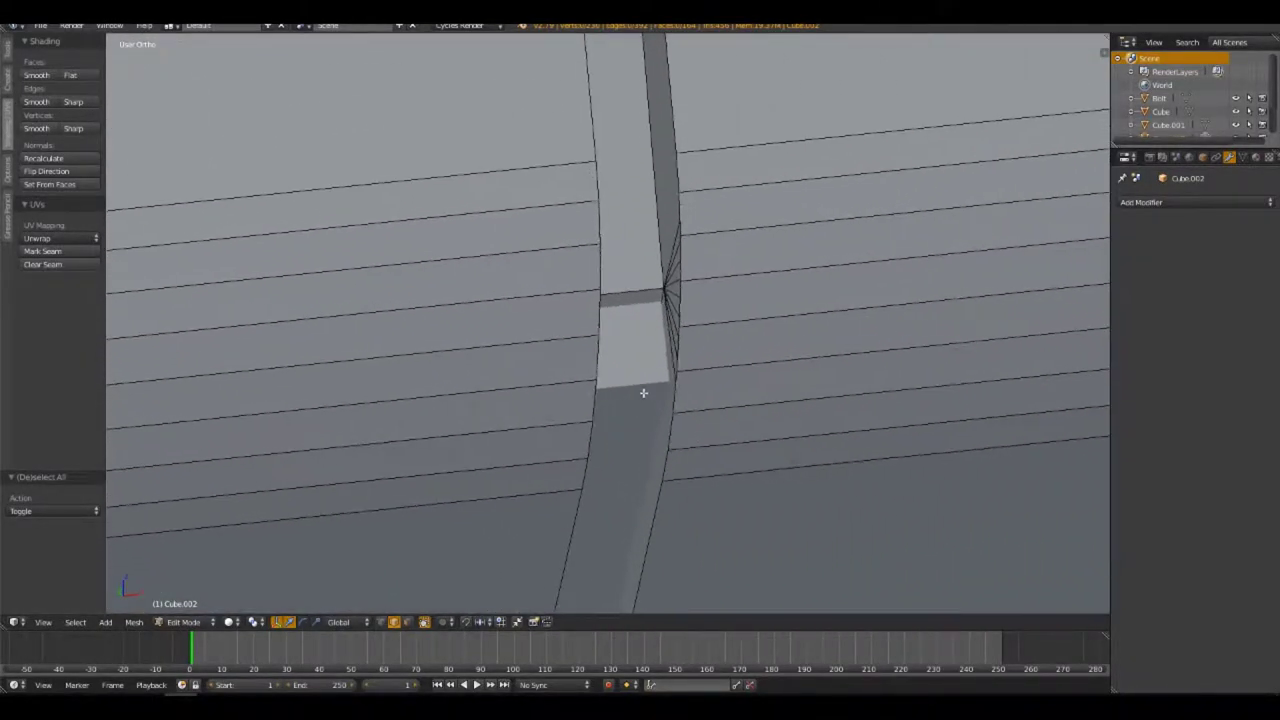
{"action": "scroll", "coordinate": [646, 343], "scroll_direction": "up", "scroll_amount": 2}
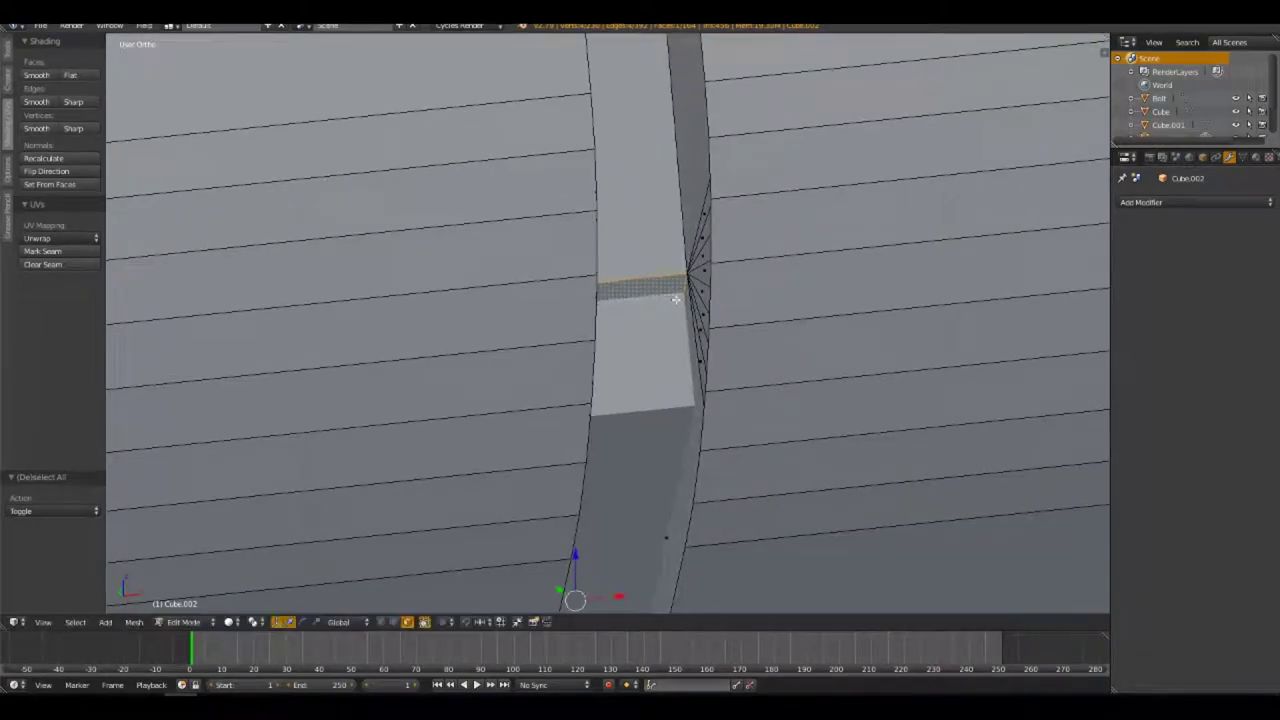
{"action": "mouse_move", "coordinate": [672, 300]}
{"action": "middle_mouse_down"}
{"action": "mouse_move", "coordinate": [626, 320]}
{"action": "mouse_move", "coordinate": [606, 437]}
{"action": "middle_mouse_up"}
{"action": "scroll", "coordinate": [626, 320], "scroll_direction": "down", "scroll_amount": 3}
{"action": "key", "text": "KP_Decimal"}
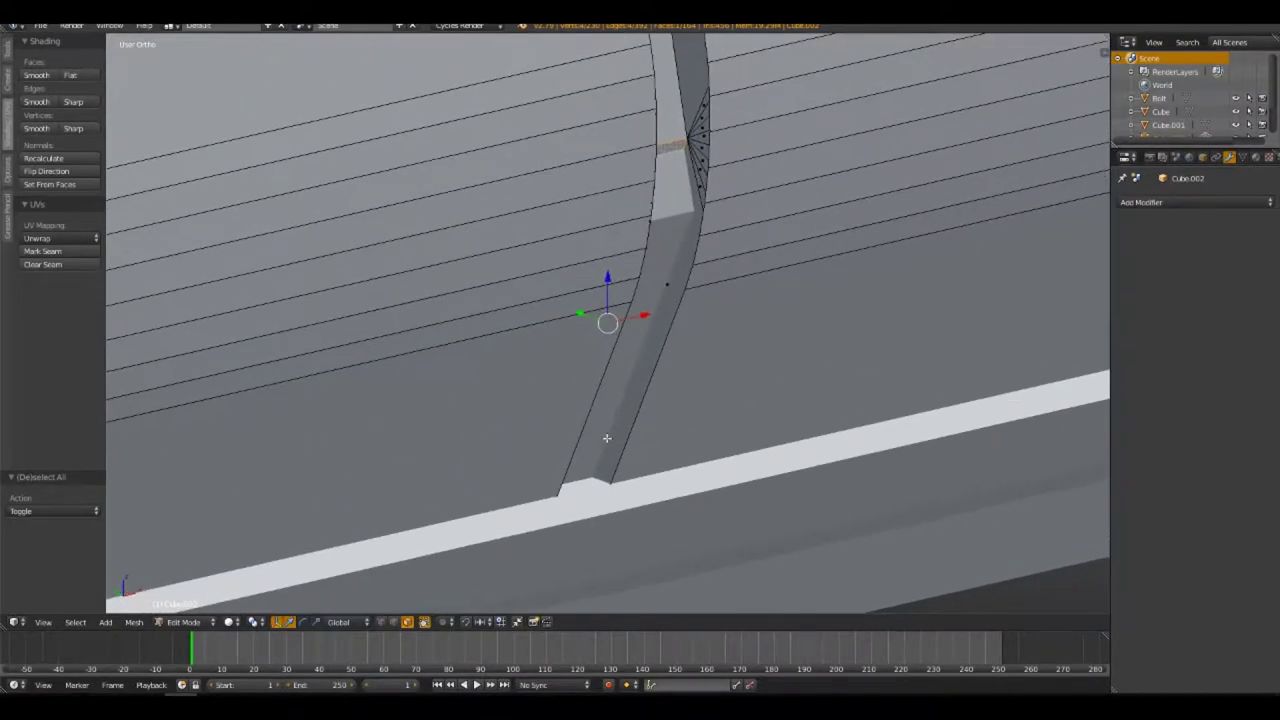
{"action": "scroll", "coordinate": [489, 295], "scroll_direction": "down", "scroll_amount": 3}
{"action": "mouse_move", "coordinate": [521, 389]}
{"action": "middle_mouse_down"}
{"action": "mouse_move", "coordinate": [686, 329]}
{"action": "mouse_move", "coordinate": [367, 377]}
{"action": "middle_mouse_up"}
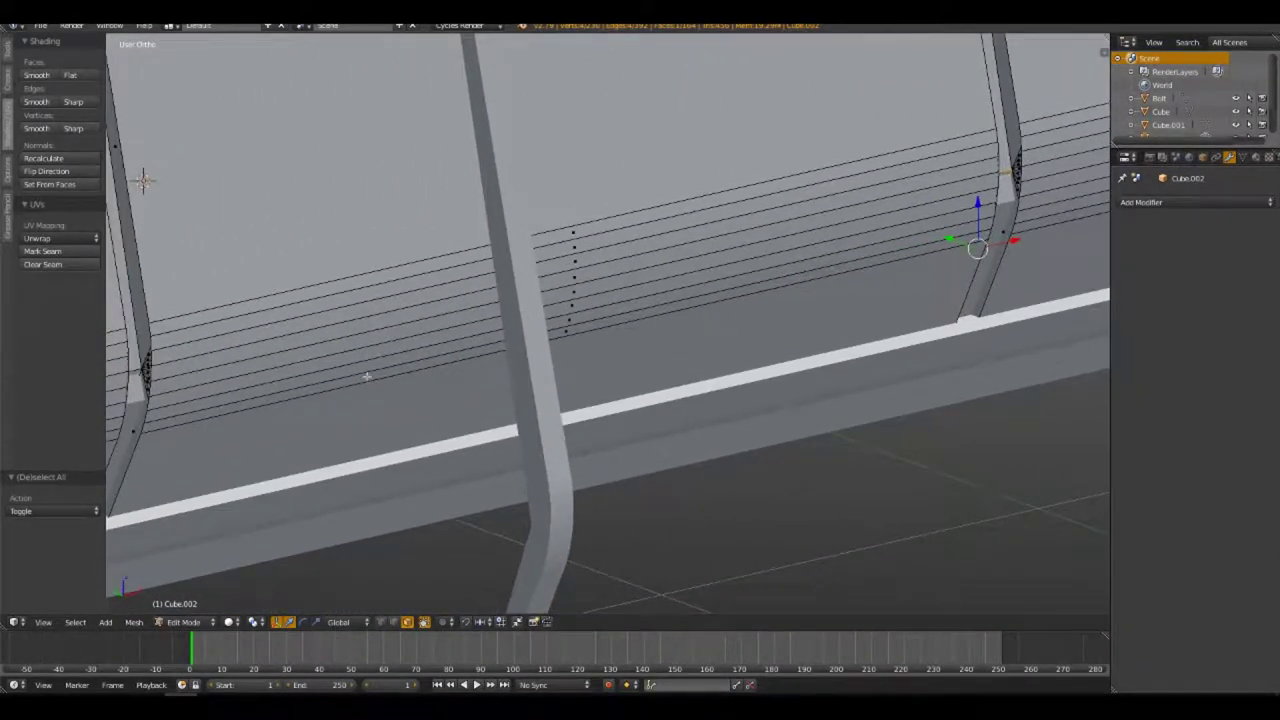
Move the frame's side strip 0.049 along Y
{"action": "right_click", "coordinate": [141, 384], "text": "alt"}
{"action": "right_click", "coordinate": [127, 400], "text": "alt+shift"}
{"action": "key", "text": "g"}
{"action": "key", "text": "y"}
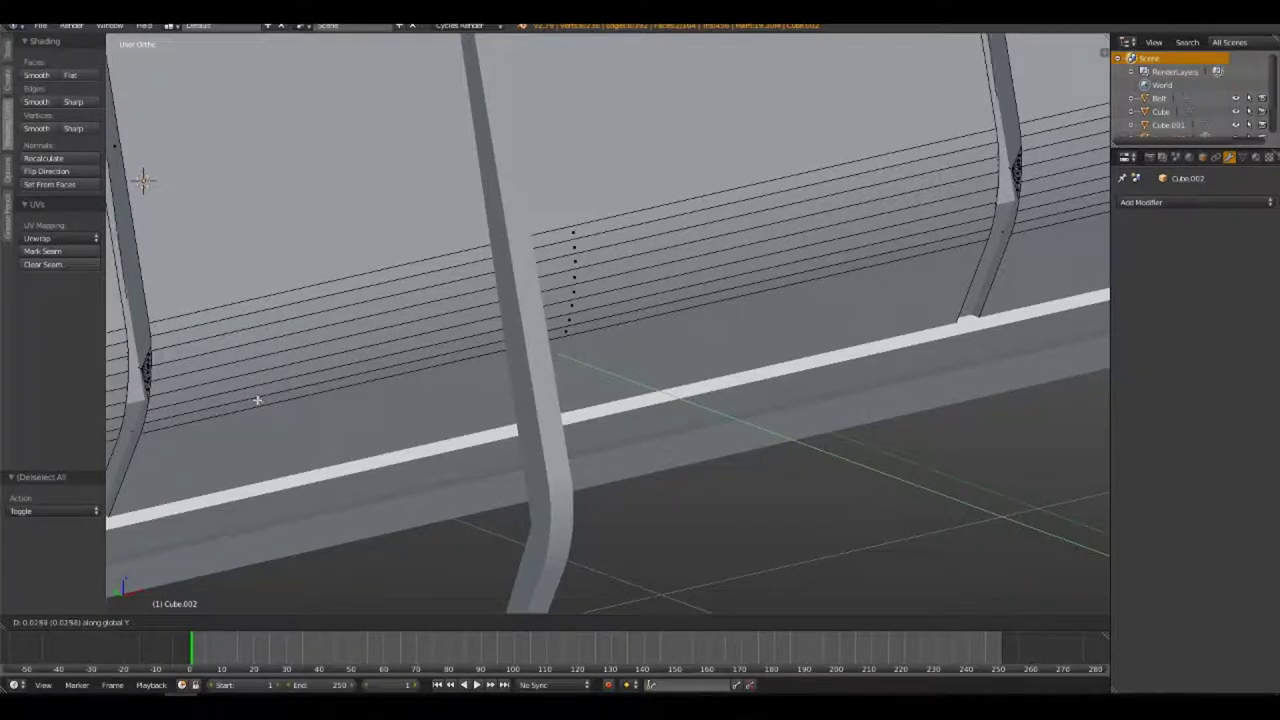
{"action": "left_click", "coordinate": [248, 395]}
Orbit around the frame posts and switch to the right side view
{"action": "middle_click_drag", "start_coordinate": [243, 394], "coordinate": [423, 486]}
{"action": "scroll", "coordinate": [439, 358], "scroll_direction": "down", "scroll_amount": 4}
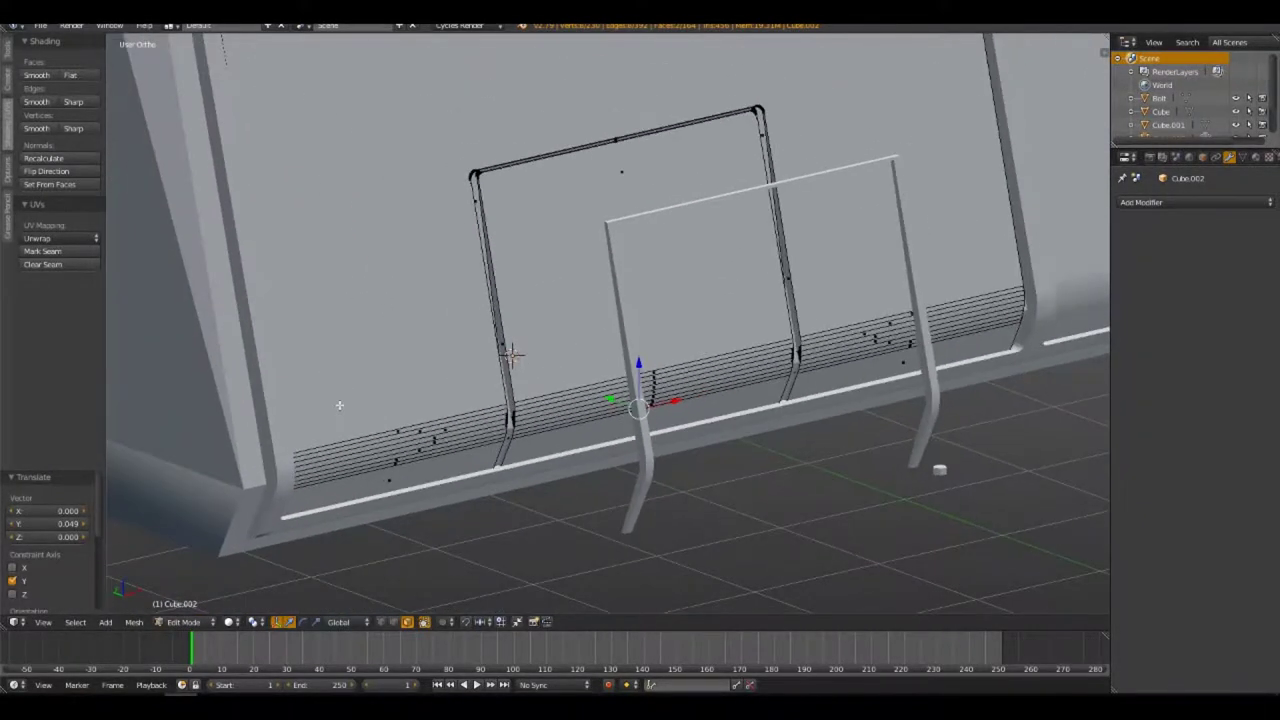
{"action": "scroll", "coordinate": [439, 358], "scroll_direction": "up", "scroll_amount": 3}
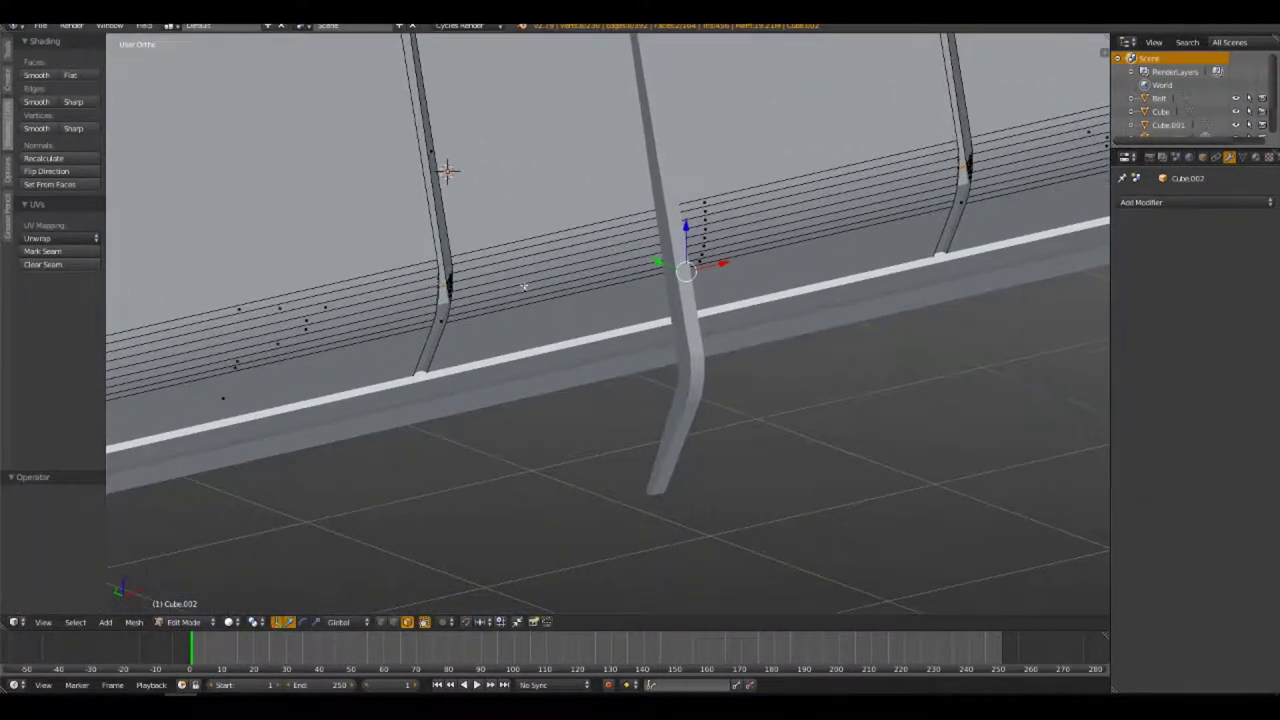
{"action": "middle_click_drag", "start_coordinate": [480, 471], "coordinate": [389, 622]}
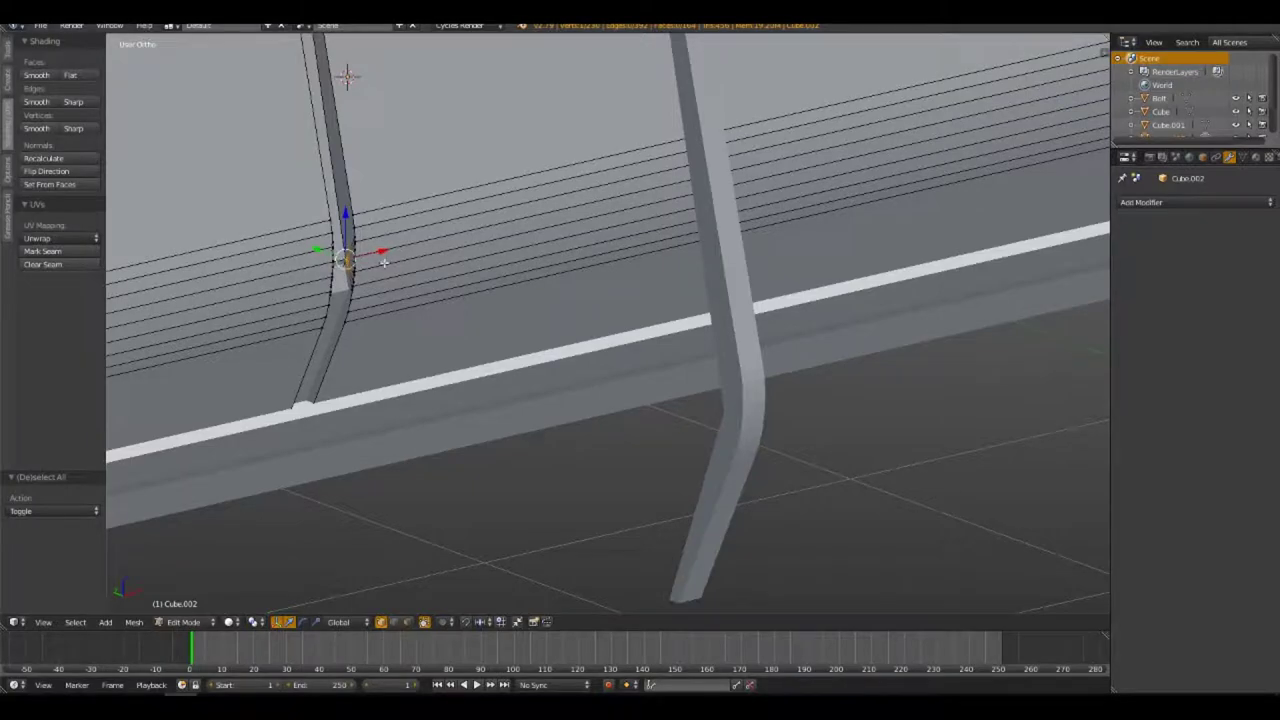
{"action": "scroll", "coordinate": [383, 262], "scroll_direction": "down", "scroll_amount": 2}
{"action": "middle_click_drag", "start_coordinate": [383, 262], "coordinate": [514, 354], "text": "shift"}
{"action": "scroll", "coordinate": [394, 286], "scroll_direction": "up", "scroll_amount": 3}
{"action": "scroll", "coordinate": [548, 313], "scroll_direction": "up", "scroll_amount": 2}
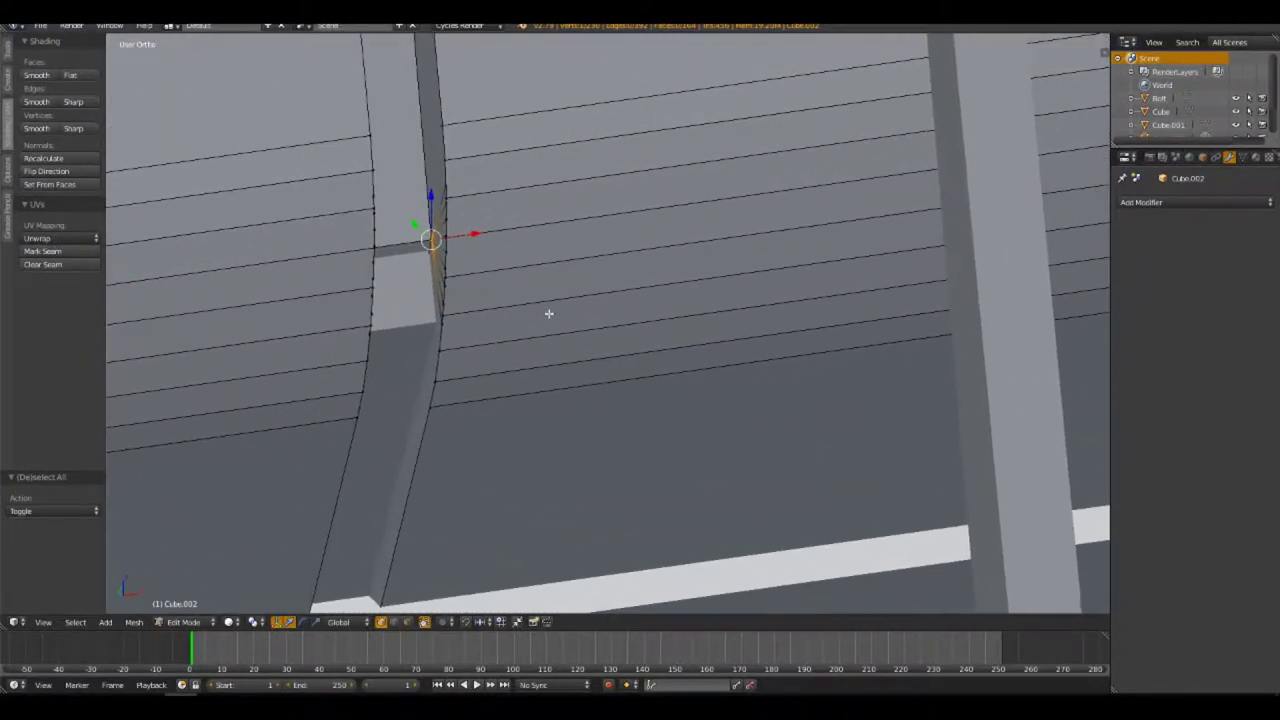
{"action": "mouse_move", "coordinate": [406, 256]}
{"action": "middle_mouse_down"}
{"action": "mouse_move", "coordinate": [494, 303]}
{"action": "mouse_move", "coordinate": [420, 303]}
{"action": "mouse_move", "coordinate": [853, 311]}
{"action": "mouse_move", "coordinate": [734, 502]}
{"action": "middle_mouse_up"}
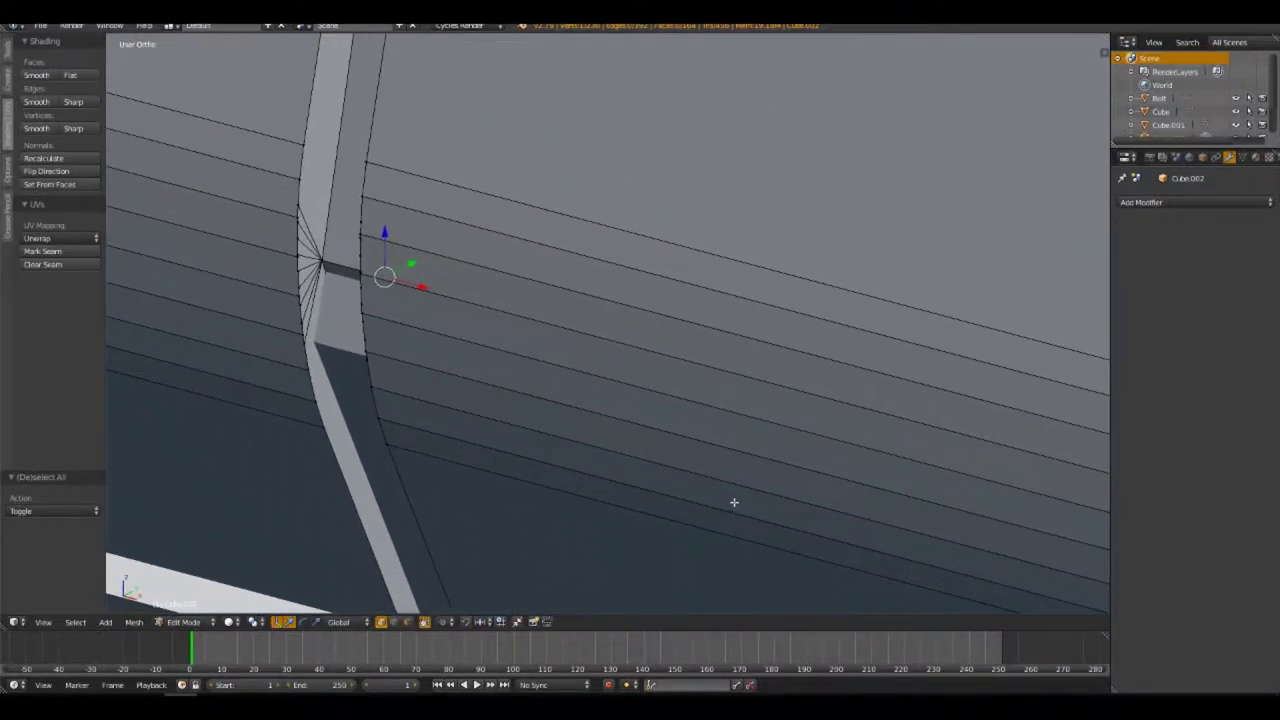
{"action": "mouse_move", "coordinate": [477, 278]}
{"action": "middle_mouse_down"}
{"action": "mouse_move", "coordinate": [434, 166]}
{"action": "mouse_move", "coordinate": [480, 271]}
{"action": "mouse_move", "coordinate": [737, 323]}
{"action": "mouse_move", "coordinate": [354, 203]}
{"action": "mouse_move", "coordinate": [915, 301]}
{"action": "middle_mouse_up"}
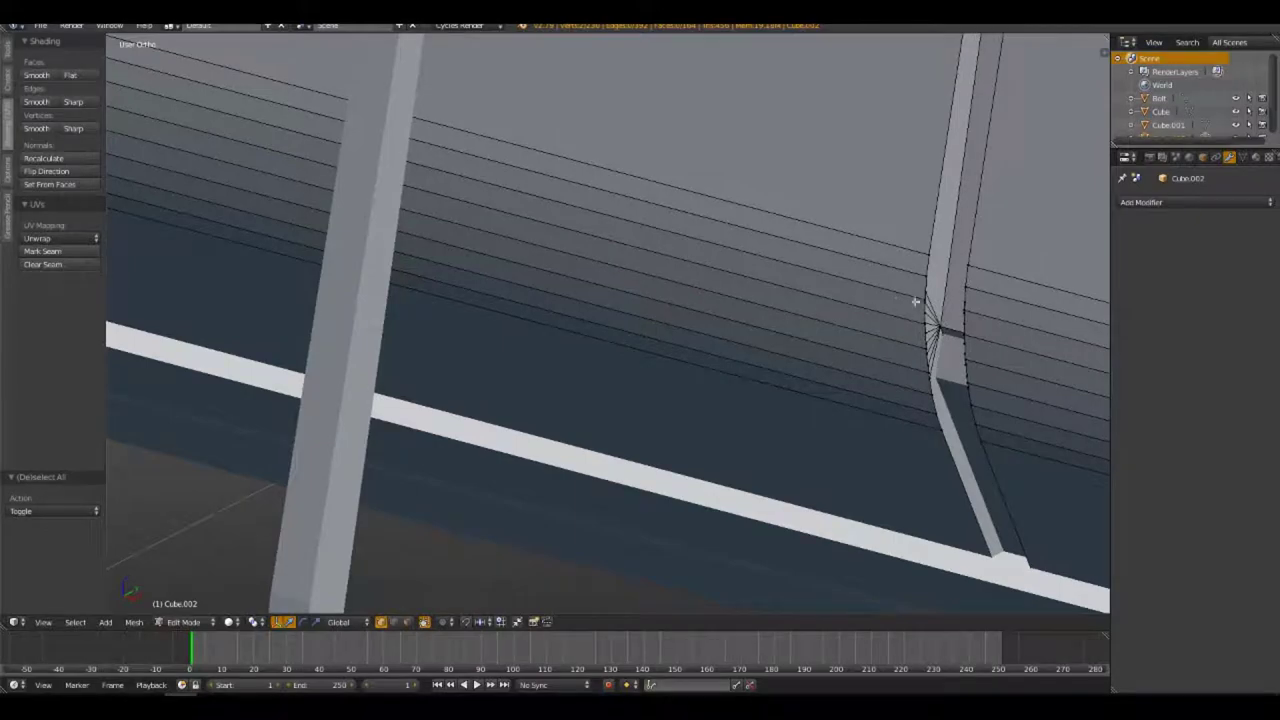
{"action": "key", "text": "KP_3"}
Frame the selected vertex in X-ray and return to the right side view
{"action": "key", "text": "KP_Decimal"}
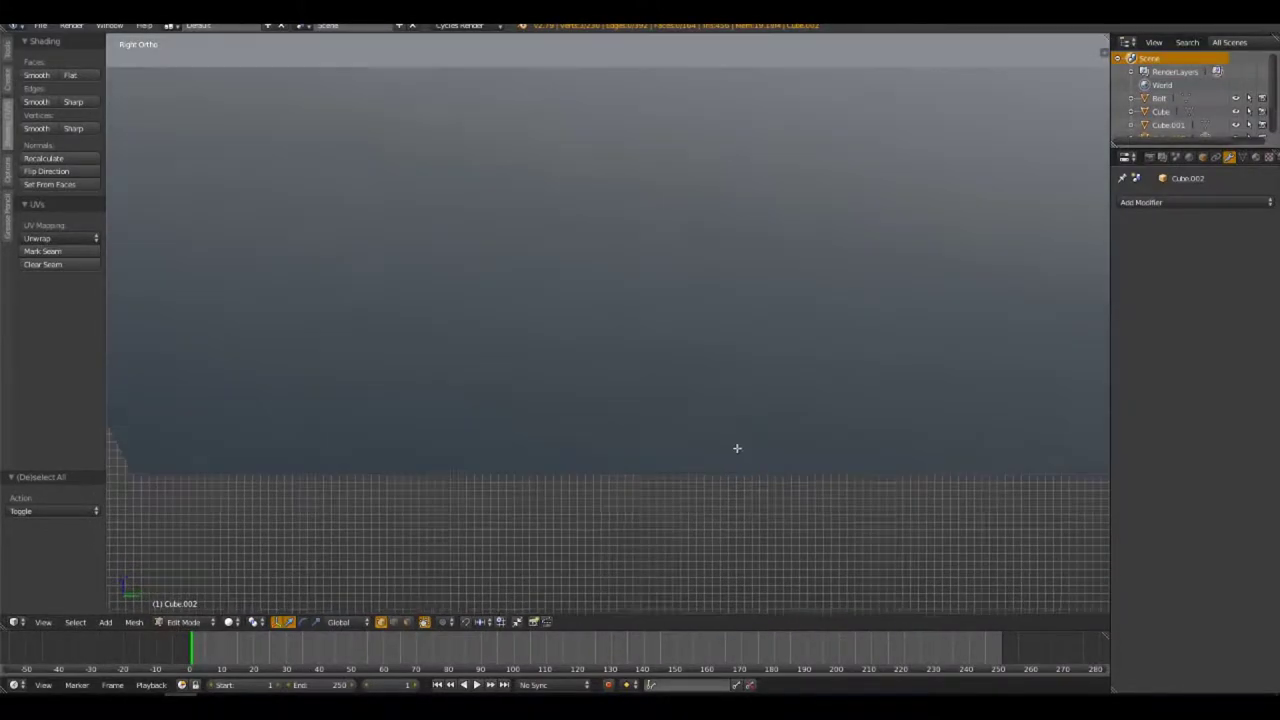
{"action": "scroll", "coordinate": [650, 420], "scroll_direction": "down", "scroll_amount": 2}
{"action": "key", "text": "z"}
{"action": "scroll", "coordinate": [437, 294], "scroll_direction": "up", "scroll_amount": 2}
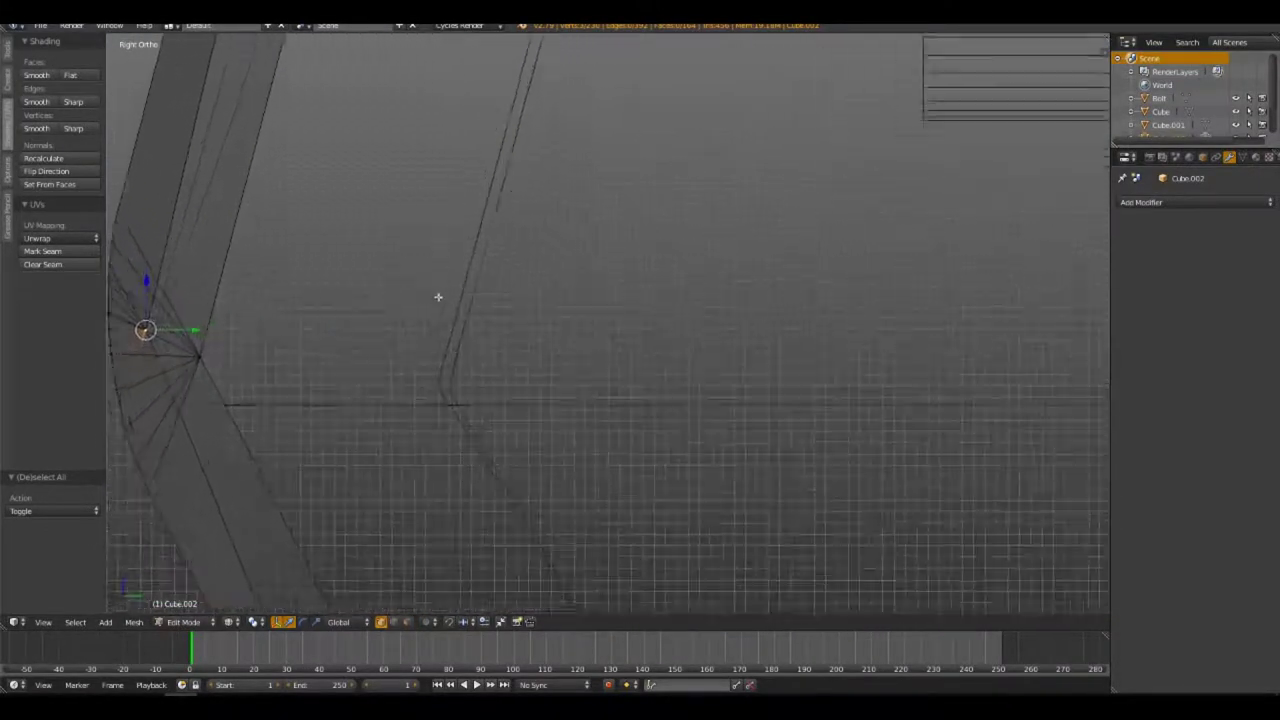
{"action": "scroll", "coordinate": [766, 357], "scroll_direction": "down", "scroll_amount": 2}
{"action": "scroll", "coordinate": [528, 370], "scroll_direction": "up", "scroll_amount": 2}
{"action": "scroll", "coordinate": [528, 370], "scroll_direction": "up", "scroll_amount": 2}
{"action": "mouse_move", "coordinate": [528, 370]}
{"action": "middle_mouse_down"}
{"action": "mouse_move", "coordinate": [449, 363]}
{"action": "mouse_move", "coordinate": [603, 326]}
{"action": "mouse_move", "coordinate": [731, 395]}
{"action": "mouse_move", "coordinate": [860, 337]}
{"action": "mouse_move", "coordinate": [665, 377]}
{"action": "middle_mouse_up"}
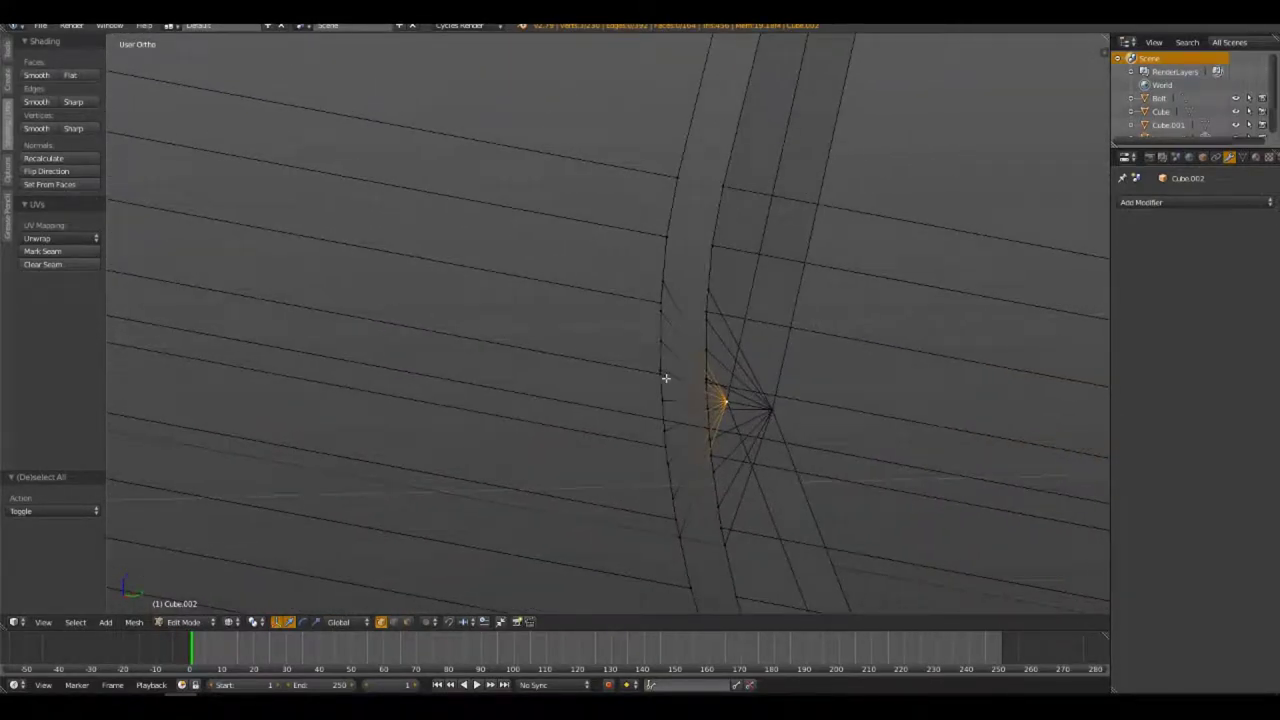
{"action": "key", "text": "KP_3"}
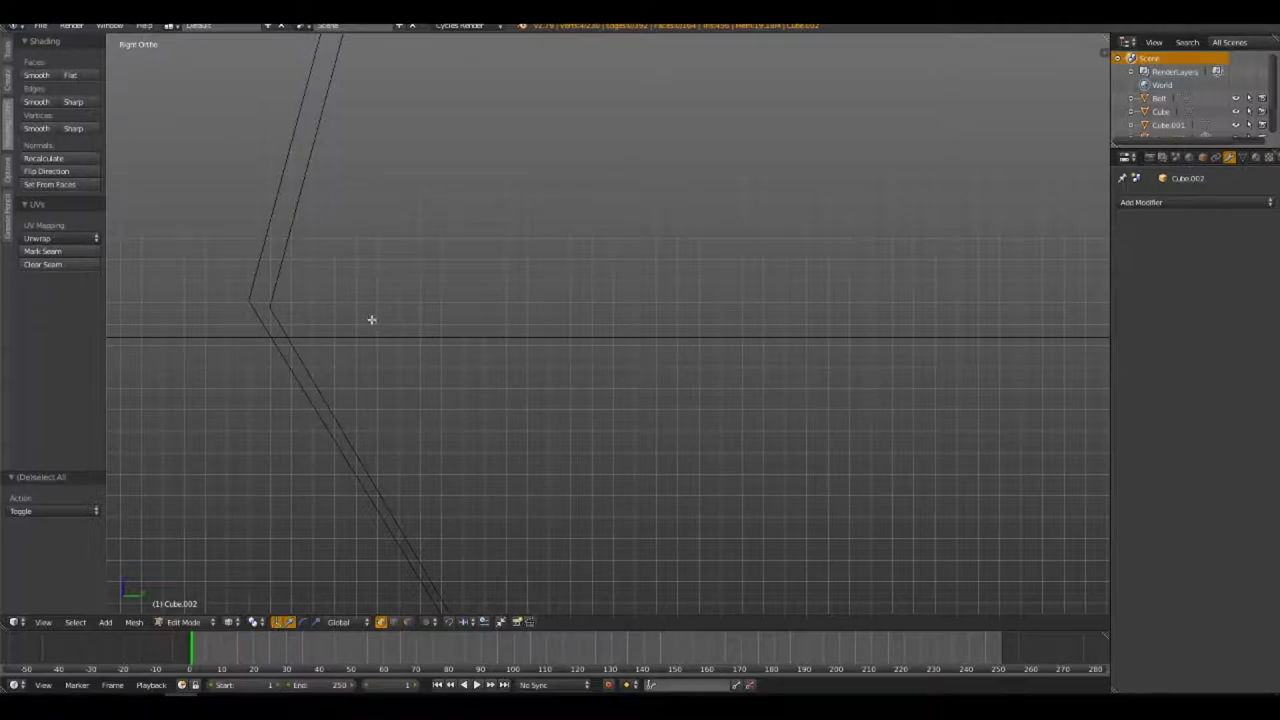
{"action": "scroll", "coordinate": [420, 240], "scroll_direction": "down", "scroll_amount": 2}
{"action": "scroll", "coordinate": [510, 210], "scroll_direction": "down", "scroll_amount": 2}
{"action": "scroll", "coordinate": [550, 256], "scroll_direction": "down", "scroll_amount": 1}
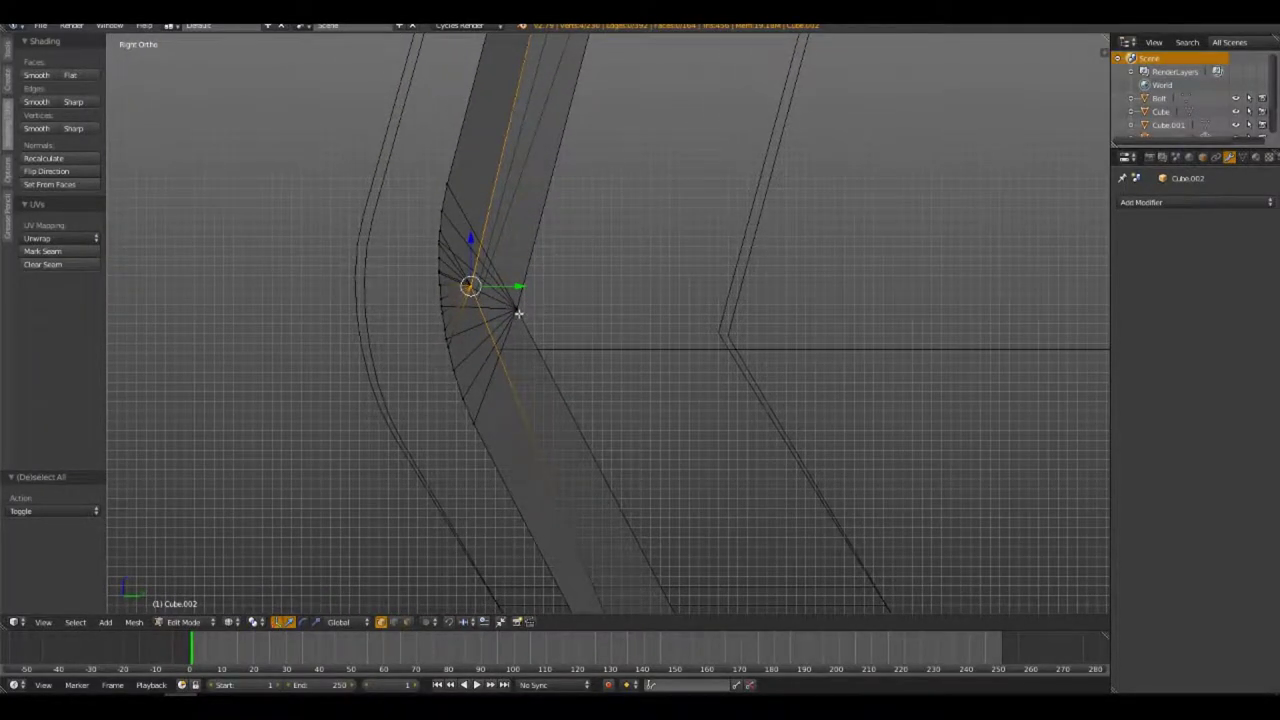
{"action": "scroll", "coordinate": [576, 273], "scroll_direction": "up", "scroll_amount": 2}
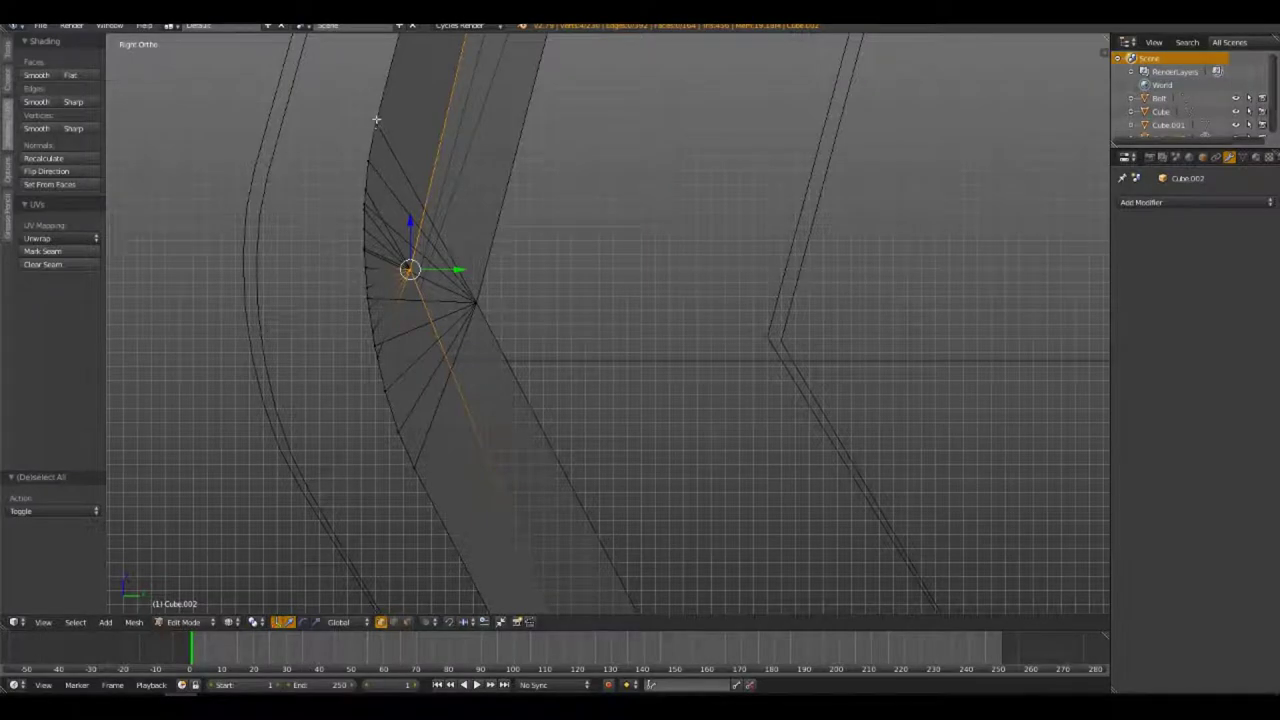
Move the fanned faces at the leg's bend down about 0.067 in Z and -0.014 in Y
{"action": "left_click_drag", "start_coordinate": [375, 128], "coordinate": [420, 457]}
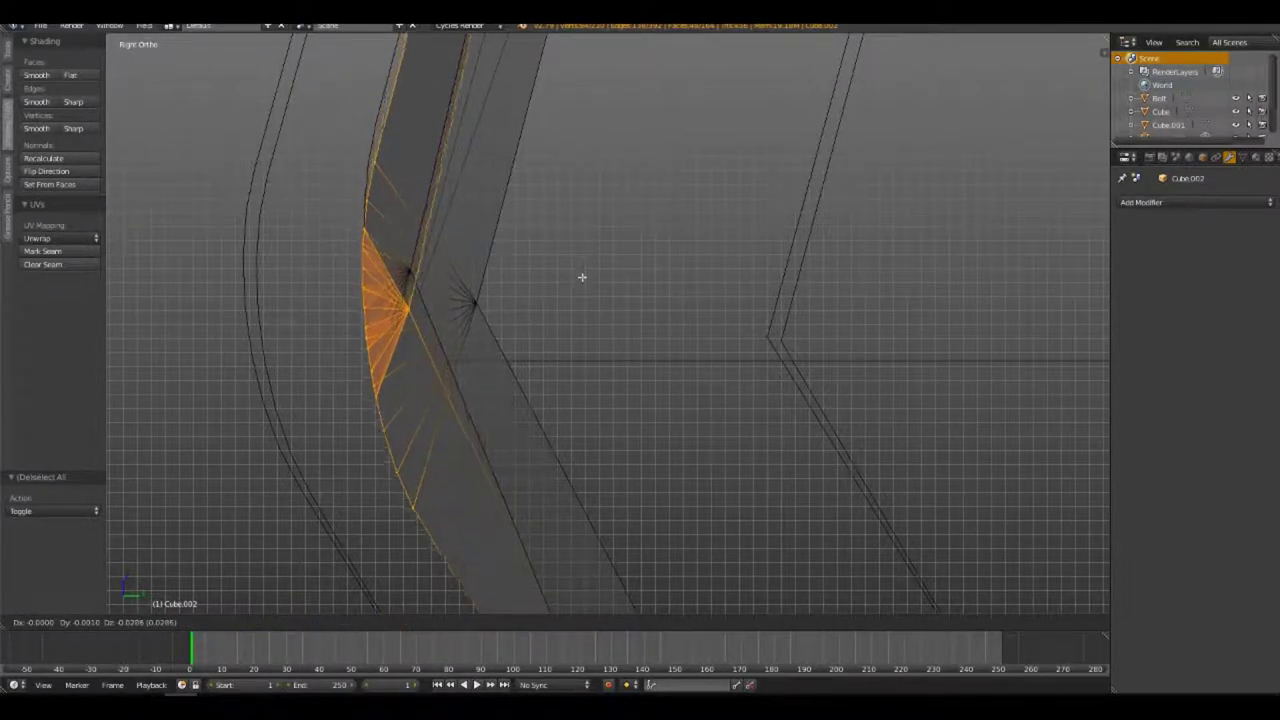
{"action": "key", "text": "g"}
{"action": "key", "text": "y"}
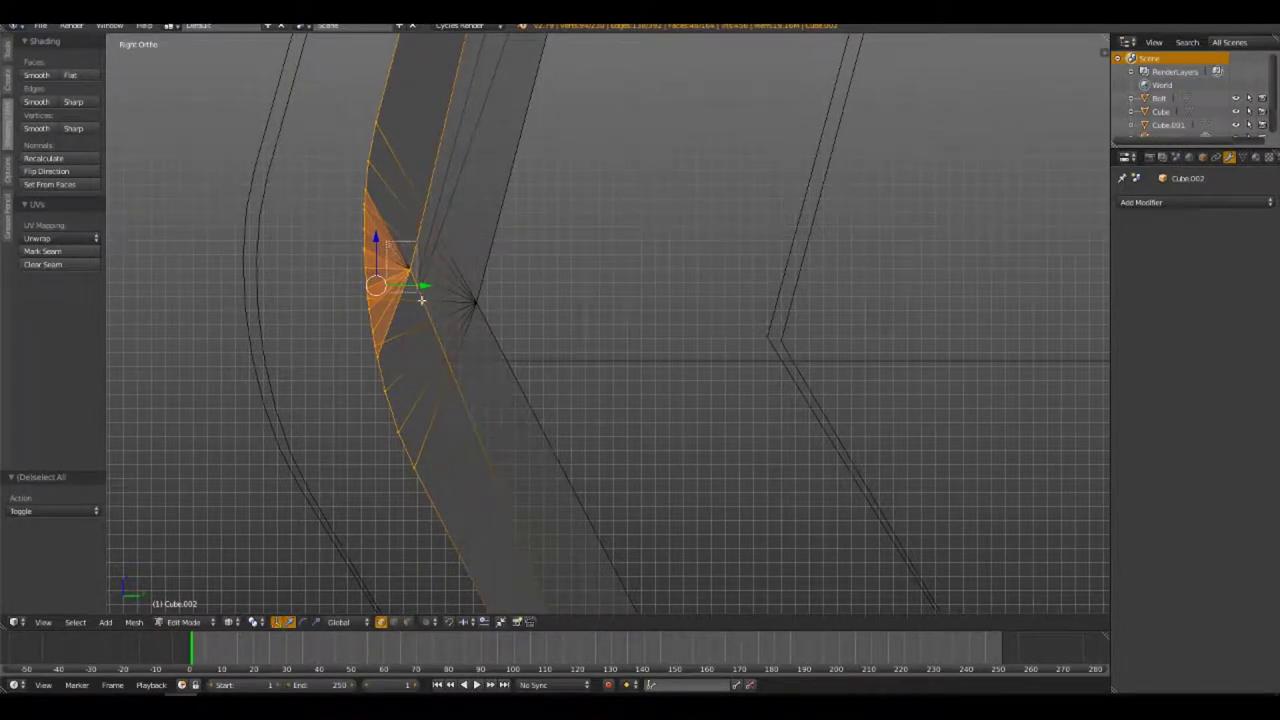
{"action": "left_click", "coordinate": [450, 268]}
{"action": "key", "text": "g"}
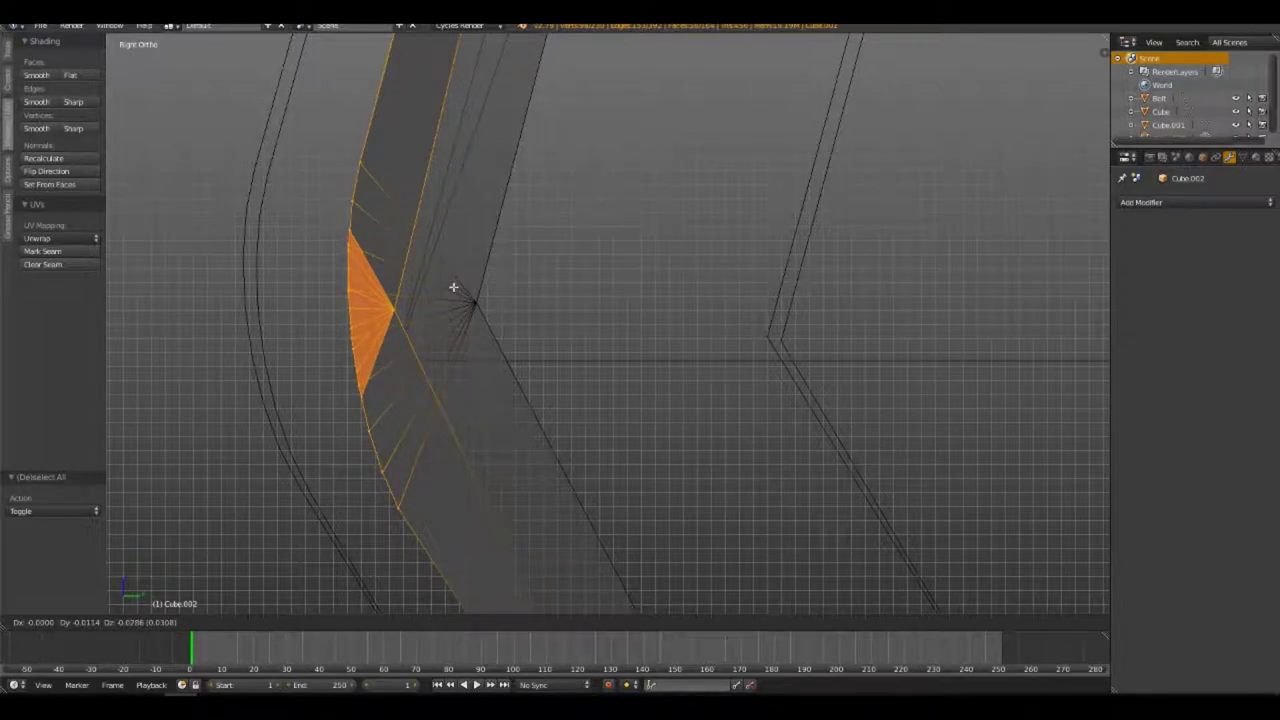
{"action": "left_click", "coordinate": [449, 340]}
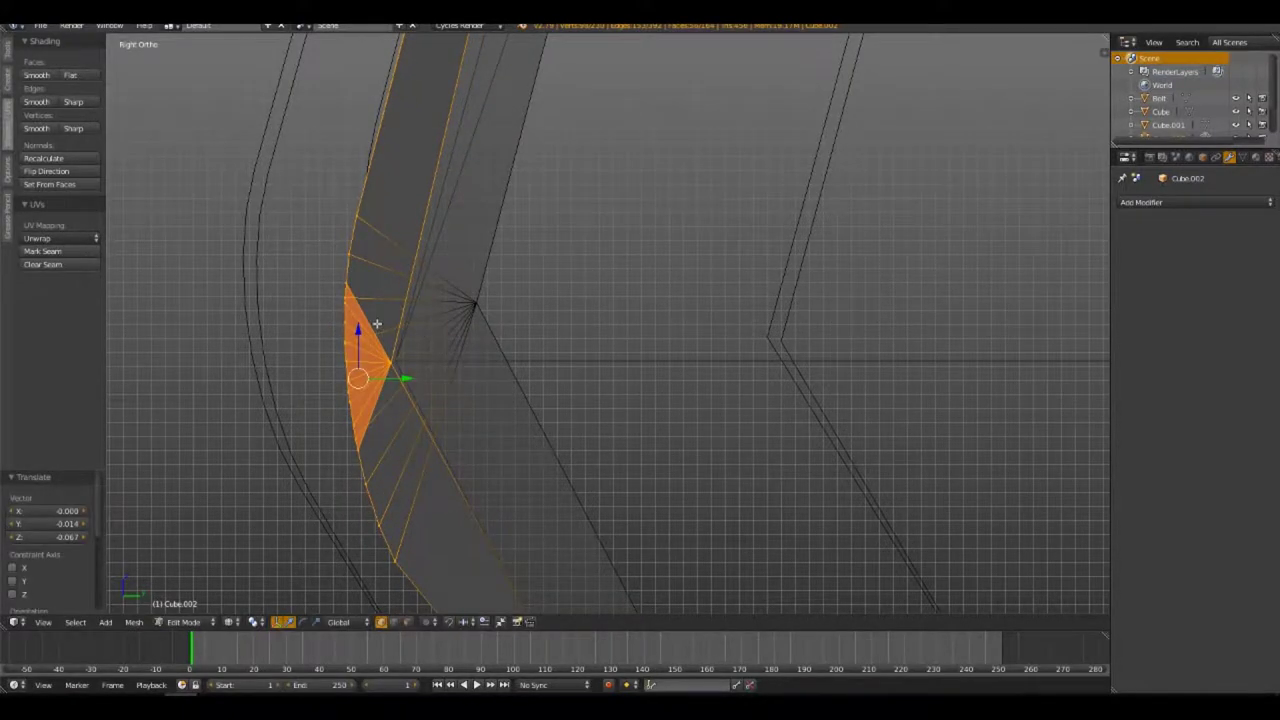
{"action": "mouse_move", "coordinate": [403, 374]}
{"action": "middle_mouse_down"}
{"action": "mouse_move", "coordinate": [400, 328]}
{"action": "mouse_move", "coordinate": [560, 335]}
{"action": "mouse_move", "coordinate": [551, 355]}
{"action": "mouse_move", "coordinate": [543, 348]}
{"action": "middle_mouse_up"}
{"action": "scroll", "coordinate": [607, 341], "scroll_direction": "up", "scroll_amount": 2}
Cancel the rail grab and box-select the leg bottoms and rail edge in X-ray
{"action": "key", "text": "g"}
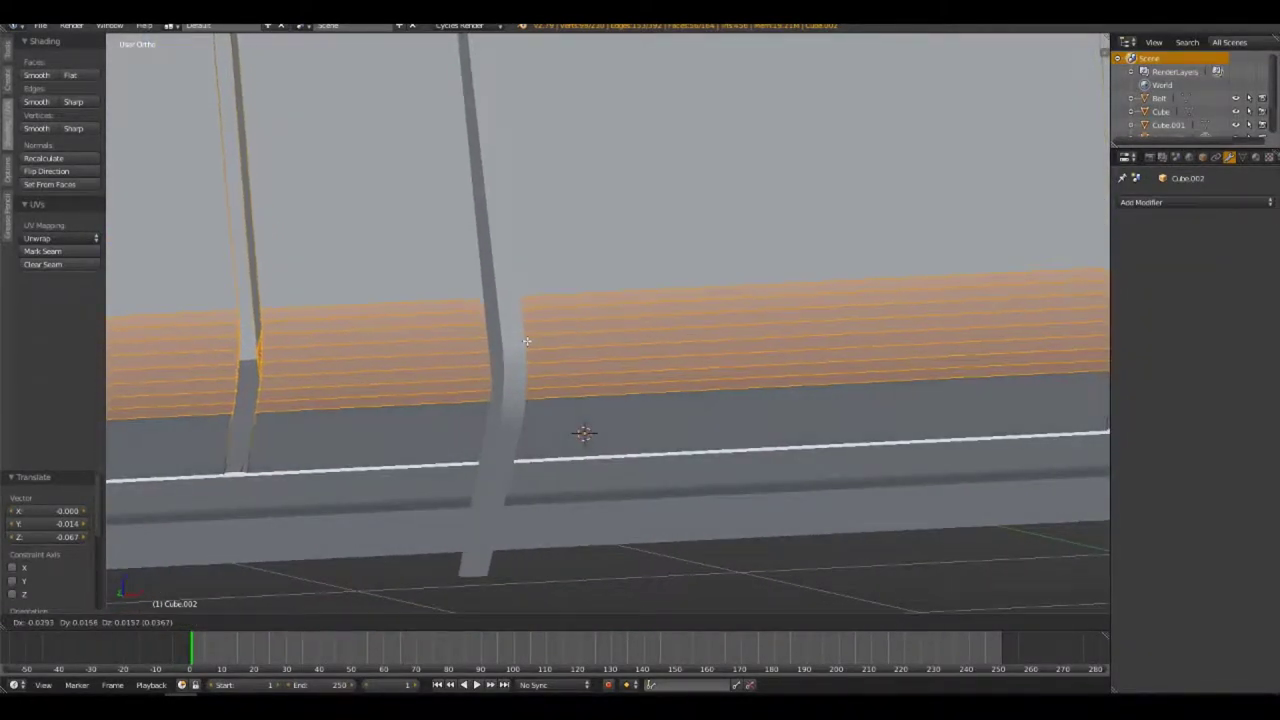
{"action": "right_click", "coordinate": [543, 347]}
{"action": "scroll", "coordinate": [543, 347], "scroll_direction": "down", "scroll_amount": 3}
{"action": "mouse_move", "coordinate": [543, 347]}
{"action": "middle_mouse_down"}
{"action": "mouse_move", "coordinate": [552, 370]}
{"action": "mouse_move", "coordinate": [451, 354]}
{"action": "mouse_move", "coordinate": [560, 339]}
{"action": "mouse_move", "coordinate": [509, 363]}
{"action": "mouse_move", "coordinate": [580, 357]}
{"action": "mouse_move", "coordinate": [626, 381]}
{"action": "mouse_move", "coordinate": [594, 363]}
{"action": "mouse_move", "coordinate": [591, 314]}
{"action": "mouse_move", "coordinate": [499, 382]}
{"action": "mouse_move", "coordinate": [646, 423]}
{"action": "mouse_move", "coordinate": [843, 440]}
{"action": "mouse_move", "coordinate": [474, 326]}
{"action": "mouse_move", "coordinate": [500, 322]}
{"action": "middle_mouse_up"}
{"action": "key", "text": "a"}
{"action": "key", "text": "z"}
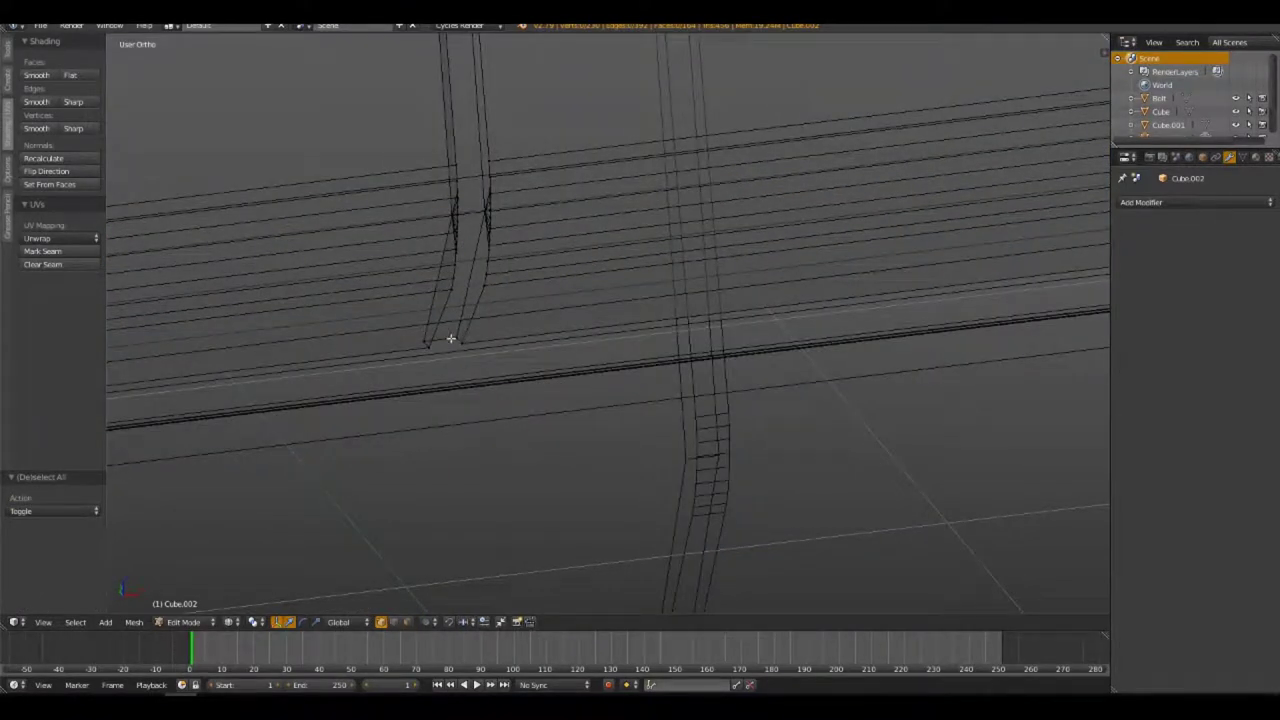
{"action": "right_click", "coordinate": [410, 335], "text": "alt"}
{"action": "mouse_move", "coordinate": [143, 391]}
{"action": "middle_mouse_down"}
{"action": "mouse_move", "coordinate": [266, 431]}
{"action": "mouse_move", "coordinate": [491, 422]}
{"action": "mouse_move", "coordinate": [337, 387]}
{"action": "middle_mouse_up"}
{"action": "key", "text": "b"}
{"action": "left_click_drag", "start_coordinate": [337, 387], "coordinate": [522, 413]}
{"action": "key", "text": "KP_3"}
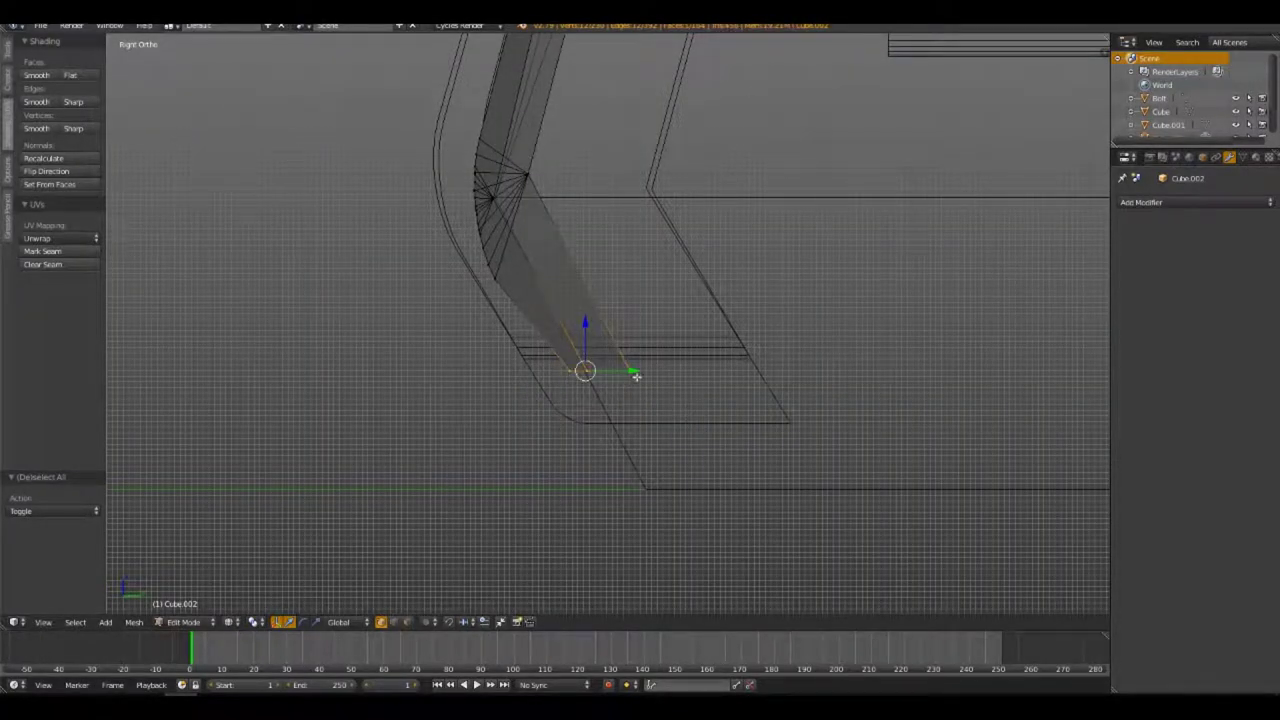
Raise the rail strip's lower edge 0.029 along Z and return to Object Mode
{"action": "key", "text": "a"}
{"action": "key", "text": "b"}
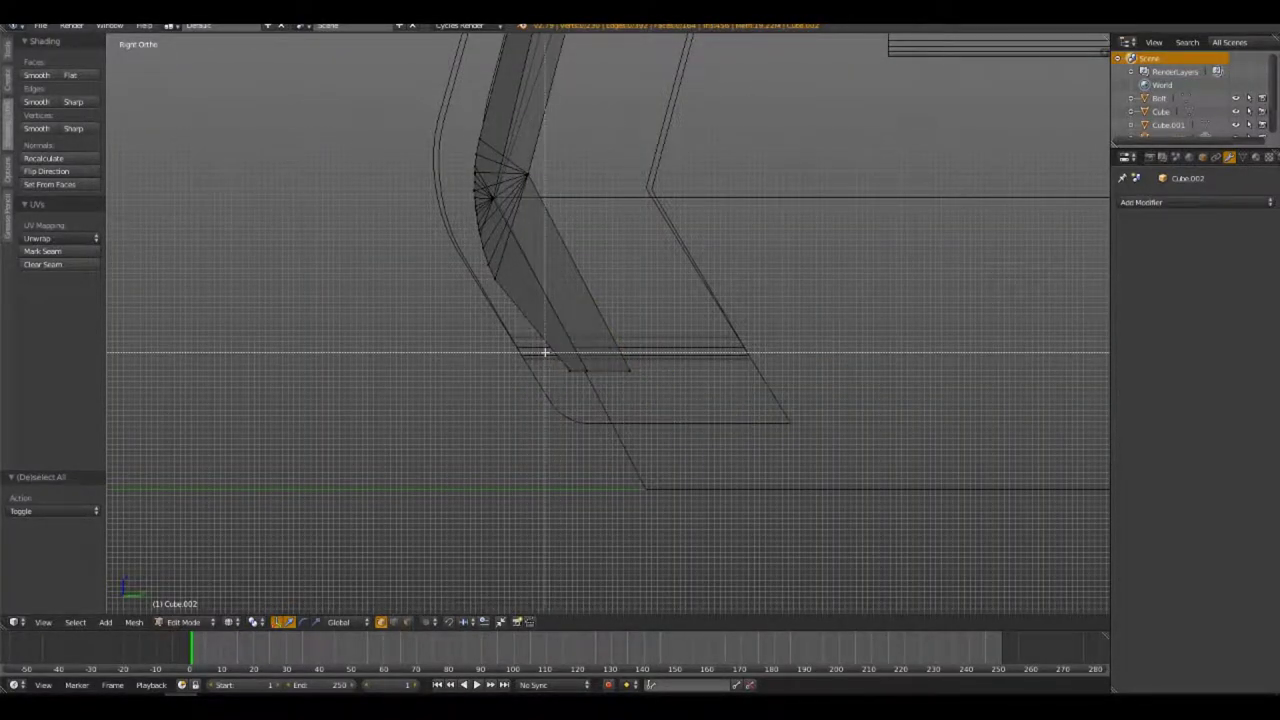
{"action": "left_click_drag", "start_coordinate": [543, 354], "coordinate": [609, 386]}
{"action": "mouse_move", "coordinate": [609, 386]}
{"action": "middle_mouse_down"}
{"action": "mouse_move", "coordinate": [576, 409]}
{"action": "mouse_move", "coordinate": [637, 436]}
{"action": "middle_mouse_up"}
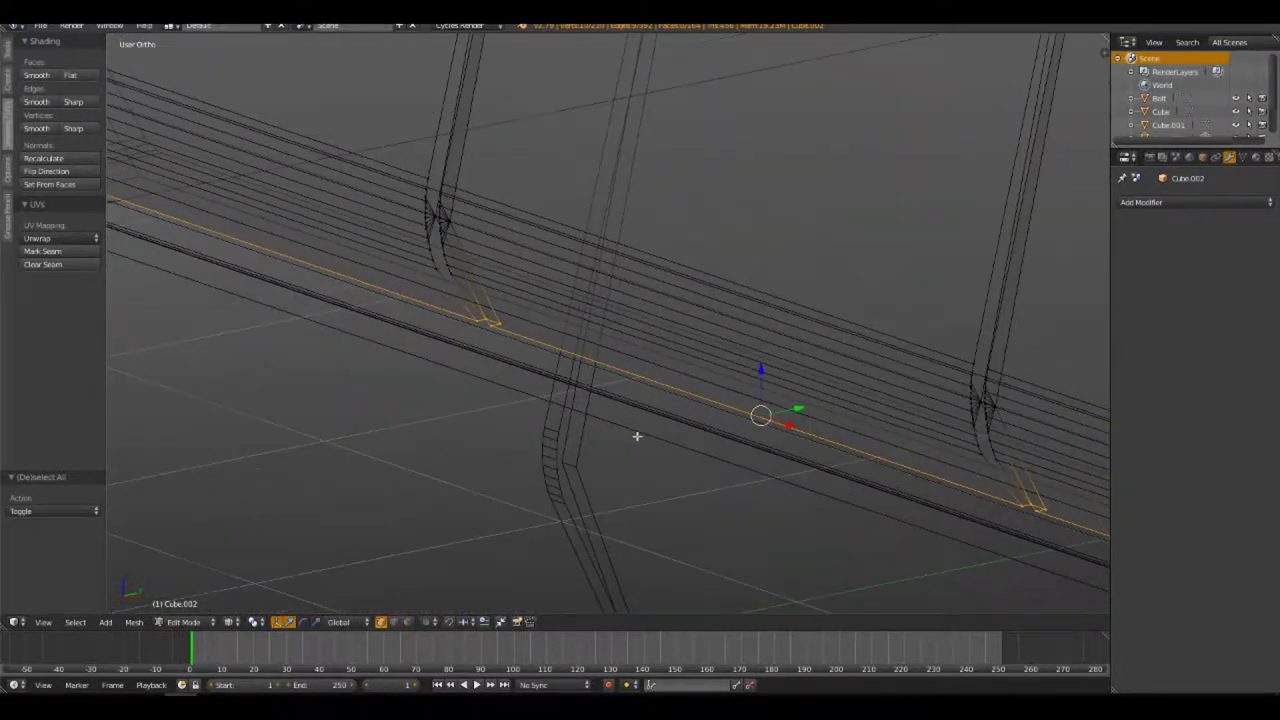
{"action": "key", "text": "KP_1"}
{"action": "key", "text": "g"}
{"action": "key", "text": "z"}
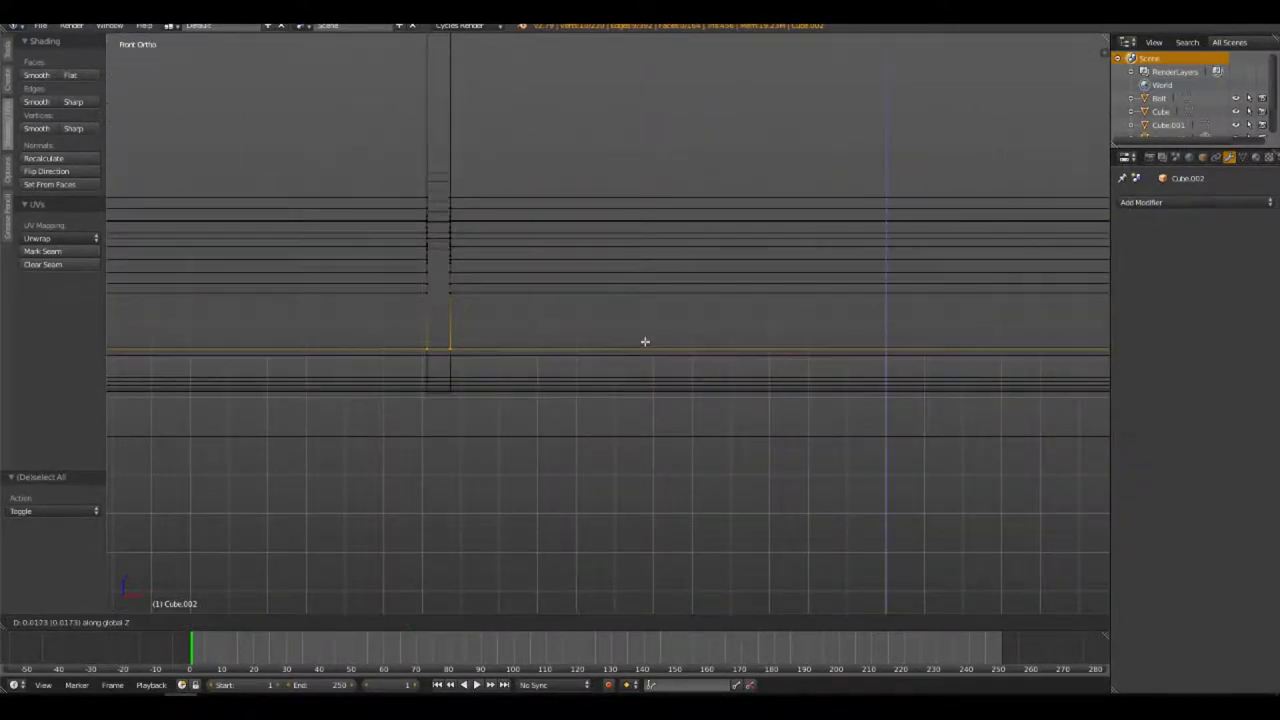
{"action": "left_click", "coordinate": [648, 338]}
{"action": "key", "text": "Tab"}
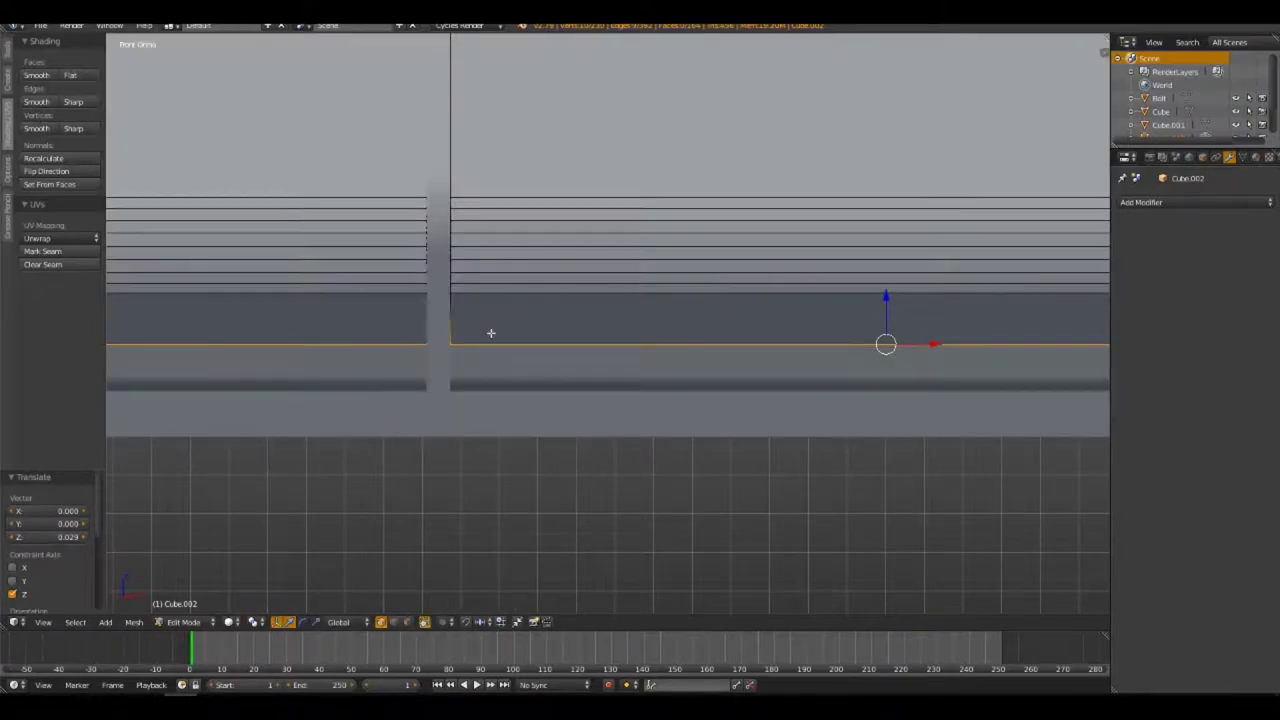
{"action": "mouse_move", "coordinate": [489, 334]}
{"action": "middle_mouse_down"}
{"action": "mouse_move", "coordinate": [514, 349]}
{"action": "mouse_move", "coordinate": [571, 349]}
{"action": "mouse_move", "coordinate": [378, 360]}
{"action": "mouse_move", "coordinate": [390, 345]}
{"action": "mouse_move", "coordinate": [563, 351]}
{"action": "mouse_move", "coordinate": [523, 360]}
{"action": "middle_mouse_up"}
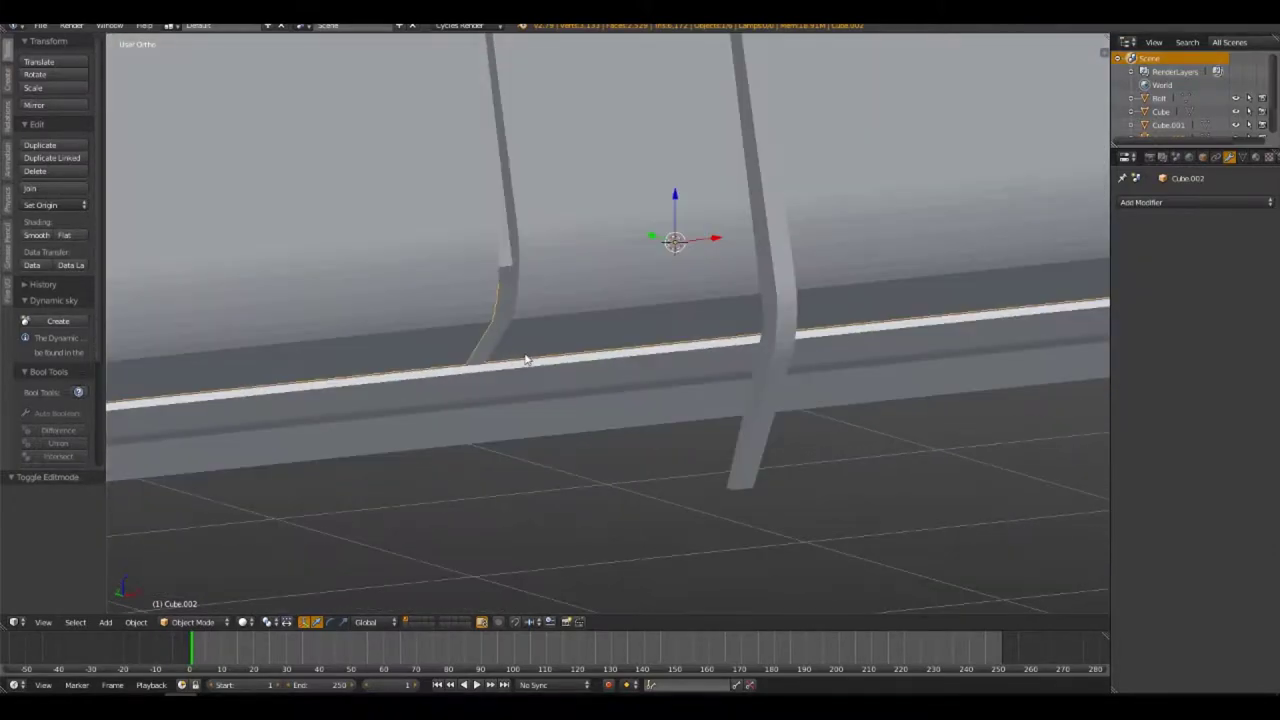
In Edit Mode, frame the leg's foot in the right-side view with X-ray on
{"action": "key", "text": "Tab"}
{"action": "scroll", "coordinate": [481, 285], "scroll_direction": "up", "scroll_amount": 3}
{"action": "mouse_move", "coordinate": [481, 285]}
{"action": "middle_mouse_down", "text": "shift"}
{"action": "mouse_move", "coordinate": [749, 457]}
{"action": "mouse_move", "coordinate": [728, 462]}
{"action": "middle_mouse_up", "text": "shift"}
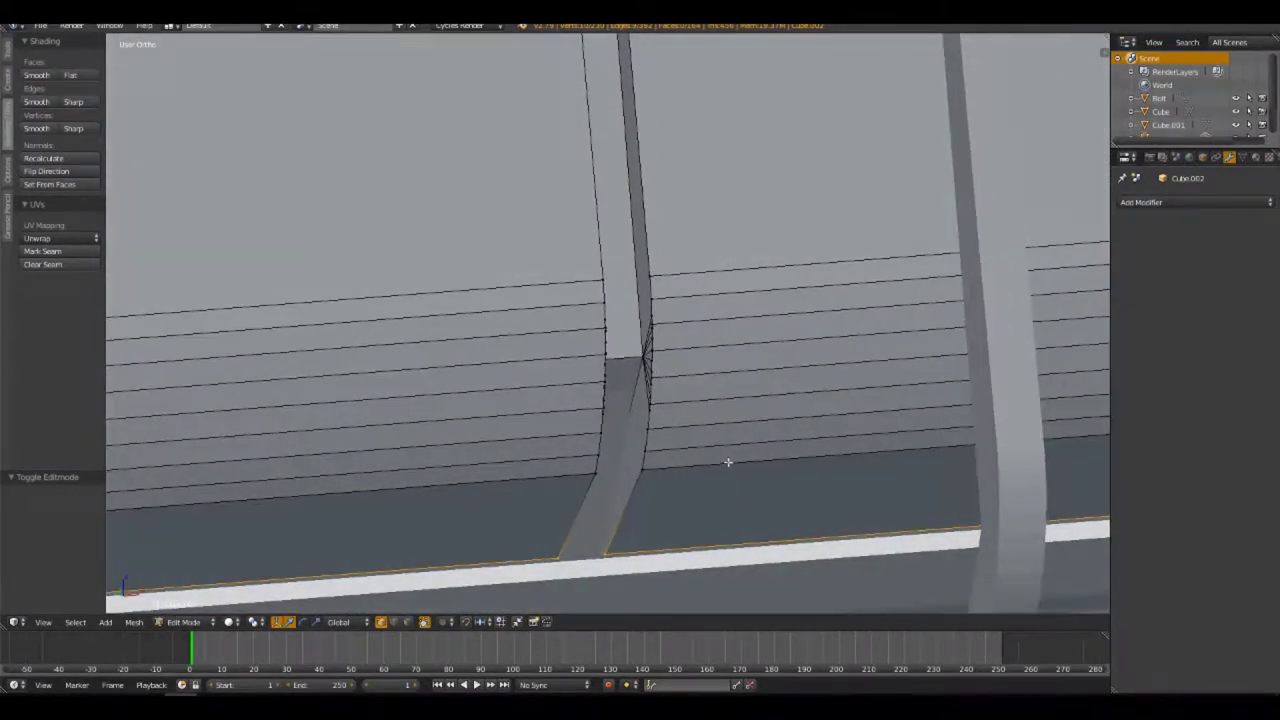
{"action": "middle_click_drag", "start_coordinate": [661, 498], "coordinate": [657, 329]}
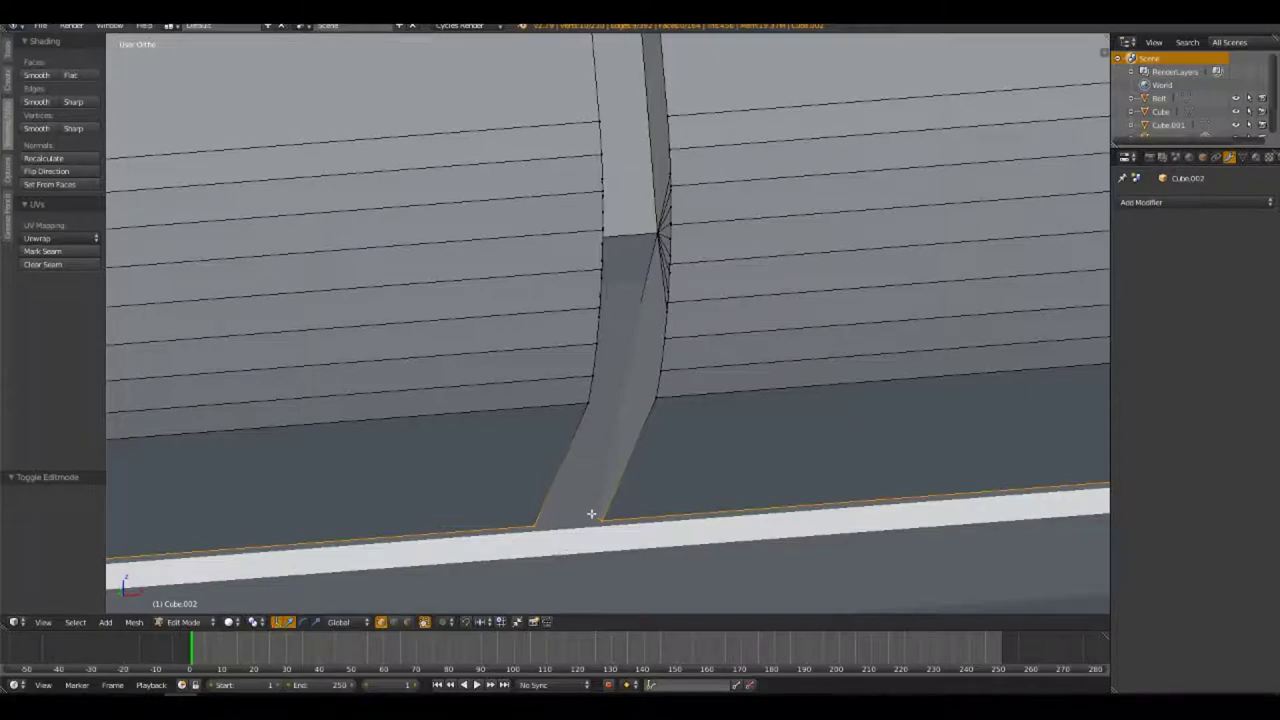
{"action": "key", "text": "z"}
{"action": "right_click", "coordinate": [523, 514]}
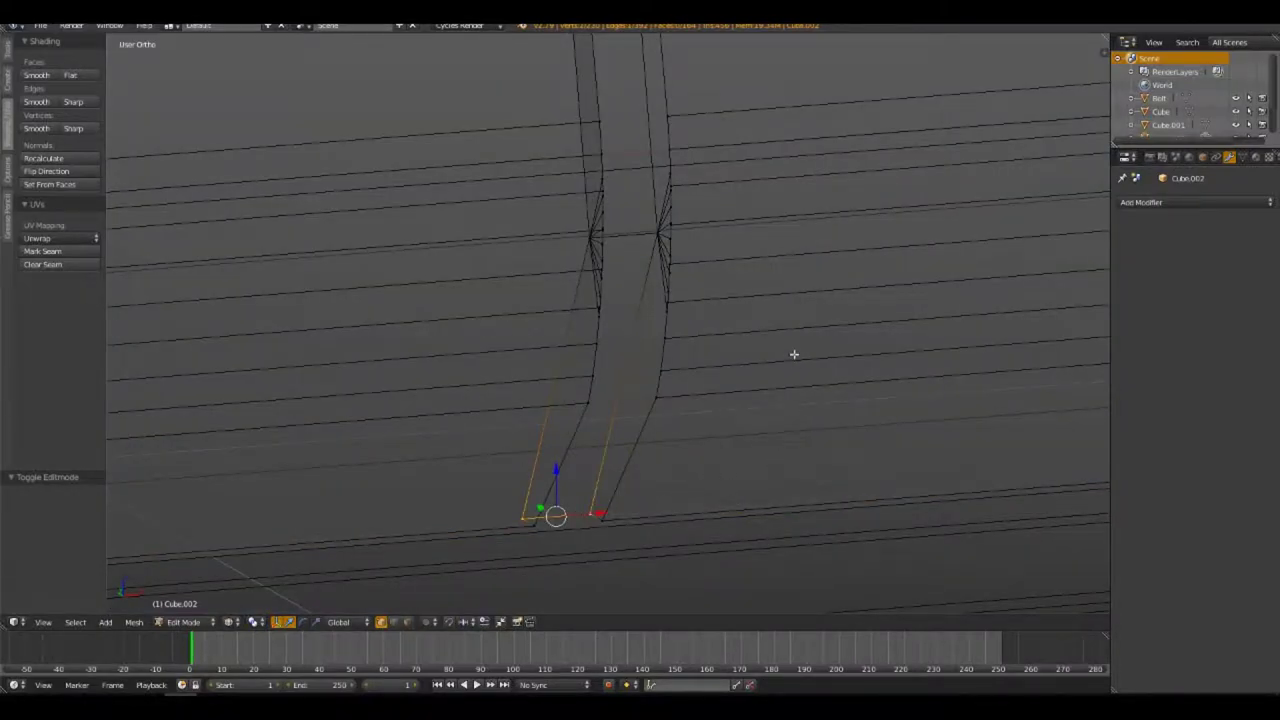
{"action": "key", "text": "Home"}
{"action": "key", "text": "KP_3"}
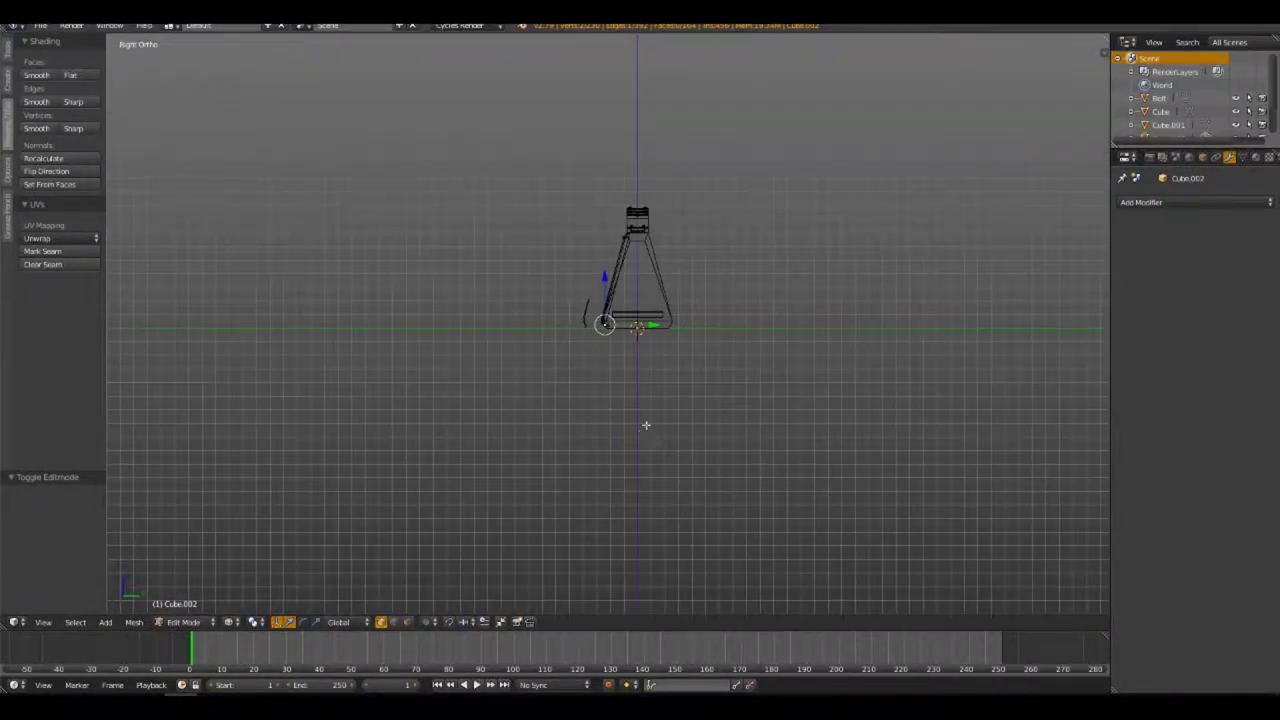
{"action": "scroll", "coordinate": [645, 425], "scroll_direction": "up", "scroll_amount": 5}
{"action": "scroll", "coordinate": [591, 375], "scroll_direction": "up", "scroll_amount": 3}
{"action": "scroll", "coordinate": [620, 420], "scroll_direction": "up", "scroll_amount": 2}
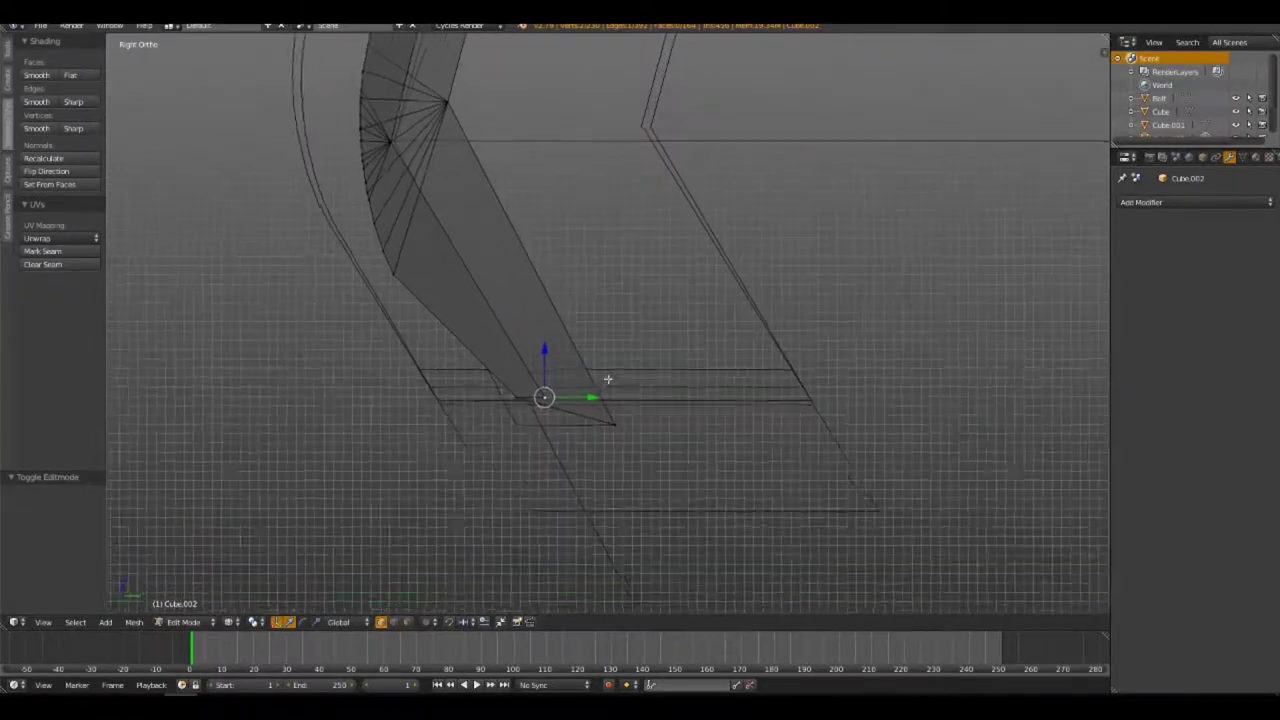
{"action": "scroll", "coordinate": [606, 378], "scroll_direction": "up", "scroll_amount": 1}
Box-select a vertex at the leg's foot and reposition it
{"action": "key", "text": "a"}
{"action": "key", "text": "b"}
{"action": "left_click_drag", "start_coordinate": [583, 413], "coordinate": [698, 491]}
{"action": "key", "text": "g"}
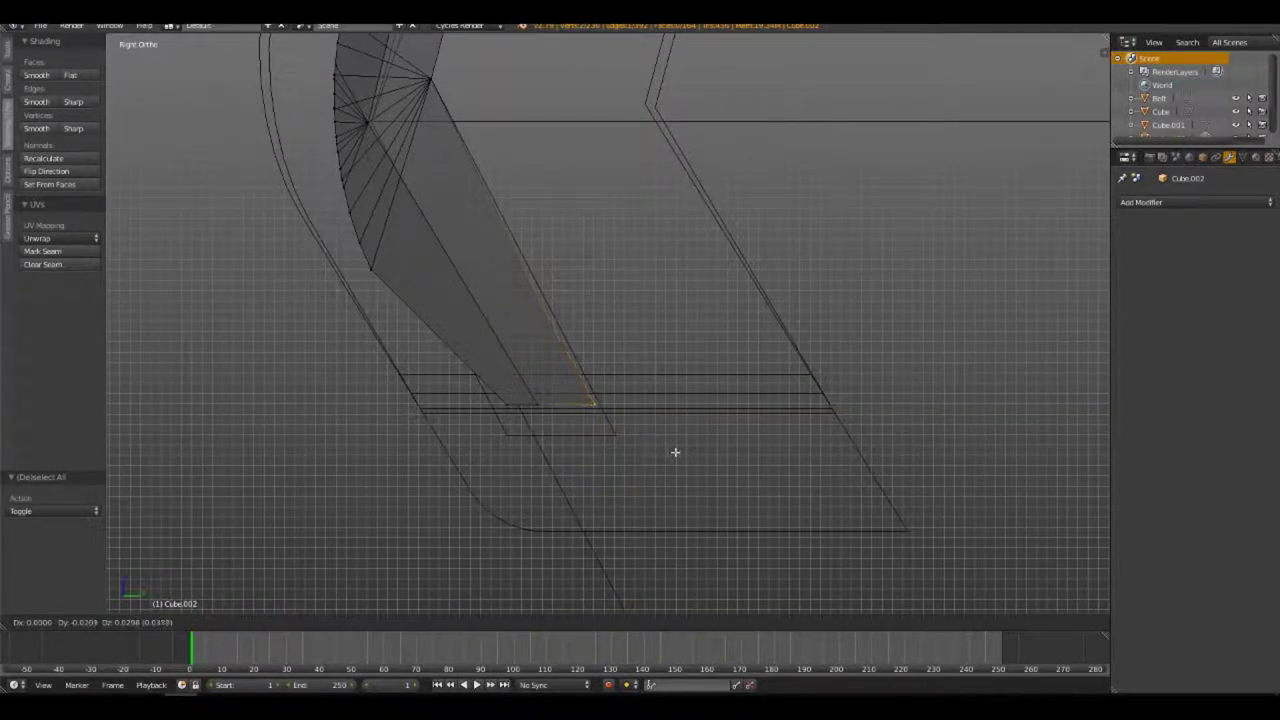
{"action": "key", "text": "Escape"}
{"action": "key", "text": "b"}
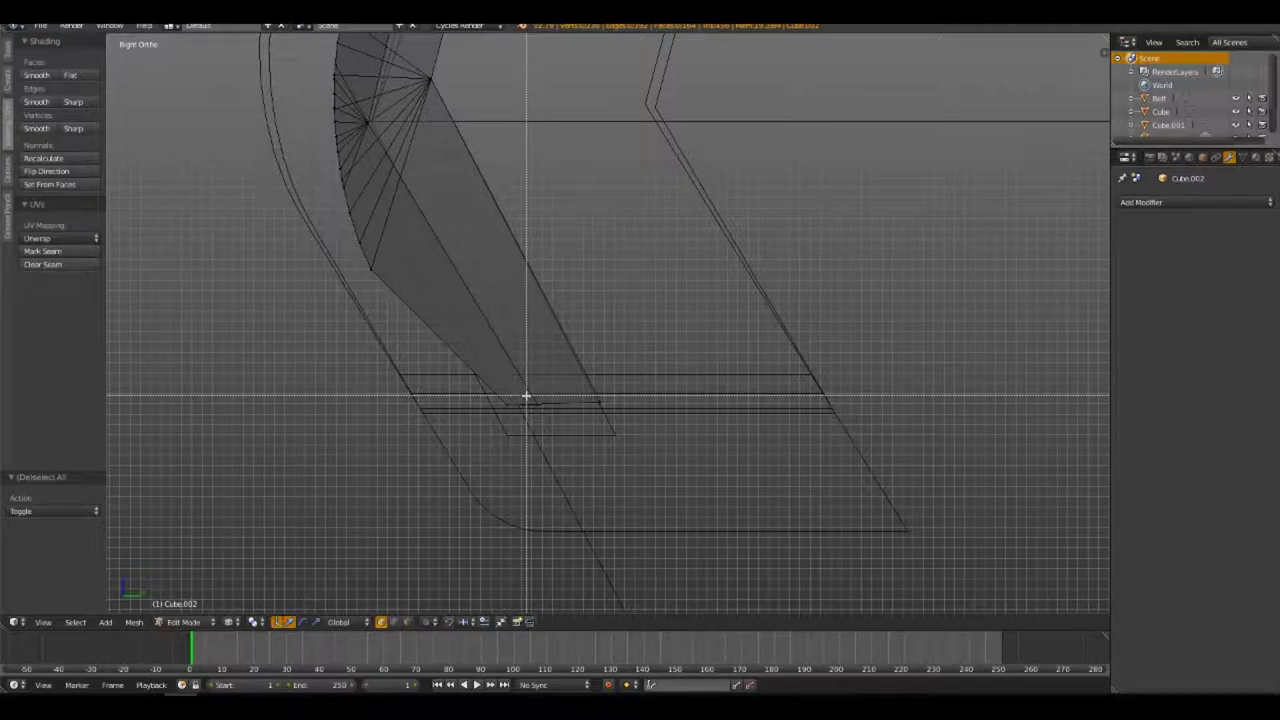
{"action": "left_click_drag", "start_coordinate": [526, 396], "coordinate": [553, 425]}
{"action": "key", "text": "g"}
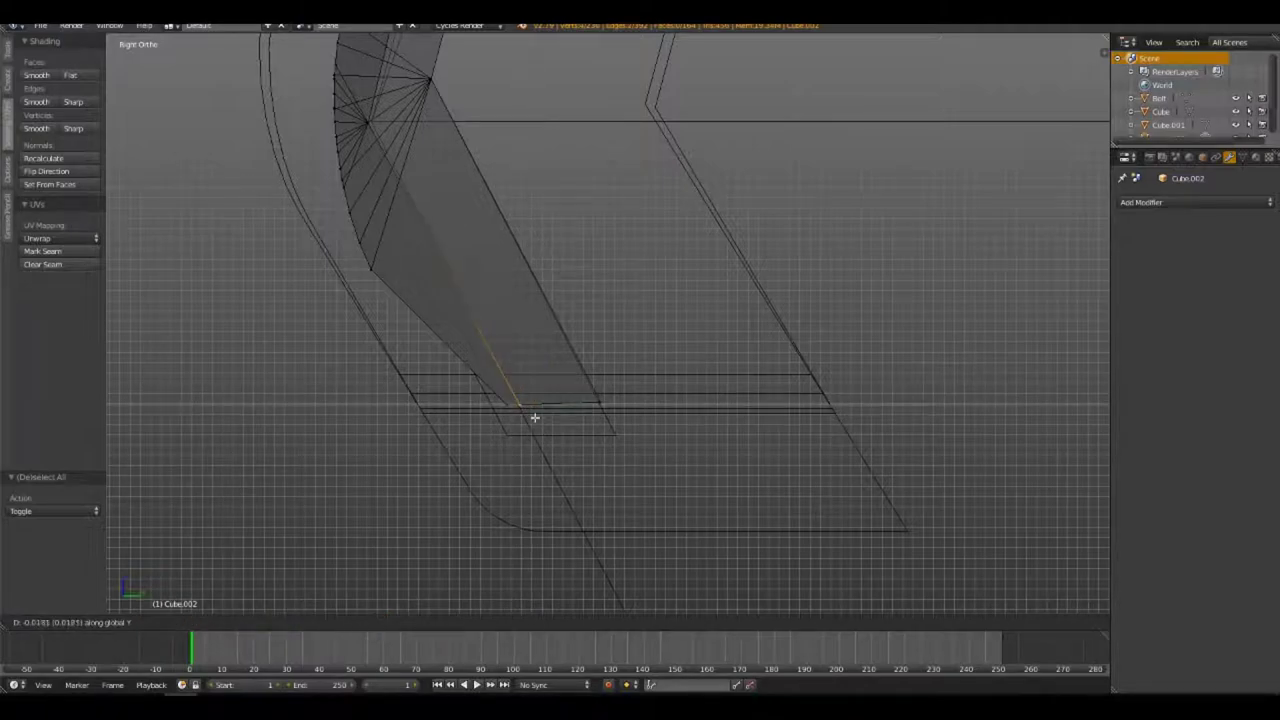
{"action": "left_click", "coordinate": [532, 418]}
Reselect the foot vertex and slide it along the Y axis
{"action": "key", "text": "a"}
{"action": "key", "text": "b"}
{"action": "left_click_drag", "start_coordinate": [494, 398], "coordinate": [509, 408]}
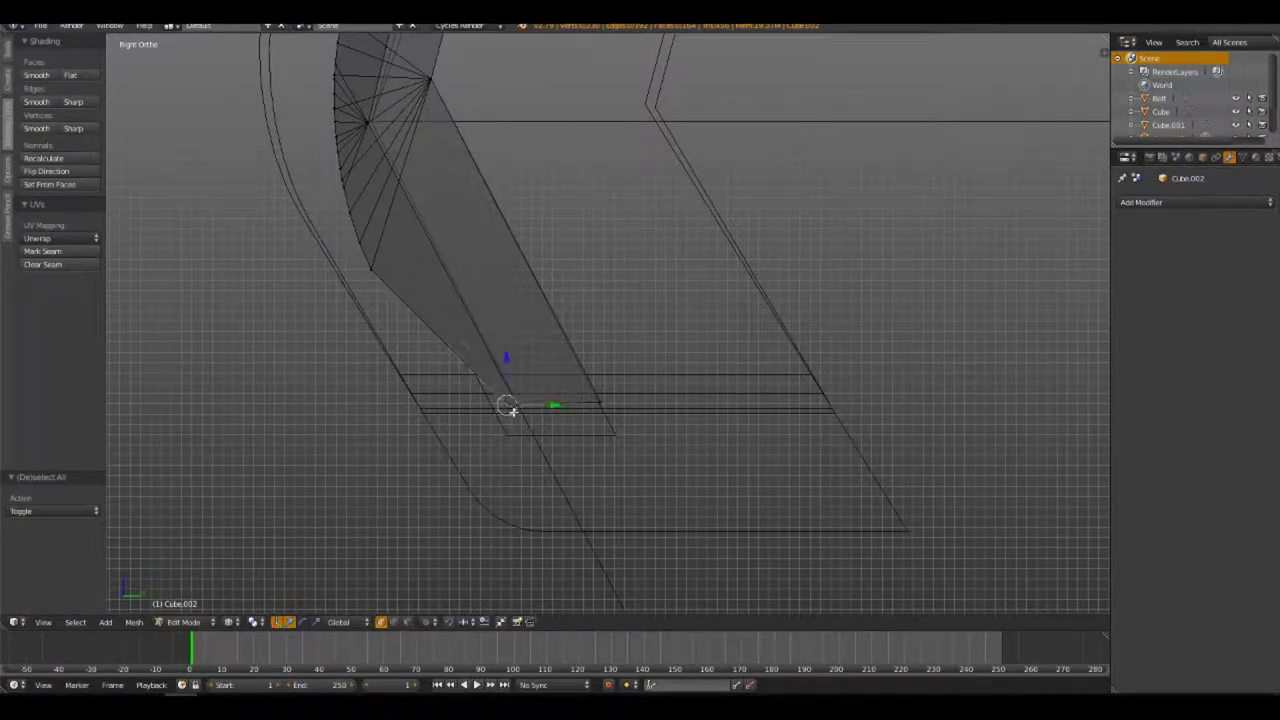
{"action": "key", "text": "g"}
{"action": "key", "text": "y"}
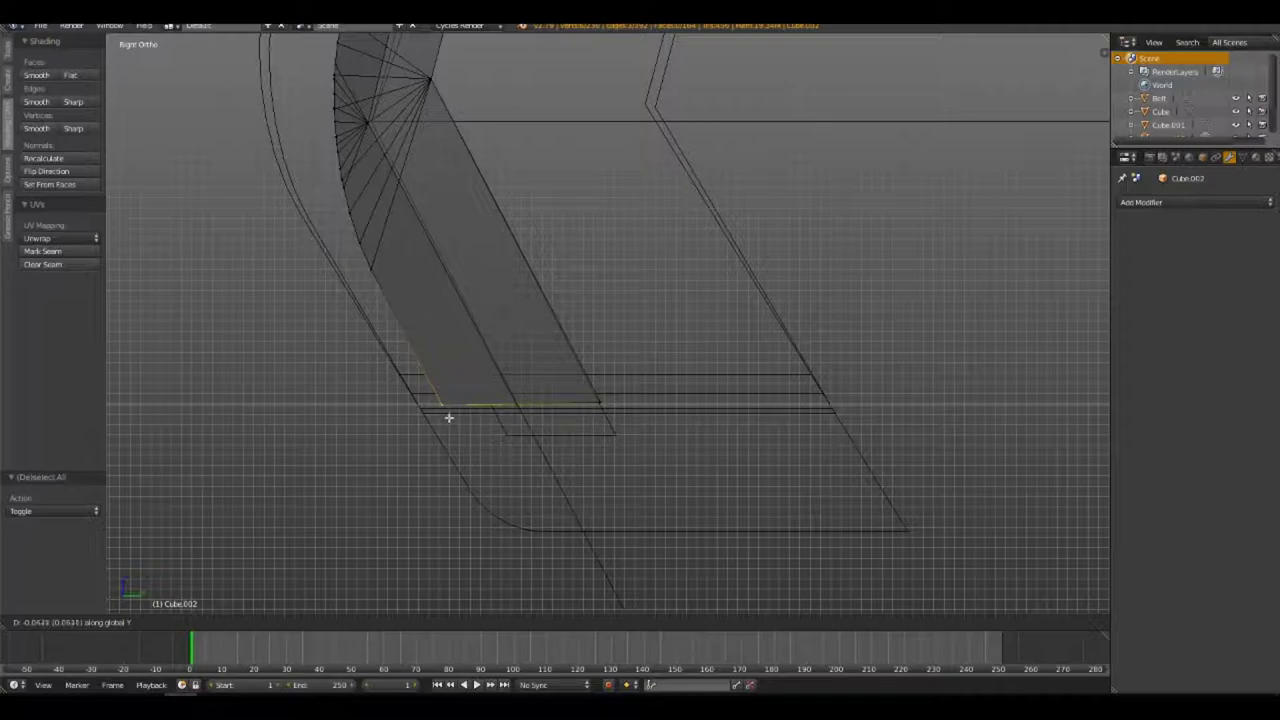
{"action": "left_click", "coordinate": [450, 418]}
Lower a vertex at the leg's foot straight down along Z
{"action": "scroll", "coordinate": [446, 403], "scroll_direction": "up", "scroll_amount": 5}
{"action": "mouse_move", "coordinate": [426, 420]}
{"action": "middle_mouse_down"}
{"action": "mouse_move", "coordinate": [597, 429]}
{"action": "mouse_move", "coordinate": [557, 434]}
{"action": "mouse_move", "coordinate": [531, 420]}
{"action": "middle_mouse_up"}
{"action": "key", "text": "z"}
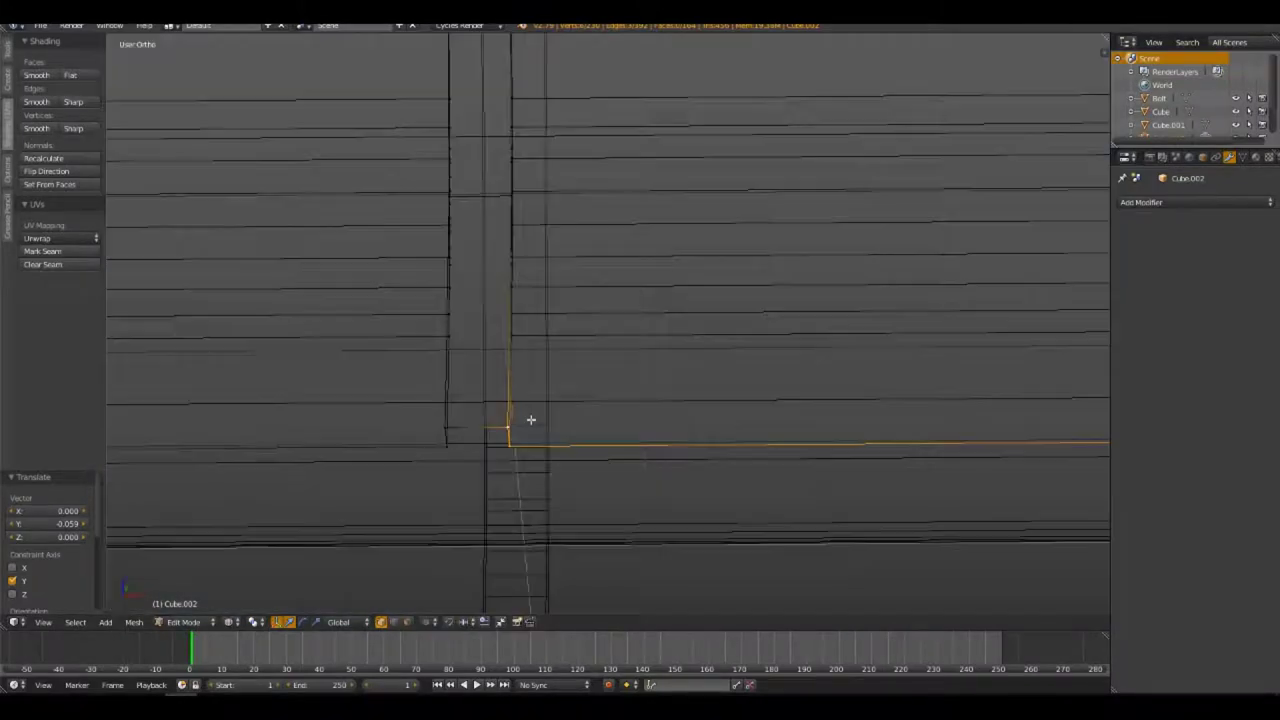
{"action": "key", "text": "KP_3"}
{"action": "scroll", "coordinate": [680, 486], "scroll_direction": "down", "scroll_amount": 3}
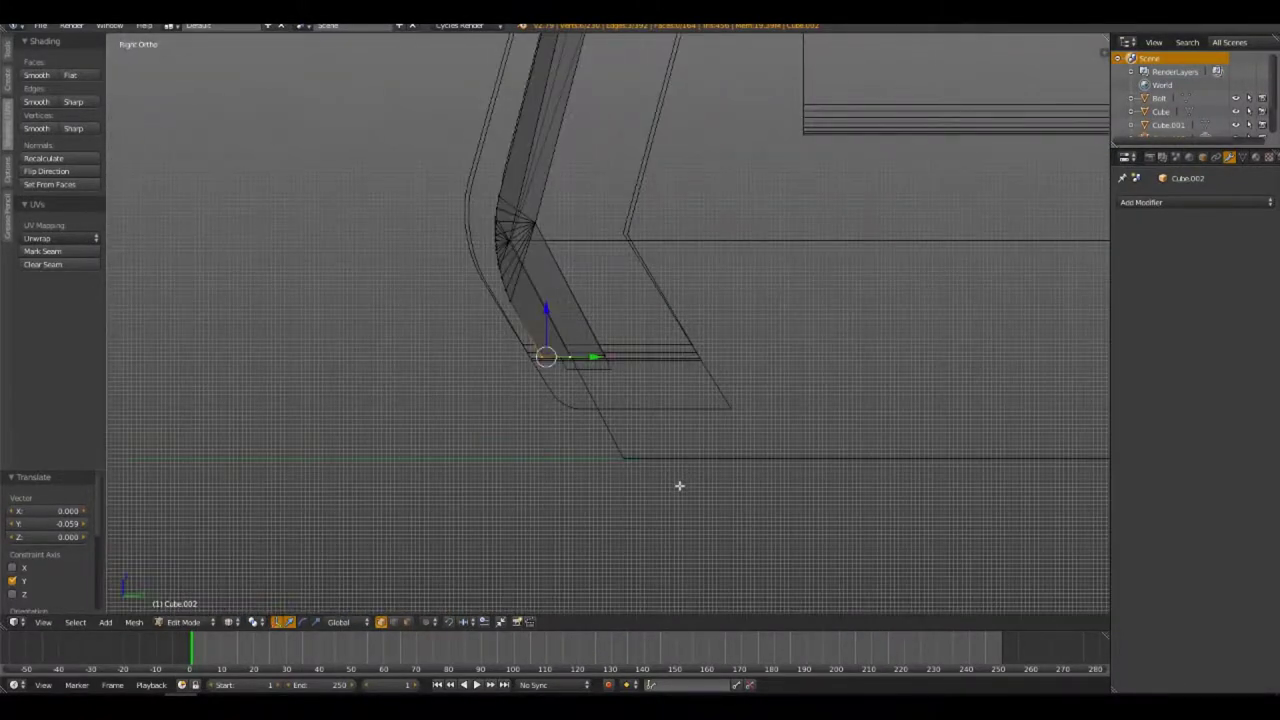
{"action": "scroll", "coordinate": [563, 383], "scroll_direction": "up", "scroll_amount": 2}
{"action": "scroll", "coordinate": [490, 378], "scroll_direction": "up", "scroll_amount": 2}
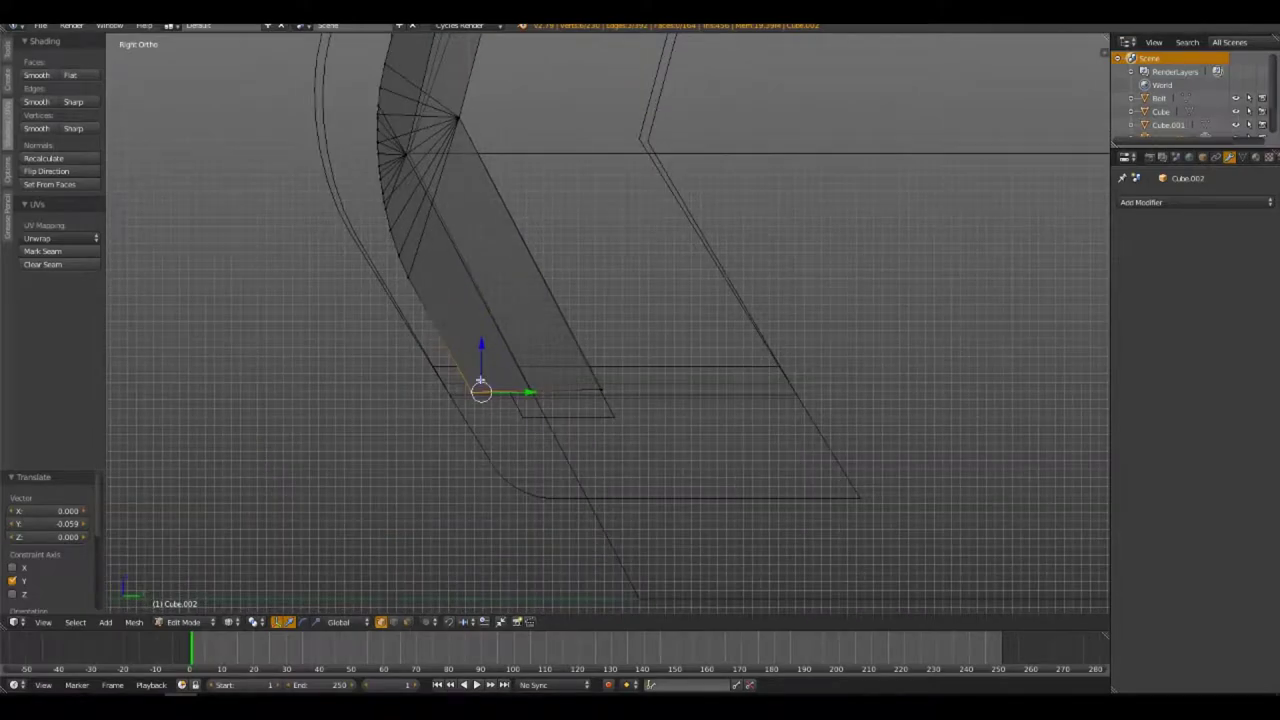
{"action": "key", "text": "a"}
{"action": "right_click", "coordinate": [468, 389]}
{"action": "key", "text": "g"}
{"action": "key", "text": "z"}
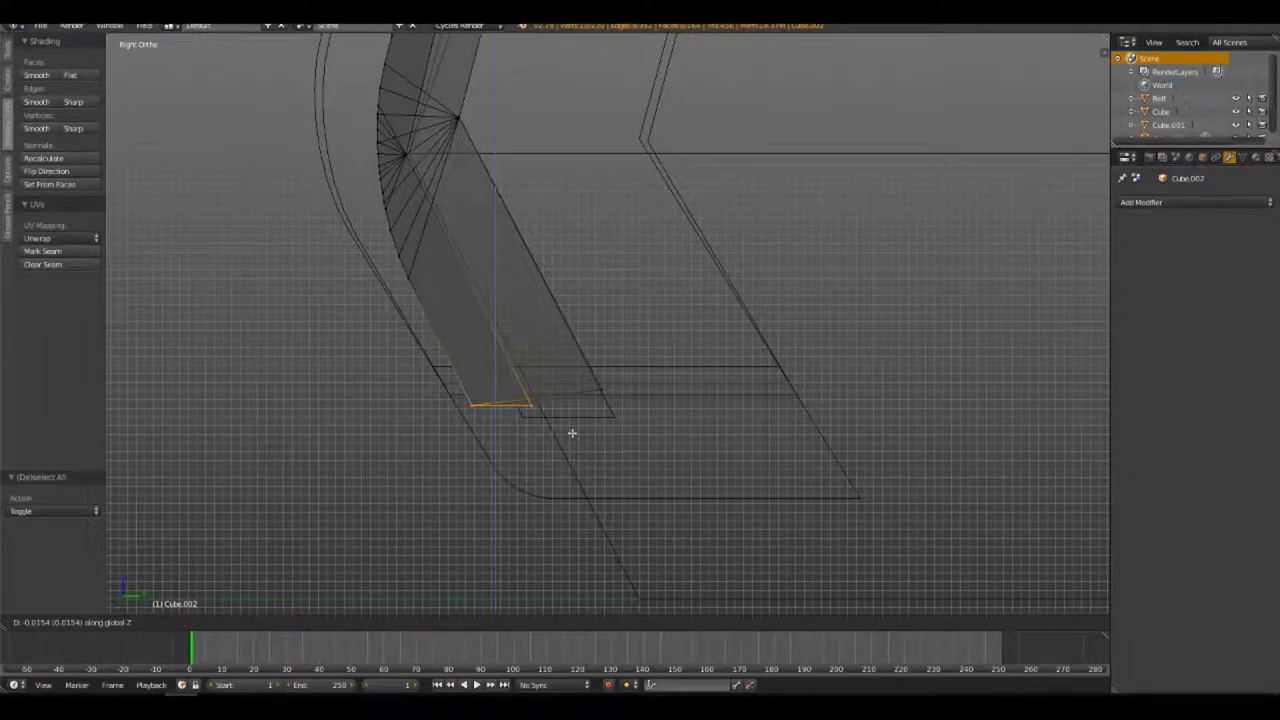
{"action": "left_click", "coordinate": [571, 431]}
Flatten the bottom edge vertices with S Z 0 and drop them slightly along Z
{"action": "key", "text": "a"}
{"action": "key", "text": "b"}
{"action": "left_click_drag", "start_coordinate": [472, 370], "coordinate": [691, 446]}
{"action": "key", "text": "s"}
{"action": "key", "text": "z"}
{"action": "key", "text": "0"}
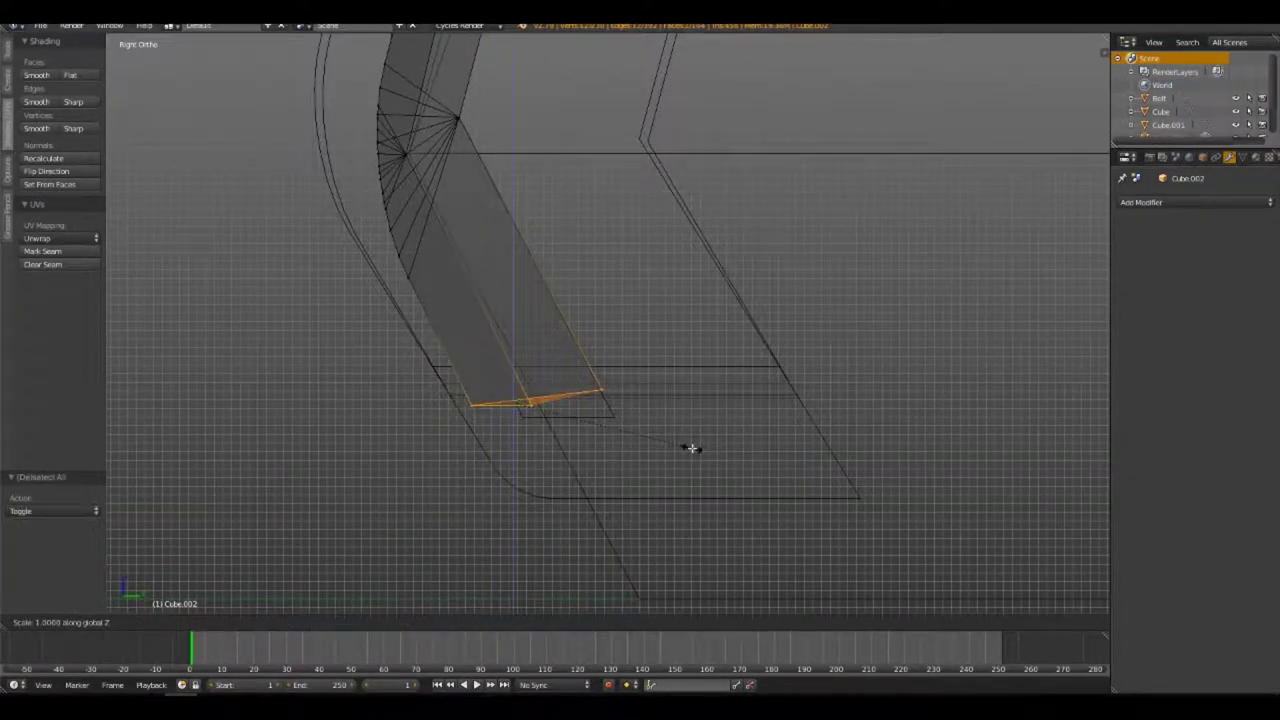
{"action": "key", "text": "Return"}
{"action": "key", "text": "g"}
{"action": "key", "text": "z"}
{"action": "left_click", "coordinate": [709, 464]}
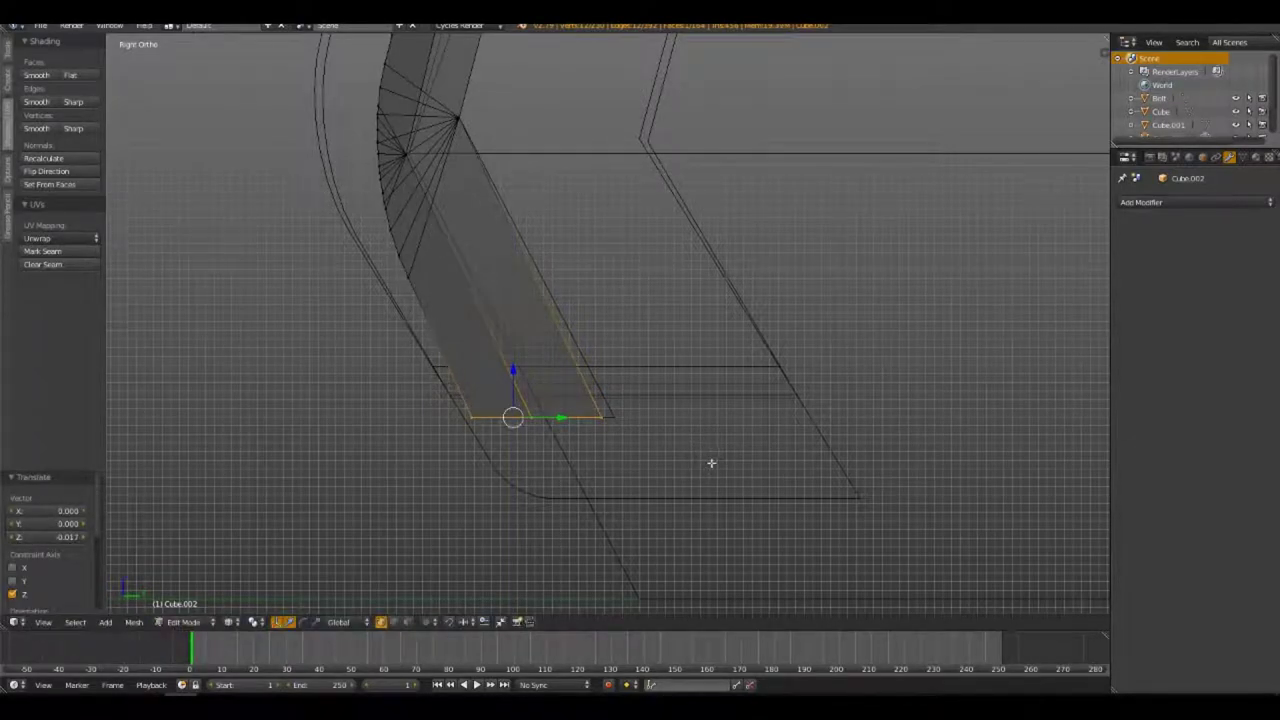
Orbit around Cube.002 in solid shading to check the reshaped bottom
{"action": "key", "text": "Tab"}
{"action": "mouse_move", "coordinate": [709, 463]}
{"action": "middle_mouse_down"}
{"action": "mouse_move", "coordinate": [494, 449]}
{"action": "mouse_move", "coordinate": [557, 346]}
{"action": "mouse_move", "coordinate": [623, 517]}
{"action": "mouse_move", "coordinate": [757, 520]}
{"action": "mouse_move", "coordinate": [644, 517]}
{"action": "mouse_move", "coordinate": [661, 504]}
{"action": "middle_mouse_up"}
{"action": "key", "text": "z"}
{"action": "key", "text": "Tab"}
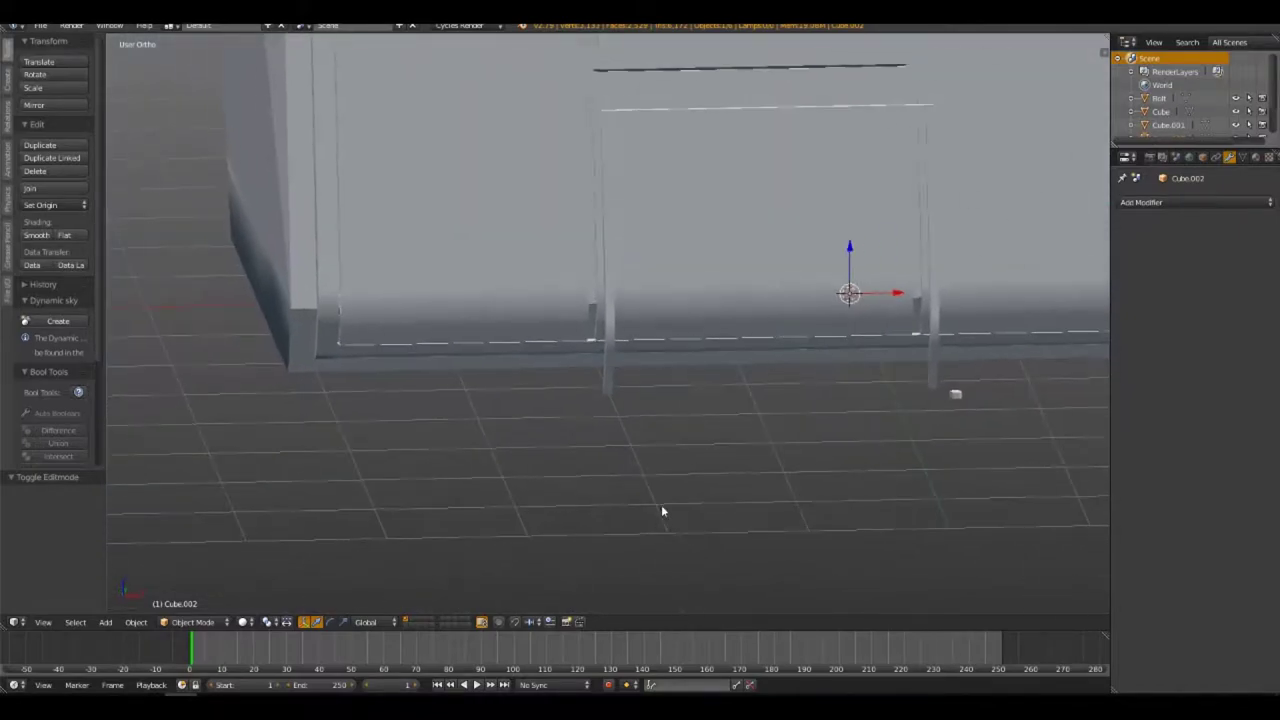
{"action": "scroll", "coordinate": [700, 430], "scroll_direction": "down", "scroll_amount": 3}
{"action": "mouse_move", "coordinate": [737, 363]}
{"action": "middle_mouse_down"}
{"action": "mouse_move", "coordinate": [502, 412]}
{"action": "mouse_move", "coordinate": [540, 430]}
{"action": "mouse_move", "coordinate": [503, 443]}
{"action": "middle_mouse_up"}
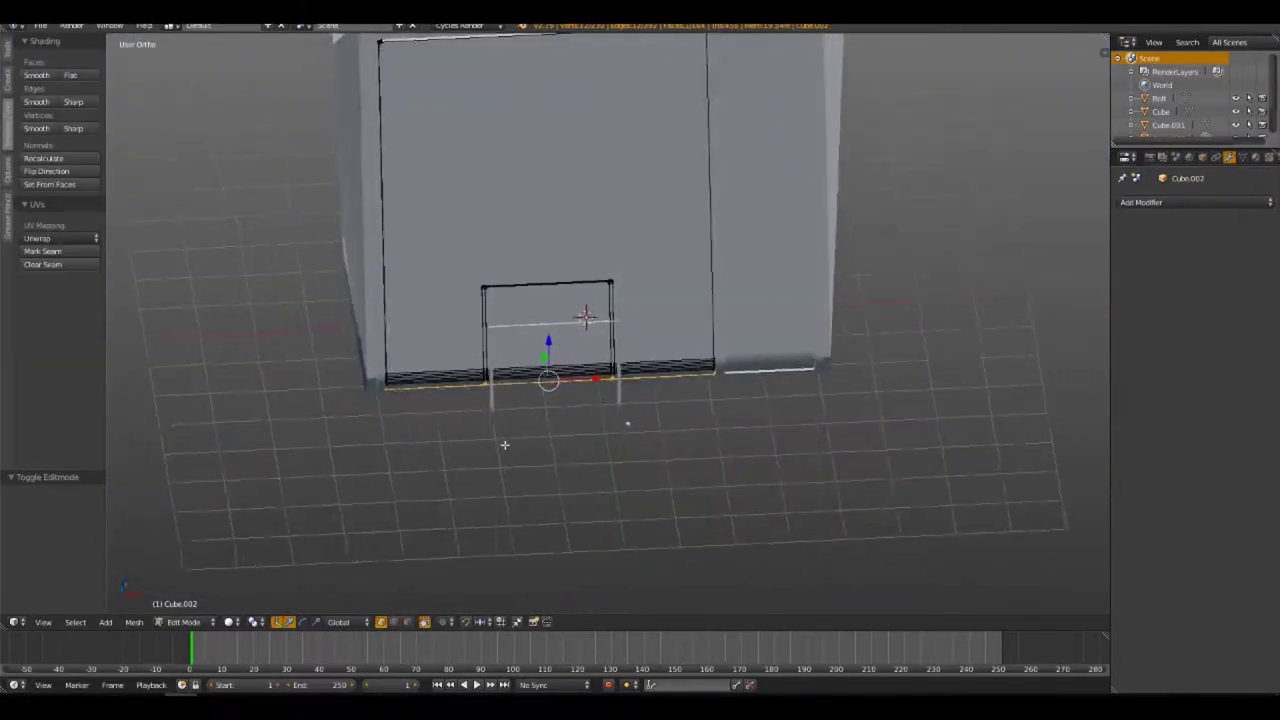
{"action": "scroll", "coordinate": [634, 509], "scroll_direction": "up", "scroll_amount": 2}
{"action": "scroll", "coordinate": [557, 320], "scroll_direction": "up", "scroll_amount": 2}
{"action": "middle_click_drag", "start_coordinate": [551, 282], "coordinate": [585, 280]}
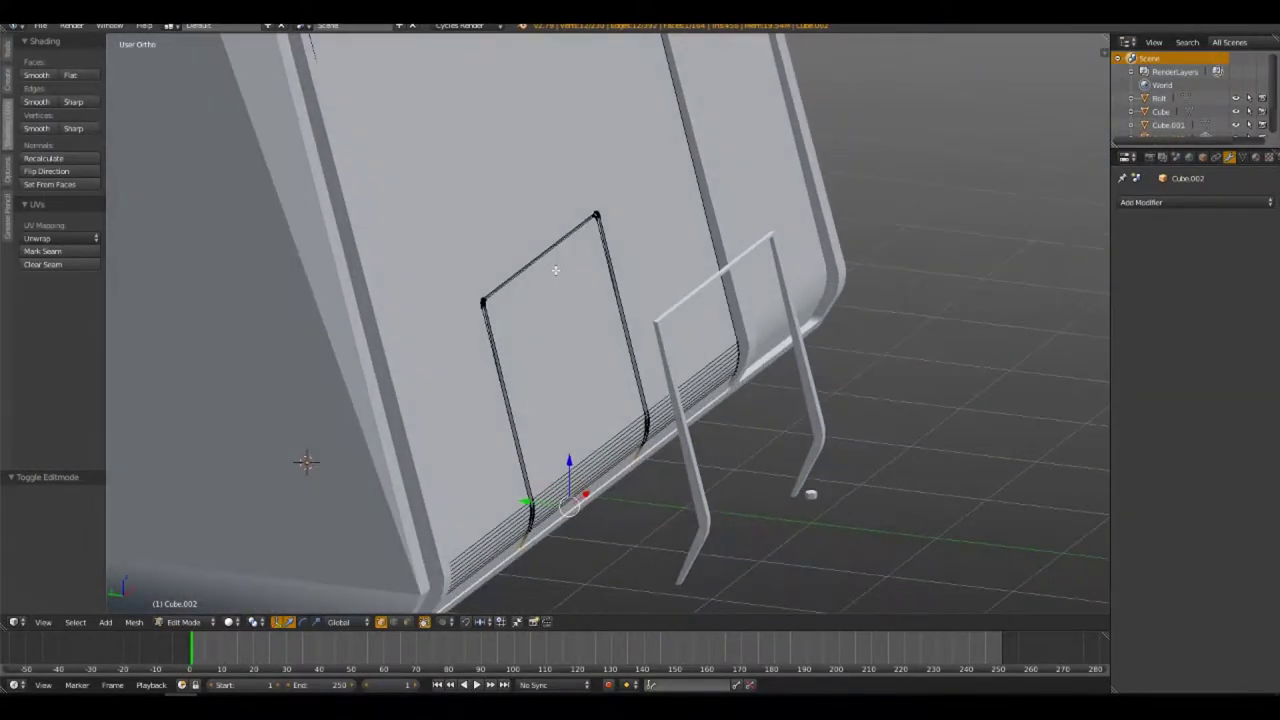
Delete the leftover bracket-shaped object, then reselect Cube.002
{"action": "key", "text": "Tab"}
{"action": "right_click", "coordinate": [643, 302]}
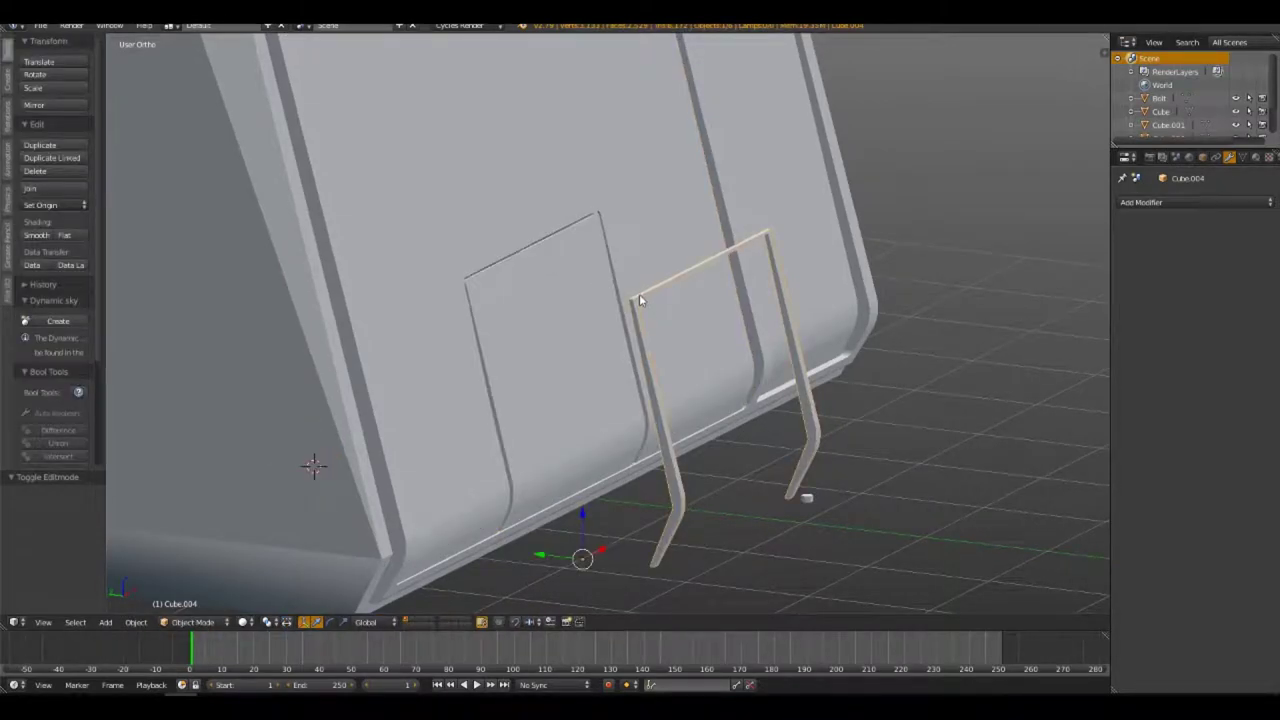
{"action": "key", "text": "x"}
{"action": "left_click", "coordinate": [643, 292]}
{"action": "middle_click_drag", "start_coordinate": [671, 301], "coordinate": [480, 305]}
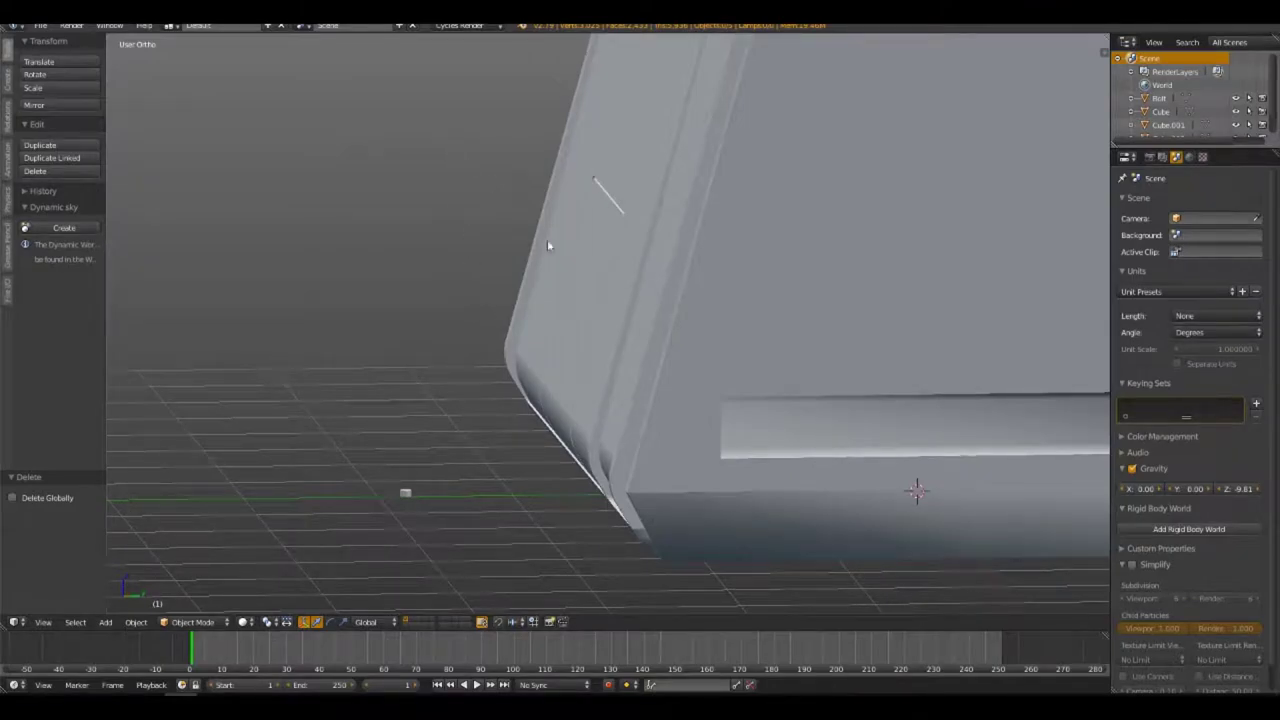
{"action": "mouse_move", "coordinate": [547, 245]}
{"action": "middle_mouse_down"}
{"action": "mouse_move", "coordinate": [457, 291]}
{"action": "mouse_move", "coordinate": [577, 314]}
{"action": "mouse_move", "coordinate": [631, 287]}
{"action": "middle_mouse_up"}
{"action": "right_click", "coordinate": [551, 540]}
{"action": "right_click", "coordinate": [552, 293]}
Add a cylinder, rotate it 90° about X, move it forward along Y and shrink it
{"action": "key", "text": "shift+a"}
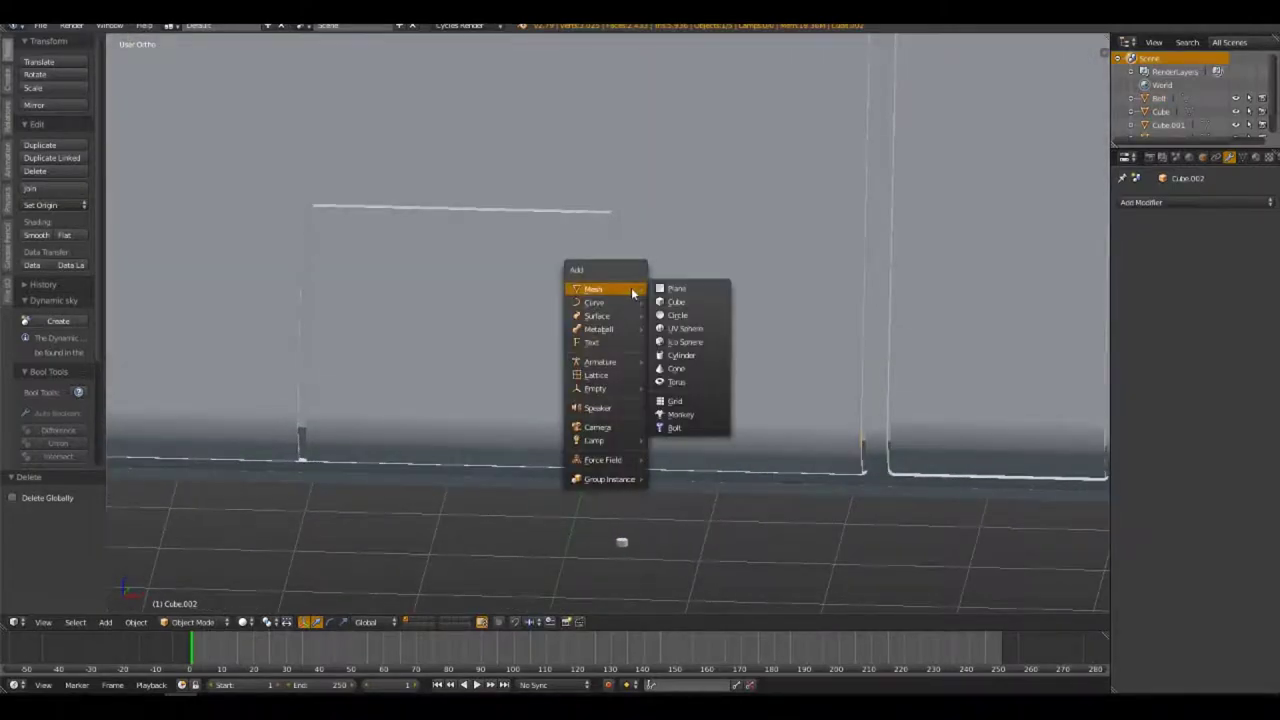
{"action": "left_click", "coordinate": [681, 355]}
{"action": "middle_click_drag", "start_coordinate": [696, 348], "coordinate": [676, 346]}
{"action": "key", "text": "r"}
{"action": "key", "text": "x"}
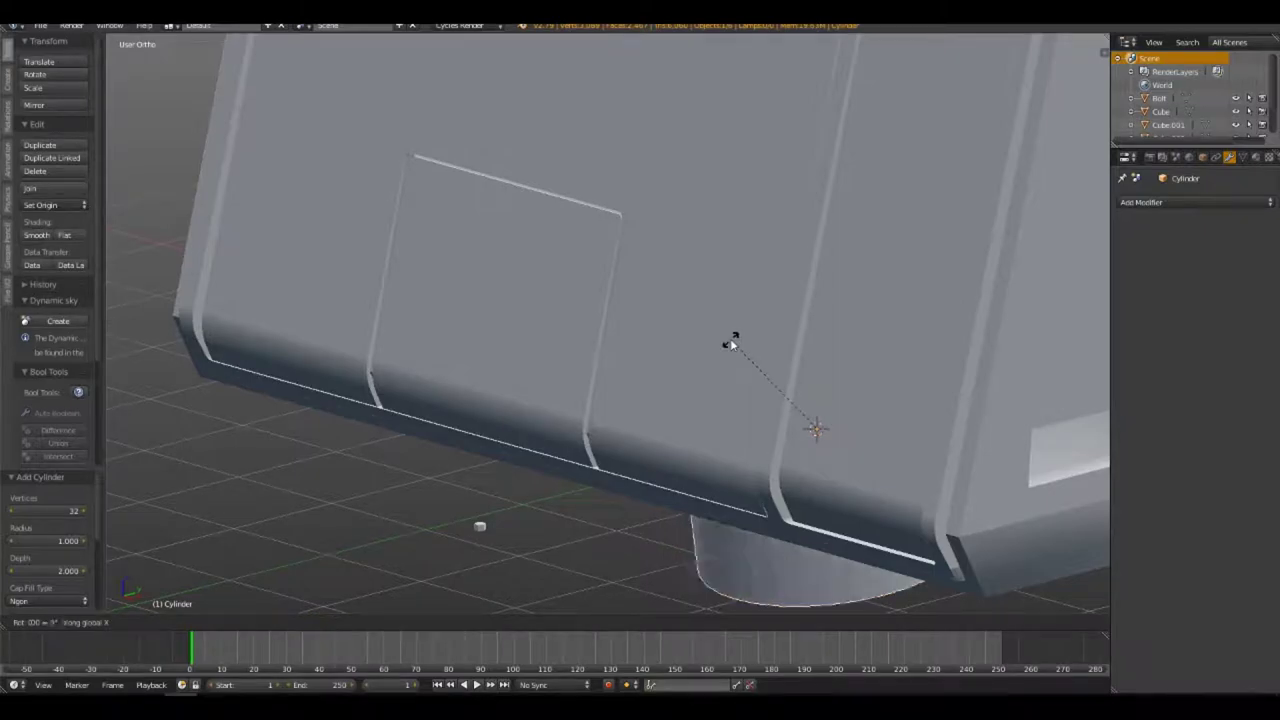
{"action": "key", "text": "9"}
{"action": "key", "text": "0"}
{"action": "key", "text": "Return"}
{"action": "key", "text": "g"}
{"action": "key", "text": "y"}
{"action": "left_click", "coordinate": [393, 417]}
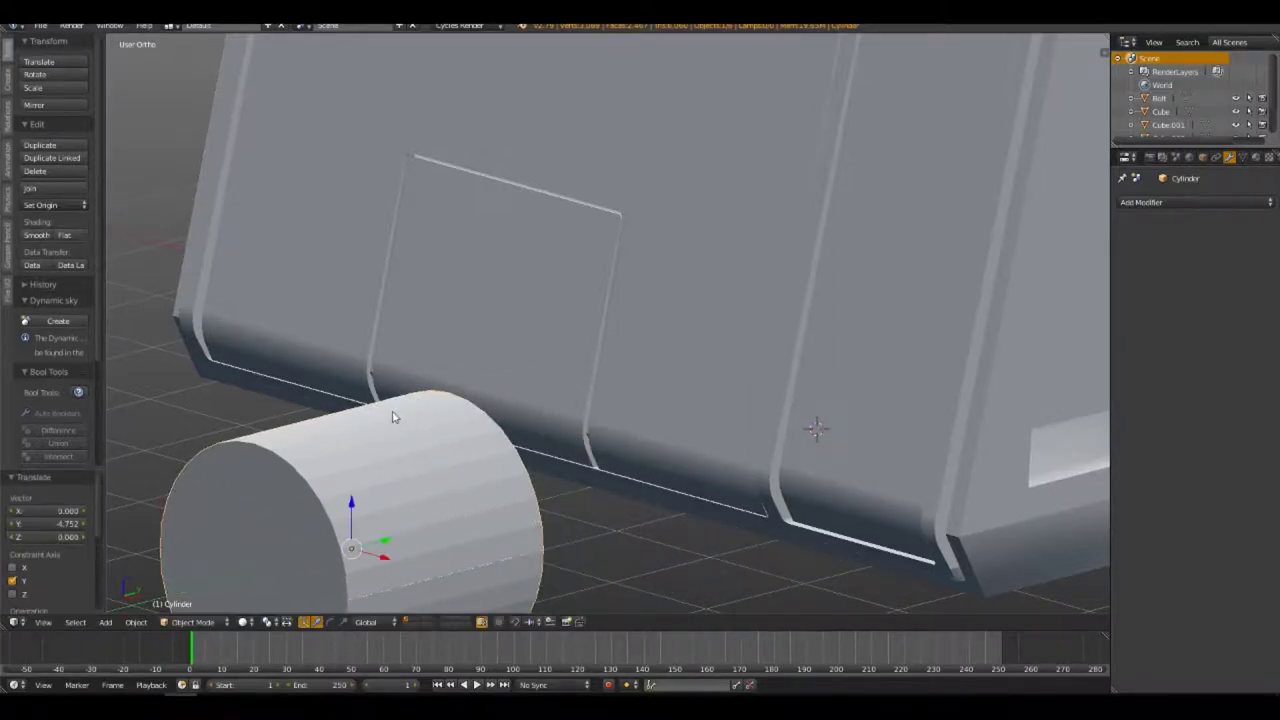
{"action": "key", "text": "s"}
{"action": "left_click", "coordinate": [443, 504]}
In top view, rotate it 90° about X and scale and place it over the hex bolt
{"action": "middle_click_drag", "start_coordinate": [443, 504], "coordinate": [595, 407], "text": "shift"}
{"action": "key", "text": "KP_7"}
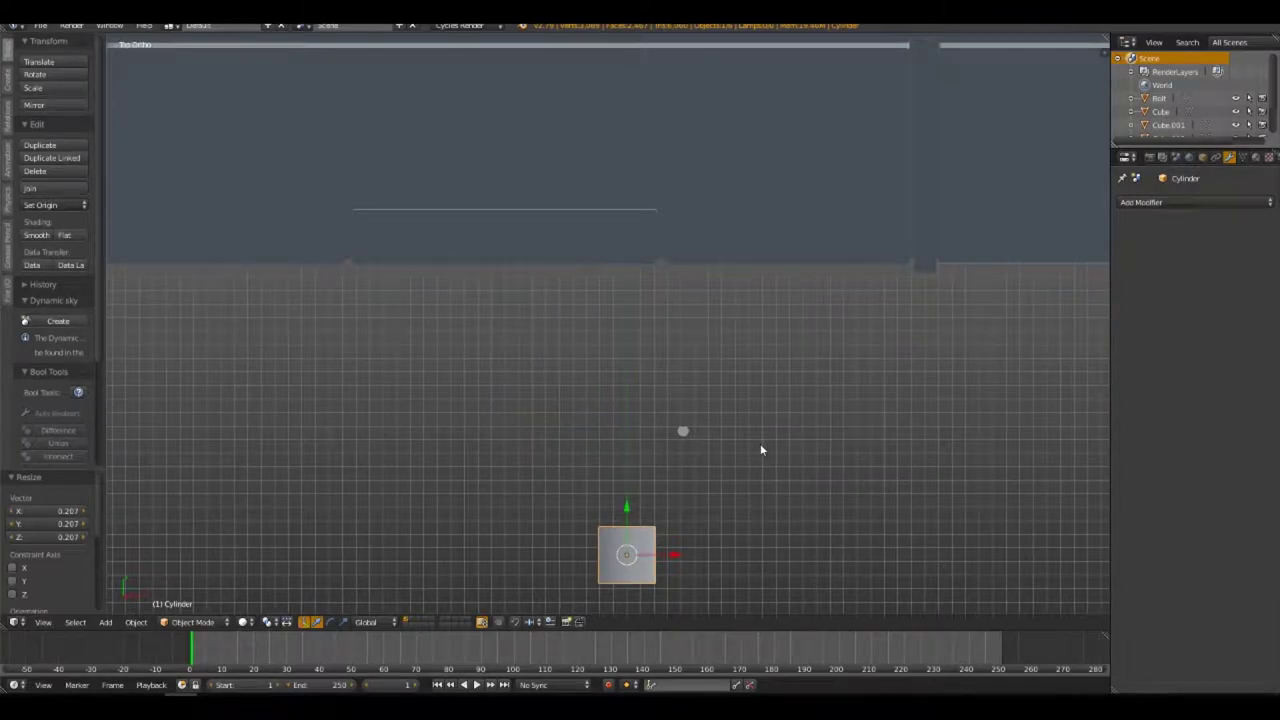
{"action": "type", "text": "rx90"}
{"action": "key", "text": "Return"}
{"action": "key", "text": "z"}
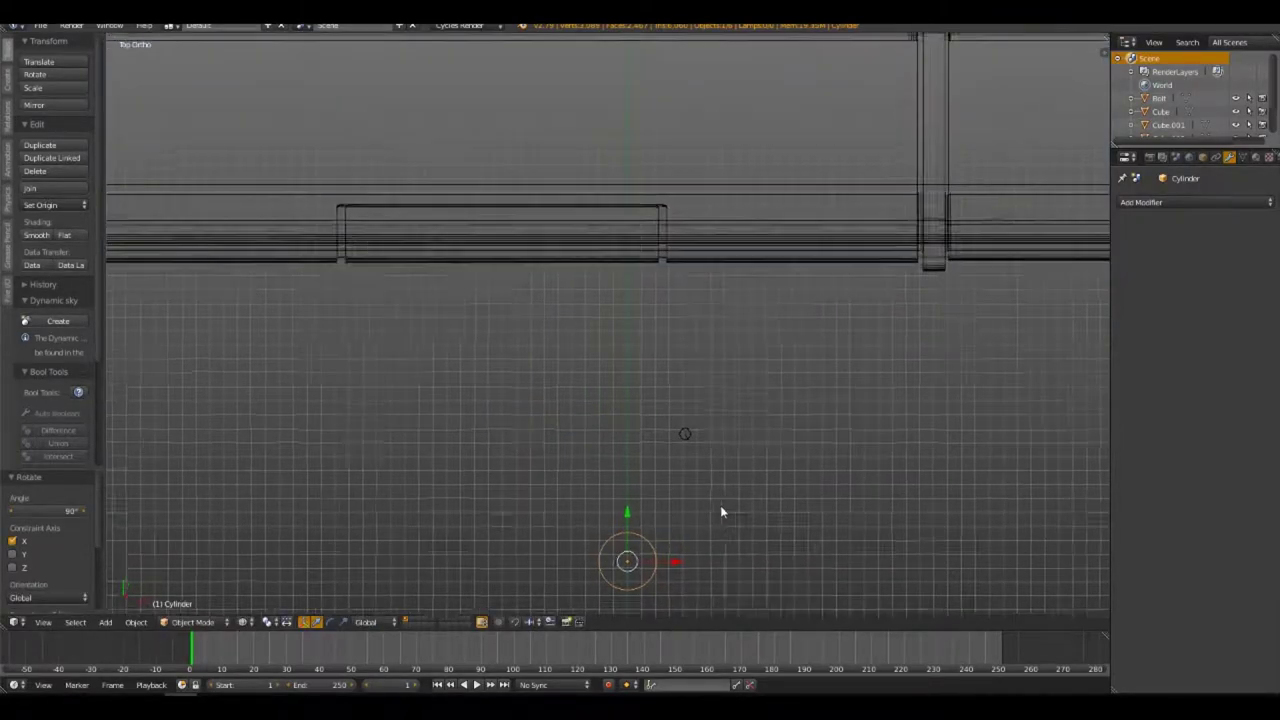
{"action": "scroll", "coordinate": [720, 512], "scroll_direction": "up", "scroll_amount": 3}
{"action": "middle_click_drag", "start_coordinate": [797, 400], "coordinate": [710, 423], "text": "shift"}
{"action": "key", "text": "s"}
{"action": "left_click", "coordinate": [730, 378]}
{"action": "key", "text": "g"}
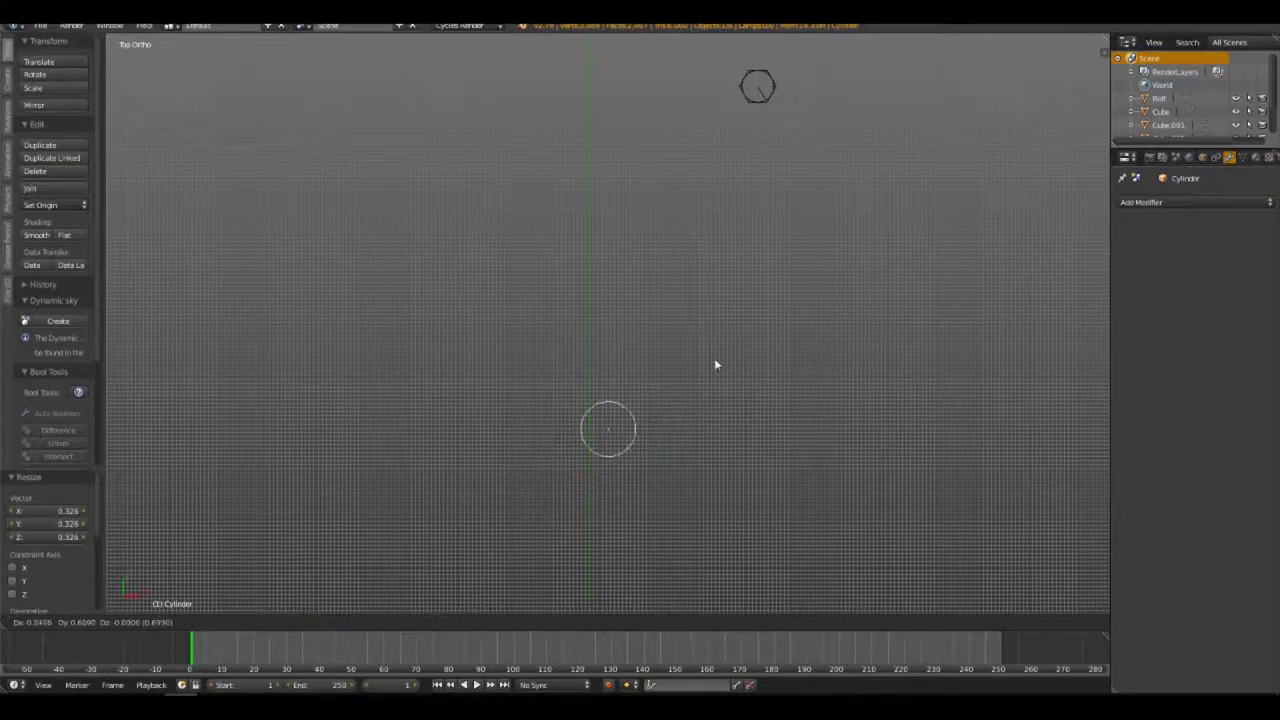
{"action": "left_click", "coordinate": [842, 50]}
{"action": "key", "text": "s"}
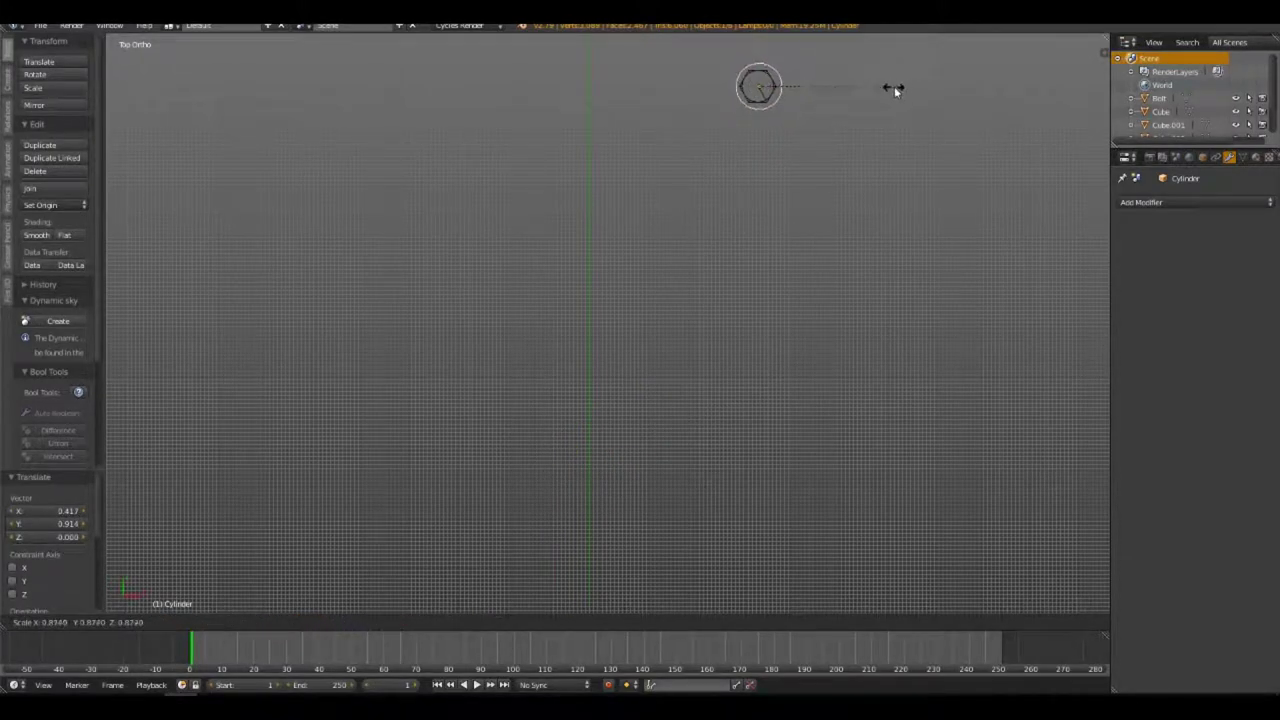
{"action": "left_click", "coordinate": [894, 86]}
{"action": "key", "text": "g"}
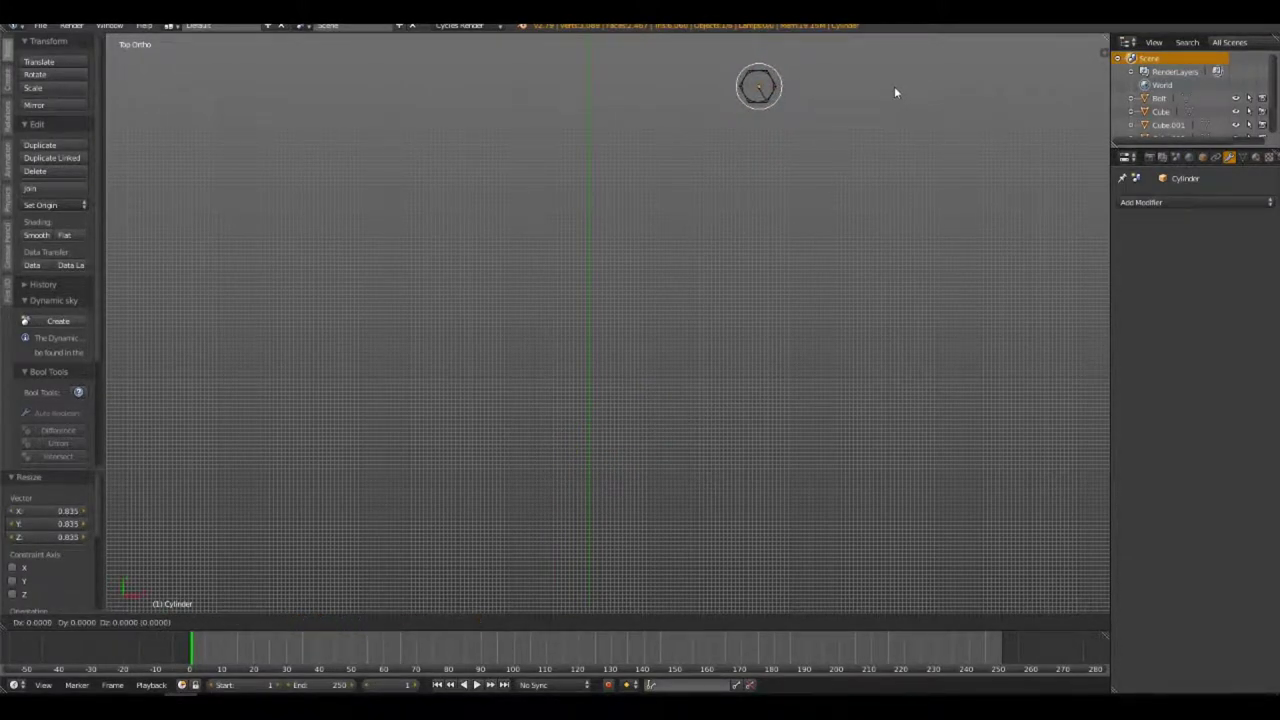
{"action": "left_click", "coordinate": [894, 86]}
Frame the cylinder and rotate it a further 90° about X from the top view
{"action": "key", "text": "KP_Decimal"}
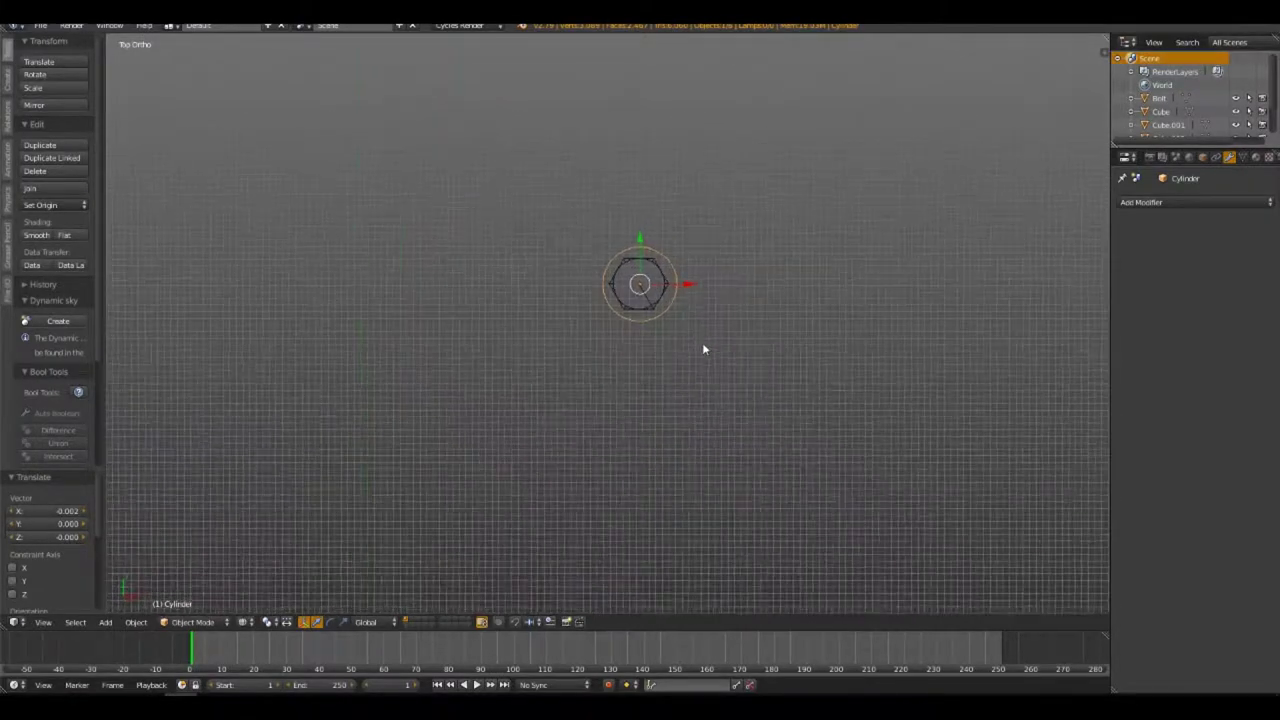
{"action": "mouse_move", "coordinate": [688, 426]}
{"action": "middle_mouse_down"}
{"action": "mouse_move", "coordinate": [705, 374]}
{"action": "mouse_move", "coordinate": [523, 391]}
{"action": "mouse_move", "coordinate": [551, 363]}
{"action": "middle_mouse_up"}
{"action": "scroll", "coordinate": [596, 450], "scroll_direction": "down", "scroll_amount": 2}
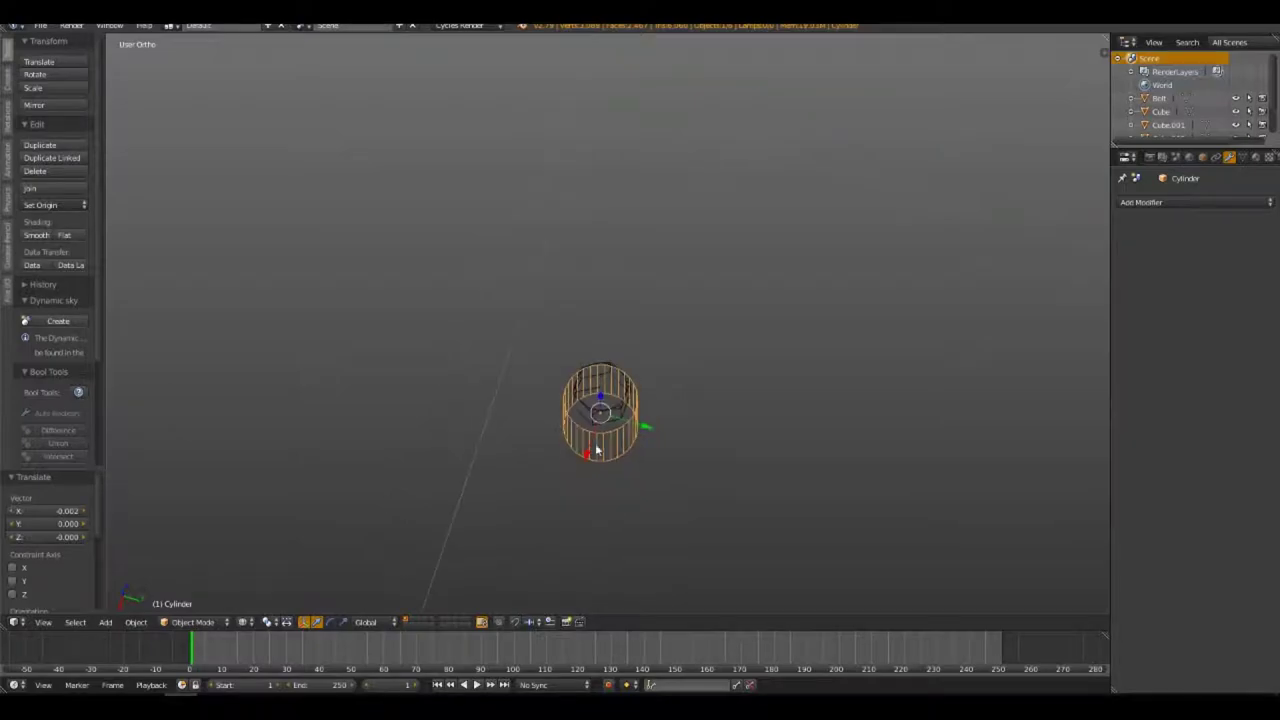
{"action": "key", "text": "KP_7"}
{"action": "scroll", "coordinate": [660, 408], "scroll_direction": "down", "scroll_amount": 2}
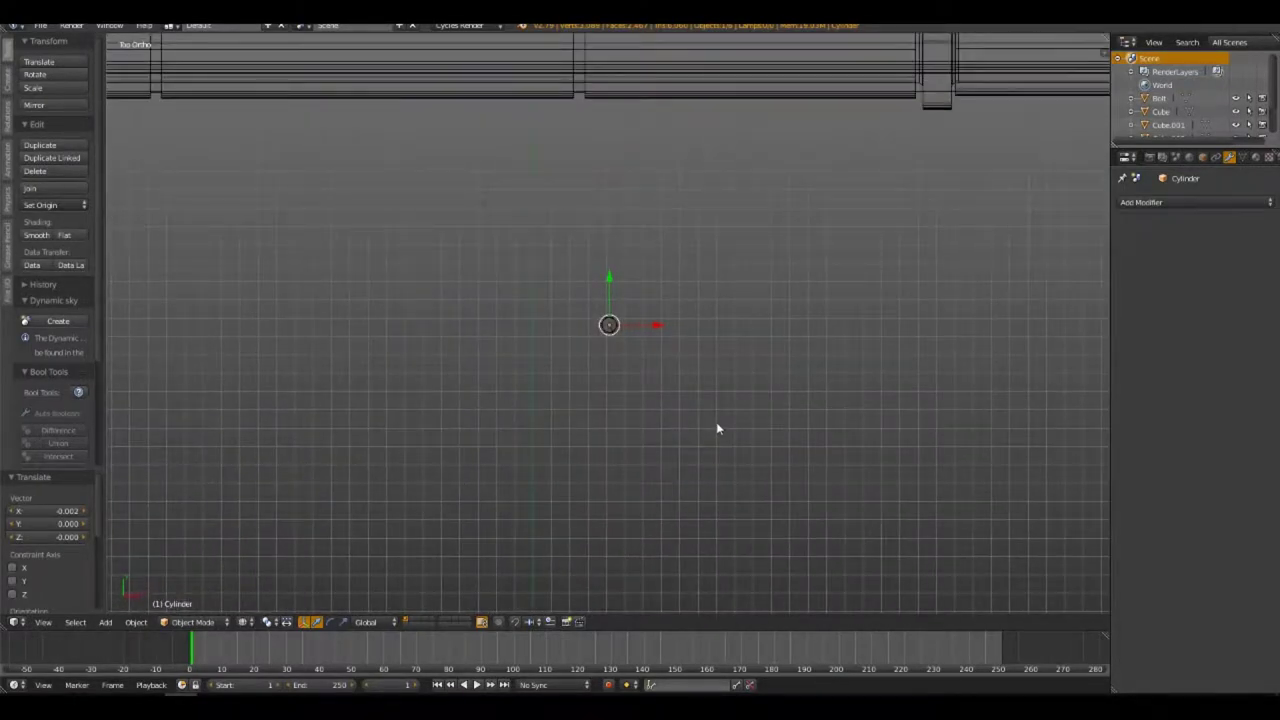
{"action": "key", "text": "r"}
{"action": "key", "text": "x"}
{"action": "key", "text": "9"}
{"action": "key", "text": "0"}
{"action": "key", "text": "Return"}
{"action": "mouse_move", "coordinate": [717, 428]}
{"action": "middle_mouse_down"}
{"action": "mouse_move", "coordinate": [637, 194]}
{"action": "mouse_move", "coordinate": [696, 162]}
{"action": "mouse_move", "coordinate": [714, 346]}
{"action": "mouse_move", "coordinate": [728, 366]}
{"action": "mouse_move", "coordinate": [771, 366]}
{"action": "middle_mouse_up"}
{"action": "scroll", "coordinate": [696, 162], "scroll_direction": "down", "scroll_amount": 2}
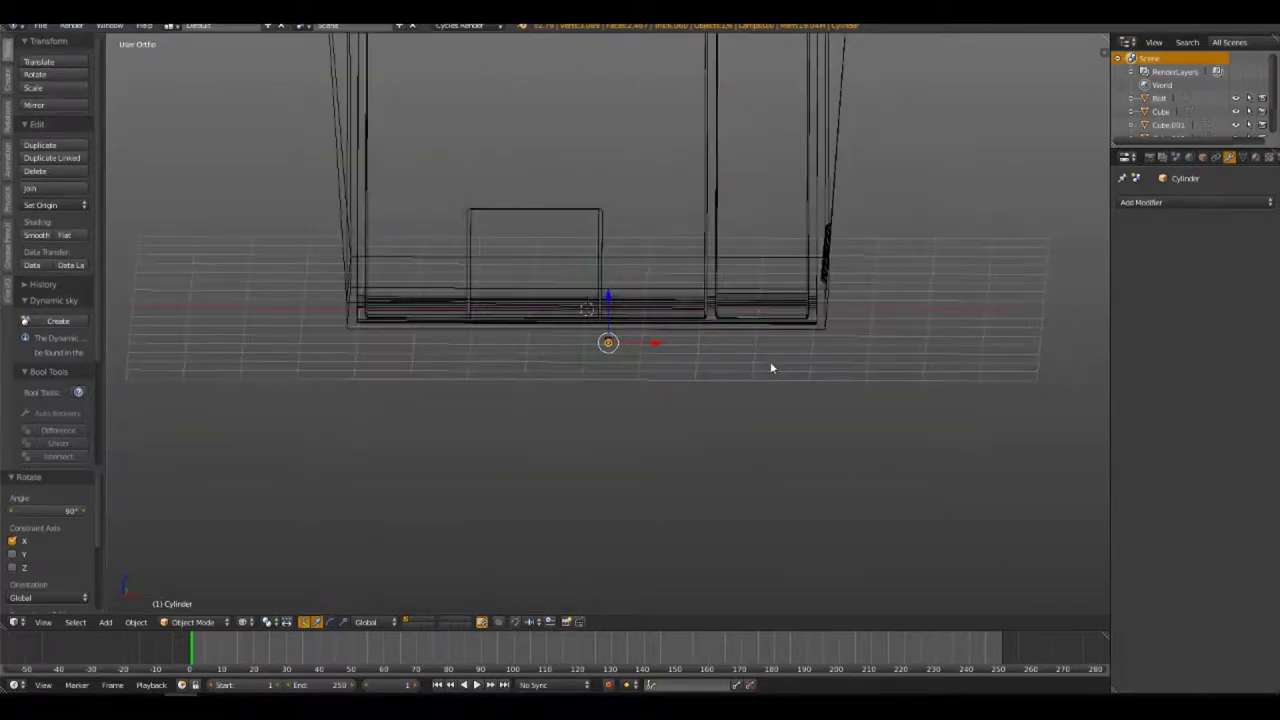
{"action": "key", "text": "Tab"}
{"action": "scroll", "coordinate": [695, 367], "scroll_direction": "up", "scroll_amount": 2}
{"action": "scroll", "coordinate": [737, 354], "scroll_direction": "up", "scroll_amount": 2}
Shift the cylinder geometry sideways along X and return to Object Mode
{"action": "key", "text": "g"}
{"action": "key", "text": "x"}
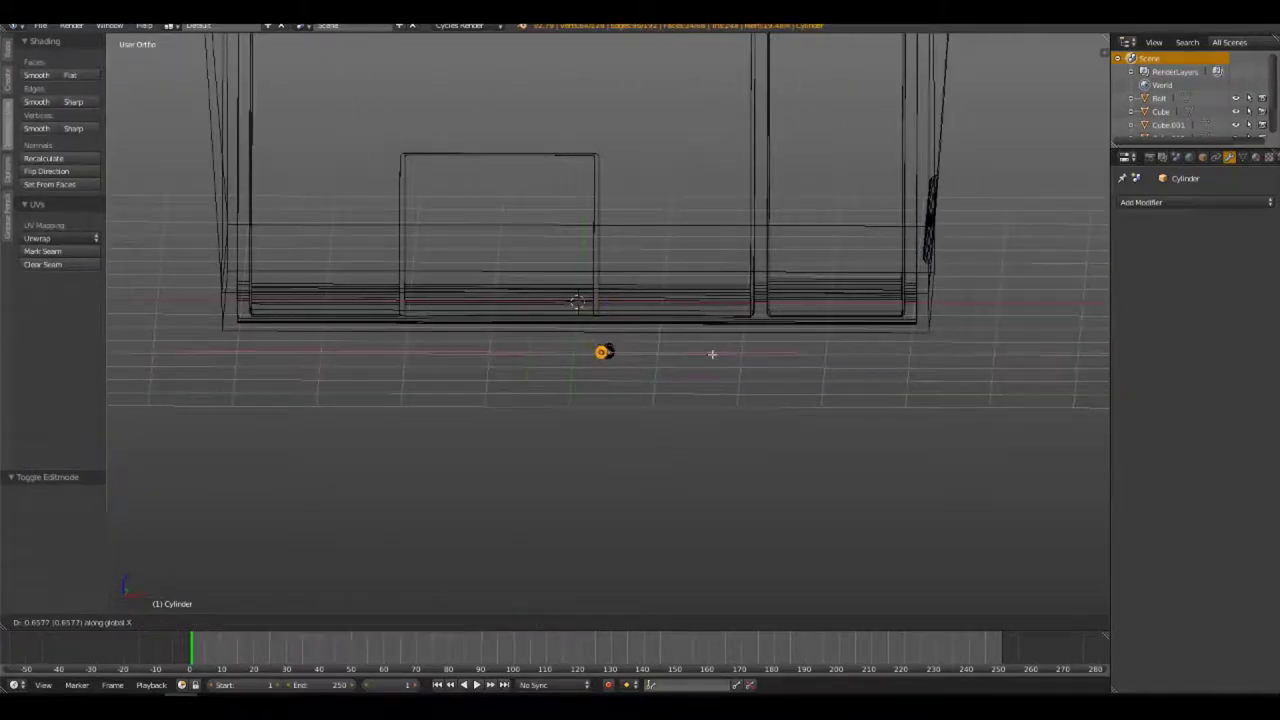
{"action": "left_click", "coordinate": [549, 352]}
{"action": "key", "text": "a"}
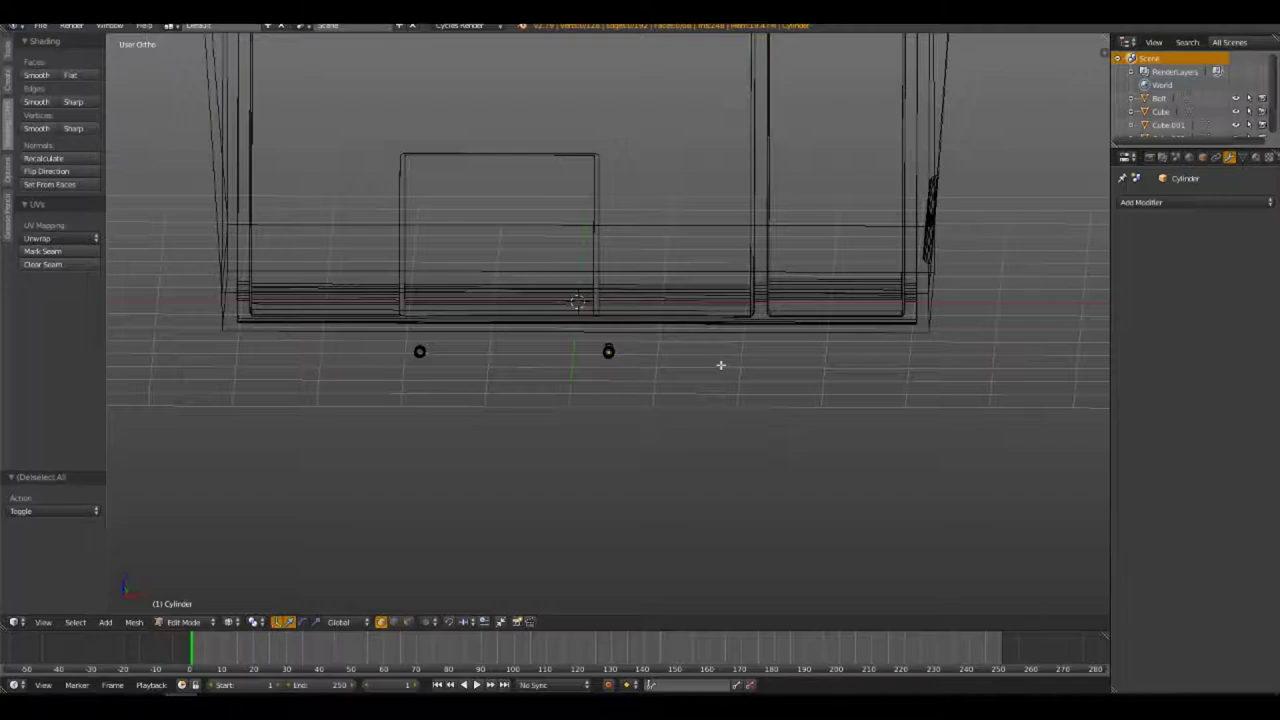
{"action": "key", "text": "Tab"}
Nudge the selected objects upward in top view, then clear the selection
{"action": "key", "text": "KP_7"}
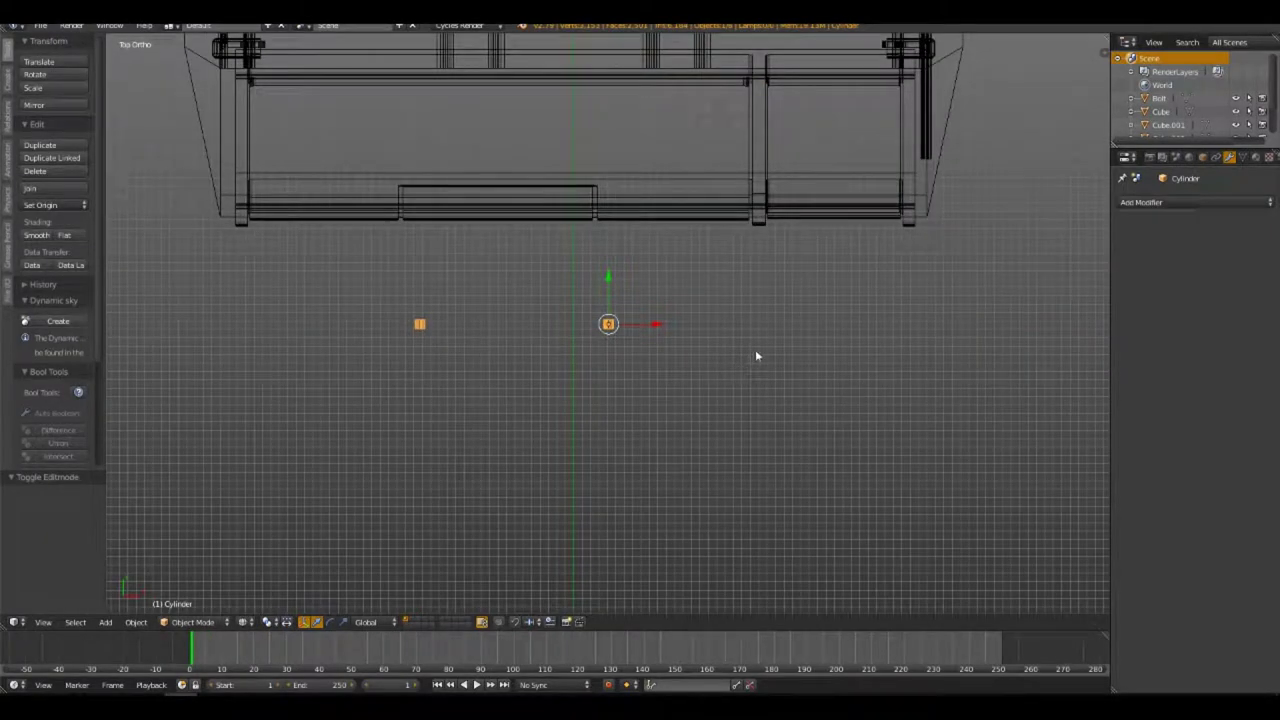
{"action": "key", "text": "g"}
{"action": "left_click", "coordinate": [736, 238]}
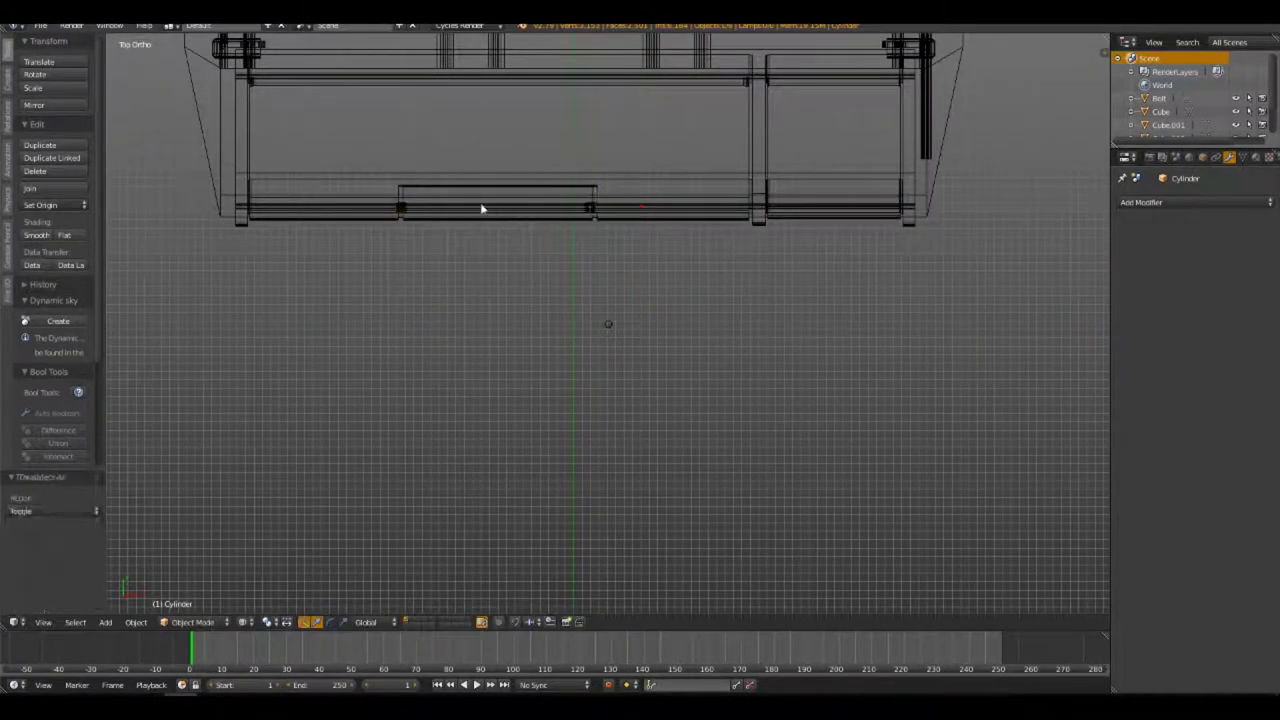
{"action": "key", "text": "b"}
{"action": "left_click_drag", "start_coordinate": [360, 177], "coordinate": [456, 234]}
{"action": "key", "text": "a"}
In the cylinder's Edit Mode, move one vertex left along X
{"action": "key", "text": "Tab"}
{"action": "right_click", "coordinate": [588, 205]}
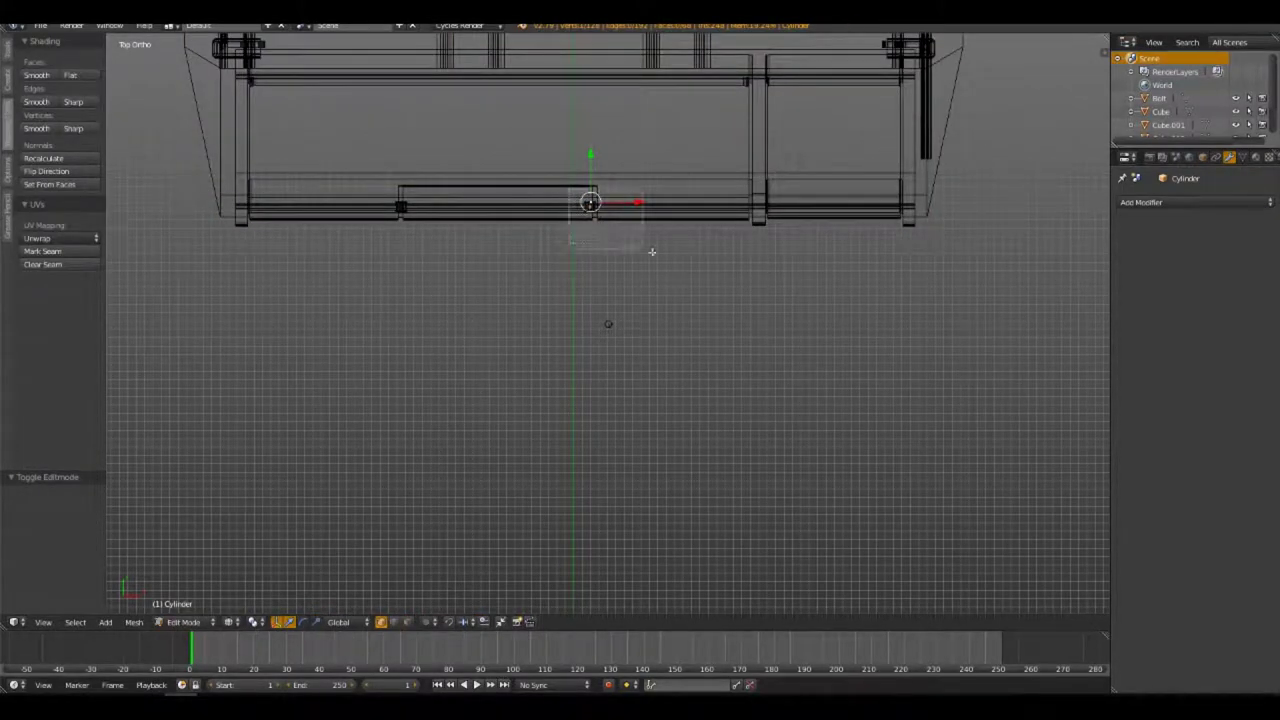
{"action": "key", "text": "g"}
{"action": "key", "text": "x"}
{"action": "left_click", "coordinate": [543, 199]}
{"action": "key", "text": "a"}
{"action": "key", "text": "b"}
{"action": "left_click_drag", "start_coordinate": [349, 183], "coordinate": [652, 250]}
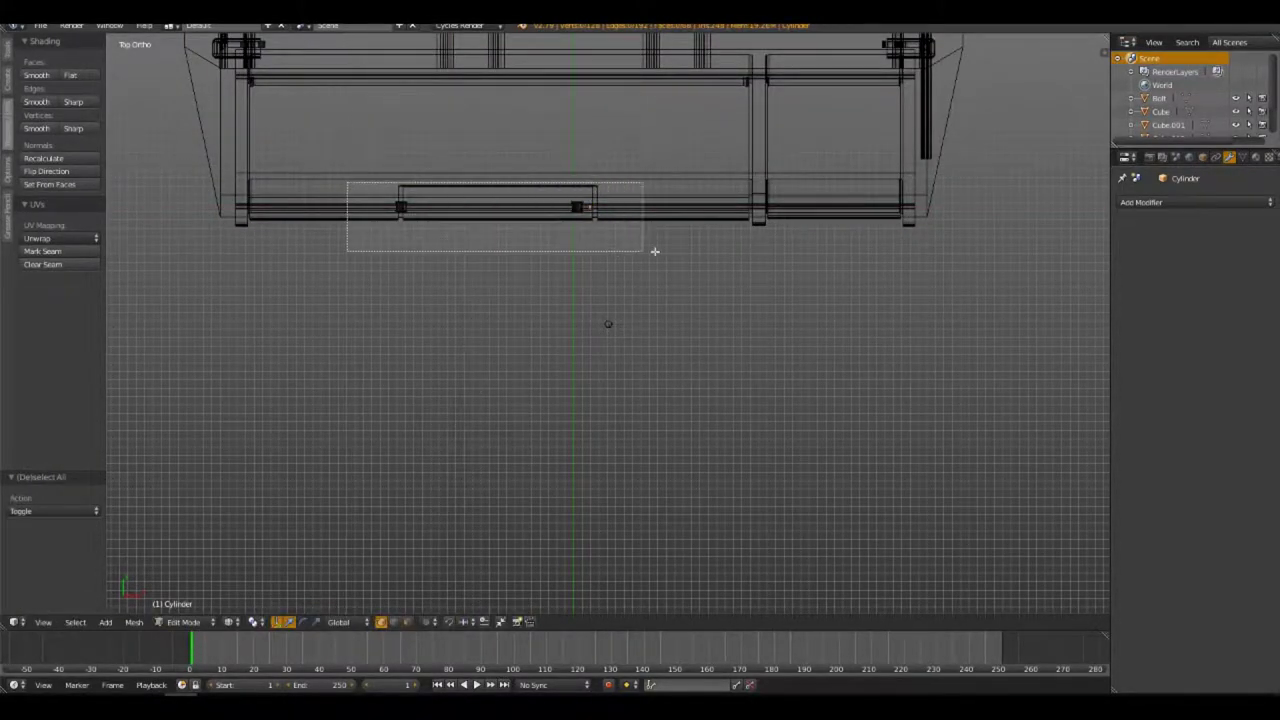
{"action": "key", "text": "g"}
{"action": "key", "text": "Escape"}
{"action": "key", "text": "a"}
Move the right vertex along X, then shift both cylinder vertices 0.111 sideways
{"action": "right_click", "coordinate": [590, 190]}
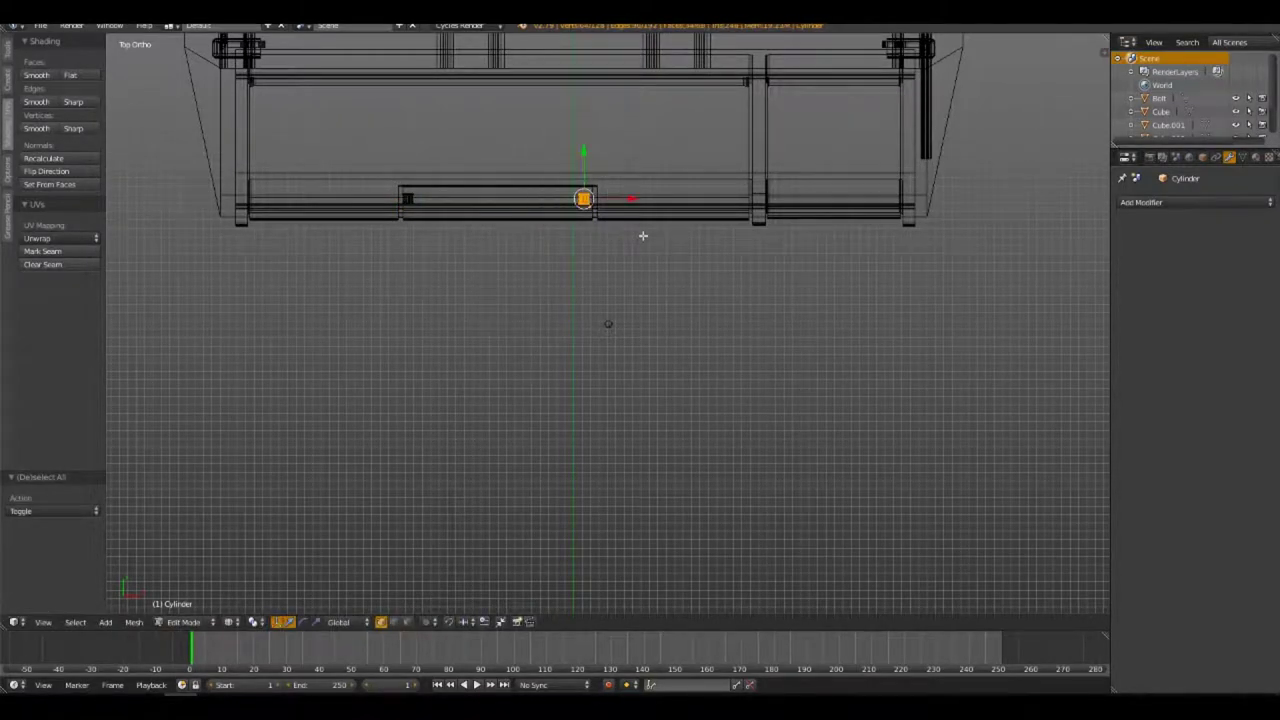
{"action": "key", "text": "g"}
{"action": "key", "text": "x"}
{"action": "left_click", "coordinate": [629, 236]}
{"action": "key", "text": "a"}
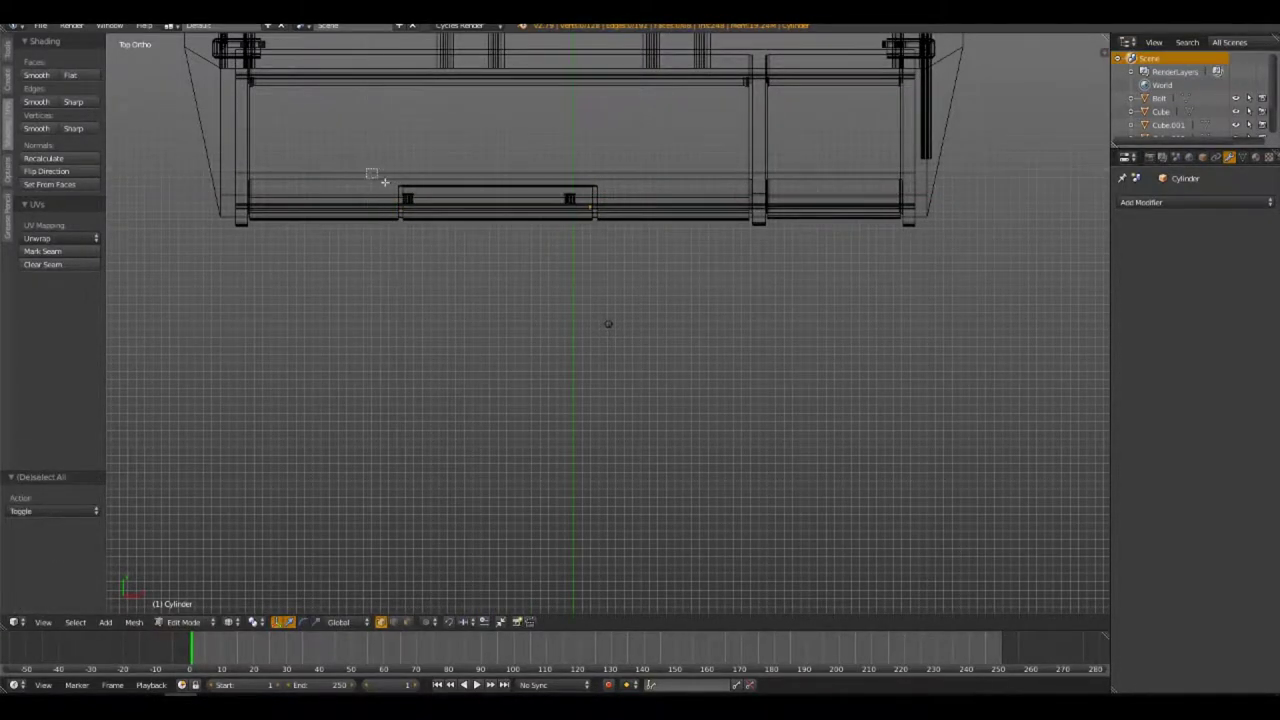
{"action": "key", "text": "b"}
{"action": "left_click_drag", "start_coordinate": [374, 177], "coordinate": [643, 249]}
{"action": "key", "text": "g"}
{"action": "key", "text": "x"}
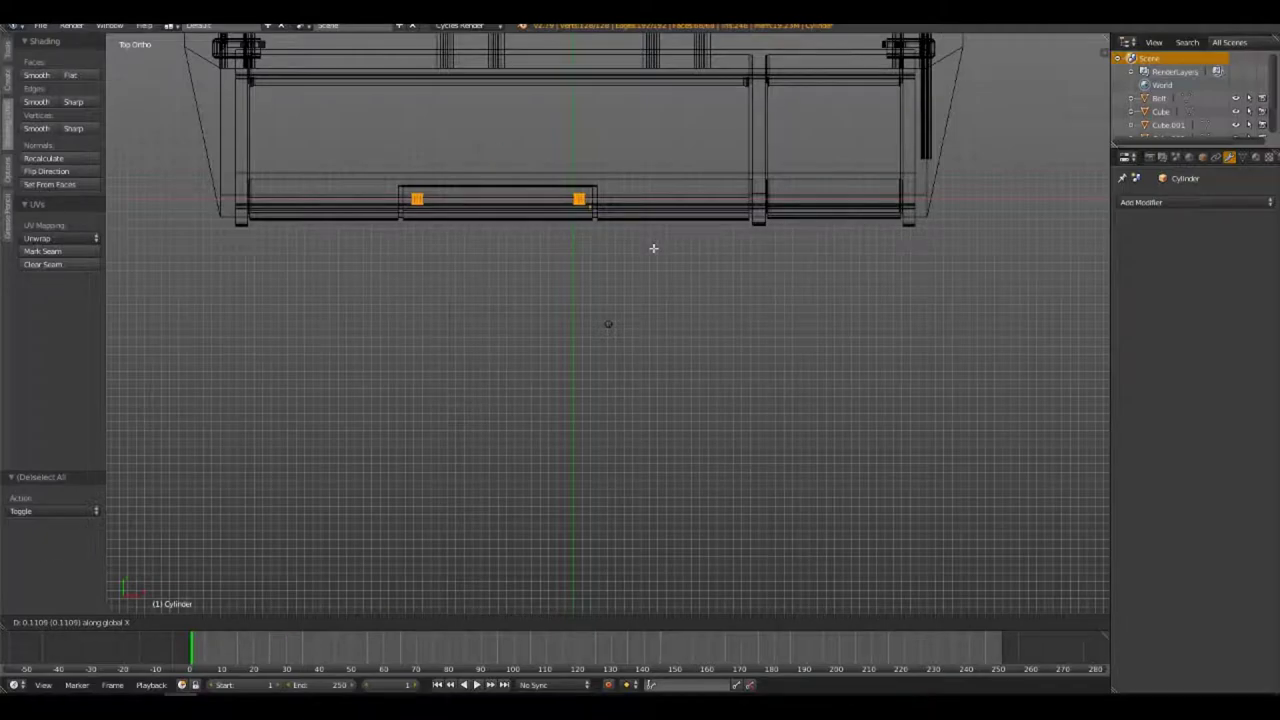
{"action": "left_click", "coordinate": [653, 248]}
Raise both cylinder vertices 2.068 along Z up to the panel in right view
{"action": "key", "text": "KP_3"}
{"action": "key", "text": "g"}
{"action": "key", "text": "z"}
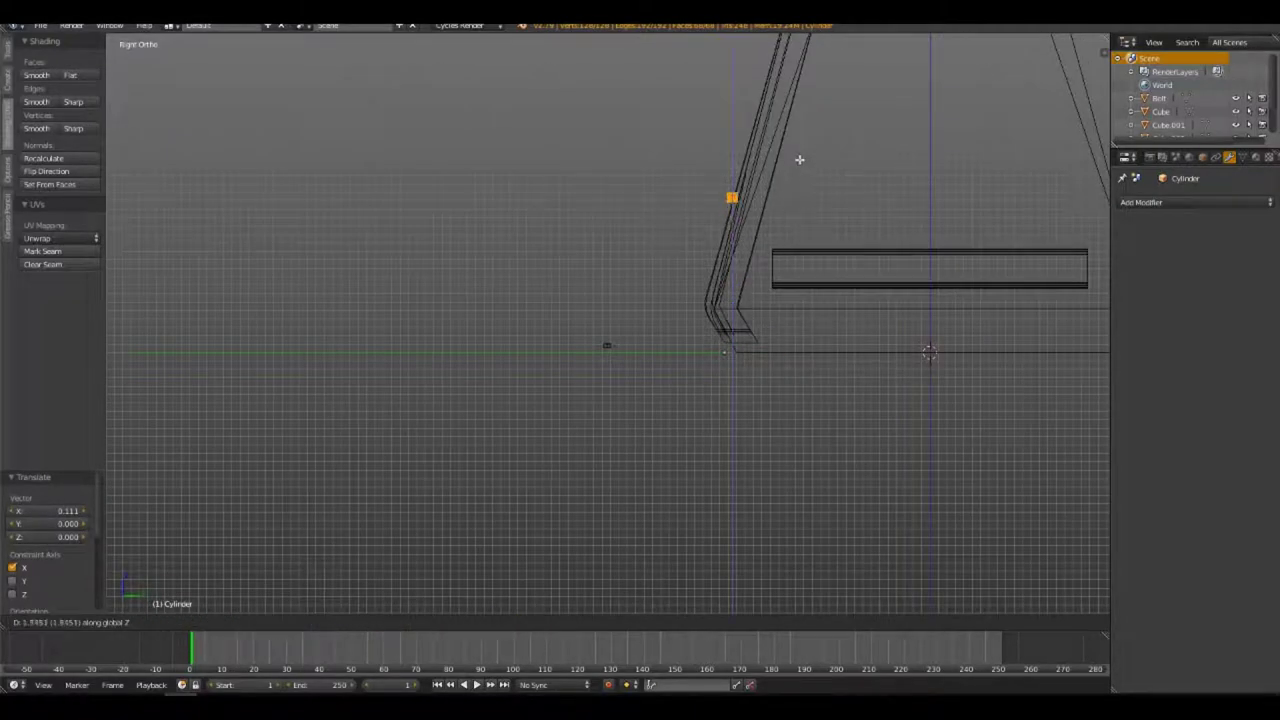
{"action": "left_click", "coordinate": [825, 135]}
{"action": "middle_click_drag", "start_coordinate": [832, 129], "coordinate": [734, 377], "text": "shift"}
{"action": "scroll", "coordinate": [710, 405], "scroll_direction": "up", "scroll_amount": 2}
{"action": "scroll", "coordinate": [706, 411], "scroll_direction": "up", "scroll_amount": 2}
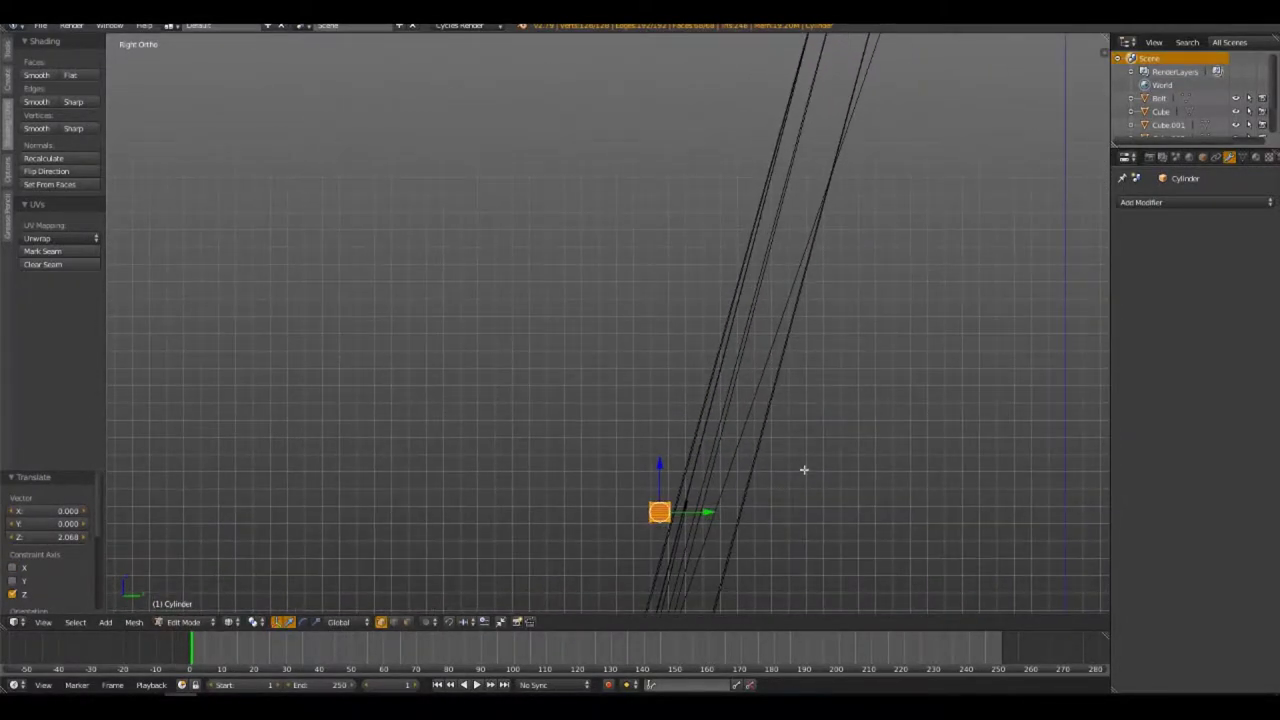
{"action": "middle_click_drag", "start_coordinate": [804, 469], "coordinate": [794, 249], "text": "shift"}
{"action": "scroll", "coordinate": [872, 333], "scroll_direction": "up", "scroll_amount": 2}
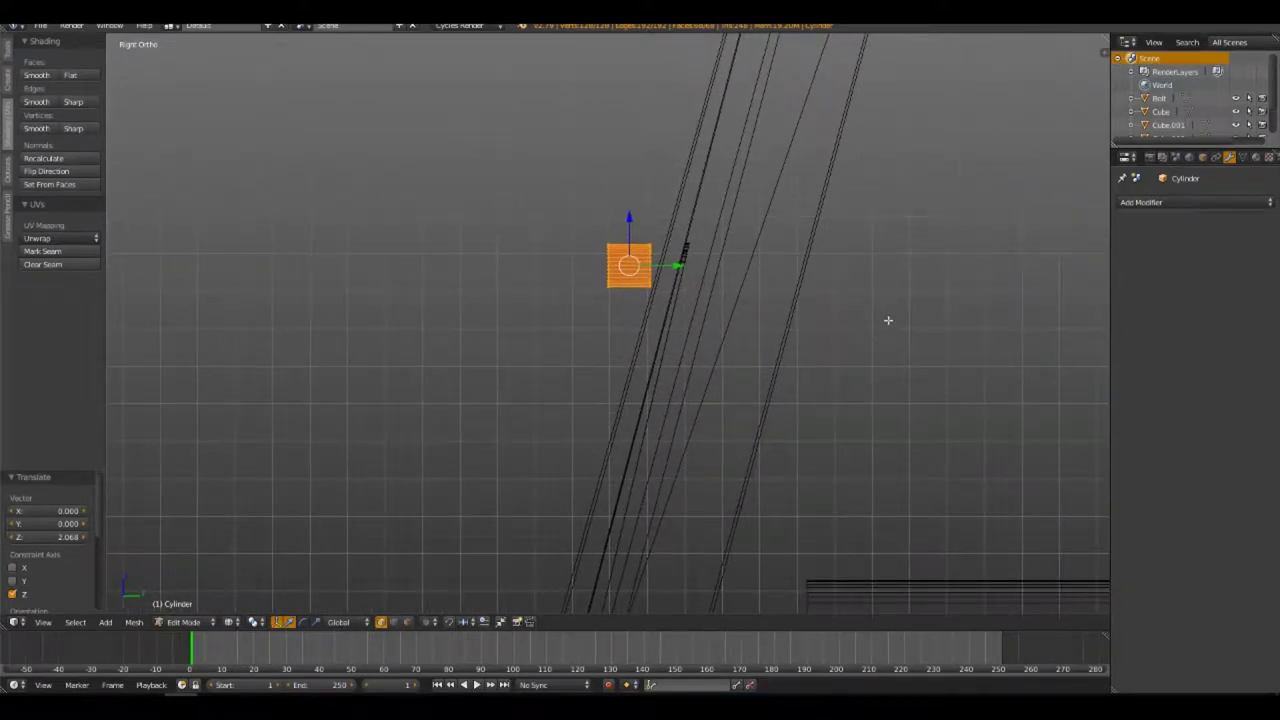
Tilt the cutters 14.8°, lower them in front view, and exit Edit Mode
{"action": "key", "text": "r"}
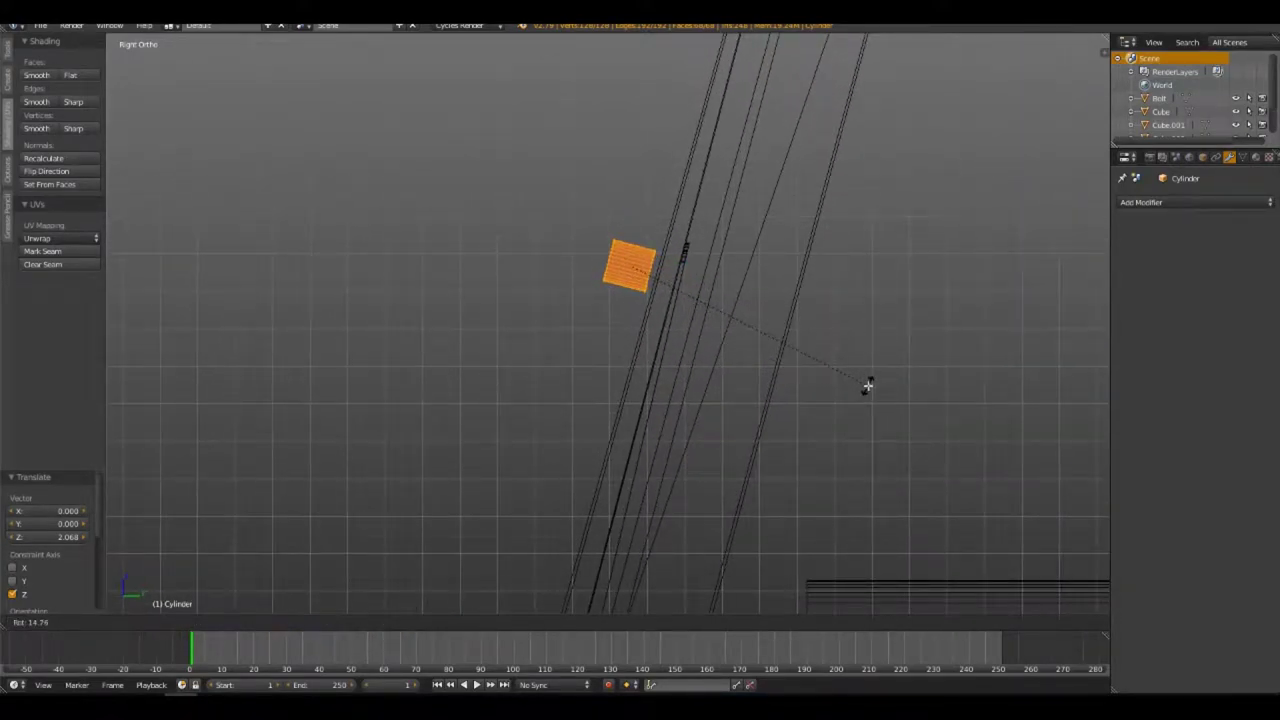
{"action": "left_click", "coordinate": [867, 387]}
{"action": "key", "text": "KP_1"}
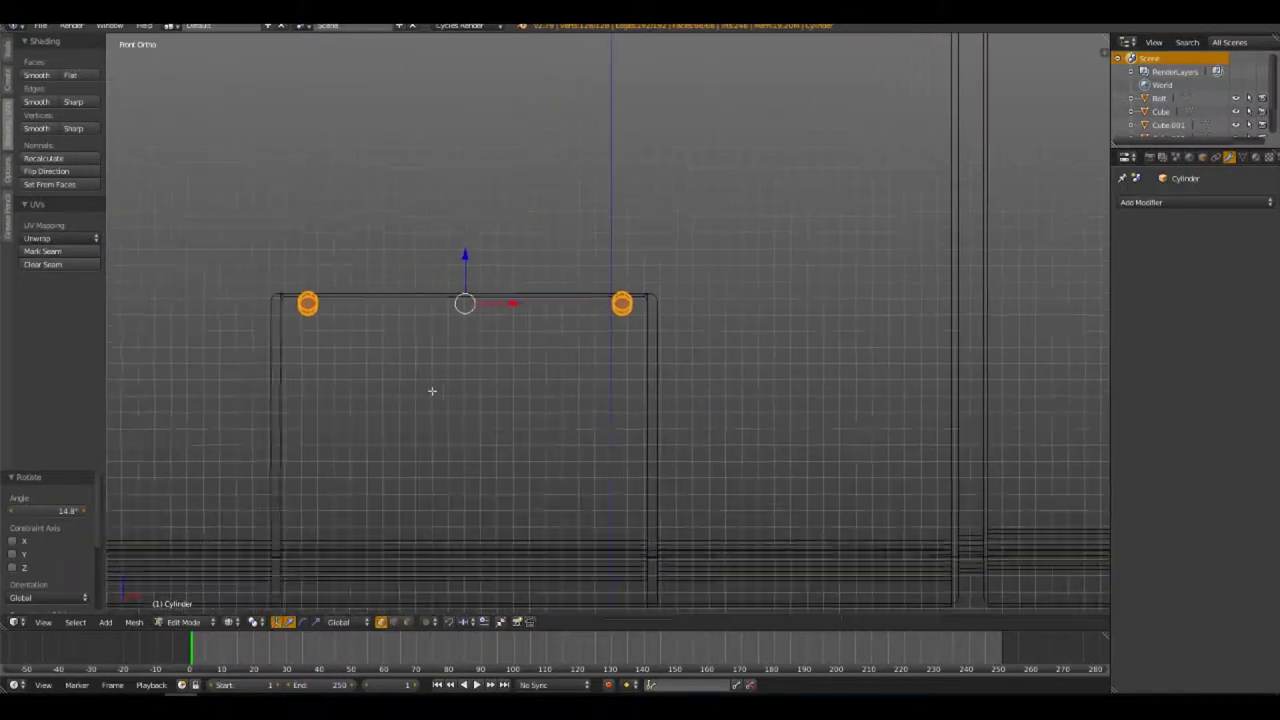
{"action": "key", "text": "g"}
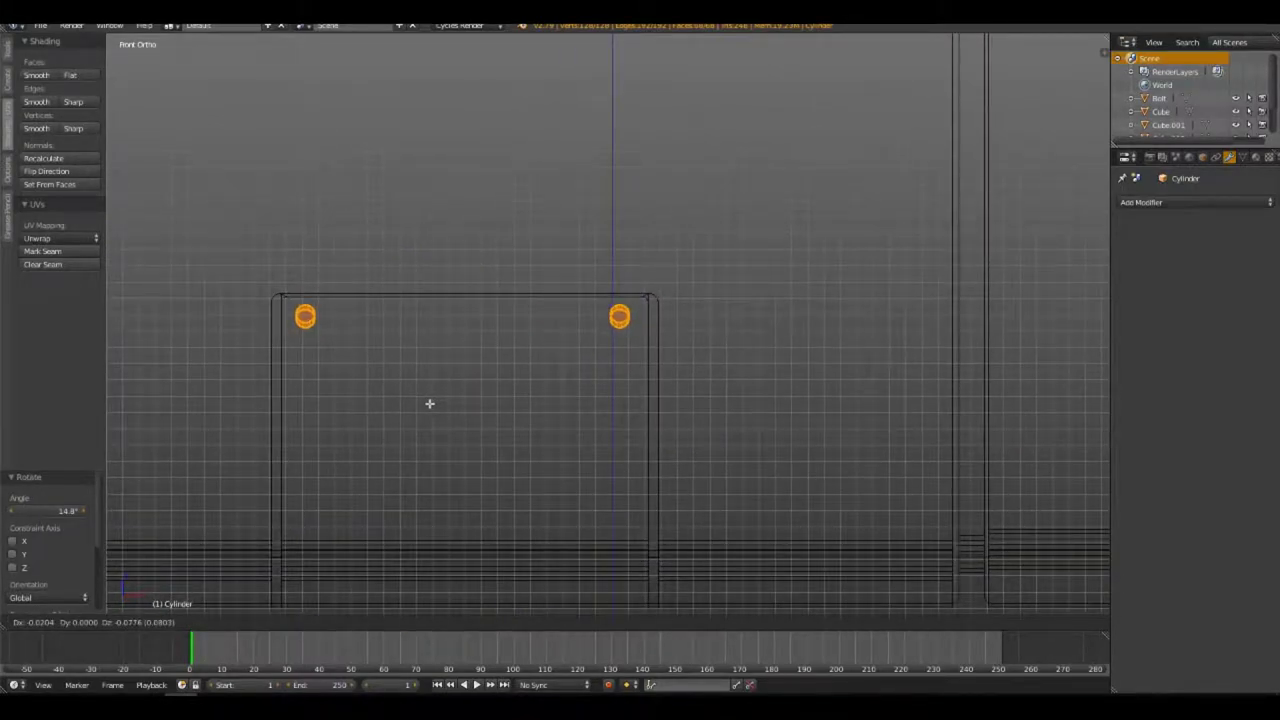
{"action": "left_click", "coordinate": [429, 403]}
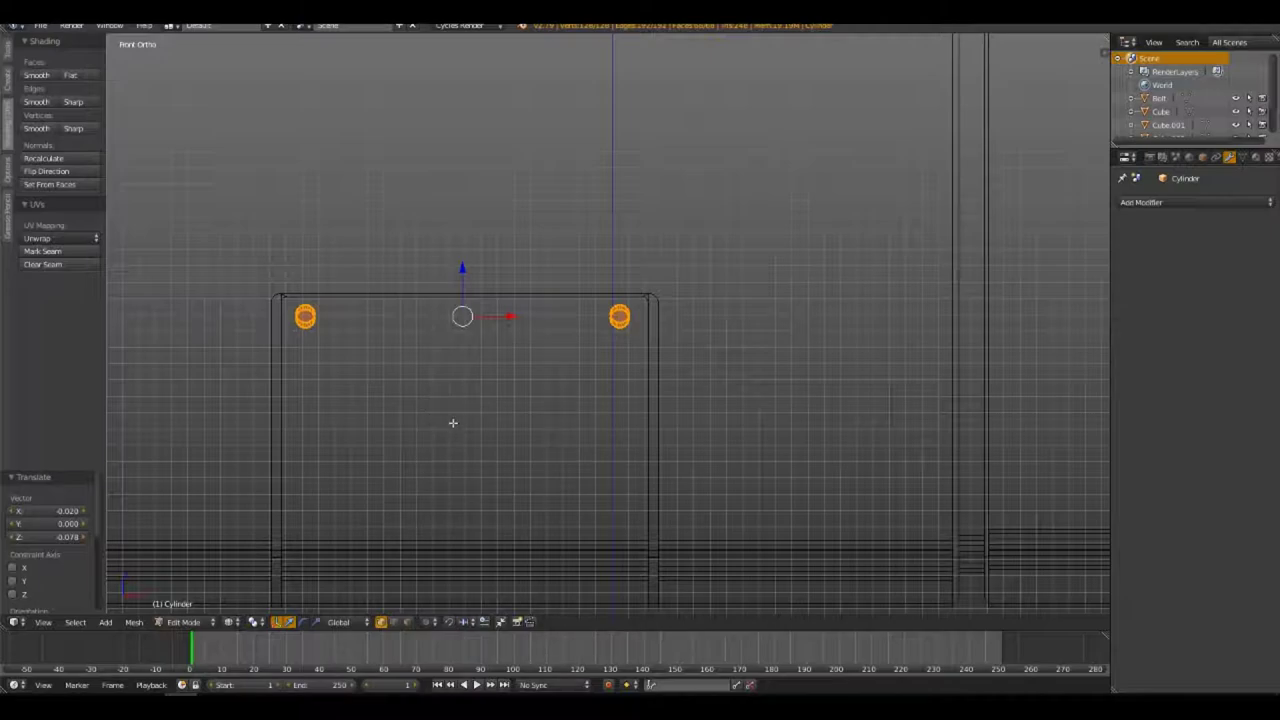
{"action": "scroll", "coordinate": [580, 346], "scroll_direction": "down", "scroll_amount": 4}
{"action": "scroll", "coordinate": [600, 300], "scroll_direction": "up", "scroll_amount": 3}
{"action": "scroll", "coordinate": [630, 245], "scroll_direction": "up", "scroll_amount": 3}
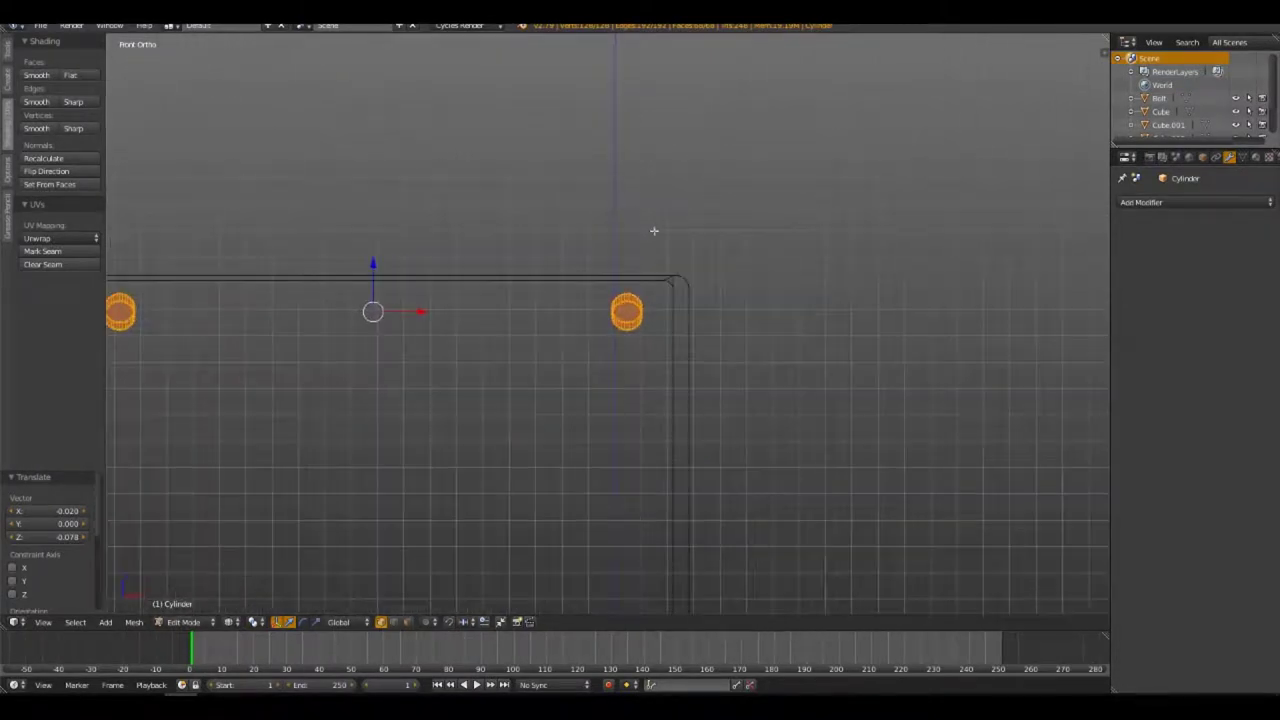
{"action": "mouse_move", "coordinate": [654, 229]}
{"action": "middle_mouse_down"}
{"action": "mouse_move", "coordinate": [671, 300]}
{"action": "mouse_move", "coordinate": [643, 320]}
{"action": "middle_mouse_up"}
{"action": "key", "text": "Tab"}
Subtract the cylinder cutters from the panel frame with Bool Tool
{"action": "right_click", "coordinate": [643, 320]}
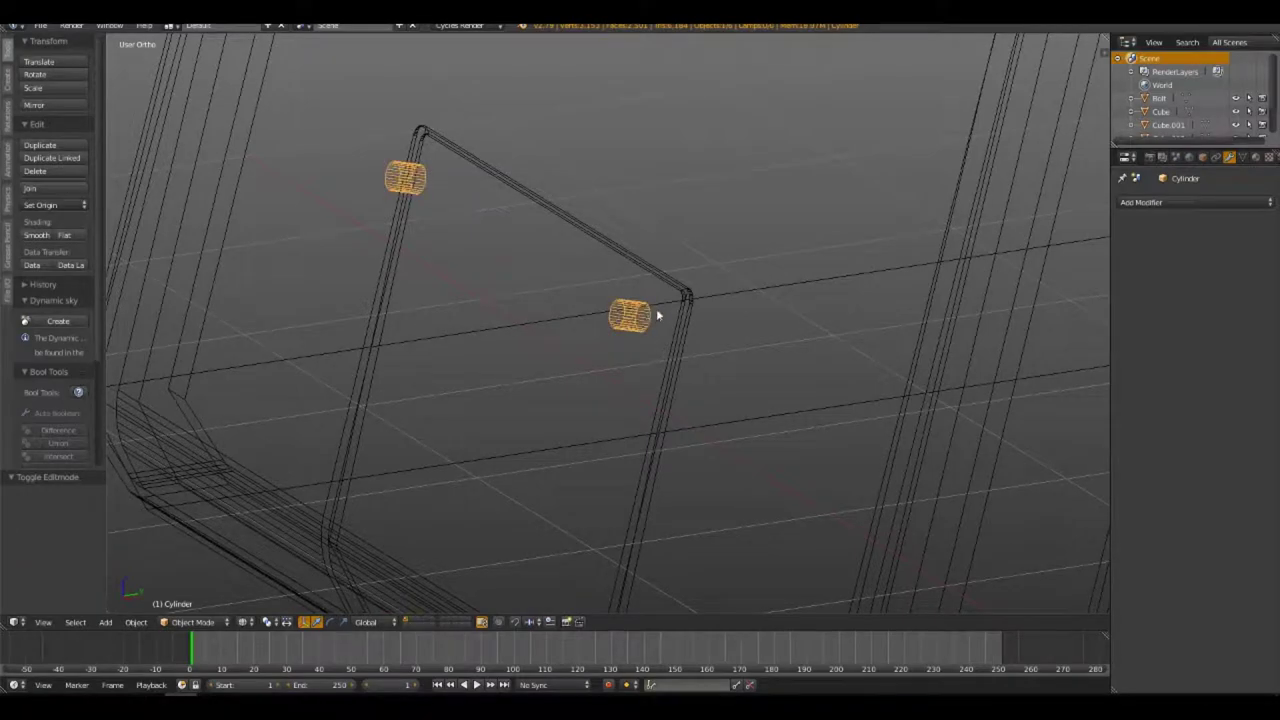
{"action": "right_click", "coordinate": [675, 298], "text": "shift"}
{"action": "key", "text": "ctrl+shift+b"}
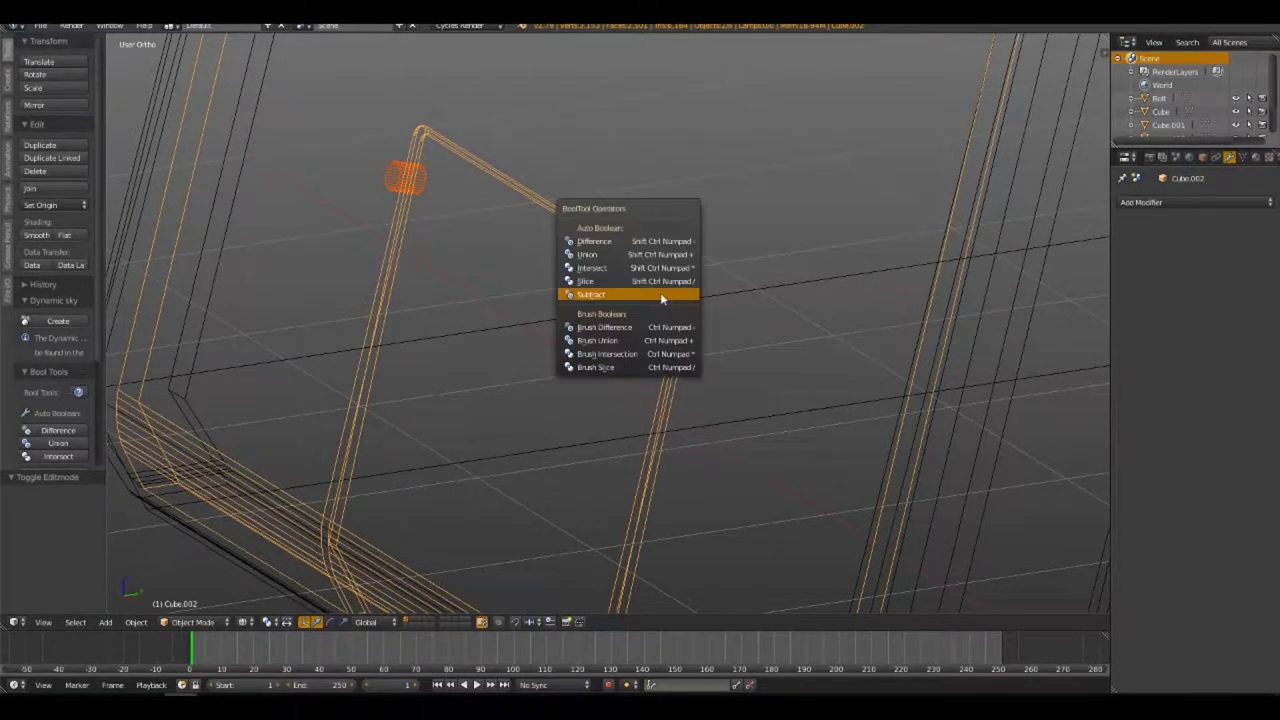
{"action": "left_click", "coordinate": [662, 292]}
Inspect a cylinder cutter against the panel from the right side in solid shading
{"action": "right_click", "coordinate": [628, 316]}
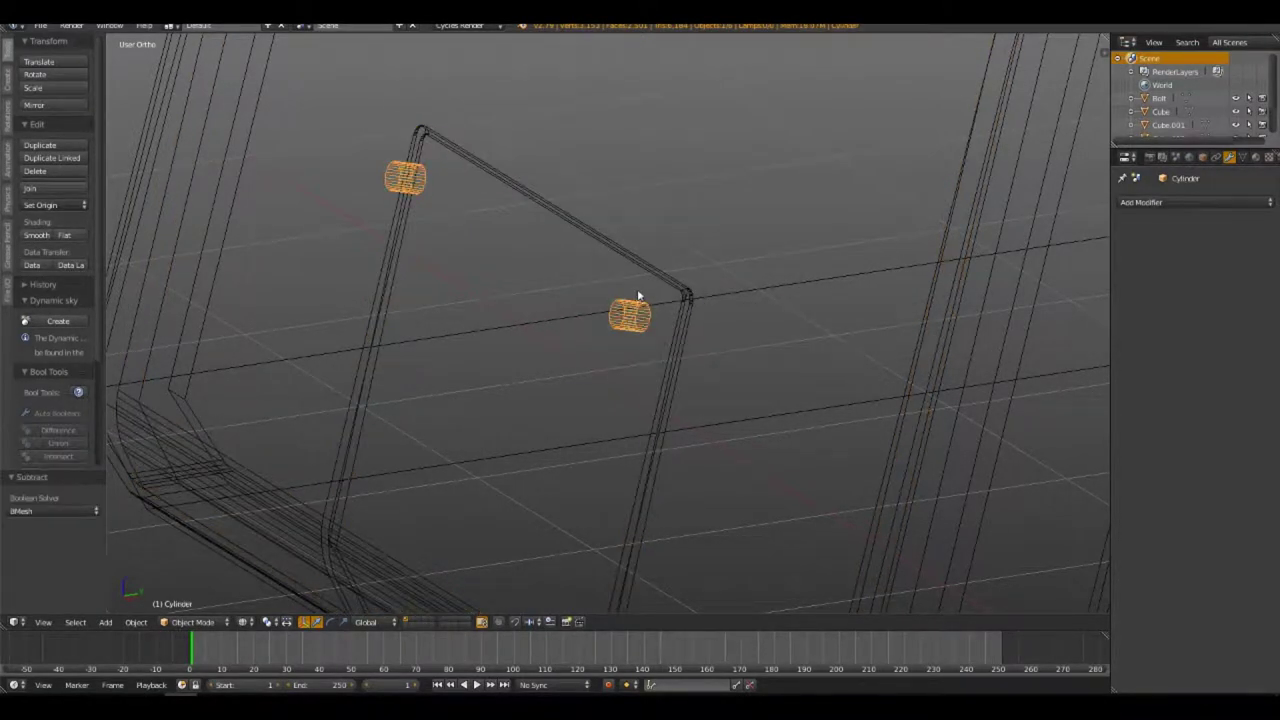
{"action": "key", "text": "g"}
{"action": "right_click", "coordinate": [545, 312]}
{"action": "mouse_move", "coordinate": [711, 296]}
{"action": "middle_mouse_down"}
{"action": "mouse_move", "coordinate": [678, 280]}
{"action": "mouse_move", "coordinate": [701, 289]}
{"action": "middle_mouse_up"}
{"action": "right_click", "coordinate": [692, 290], "text": "shift"}
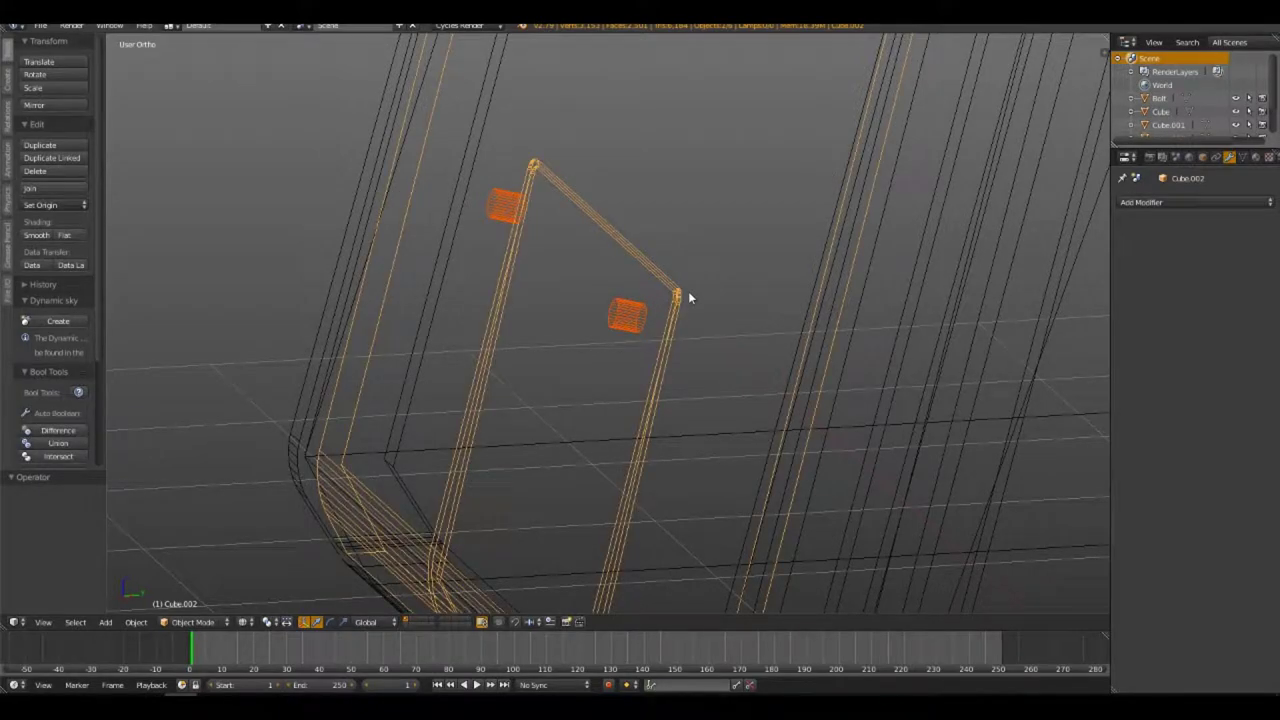
{"action": "key", "text": "a"}
{"action": "right_click", "coordinate": [630, 316]}
{"action": "key", "text": "KP_3"}
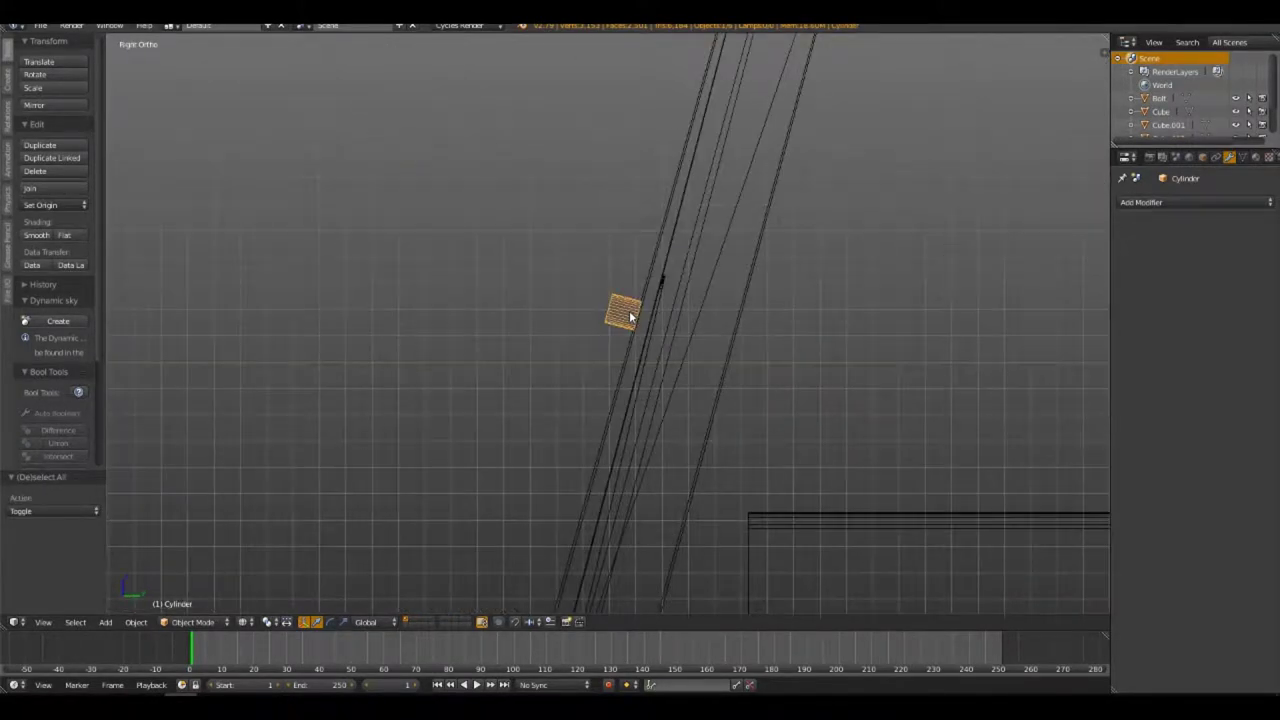
{"action": "key", "text": "z"}
{"action": "mouse_move", "coordinate": [632, 303]}
{"action": "middle_mouse_down"}
{"action": "mouse_move", "coordinate": [650, 310]}
{"action": "mouse_move", "coordinate": [633, 304]}
{"action": "mouse_move", "coordinate": [631, 316]}
{"action": "middle_mouse_up"}
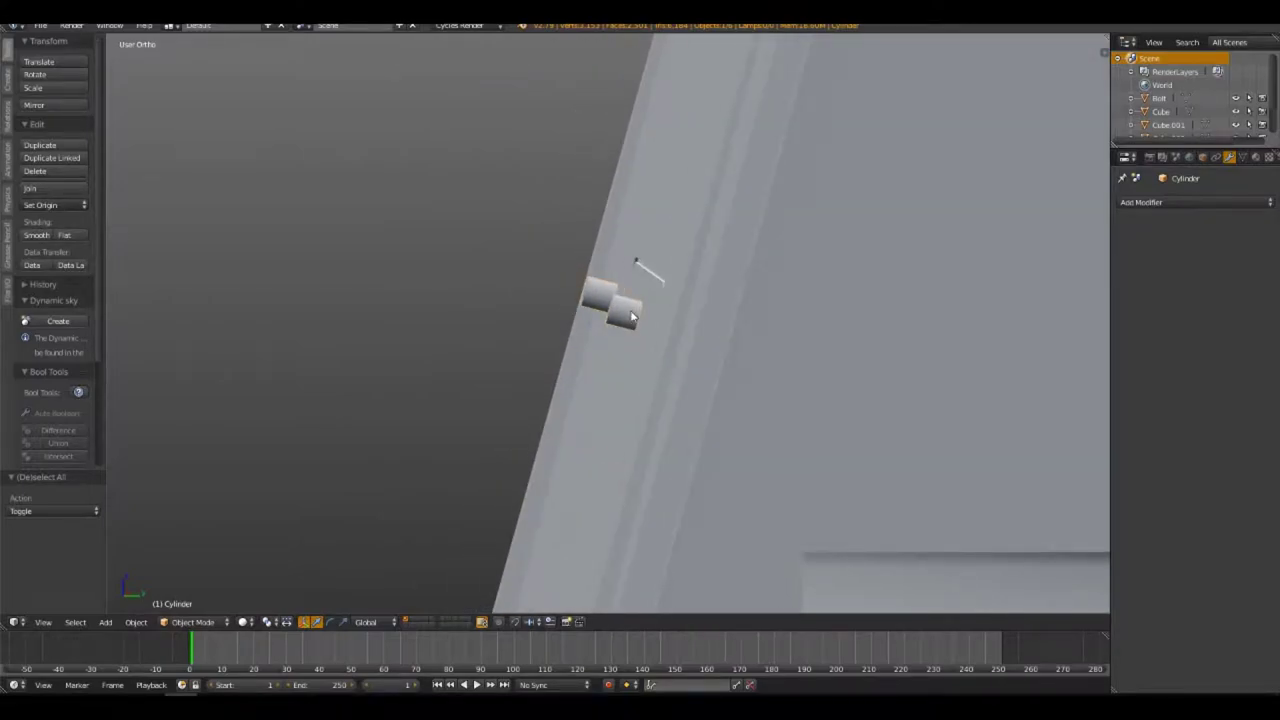
{"action": "key", "text": "KP_3"}
{"action": "key", "text": "z"}
Move the misplaced cylinder cutter into the panel surface
{"action": "right_click", "coordinate": [630, 316]}
{"action": "key", "text": "g"}
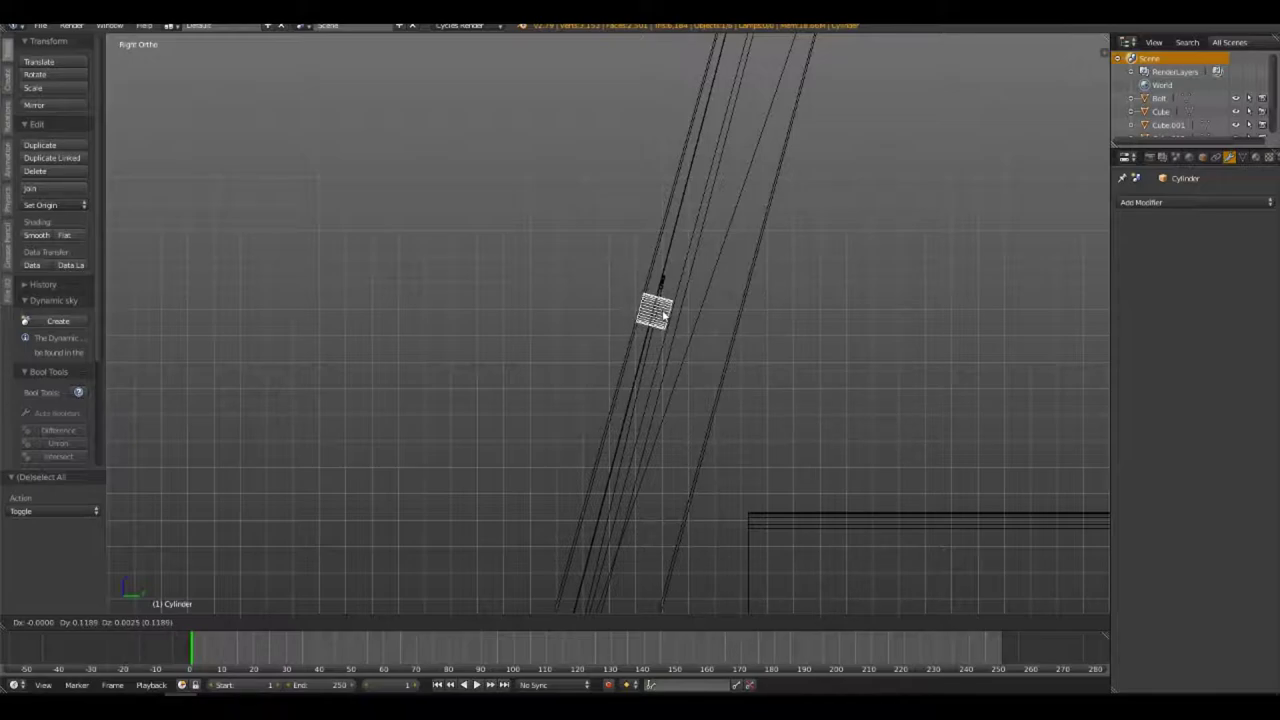
{"action": "left_click", "coordinate": [662, 314]}
{"action": "middle_click_drag", "start_coordinate": [610, 319], "coordinate": [658, 365]}
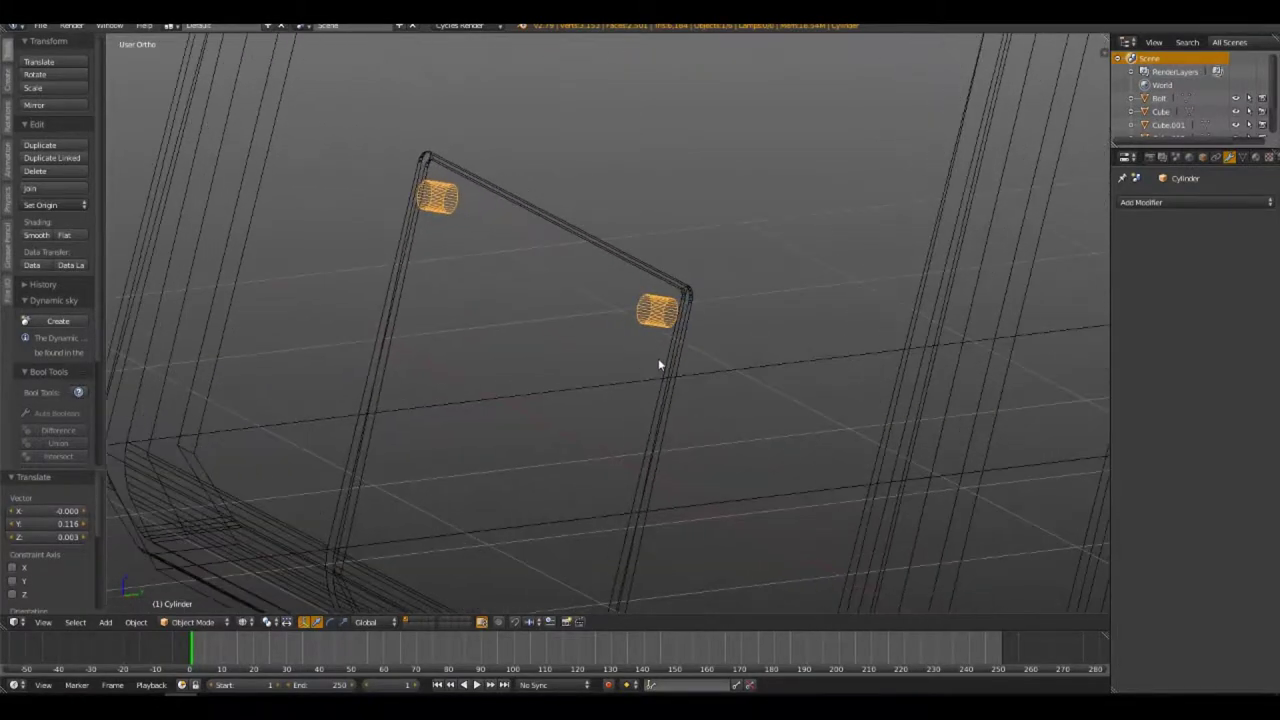
Subtract both cylinder cutters from the panel frame again with Bool Tool
{"action": "right_click", "coordinate": [625, 262]}
{"action": "key", "text": "ctrl+z"}
{"action": "right_click", "coordinate": [649, 256], "text": "shift"}
{"action": "key", "text": "ctrl+shift+b"}
{"action": "left_click", "coordinate": [649, 256]}
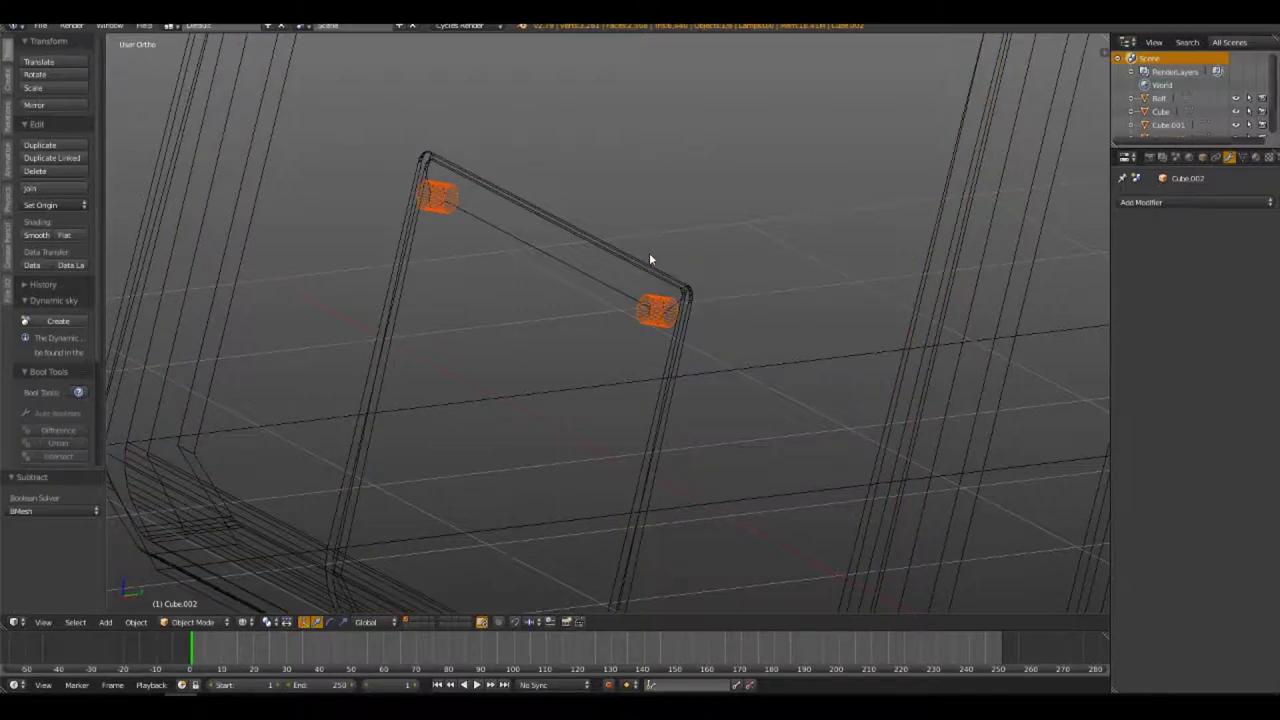
Duplicate the two cutters and move the copies along Y onto the side panel
{"action": "right_click", "coordinate": [656, 316]}
{"action": "key", "text": "shift+d"}
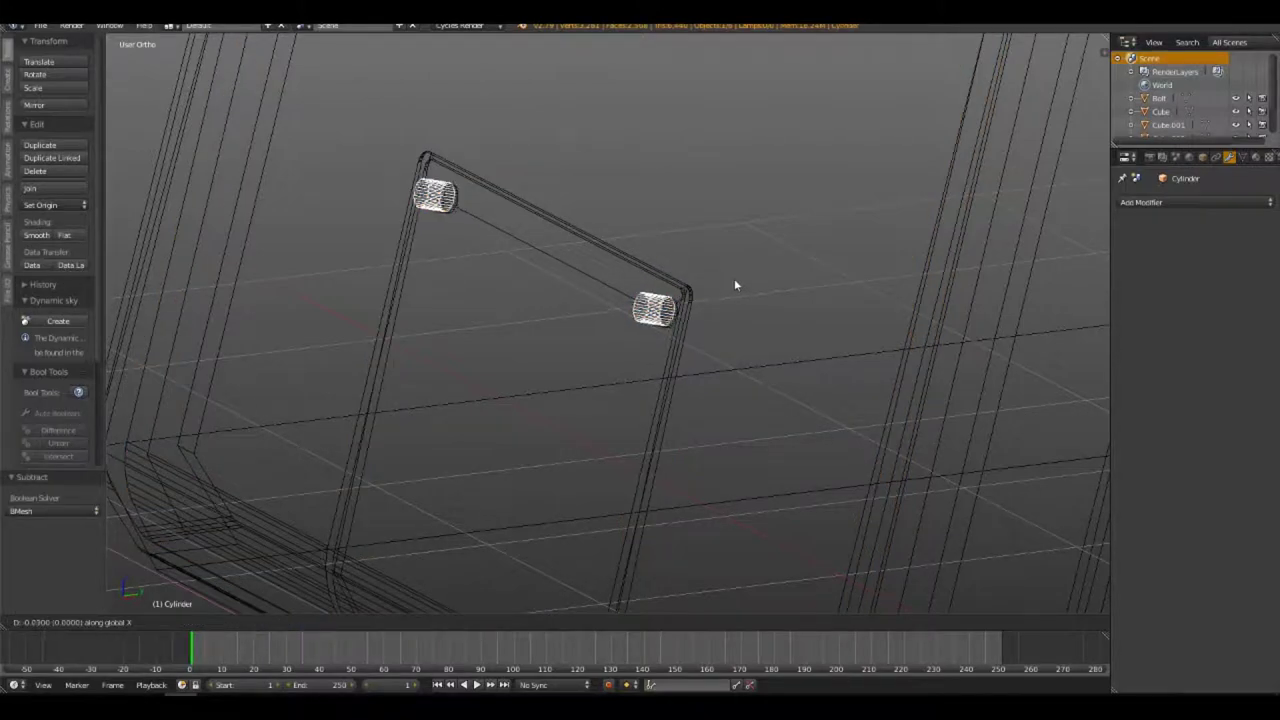
{"action": "key", "text": "Escape"}
{"action": "key", "text": "g"}
{"action": "key", "text": "y"}
{"action": "left_click", "coordinate": [625, 335]}
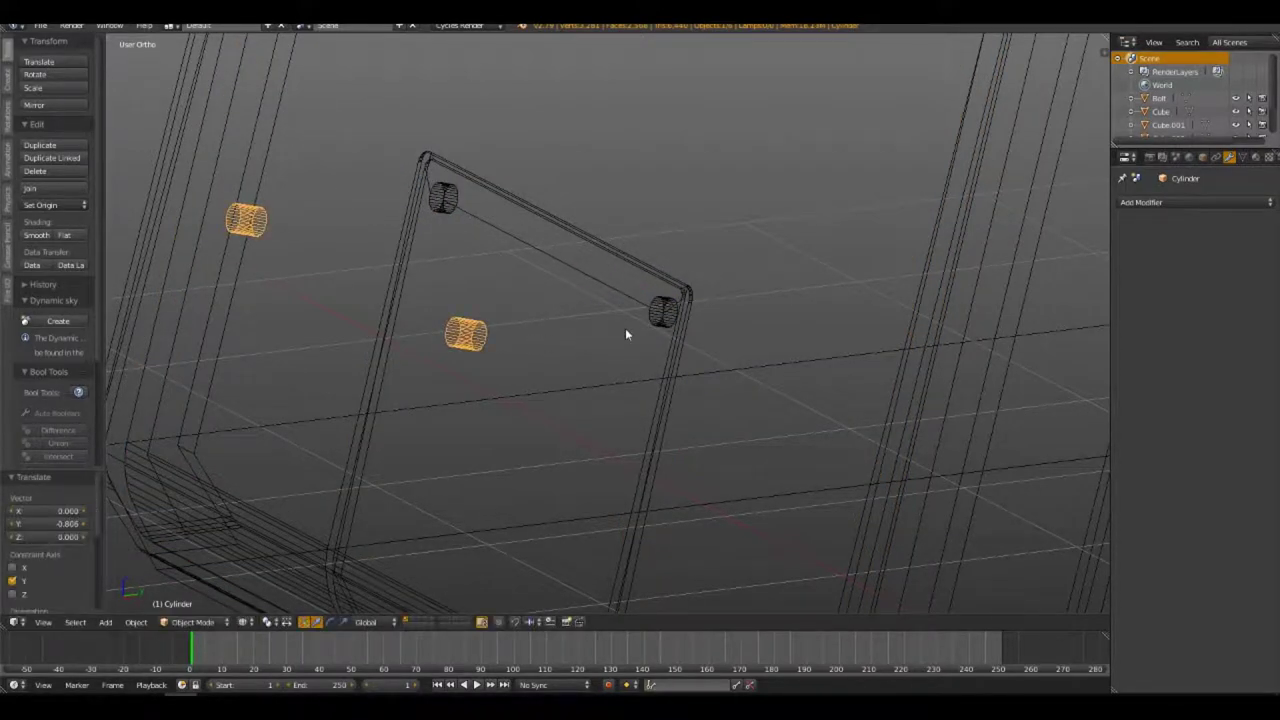
Check the cut holes in the panel frame with solid shading from the right side
{"action": "right_click", "coordinate": [618, 248]}
{"action": "key", "text": "Tab"}
{"action": "mouse_move", "coordinate": [618, 248]}
{"action": "middle_mouse_down"}
{"action": "mouse_move", "coordinate": [830, 310]}
{"action": "mouse_move", "coordinate": [877, 240]}
{"action": "mouse_move", "coordinate": [577, 306]}
{"action": "mouse_move", "coordinate": [486, 417]}
{"action": "mouse_move", "coordinate": [694, 285]}
{"action": "mouse_move", "coordinate": [734, 306]}
{"action": "mouse_move", "coordinate": [594, 507]}
{"action": "middle_mouse_up"}
{"action": "key", "text": "Tab"}
{"action": "key", "text": "a"}
{"action": "key", "text": "z"}
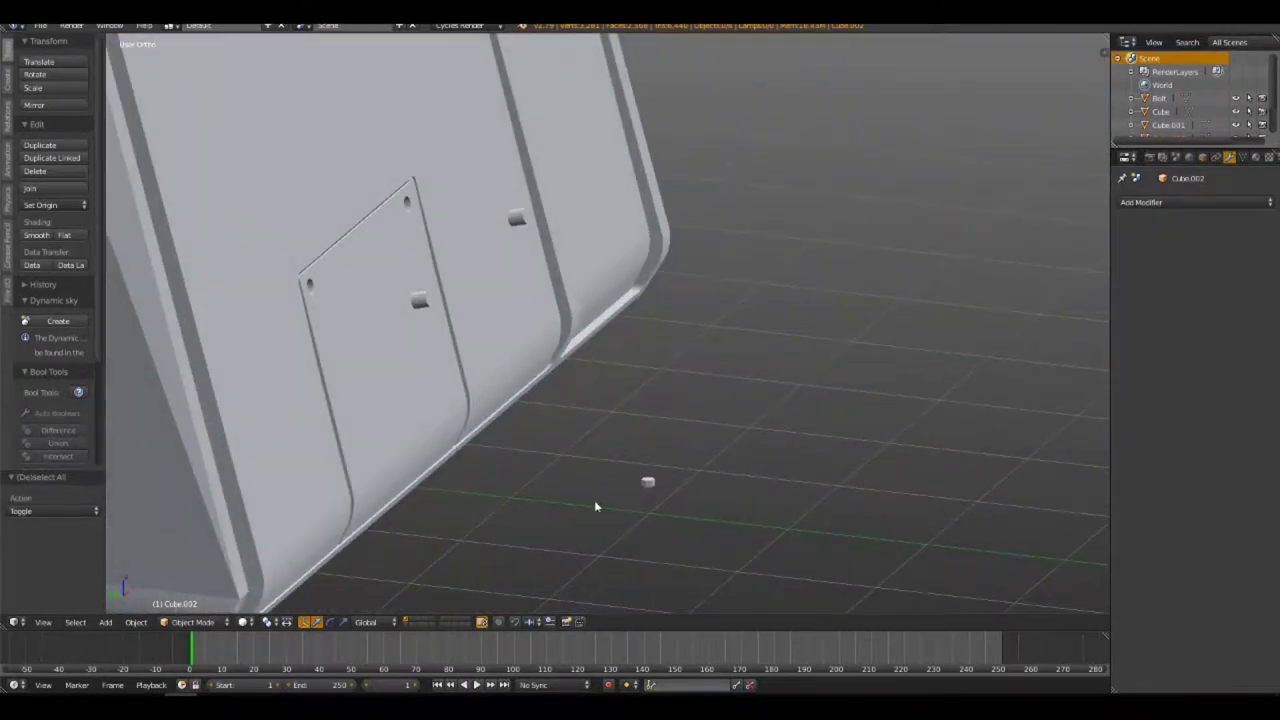
{"action": "key", "text": "KP_3"}
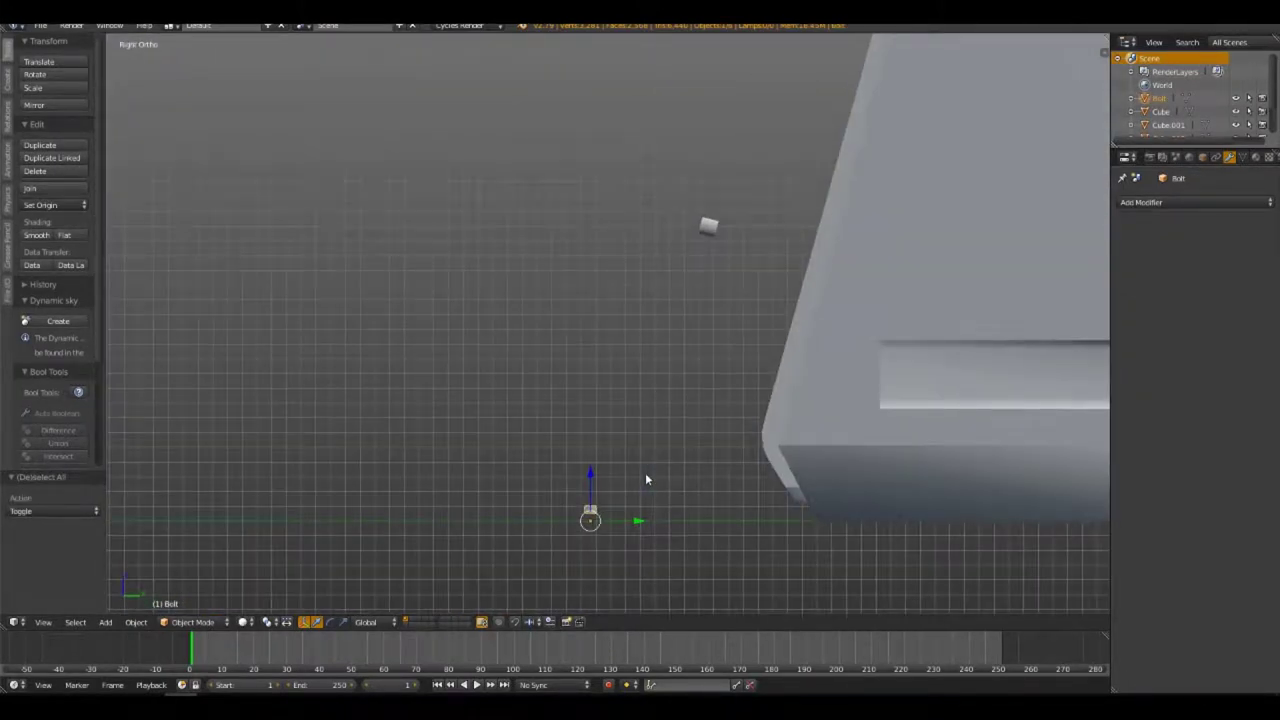
In wireframe, rotate the hex bolt 45° about the X axis
{"action": "key", "text": "z"}
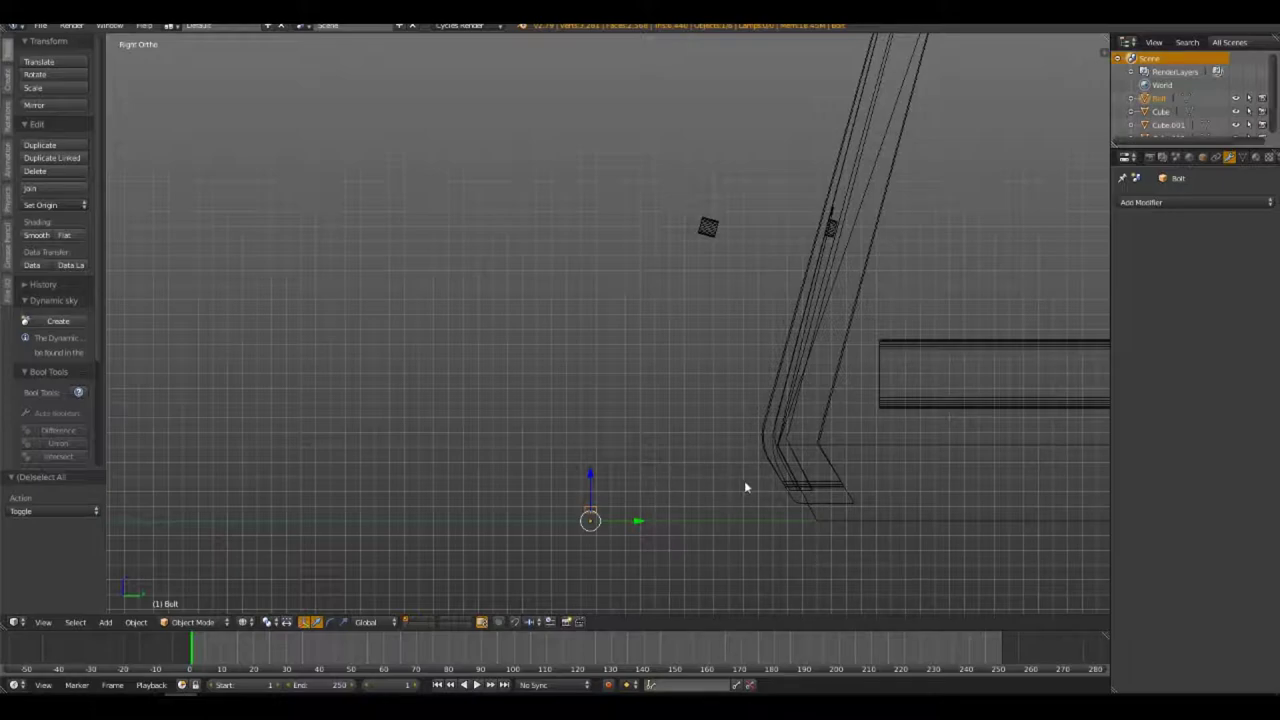
{"action": "key", "text": "r"}
{"action": "key", "text": "x"}
{"action": "key", "text": "4"}
{"action": "key", "text": "5"}
{"action": "key", "text": "Return"}
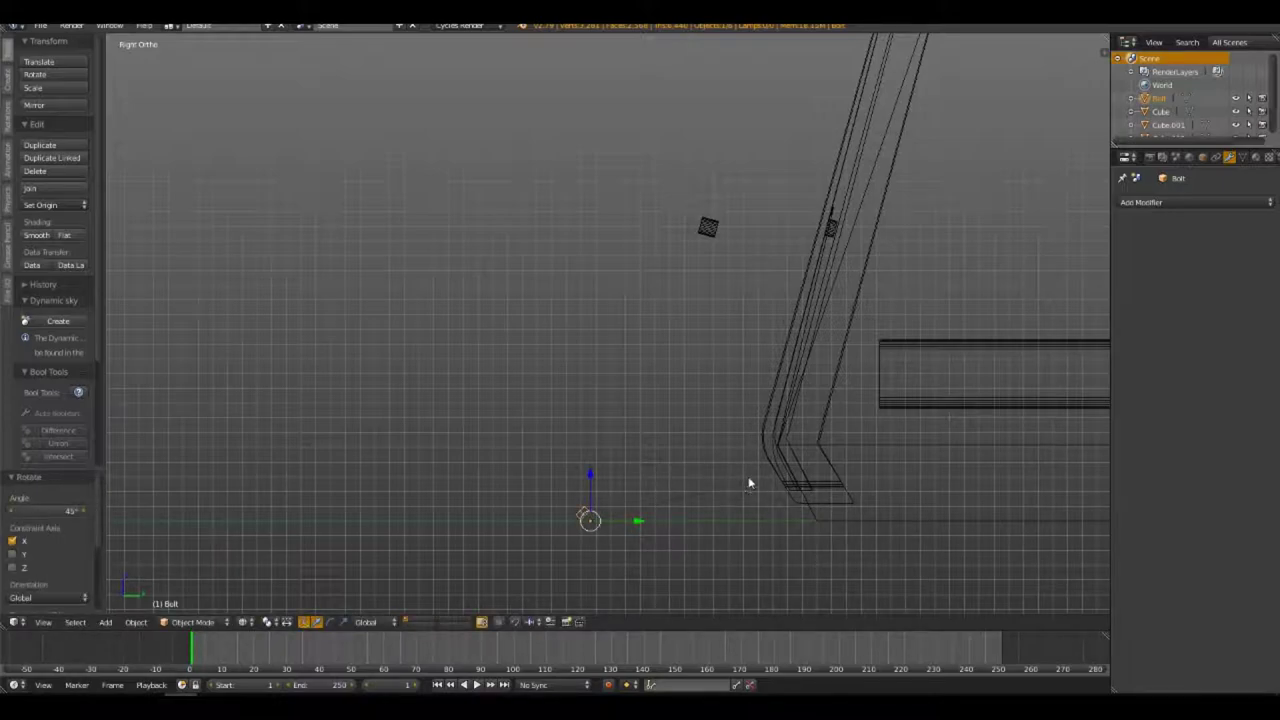
Tilt the bolt further to match the sloped panel, then zoom toward the holes
{"action": "scroll", "coordinate": [748, 483], "scroll_direction": "up", "scroll_amount": 3}
{"action": "key", "text": "r"}
{"action": "left_click", "coordinate": [603, 374]}
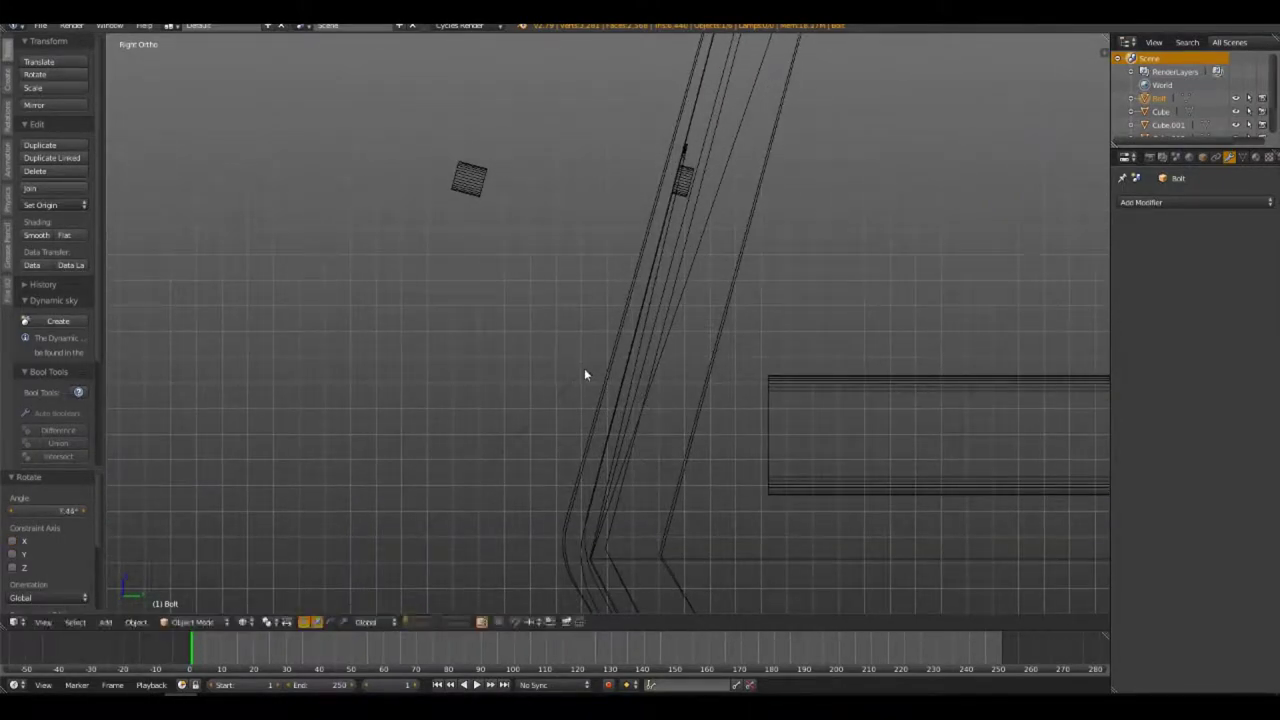
{"action": "key", "text": "r"}
{"action": "left_click", "coordinate": [830, 145]}
{"action": "key", "text": "r"}
{"action": "left_click", "coordinate": [736, 120]}
{"action": "middle_click_drag", "start_coordinate": [736, 120], "coordinate": [578, 461], "text": "shift"}
{"action": "scroll", "coordinate": [546, 336], "scroll_direction": "up", "scroll_amount": 3}
{"action": "middle_click_drag", "start_coordinate": [546, 336], "coordinate": [530, 320], "text": "shift"}
Move the bolt beside the hole, set its tilt to -1.55°, and settle it into the panel
{"action": "key", "text": "g"}
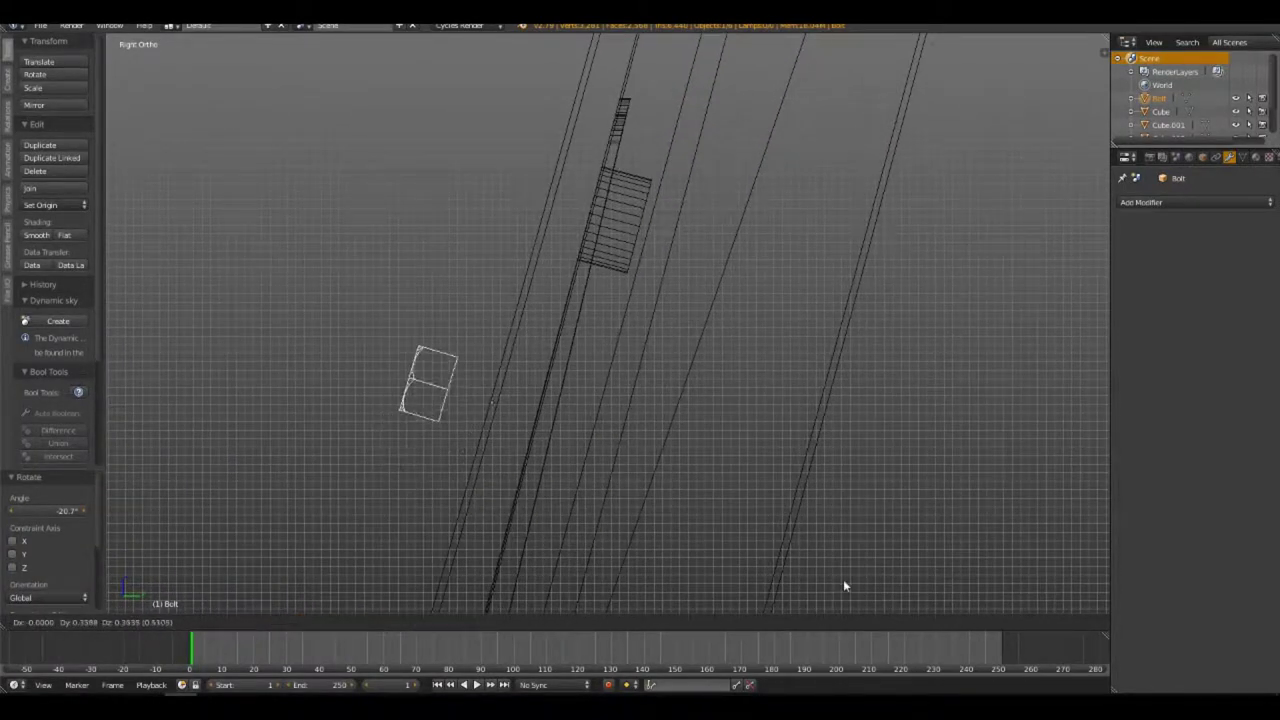
{"action": "left_click", "coordinate": [1032, 428]}
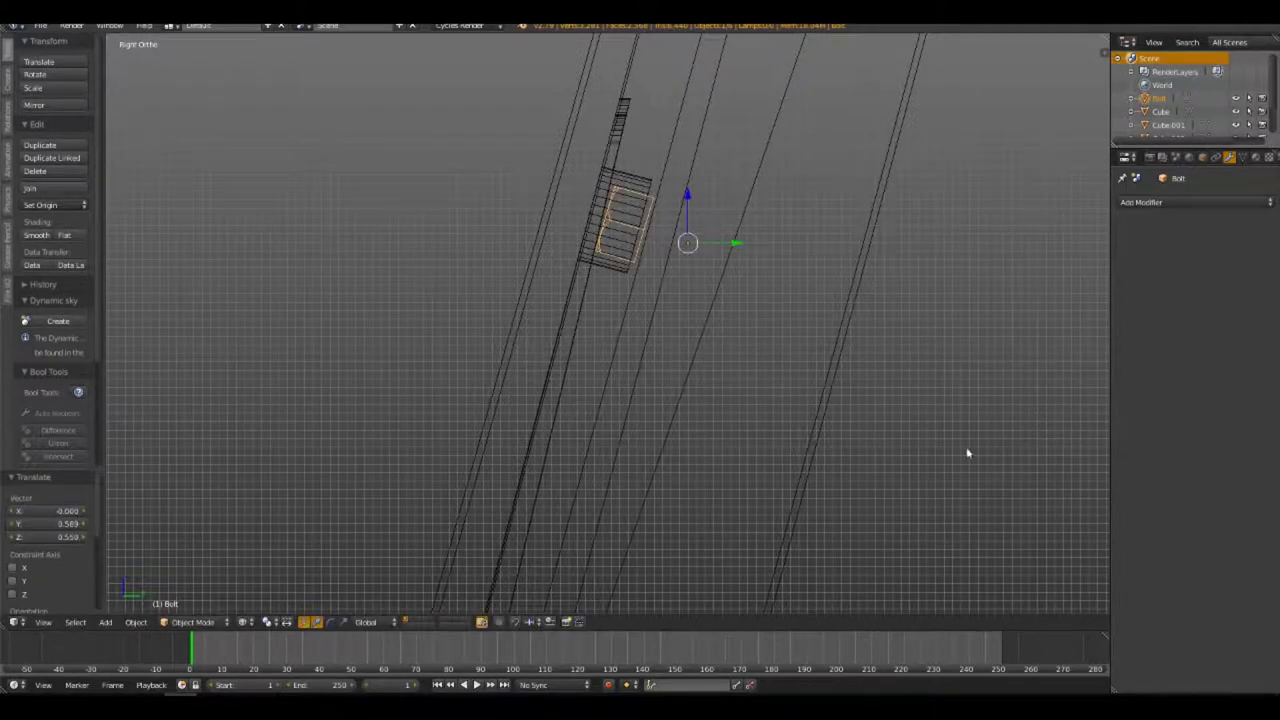
{"action": "key", "text": "r"}
{"action": "left_click", "coordinate": [855, 423]}
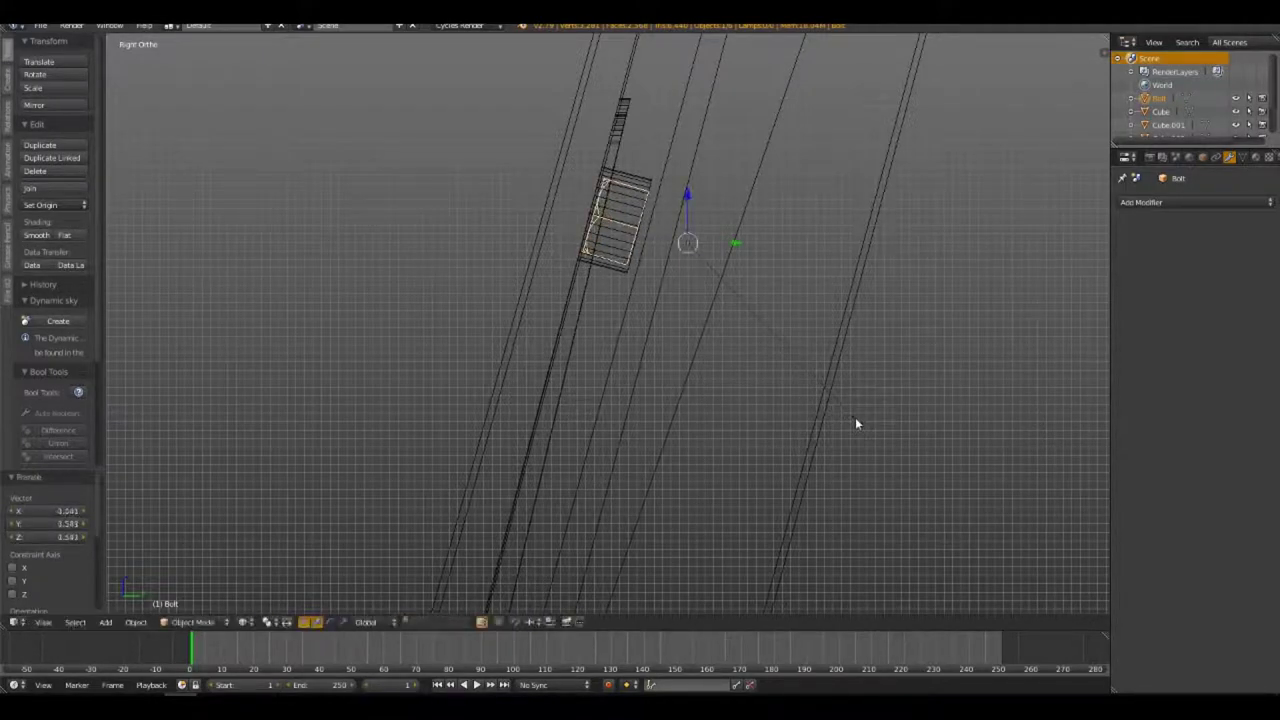
{"action": "key", "text": "ctrl+z"}
{"action": "key", "text": "r"}
{"action": "left_click", "coordinate": [866, 414]}
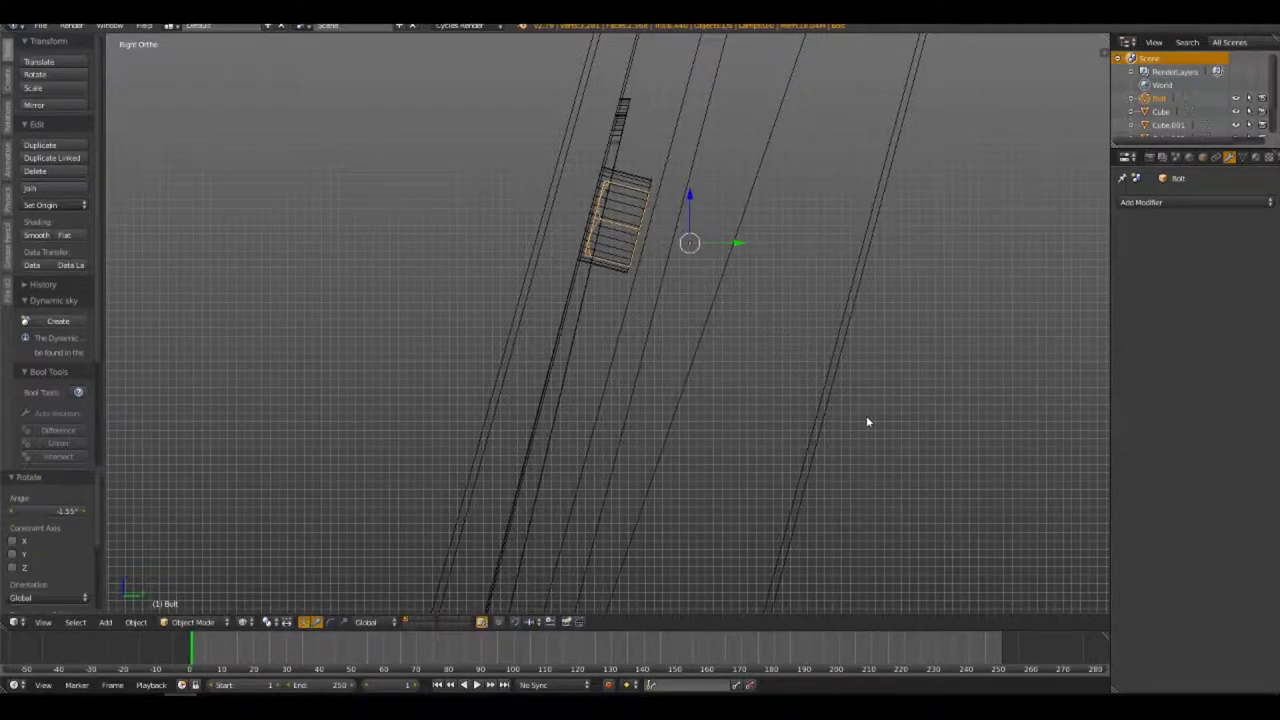
{"action": "key", "text": "g"}
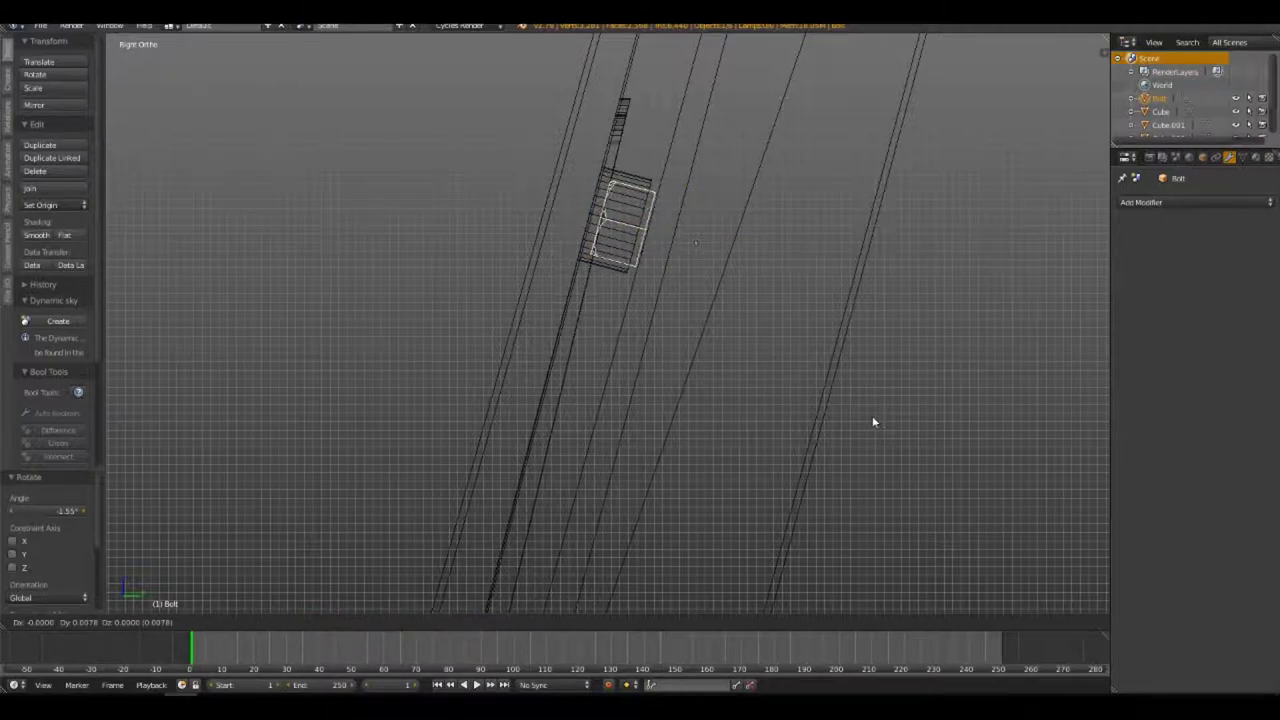
{"action": "left_click", "coordinate": [873, 421]}
{"action": "key", "text": "KP_1"}
Slide the hex bolt along X to centre it over the right hole
{"action": "scroll", "coordinate": [827, 383], "scroll_direction": "down", "scroll_amount": 3}
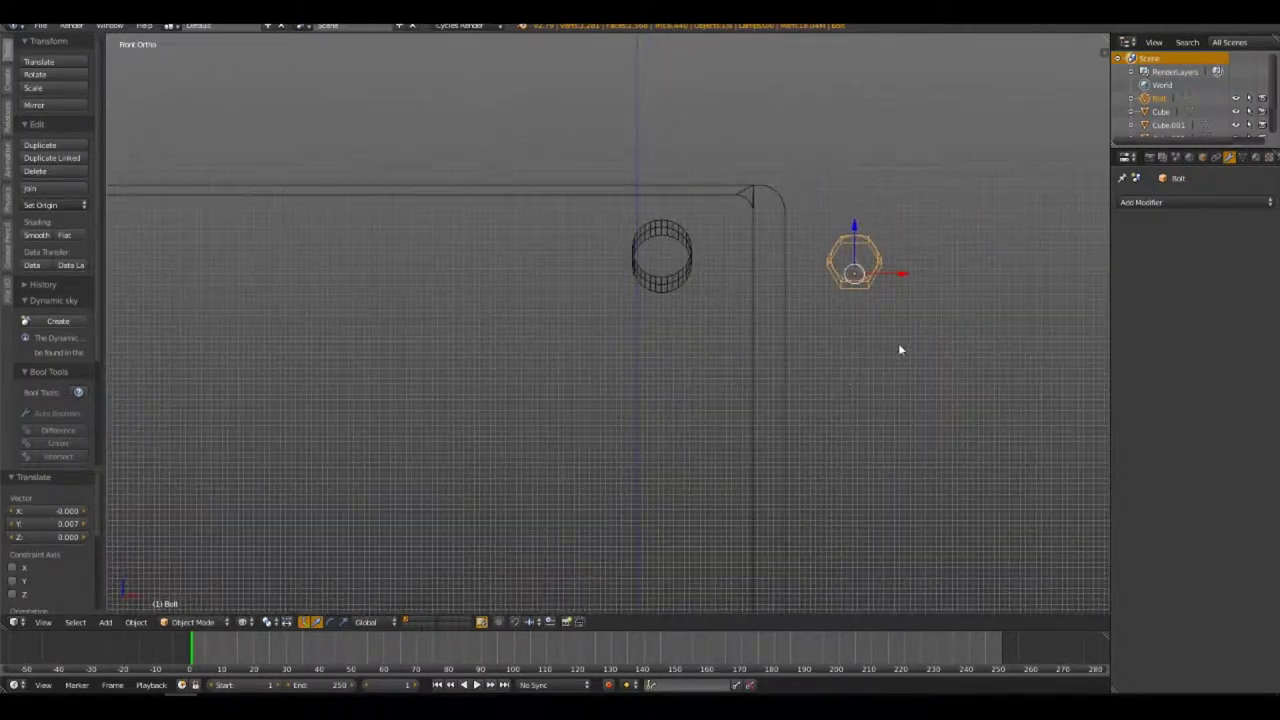
{"action": "key", "text": "g"}
{"action": "key", "text": "x"}
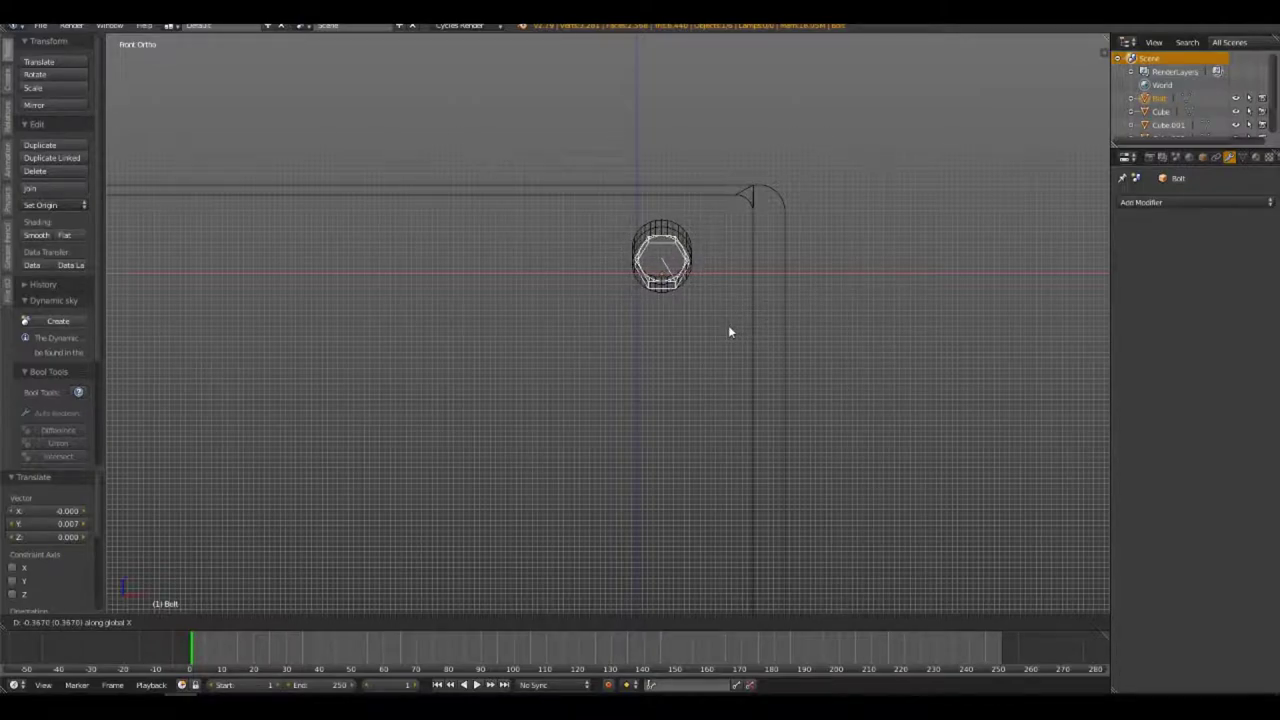
{"action": "left_click", "coordinate": [728, 325]}
In Edit Mode, move all the bolt's geometry along X to the left hole
{"action": "scroll", "coordinate": [534, 346], "scroll_direction": "down", "scroll_amount": 2}
{"action": "scroll", "coordinate": [680, 311], "scroll_direction": "down", "scroll_amount": 2}
{"action": "key", "text": "Tab"}
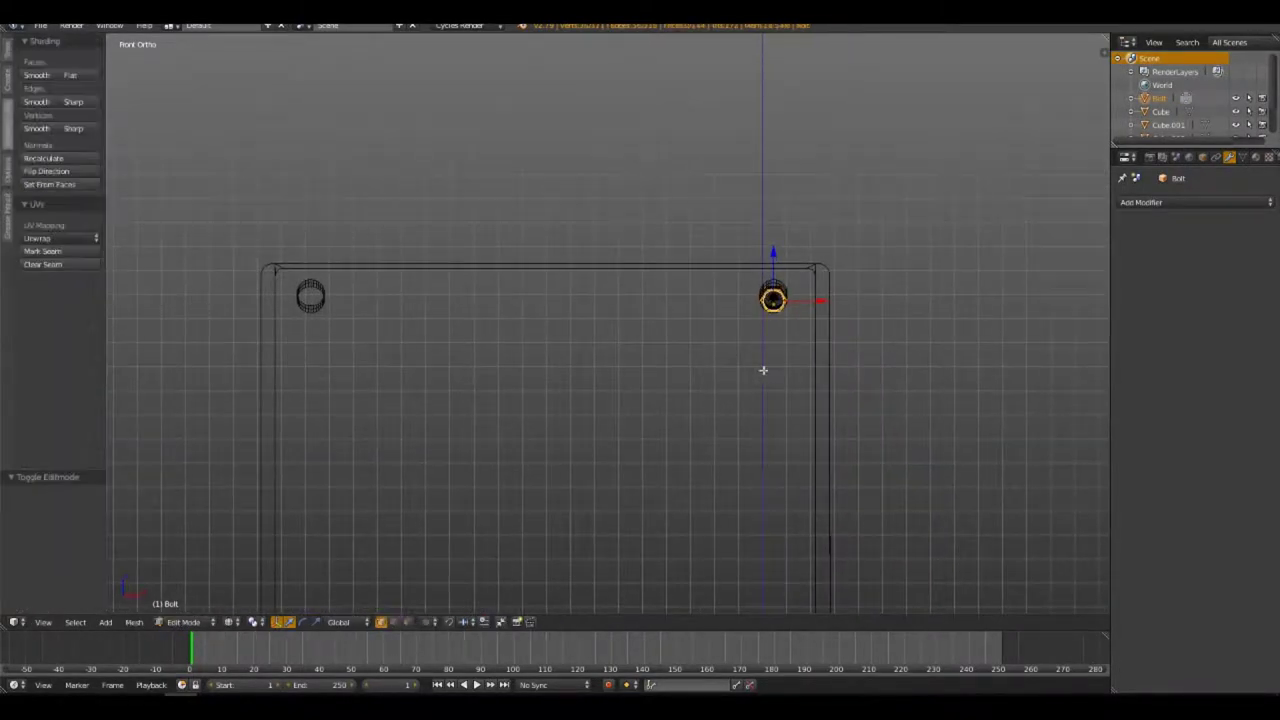
{"action": "key", "text": "a"}
{"action": "key", "text": "a"}
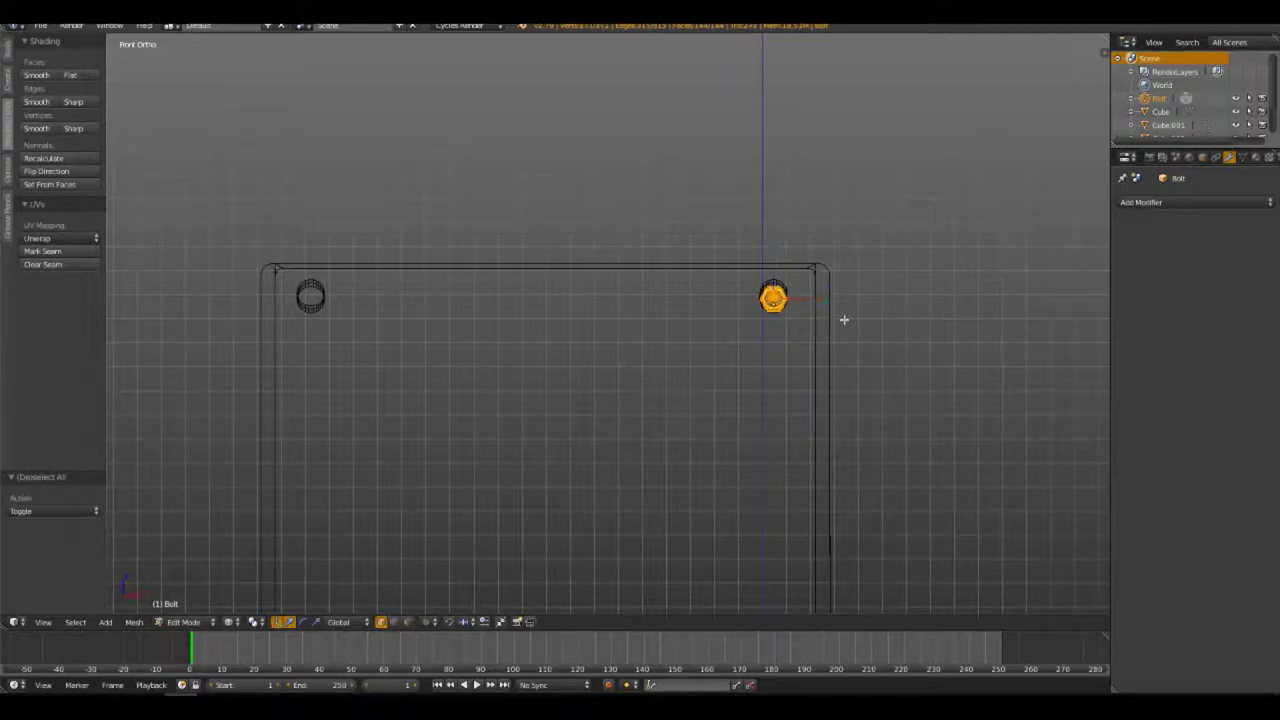
{"action": "key", "text": "g"}
{"action": "key", "text": "x"}
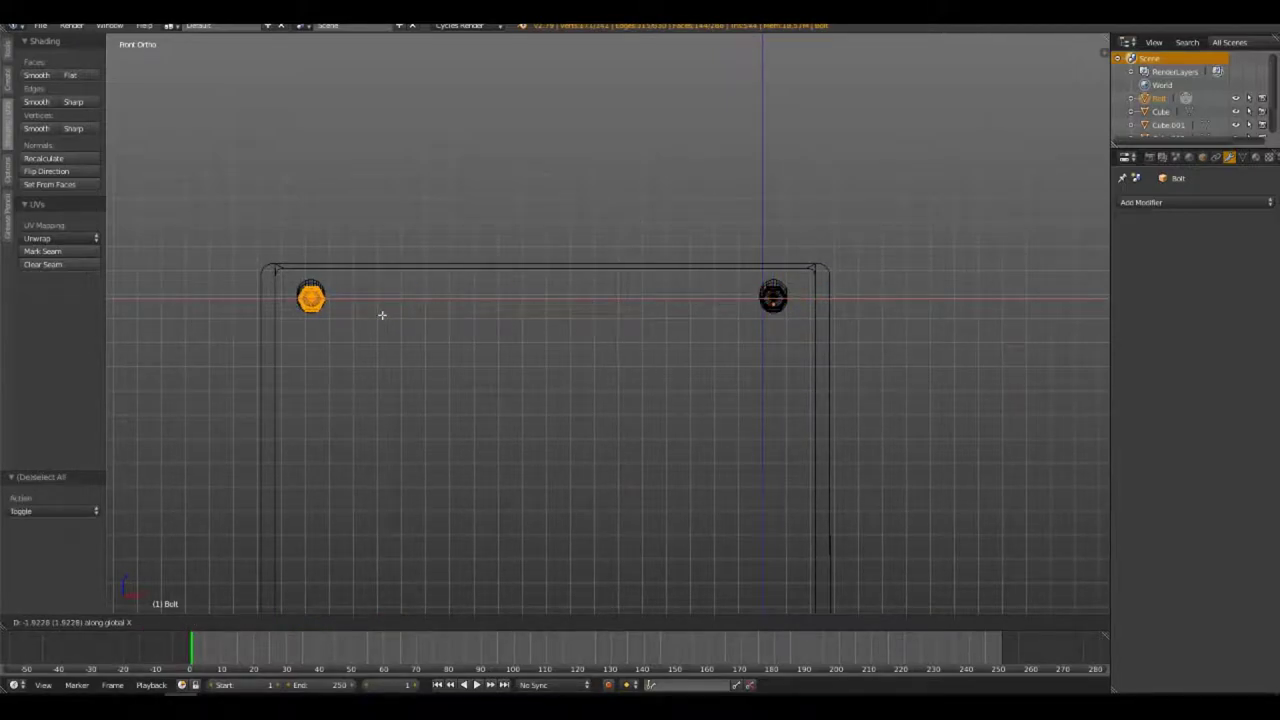
{"action": "left_click", "coordinate": [381, 315]}
Zoom in on the left hole and fine-tune the bolt's X position there
{"action": "scroll", "coordinate": [311, 370], "scroll_direction": "up", "scroll_amount": 4}
{"action": "middle_click_drag", "start_coordinate": [306, 289], "coordinate": [740, 380], "text": "shift"}
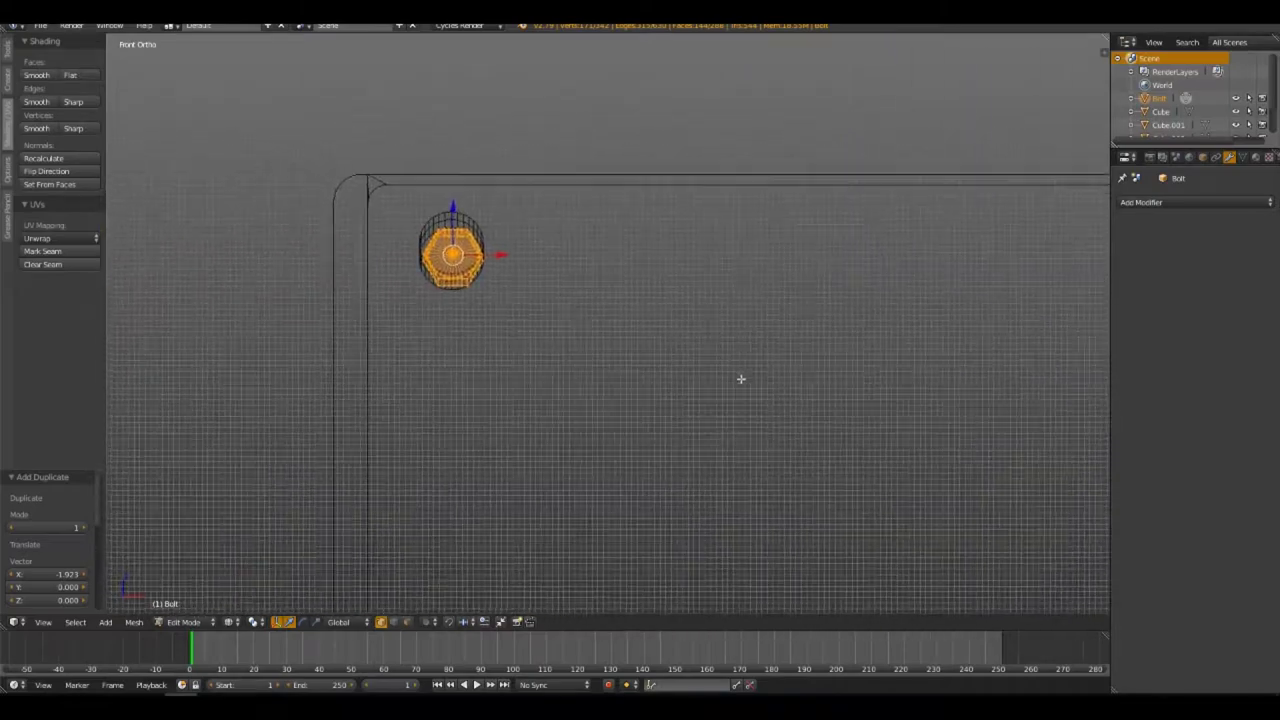
{"action": "scroll", "coordinate": [434, 329], "scroll_direction": "up", "scroll_amount": 3}
{"action": "scroll", "coordinate": [465, 312], "scroll_direction": "up", "scroll_amount": 1}
{"action": "middle_click_drag", "start_coordinate": [465, 312], "coordinate": [609, 330], "text": "shift"}
{"action": "key", "text": "g"}
{"action": "key", "text": "x"}
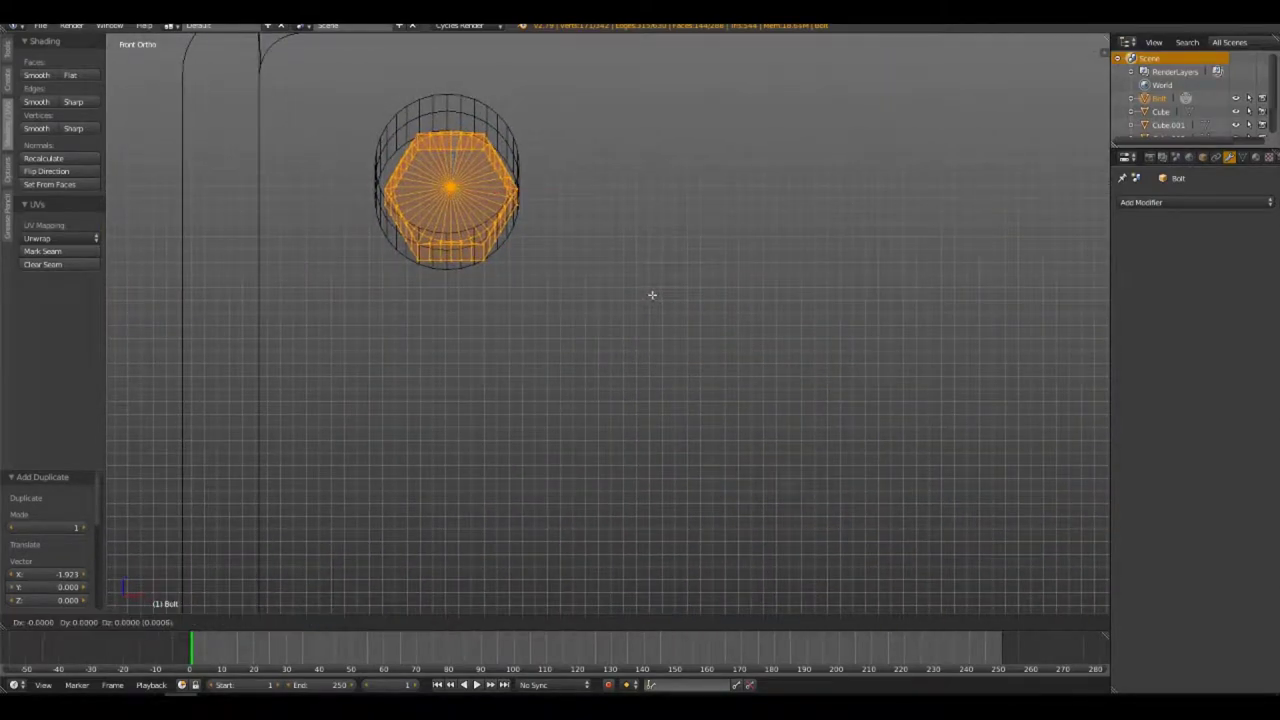
{"action": "left_click", "coordinate": [649, 295]}
Exit Edit Mode and check the bolt on the plate in solid shading
{"action": "scroll", "coordinate": [654, 283], "scroll_direction": "down", "scroll_amount": 3}
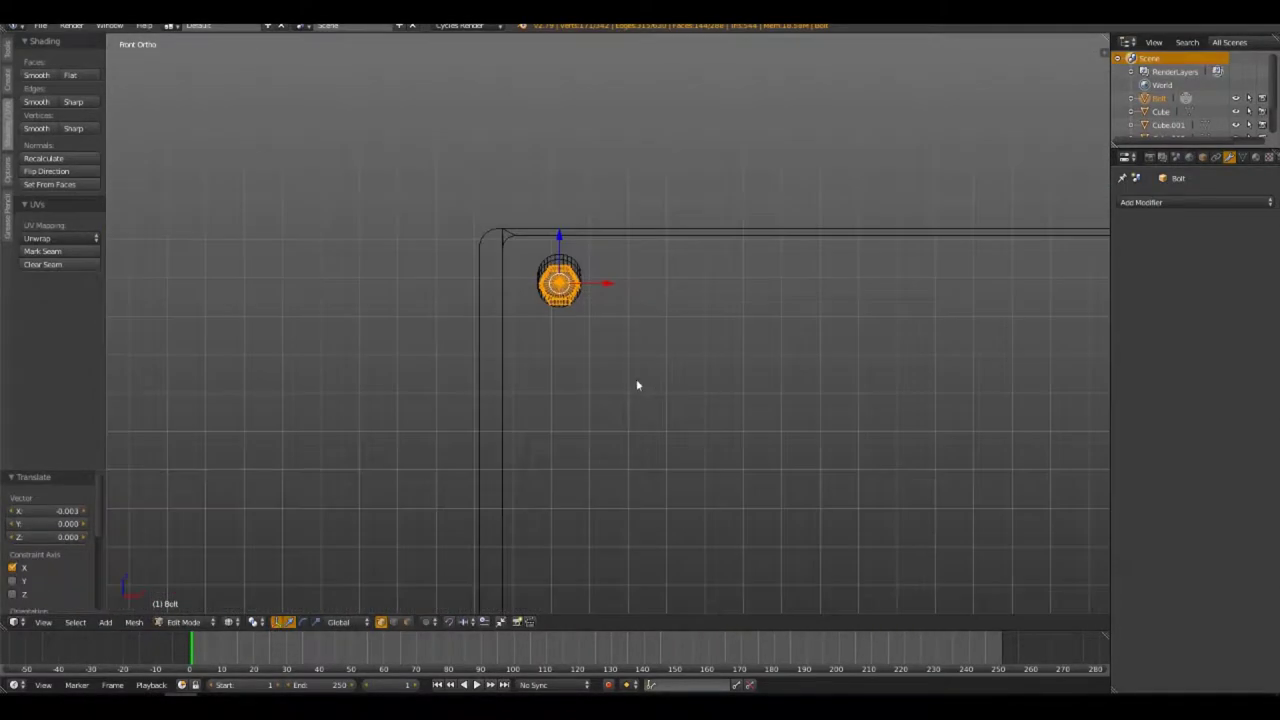
{"action": "key", "text": "Tab"}
{"action": "mouse_move", "coordinate": [634, 383]}
{"action": "middle_mouse_down"}
{"action": "mouse_move", "coordinate": [666, 423]}
{"action": "mouse_move", "coordinate": [719, 410]}
{"action": "mouse_move", "coordinate": [525, 408]}
{"action": "mouse_move", "coordinate": [754, 400]}
{"action": "middle_mouse_up"}
{"action": "key", "text": "z"}
{"action": "scroll", "coordinate": [708, 443], "scroll_direction": "down", "scroll_amount": 4}
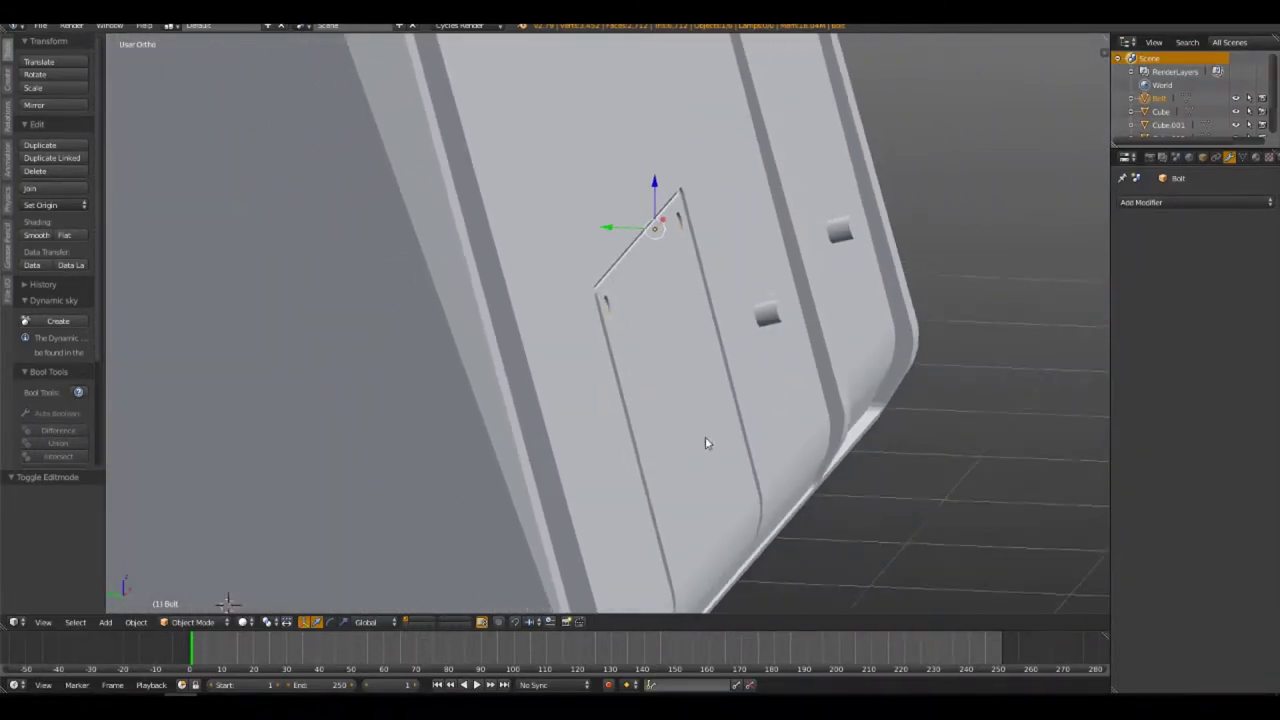
{"action": "scroll", "coordinate": [688, 340], "scroll_direction": "up", "scroll_amount": 5}
{"action": "middle_click_drag", "start_coordinate": [688, 340], "coordinate": [596, 334]}
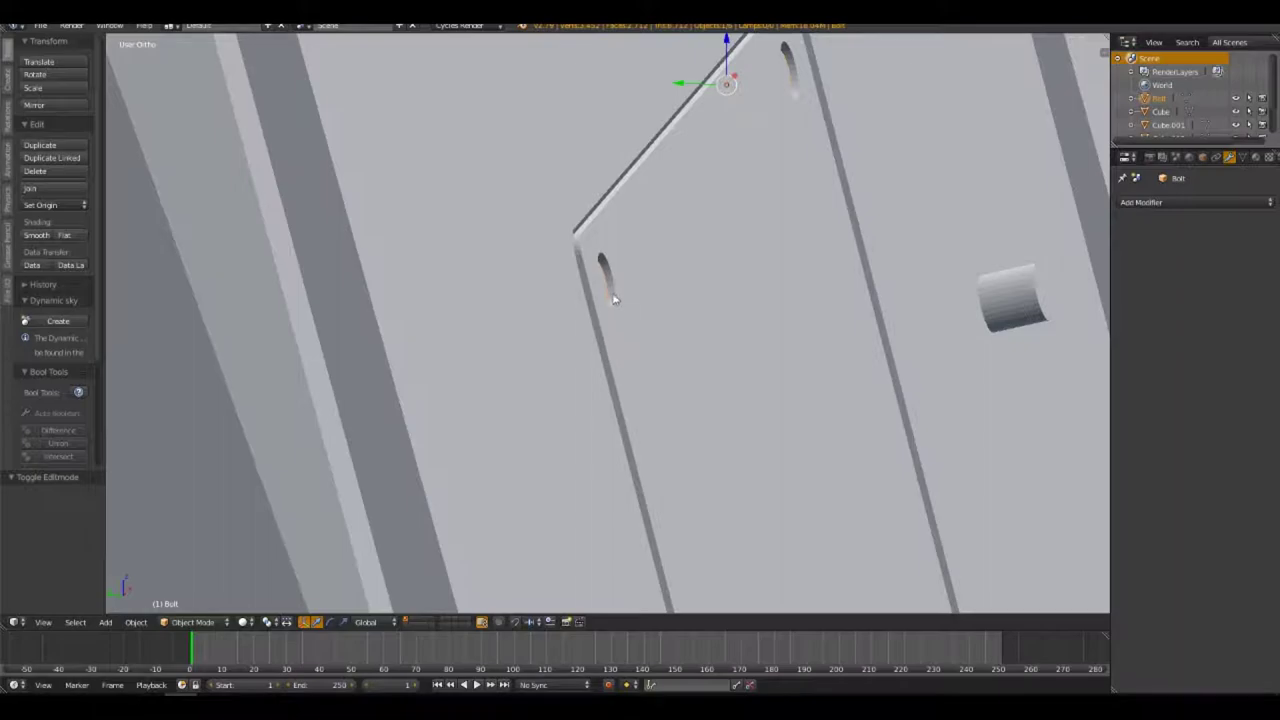
In wireframe Right Ortho, nudge the bolt -0.013 on Y and 0.005 on Z into its hole
{"action": "key", "text": "z"}
{"action": "key", "text": "KP_1"}
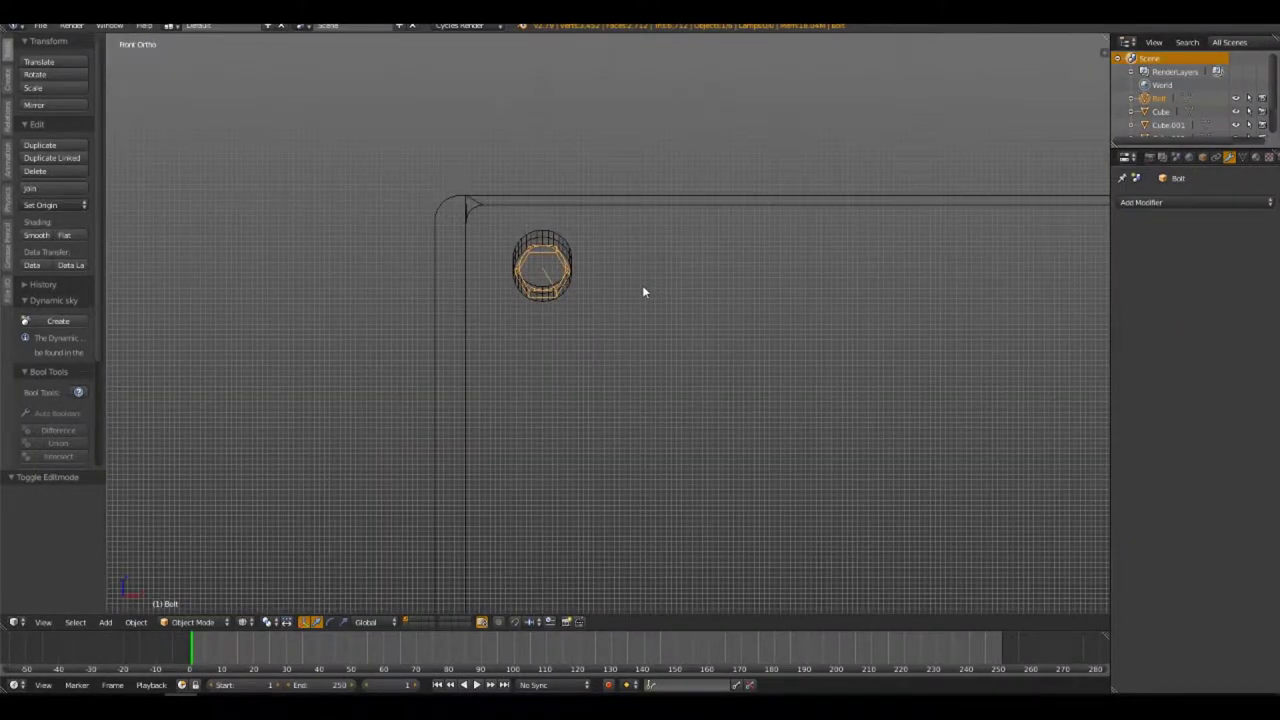
{"action": "key", "text": "KP_3"}
{"action": "scroll", "coordinate": [674, 330], "scroll_direction": "up", "scroll_amount": 2}
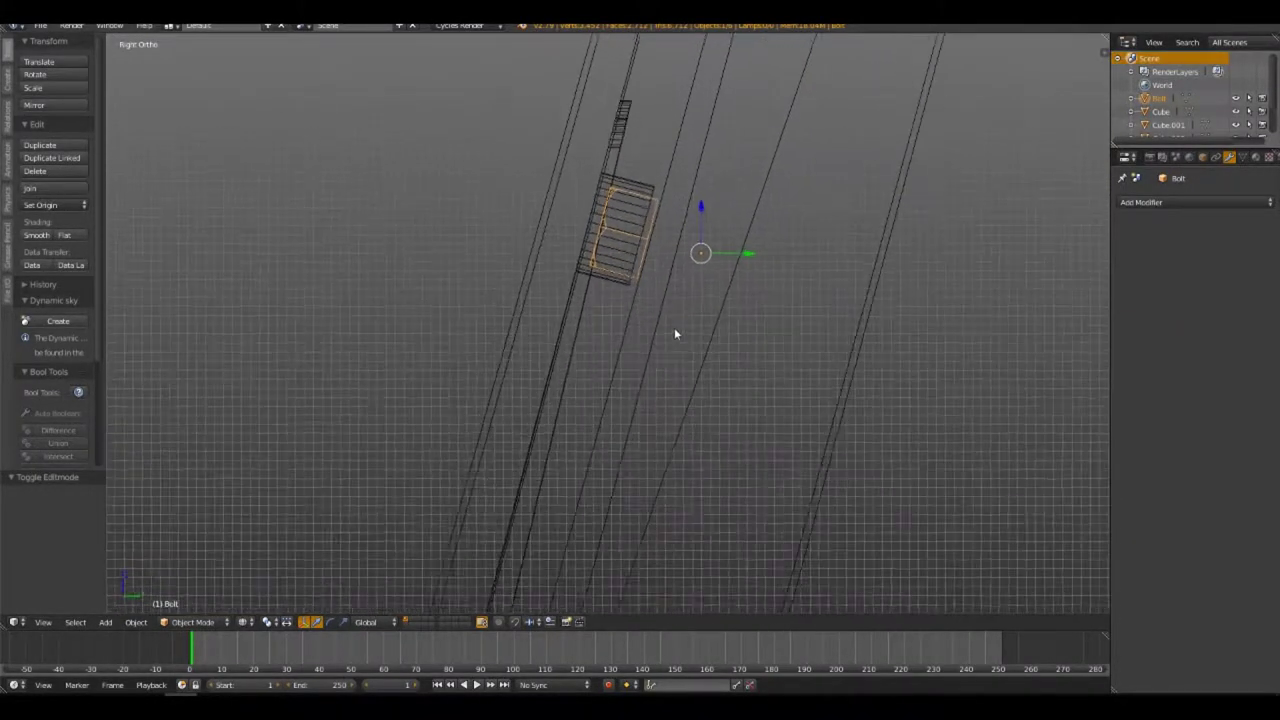
{"action": "scroll", "coordinate": [680, 332], "scroll_direction": "up", "scroll_amount": 2}
{"action": "scroll", "coordinate": [720, 345], "scroll_direction": "up", "scroll_amount": 1}
{"action": "key", "text": "g"}
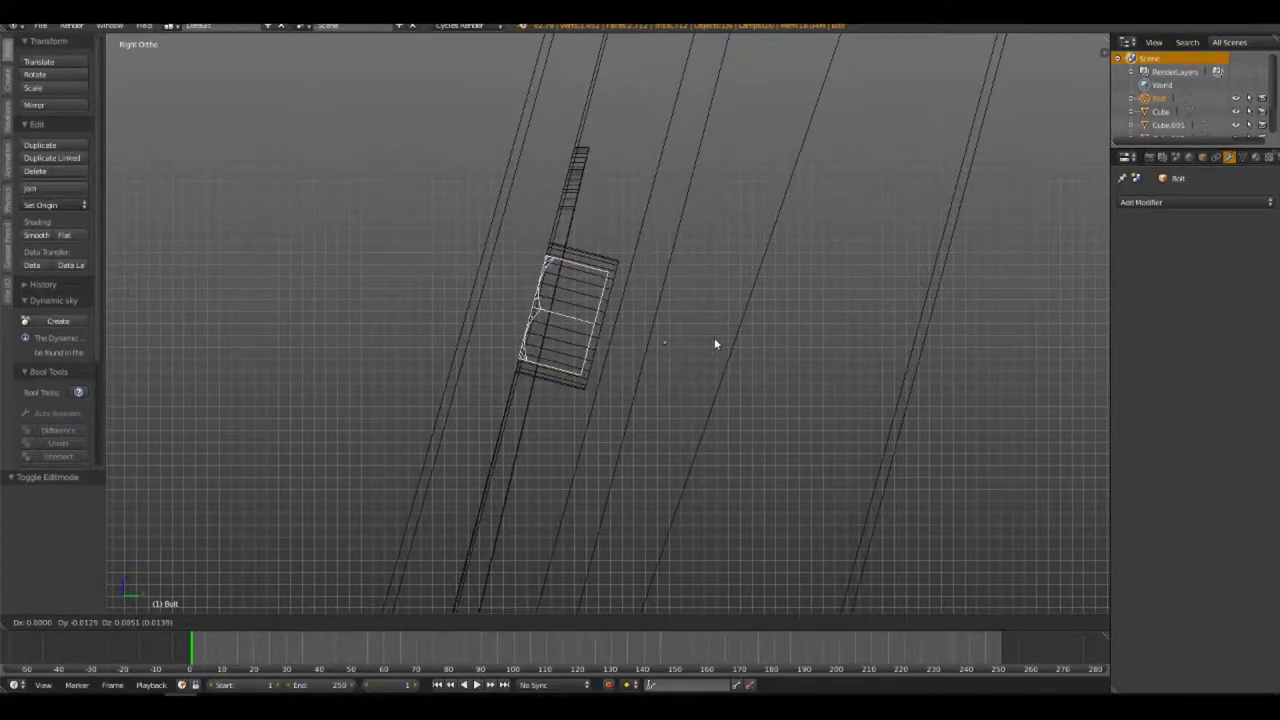
{"action": "left_click", "coordinate": [714, 344]}
Box-select all vertices of the Cube.002 panel plate and shift it to line up with the bolts
{"action": "key", "text": "Tab"}
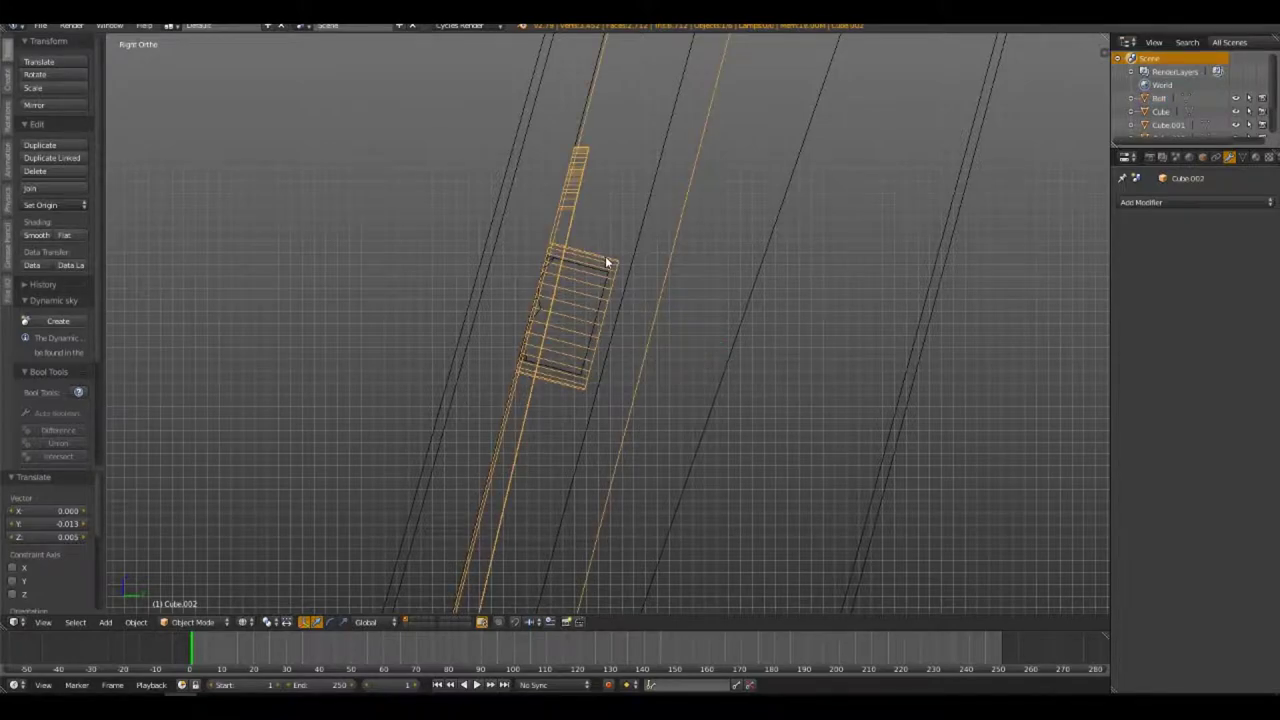
{"action": "right_click", "coordinate": [605, 257]}
{"action": "key", "text": "a"}
{"action": "key", "text": "b"}
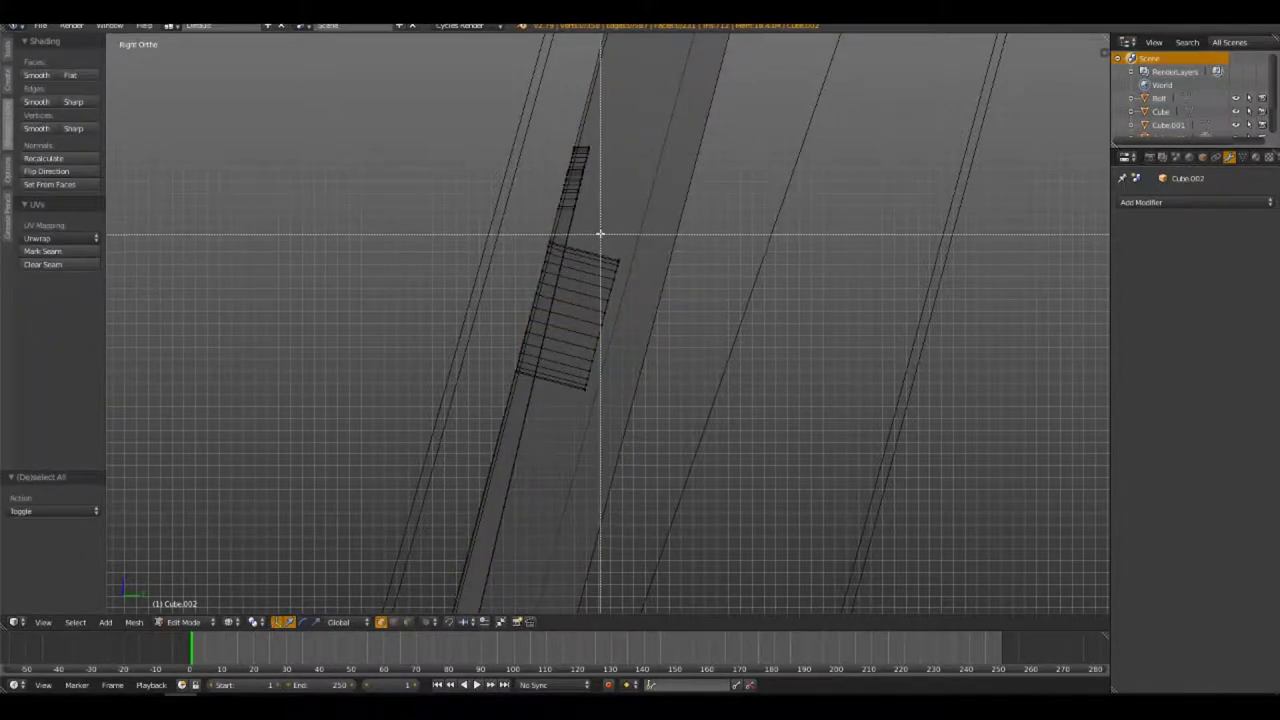
{"action": "mouse_move", "coordinate": [590, 231]}
{"action": "left_mouse_down"}
{"action": "mouse_move", "coordinate": [633, 311]}
{"action": "mouse_move", "coordinate": [614, 390]}
{"action": "left_mouse_up"}
{"action": "key", "text": "b"}
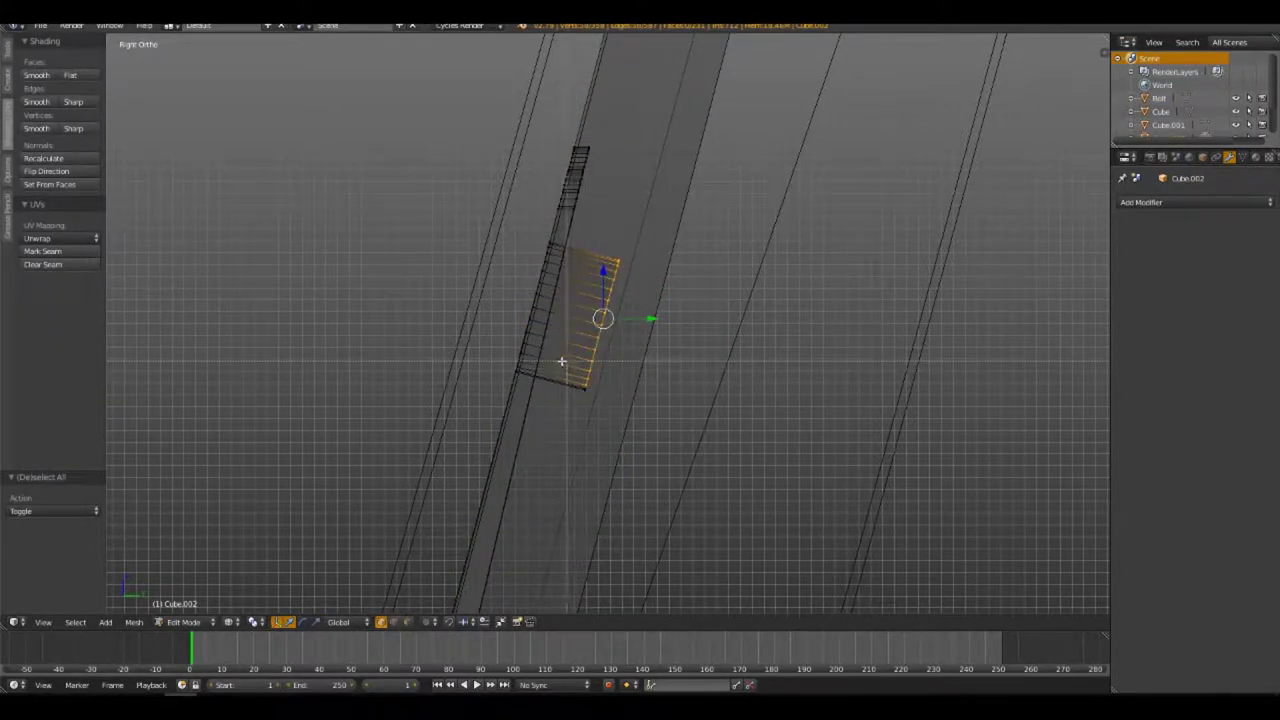
{"action": "key", "text": "g"}
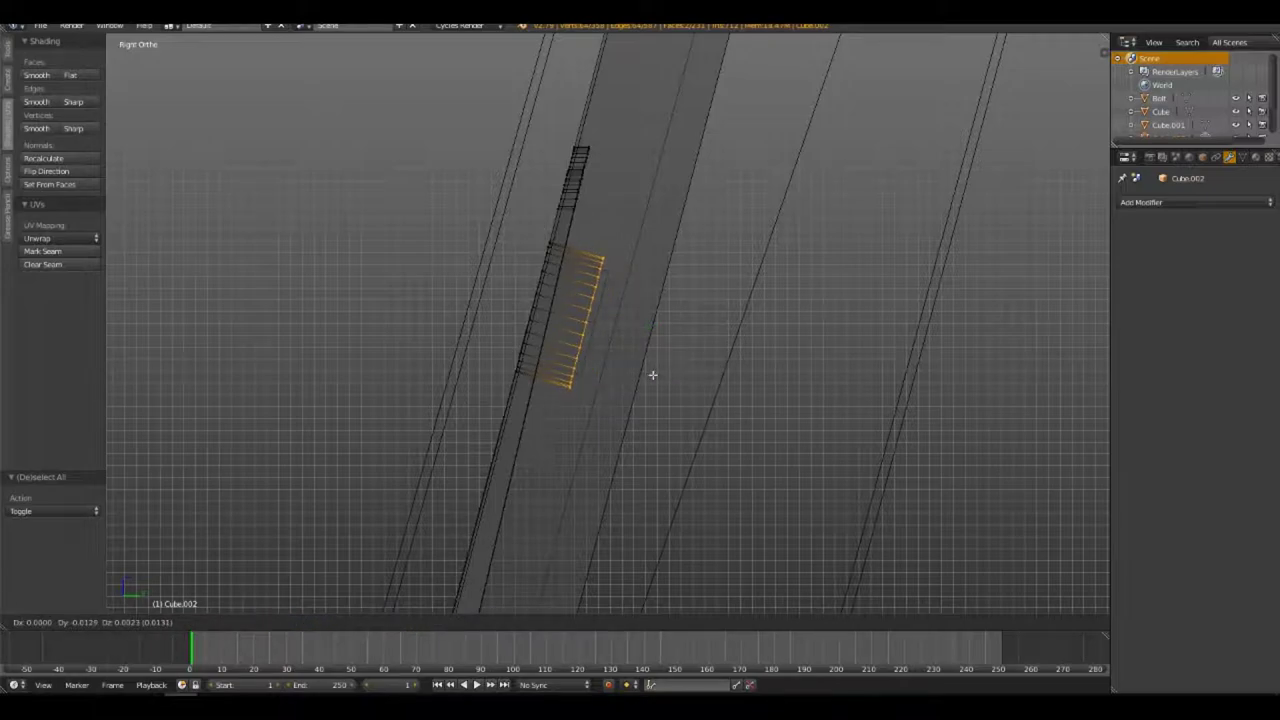
{"action": "left_click", "coordinate": [652, 374]}
Check the plate in solid shading, leave Edit Mode and deselect everything
{"action": "mouse_move", "coordinate": [652, 374]}
{"action": "middle_mouse_down"}
{"action": "mouse_move", "coordinate": [571, 380]}
{"action": "mouse_move", "coordinate": [575, 422]}
{"action": "mouse_move", "coordinate": [697, 408]}
{"action": "mouse_move", "coordinate": [697, 480]}
{"action": "mouse_move", "coordinate": [737, 443]}
{"action": "mouse_move", "coordinate": [670, 449]}
{"action": "mouse_move", "coordinate": [720, 480]}
{"action": "mouse_move", "coordinate": [608, 460]}
{"action": "mouse_move", "coordinate": [551, 428]}
{"action": "mouse_move", "coordinate": [800, 423]}
{"action": "mouse_move", "coordinate": [751, 434]}
{"action": "middle_mouse_up"}
{"action": "key", "text": "z"}
{"action": "key", "text": "Tab"}
{"action": "key", "text": "a"}
{"action": "scroll", "coordinate": [704, 472], "scroll_direction": "down", "scroll_amount": 3}
{"action": "scroll", "coordinate": [746, 409], "scroll_direction": "up", "scroll_amount": 3}
Orbit around the plate and the whole crate to inspect the panel
{"action": "scroll", "coordinate": [714, 471], "scroll_direction": "up", "scroll_amount": 2}
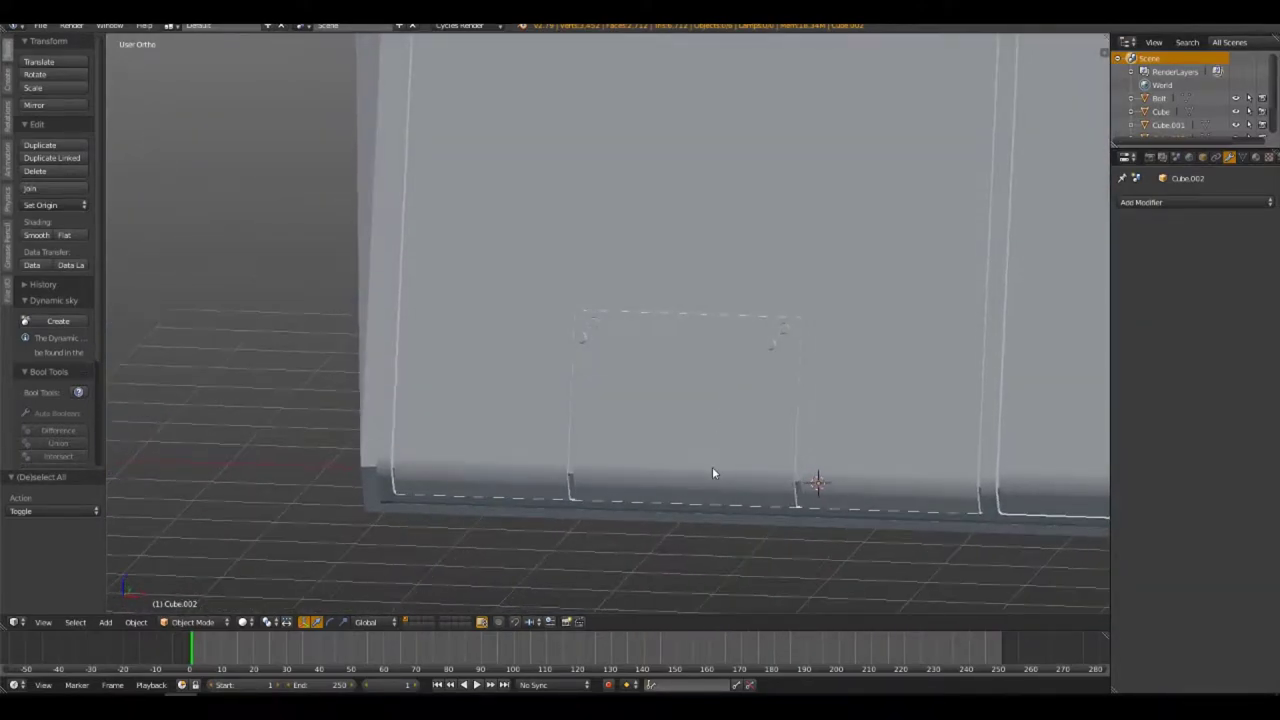
{"action": "scroll", "coordinate": [655, 369], "scroll_direction": "up", "scroll_amount": 2}
{"action": "mouse_move", "coordinate": [655, 369]}
{"action": "middle_mouse_down"}
{"action": "mouse_move", "coordinate": [766, 383]}
{"action": "mouse_move", "coordinate": [731, 380]}
{"action": "mouse_move", "coordinate": [622, 285]}
{"action": "mouse_move", "coordinate": [636, 249]}
{"action": "middle_mouse_up"}
{"action": "scroll", "coordinate": [800, 285], "scroll_direction": "down", "scroll_amount": 5}
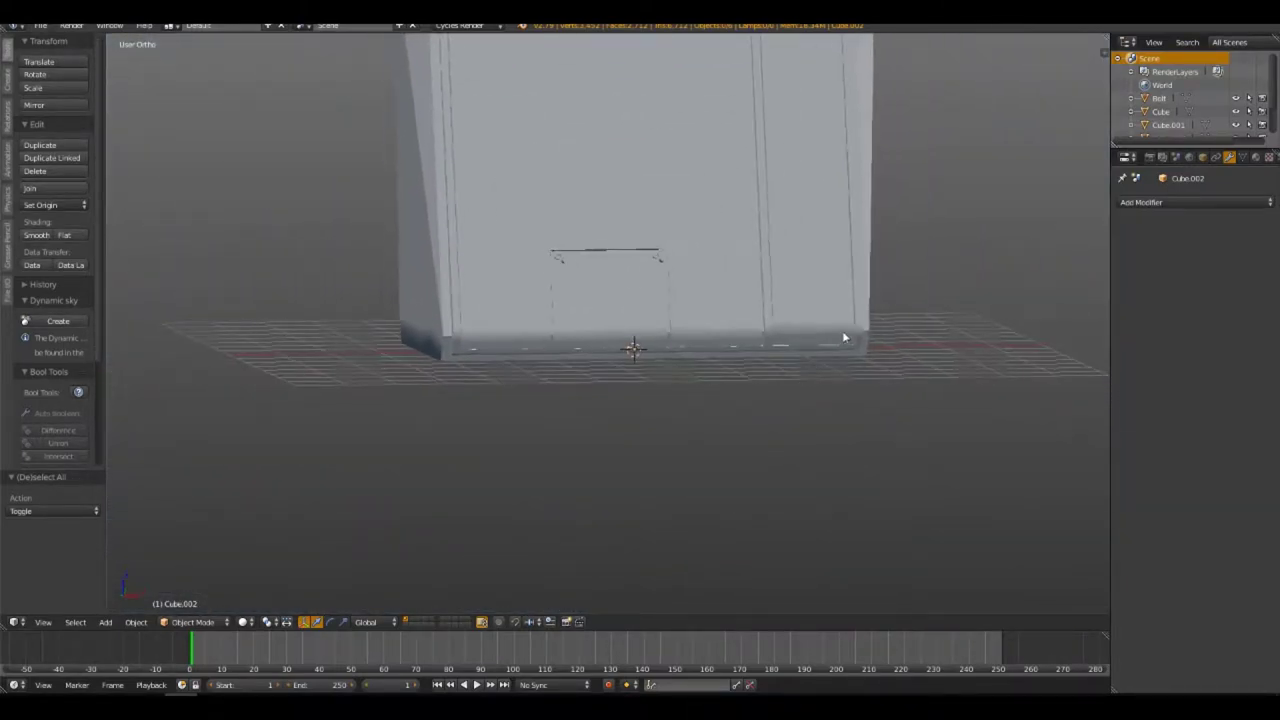
{"action": "mouse_move", "coordinate": [843, 337]}
{"action": "middle_mouse_down"}
{"action": "mouse_move", "coordinate": [737, 357]}
{"action": "mouse_move", "coordinate": [563, 354]}
{"action": "mouse_move", "coordinate": [598, 338]}
{"action": "middle_mouse_up"}
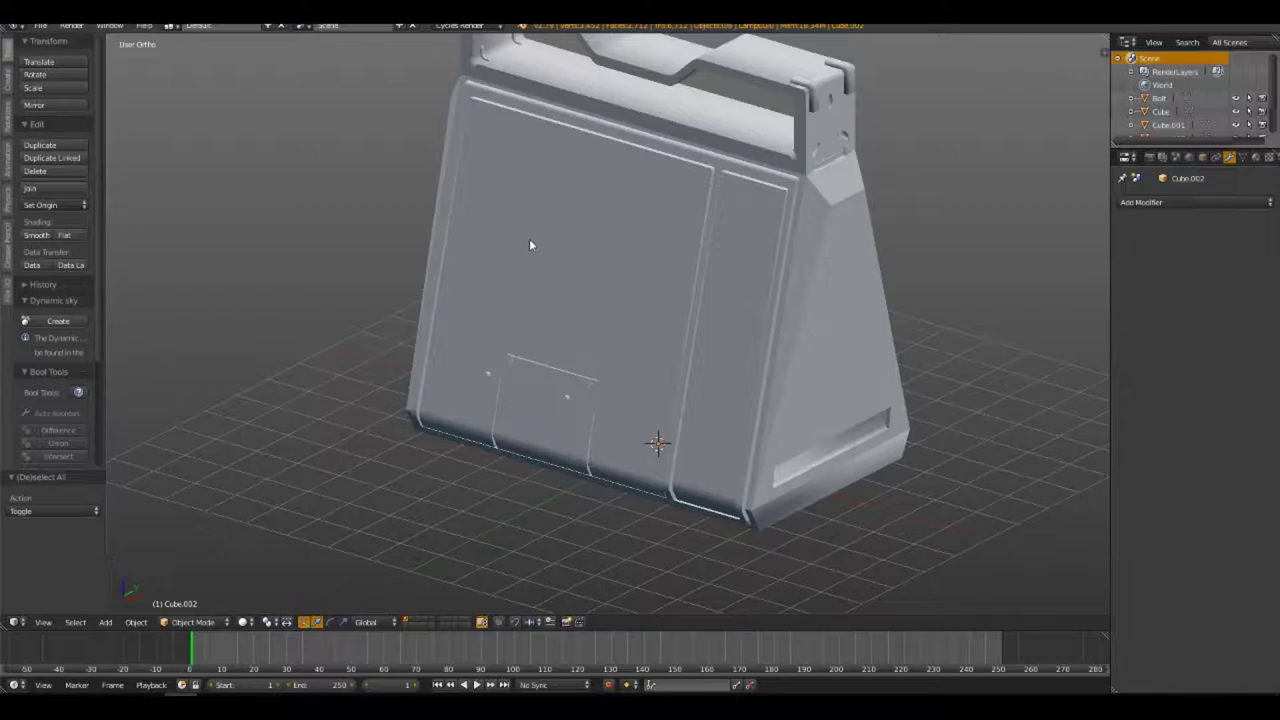
Select the cylinder hole cutters and duplicate them in wireframe Front Ortho view
{"action": "right_click", "coordinate": [564, 396]}
{"action": "middle_click_drag", "start_coordinate": [564, 396], "coordinate": [633, 376]}
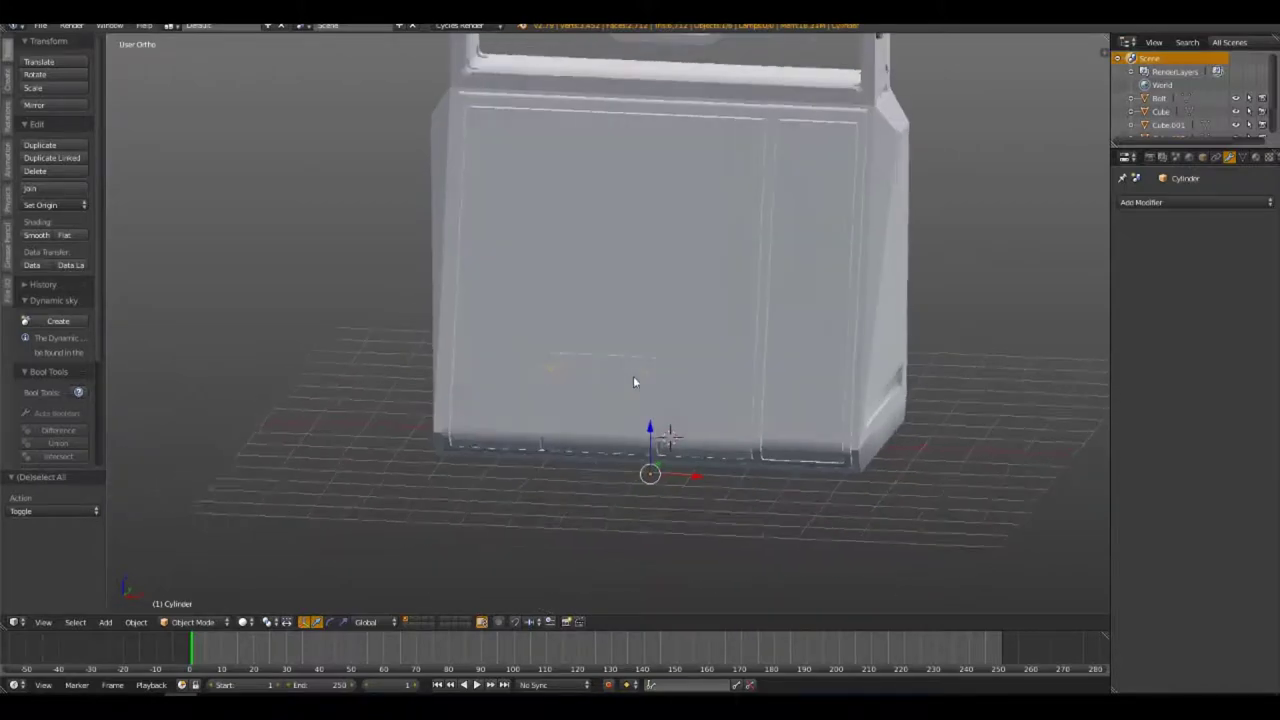
{"action": "middle_click_drag", "start_coordinate": [692, 330], "coordinate": [582, 438]}
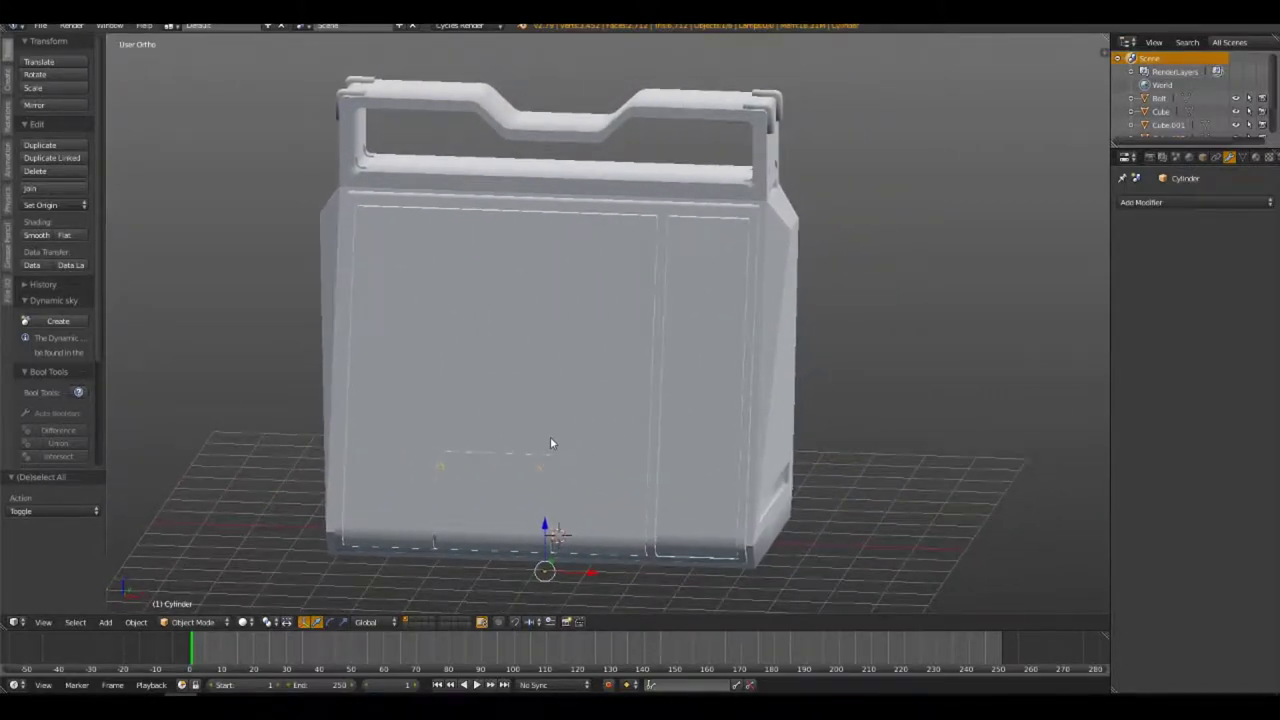
{"action": "key", "text": "KP_7"}
{"action": "key", "text": "KP_3"}
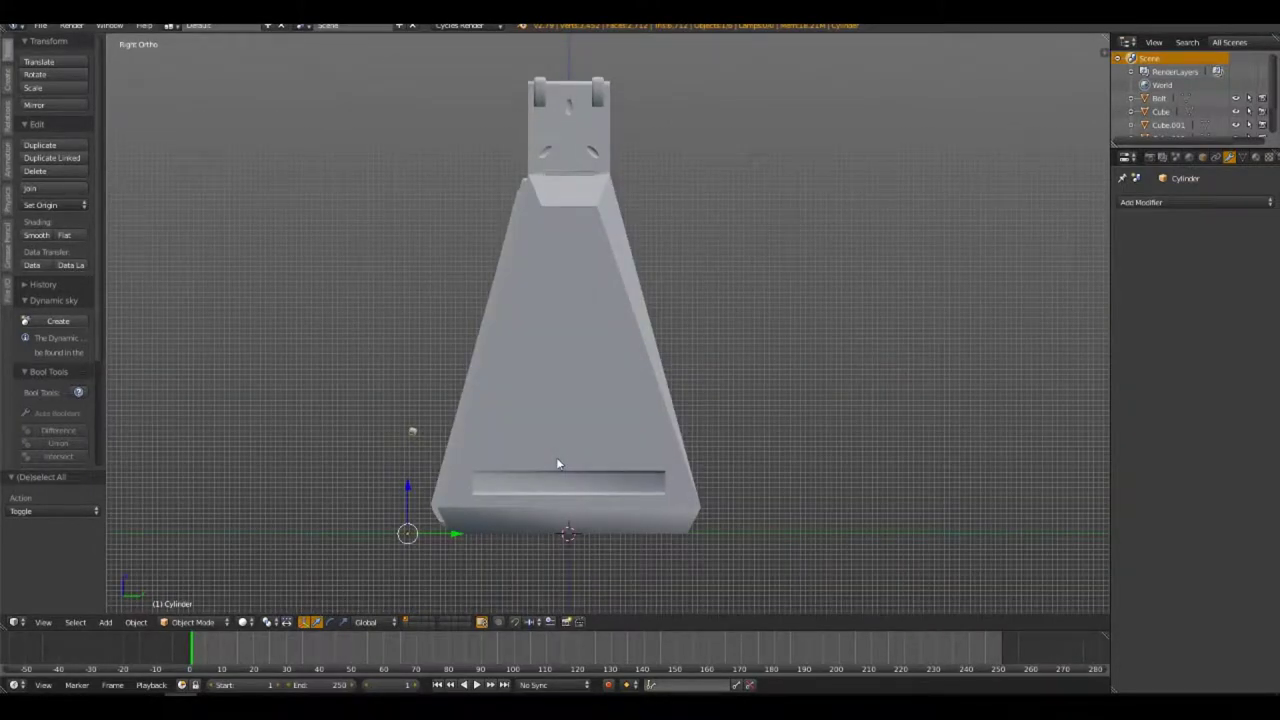
{"action": "key", "text": "KP_1"}
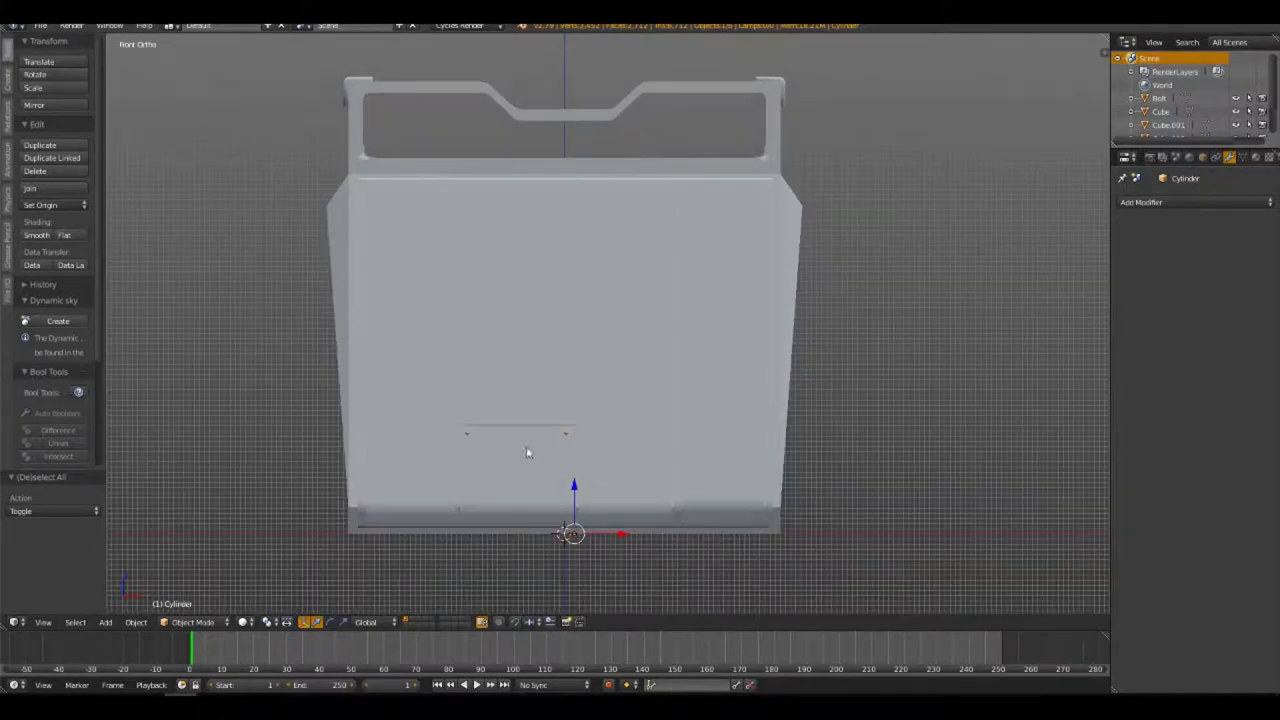
{"action": "key", "text": "z"}
{"action": "key", "text": "shift+d"}
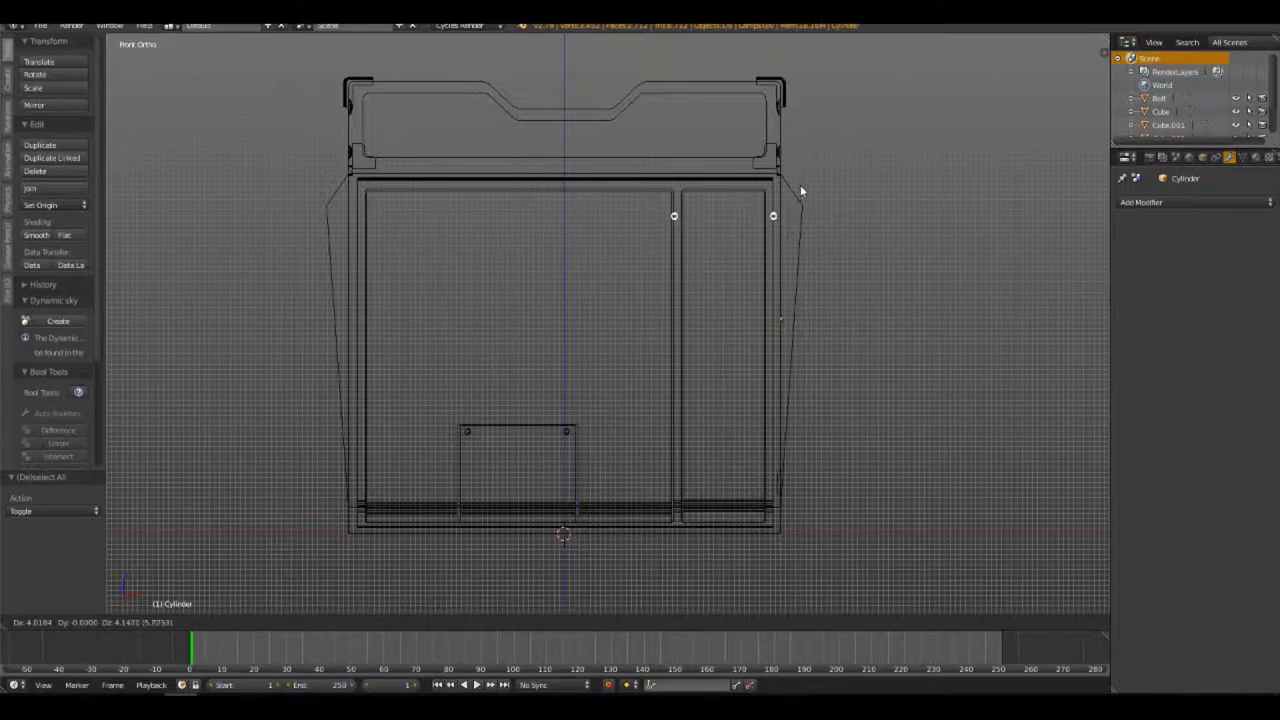
Drop the copied cutters at the narrow panel's top, align one along X, then reposition both
{"action": "left_click", "coordinate": [800, 187]}
{"action": "key", "text": "Tab"}
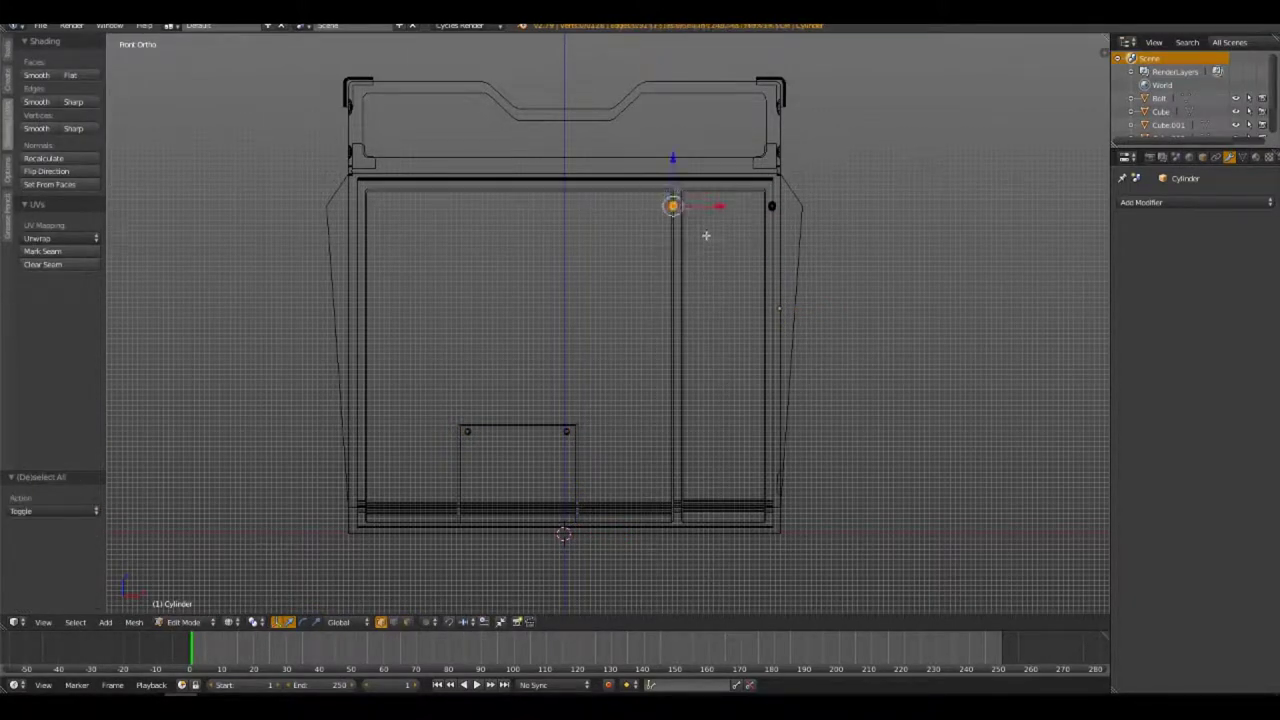
{"action": "key", "text": "g"}
{"action": "key", "text": "x"}
{"action": "left_click", "coordinate": [736, 223]}
{"action": "key", "text": "a"}
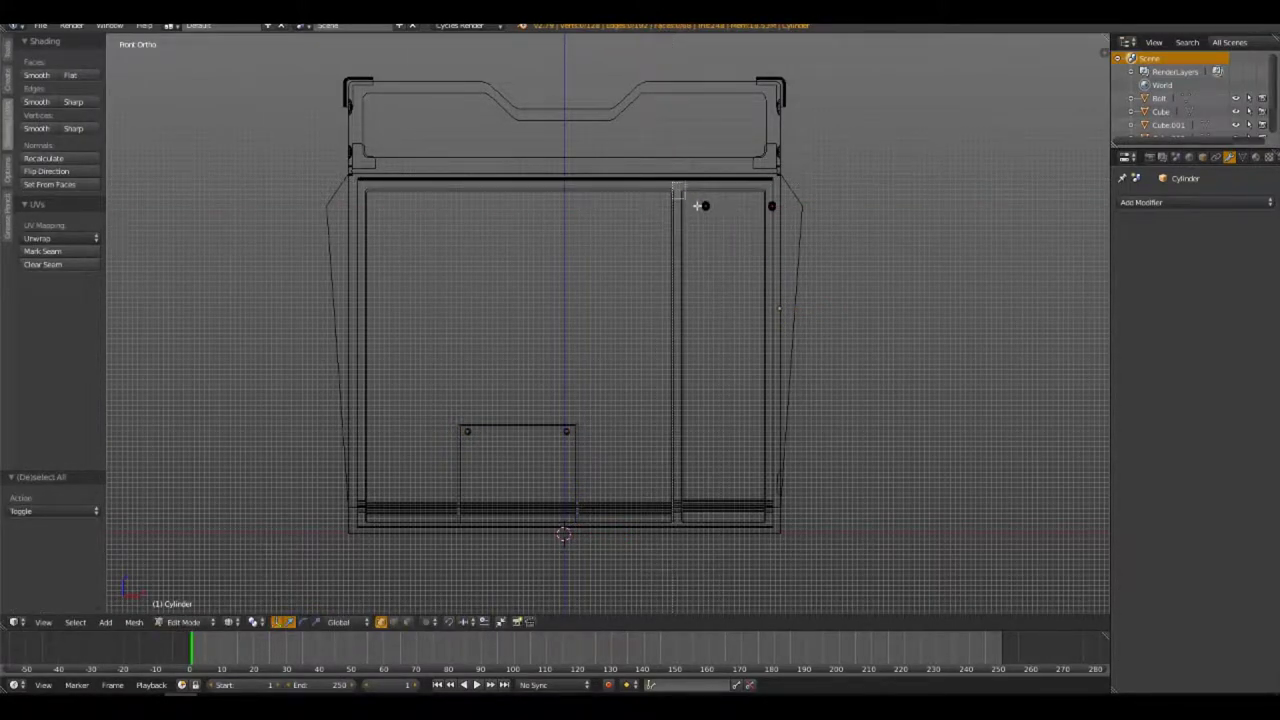
{"action": "key", "text": "a"}
{"action": "key", "text": "g"}
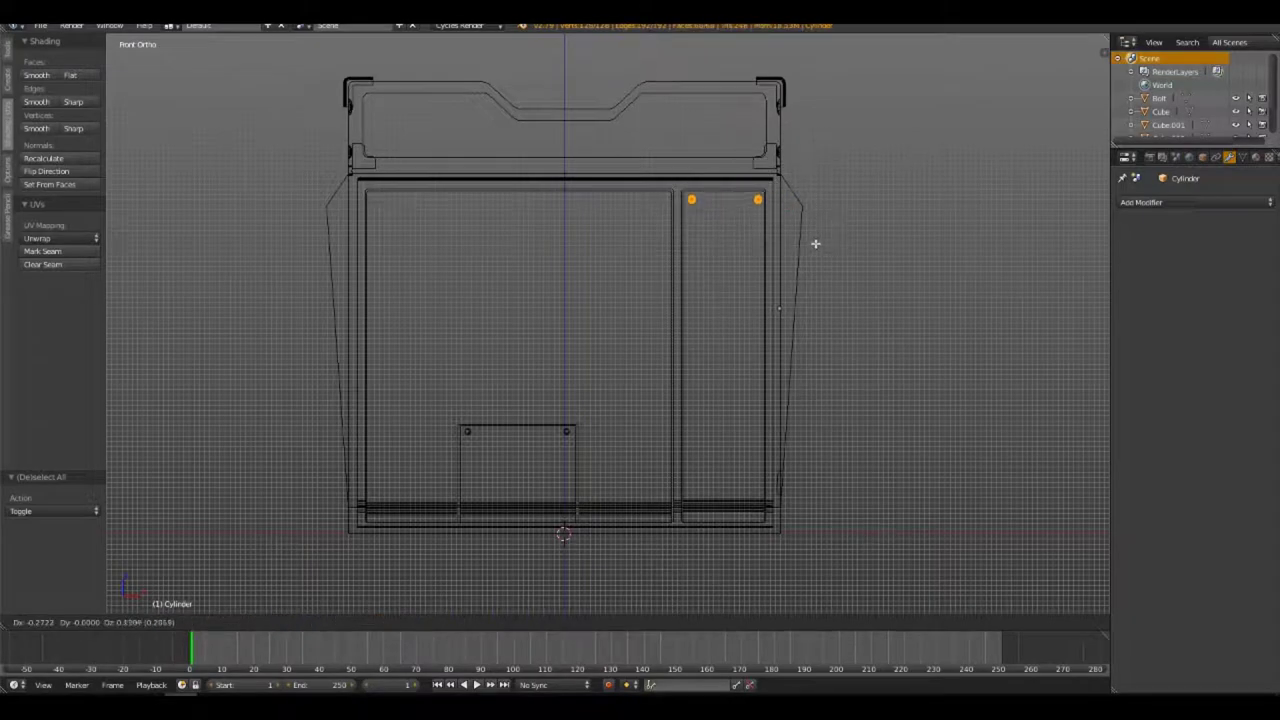
{"action": "left_click", "coordinate": [815, 245]}
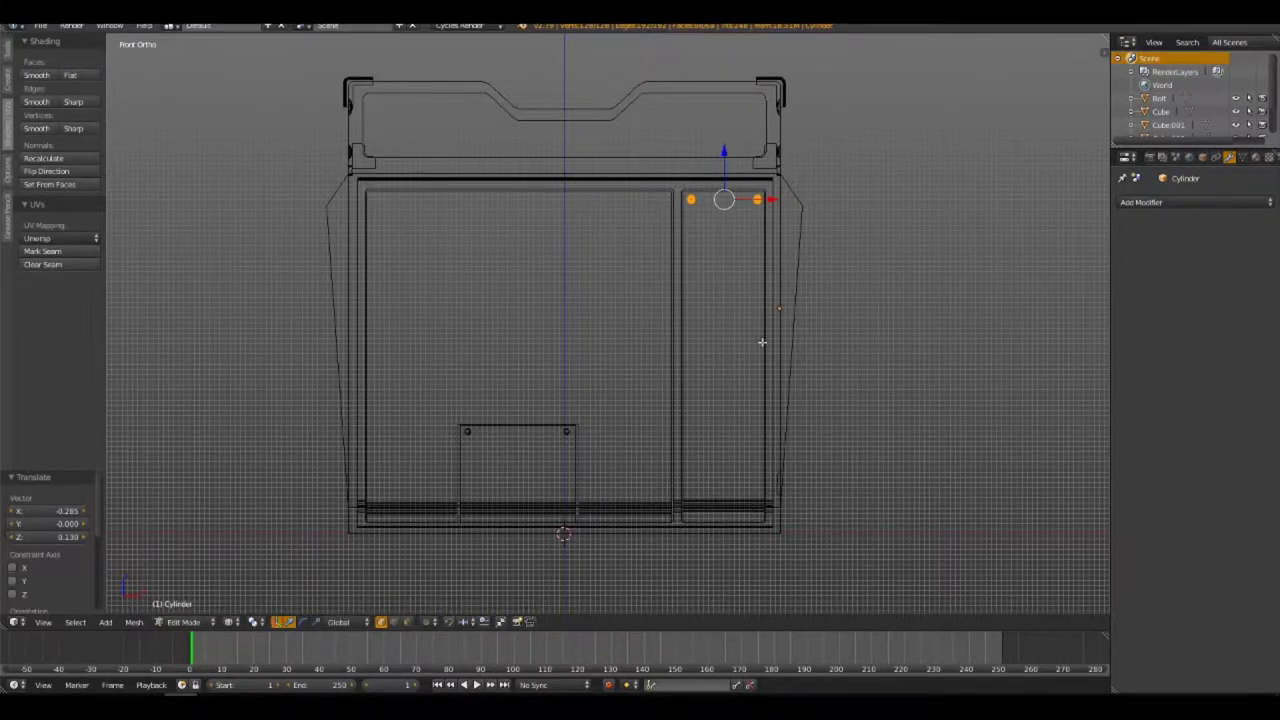
In Right Ortho, move the cutters 2.016 Y and 0.046 Z onto the sloped panel's top edge
{"action": "scroll", "coordinate": [763, 343], "scroll_direction": "up", "scroll_amount": 3}
{"action": "mouse_move", "coordinate": [777, 290]}
{"action": "middle_mouse_down"}
{"action": "mouse_move", "coordinate": [794, 297]}
{"action": "mouse_move", "coordinate": [669, 329]}
{"action": "middle_mouse_up"}
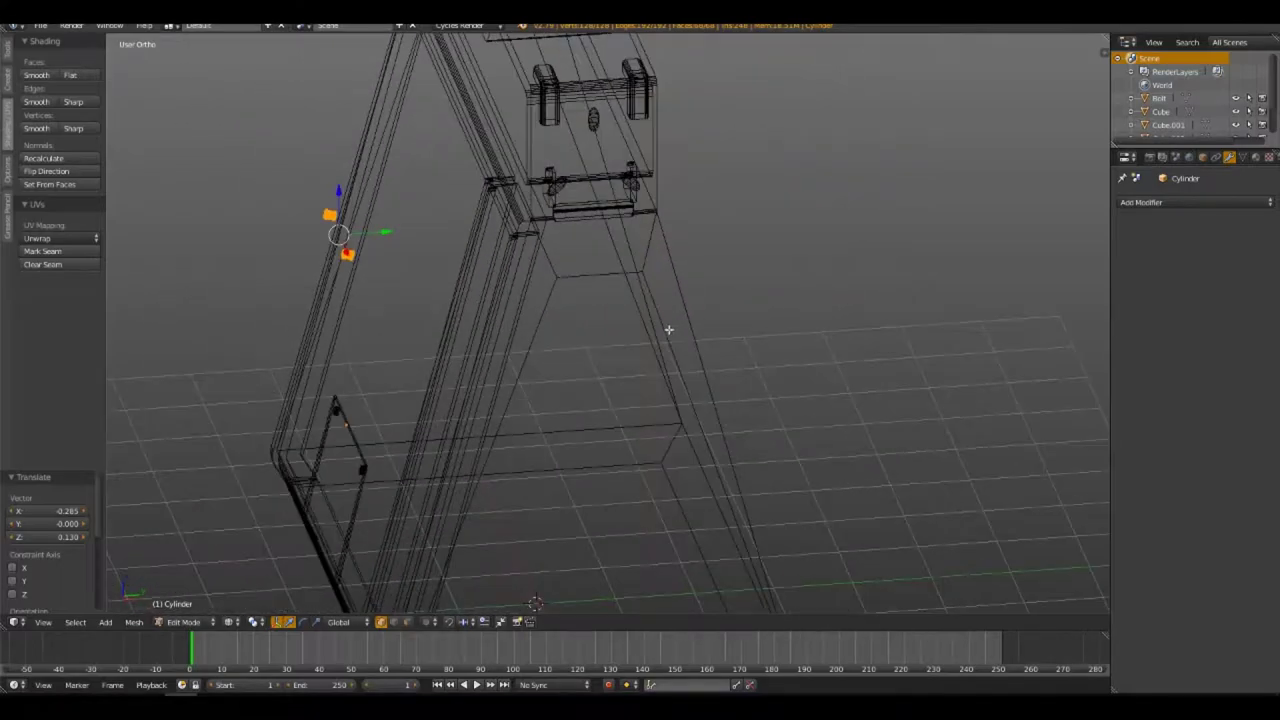
{"action": "key", "text": "KP_1"}
{"action": "key", "text": "KP_3"}
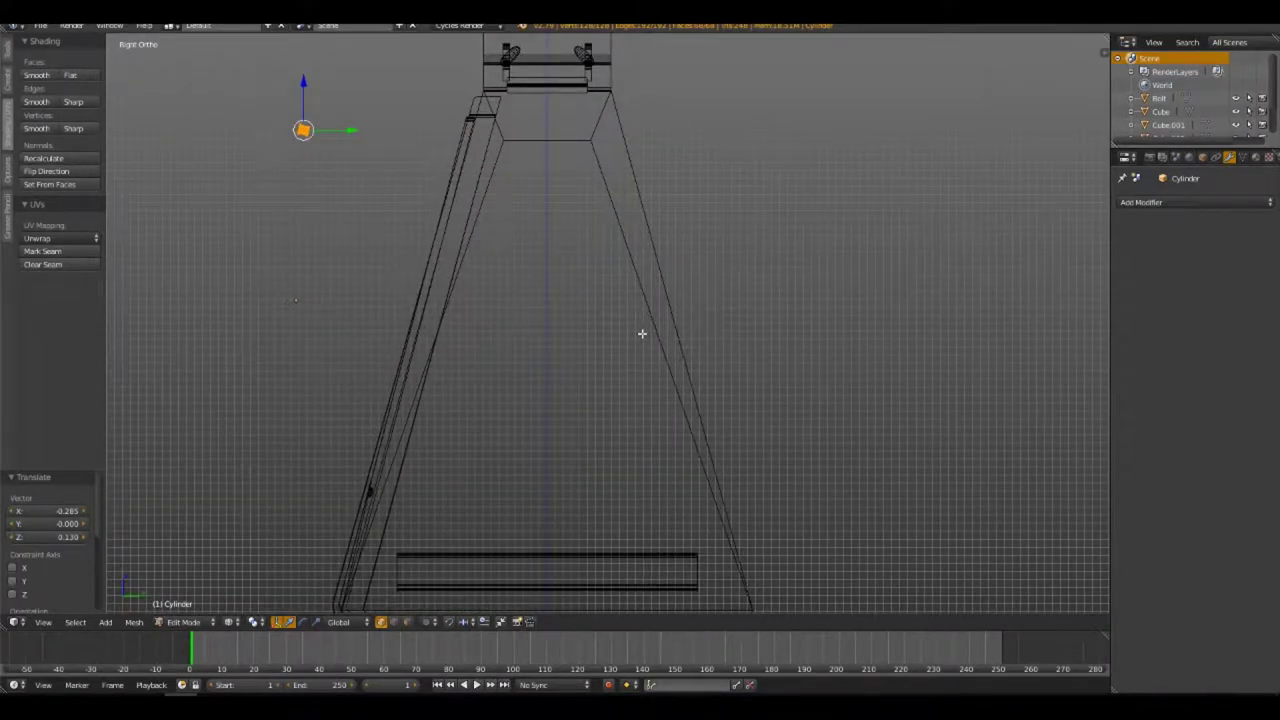
{"action": "middle_click_drag", "start_coordinate": [456, 233], "coordinate": [534, 420], "text": "shift"}
{"action": "scroll", "coordinate": [506, 317], "scroll_direction": "up", "scroll_amount": 4}
{"action": "middle_click_drag", "start_coordinate": [506, 317], "coordinate": [600, 371], "text": "shift"}
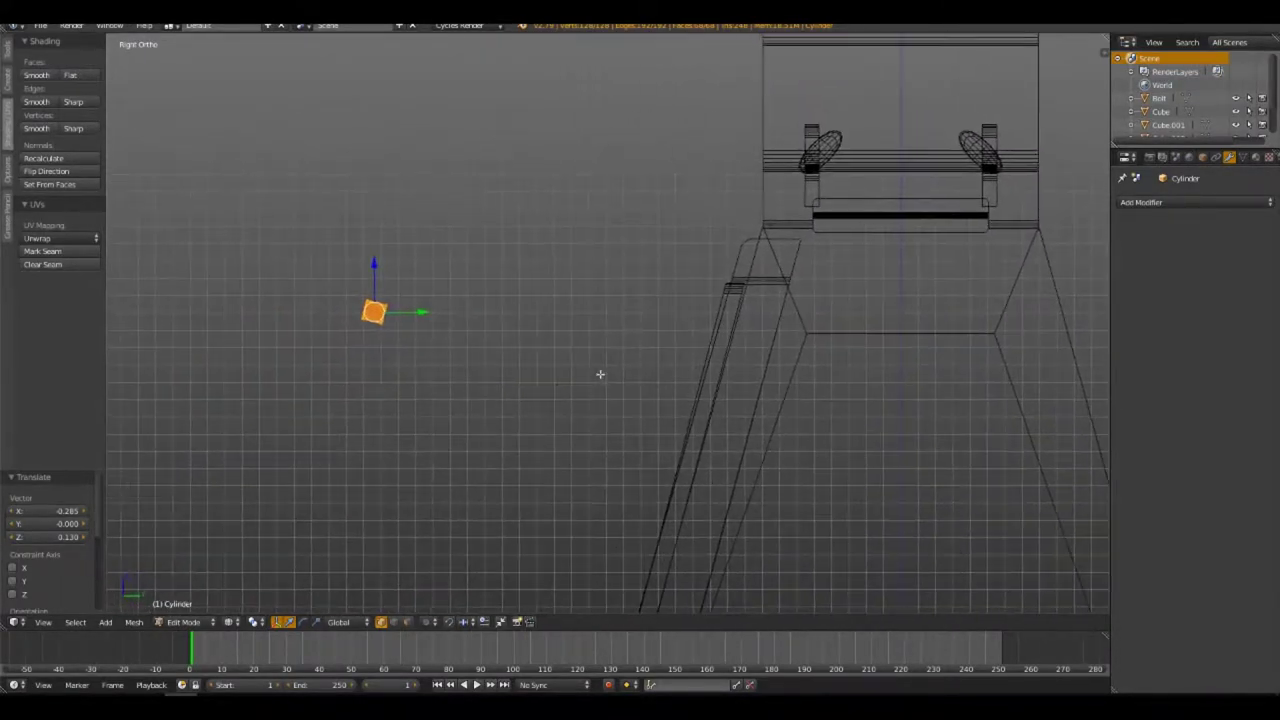
{"action": "key", "text": "g"}
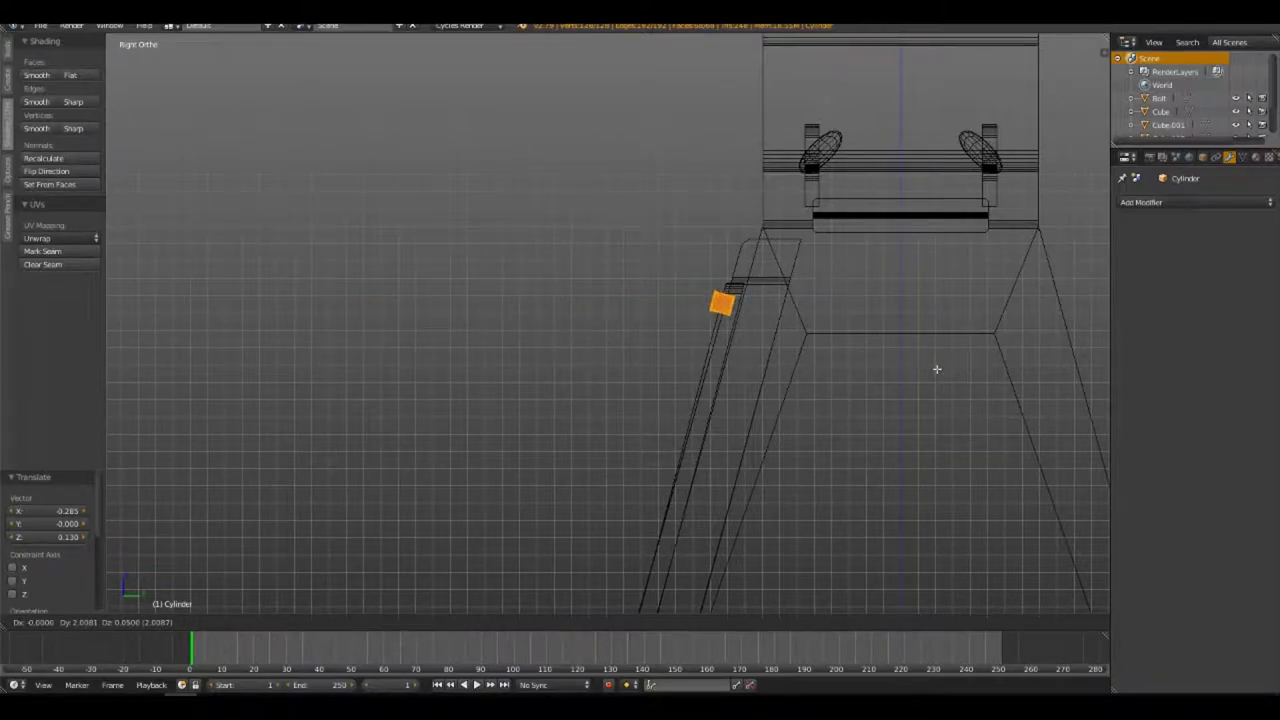
{"action": "left_click", "coordinate": [938, 370]}
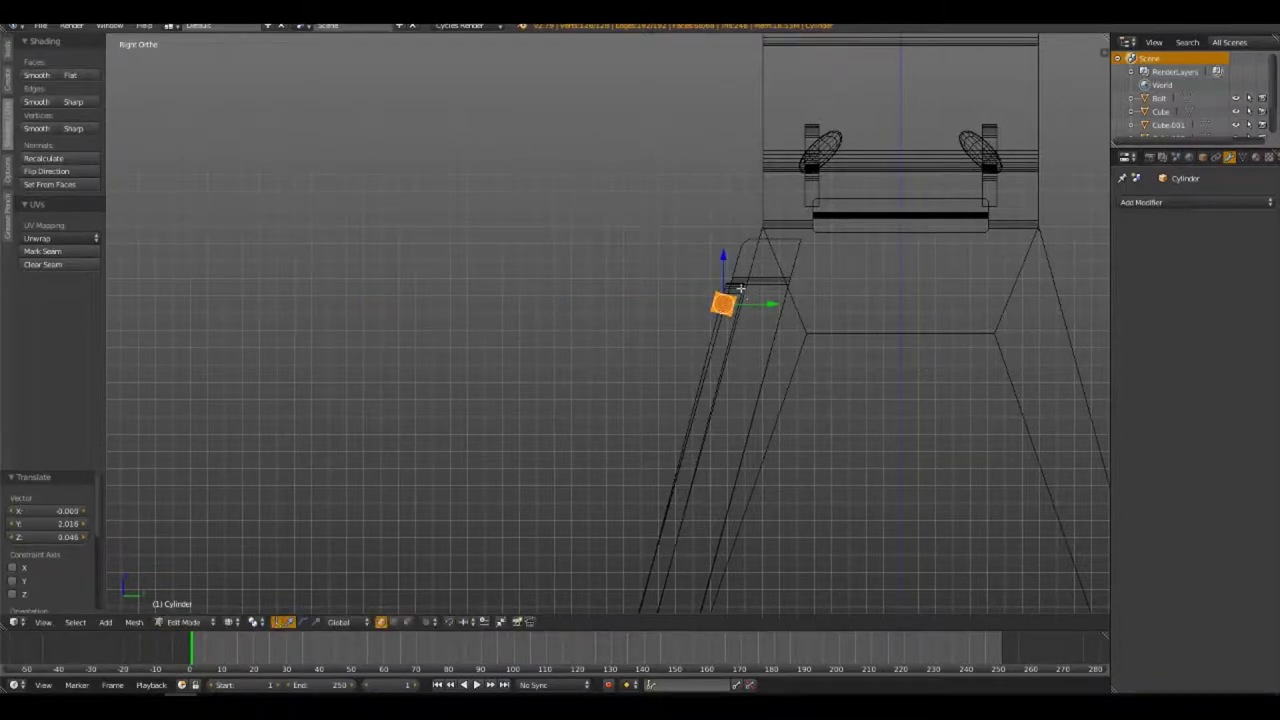
{"action": "middle_click_drag", "start_coordinate": [737, 286], "coordinate": [836, 350]}
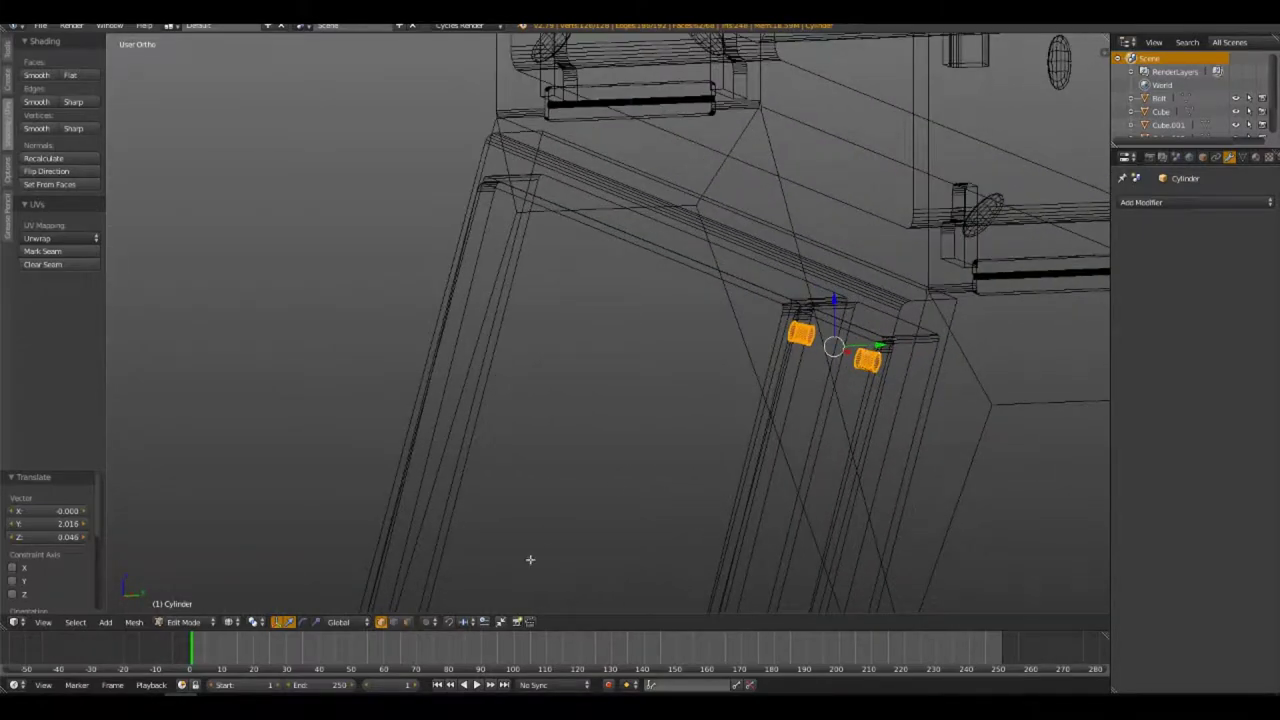
Cut the two cylinders out of the angled strut with Bool Tool Subtract
{"action": "key", "text": "Tab"}
{"action": "right_click", "coordinate": [869, 360]}
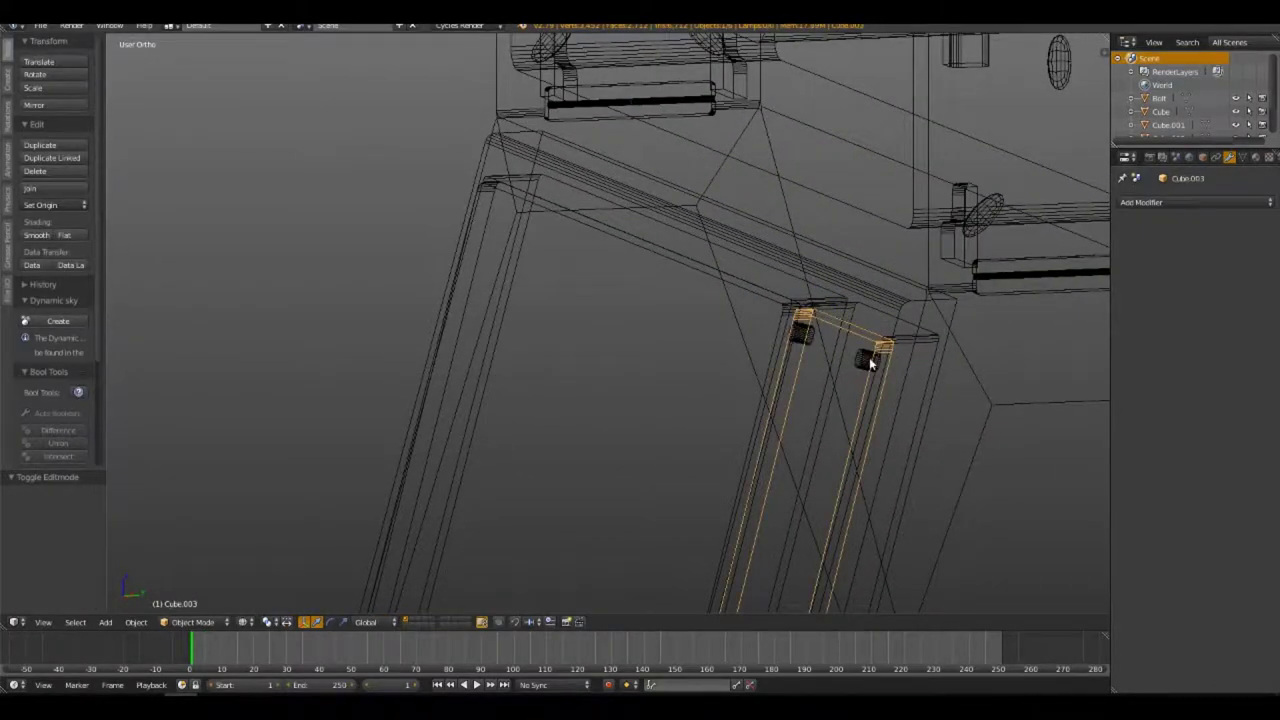
{"action": "right_click", "coordinate": [869, 357]}
{"action": "right_click", "coordinate": [889, 346], "text": "shift"}
{"action": "key", "text": "ctrl+shift+b"}
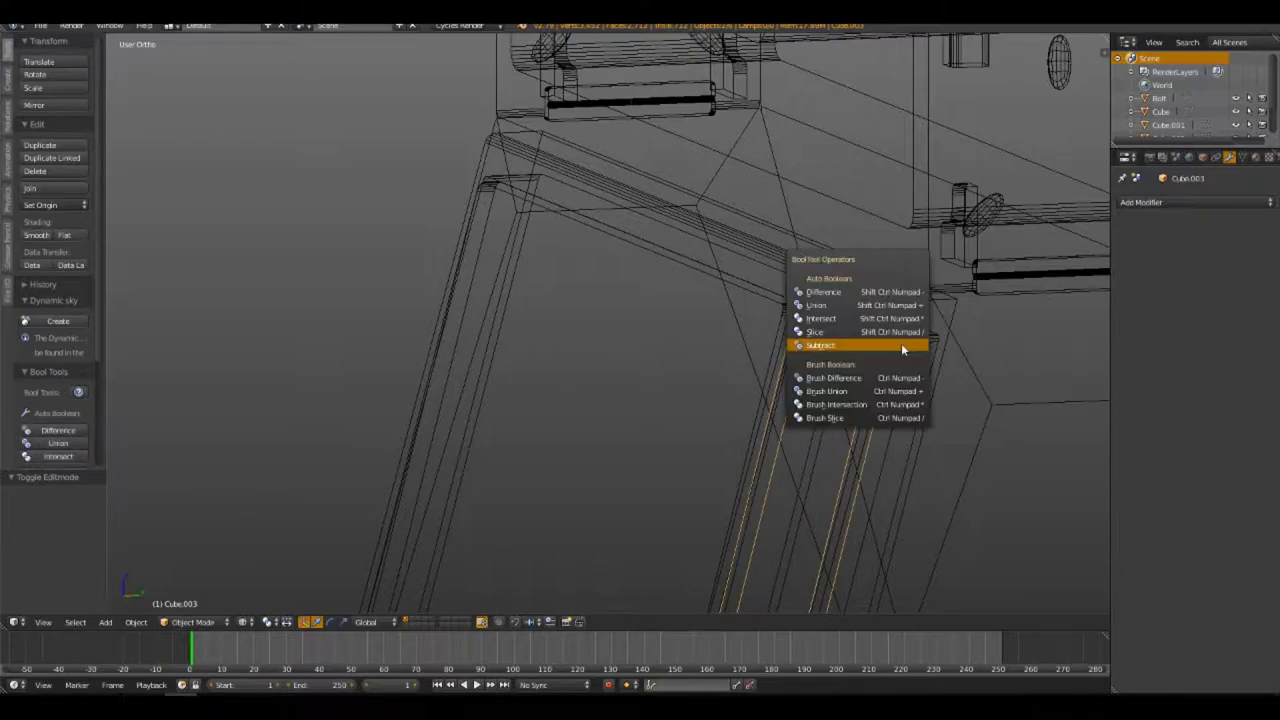
{"action": "left_click", "coordinate": [901, 343]}
Move the cutting cylinders -1.256 along Y out of the way and select the Bolt
{"action": "key", "text": "g"}
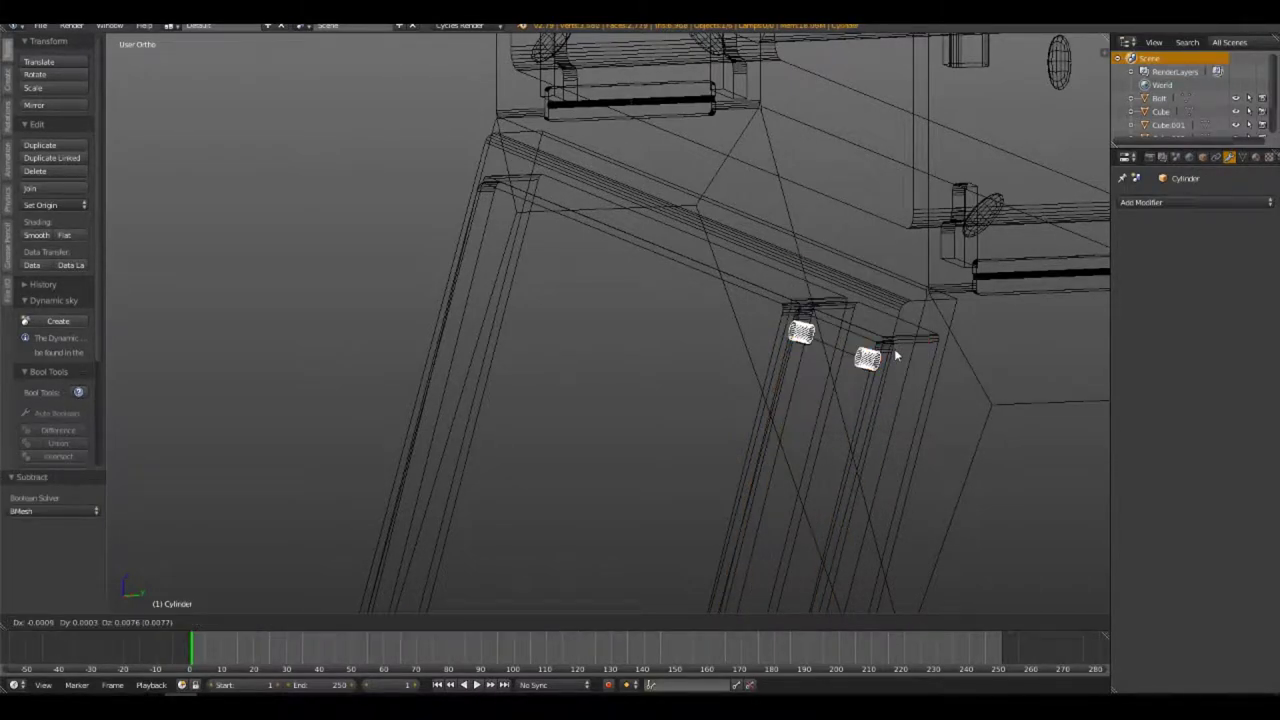
{"action": "key", "text": "y"}
{"action": "left_click", "coordinate": [690, 442]}
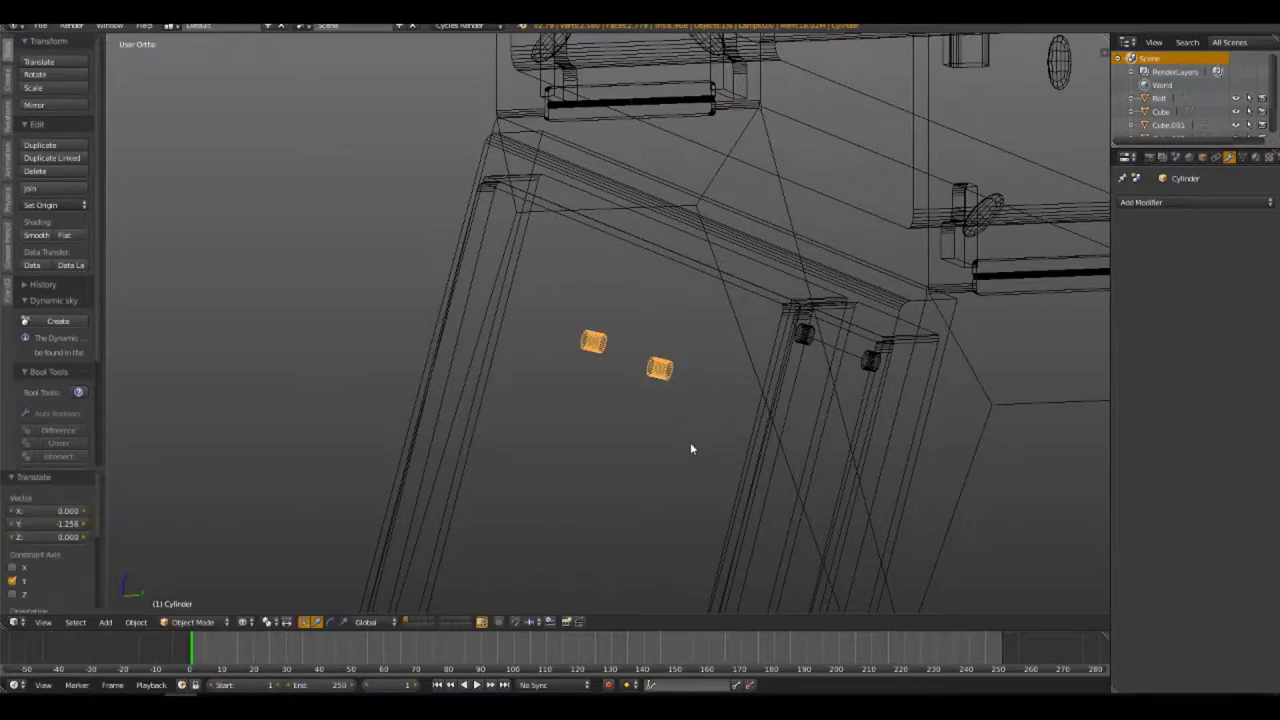
{"action": "mouse_move", "coordinate": [797, 428]}
{"action": "middle_mouse_down"}
{"action": "mouse_move", "coordinate": [643, 234]}
{"action": "mouse_move", "coordinate": [600, 463]}
{"action": "mouse_move", "coordinate": [620, 458]}
{"action": "middle_mouse_up"}
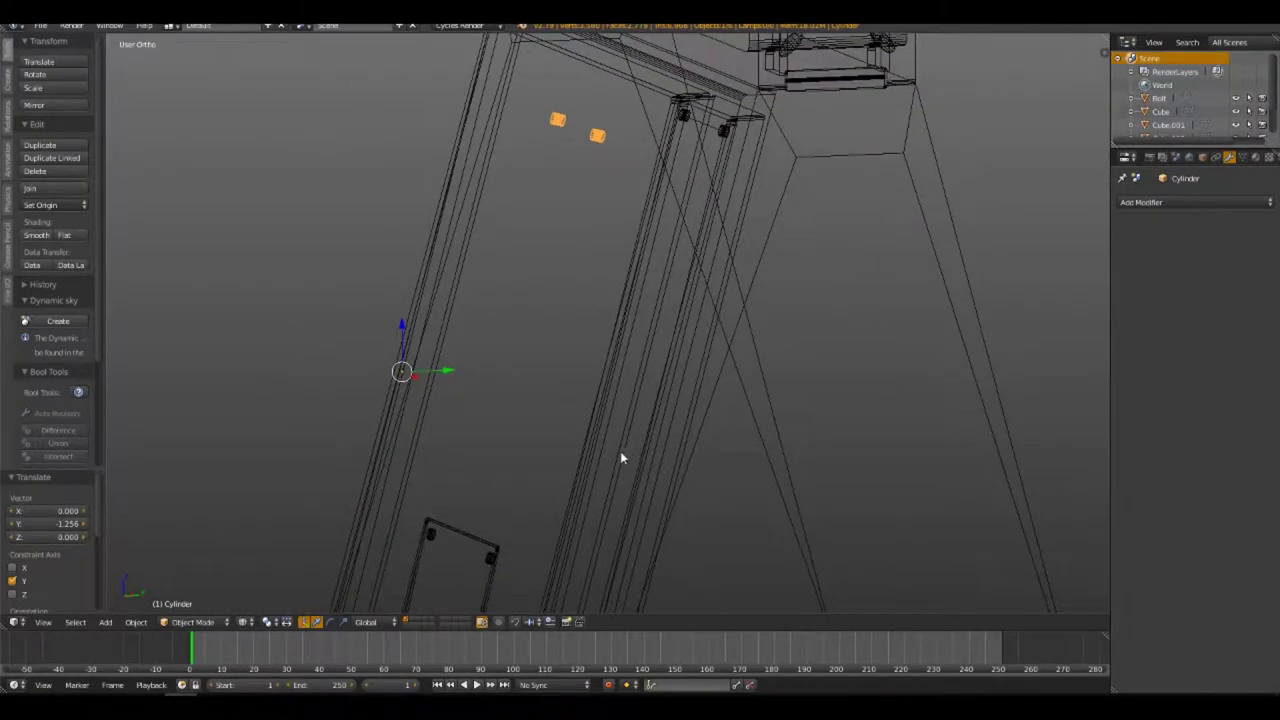
{"action": "right_click", "coordinate": [487, 563]}
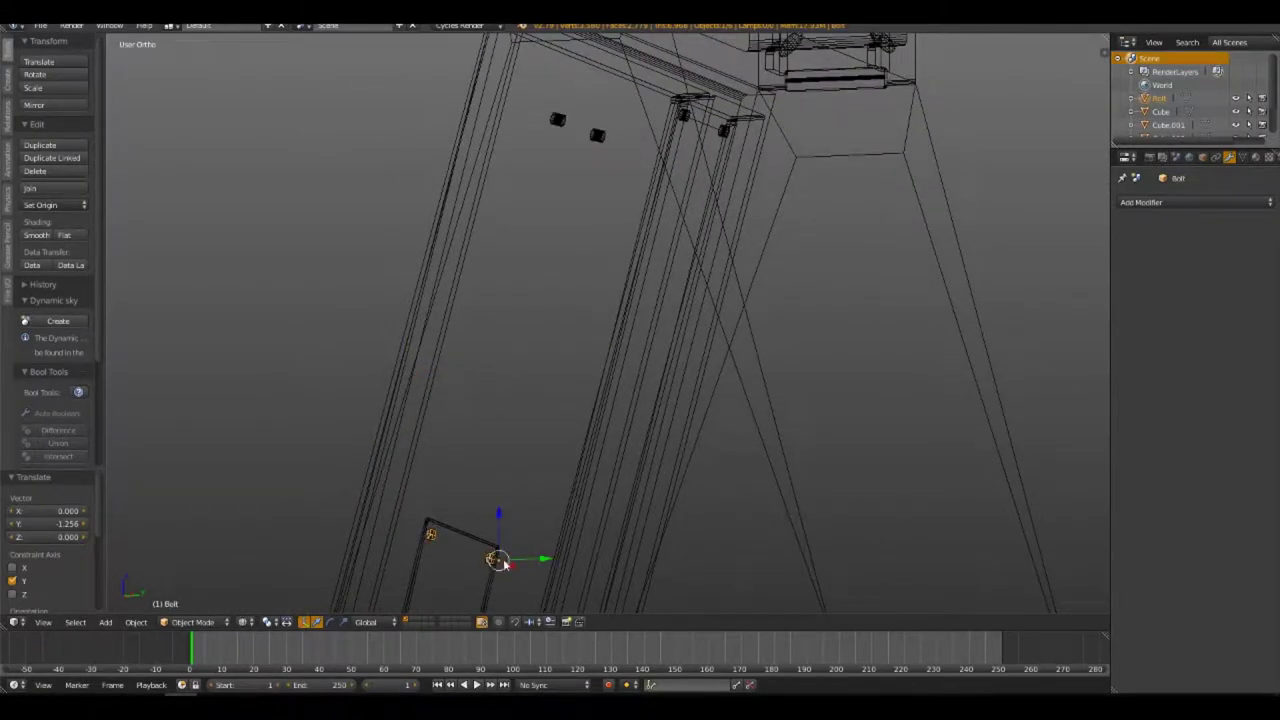
{"action": "mouse_move", "coordinate": [505, 565]}
{"action": "middle_mouse_down"}
{"action": "mouse_move", "coordinate": [715, 478]}
{"action": "mouse_move", "coordinate": [834, 248]}
{"action": "mouse_move", "coordinate": [942, 354]}
{"action": "mouse_move", "coordinate": [717, 287]}
{"action": "mouse_move", "coordinate": [731, 277]}
{"action": "mouse_move", "coordinate": [780, 314]}
{"action": "mouse_move", "coordinate": [829, 257]}
{"action": "mouse_move", "coordinate": [660, 397]}
{"action": "middle_mouse_up"}
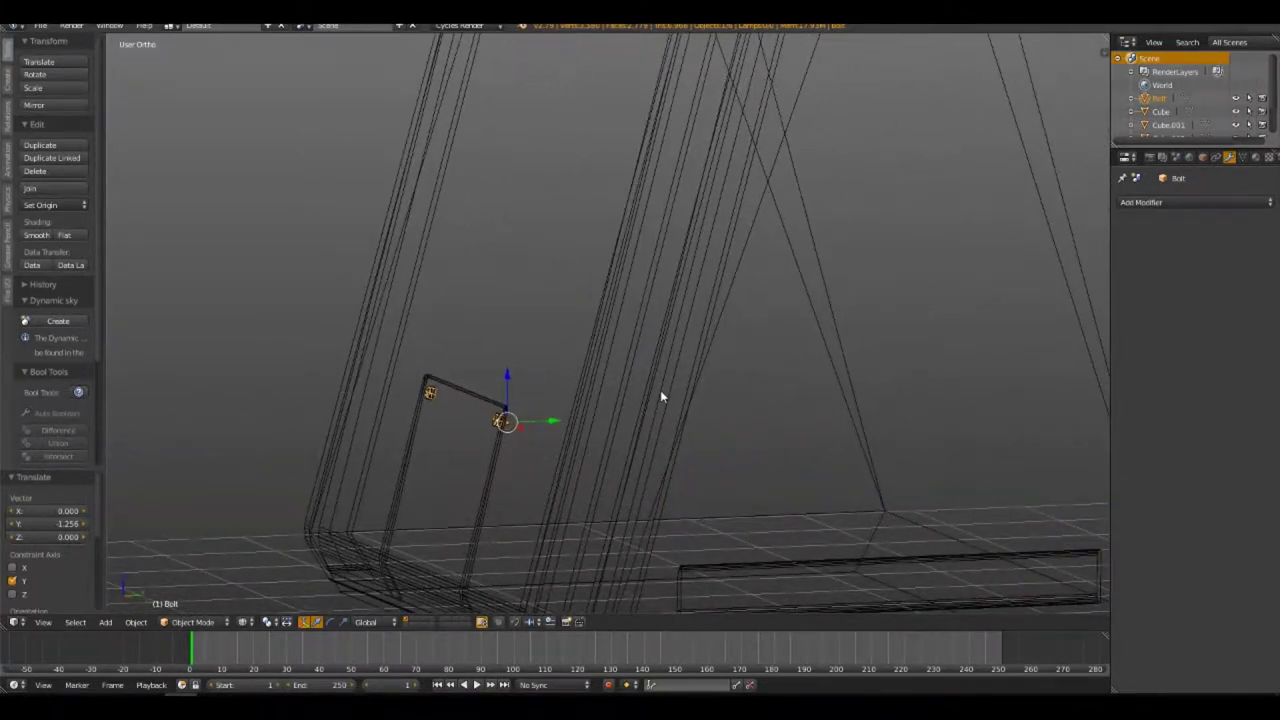
Duplicate the bolt and move the copy up along Z, then sideways
{"action": "key", "text": "KP_1"}
{"action": "key", "text": "KP_3"}
{"action": "scroll", "coordinate": [663, 384], "scroll_direction": "down", "scroll_amount": 3}
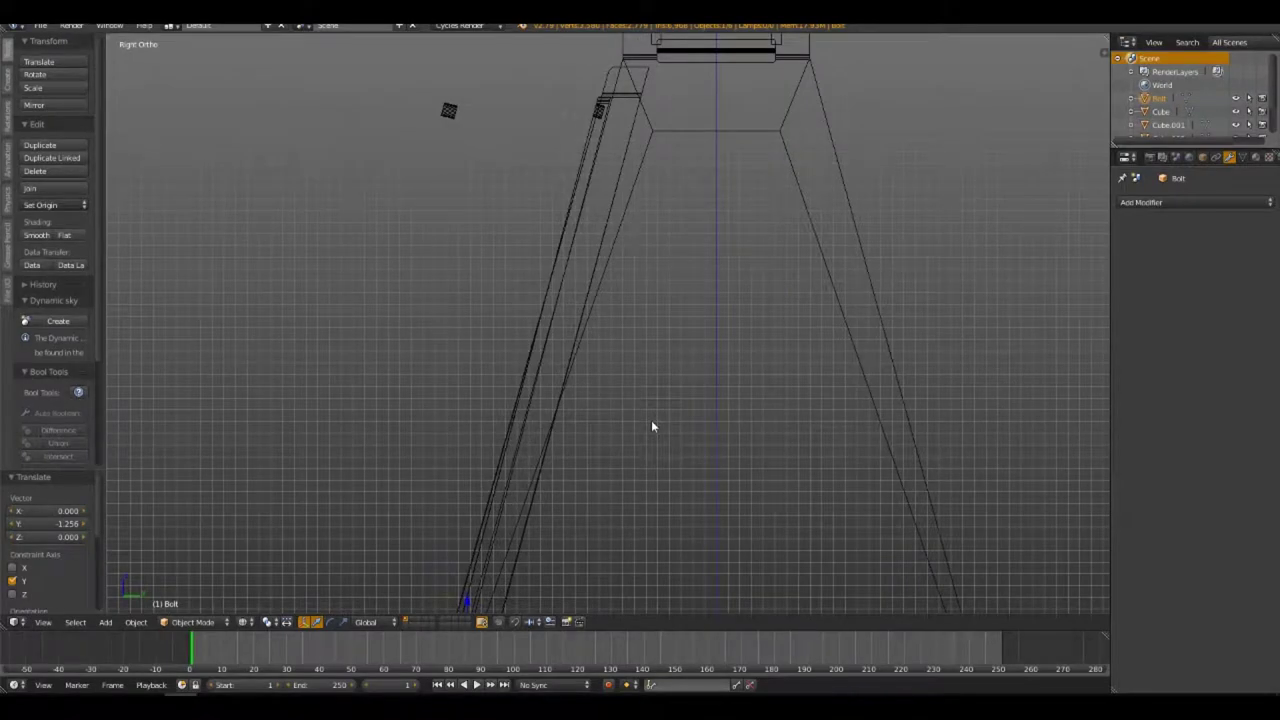
{"action": "key", "text": "shift+d"}
{"action": "key", "text": "z"}
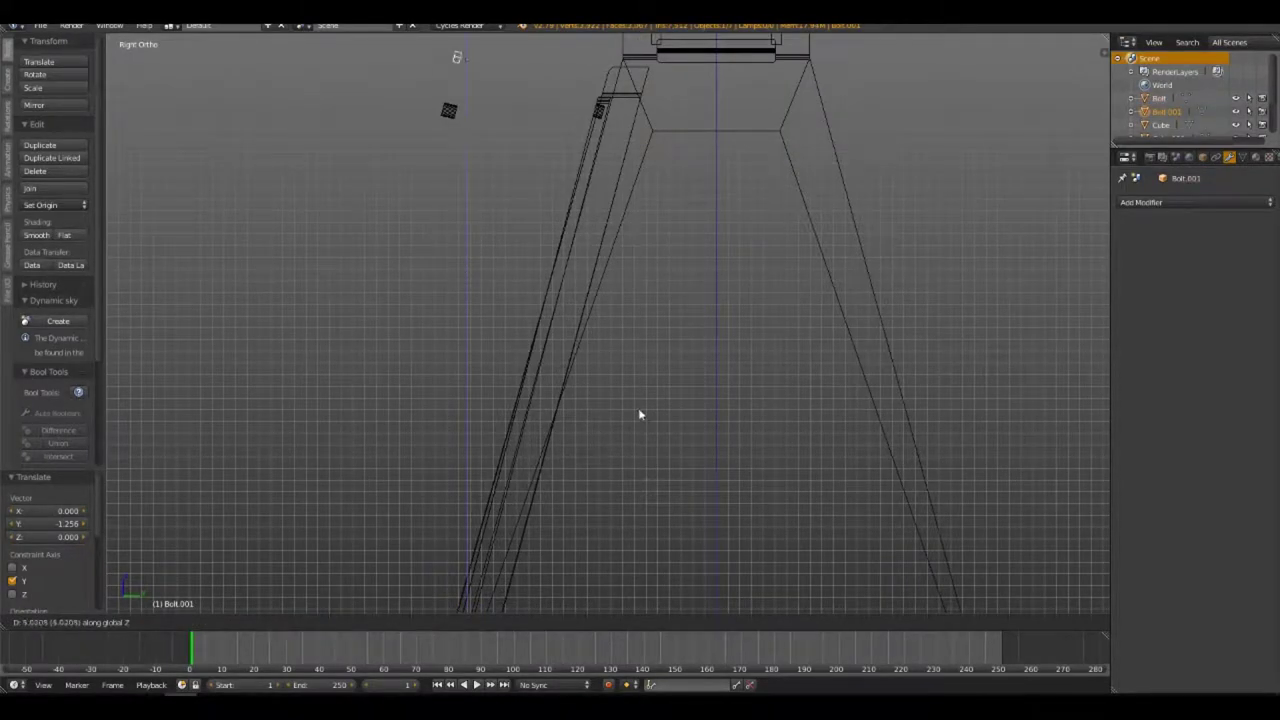
{"action": "left_click", "coordinate": [629, 456]}
{"action": "key", "text": "KP_1"}
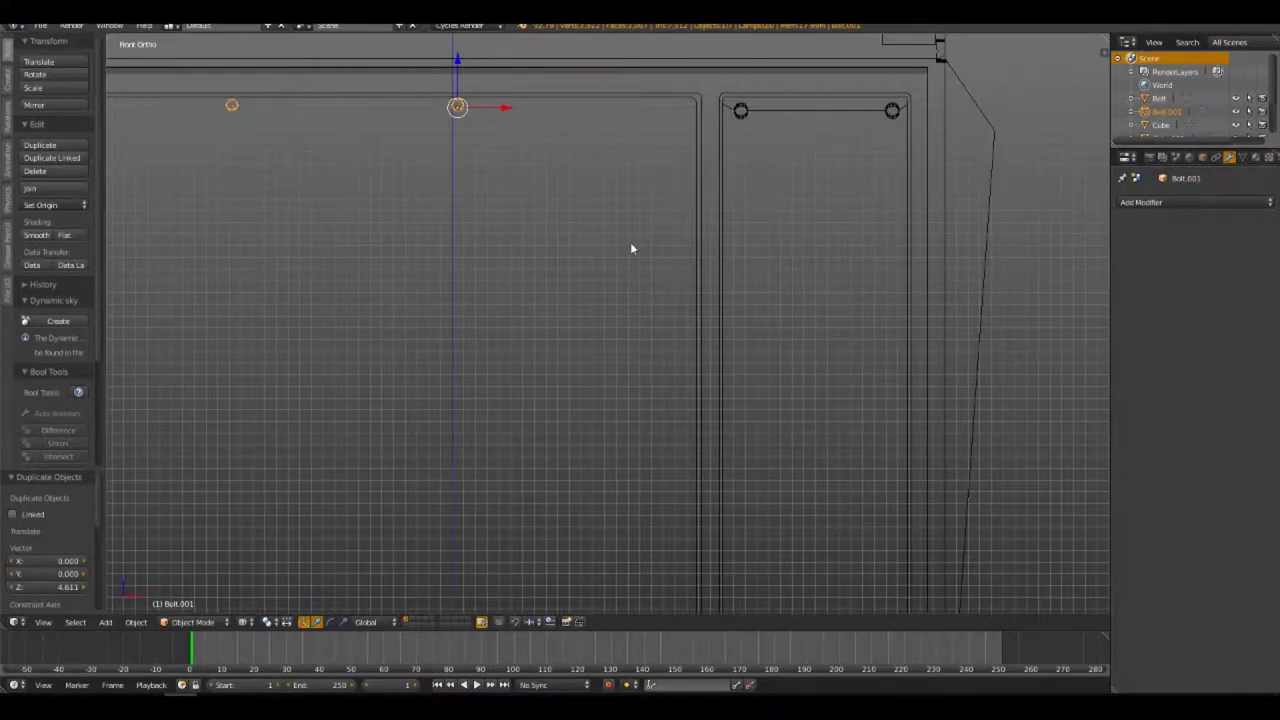
{"action": "middle_click_drag", "start_coordinate": [631, 249], "coordinate": [614, 420], "text": "shift"}
{"action": "key", "text": "g"}
{"action": "left_click", "coordinate": [1043, 402]}
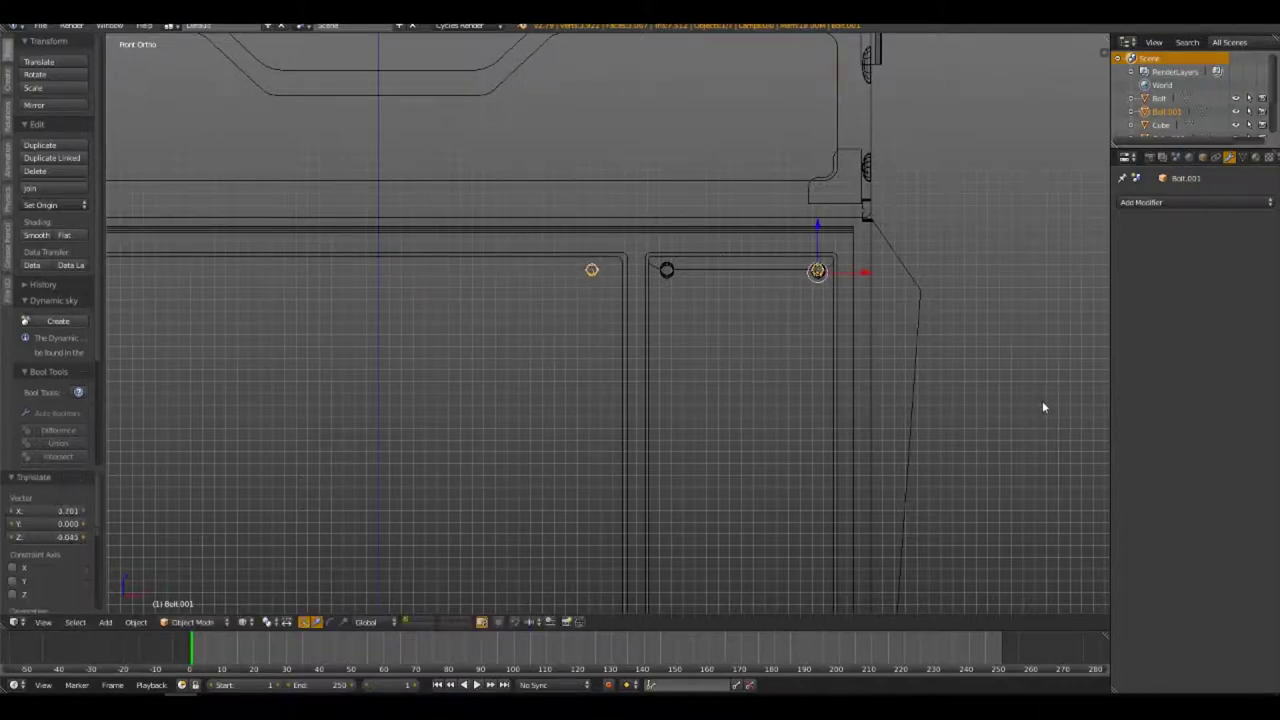
In Edit Mode, shift all of the bolt copy's geometry along X
{"action": "key", "text": "Tab"}
{"action": "key", "text": "a"}
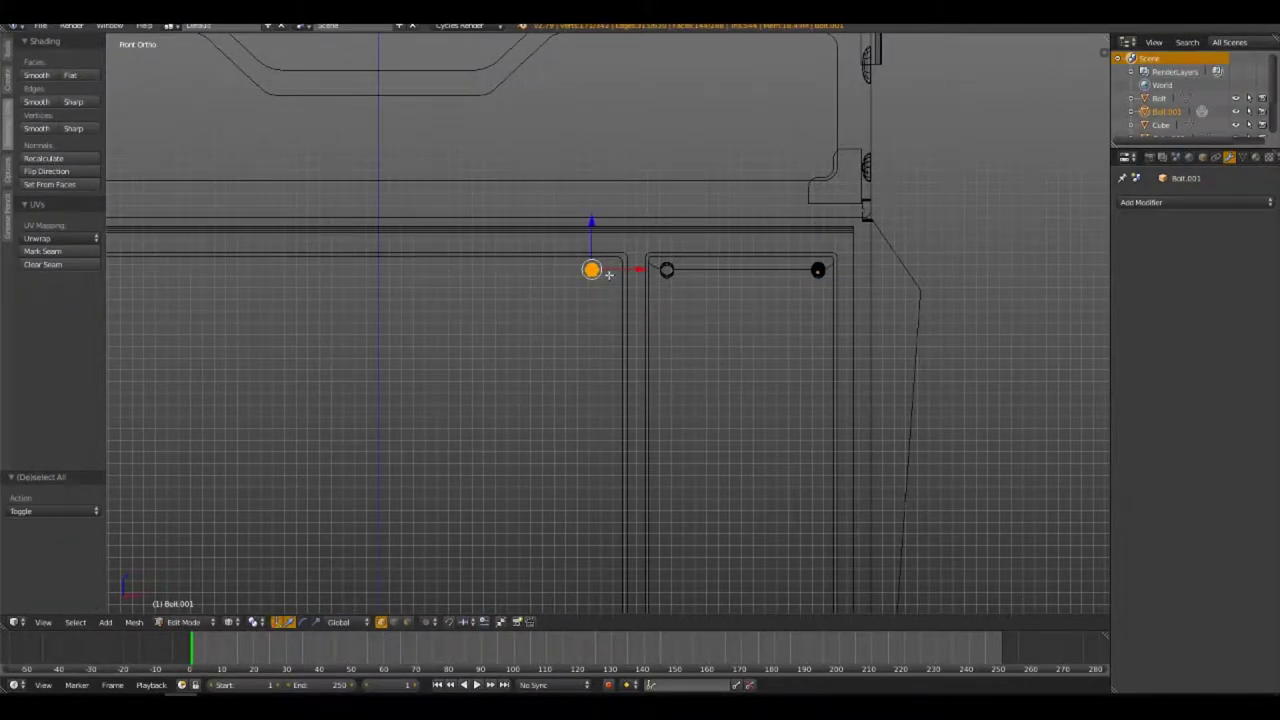
{"action": "key", "text": "g"}
{"action": "key", "text": "x"}
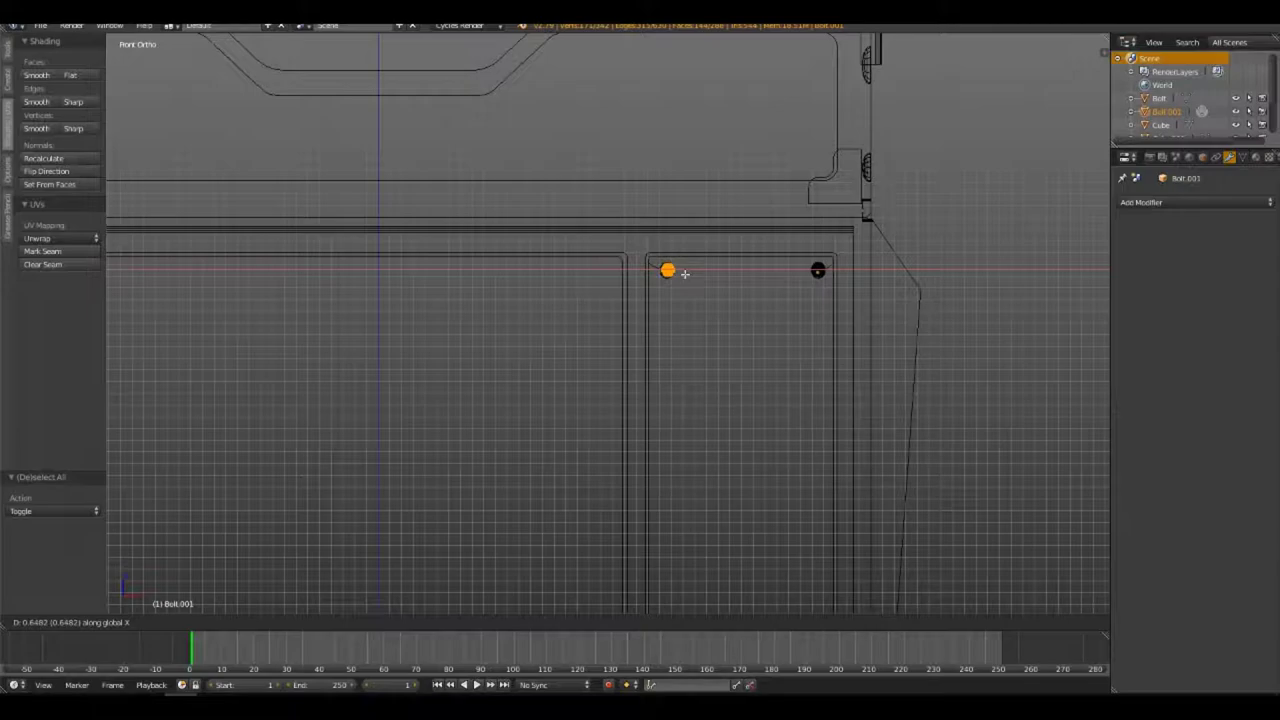
{"action": "left_click", "coordinate": [684, 273]}
{"action": "scroll", "coordinate": [740, 366], "scroll_direction": "up", "scroll_amount": 5}
{"action": "scroll", "coordinate": [749, 249], "scroll_direction": "up", "scroll_amount": 2}
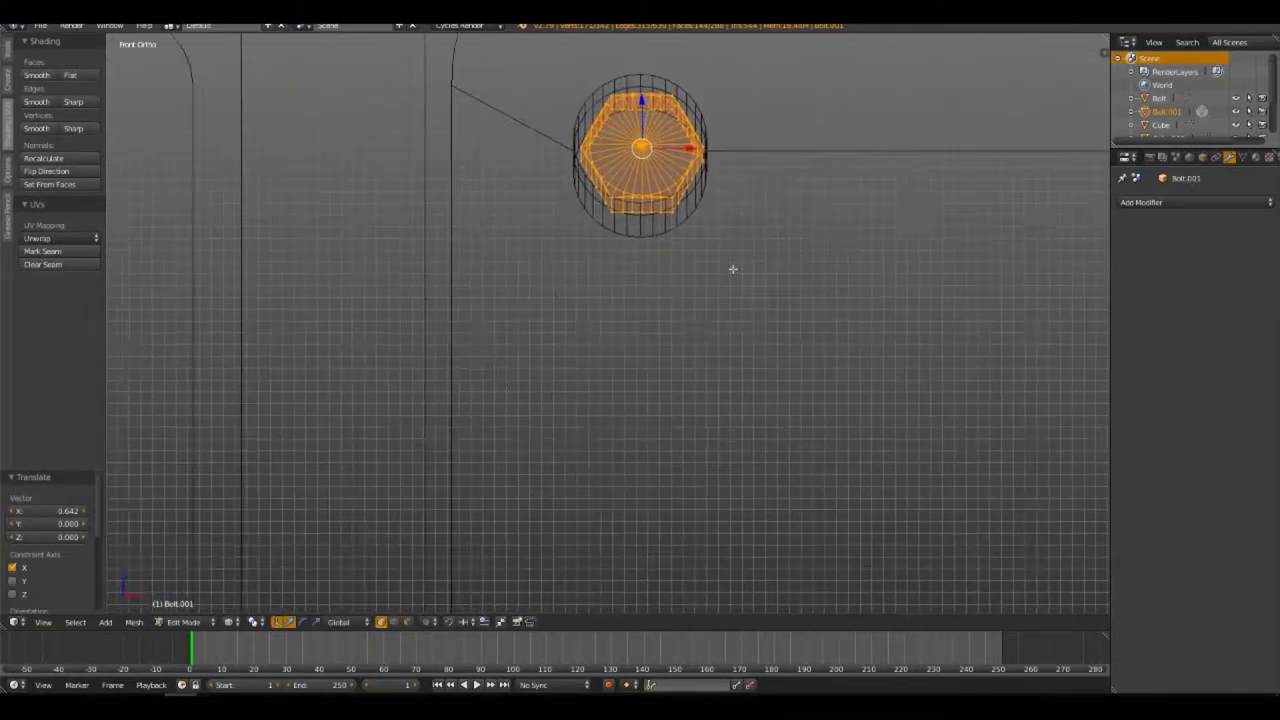
{"action": "mouse_move", "coordinate": [733, 269]}
{"action": "middle_mouse_down", "text": "shift"}
{"action": "mouse_move", "coordinate": [669, 430]}
{"action": "mouse_move", "coordinate": [566, 360]}
{"action": "middle_mouse_up", "text": "shift"}
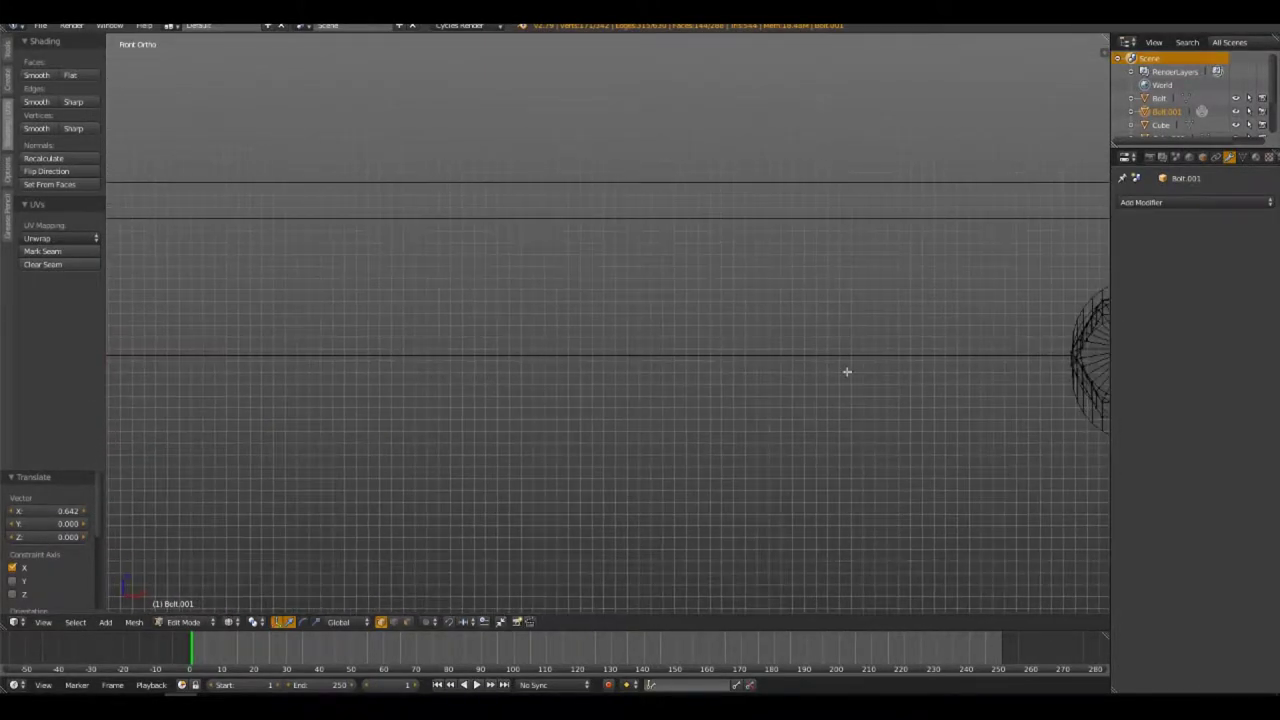
{"action": "middle_click_drag", "start_coordinate": [846, 371], "coordinate": [589, 384], "text": "shift"}
Nudge the bolt mesh slightly further along X
{"action": "key", "text": "a"}
{"action": "key", "text": "a"}
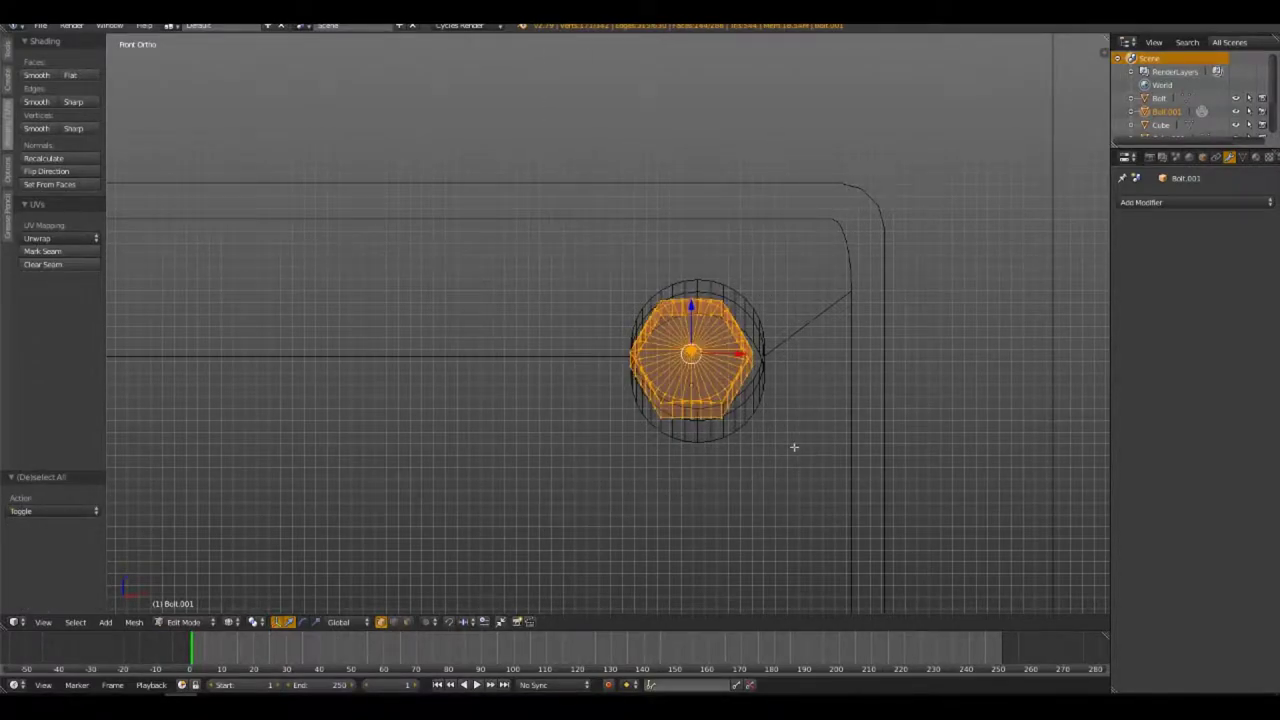
{"action": "key", "text": "g"}
{"action": "key", "text": "x"}
{"action": "key", "text": "Return"}
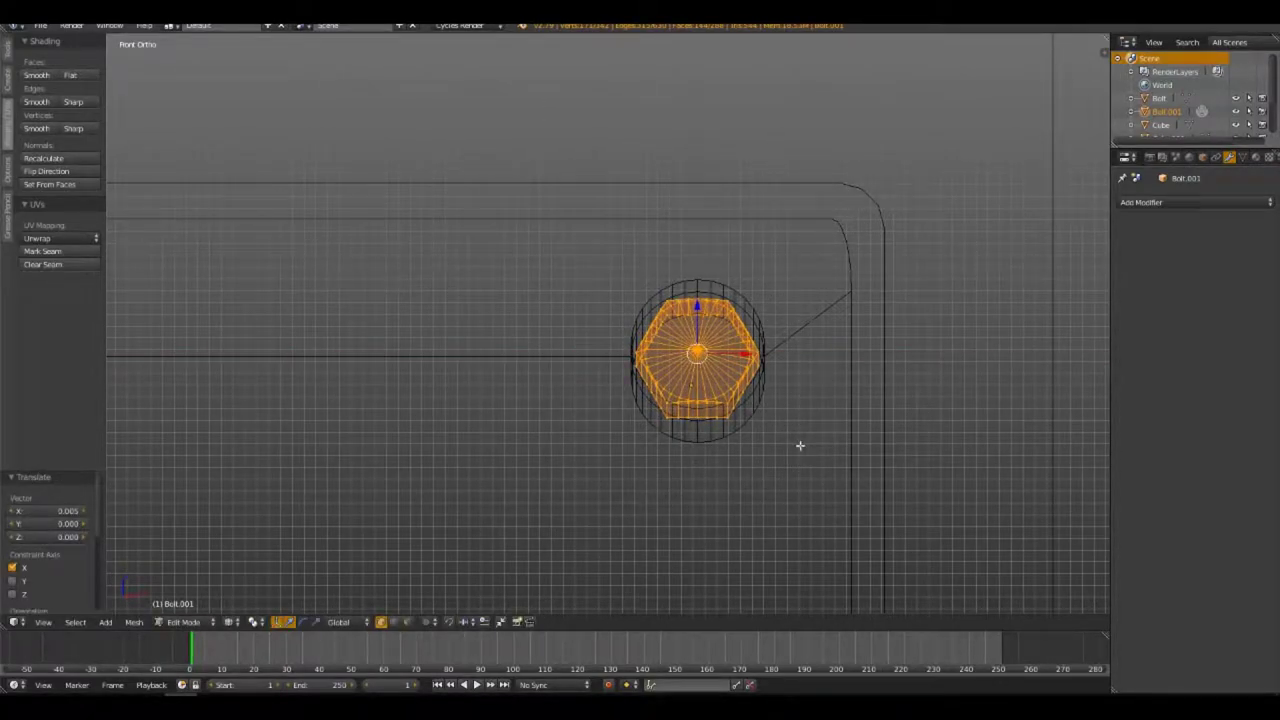
Back in Object Mode, move the bolt copy along Y to the strut
{"action": "key", "text": "KP_3"}
{"action": "scroll", "coordinate": [566, 403], "scroll_direction": "down", "scroll_amount": 3}
{"action": "scroll", "coordinate": [600, 440], "scroll_direction": "down", "scroll_amount": 5}
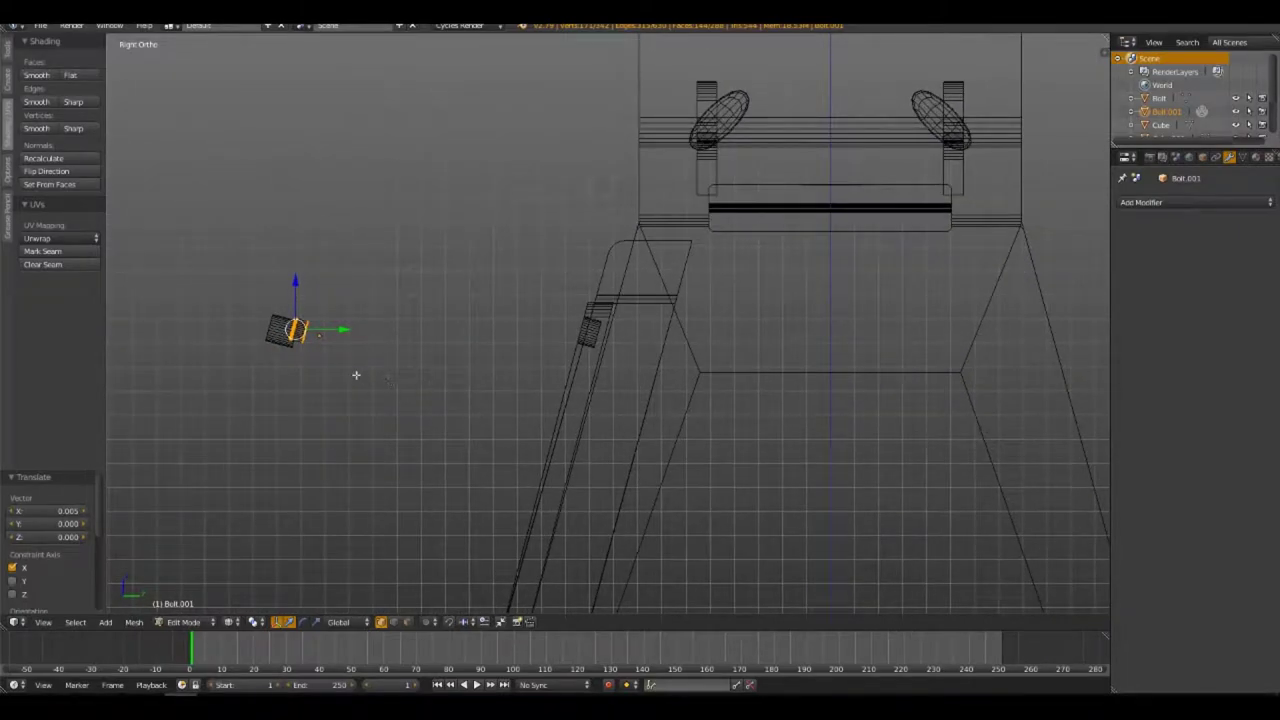
{"action": "key", "text": "Tab"}
{"action": "key", "text": "shift+d"}
{"action": "key", "text": "y"}
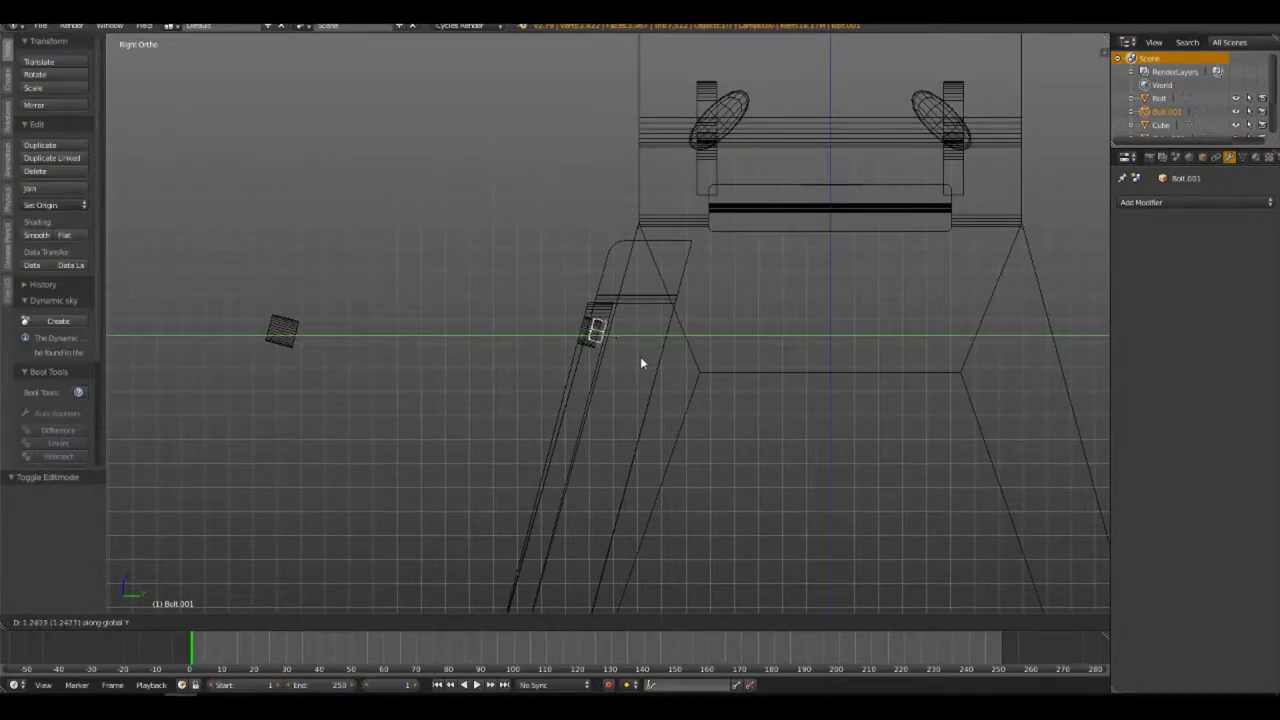
{"action": "key", "text": "Return"}
{"action": "scroll", "coordinate": [600, 300], "scroll_direction": "up", "scroll_amount": 5}
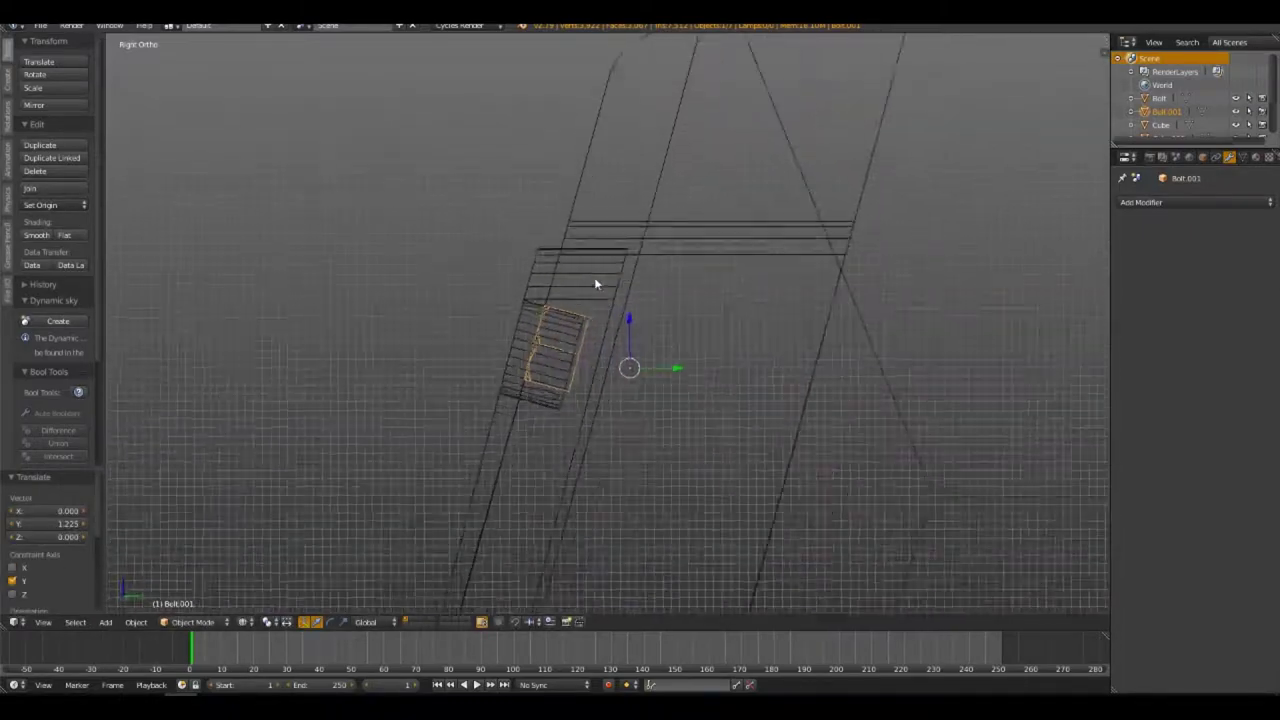
{"action": "scroll", "coordinate": [594, 277], "scroll_direction": "up", "scroll_amount": 3}
Fine-tune the bolt along Z and Y so it seats in the strut hole
{"action": "key", "text": "g"}
{"action": "key", "text": "z"}
{"action": "key", "text": "Return"}
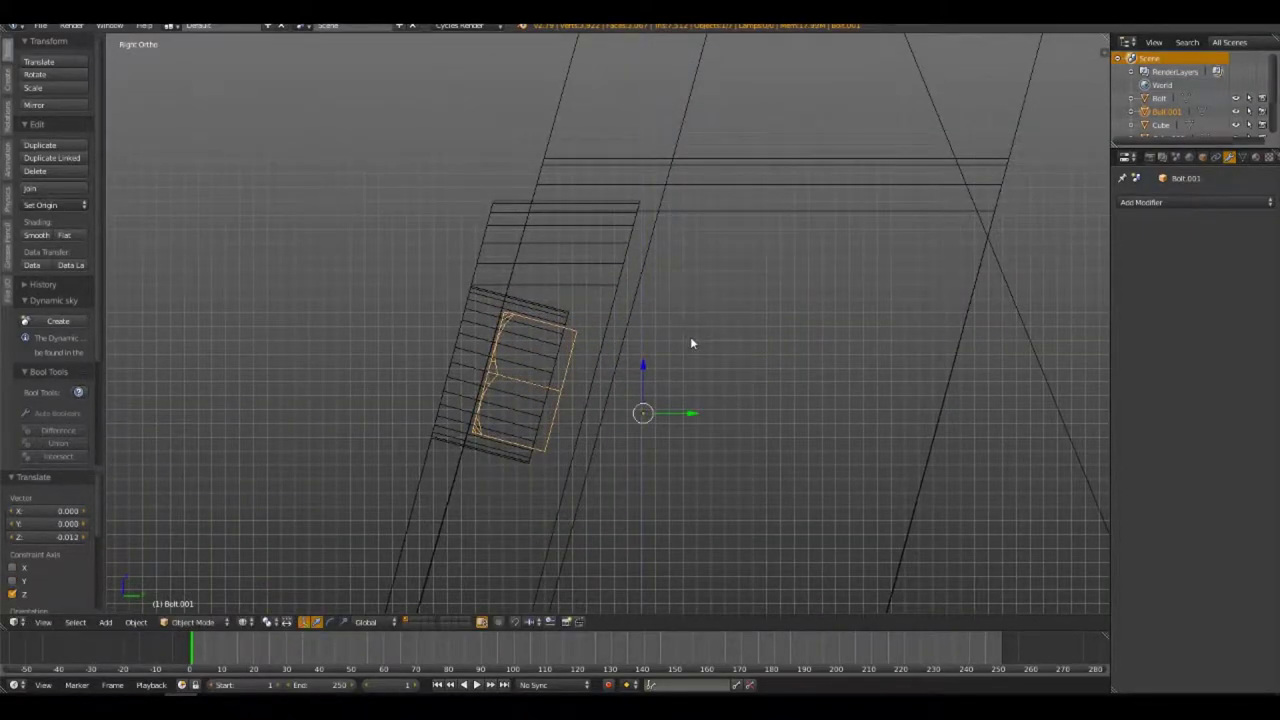
{"action": "key", "text": "g"}
{"action": "key", "text": "y"}
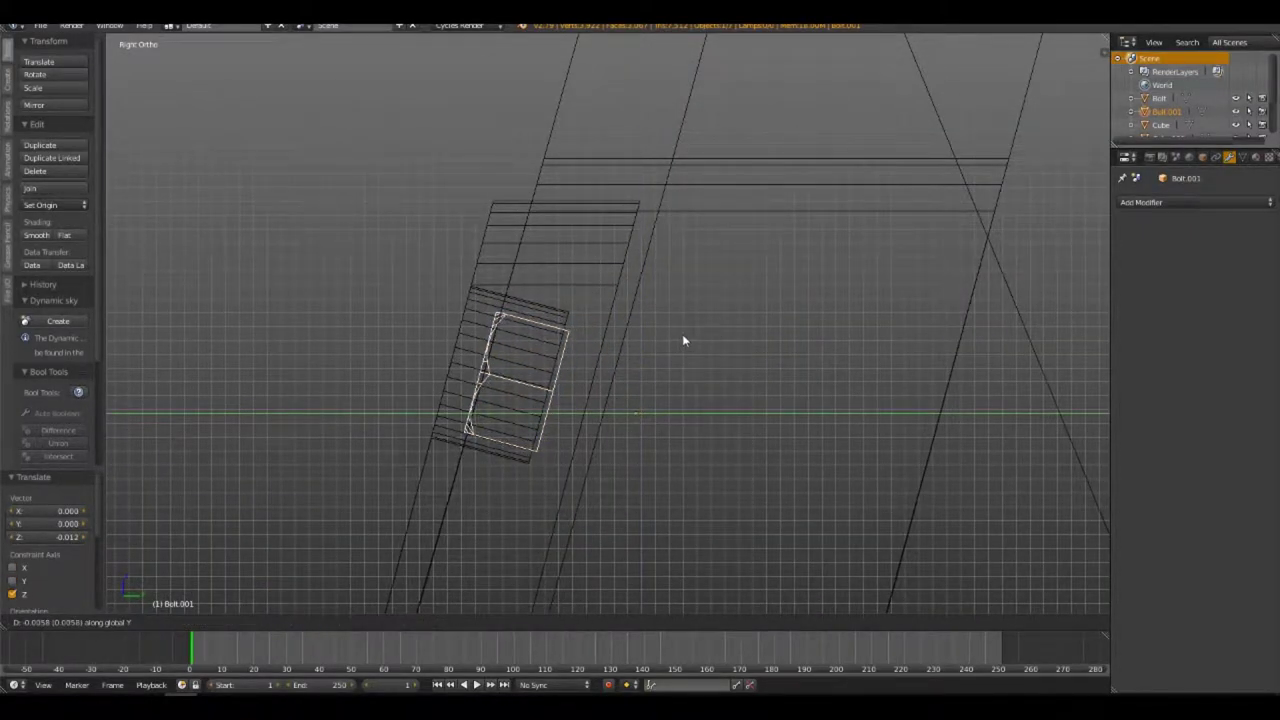
{"action": "left_click", "coordinate": [682, 341]}
{"action": "key", "text": "Tab"}
{"action": "mouse_move", "coordinate": [682, 341]}
{"action": "middle_mouse_down"}
{"action": "mouse_move", "coordinate": [607, 529]}
{"action": "mouse_move", "coordinate": [654, 494]}
{"action": "mouse_move", "coordinate": [763, 486]}
{"action": "mouse_move", "coordinate": [499, 489]}
{"action": "mouse_move", "coordinate": [457, 477]}
{"action": "mouse_move", "coordinate": [540, 474]}
{"action": "mouse_move", "coordinate": [486, 477]}
{"action": "middle_mouse_up"}
{"action": "key", "text": "z"}
{"action": "scroll", "coordinate": [607, 529], "scroll_direction": "up", "scroll_amount": 3}
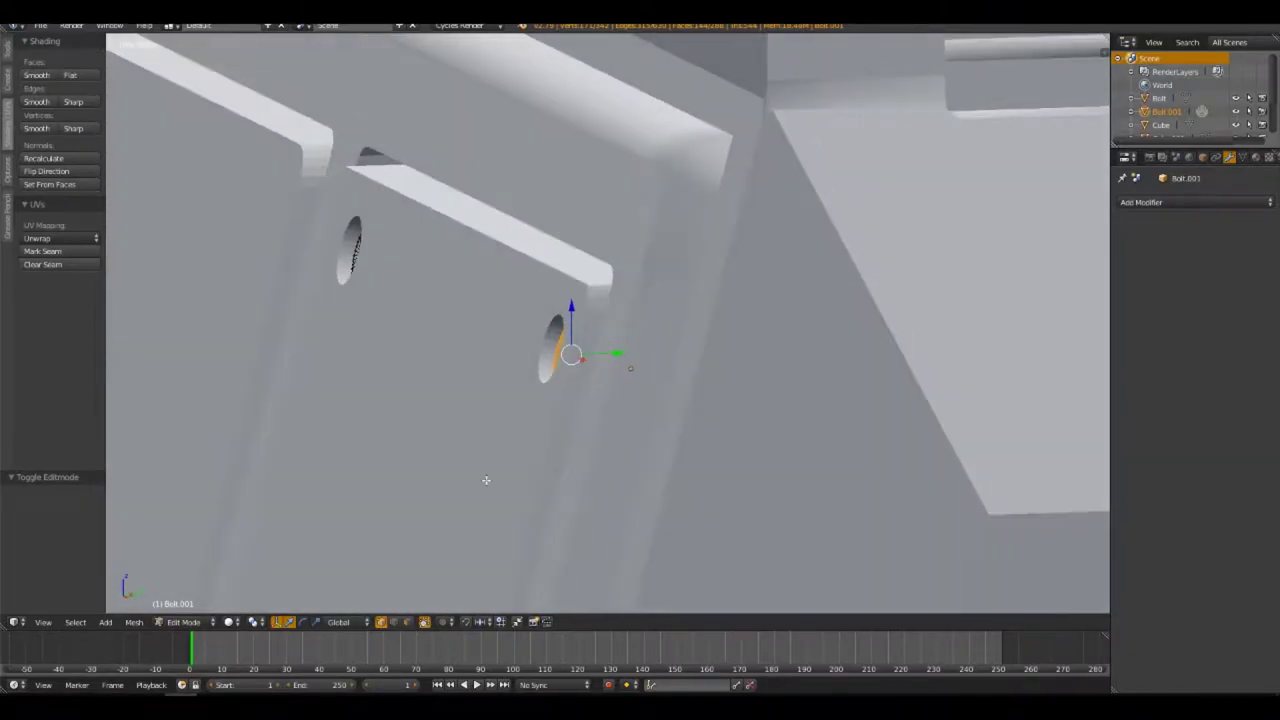
In wireframe, reposition all of the bolt's geometry to line up with the hole
{"action": "key", "text": "KP_1"}
{"action": "key", "text": "KP_3"}
{"action": "key", "text": "z"}
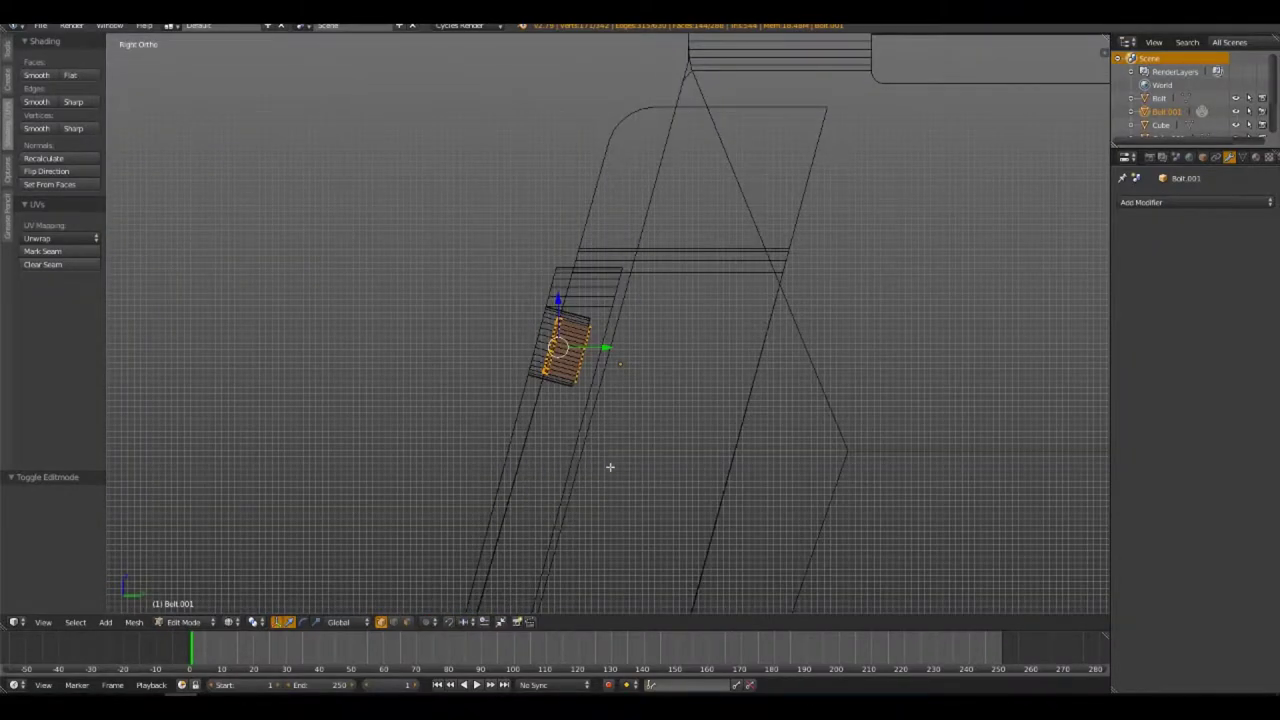
{"action": "scroll", "coordinate": [615, 373], "scroll_direction": "up", "scroll_amount": 2}
{"action": "scroll", "coordinate": [615, 373], "scroll_direction": "up", "scroll_amount": 1}
{"action": "key", "text": "g"}
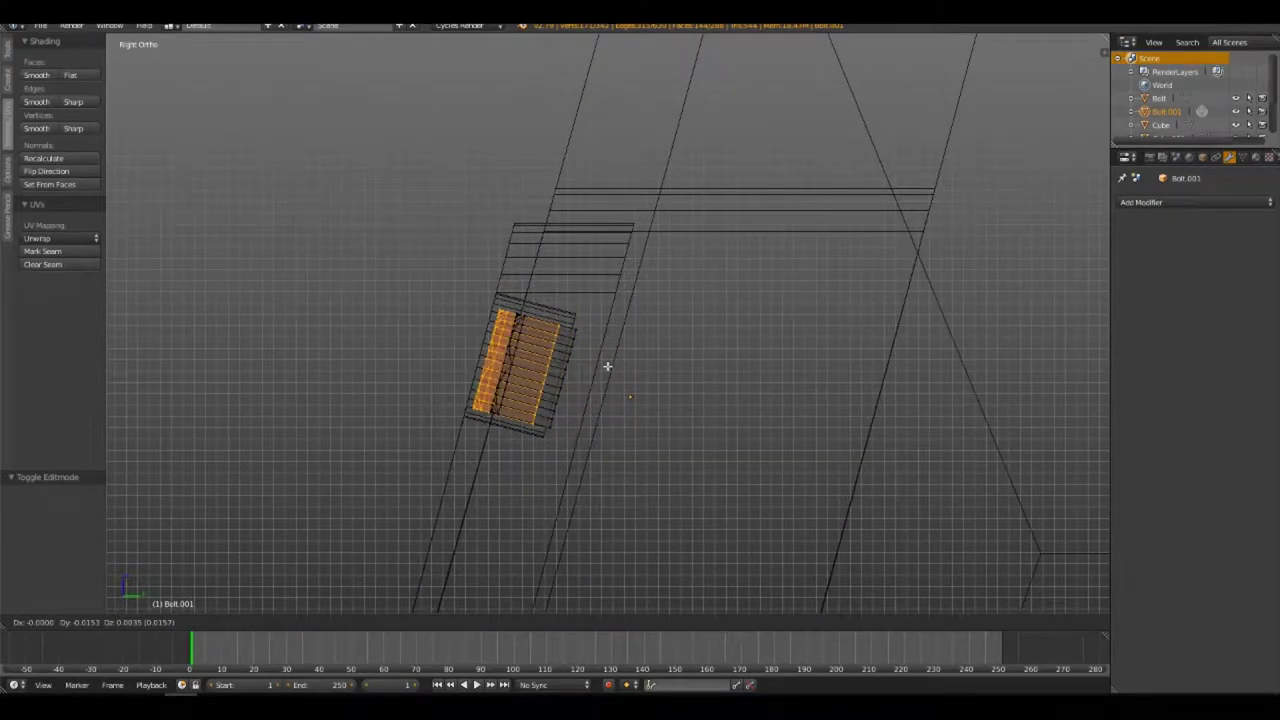
{"action": "right_click", "coordinate": [589, 371]}
{"action": "key", "text": "a"}
{"action": "key", "text": "a"}
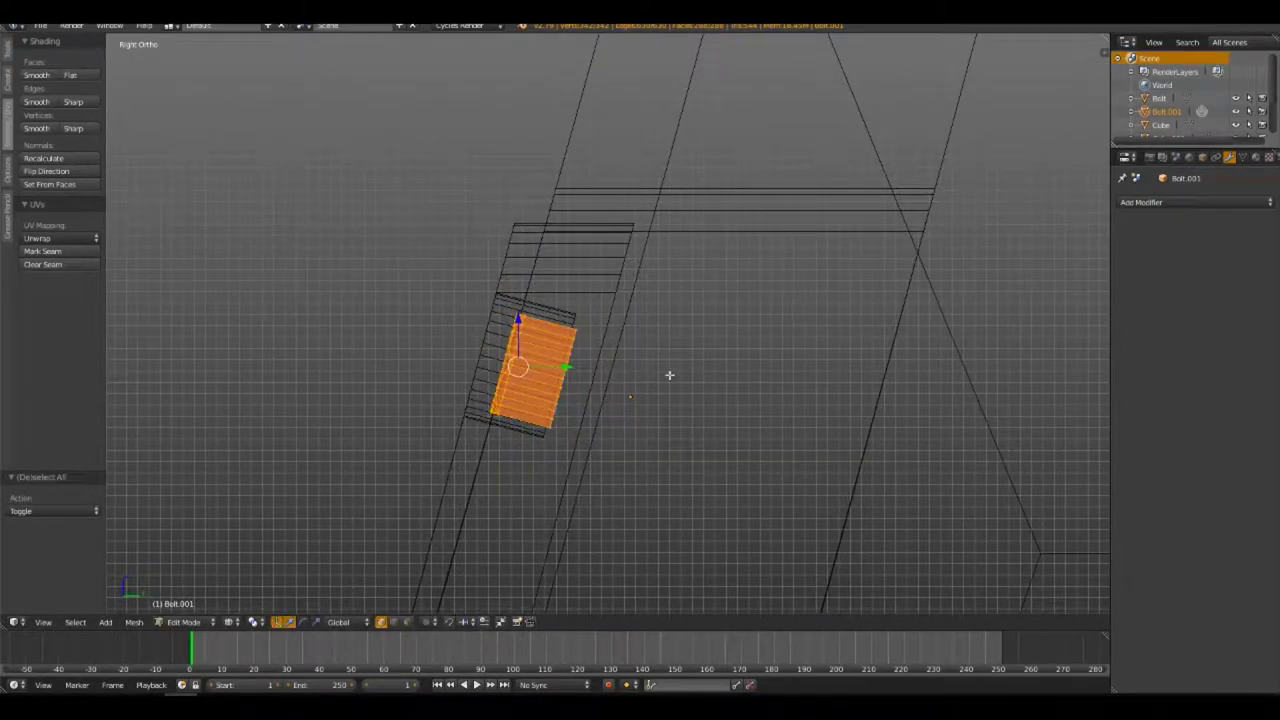
{"action": "key", "text": "g"}
{"action": "left_click", "coordinate": [651, 366]}
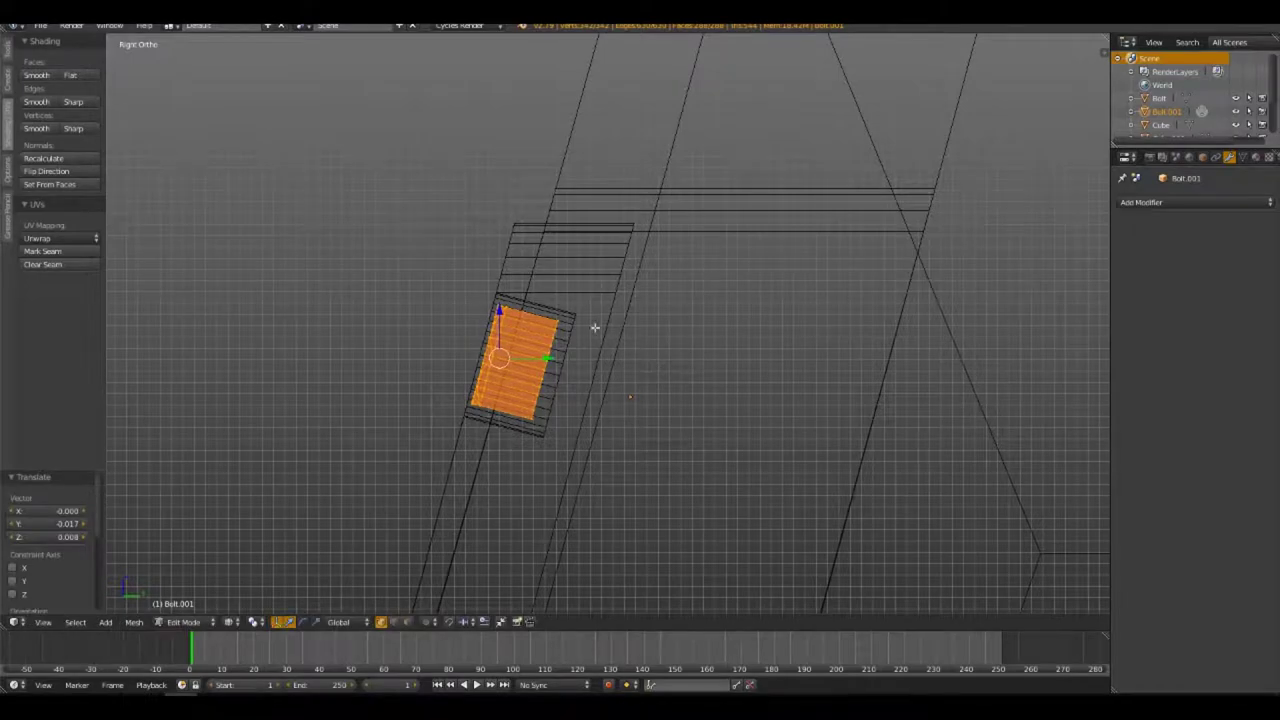
{"action": "key", "text": "Tab"}
Box-select the strut's upper and lower hole faces and shift them -0.0177 Y, 0.0347 Z around the bolt
{"action": "right_click", "coordinate": [569, 316]}
{"action": "key", "text": "Tab"}
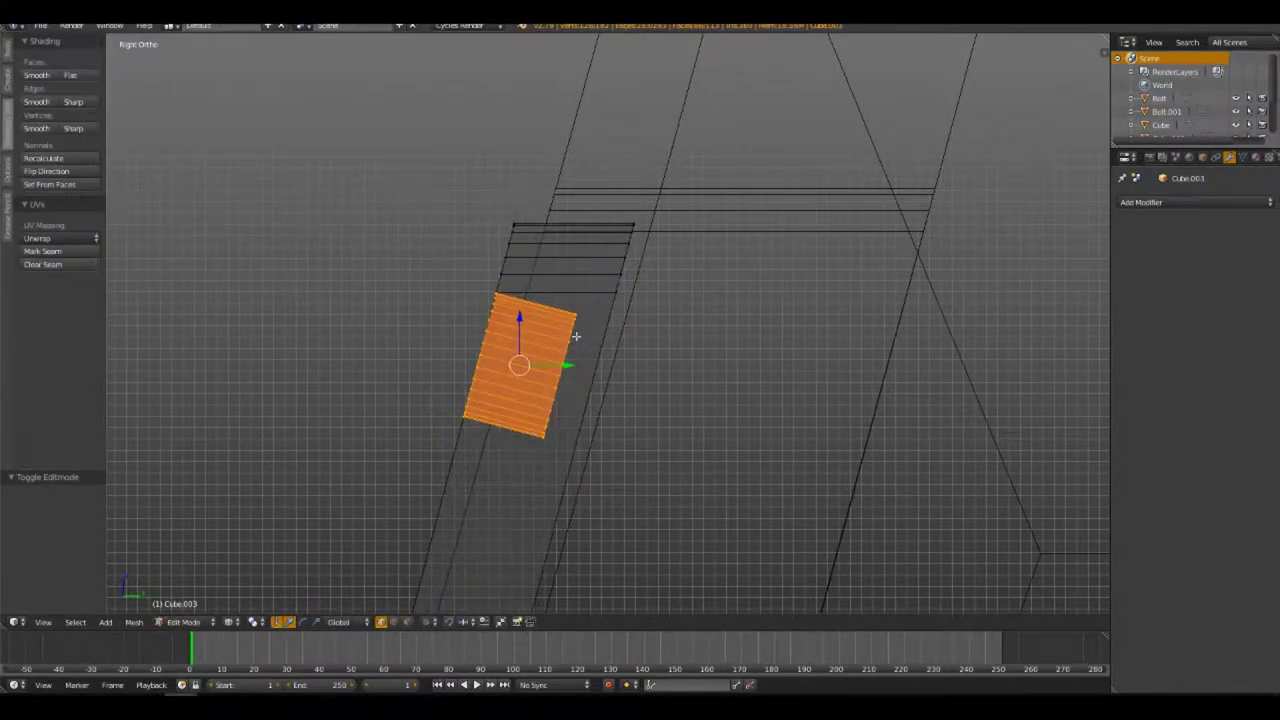
{"action": "key", "text": "a"}
{"action": "key", "text": "b"}
{"action": "left_click_drag", "start_coordinate": [540, 293], "coordinate": [599, 351]}
{"action": "key", "text": "b"}
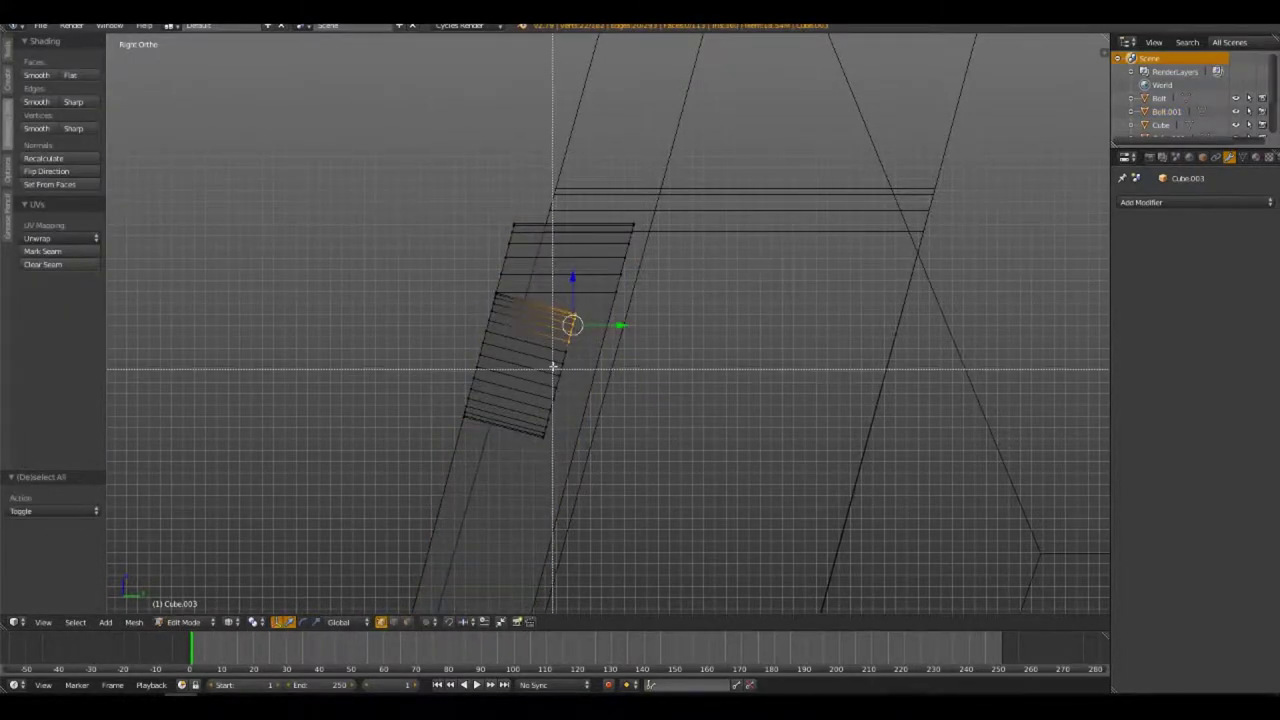
{"action": "left_click_drag", "start_coordinate": [528, 370], "coordinate": [565, 432]}
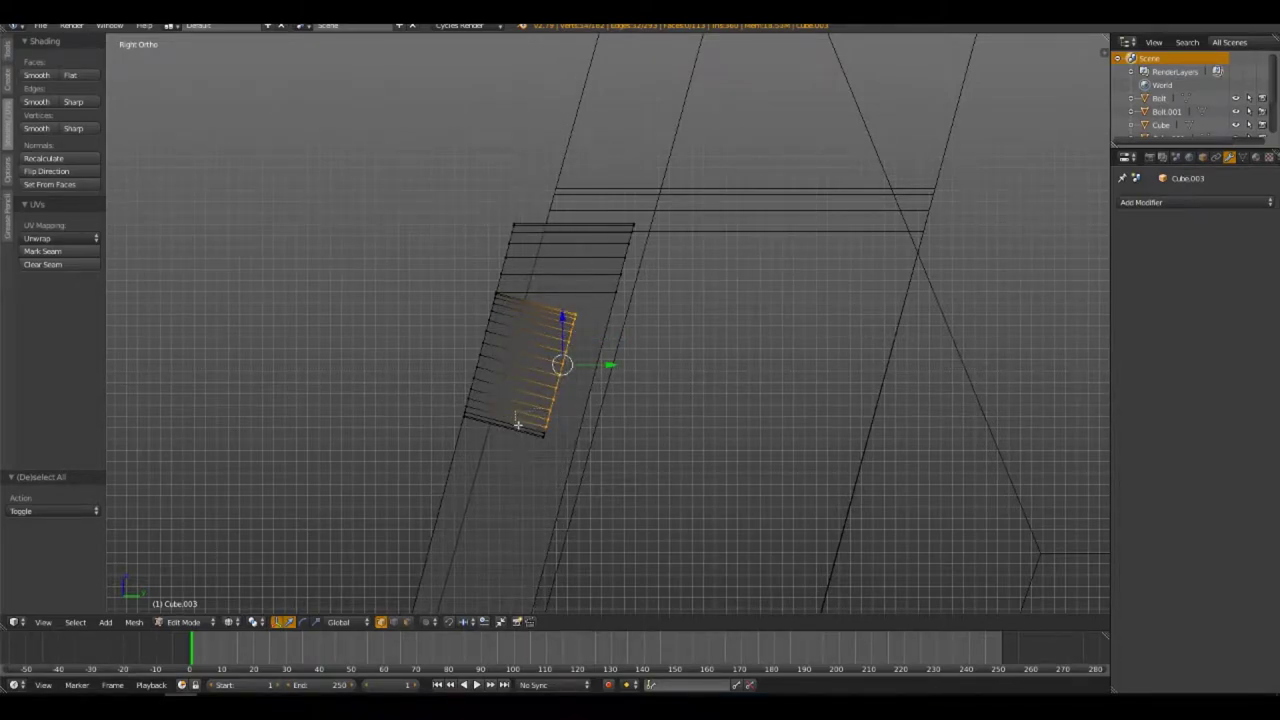
{"action": "key", "text": "g"}
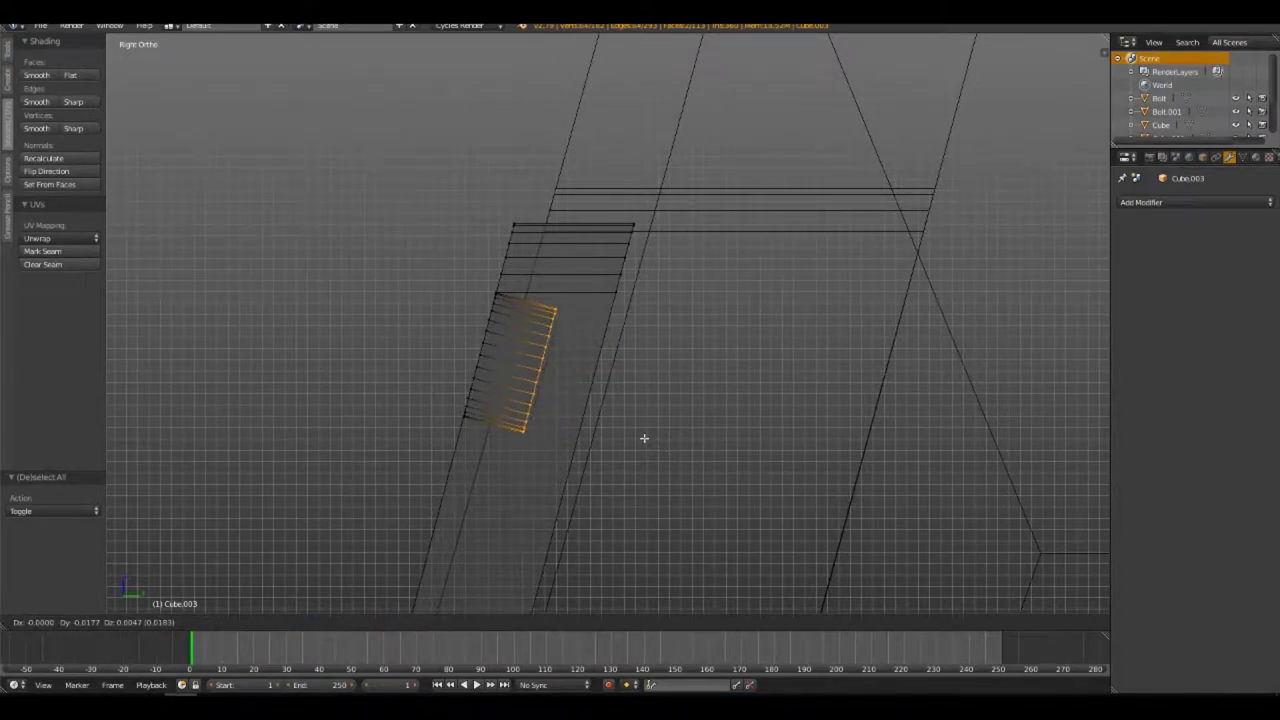
{"action": "left_click", "coordinate": [580, 437]}
{"action": "key", "text": "Tab"}
{"action": "middle_click_drag", "start_coordinate": [457, 415], "coordinate": [580, 414]}
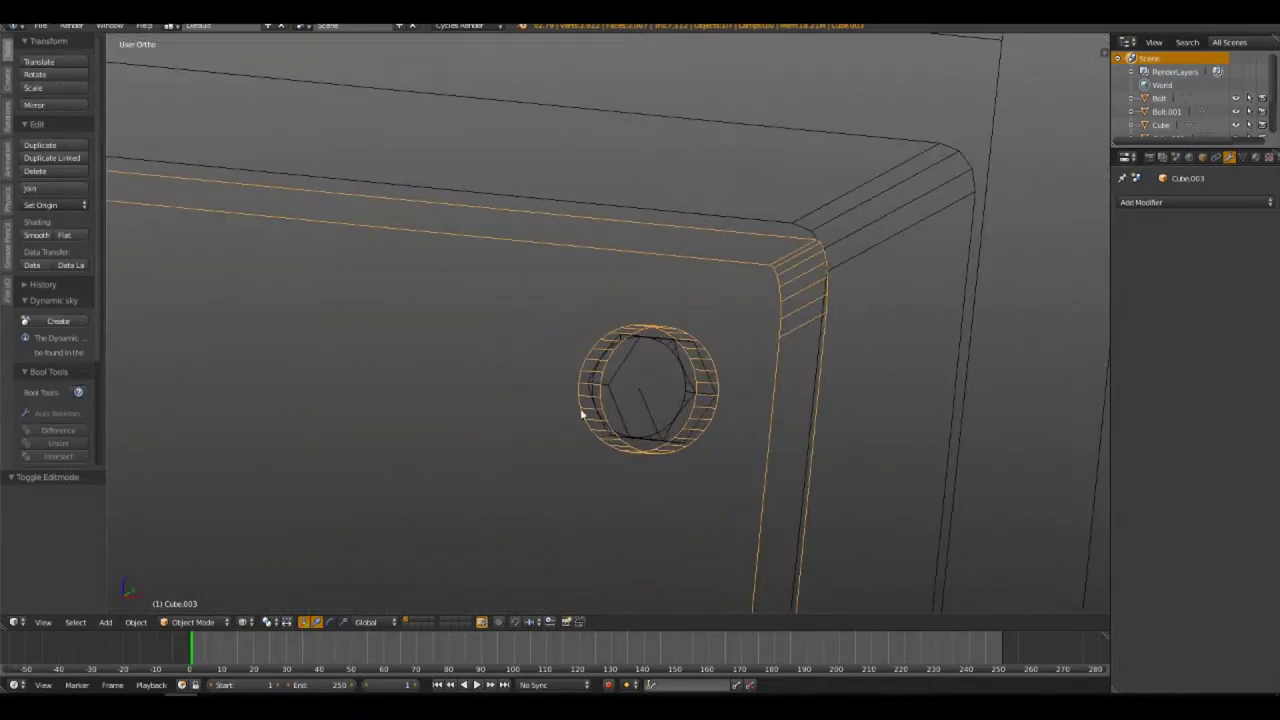
{"action": "scroll", "coordinate": [600, 480], "scroll_direction": "down", "scroll_amount": 2}
Switch to solid shading, deselect everything and frame a three-quarter view of the case
{"action": "key", "text": "z"}
{"action": "scroll", "coordinate": [575, 440], "scroll_direction": "down", "scroll_amount": 3}
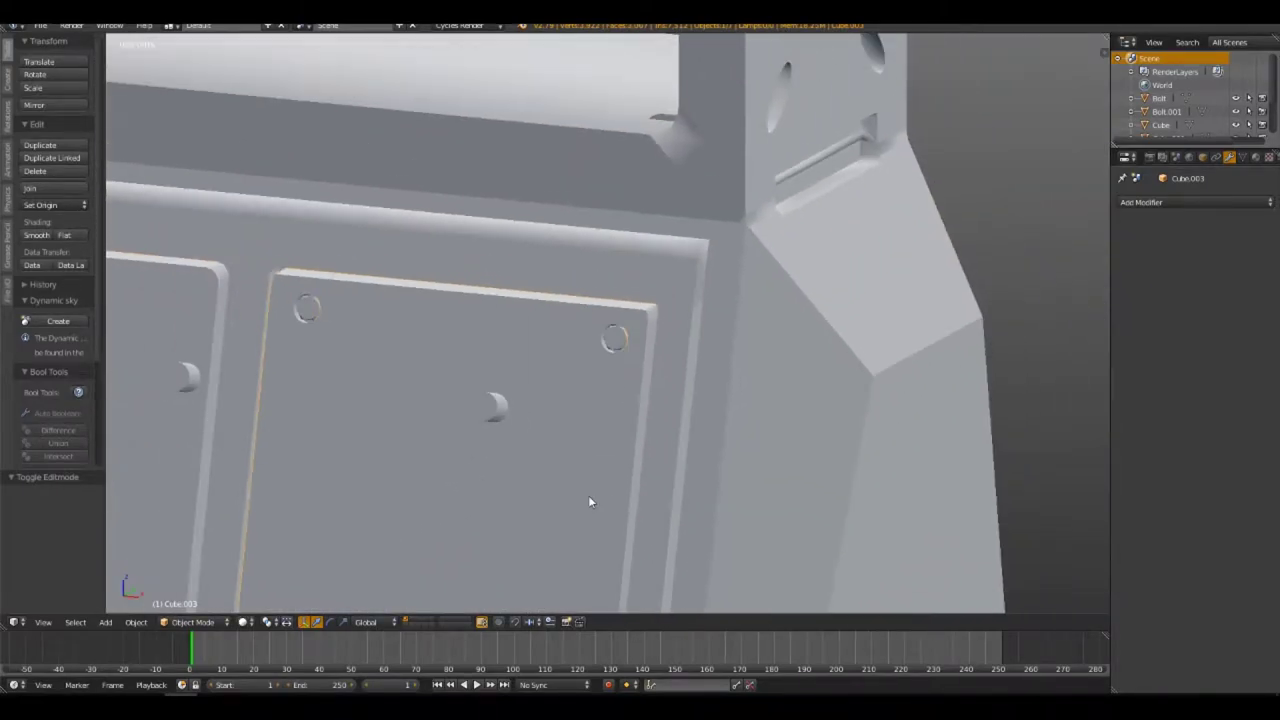
{"action": "key", "text": "Tab"}
{"action": "key", "text": "Tab"}
{"action": "scroll", "coordinate": [660, 440], "scroll_direction": "down", "scroll_amount": 4}
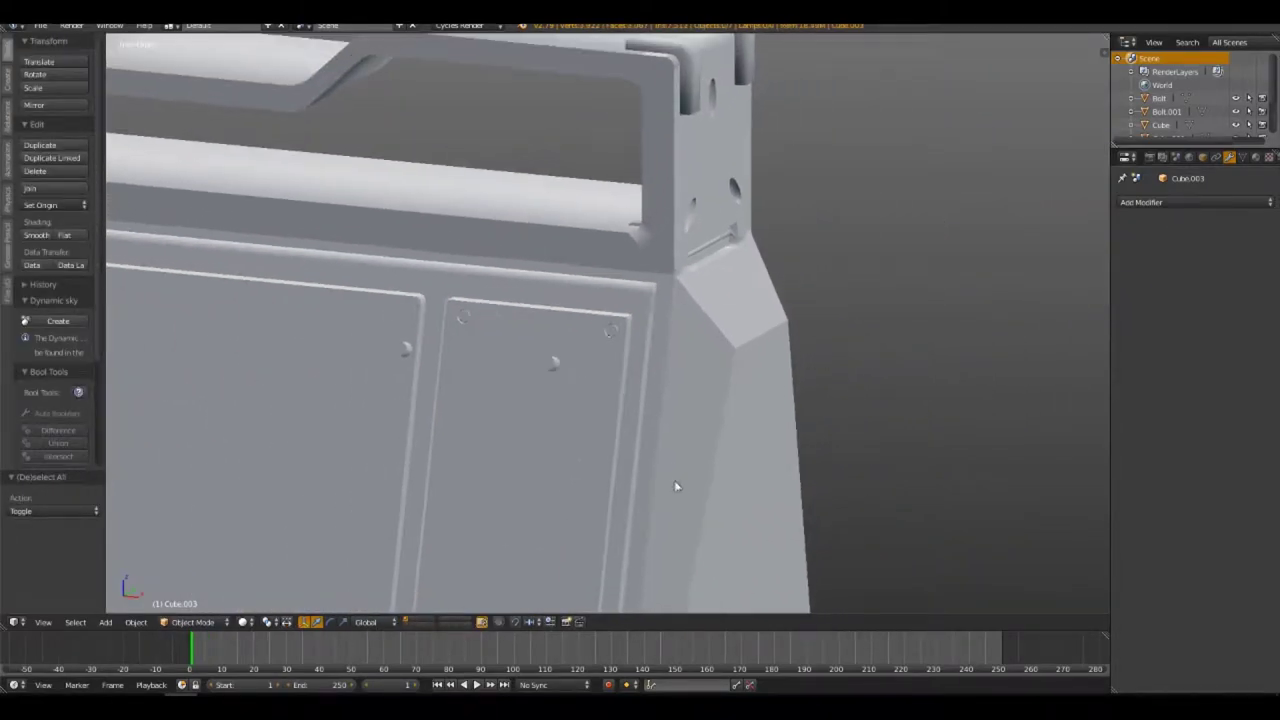
{"action": "mouse_move", "coordinate": [674, 480]}
{"action": "middle_mouse_down"}
{"action": "mouse_move", "coordinate": [616, 435]}
{"action": "mouse_move", "coordinate": [657, 449]}
{"action": "mouse_move", "coordinate": [414, 451]}
{"action": "mouse_move", "coordinate": [429, 374]}
{"action": "middle_mouse_up"}
{"action": "scroll", "coordinate": [429, 374], "scroll_direction": "down", "scroll_amount": 3}
{"action": "mouse_move", "coordinate": [512, 386]}
{"action": "middle_mouse_down"}
{"action": "mouse_move", "coordinate": [589, 412]}
{"action": "mouse_move", "coordinate": [571, 494]}
{"action": "mouse_move", "coordinate": [548, 428]}
{"action": "mouse_move", "coordinate": [574, 372]}
{"action": "mouse_move", "coordinate": [628, 375]}
{"action": "mouse_move", "coordinate": [526, 349]}
{"action": "mouse_move", "coordinate": [495, 362]}
{"action": "middle_mouse_up"}
{"action": "scroll", "coordinate": [548, 428], "scroll_direction": "up", "scroll_amount": 3}
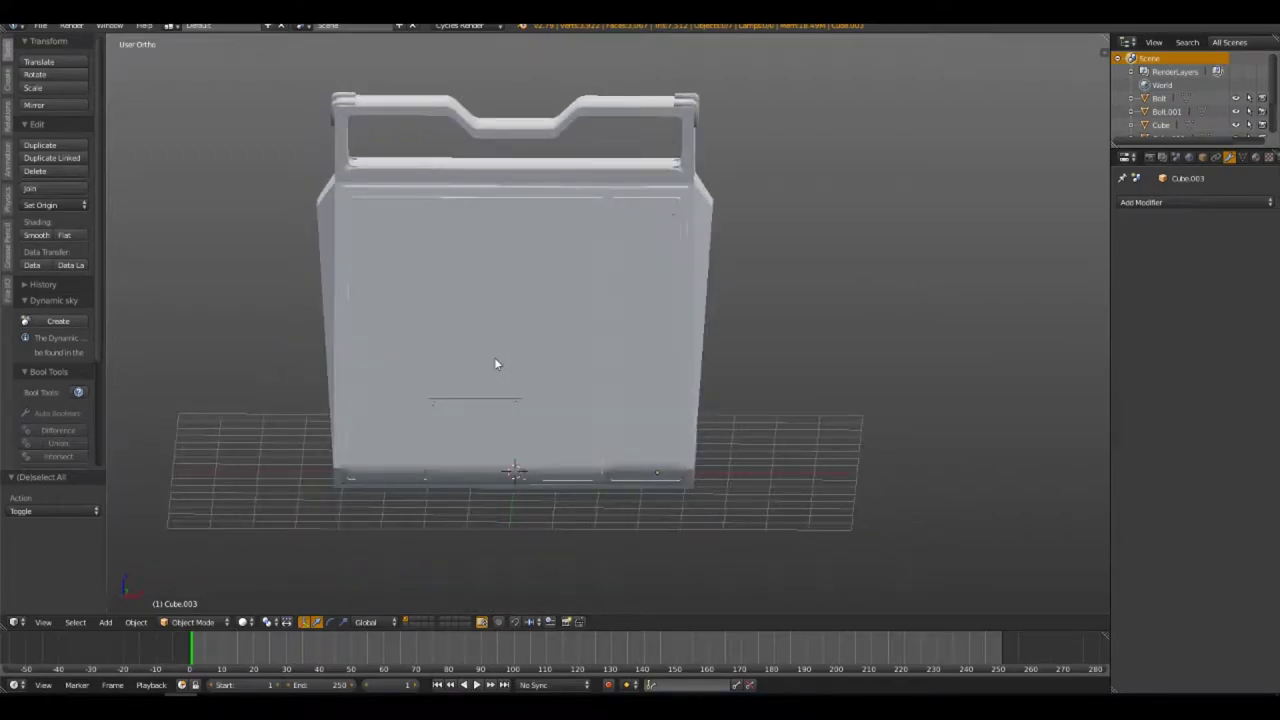
{"action": "mouse_move", "coordinate": [758, 233]}
{"action": "middle_mouse_down"}
{"action": "mouse_move", "coordinate": [806, 233]}
{"action": "mouse_move", "coordinate": [735, 234]}
{"action": "middle_mouse_up"}
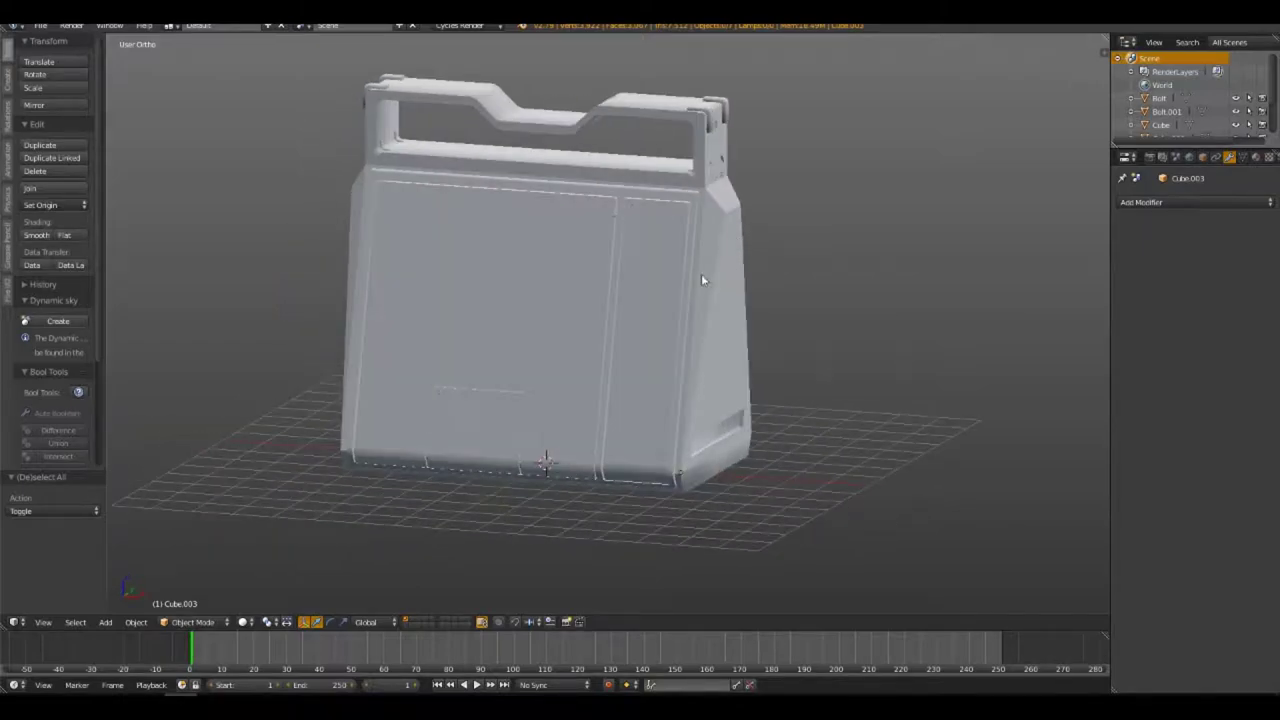
{"action": "middle_click_drag", "start_coordinate": [703, 277], "coordinate": [776, 279], "text": "shift"}
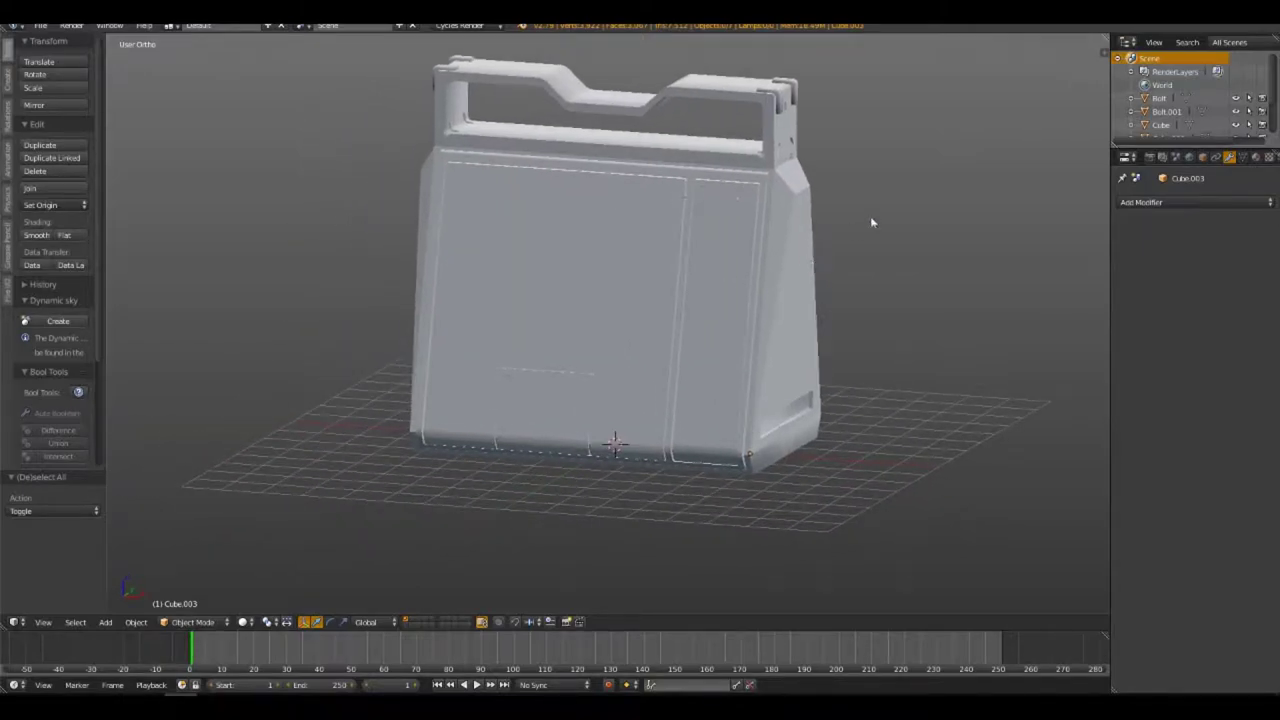
Rename the bolts in the Outliner to Bolt2 and Bolt1
{"action": "left_click", "coordinate": [1167, 112]}
{"action": "middle_click_drag", "start_coordinate": [790, 240], "coordinate": [860, 238]}
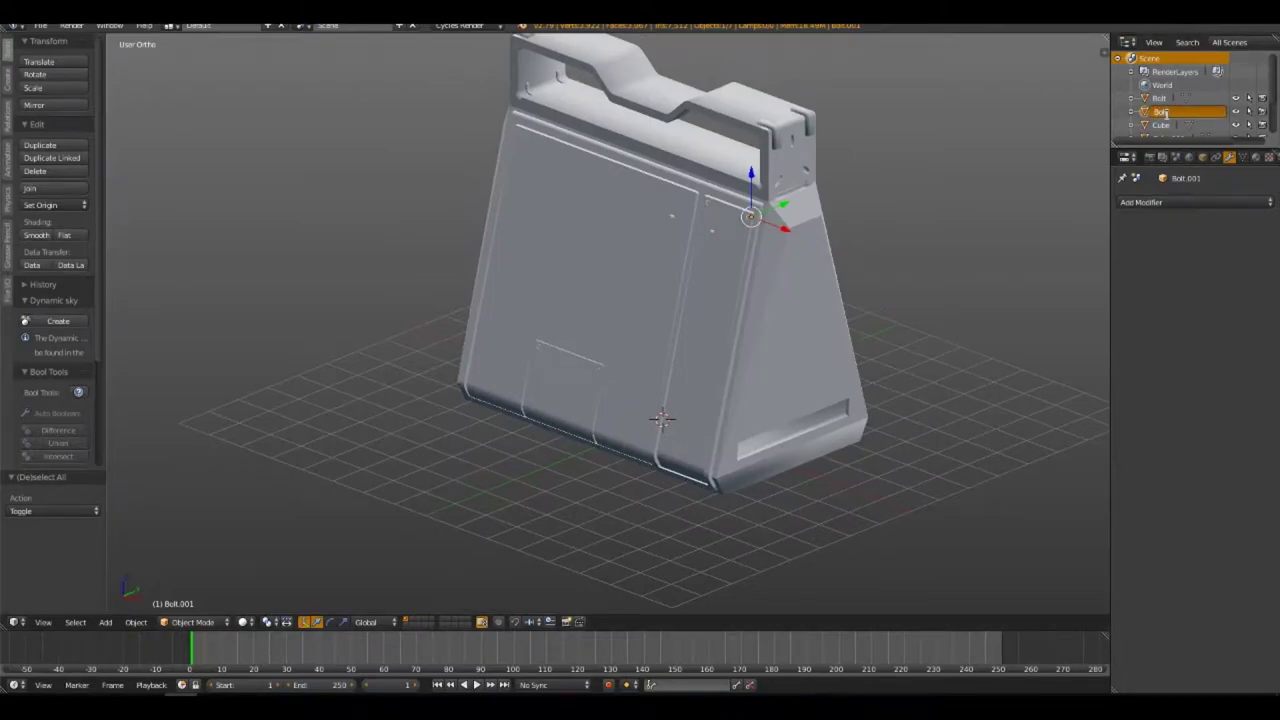
{"action": "left_click", "coordinate": [1162, 97]}
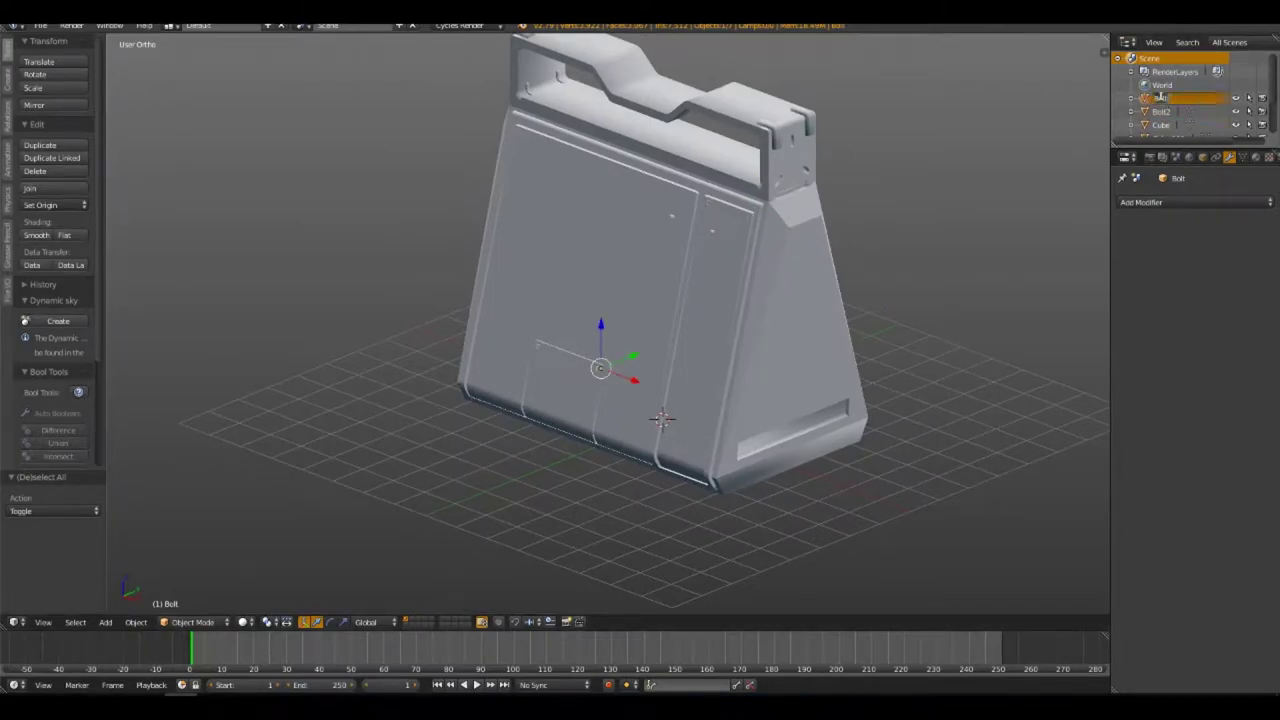
{"action": "type", "text": "1"}
{"action": "key", "text": "Return"}
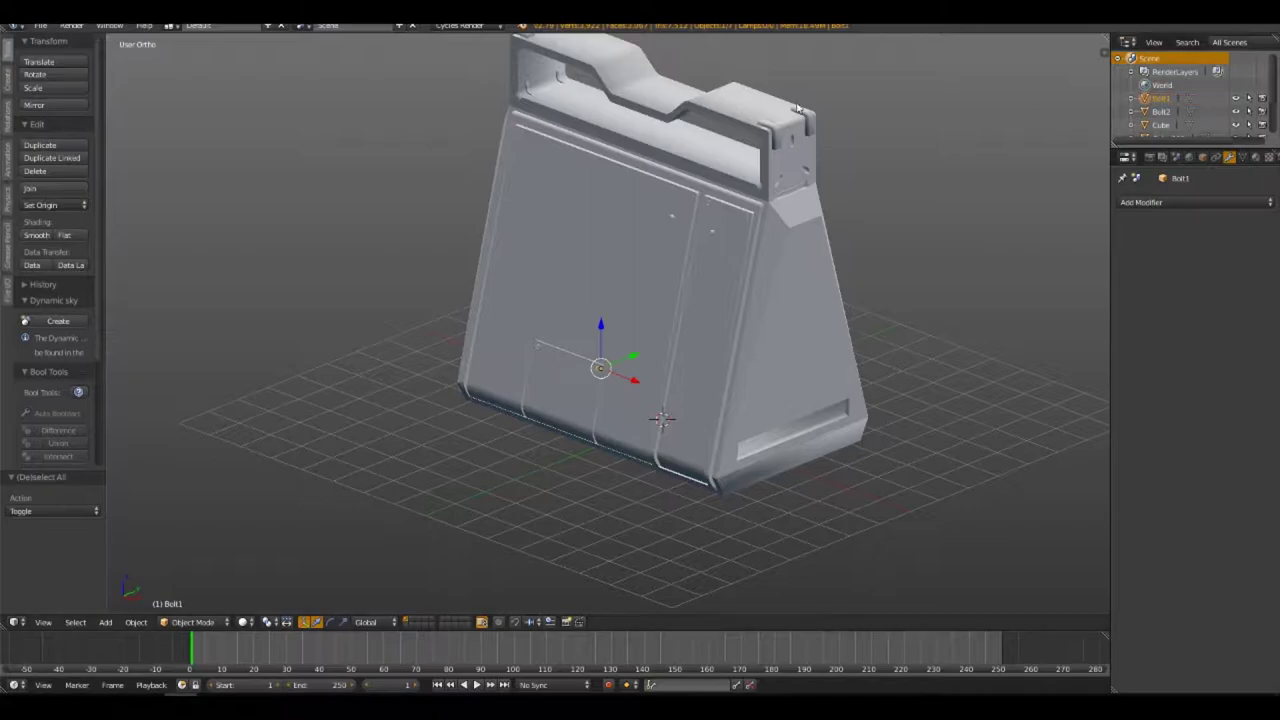
{"action": "middle_click_drag", "start_coordinate": [787, 205], "coordinate": [662, 228], "text": "shift"}
{"action": "key", "text": "x"}
{"action": "mouse_move", "coordinate": [782, 236]}
{"action": "middle_mouse_down"}
{"action": "mouse_move", "coordinate": [582, 235]}
{"action": "mouse_move", "coordinate": [857, 237]}
{"action": "mouse_move", "coordinate": [789, 254]}
{"action": "middle_mouse_up"}
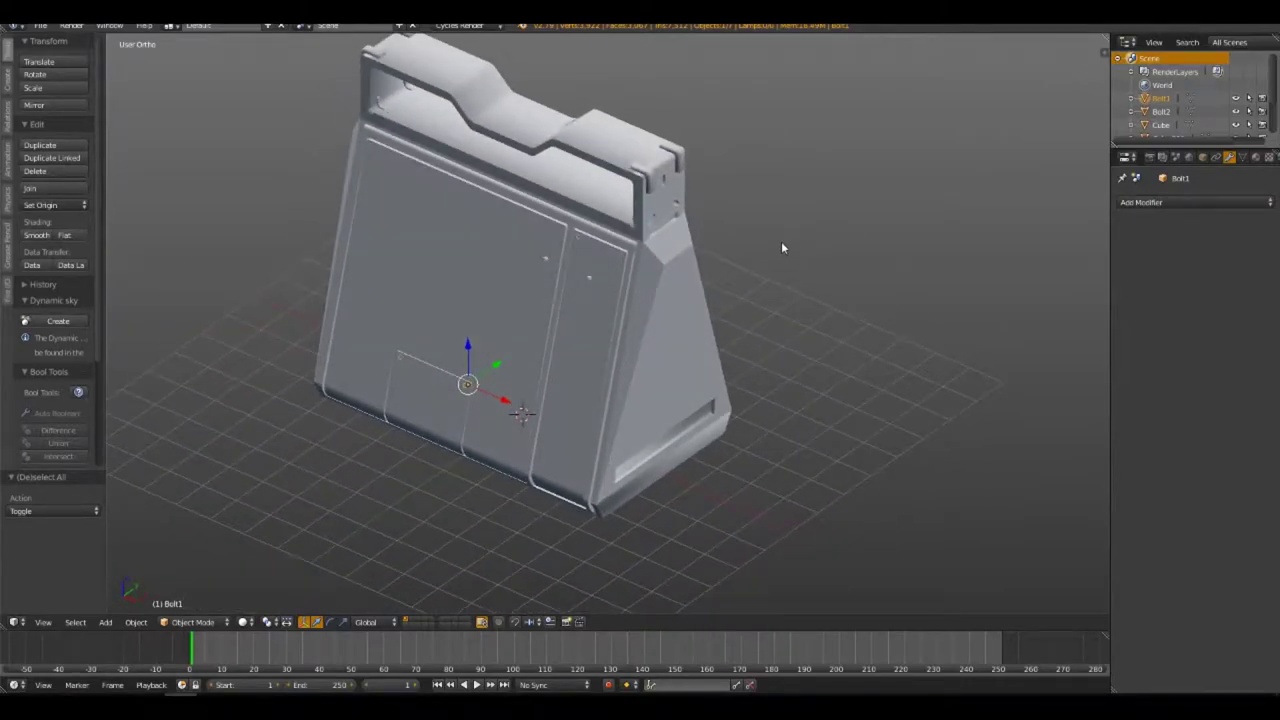
{"action": "mouse_move", "coordinate": [782, 247]}
{"action": "middle_mouse_down"}
{"action": "mouse_move", "coordinate": [729, 294]}
{"action": "mouse_move", "coordinate": [768, 309]}
{"action": "middle_mouse_up"}
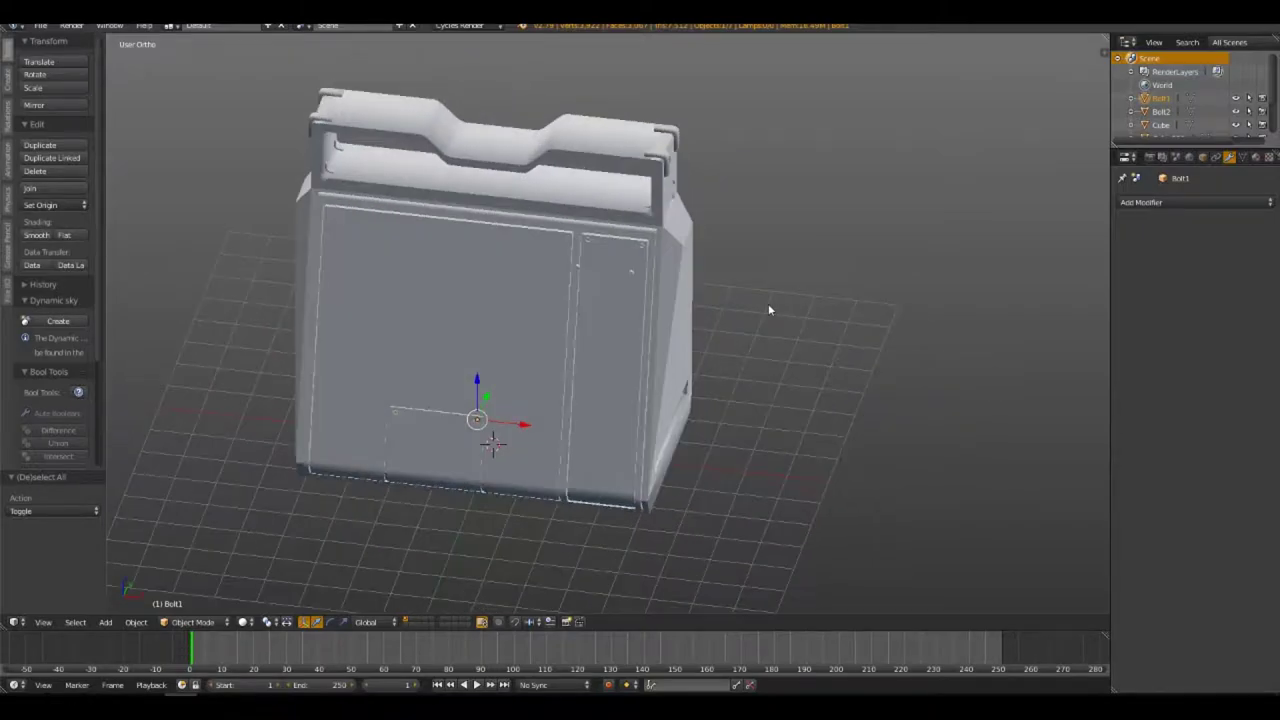
{"action": "mouse_move", "coordinate": [683, 302]}
{"action": "middle_mouse_down"}
{"action": "mouse_move", "coordinate": [655, 302]}
{"action": "mouse_move", "coordinate": [685, 531]}
{"action": "mouse_move", "coordinate": [651, 300]}
{"action": "middle_mouse_up"}
Select the case body Cube and enter Edit Mode
{"action": "right_click", "coordinate": [658, 315]}
{"action": "scroll", "coordinate": [657, 391], "scroll_direction": "up", "scroll_amount": 3}
{"action": "key", "text": "Tab"}
Add a cylinder, scale it to 0.107 and place it at the case's bottom corner
{"action": "scroll", "coordinate": [617, 349], "scroll_direction": "up", "scroll_amount": 2}
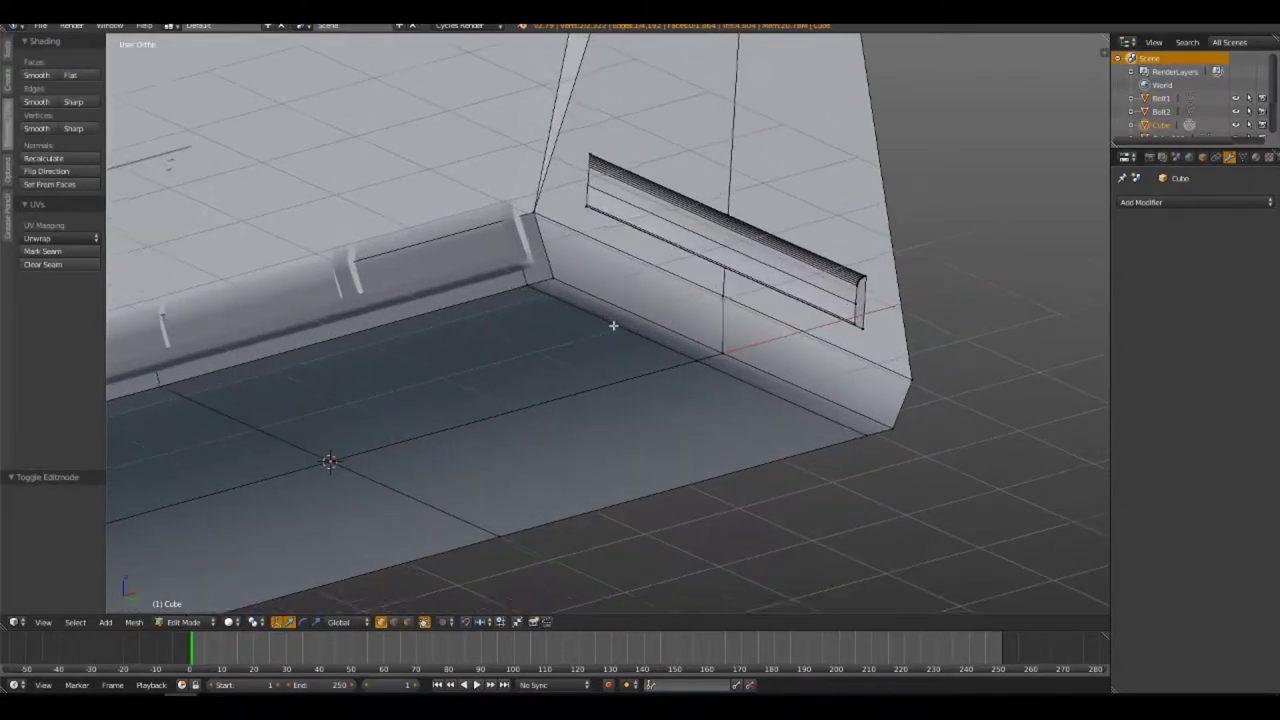
{"action": "key", "text": "shift+a"}
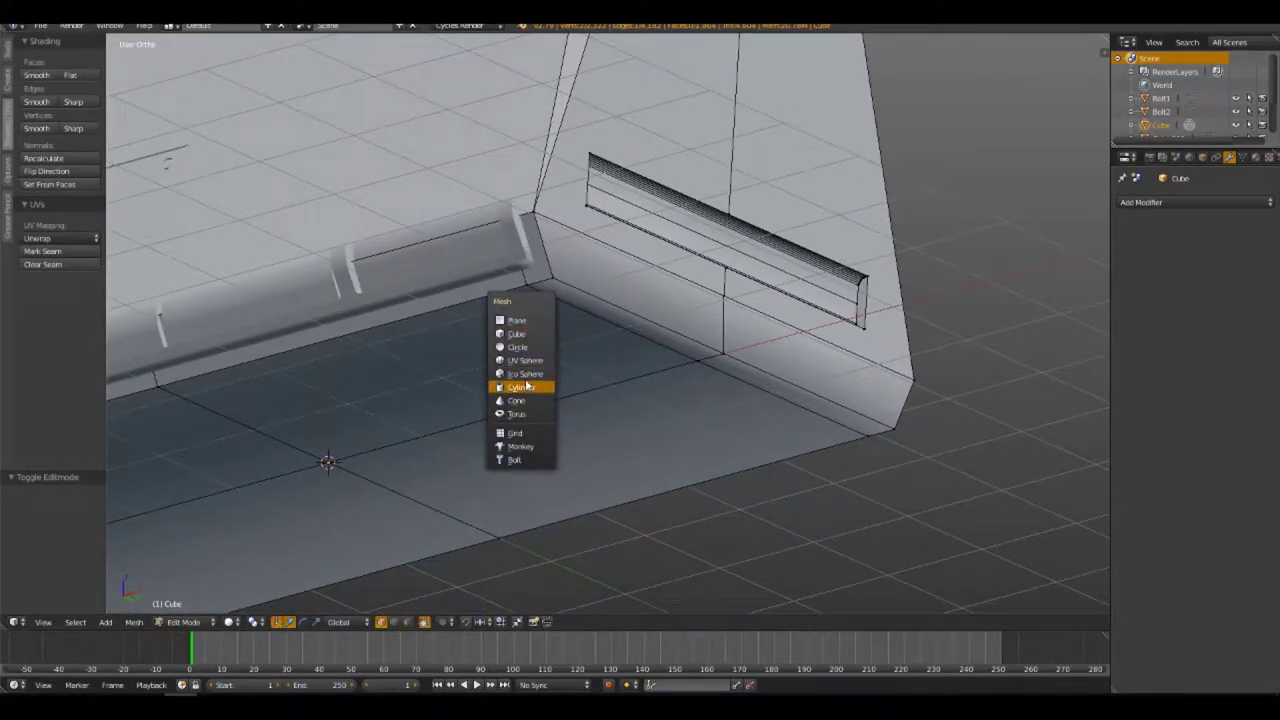
{"action": "left_click", "coordinate": [530, 386]}
{"action": "key", "text": "KP_7"}
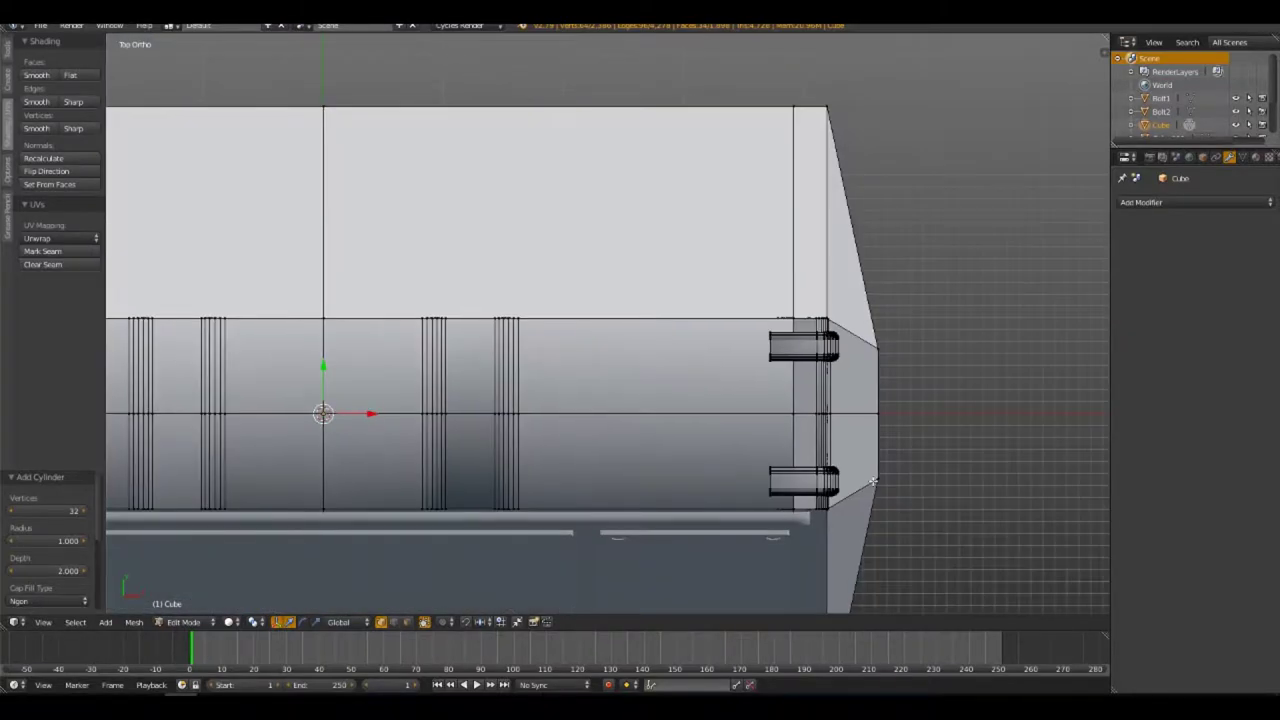
{"action": "key", "text": "z"}
{"action": "middle_click_drag", "start_coordinate": [720, 423], "coordinate": [691, 223], "text": "shift"}
{"action": "key", "text": "s"}
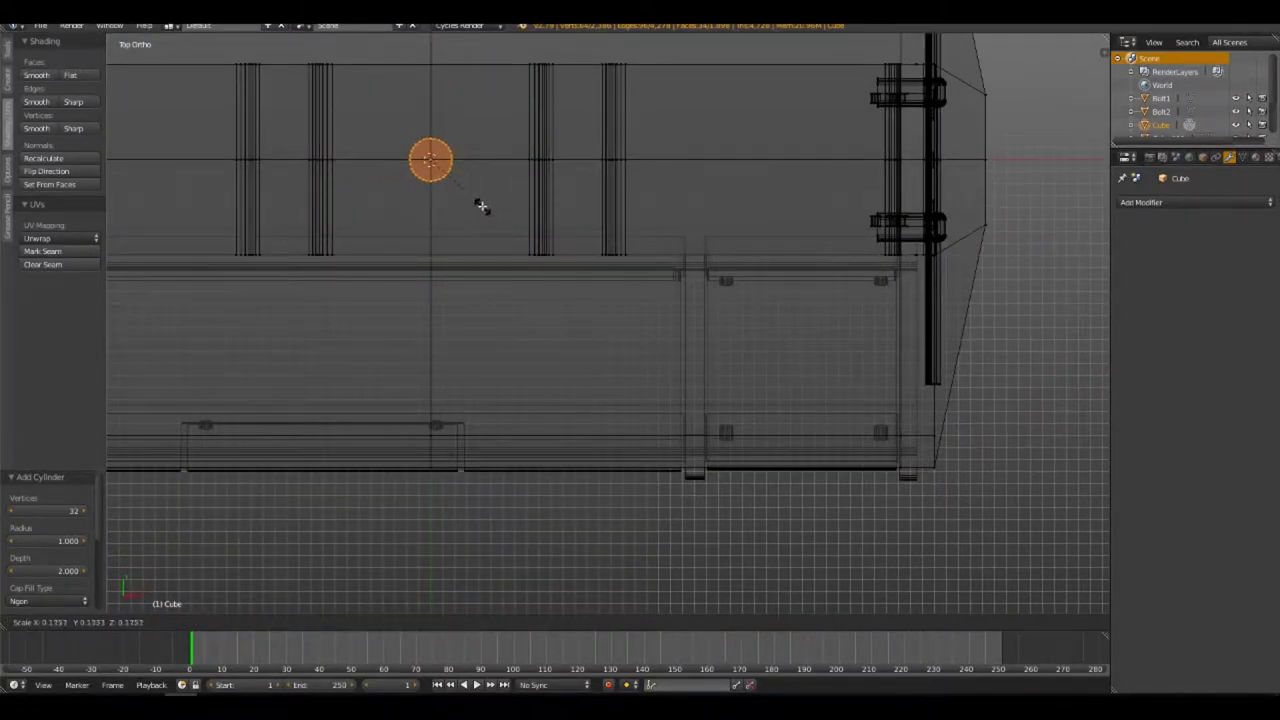
{"action": "left_click", "coordinate": [451, 194]}
{"action": "key", "text": "g"}
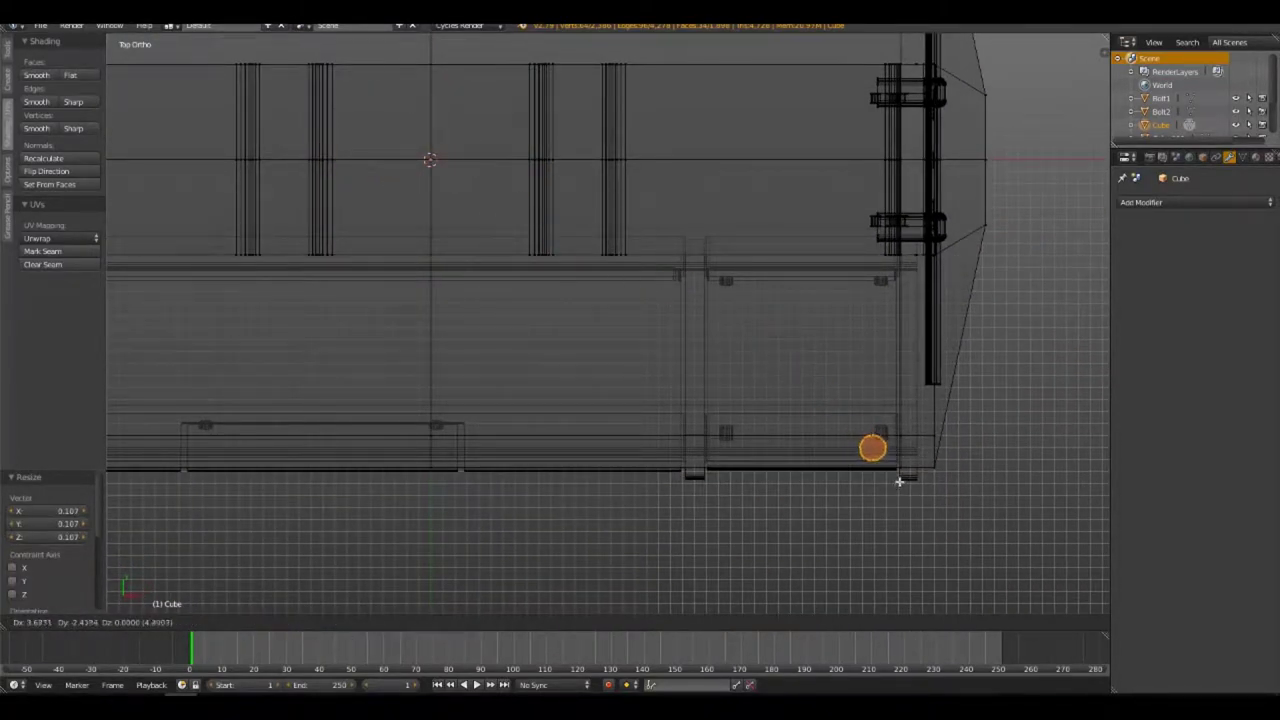
{"action": "left_click", "coordinate": [900, 477]}
Flatten the cylinder to 0.429 along Z and shift the disc along Y
{"action": "key", "text": "KP_1"}
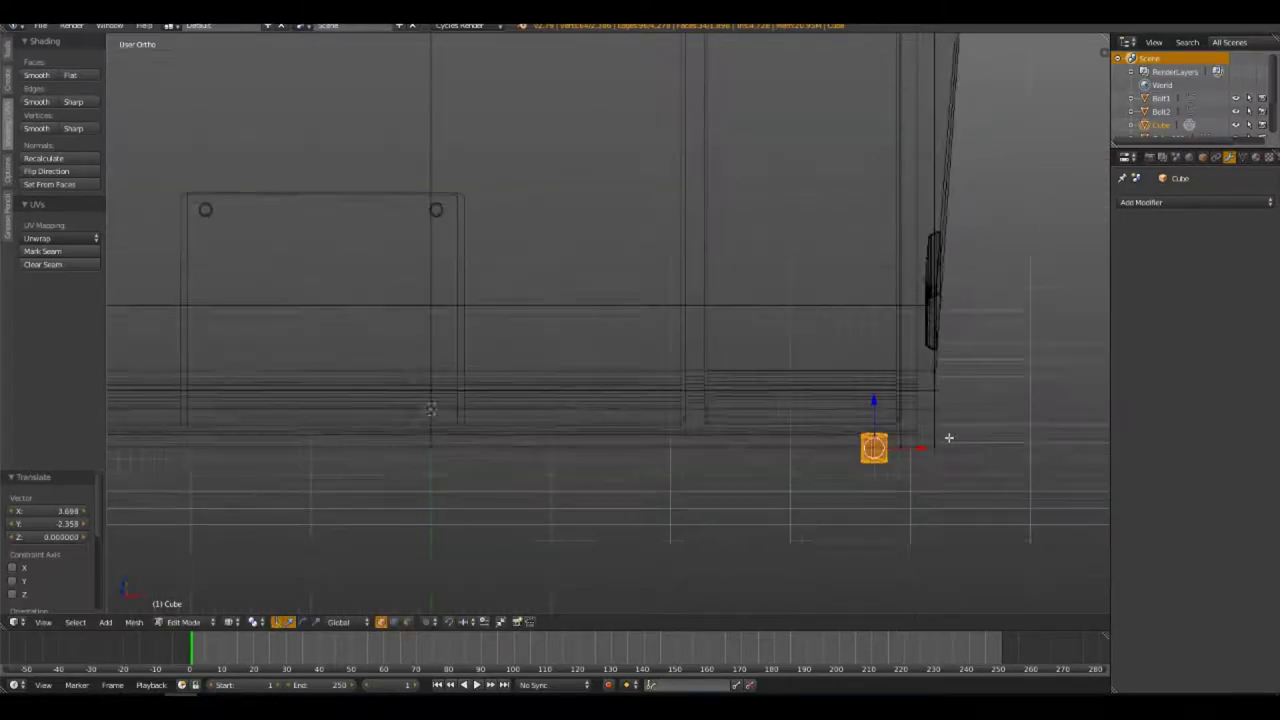
{"action": "key", "text": "s"}
{"action": "key", "text": "z"}
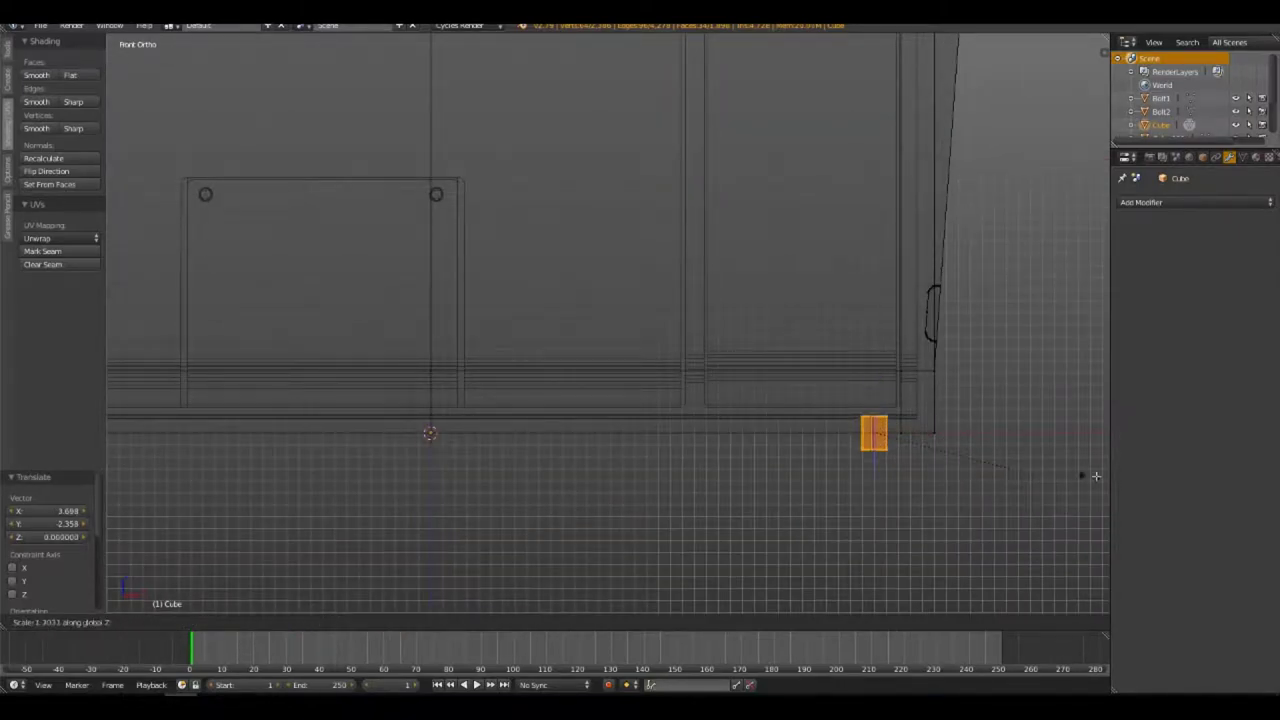
{"action": "left_click", "coordinate": [934, 470]}
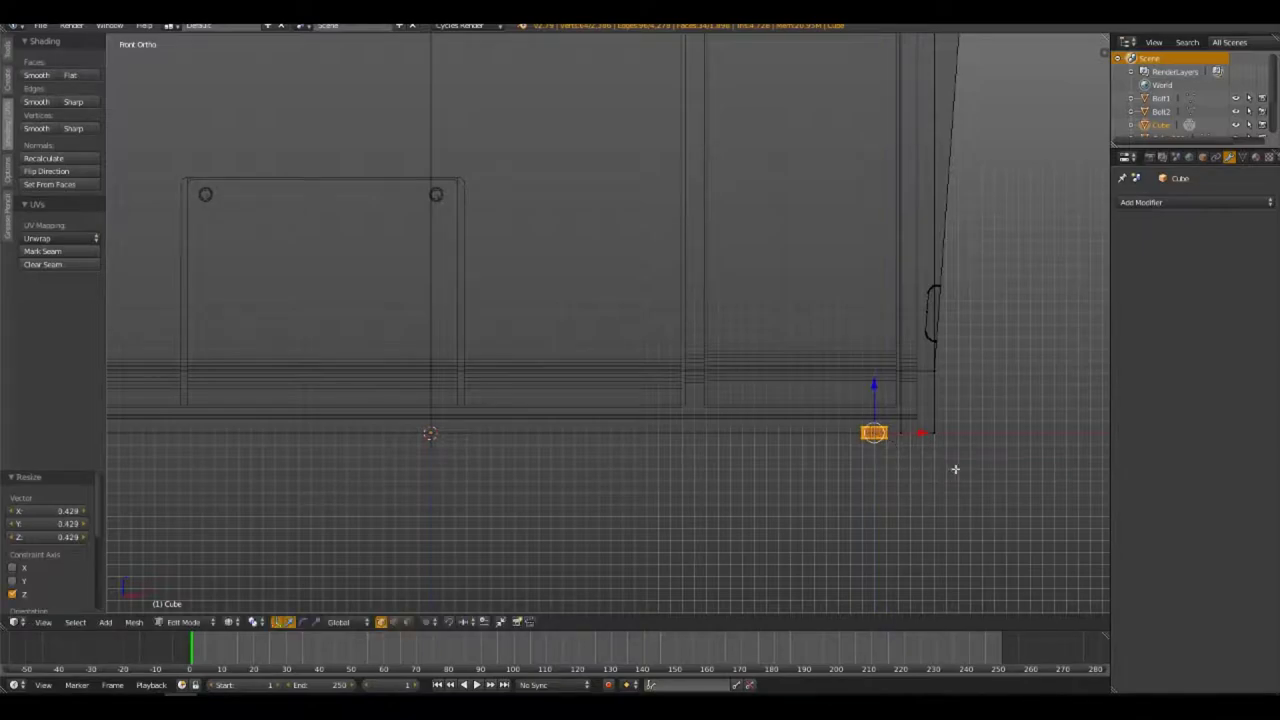
{"action": "middle_click_drag", "start_coordinate": [955, 469], "coordinate": [886, 457], "text": "shift"}
{"action": "scroll", "coordinate": [886, 457], "scroll_direction": "up", "scroll_amount": 2}
{"action": "mouse_move", "coordinate": [751, 386]}
{"action": "middle_mouse_down"}
{"action": "mouse_move", "coordinate": [628, 373]}
{"action": "mouse_move", "coordinate": [648, 403]}
{"action": "middle_mouse_up"}
{"action": "key", "text": "KP_7"}
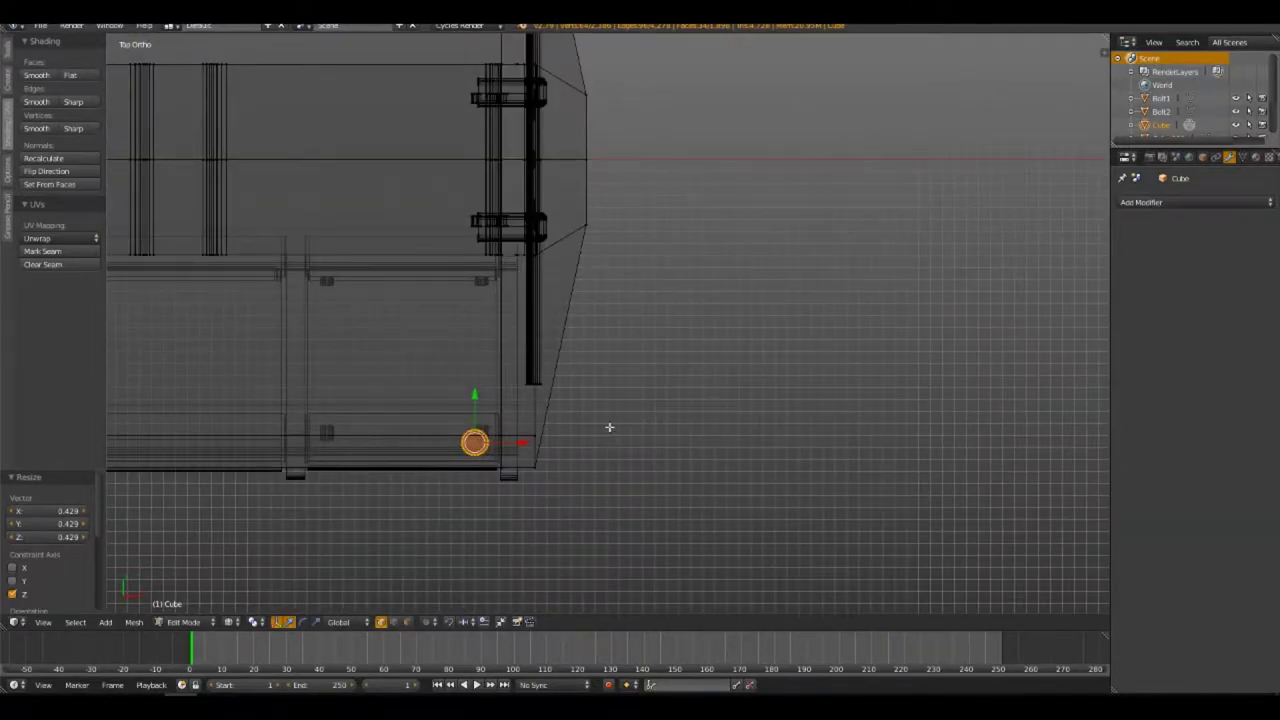
{"action": "key", "text": "g"}
{"action": "left_click", "coordinate": [607, 372]}
Widen the disc 1.995 times in X and Y
{"action": "mouse_move", "coordinate": [610, 374]}
{"action": "middle_mouse_down"}
{"action": "mouse_move", "coordinate": [586, 257]}
{"action": "mouse_move", "coordinate": [649, 200]}
{"action": "mouse_move", "coordinate": [646, 297]}
{"action": "mouse_move", "coordinate": [609, 403]}
{"action": "mouse_move", "coordinate": [629, 383]}
{"action": "mouse_move", "coordinate": [573, 461]}
{"action": "middle_mouse_up"}
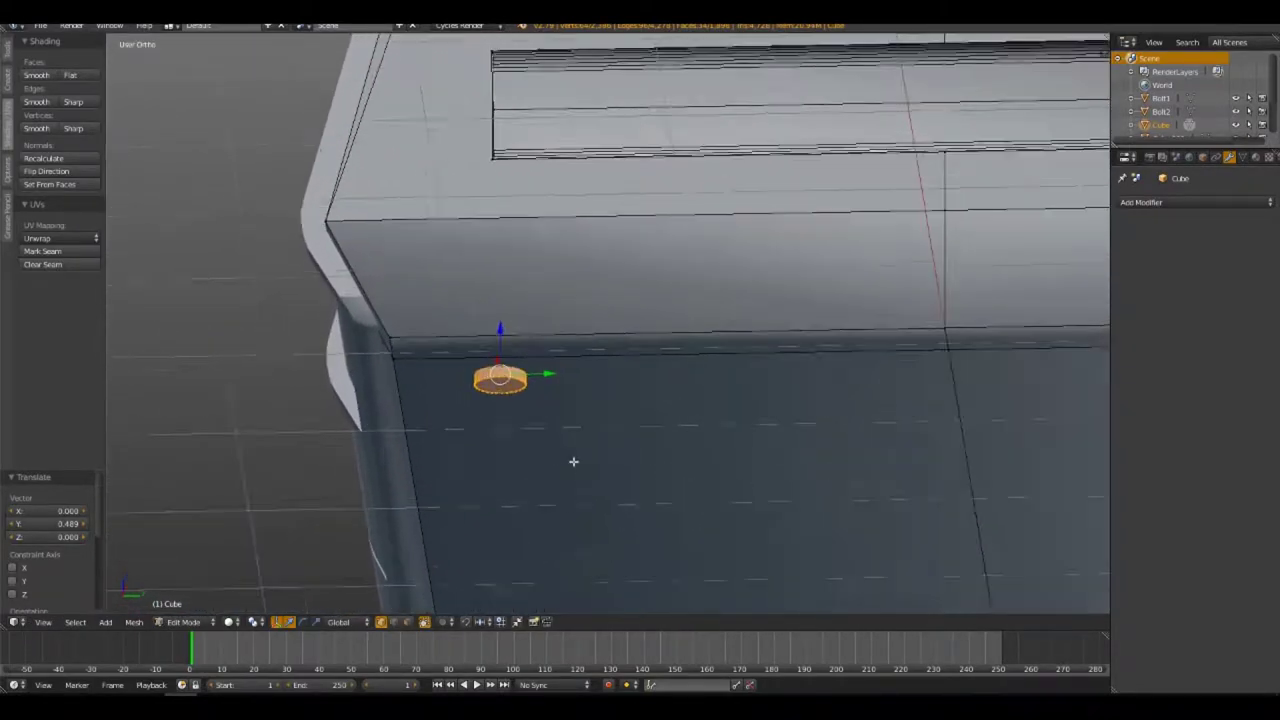
{"action": "scroll", "coordinate": [573, 461], "scroll_direction": "up", "scroll_amount": 3}
{"action": "scroll", "coordinate": [531, 400], "scroll_direction": "up", "scroll_amount": 1}
{"action": "scroll", "coordinate": [683, 371], "scroll_direction": "up", "scroll_amount": 2}
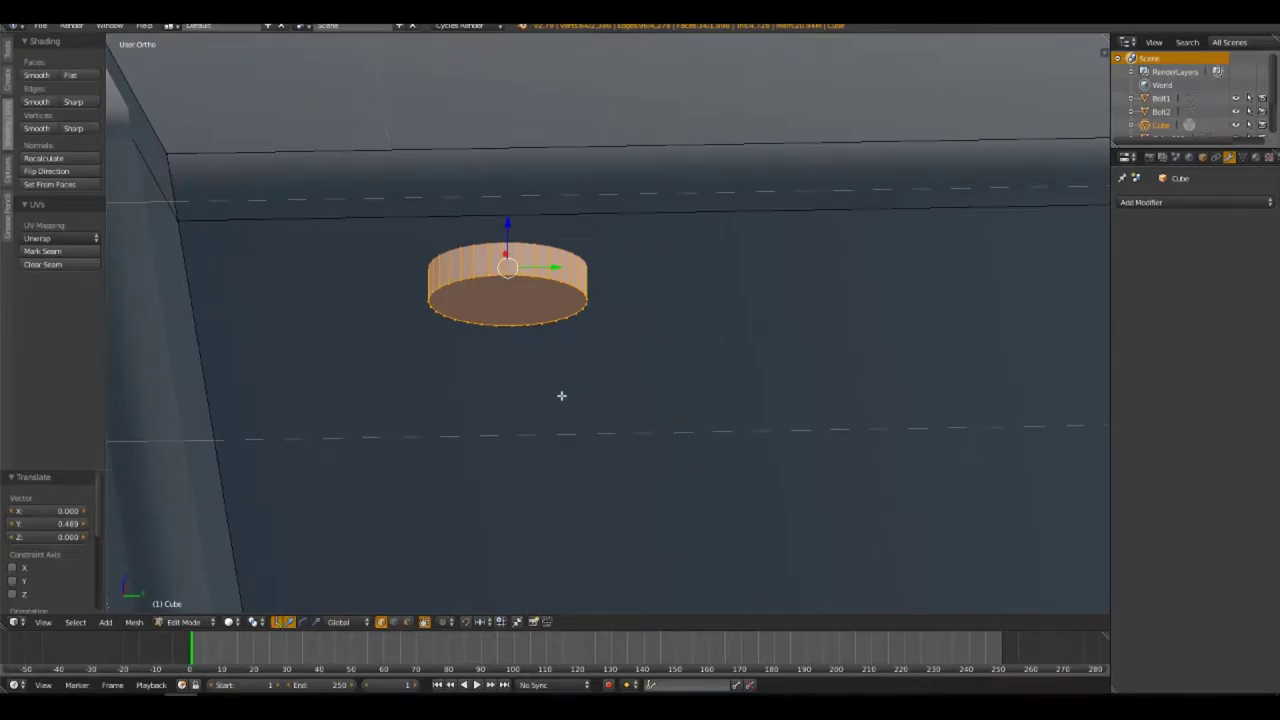
{"action": "mouse_move", "coordinate": [561, 396]}
{"action": "middle_mouse_down"}
{"action": "mouse_move", "coordinate": [608, 386]}
{"action": "mouse_move", "coordinate": [557, 400]}
{"action": "mouse_move", "coordinate": [657, 343]}
{"action": "middle_mouse_up"}
{"action": "key", "text": "s"}
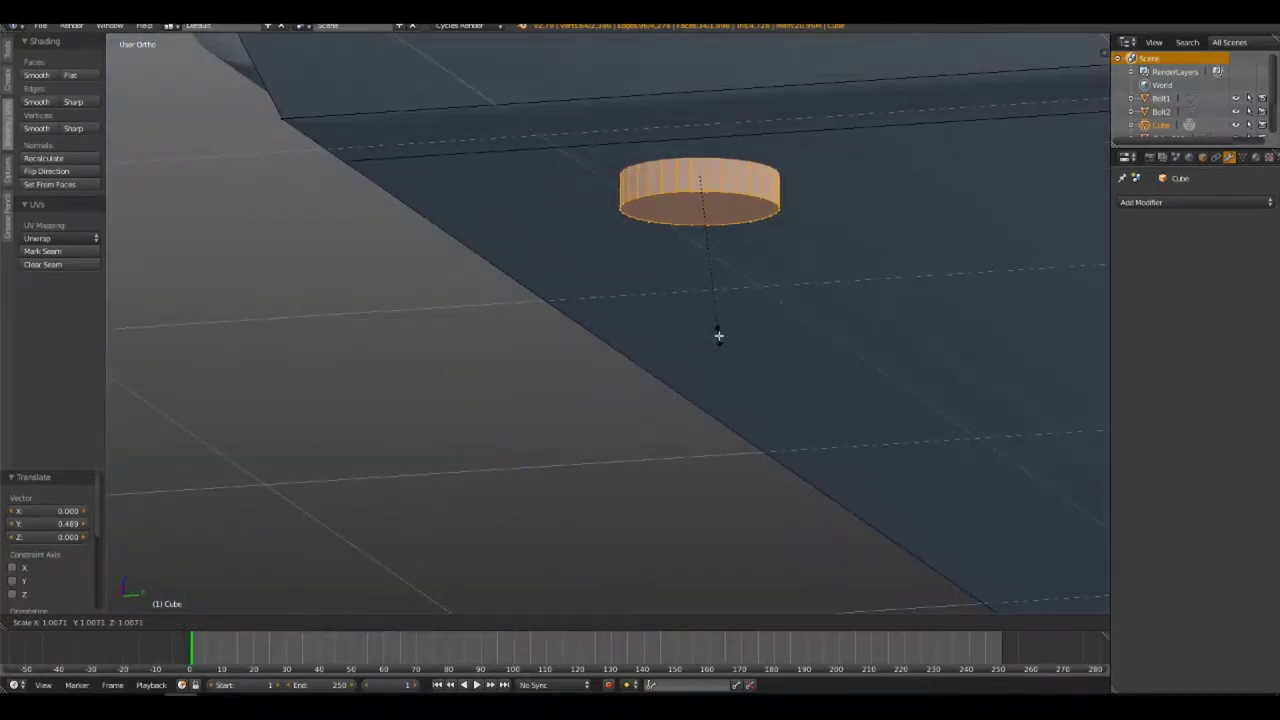
{"action": "key", "text": "Escape"}
{"action": "key", "text": "s"}
{"action": "key", "text": "shift+z"}
{"action": "left_click", "coordinate": [940, 342]}
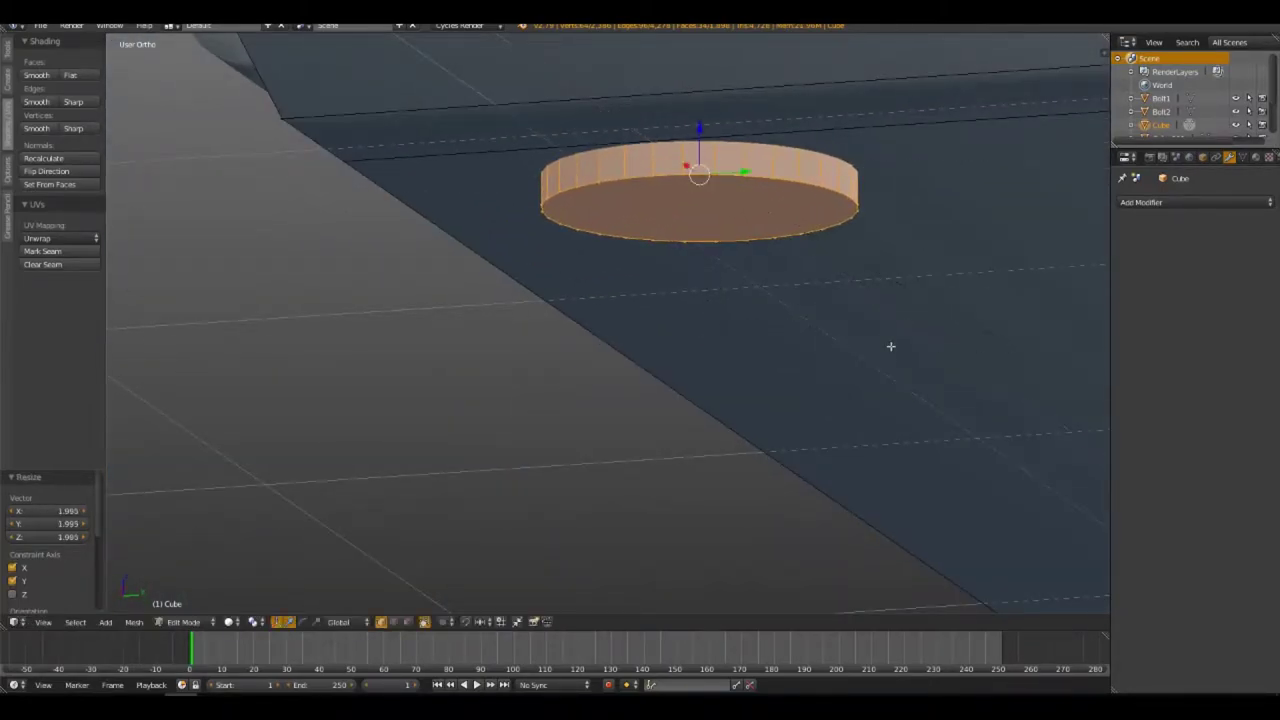
{"action": "mouse_move", "coordinate": [891, 346]}
{"action": "middle_mouse_down"}
{"action": "mouse_move", "coordinate": [789, 340]}
{"action": "mouse_move", "coordinate": [469, 380]}
{"action": "mouse_move", "coordinate": [437, 291]}
{"action": "mouse_move", "coordinate": [818, 383]}
{"action": "mouse_move", "coordinate": [489, 294]}
{"action": "middle_mouse_up"}
Bevel the rim of the disc's flat face with 5 segments
{"action": "key", "text": "a"}
{"action": "right_click", "coordinate": [496, 250]}
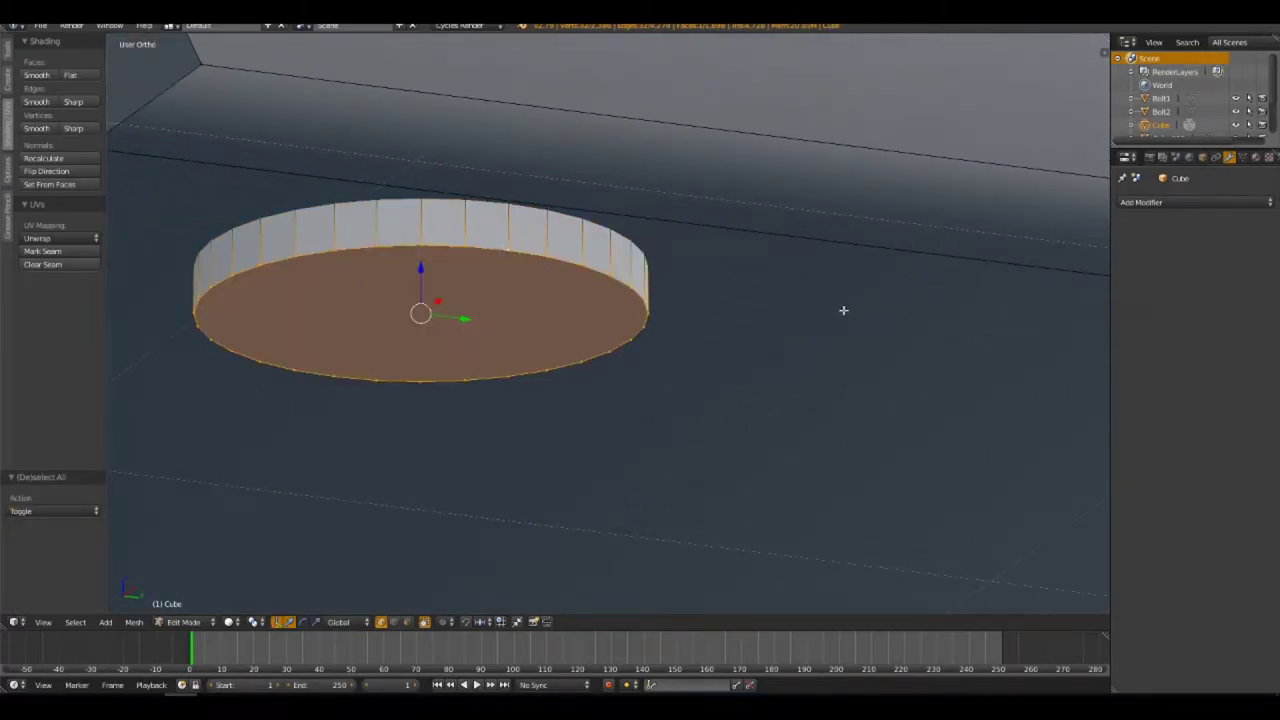
{"action": "key", "text": "ctrl+b"}
{"action": "scroll", "coordinate": [875, 314], "scroll_direction": "up", "scroll_amount": 4}
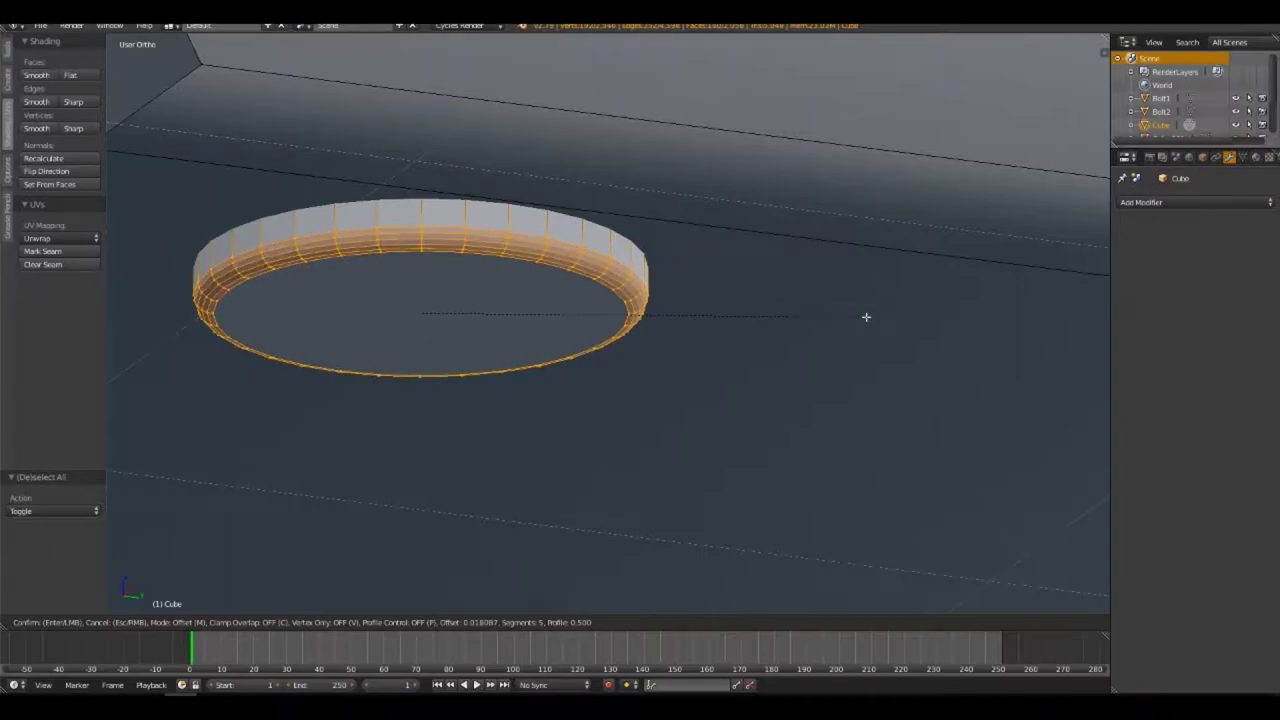
{"action": "right_click", "coordinate": [866, 317]}
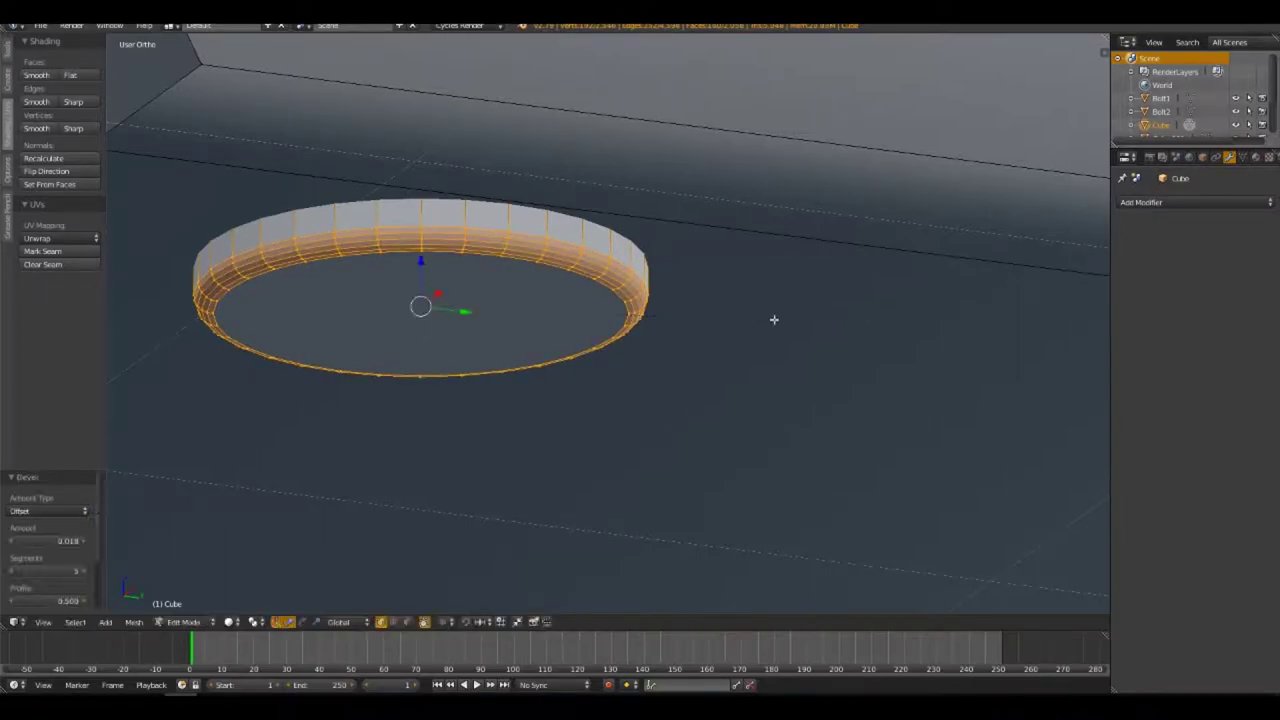
{"action": "mouse_move", "coordinate": [771, 317]}
{"action": "middle_mouse_down"}
{"action": "mouse_move", "coordinate": [477, 377]}
{"action": "mouse_move", "coordinate": [546, 420]}
{"action": "mouse_move", "coordinate": [540, 386]}
{"action": "mouse_move", "coordinate": [470, 312]}
{"action": "middle_mouse_up"}
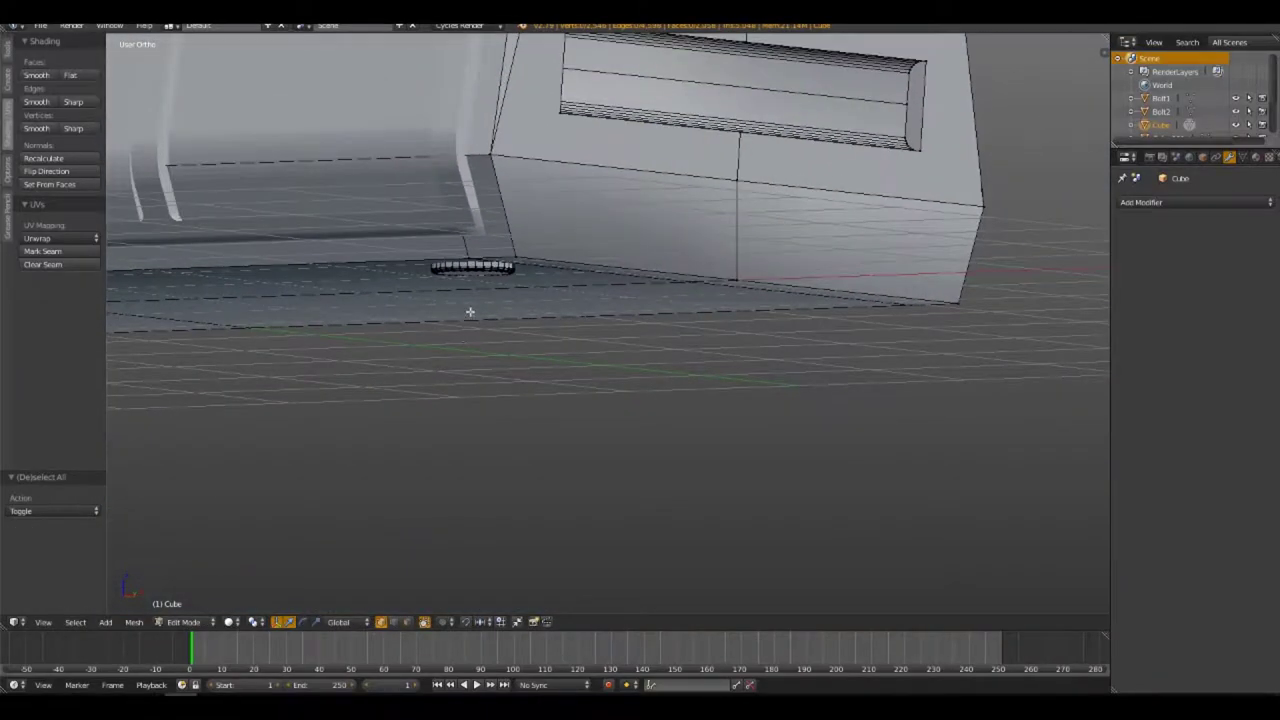
Add a vertical edge loop cut through the grip slot
{"action": "mouse_move", "coordinate": [489, 270]}
{"action": "middle_mouse_down"}
{"action": "mouse_move", "coordinate": [700, 271]}
{"action": "mouse_move", "coordinate": [669, 209]}
{"action": "mouse_move", "coordinate": [631, 250]}
{"action": "mouse_move", "coordinate": [643, 354]}
{"action": "middle_mouse_up"}
{"action": "scroll", "coordinate": [643, 354], "scroll_direction": "up", "scroll_amount": 3}
{"action": "scroll", "coordinate": [666, 309], "scroll_direction": "up", "scroll_amount": 2}
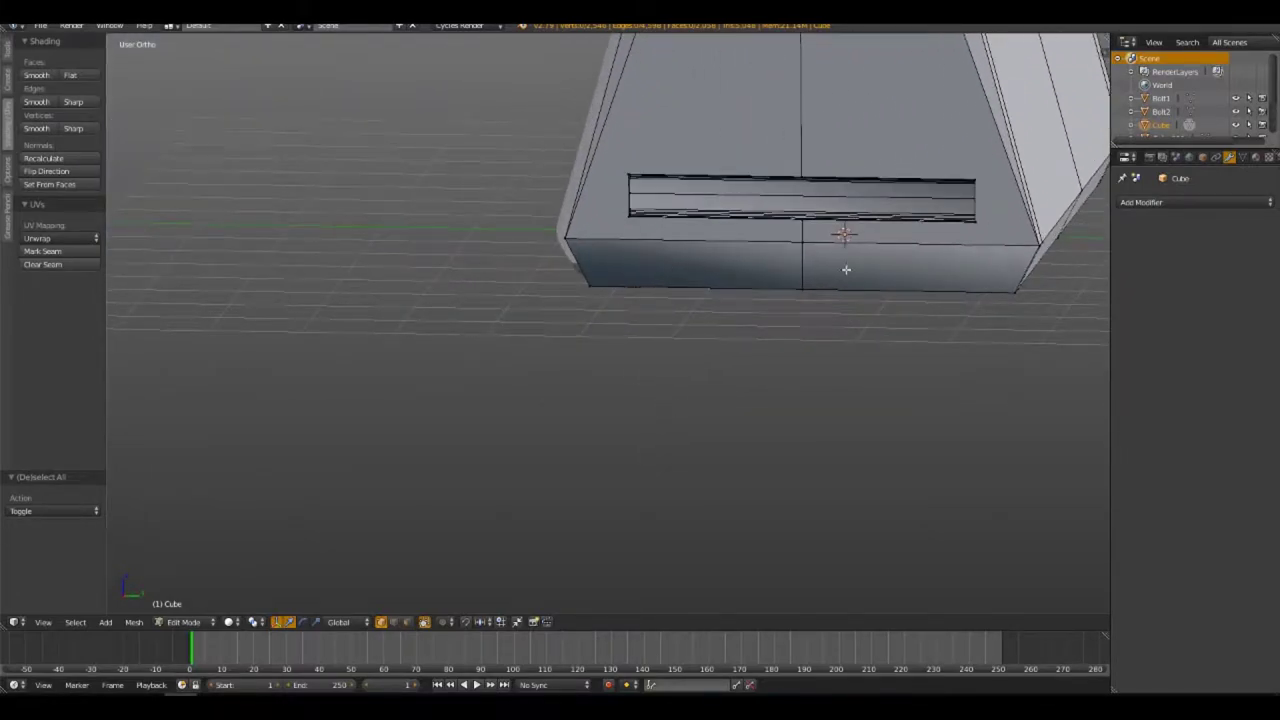
{"action": "middle_click_drag", "start_coordinate": [666, 309], "coordinate": [605, 452]}
{"action": "scroll", "coordinate": [605, 452], "scroll_direction": "up", "scroll_amount": 5}
{"action": "key", "text": "ctrl+r"}
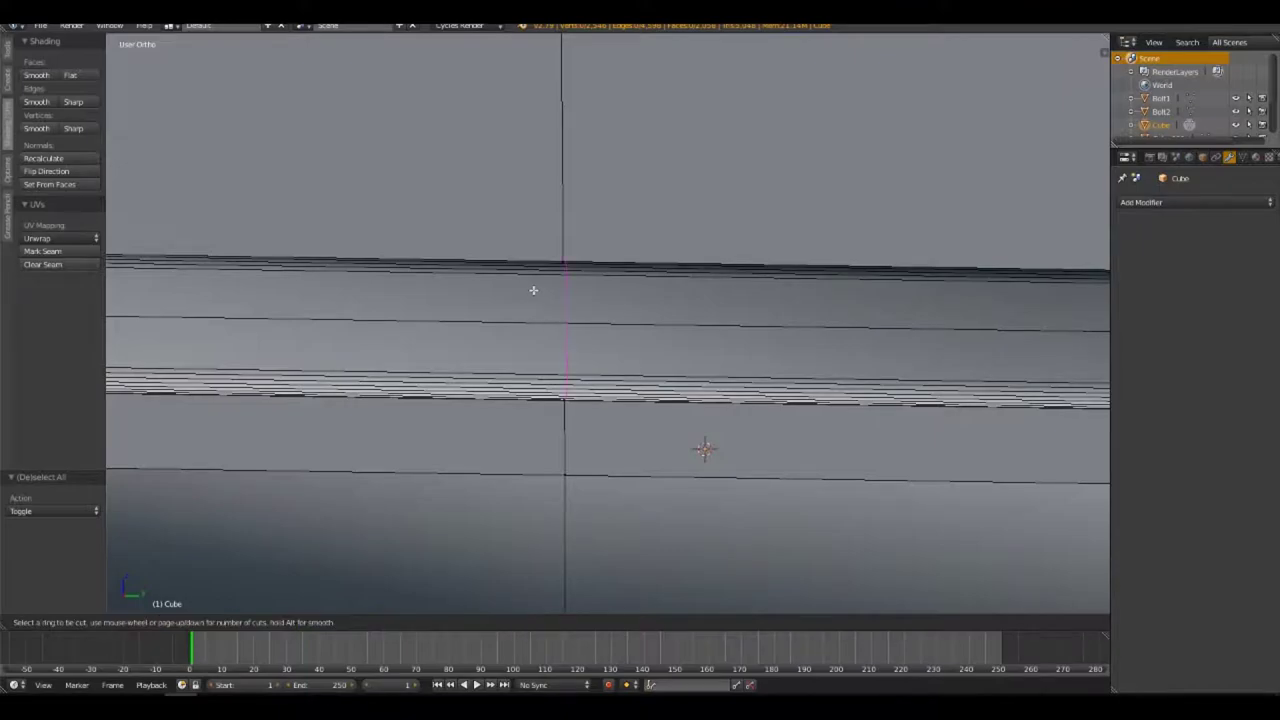
{"action": "left_click", "coordinate": [535, 287]}
{"action": "right_click", "coordinate": [535, 287]}
In front view with X-ray on, delete the left half of the case's vertices
{"action": "scroll", "coordinate": [669, 397], "scroll_direction": "down", "scroll_amount": 4}
{"action": "scroll", "coordinate": [626, 460], "scroll_direction": "down", "scroll_amount": 3}
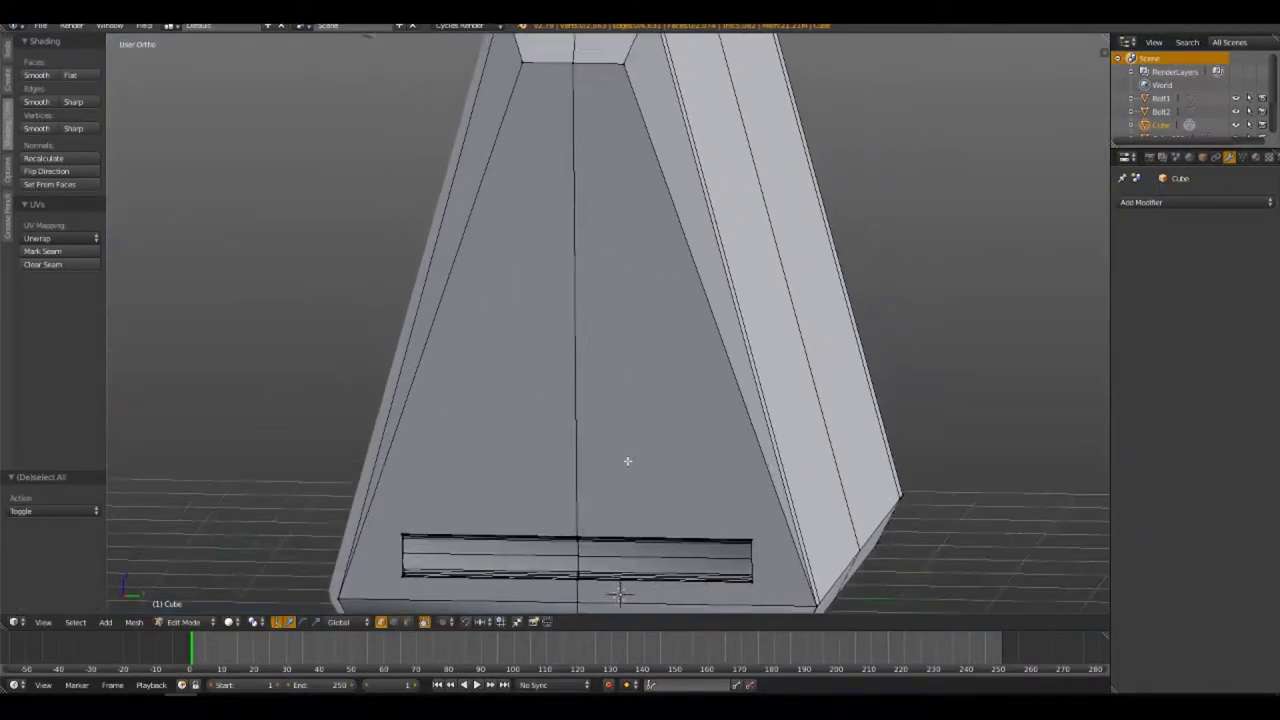
{"action": "middle_click_drag", "start_coordinate": [626, 460], "coordinate": [597, 333]}
{"action": "scroll", "coordinate": [597, 247], "scroll_direction": "down", "scroll_amount": 5}
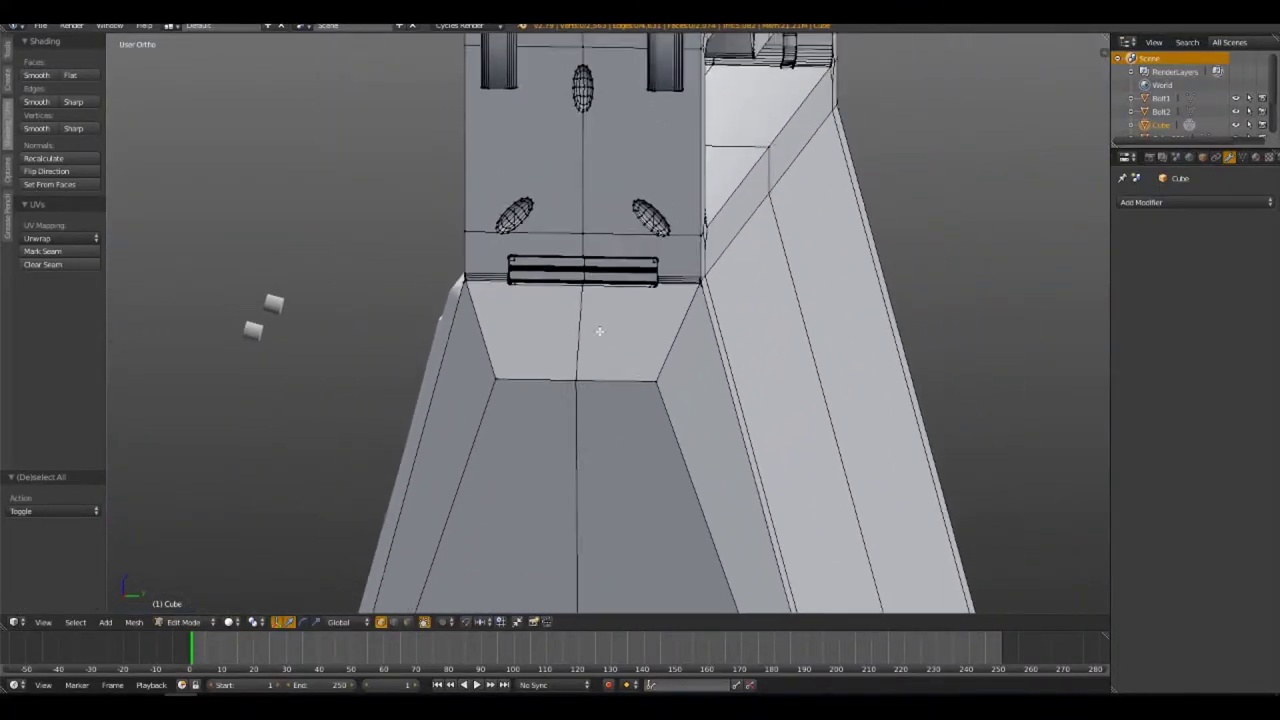
{"action": "mouse_move", "coordinate": [597, 331]}
{"action": "middle_mouse_down"}
{"action": "mouse_move", "coordinate": [605, 308]}
{"action": "mouse_move", "coordinate": [645, 305]}
{"action": "mouse_move", "coordinate": [609, 130]}
{"action": "middle_mouse_up"}
{"action": "scroll", "coordinate": [645, 305], "scroll_direction": "up", "scroll_amount": 5}
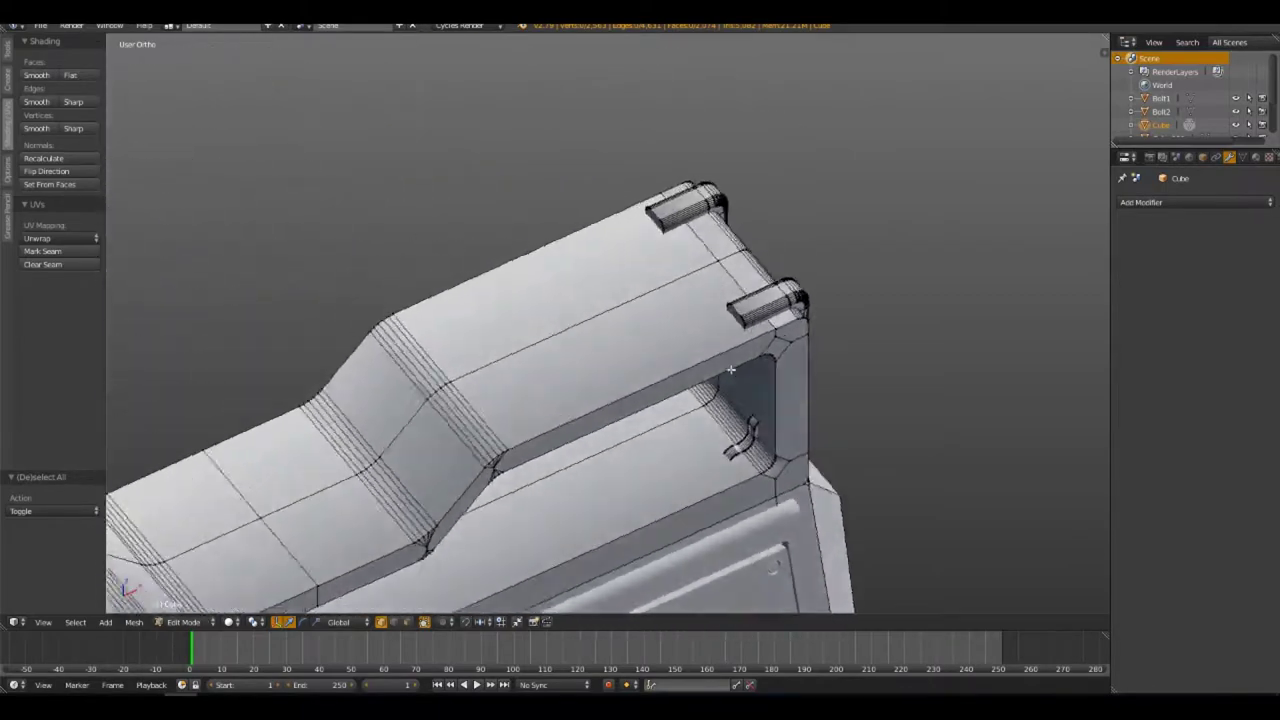
{"action": "key", "text": "KP_1"}
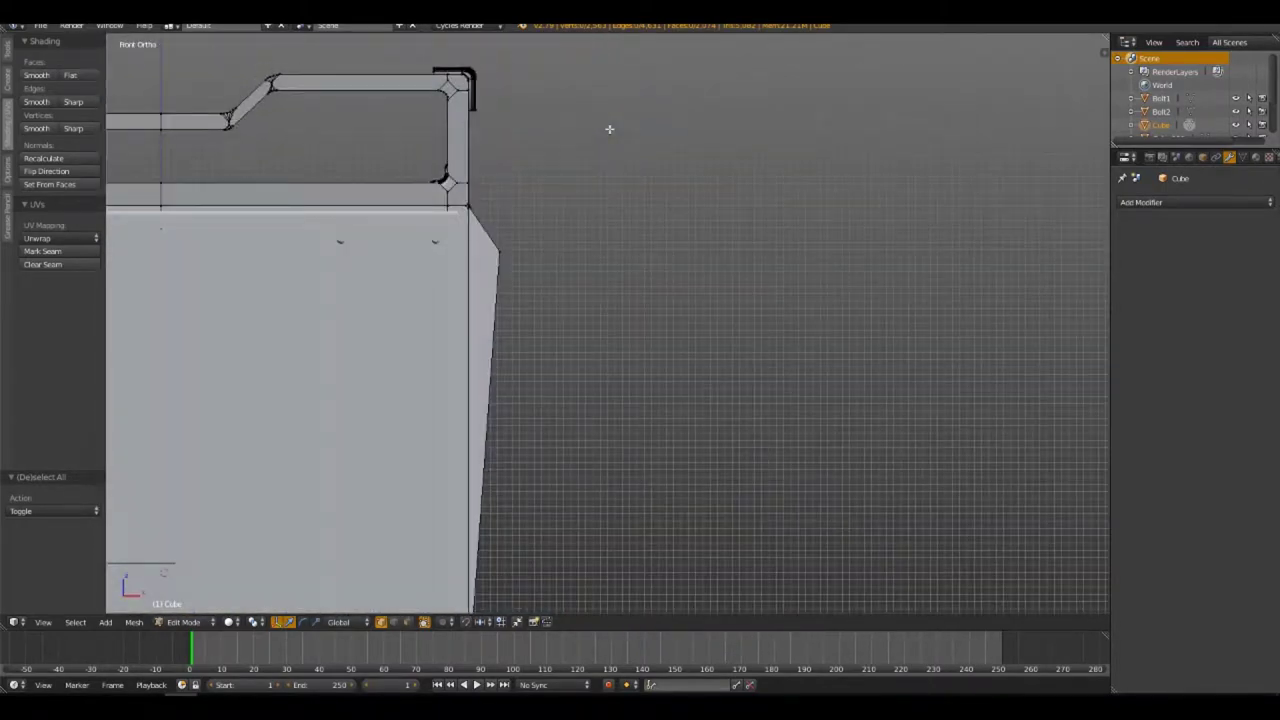
{"action": "key", "text": "z"}
{"action": "scroll", "coordinate": [610, 202], "scroll_direction": "down", "scroll_amount": 5}
{"action": "middle_click_drag", "start_coordinate": [611, 305], "coordinate": [743, 354], "text": "shift"}
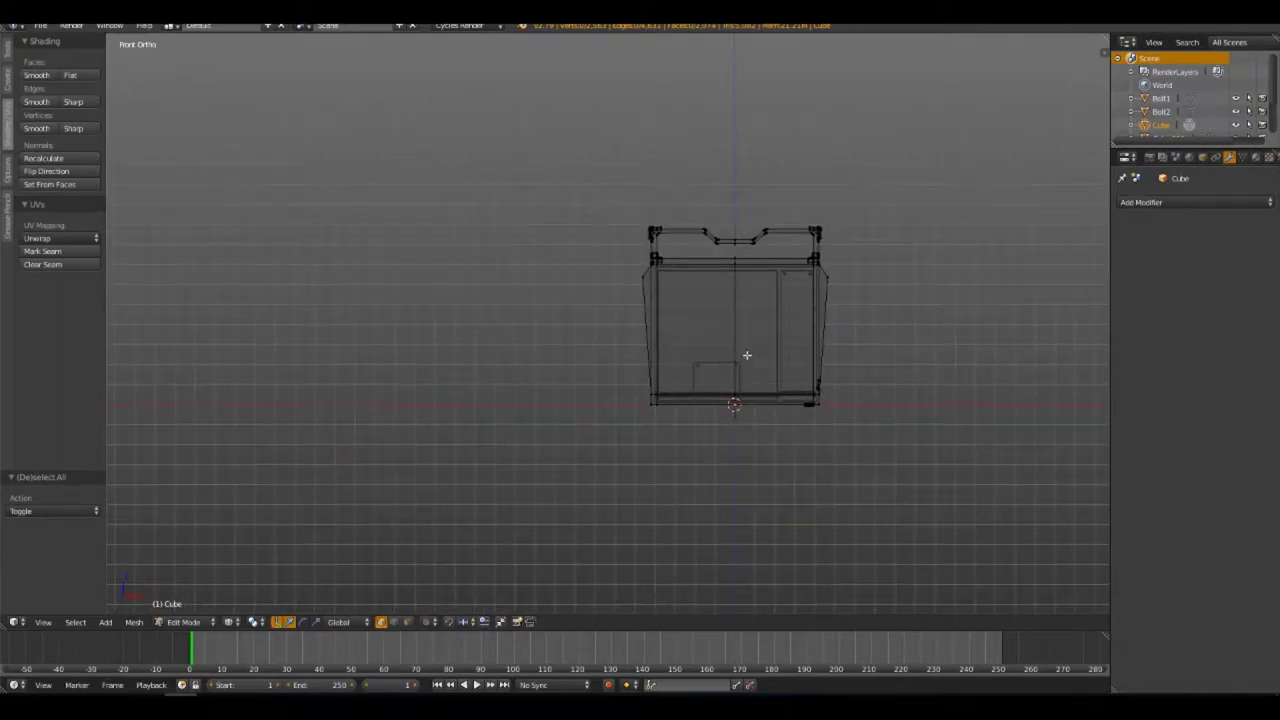
{"action": "left_click_drag", "start_coordinate": [563, 181], "coordinate": [724, 447]}
{"action": "key", "text": "x"}
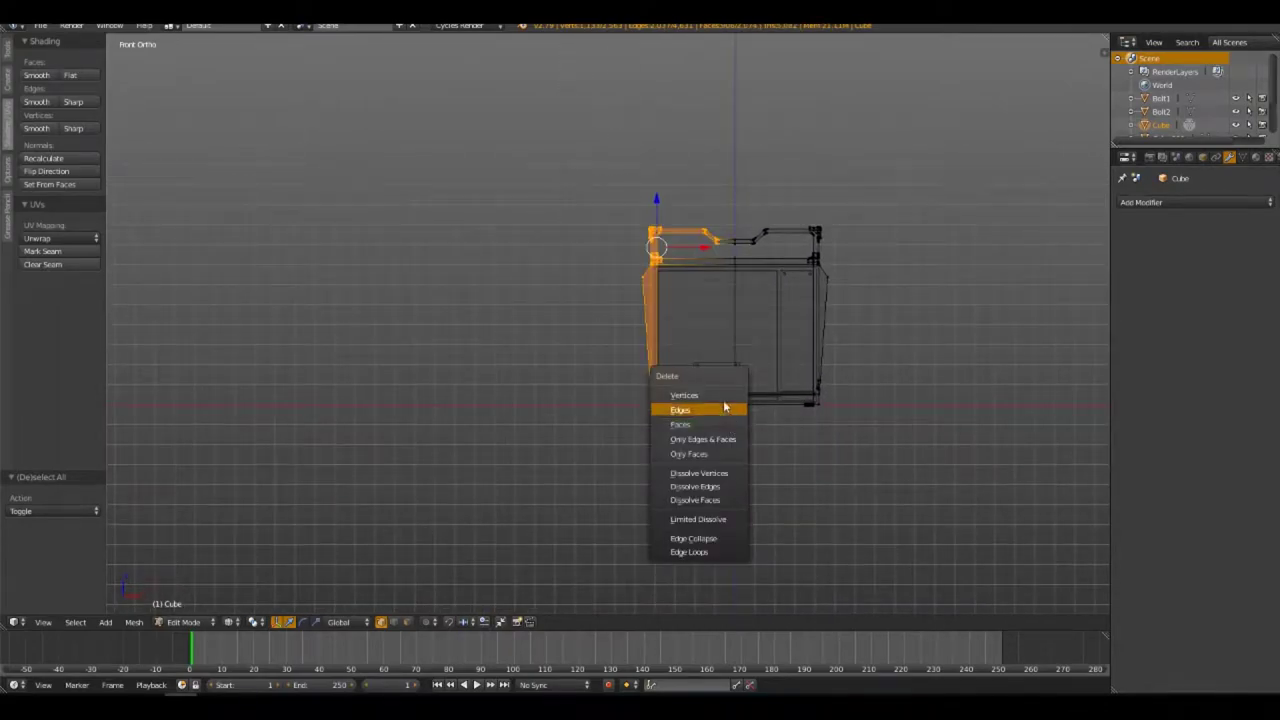
{"action": "left_click", "coordinate": [731, 393]}
In right side view, box-select and delete the other half of the mesh, leaving one quarter
{"action": "key", "text": "KP_3"}
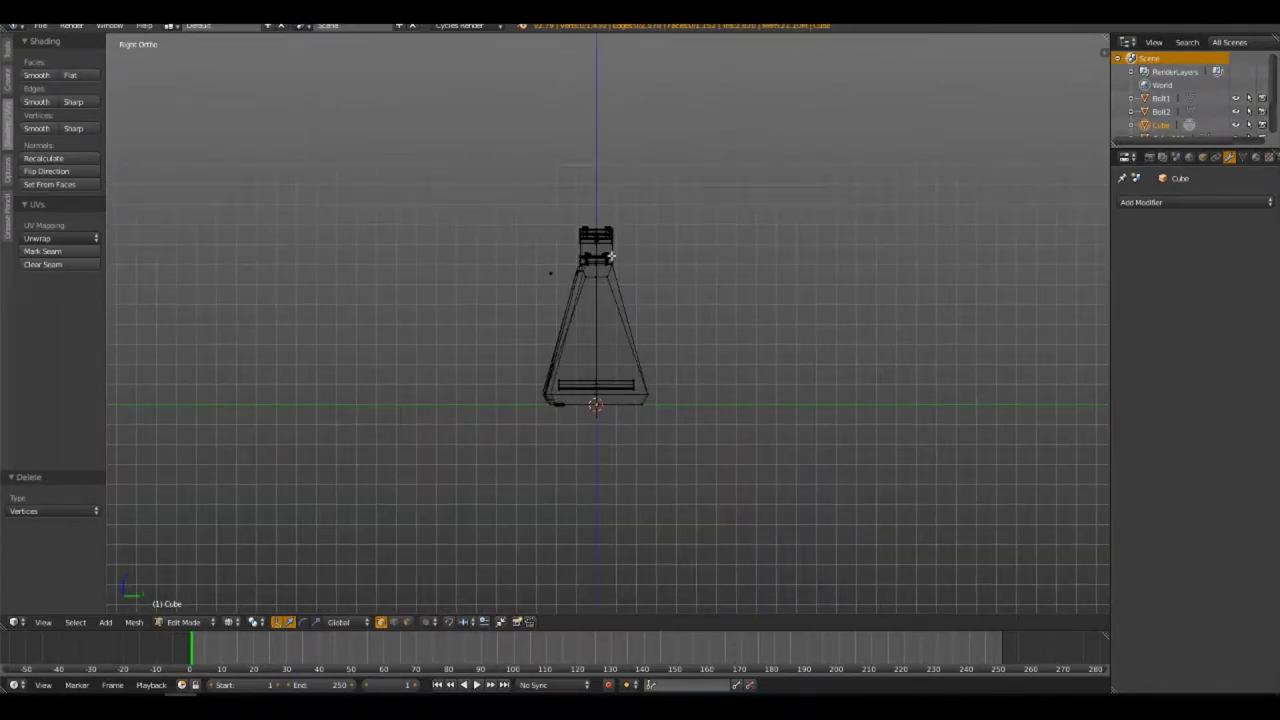
{"action": "key", "text": "b"}
{"action": "left_click_drag", "start_coordinate": [600, 182], "coordinate": [750, 472]}
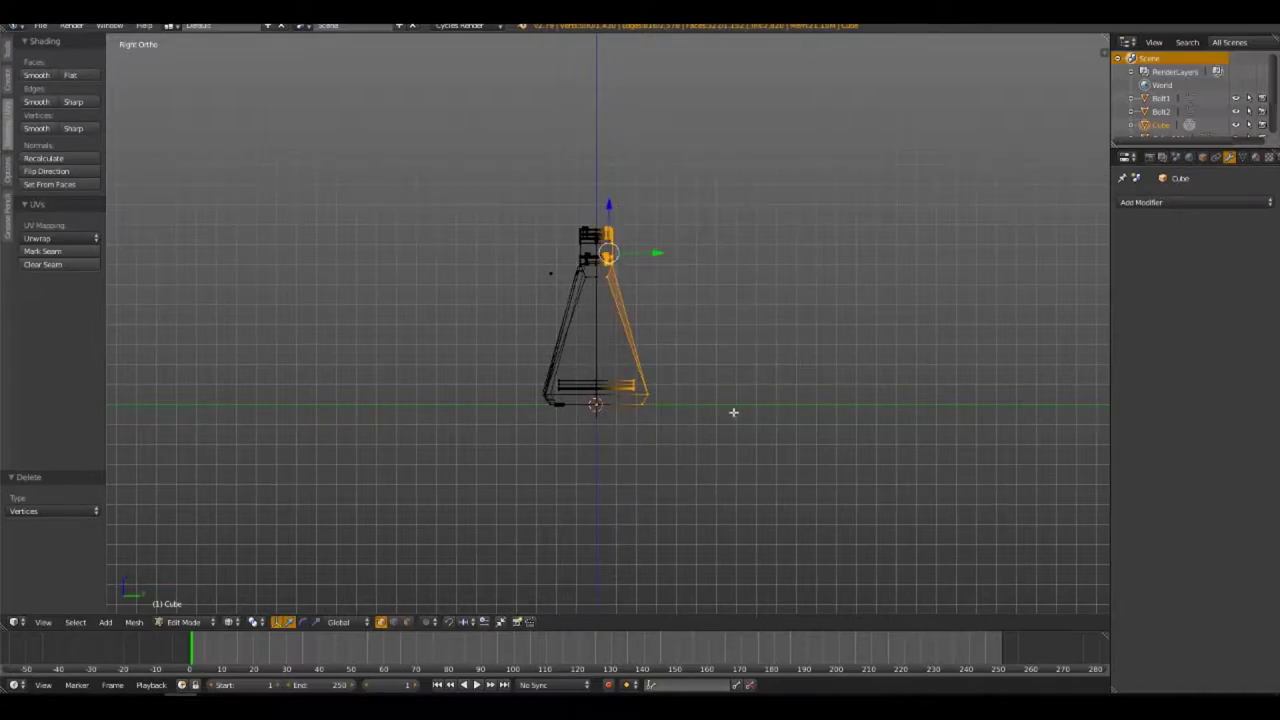
{"action": "key", "text": "x"}
{"action": "left_click", "coordinate": [697, 386]}
Select the remaining mesh, add a Mirror modifier, and leave Edit Mode to see the full case
{"action": "scroll", "coordinate": [675, 465], "scroll_direction": "up", "scroll_amount": 3}
{"action": "key", "text": "a"}
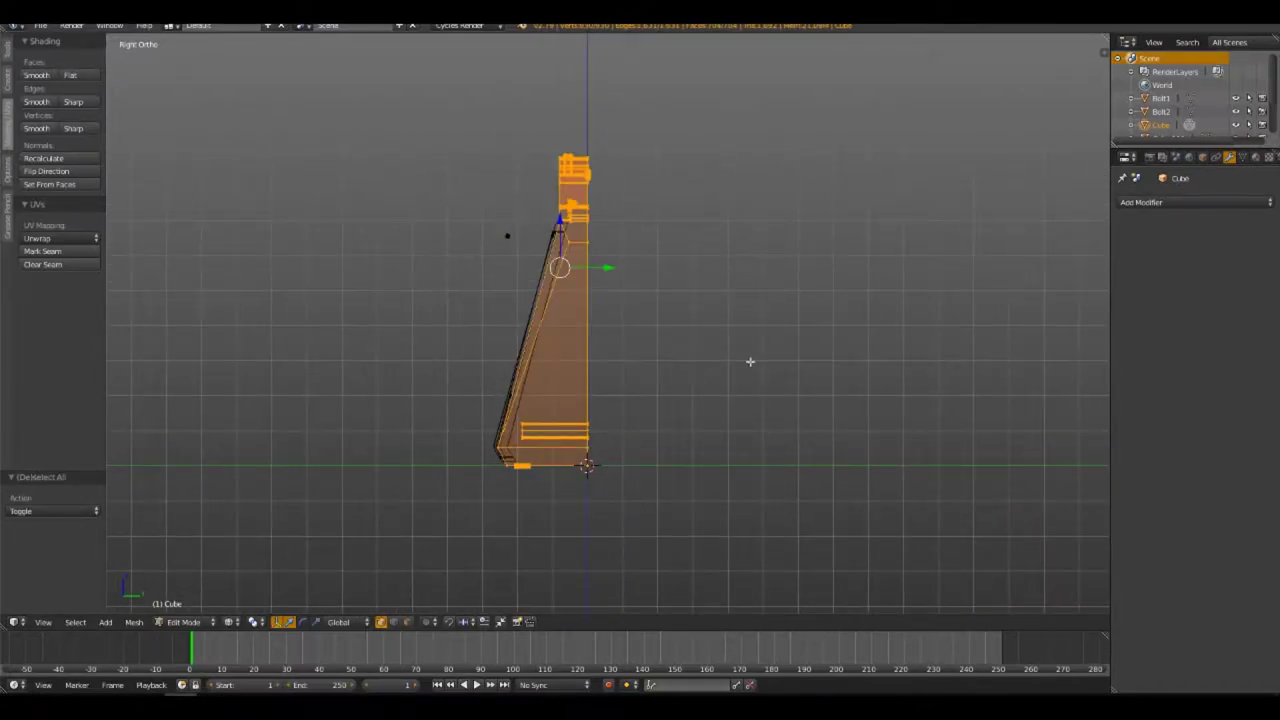
{"action": "left_click", "coordinate": [1209, 204]}
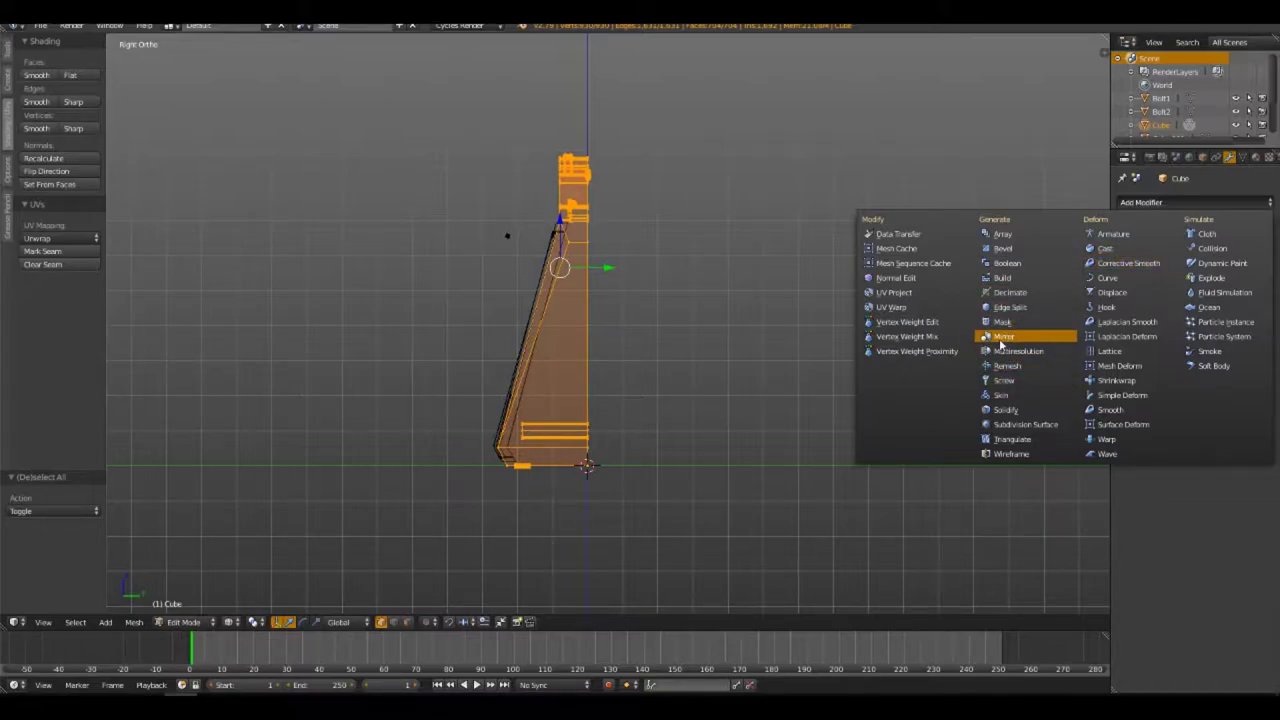
{"action": "left_click", "coordinate": [1003, 337]}
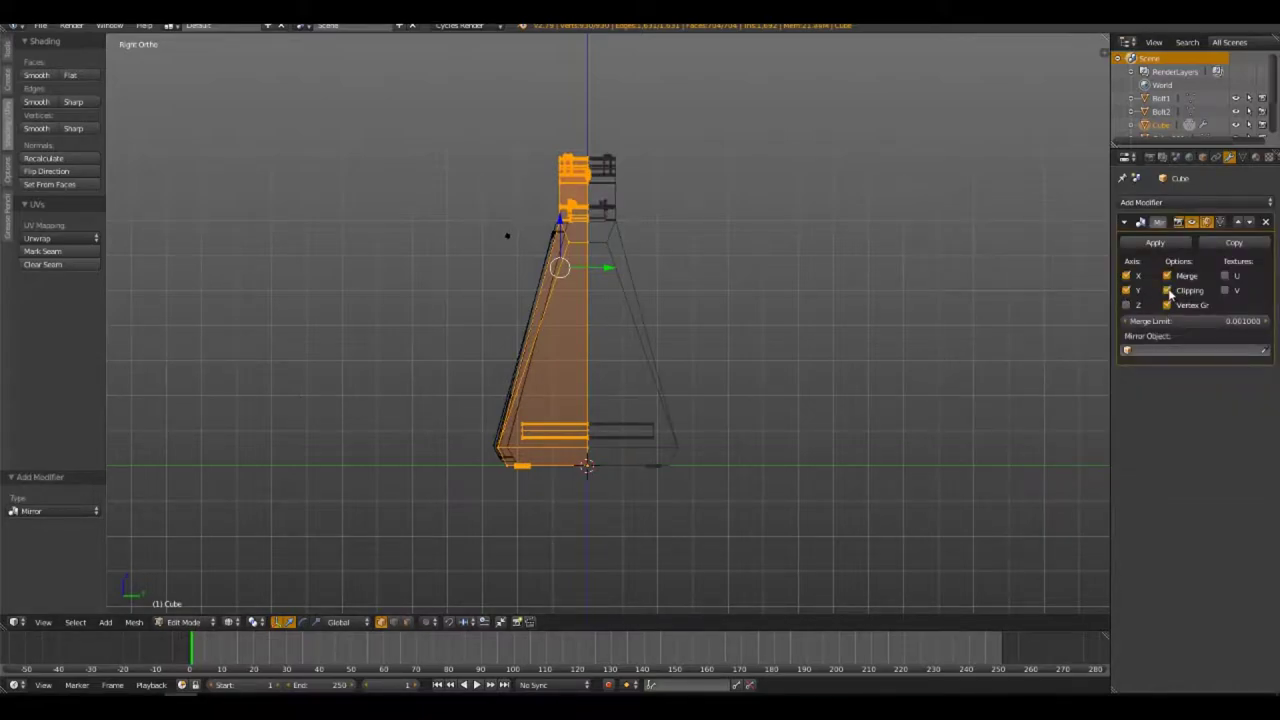
{"action": "middle_click_drag", "start_coordinate": [811, 326], "coordinate": [887, 369]}
{"action": "key", "text": "Tab"}
Return to solid shading, deselect everything and select the front panel object Cube.002
{"action": "key", "text": "z"}
{"action": "middle_click_drag", "start_coordinate": [961, 381], "coordinate": [730, 400]}
{"action": "scroll", "coordinate": [797, 350], "scroll_direction": "up", "scroll_amount": 2}
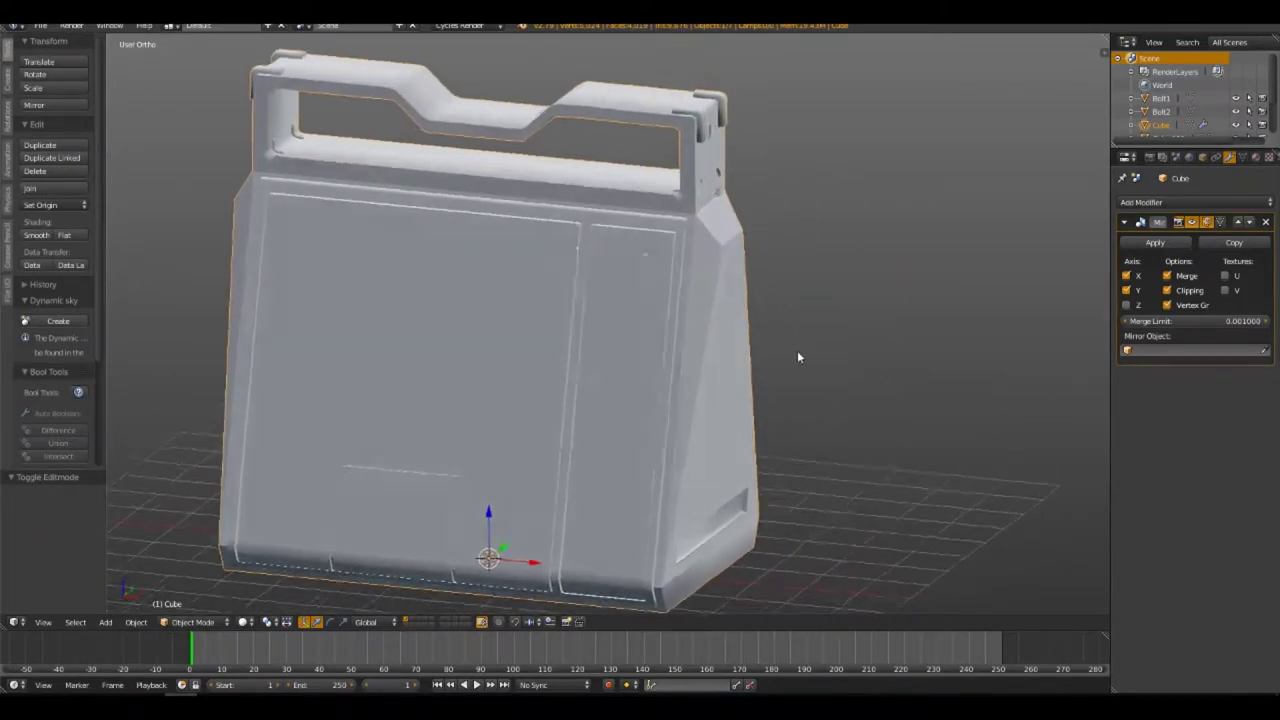
{"action": "mouse_move", "coordinate": [798, 354]}
{"action": "middle_mouse_down"}
{"action": "mouse_move", "coordinate": [679, 363]}
{"action": "mouse_move", "coordinate": [640, 322]}
{"action": "mouse_move", "coordinate": [722, 307]}
{"action": "mouse_move", "coordinate": [759, 266]}
{"action": "mouse_move", "coordinate": [674, 249]}
{"action": "mouse_move", "coordinate": [594, 311]}
{"action": "mouse_move", "coordinate": [686, 297]}
{"action": "mouse_move", "coordinate": [843, 318]}
{"action": "mouse_move", "coordinate": [777, 354]}
{"action": "mouse_move", "coordinate": [763, 369]}
{"action": "mouse_move", "coordinate": [777, 377]}
{"action": "middle_mouse_up"}
{"action": "scroll", "coordinate": [784, 298], "scroll_direction": "up", "scroll_amount": 2}
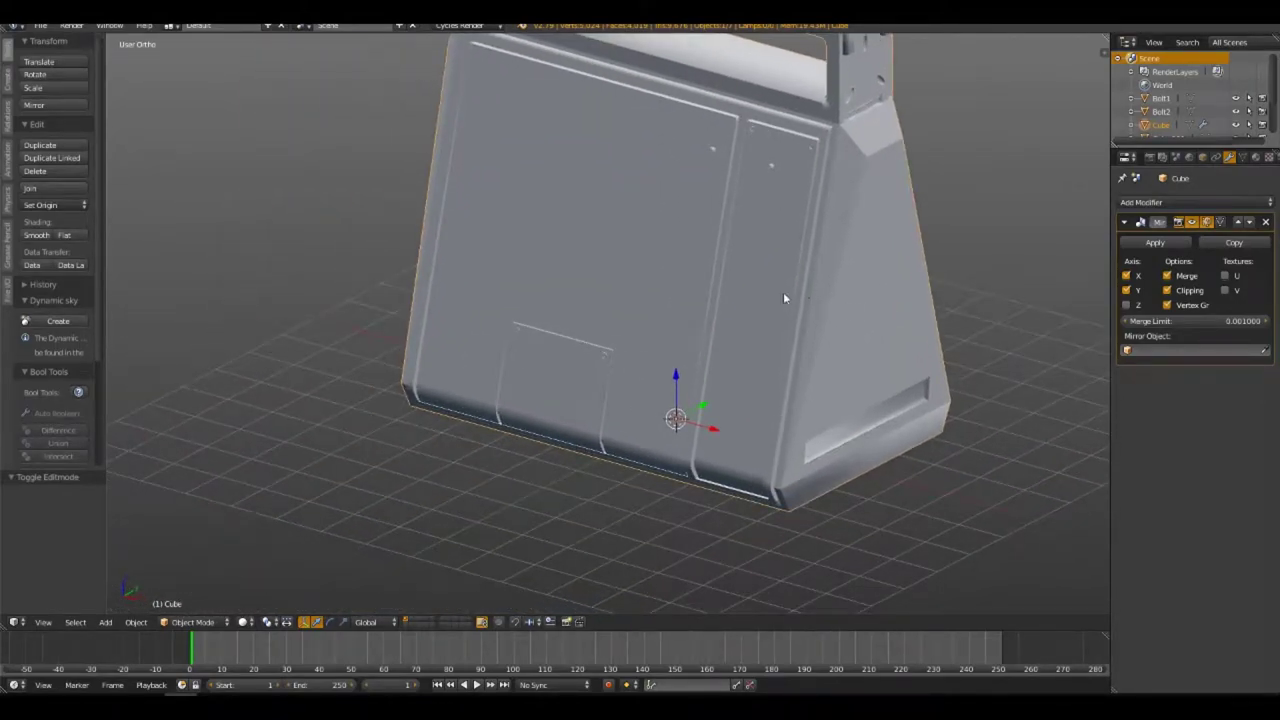
{"action": "key", "text": "a"}
{"action": "key", "text": "x"}
{"action": "middle_click_drag", "start_coordinate": [635, 306], "coordinate": [720, 301]}
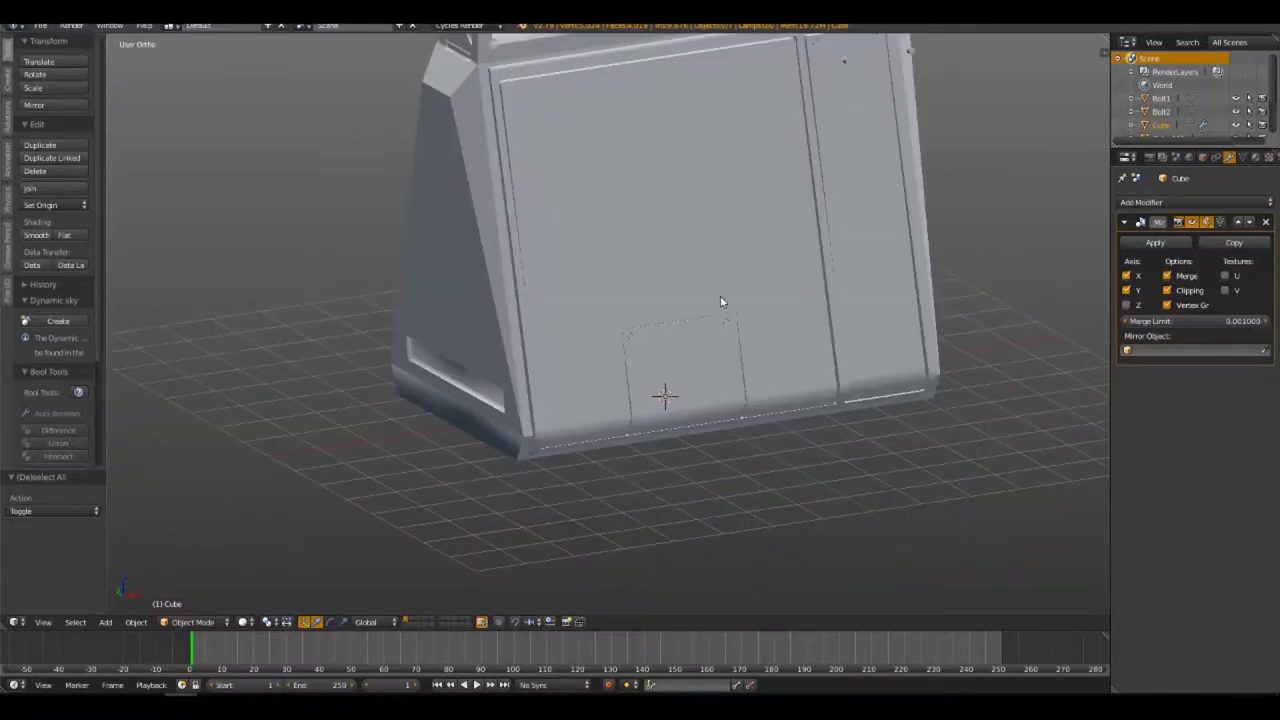
{"action": "right_click", "coordinate": [716, 296]}
Add a new mesh cube, Cube.004, at the 3D cursor
{"action": "scroll", "coordinate": [663, 260], "scroll_direction": "down", "scroll_amount": 2}
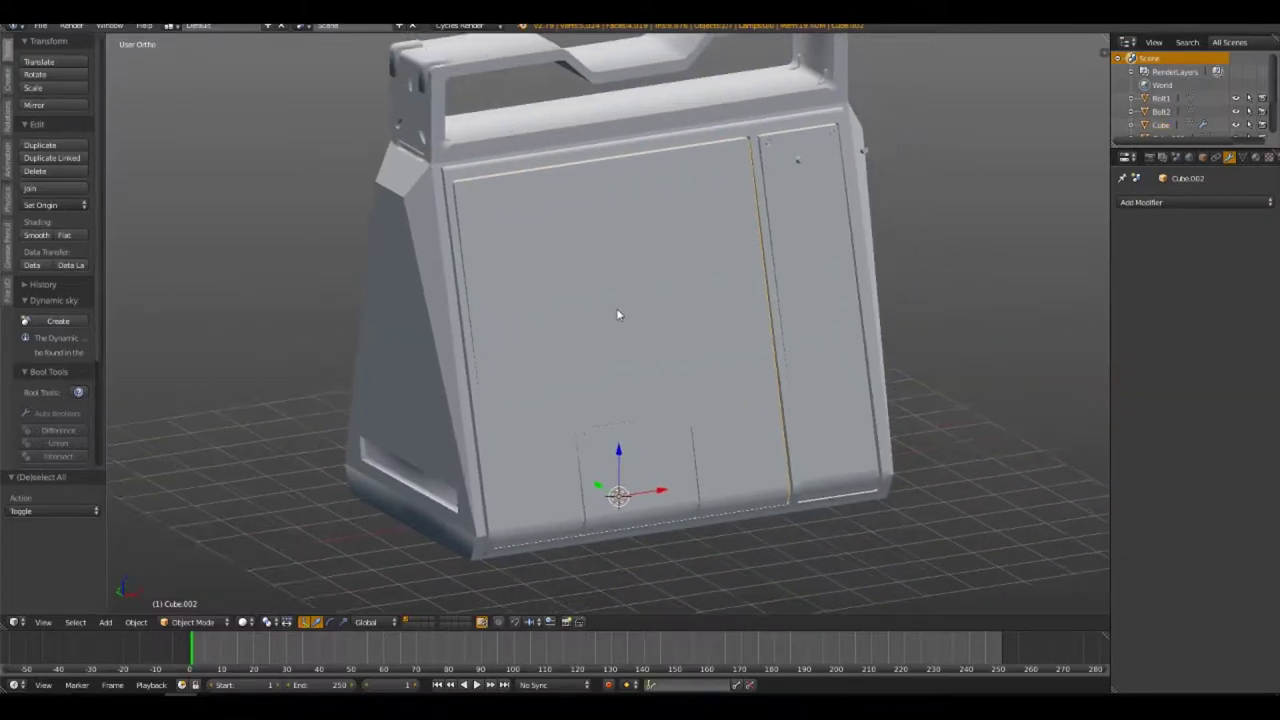
{"action": "middle_click_drag", "start_coordinate": [617, 314], "coordinate": [623, 349]}
{"action": "scroll", "coordinate": [623, 349], "scroll_direction": "up", "scroll_amount": 3}
{"action": "middle_click_drag", "start_coordinate": [634, 223], "coordinate": [598, 420]}
{"action": "scroll", "coordinate": [597, 420], "scroll_direction": "down", "scroll_amount": 2}
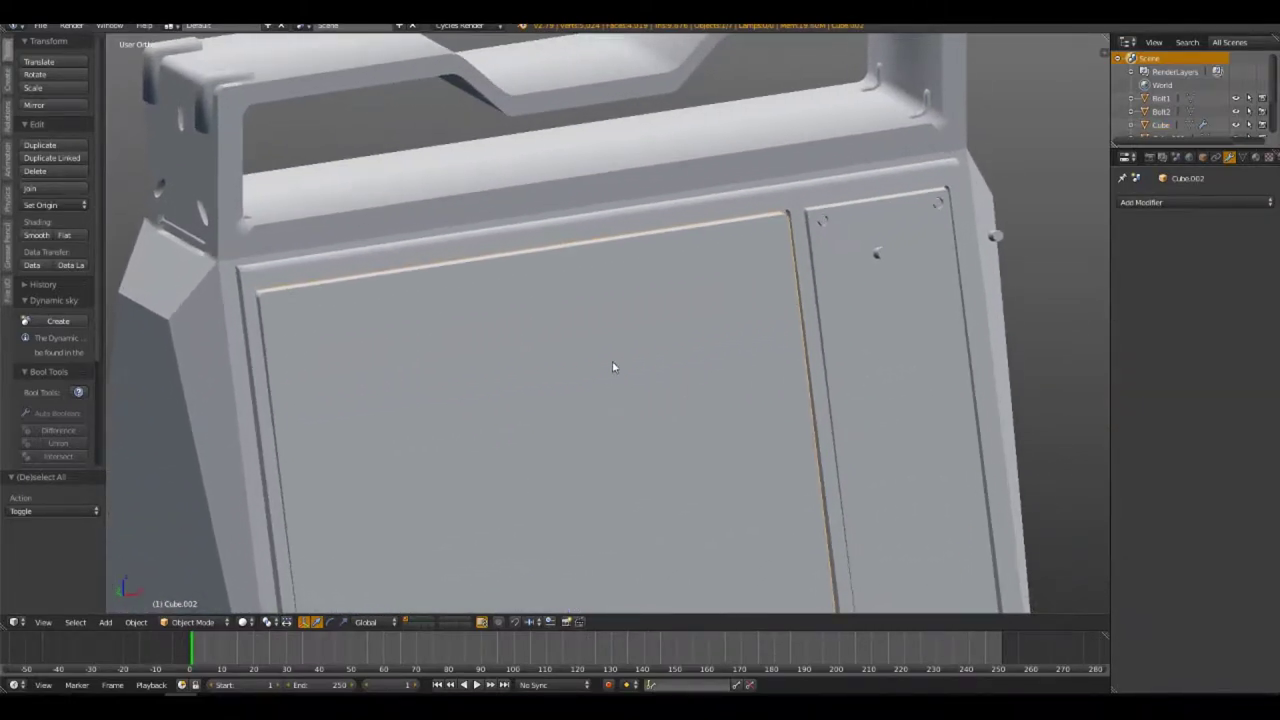
{"action": "scroll", "coordinate": [612, 364], "scroll_direction": "down", "scroll_amount": 3}
{"action": "scroll", "coordinate": [669, 428], "scroll_direction": "up", "scroll_amount": 1}
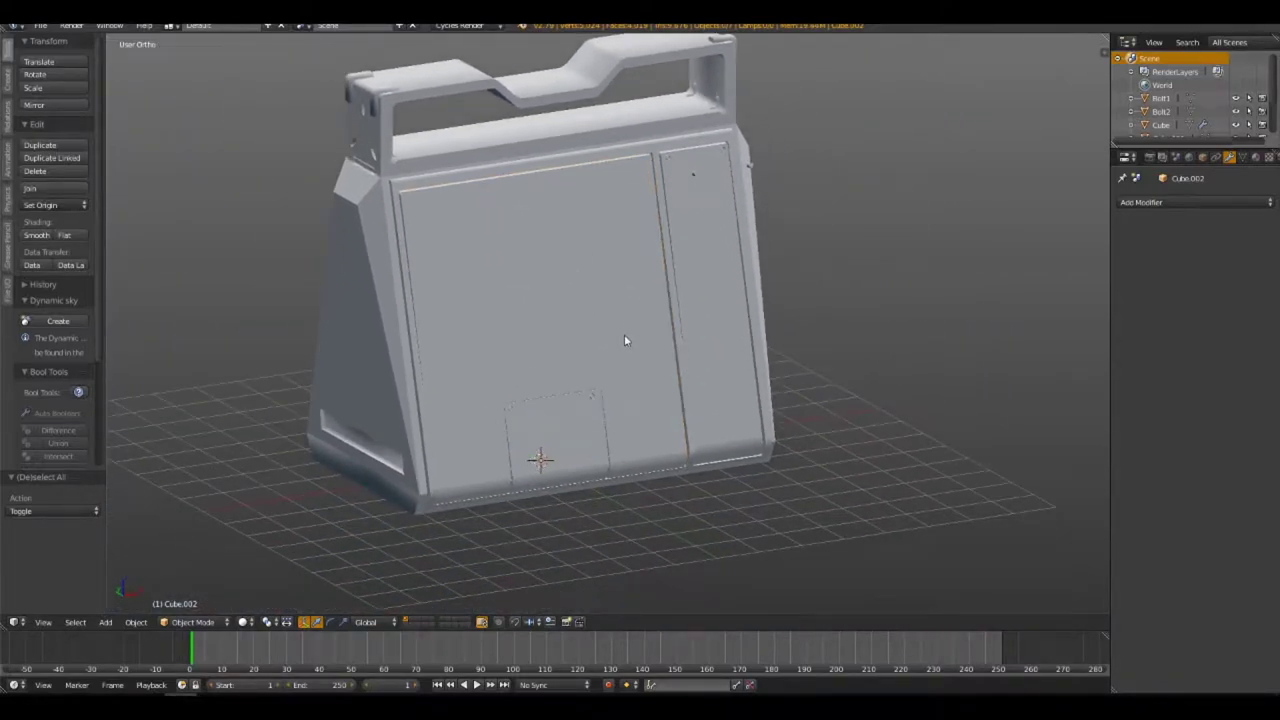
{"action": "key", "text": "shift+a"}
{"action": "left_click", "coordinate": [662, 337]}
Move the new cube out along Y, raise it 4.438 on Z, and stretch it 4.964 along X
{"action": "middle_click_drag", "start_coordinate": [626, 353], "coordinate": [668, 360]}
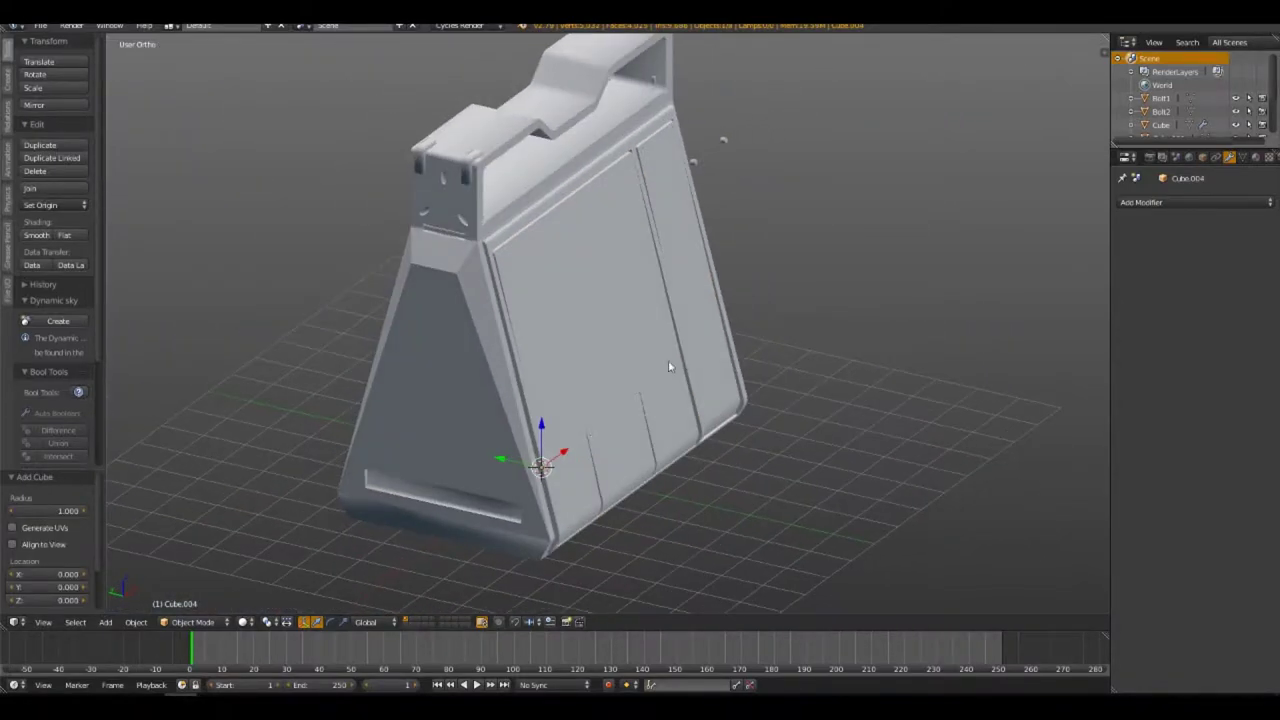
{"action": "key", "text": "g"}
{"action": "key", "text": "y"}
{"action": "left_click", "coordinate": [946, 410]}
{"action": "key", "text": "g"}
{"action": "key", "text": "z"}
{"action": "left_click", "coordinate": [952, 225]}
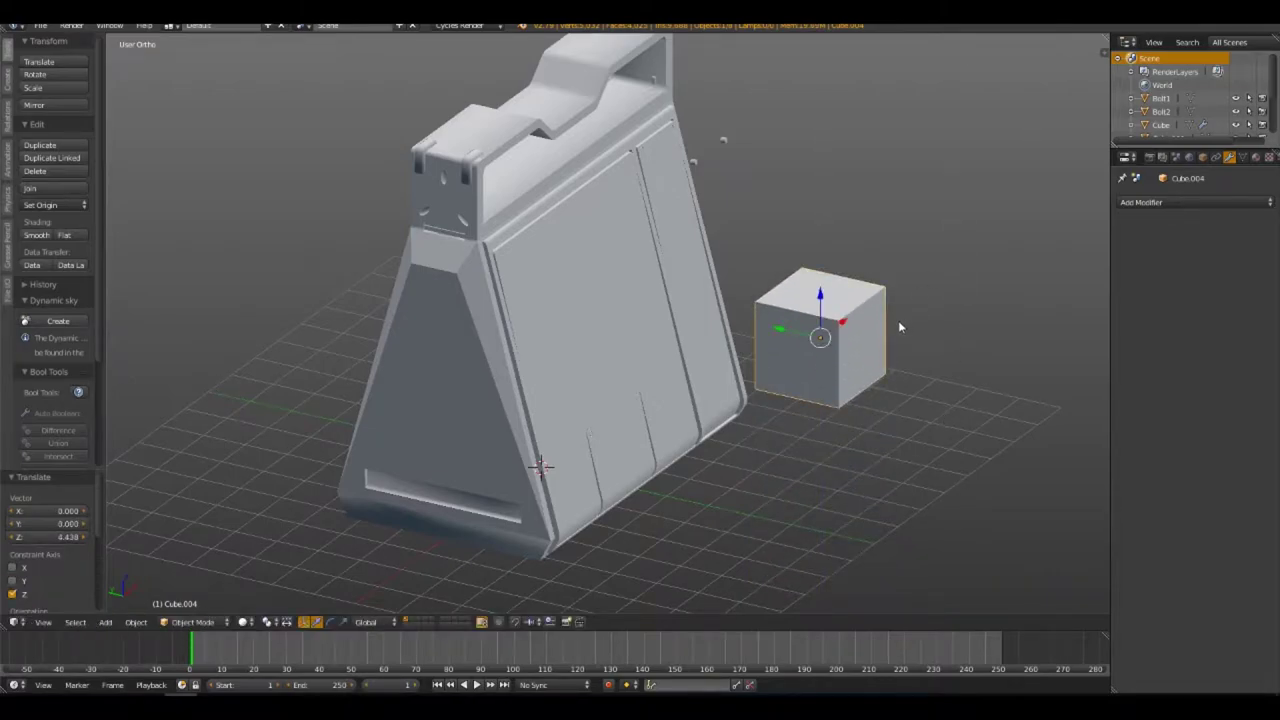
{"action": "mouse_move", "coordinate": [898, 320]}
{"action": "middle_mouse_down"}
{"action": "mouse_move", "coordinate": [888, 304]}
{"action": "mouse_move", "coordinate": [912, 298]}
{"action": "mouse_move", "coordinate": [797, 309]}
{"action": "middle_mouse_up"}
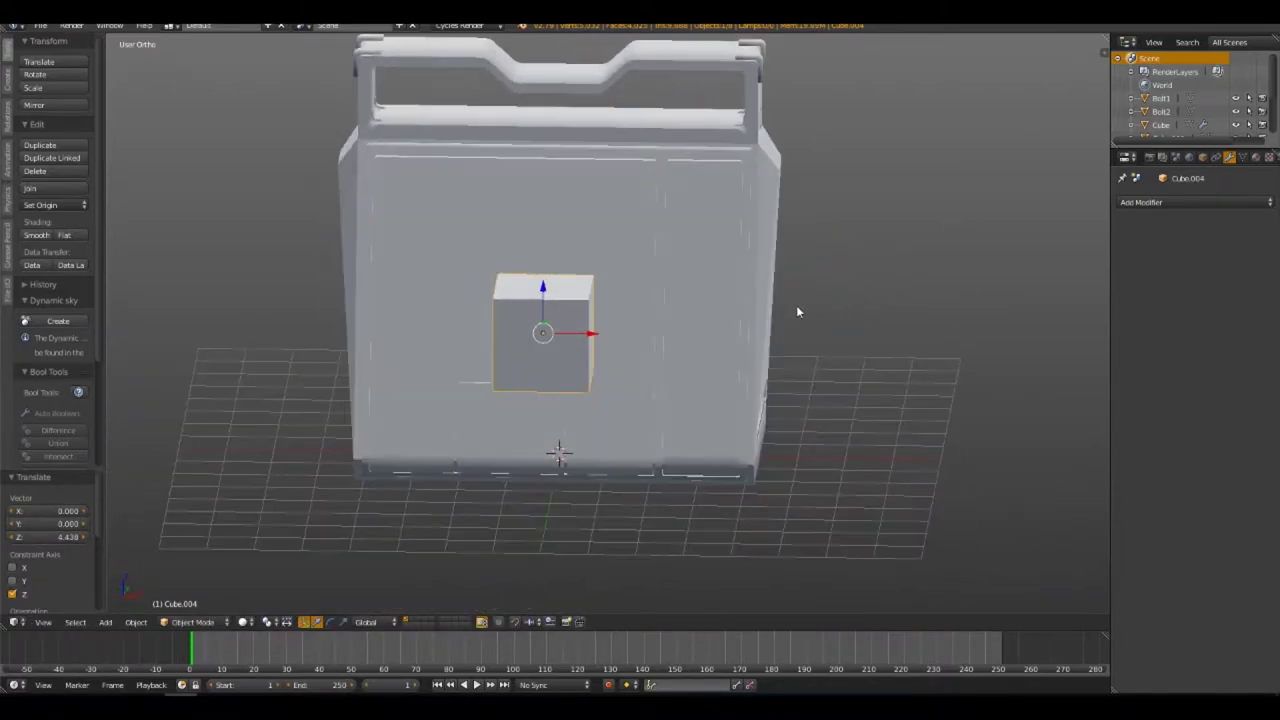
{"action": "key", "text": "s"}
{"action": "key", "text": "x"}
{"action": "left_click", "coordinate": [585, 363]}
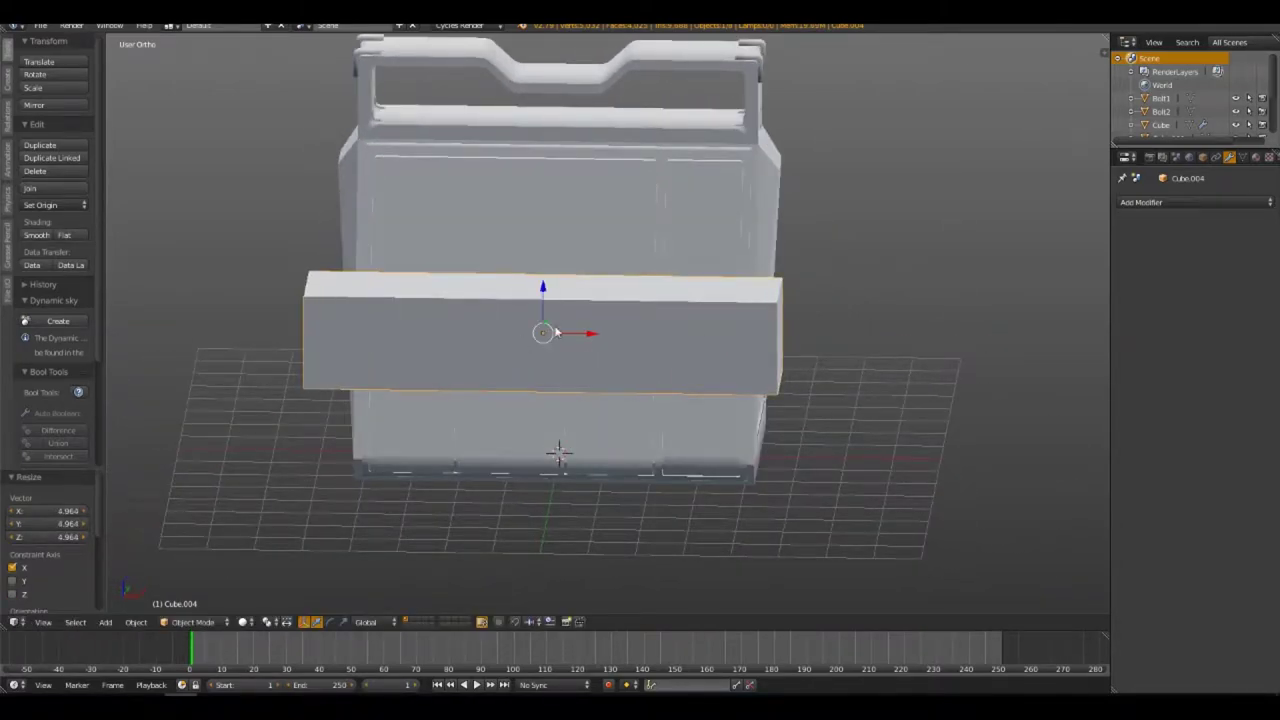
In Edit Mode, widen the slab's top face 1.252 times along X
{"action": "key", "text": "Tab"}
{"action": "right_click", "coordinate": [545, 288]}
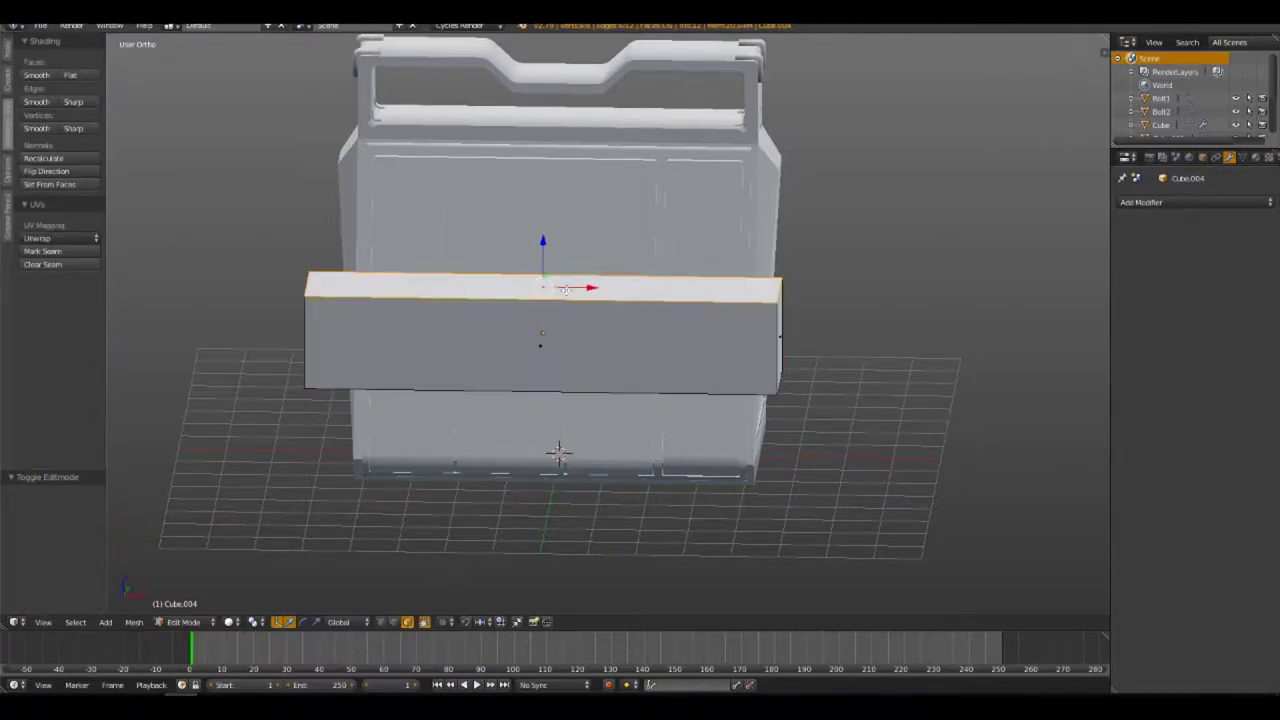
{"action": "key", "text": "s"}
{"action": "key", "text": "x"}
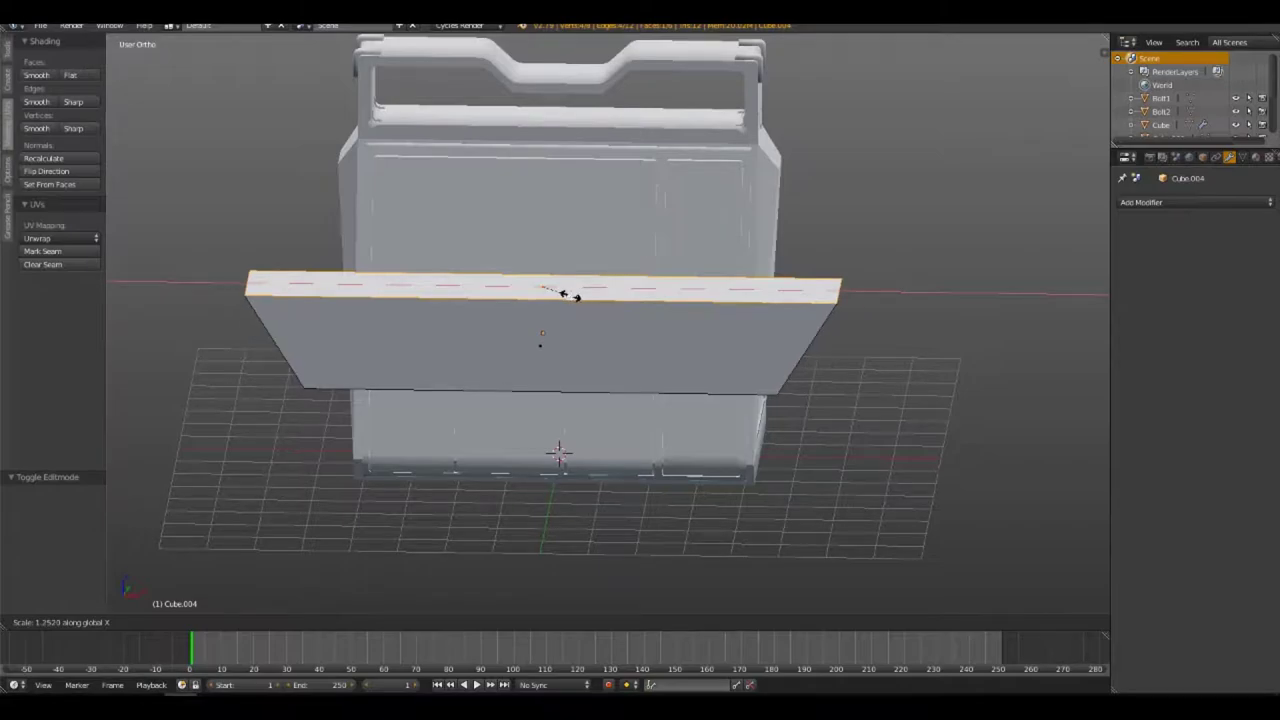
{"action": "left_click", "coordinate": [570, 295]}
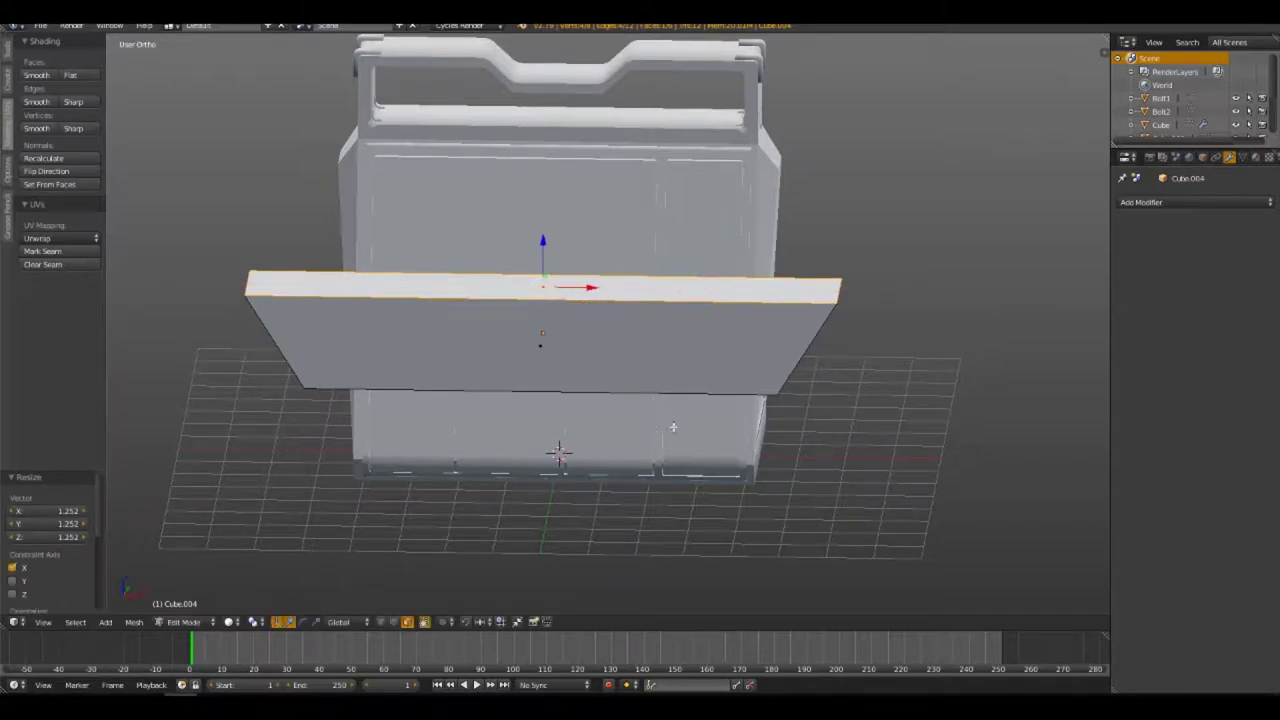
{"action": "middle_click_drag", "start_coordinate": [673, 427], "coordinate": [614, 423]}
Duplicate the slab's linked geometry along Y, scale it by 1.356 and shift it 0.213 on Y
{"action": "key", "text": "a"}
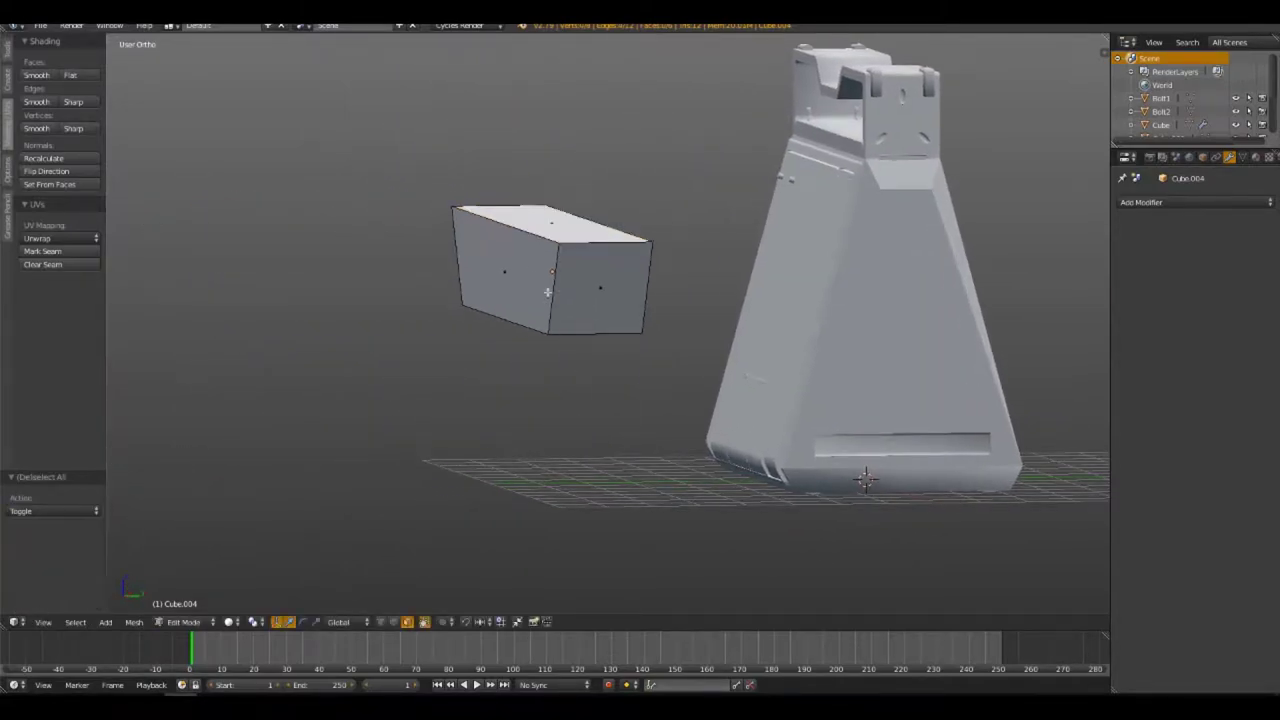
{"action": "right_click", "coordinate": [525, 281]}
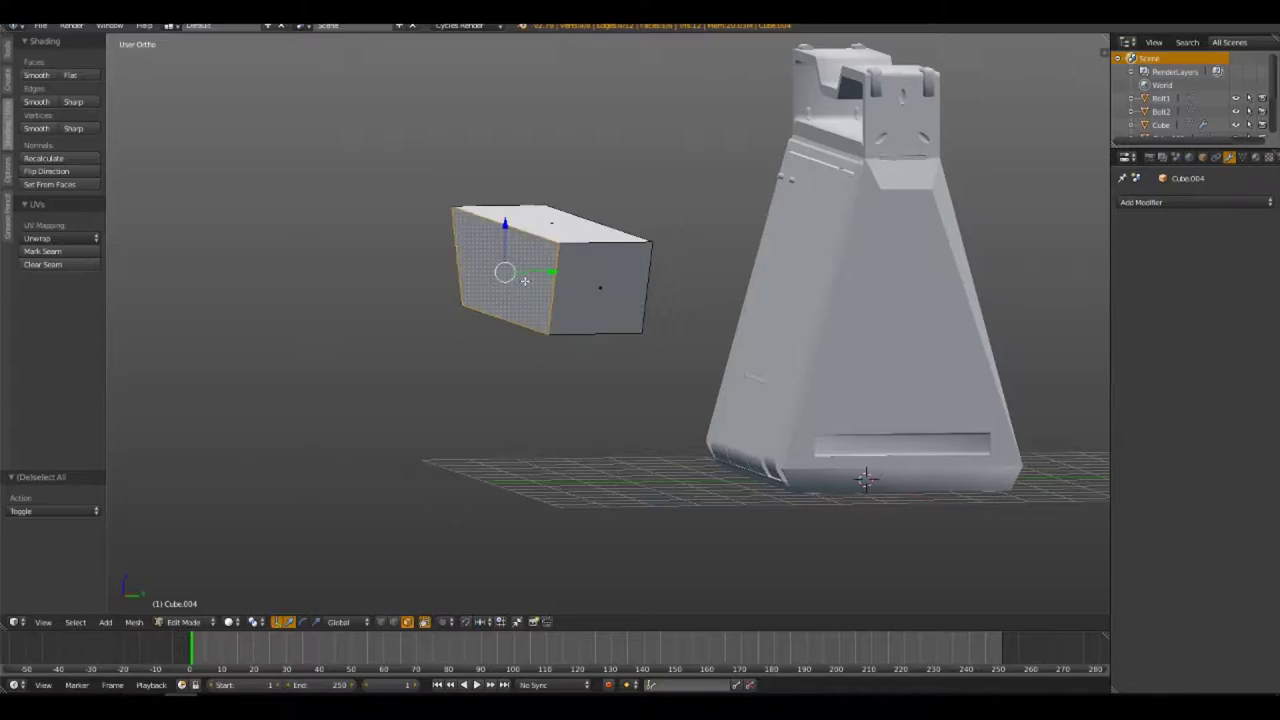
{"action": "right_click", "coordinate": [595, 273]}
{"action": "key", "text": "ctrl+l"}
{"action": "key", "text": "g"}
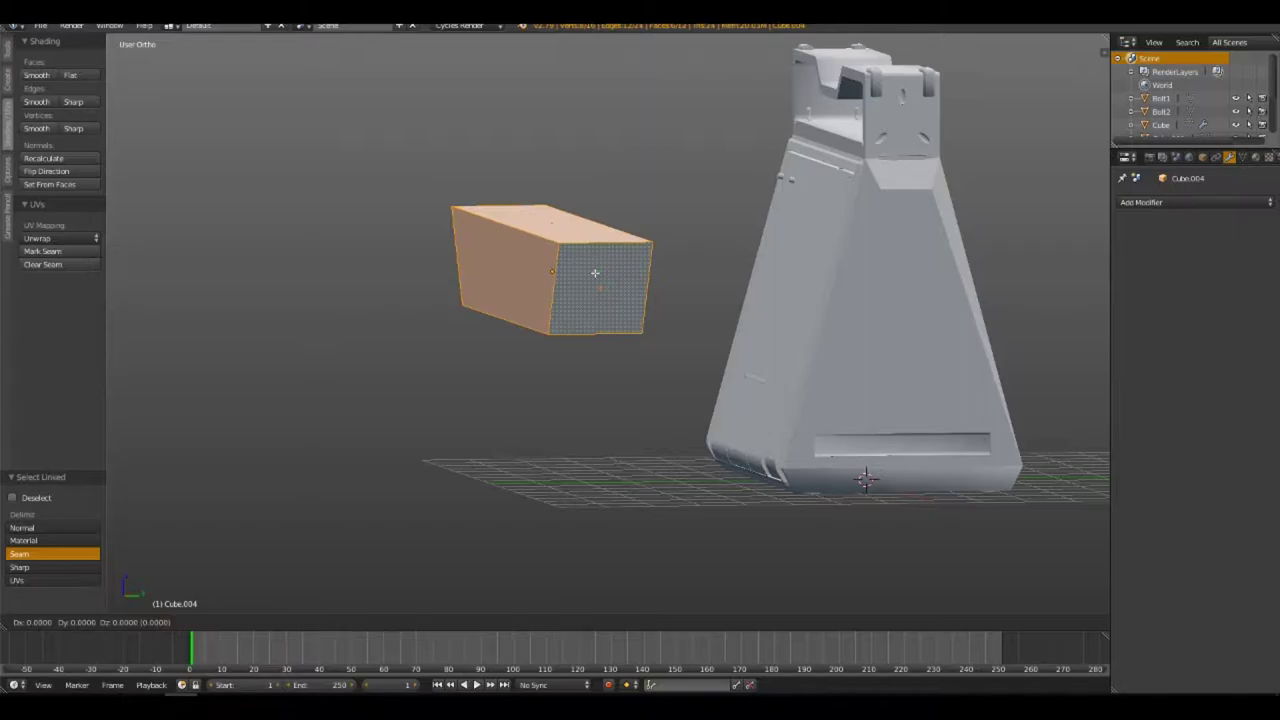
{"action": "key", "text": "y"}
{"action": "left_click", "coordinate": [545, 285]}
{"action": "key", "text": "s"}
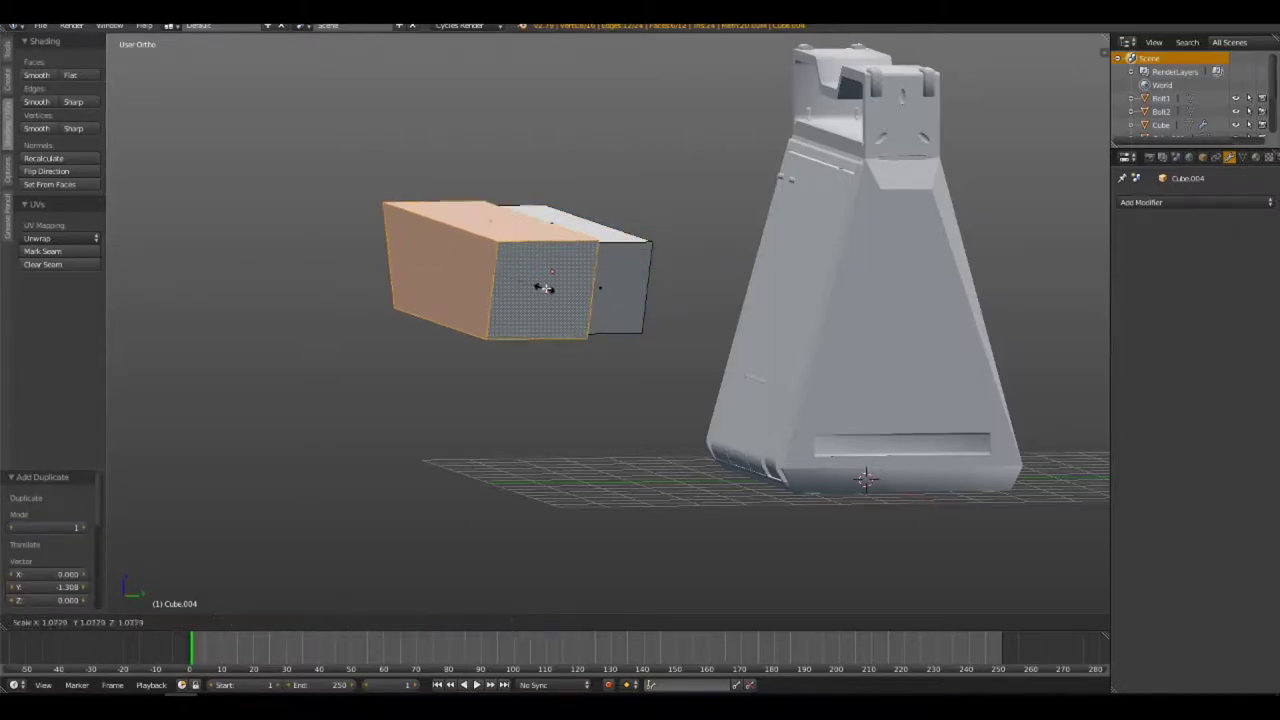
{"action": "left_click", "coordinate": [590, 300]}
{"action": "mouse_move", "coordinate": [590, 300]}
{"action": "middle_mouse_down"}
{"action": "mouse_move", "coordinate": [647, 310]}
{"action": "mouse_move", "coordinate": [540, 290]}
{"action": "mouse_move", "coordinate": [530, 304]}
{"action": "mouse_move", "coordinate": [627, 327]}
{"action": "middle_mouse_up"}
{"action": "key", "text": "g"}
{"action": "key", "text": "y"}
{"action": "left_click", "coordinate": [525, 297]}
Deselect, switch between wireframe, Object Mode and solid shading to check the slab's new slot
{"action": "key", "text": "z"}
{"action": "key", "text": "a"}
{"action": "key", "text": "Tab"}
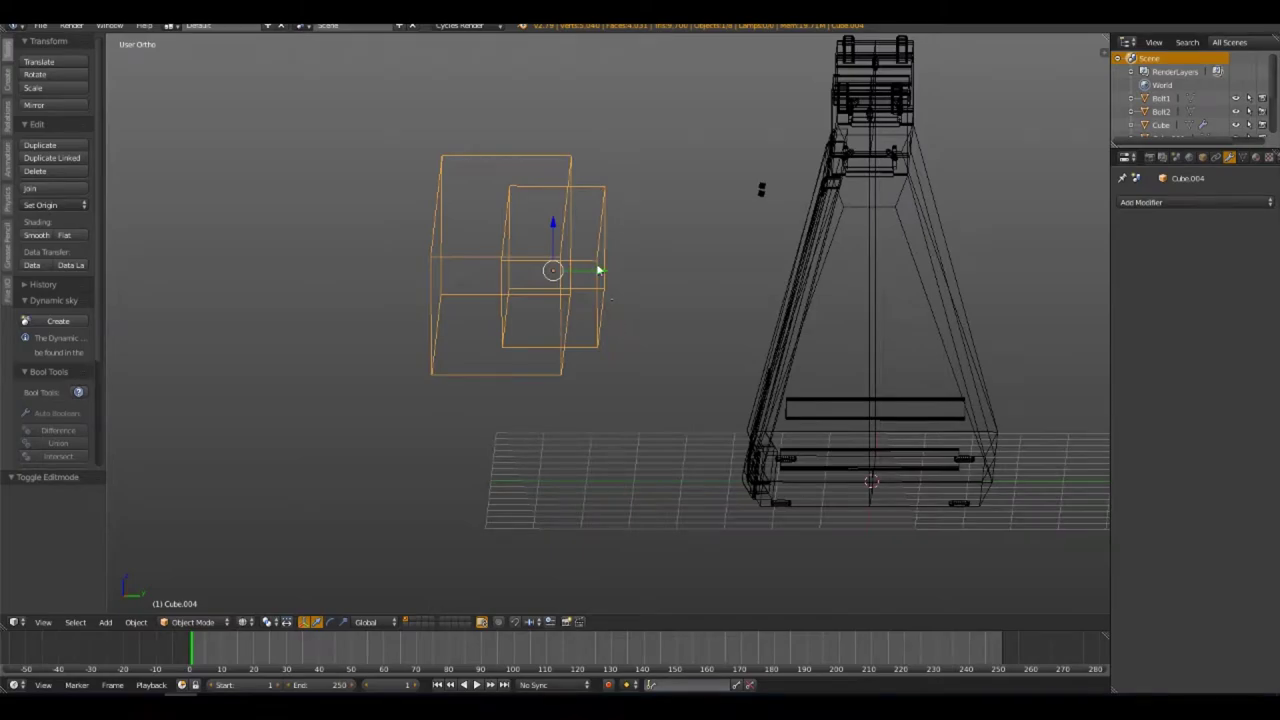
{"action": "mouse_move", "coordinate": [588, 266]}
{"action": "middle_mouse_down"}
{"action": "mouse_move", "coordinate": [742, 344]}
{"action": "mouse_move", "coordinate": [611, 354]}
{"action": "mouse_move", "coordinate": [545, 338]}
{"action": "middle_mouse_up"}
{"action": "key", "text": "Tab"}
{"action": "key", "text": "Tab"}
{"action": "key", "text": "z"}
{"action": "scroll", "coordinate": [453, 334], "scroll_direction": "up", "scroll_amount": 2}
{"action": "scroll", "coordinate": [449, 336], "scroll_direction": "up", "scroll_amount": 2}
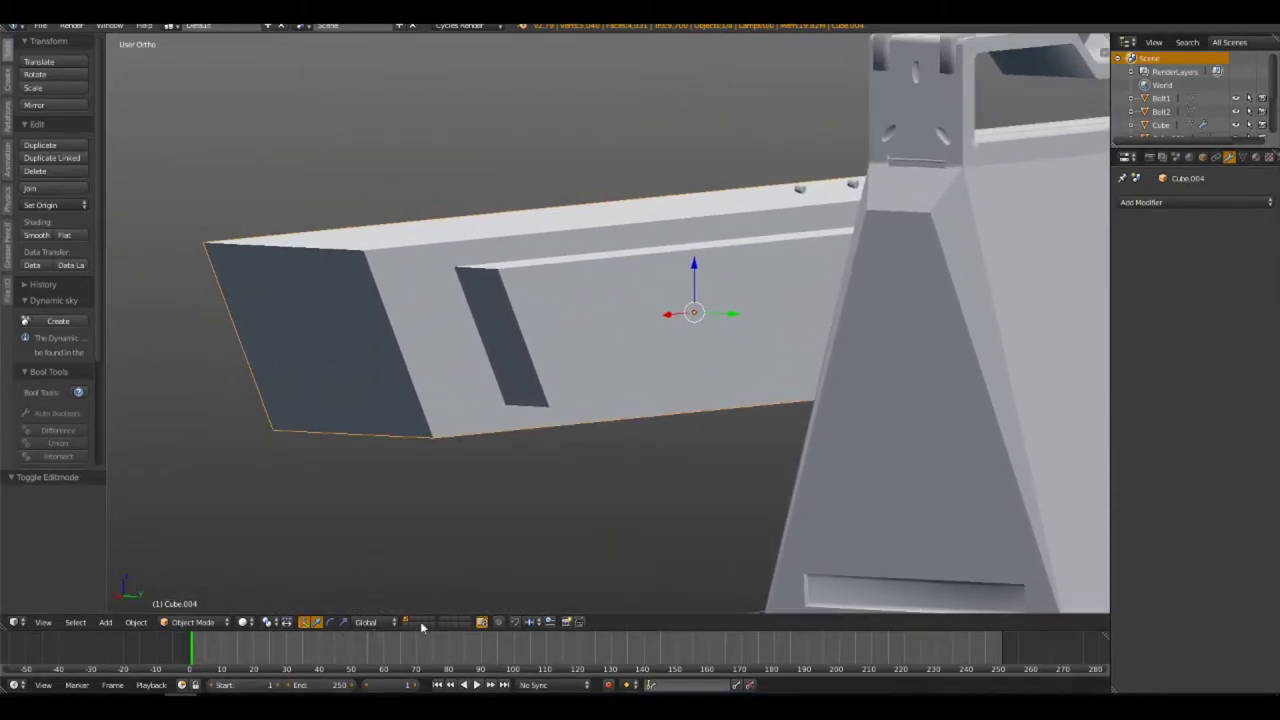
Back in Edit Mode, start a 4-segment bevel on a slab edge
{"action": "key", "text": "Tab"}
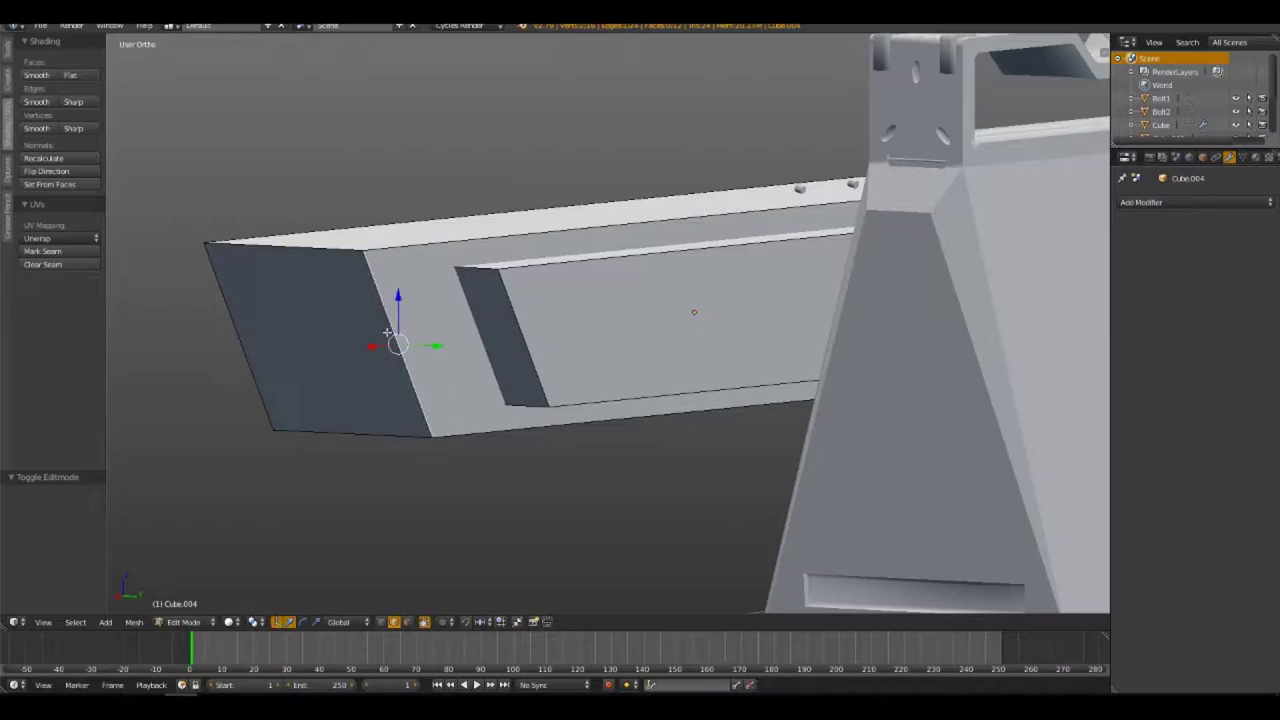
{"action": "mouse_move", "coordinate": [387, 332]}
{"action": "middle_mouse_down"}
{"action": "mouse_move", "coordinate": [530, 450]}
{"action": "mouse_move", "coordinate": [769, 358]}
{"action": "middle_mouse_up"}
{"action": "scroll", "coordinate": [537, 458], "scroll_direction": "down", "scroll_amount": 3}
{"action": "key", "text": "a"}
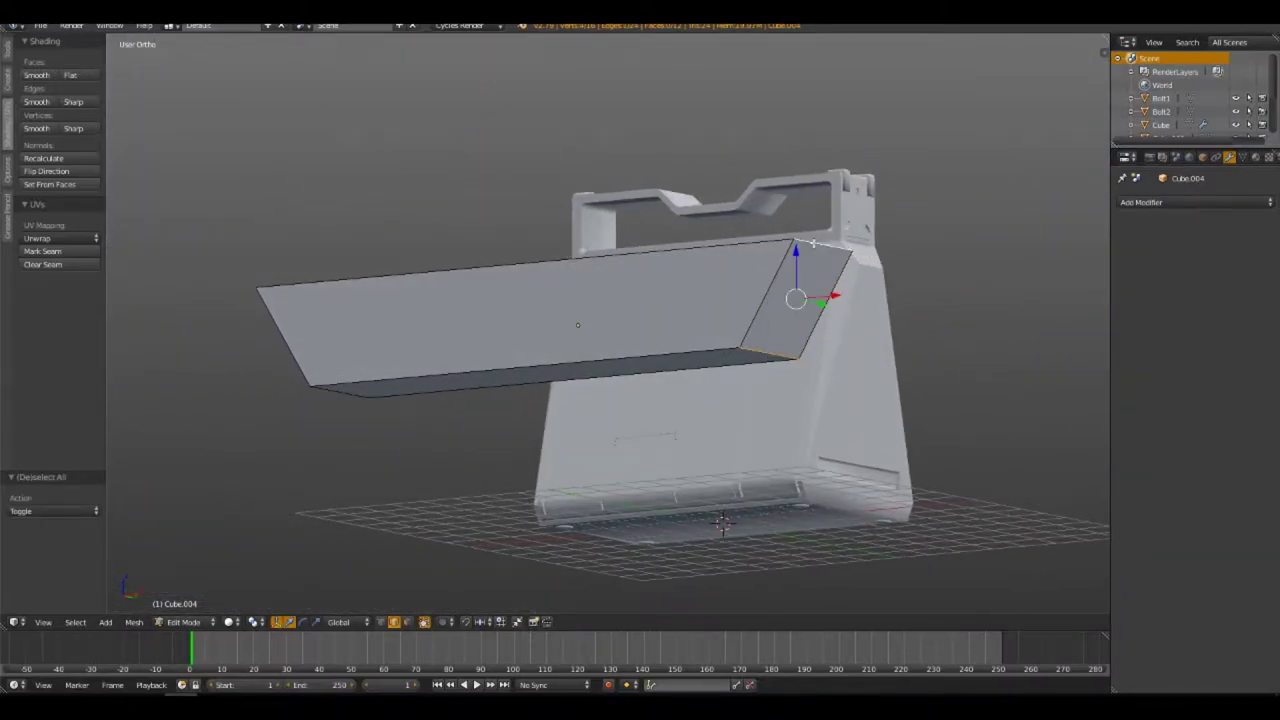
{"action": "middle_click_drag", "start_coordinate": [812, 243], "coordinate": [632, 394]}
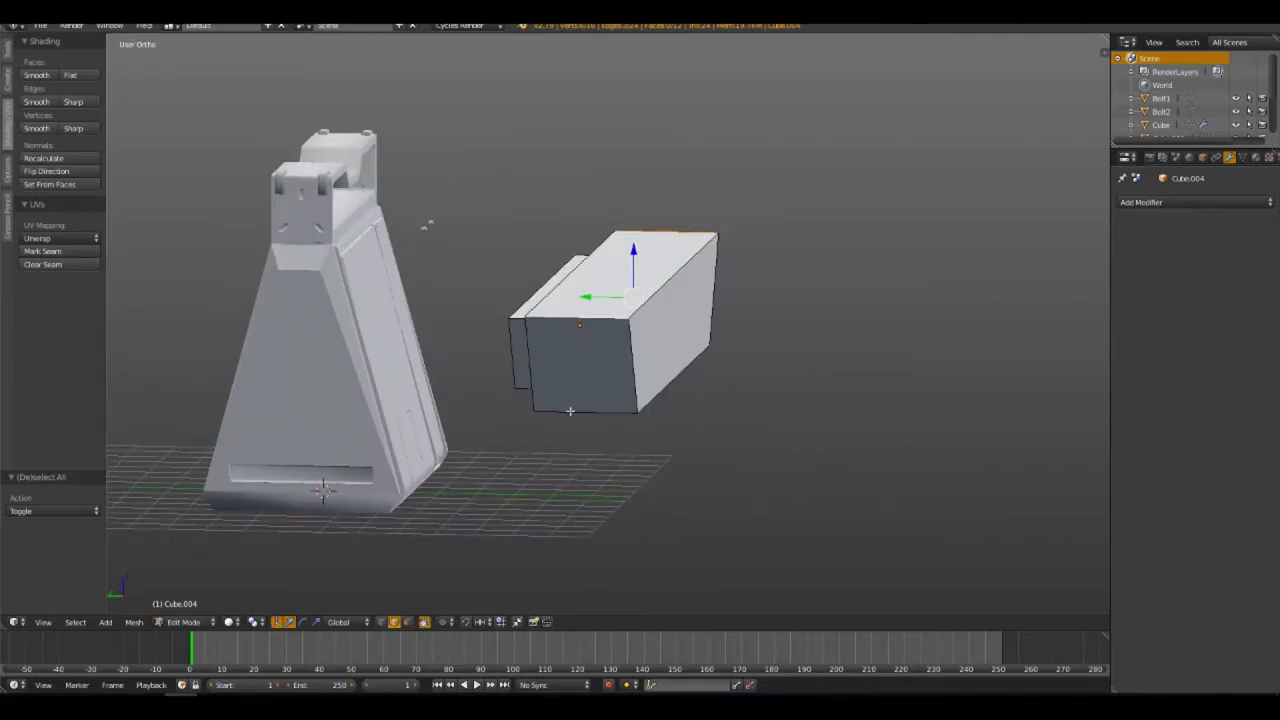
{"action": "key", "text": "ctrl+b"}
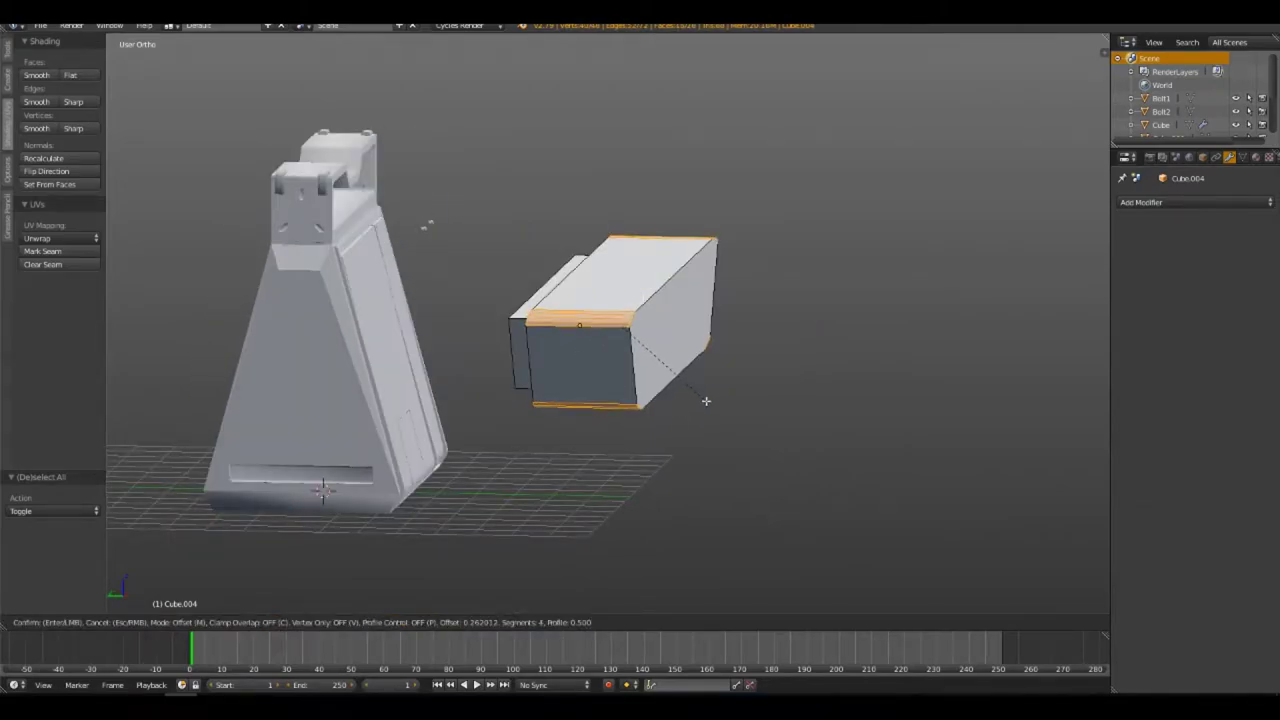
Confirm the bevel and shrink the whole handle mesh to 0.249 scale
{"action": "left_click", "coordinate": [735, 396]}
{"action": "mouse_move", "coordinate": [757, 391]}
{"action": "middle_mouse_down"}
{"action": "mouse_move", "coordinate": [441, 413]}
{"action": "mouse_move", "coordinate": [403, 400]}
{"action": "mouse_move", "coordinate": [545, 407]}
{"action": "mouse_move", "coordinate": [640, 351]}
{"action": "mouse_move", "coordinate": [663, 369]}
{"action": "mouse_move", "coordinate": [735, 371]}
{"action": "middle_mouse_up"}
{"action": "key", "text": "a"}
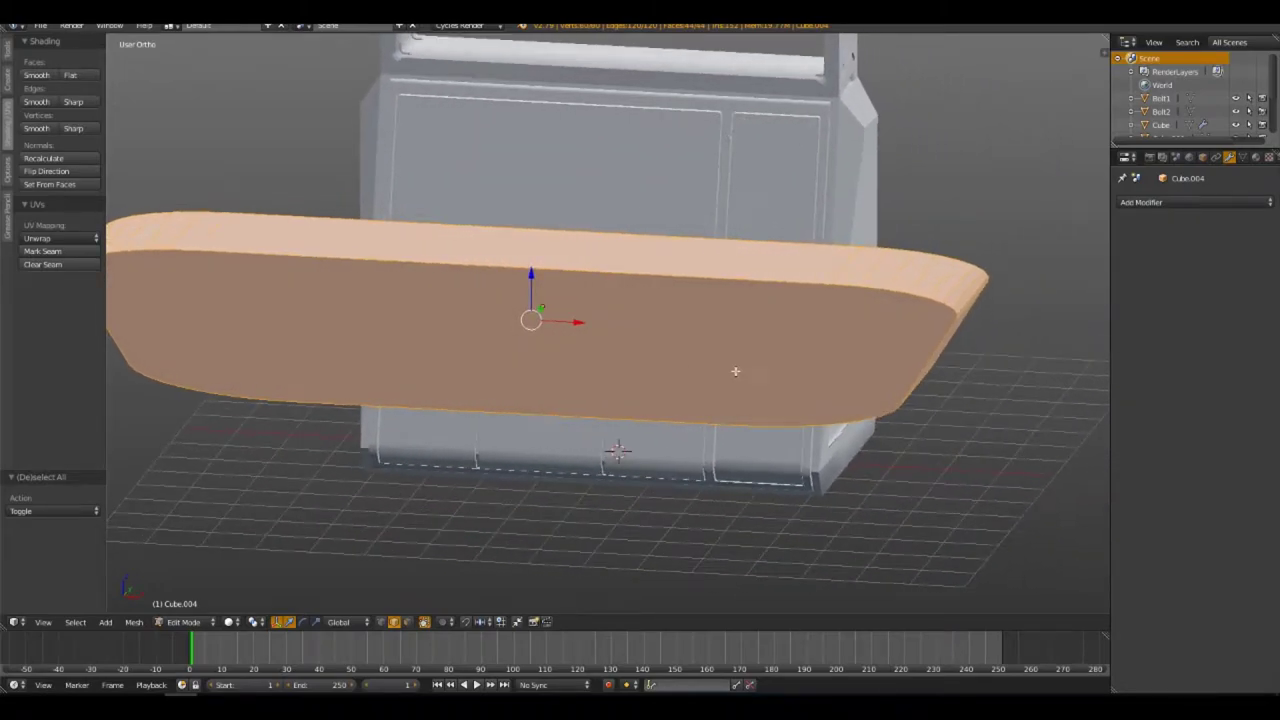
{"action": "key", "text": "s"}
{"action": "left_click", "coordinate": [608, 378]}
From the front view in wireframe, move the handle up near the front panel's top
{"action": "key", "text": "KP_7"}
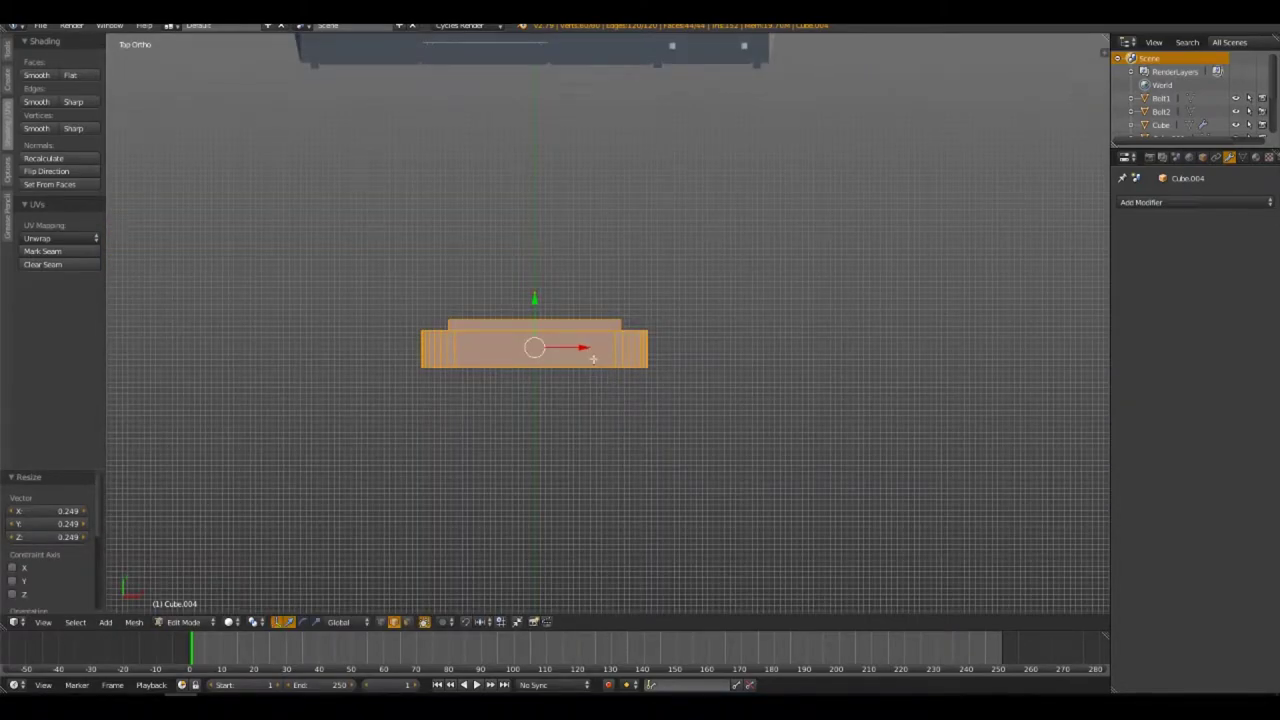
{"action": "key", "text": "KP_1"}
{"action": "key", "text": "z"}
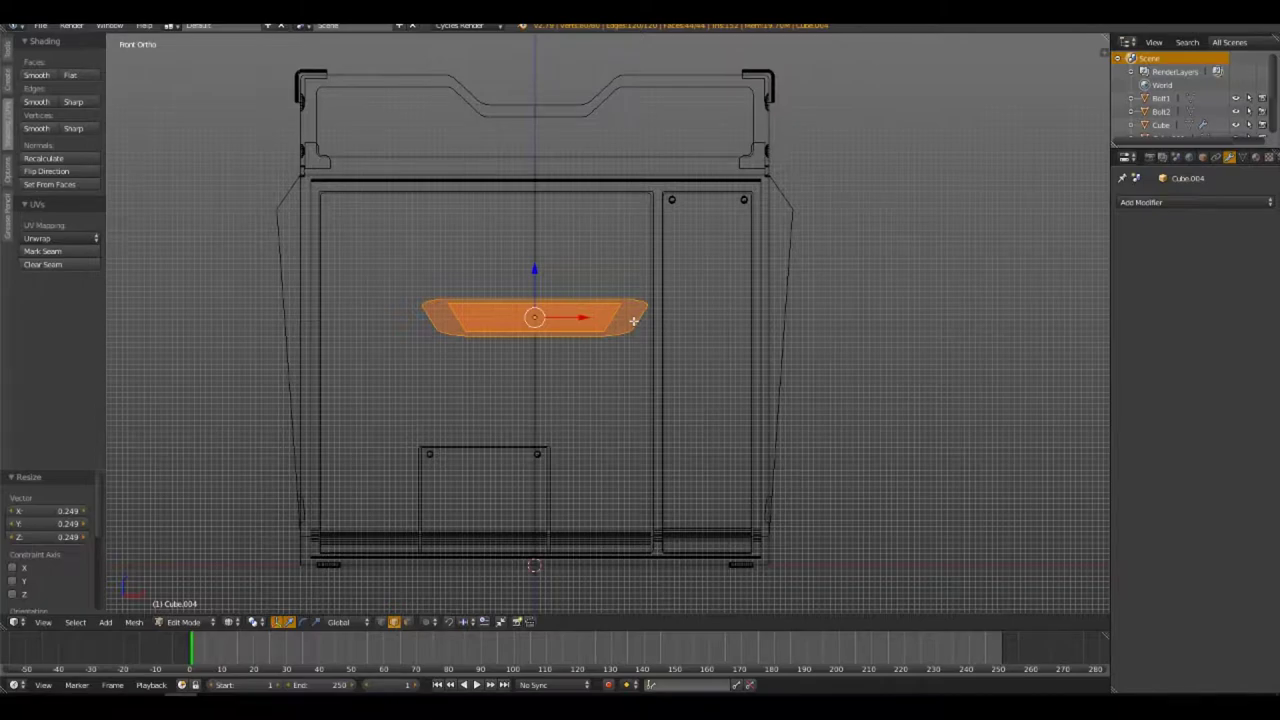
{"action": "key", "text": "g"}
{"action": "left_click", "coordinate": [584, 208]}
Shrink the handle further and nudge it onto the panel's top edge
{"action": "key", "text": "s"}
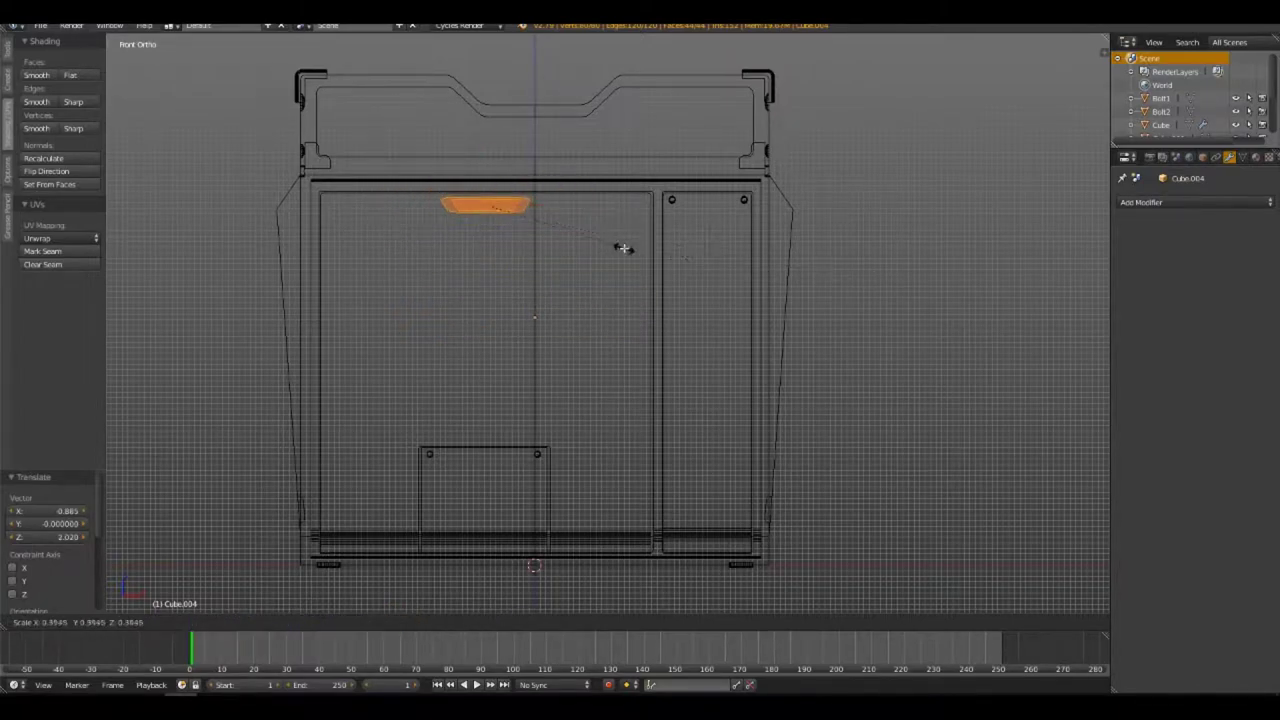
{"action": "left_click", "coordinate": [623, 248]}
{"action": "scroll", "coordinate": [671, 391], "scroll_direction": "up", "scroll_amount": 2}
{"action": "scroll", "coordinate": [634, 363], "scroll_direction": "up", "scroll_amount": 2}
{"action": "scroll", "coordinate": [635, 346], "scroll_direction": "up", "scroll_amount": 2}
{"action": "key", "text": "g"}
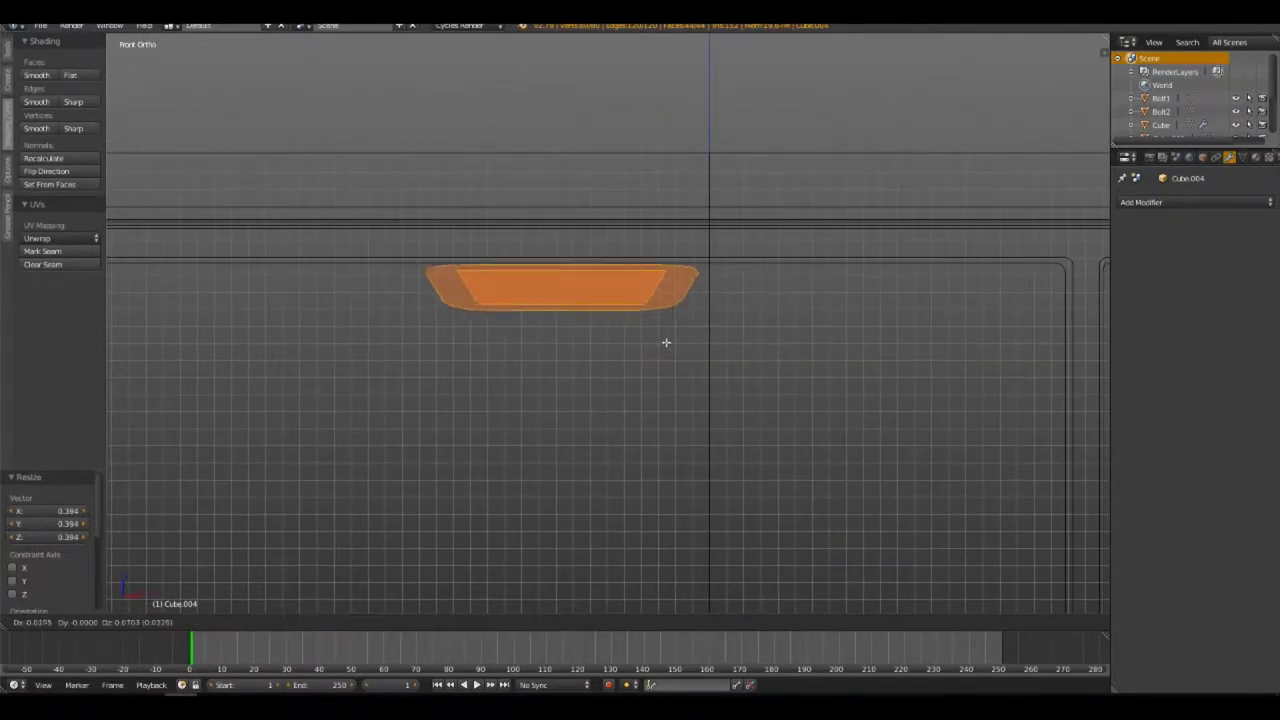
{"action": "left_click", "coordinate": [651, 327]}
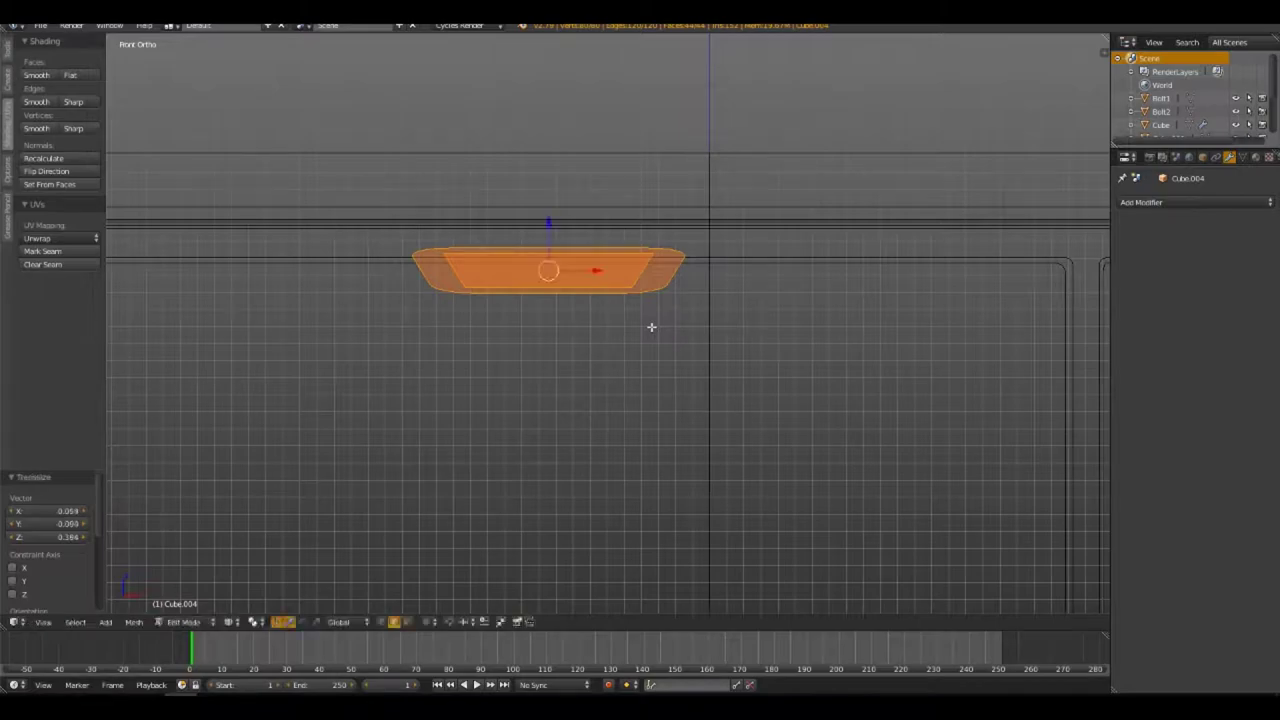
{"action": "scroll", "coordinate": [691, 357], "scroll_direction": "down", "scroll_amount": 2}
{"action": "scroll", "coordinate": [640, 360], "scroll_direction": "down", "scroll_amount": 2, "text": "ctrl"}
Duplicate the handle onto the right panel and scale it to sit between the two bolts
{"action": "key", "text": "Tab"}
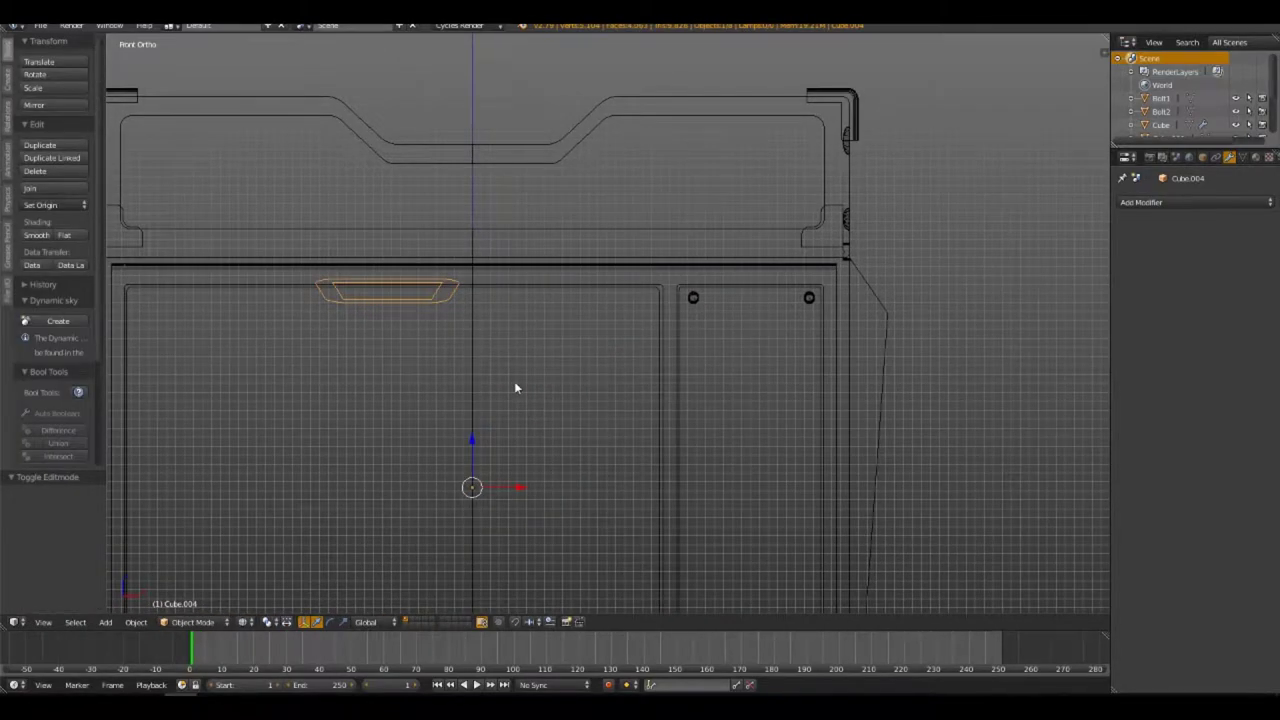
{"action": "key", "text": "shift+d"}
{"action": "left_click", "coordinate": [800, 308]}
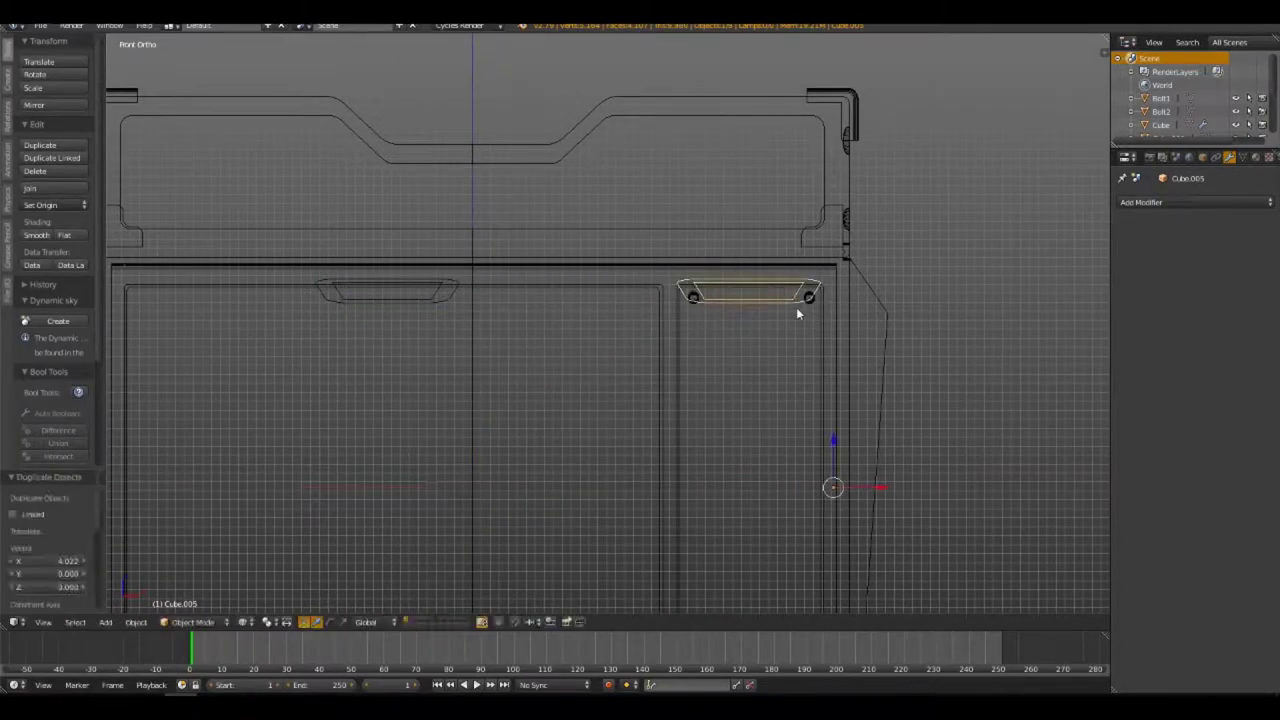
{"action": "key", "text": "s"}
{"action": "left_click", "coordinate": [824, 333]}
{"action": "key", "text": "g"}
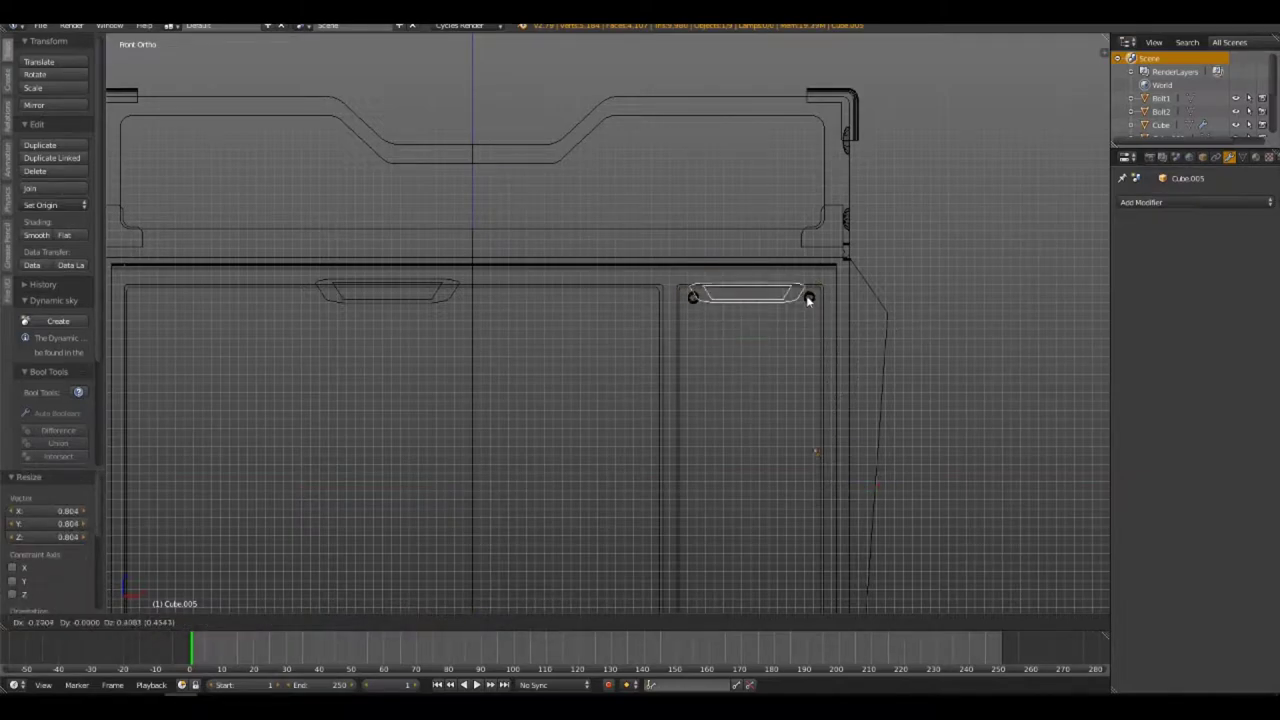
{"action": "left_click", "coordinate": [816, 307]}
{"action": "key", "text": "s"}
{"action": "left_click", "coordinate": [789, 286]}
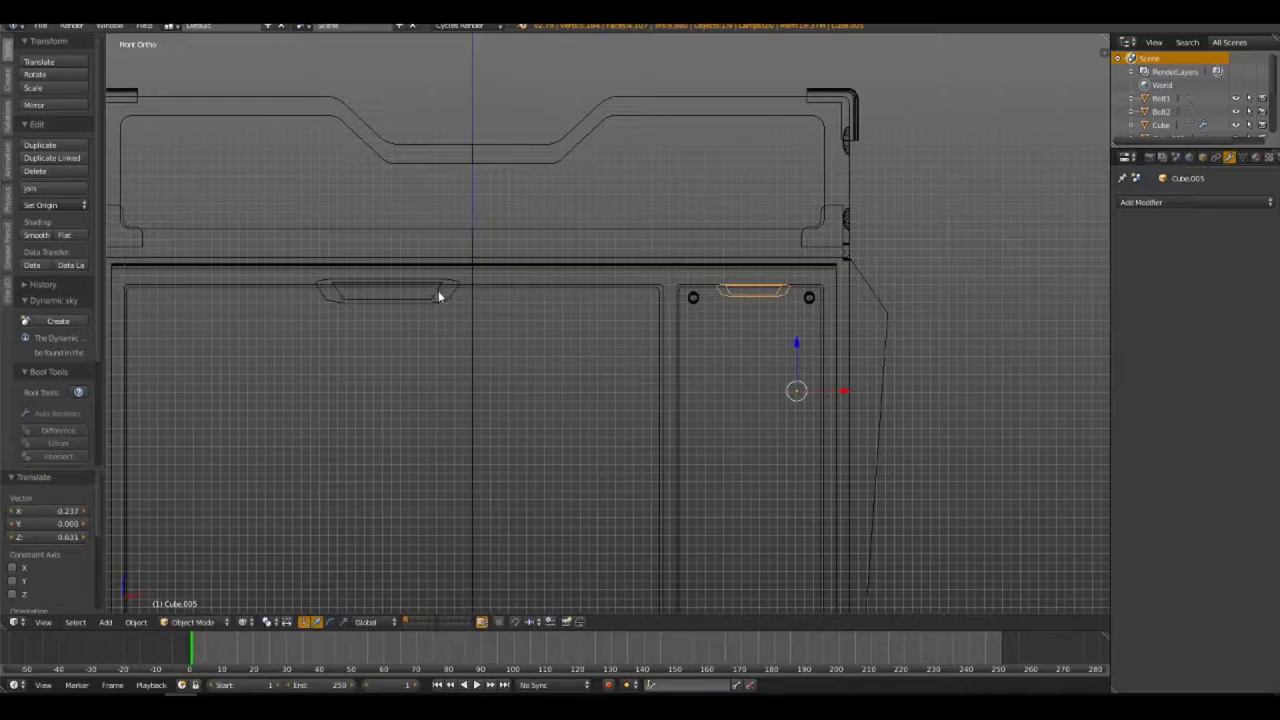
Delete the old left handle and duplicate the right panel's handle back onto the left panel
{"action": "key", "text": "x"}
{"action": "left_click", "coordinate": [438, 296]}
{"action": "right_click", "coordinate": [768, 294]}
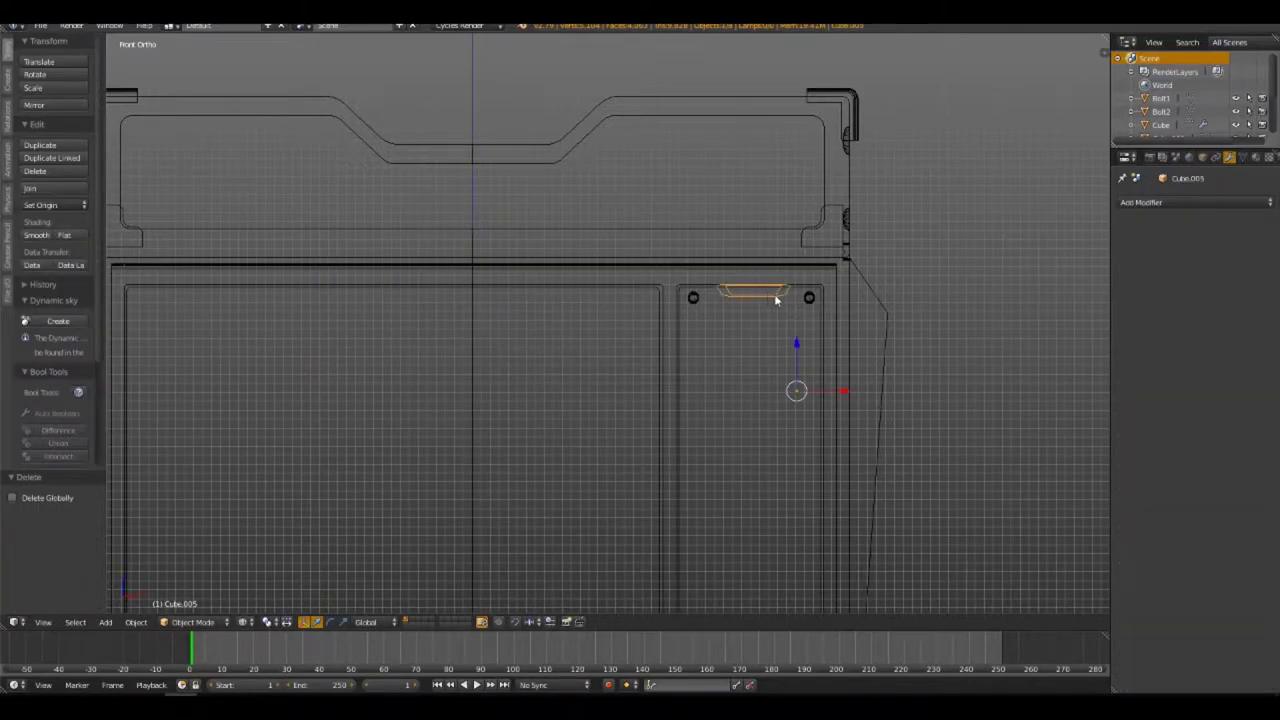
{"action": "key", "text": "shift+d"}
{"action": "key", "text": "x"}
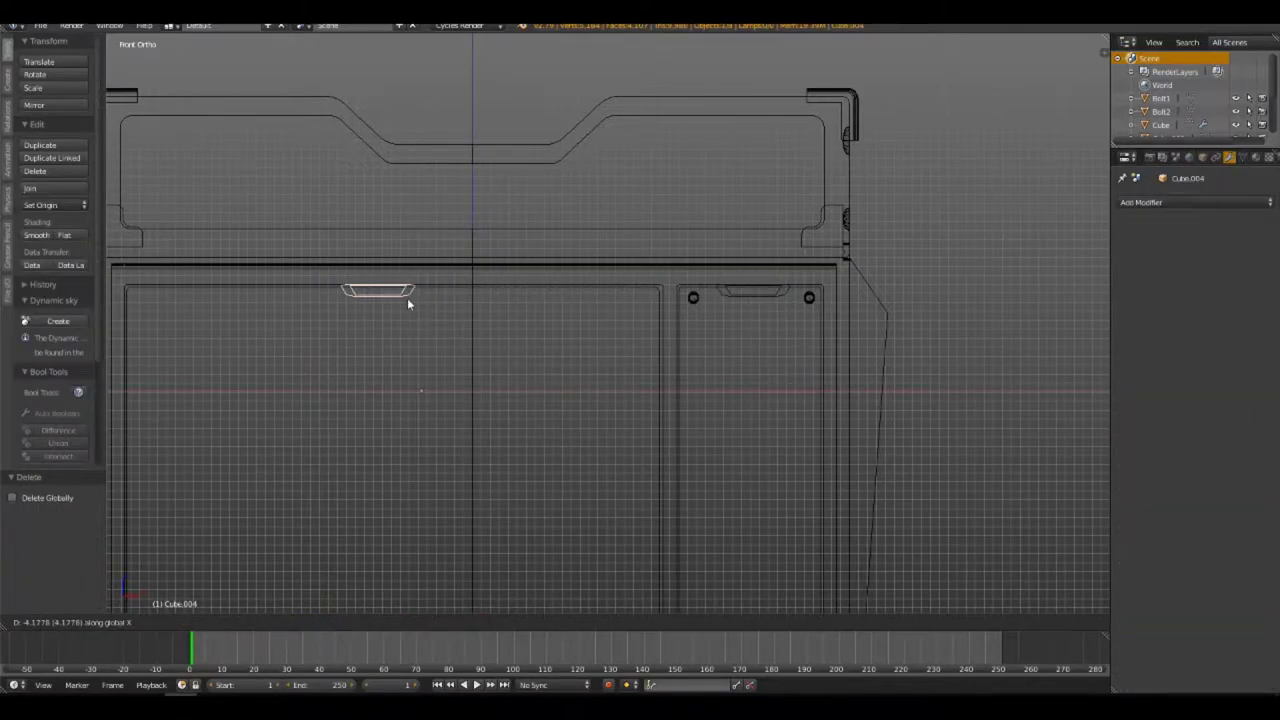
{"action": "left_click", "coordinate": [412, 305]}
Slide the new left handle sideways along X on the wide front panel
{"action": "scroll", "coordinate": [413, 300], "scroll_direction": "down", "scroll_amount": 2}
{"action": "scroll", "coordinate": [460, 330], "scroll_direction": "down", "scroll_amount": 3}
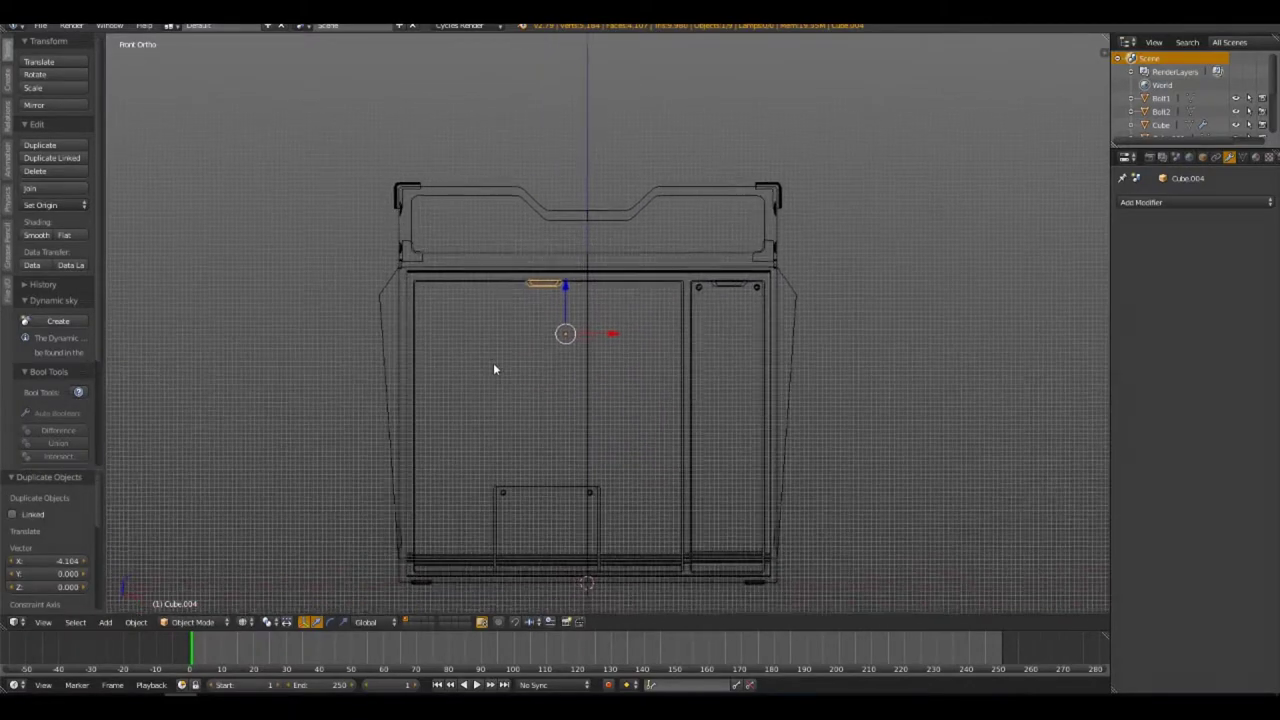
{"action": "middle_click_drag", "start_coordinate": [493, 362], "coordinate": [544, 346], "text": "shift"}
{"action": "key", "text": "g"}
{"action": "key", "text": "x"}
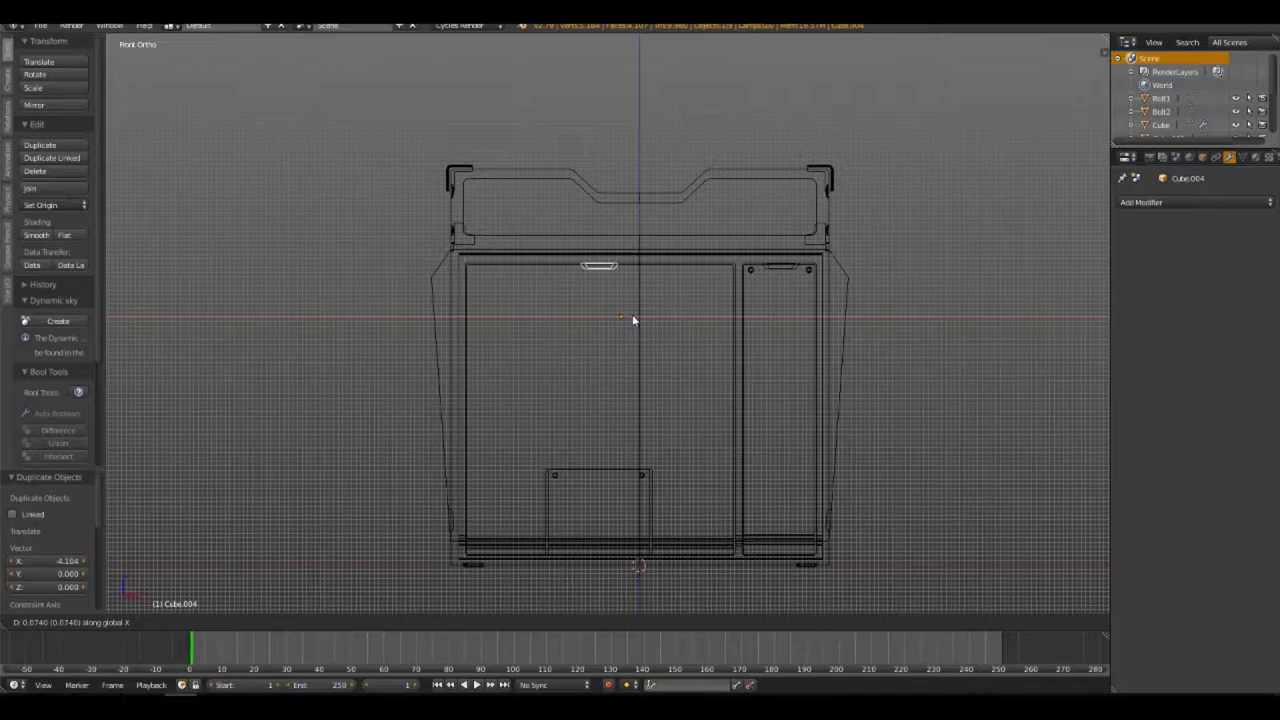
{"action": "left_click", "coordinate": [632, 318]}
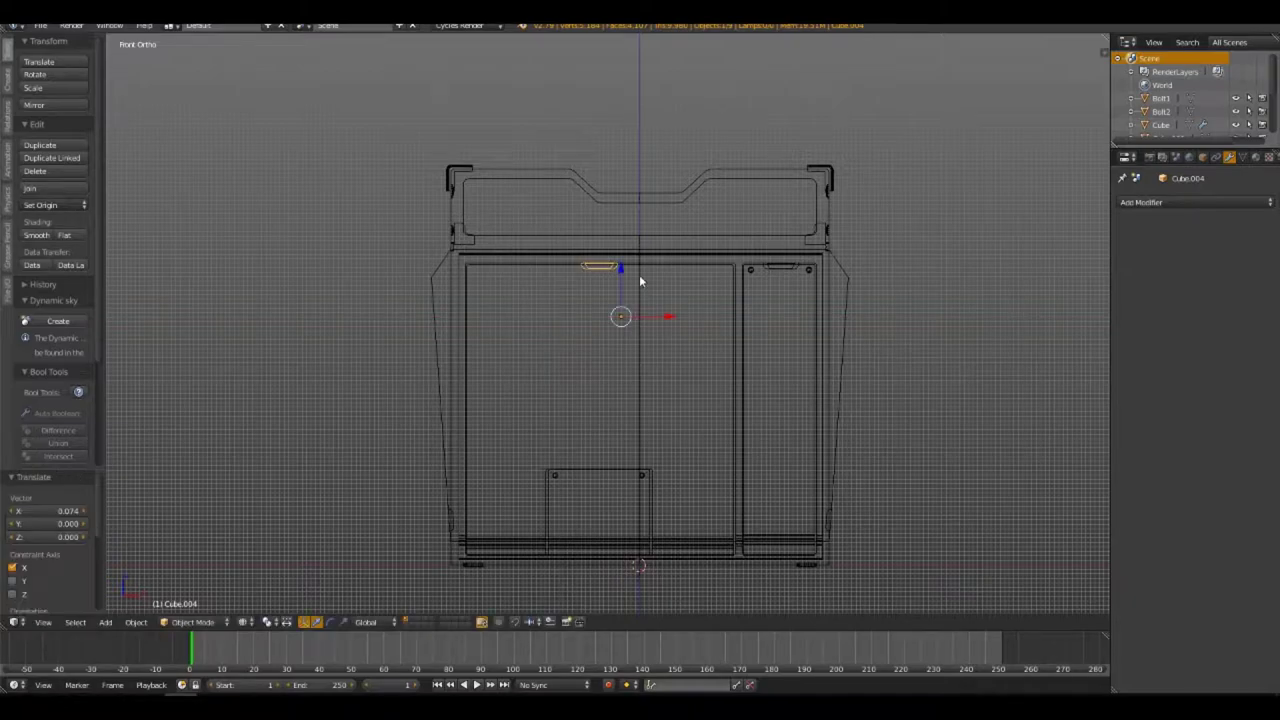
Widen the handle 1.839 times along X and centre it at the panel top
{"action": "key", "text": "s"}
{"action": "key", "text": "x"}
{"action": "left_click", "coordinate": [699, 282]}
{"action": "key", "text": "g"}
{"action": "key", "text": "x"}
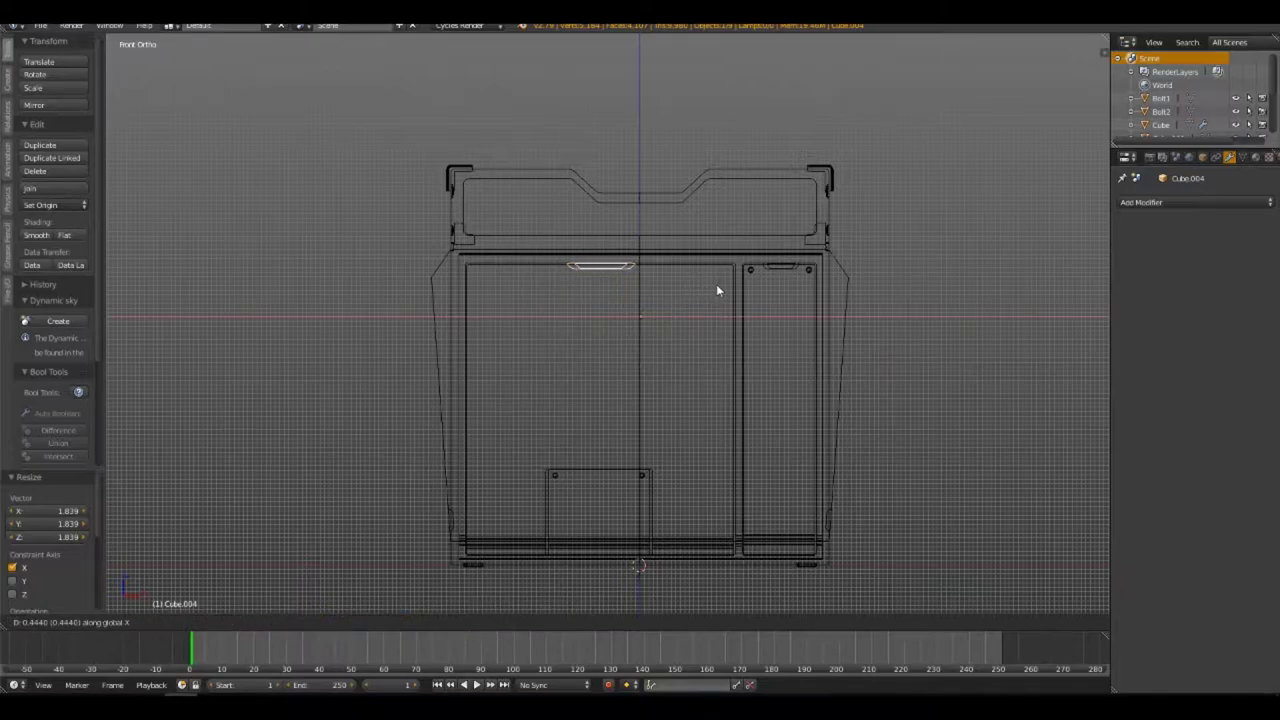
{"action": "left_click", "coordinate": [718, 288]}
{"action": "scroll", "coordinate": [711, 271], "scroll_direction": "up", "scroll_amount": 3}
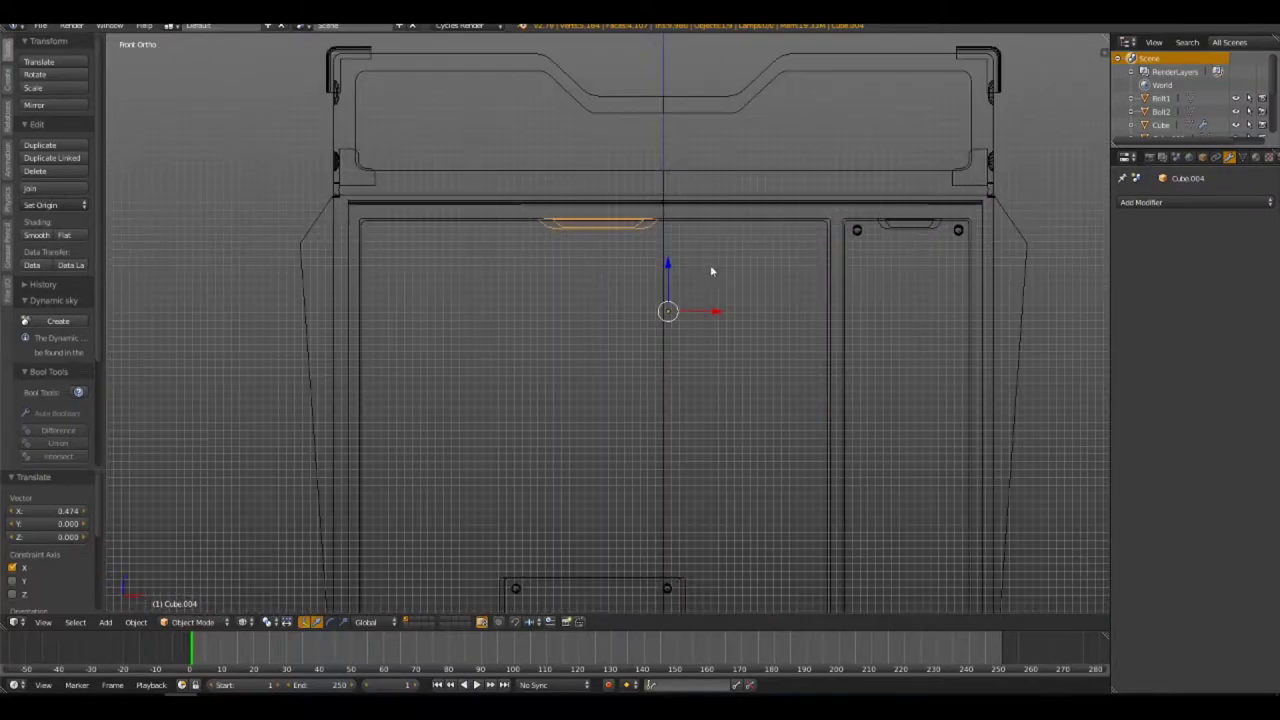
{"action": "middle_click_drag", "start_coordinate": [711, 271], "coordinate": [539, 407], "text": "shift"}
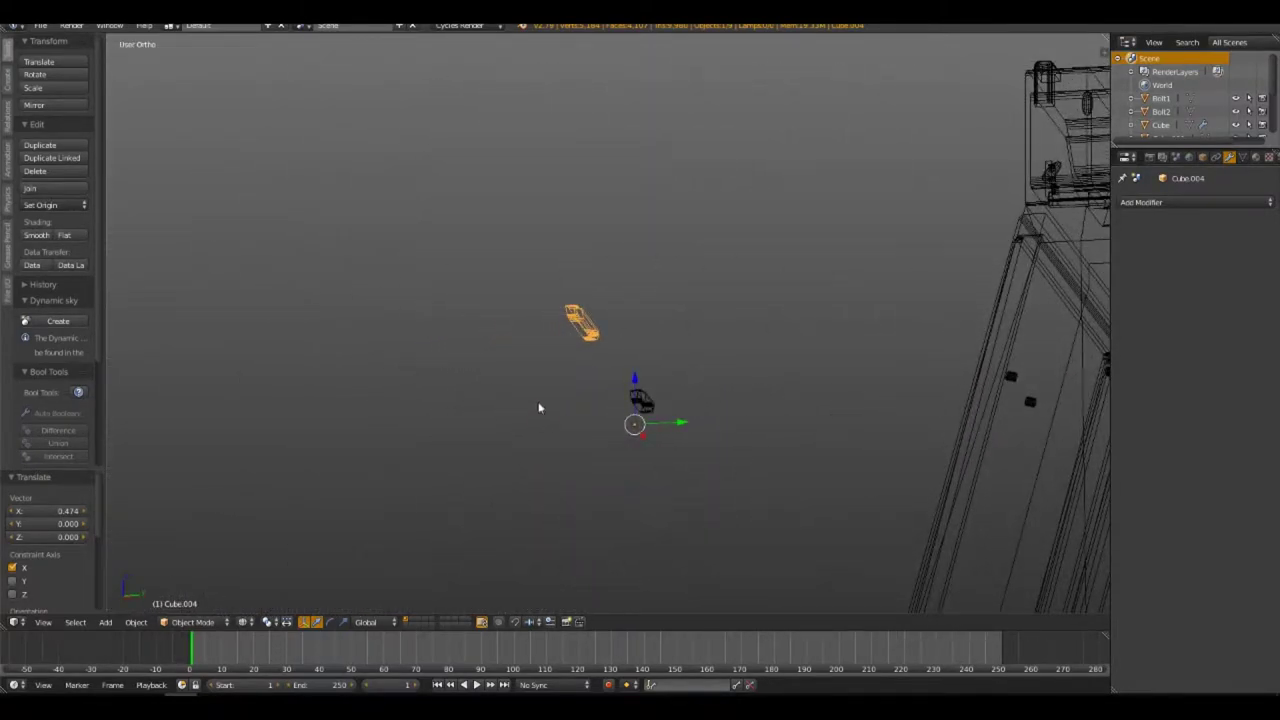
Move the spare handle copy along Y against the bolted side panel
{"action": "right_click", "coordinate": [643, 404], "text": "shift"}
{"action": "key", "text": "KP_3"}
{"action": "key", "text": "g"}
{"action": "key", "text": "y"}
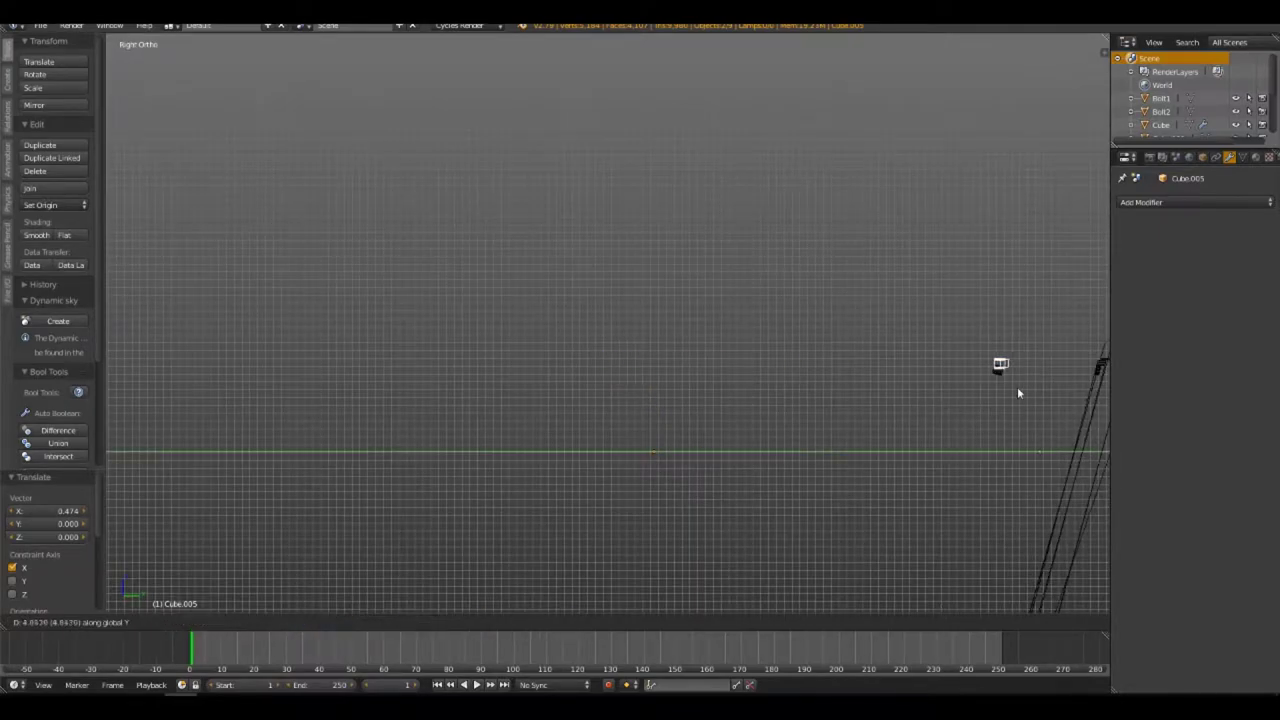
{"action": "left_click", "coordinate": [1017, 386]}
{"action": "middle_click_drag", "start_coordinate": [1017, 386], "coordinate": [536, 378], "text": "shift"}
{"action": "key", "text": "g"}
{"action": "key", "text": "y"}
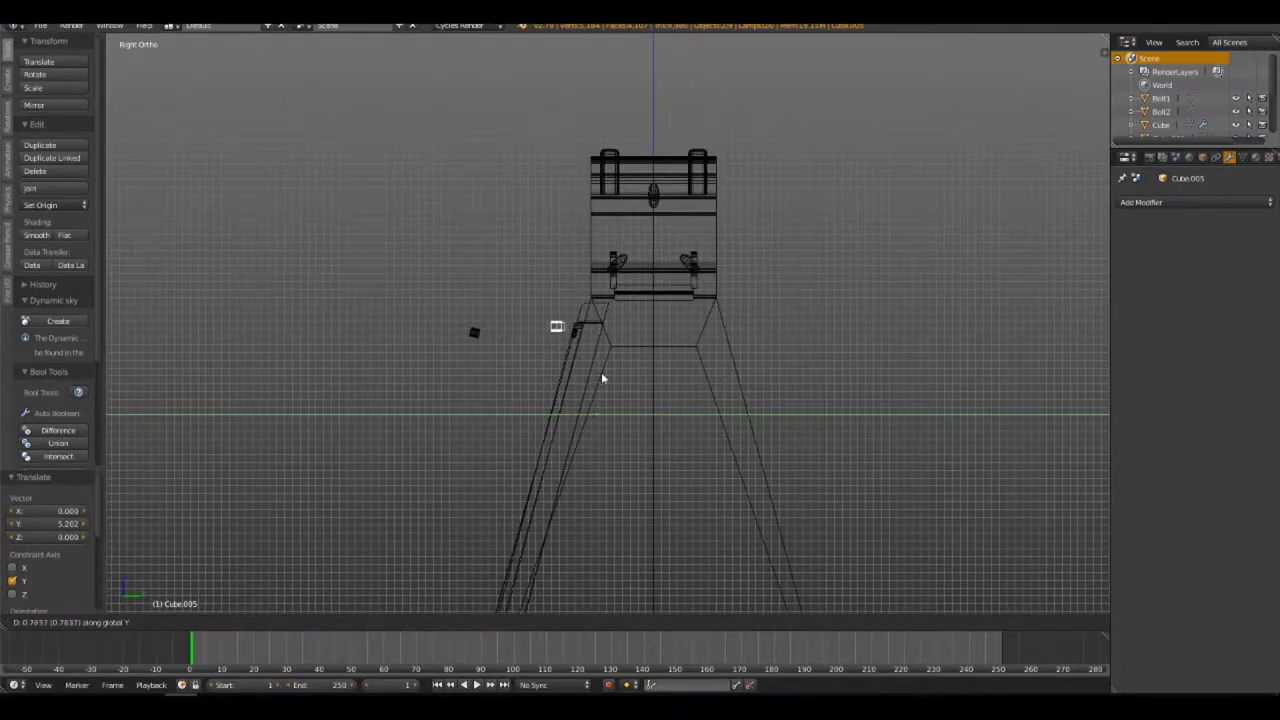
{"action": "left_click", "coordinate": [616, 378]}
{"action": "middle_click_drag", "start_coordinate": [616, 378], "coordinate": [668, 370]}
{"action": "scroll", "coordinate": [668, 370], "scroll_direction": "up", "scroll_amount": 4}
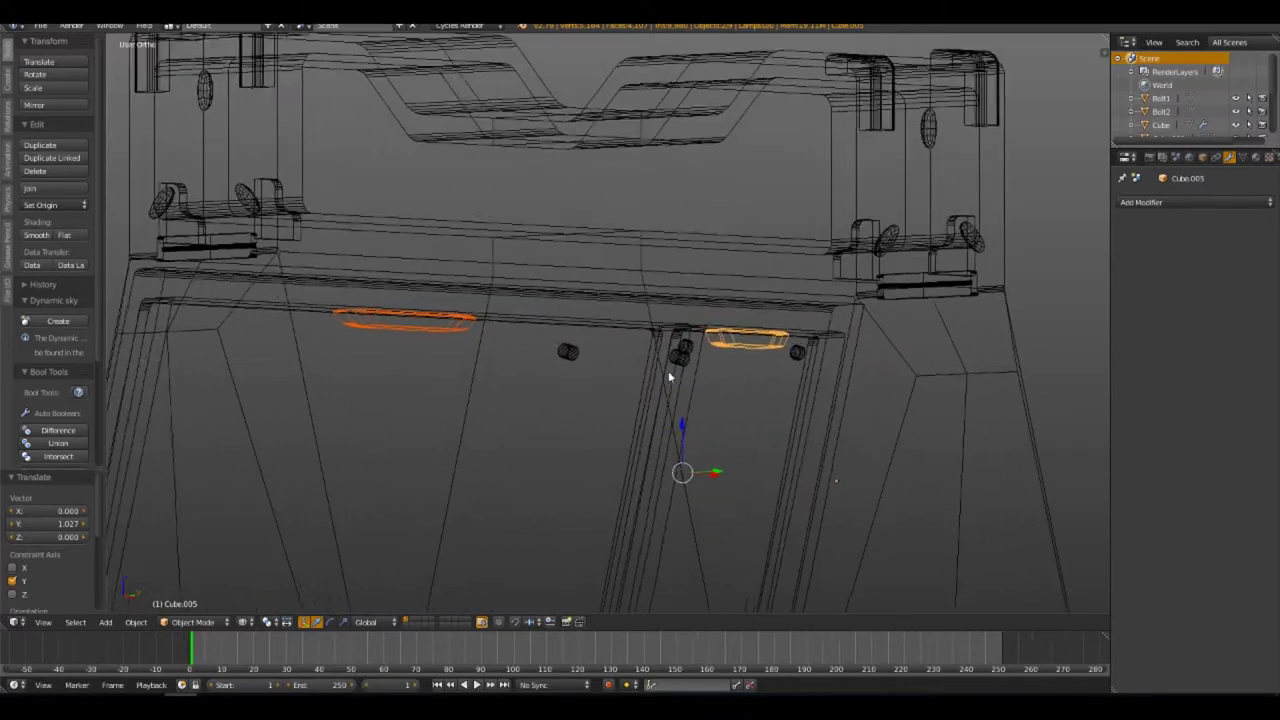
{"action": "mouse_move", "coordinate": [689, 320]}
{"action": "middle_mouse_down"}
{"action": "mouse_move", "coordinate": [460, 423]}
{"action": "mouse_move", "coordinate": [528, 363]}
{"action": "mouse_move", "coordinate": [614, 408]}
{"action": "middle_mouse_up"}
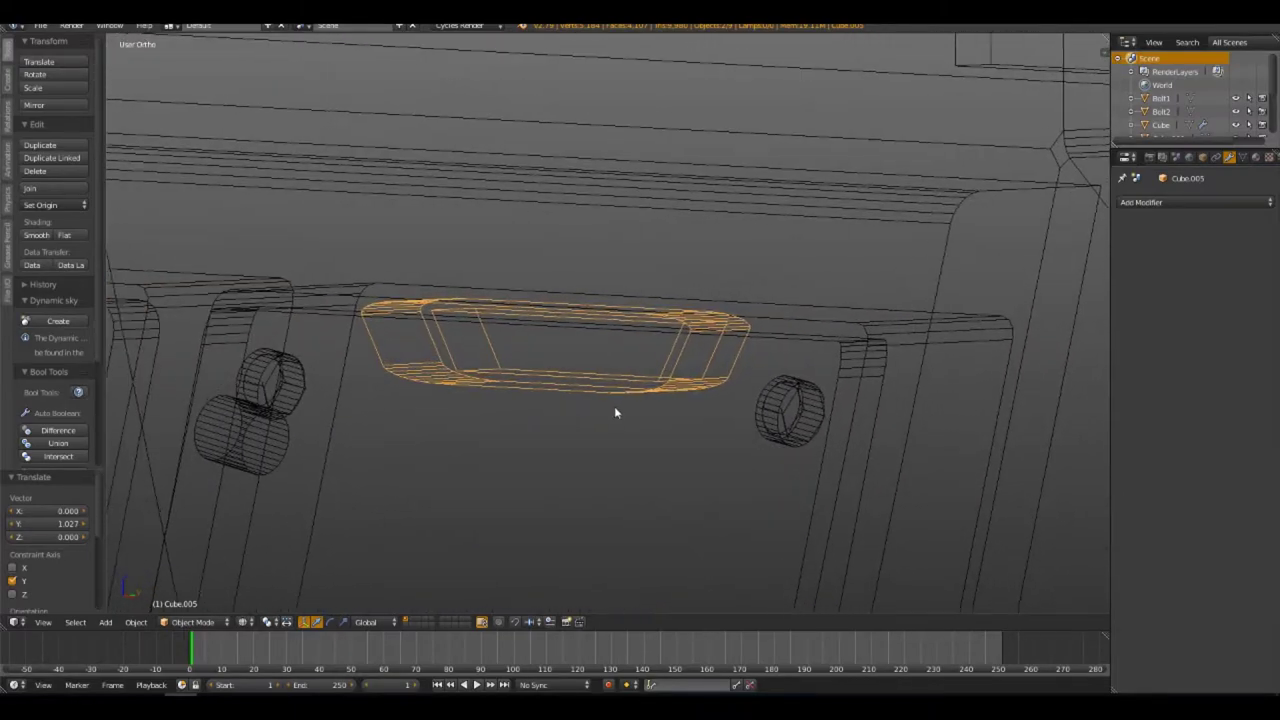
{"action": "scroll", "coordinate": [625, 410], "scroll_direction": "up", "scroll_amount": 2}
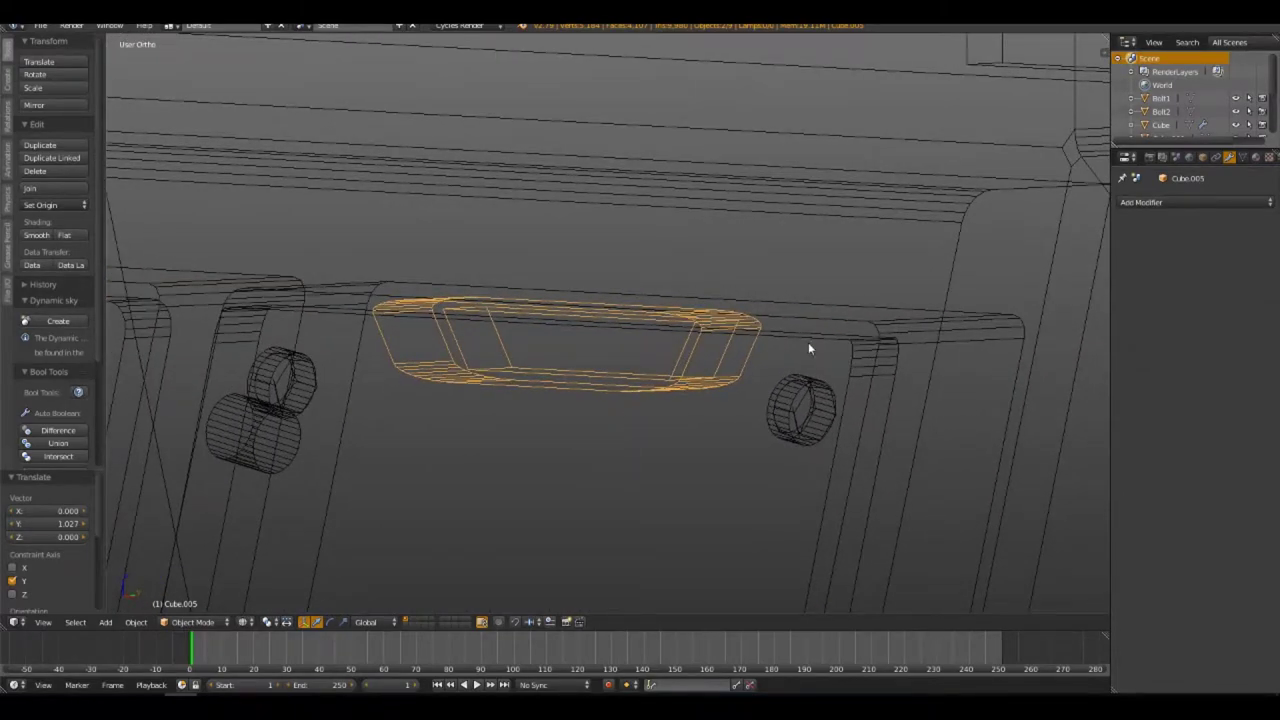
Subtract the handle shape from the bolted side panel with Bool Tool
{"action": "left_click", "coordinate": [683, 354]}
{"action": "left_click", "coordinate": [858, 353], "text": "shift"}
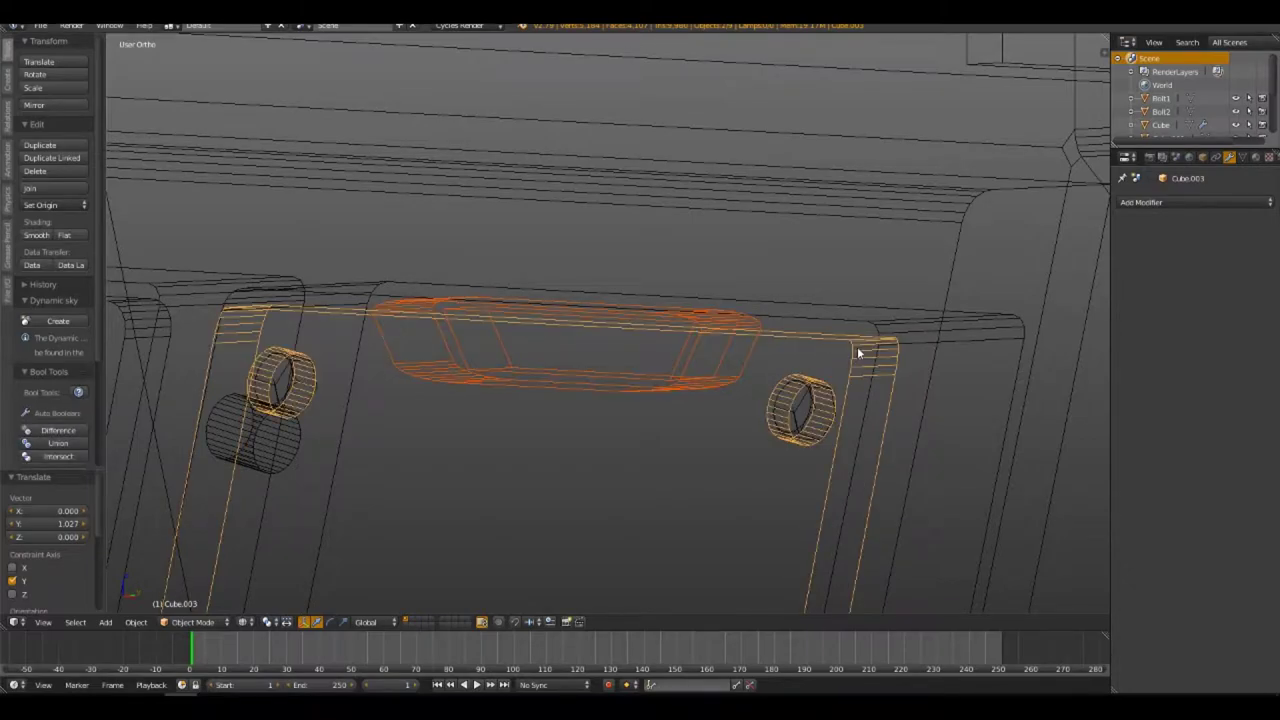
{"action": "key", "text": "shift+ctrl+b"}
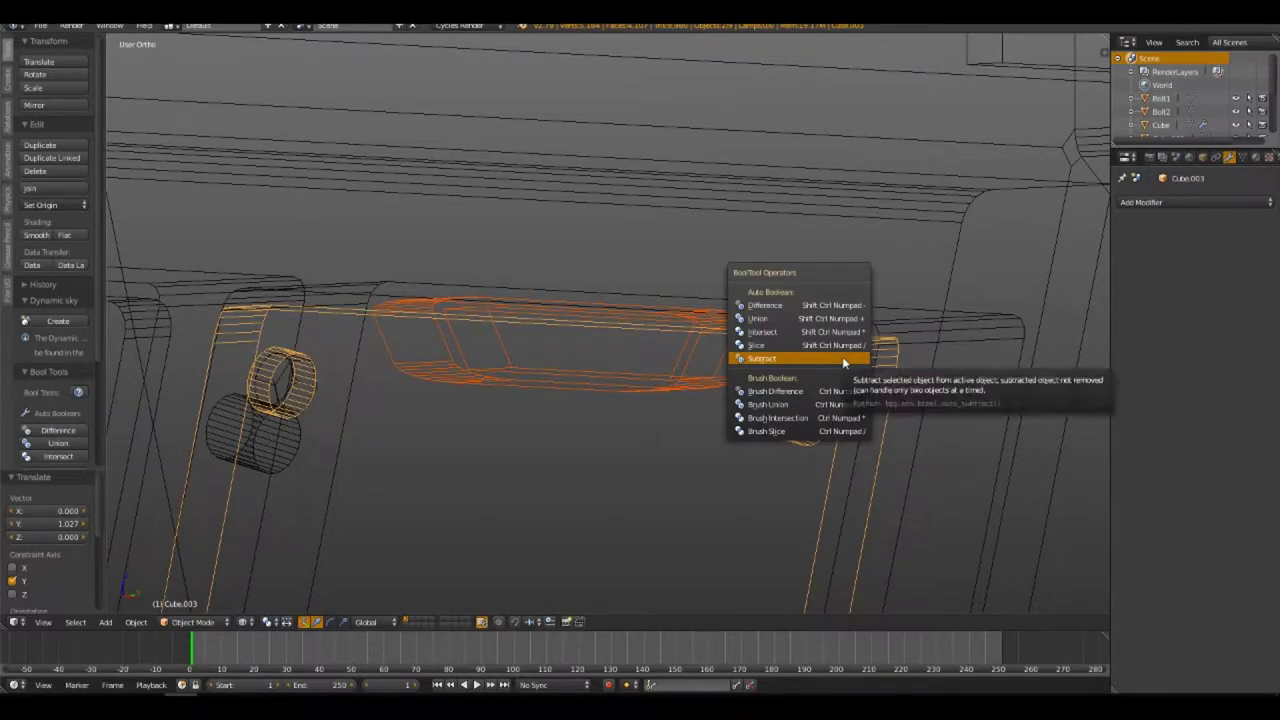
{"action": "left_click", "coordinate": [843, 360]}
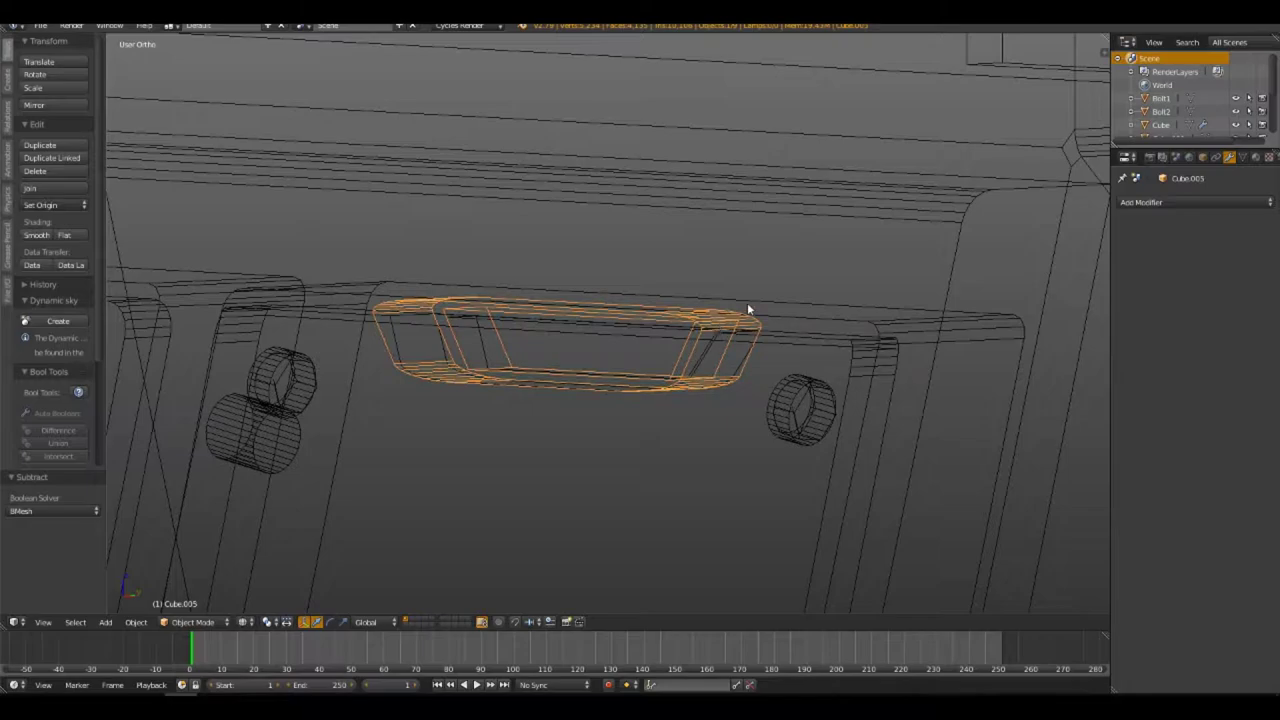
{"action": "key", "text": "shift+d"}
{"action": "right_click", "coordinate": [795, 315]}
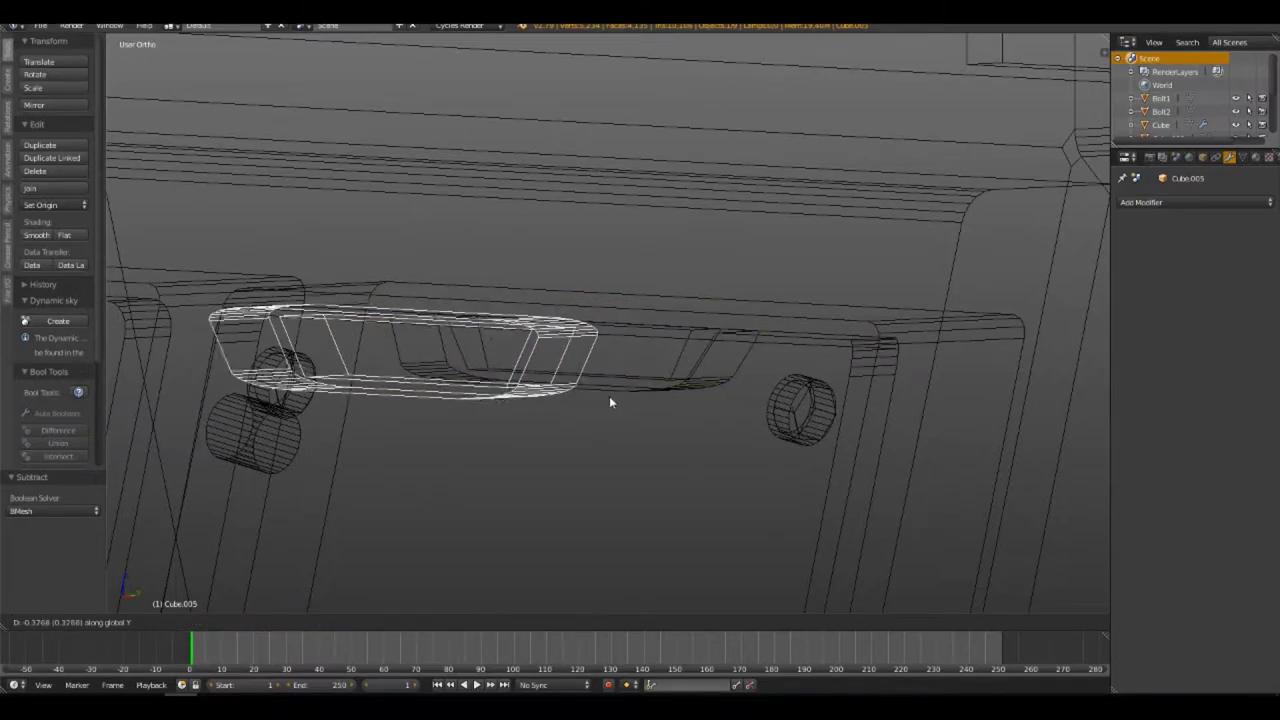
Edit the side panel's mesh and select the long inner face of the grip slot
{"action": "right_click", "coordinate": [811, 350]}
{"action": "key", "text": "Tab"}
{"action": "key", "text": "z"}
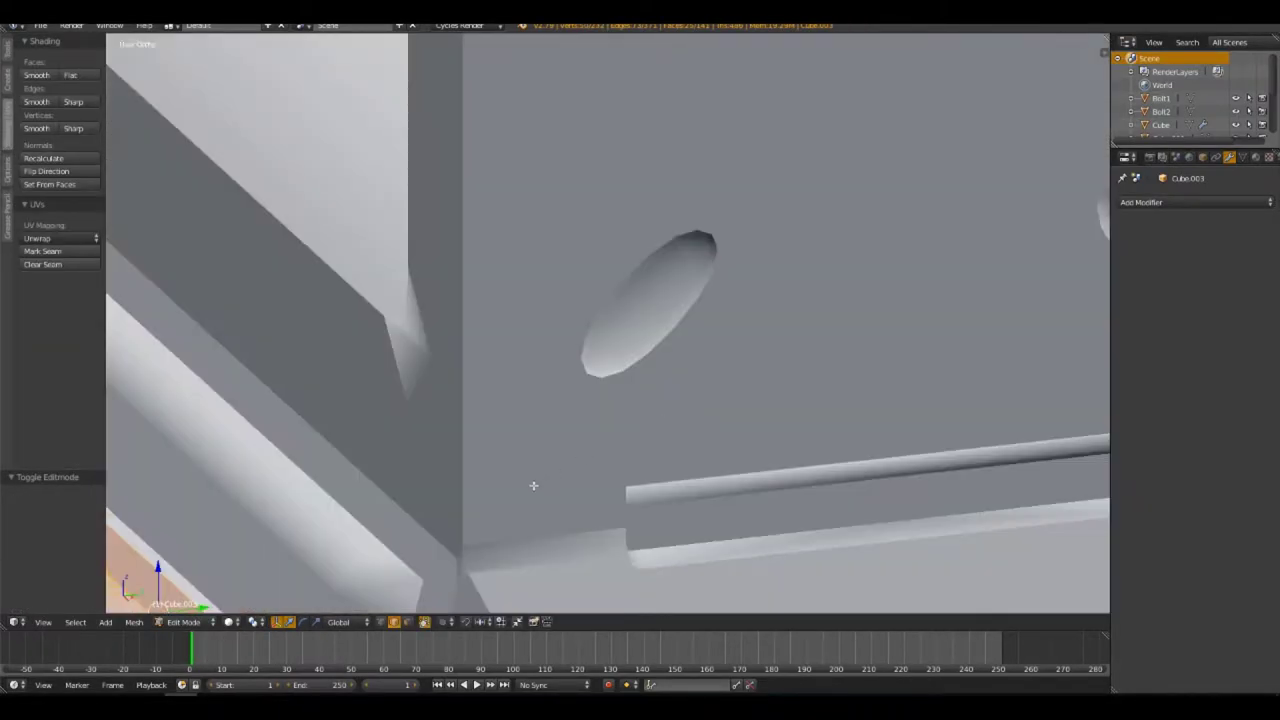
{"action": "key", "text": "KP_Decimal"}
{"action": "key", "text": "a"}
{"action": "mouse_move", "coordinate": [611, 378]}
{"action": "middle_mouse_down"}
{"action": "mouse_move", "coordinate": [714, 354]}
{"action": "mouse_move", "coordinate": [644, 334]}
{"action": "mouse_move", "coordinate": [624, 342]}
{"action": "middle_mouse_up"}
{"action": "key", "text": "z"}
{"action": "key", "text": "z"}
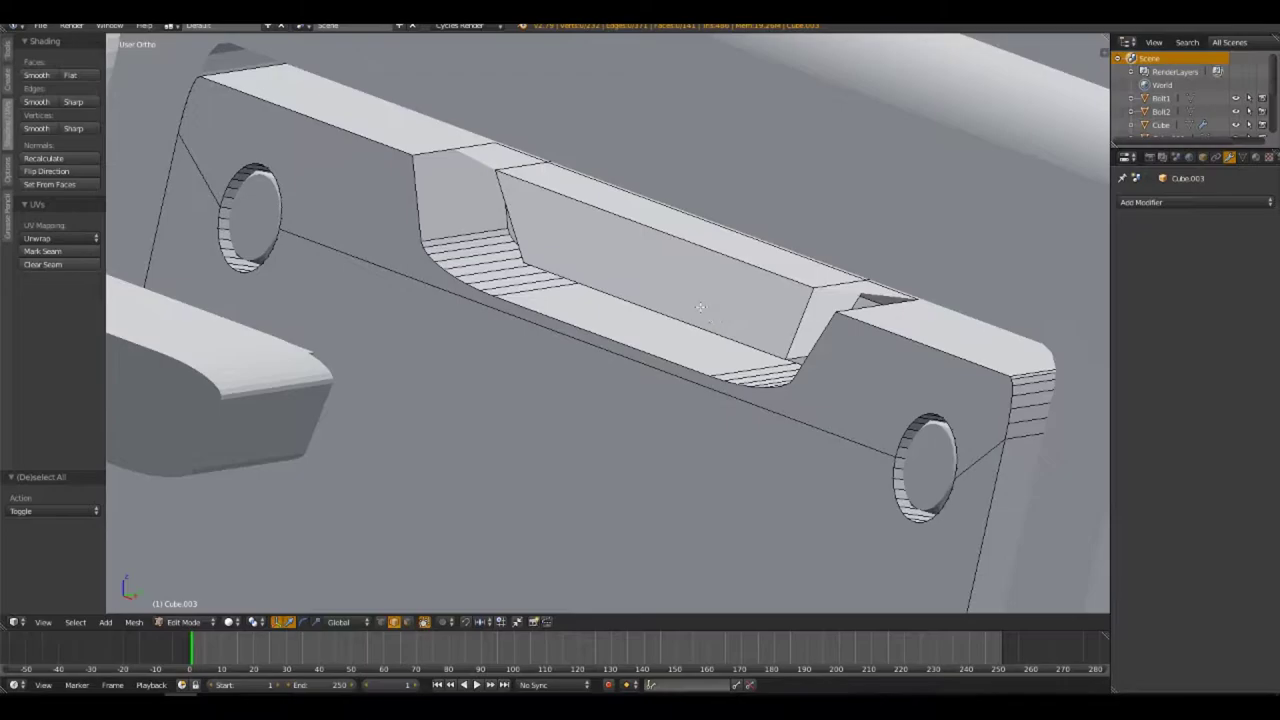
{"action": "middle_click_drag", "start_coordinate": [728, 326], "coordinate": [613, 308], "text": "shift"}
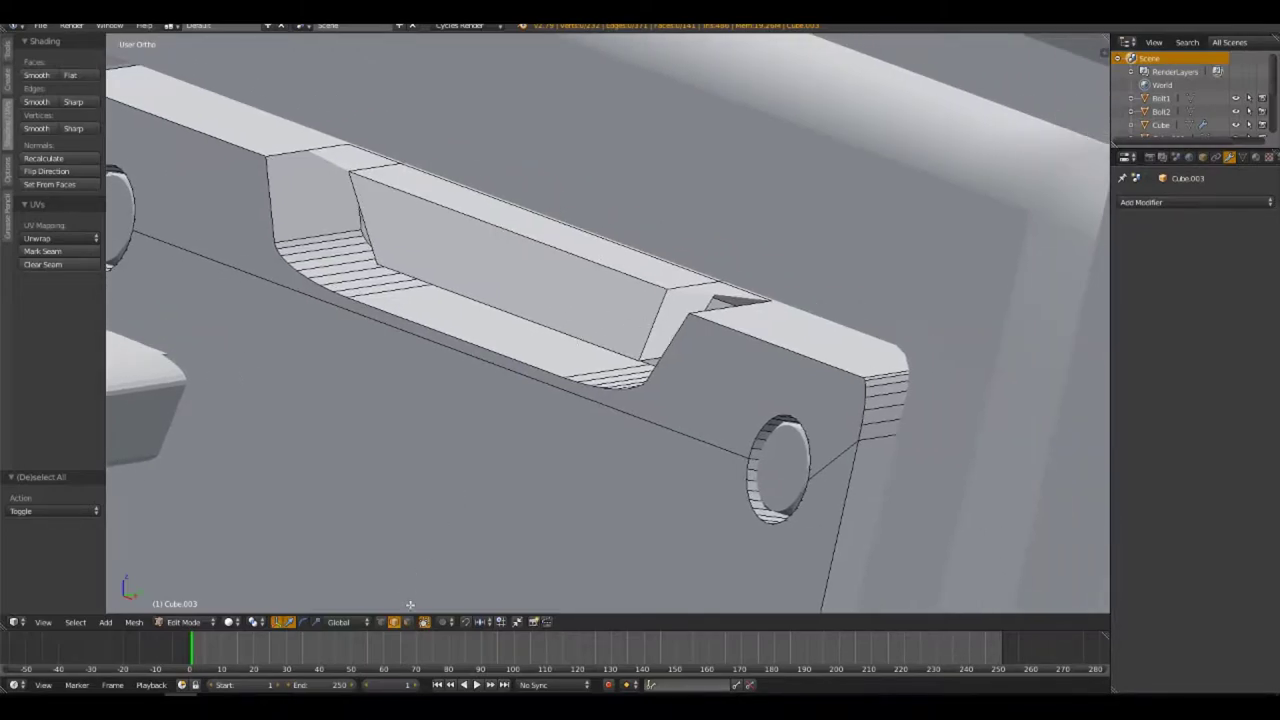
{"action": "right_click", "coordinate": [508, 270]}
Delete the slot's inner face, upper lip strips and narrow slanted side face
{"action": "key", "text": "x"}
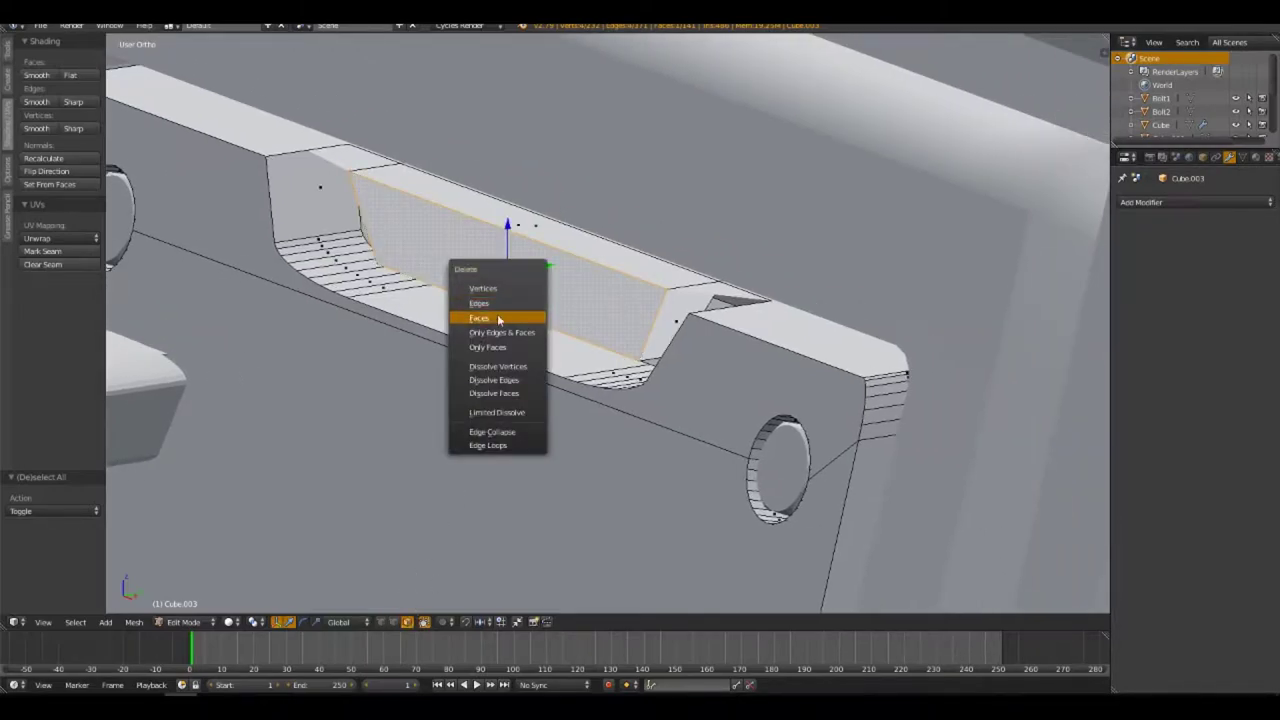
{"action": "left_click", "coordinate": [497, 316]}
{"action": "right_click", "coordinate": [497, 216]}
{"action": "key", "text": "x"}
{"action": "left_click", "coordinate": [497, 212]}
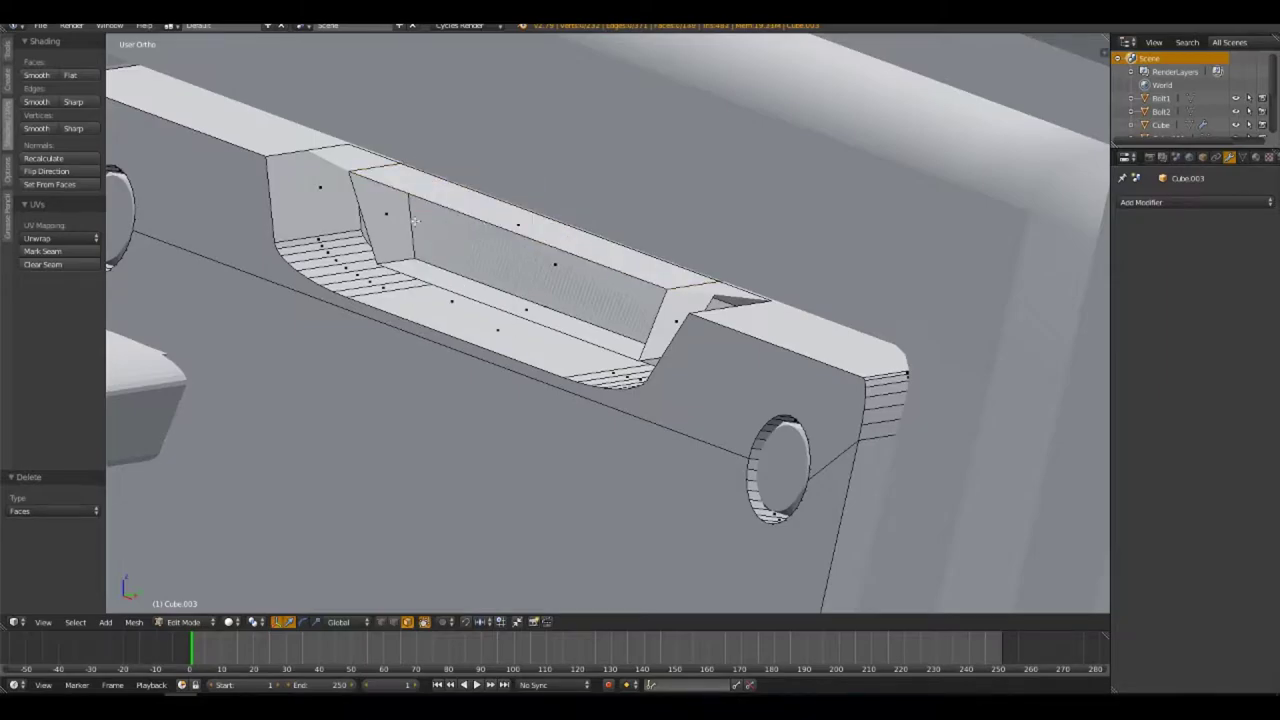
{"action": "right_click", "coordinate": [400, 216]}
{"action": "key", "text": "x"}
{"action": "left_click", "coordinate": [400, 212]}
{"action": "right_click", "coordinate": [415, 190]}
{"action": "key", "text": "x"}
{"action": "left_click", "coordinate": [422, 190]}
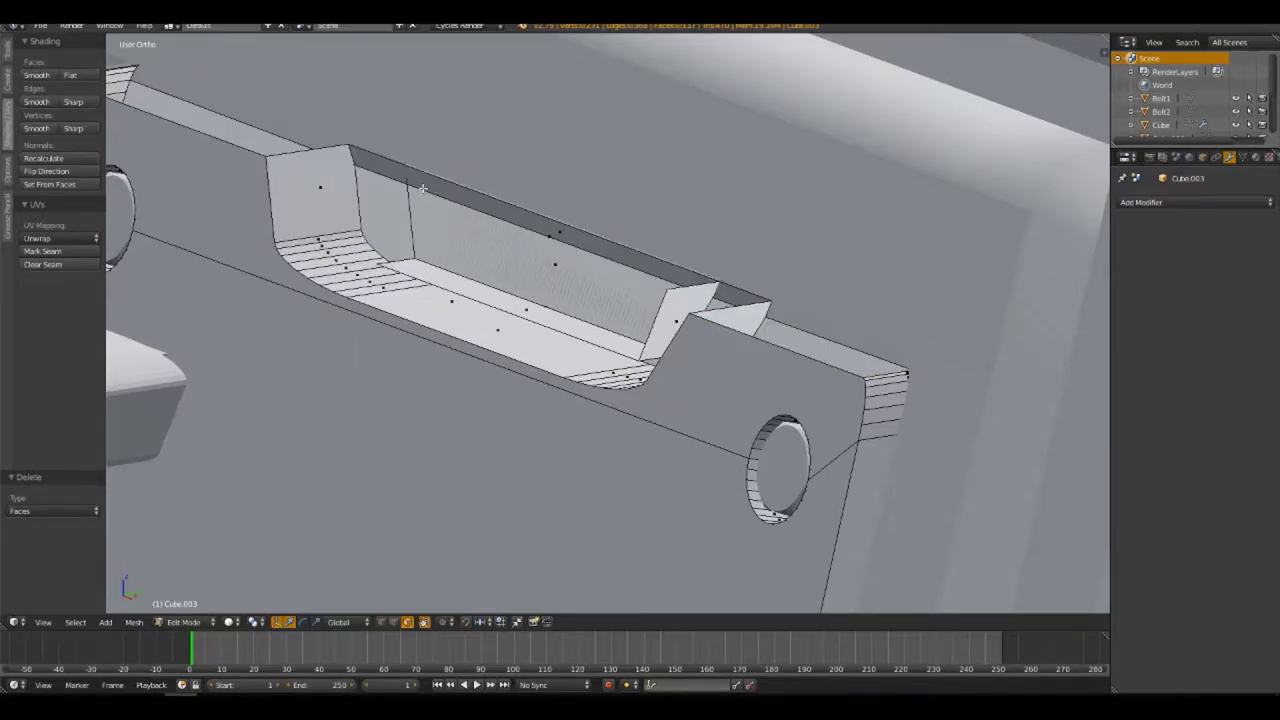
Delete the long inner wall face and the small slanted face at the slot end
{"action": "middle_click_drag", "start_coordinate": [460, 261], "coordinate": [436, 261], "text": "shift"}
{"action": "right_click", "coordinate": [441, 270]}
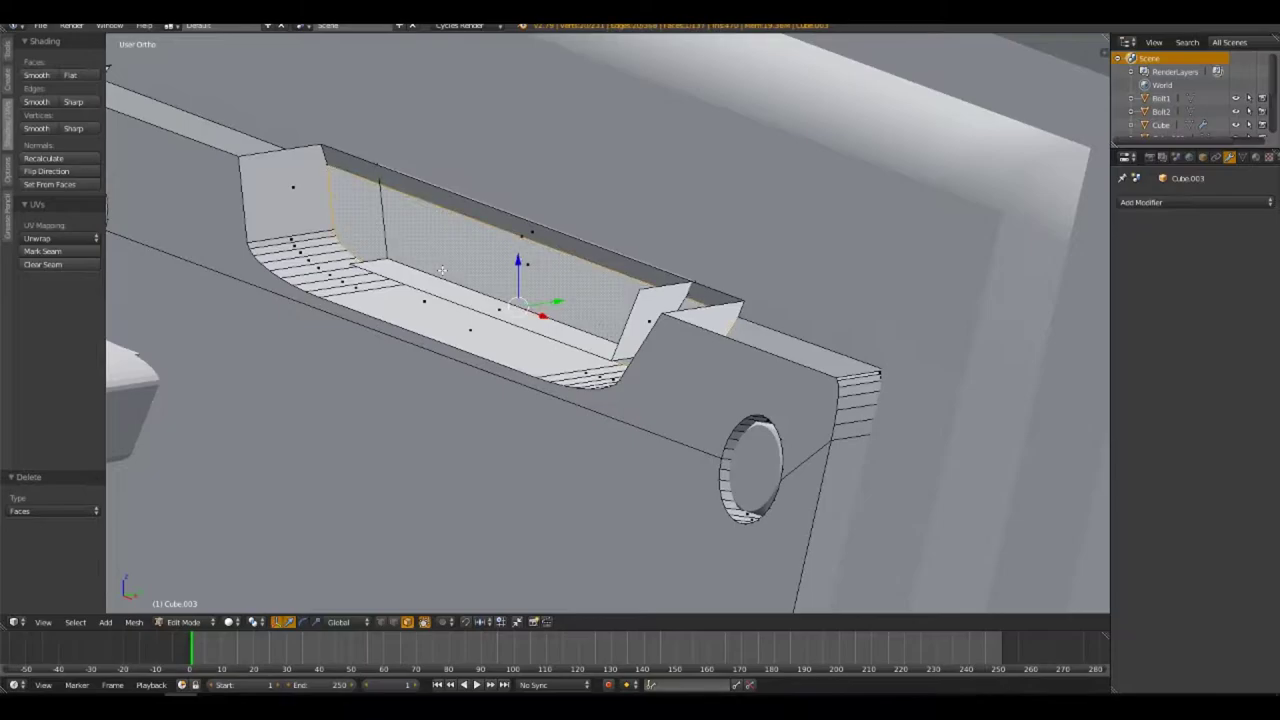
{"action": "key", "text": "x"}
{"action": "left_click", "coordinate": [450, 296]}
{"action": "right_click", "coordinate": [640, 298]}
{"action": "key", "text": "x"}
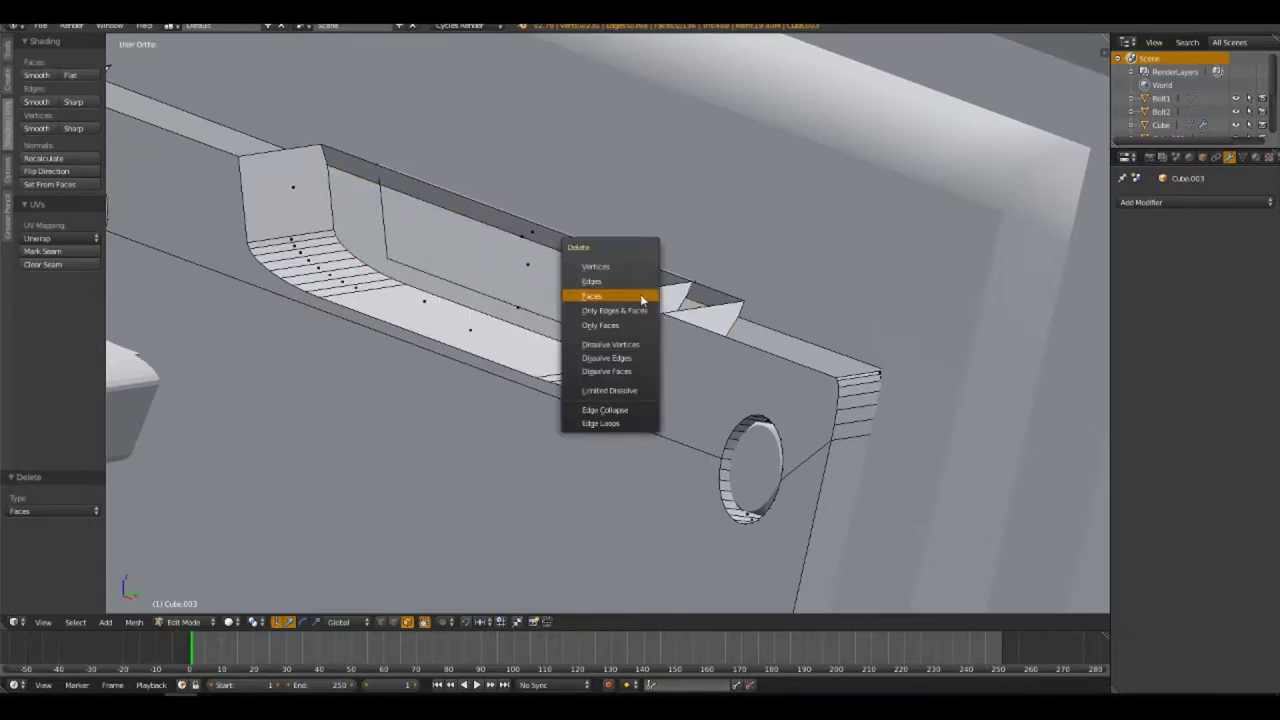
{"action": "left_click", "coordinate": [630, 298]}
{"action": "key", "text": "x"}
{"action": "left_click", "coordinate": [667, 296]}
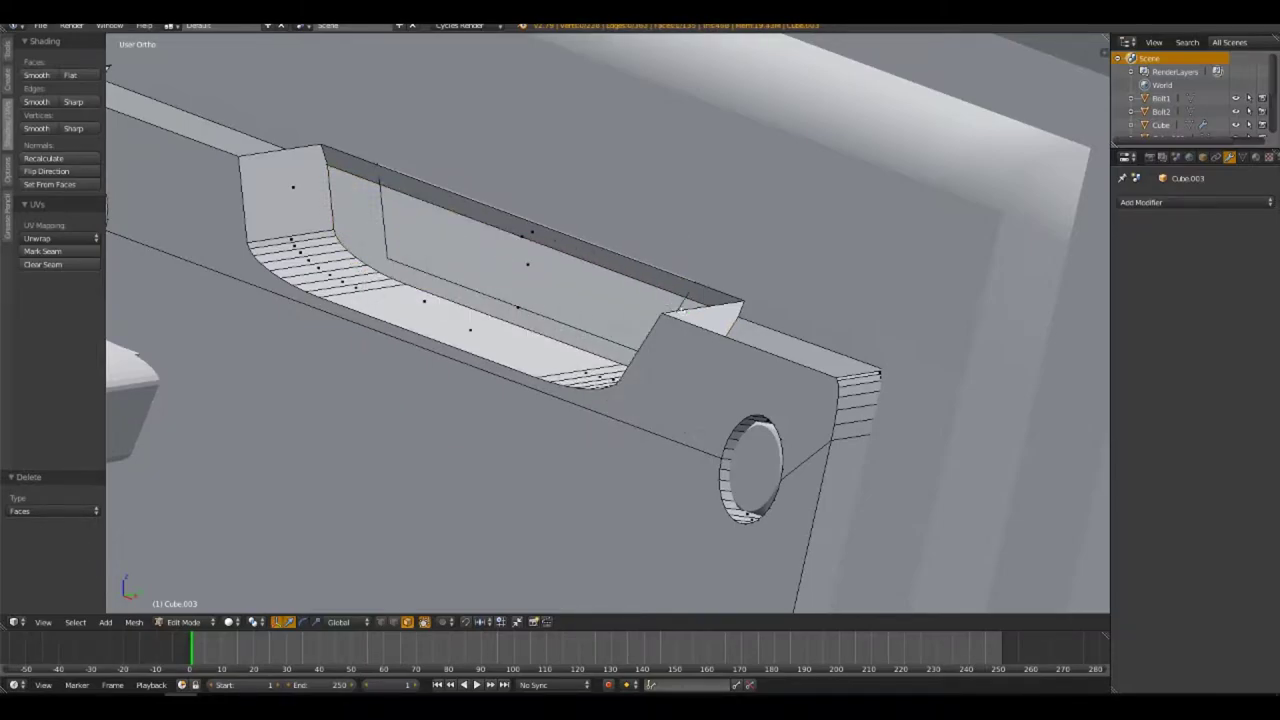
{"action": "key", "text": "x"}
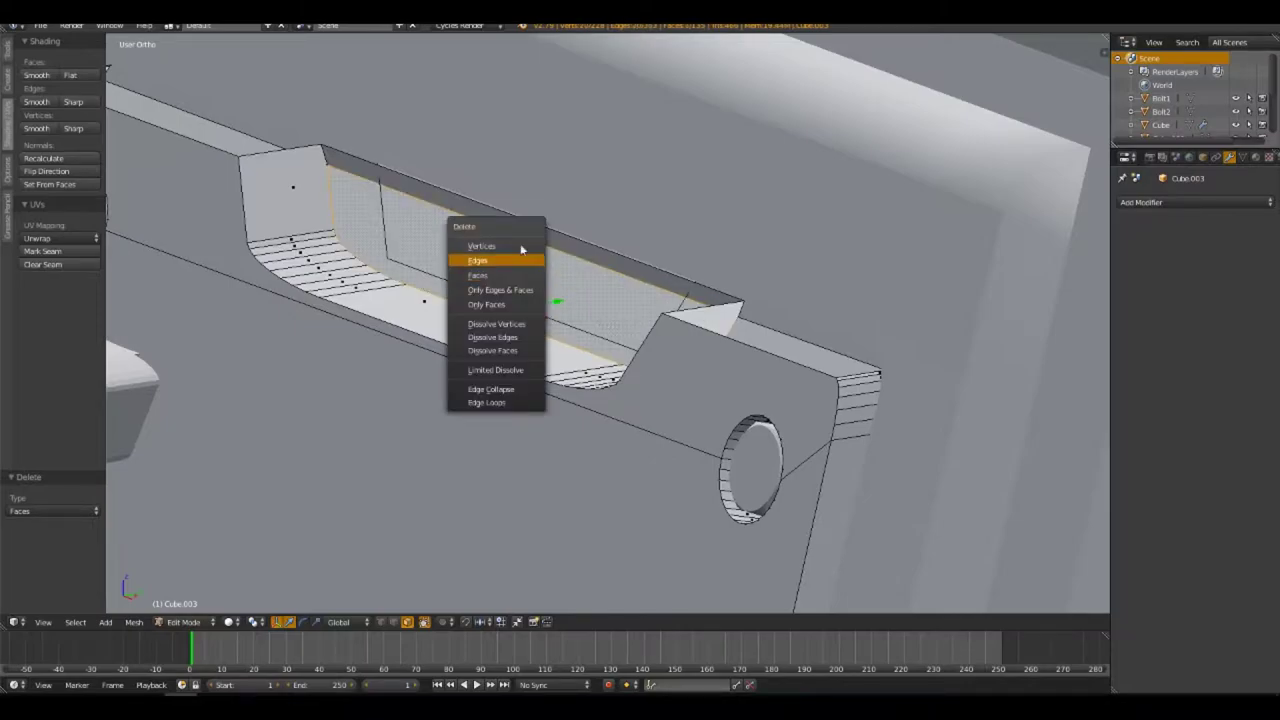
{"action": "key", "text": "Escape"}
Delete the hidden face behind the slot wall using wireframe view
{"action": "right_click", "coordinate": [540, 242]}
{"action": "right_click", "coordinate": [540, 240]}
{"action": "right_click", "coordinate": [530, 254]}
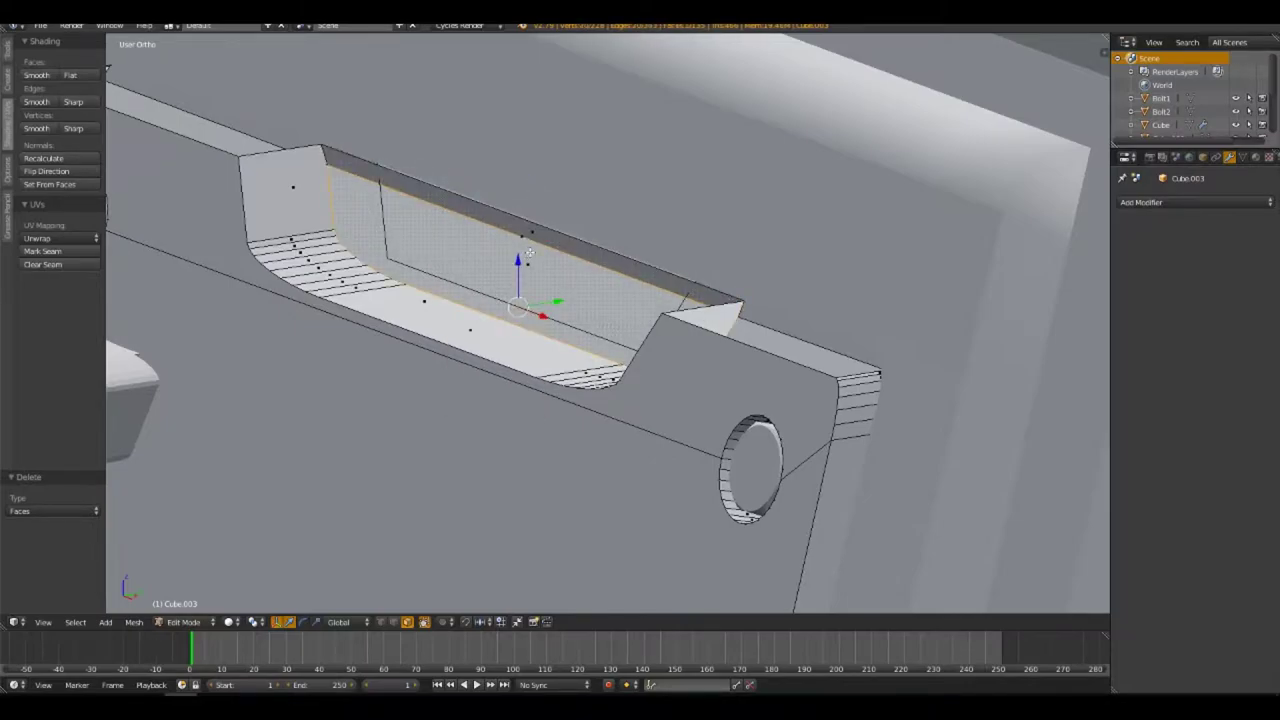
{"action": "right_click", "coordinate": [526, 268]}
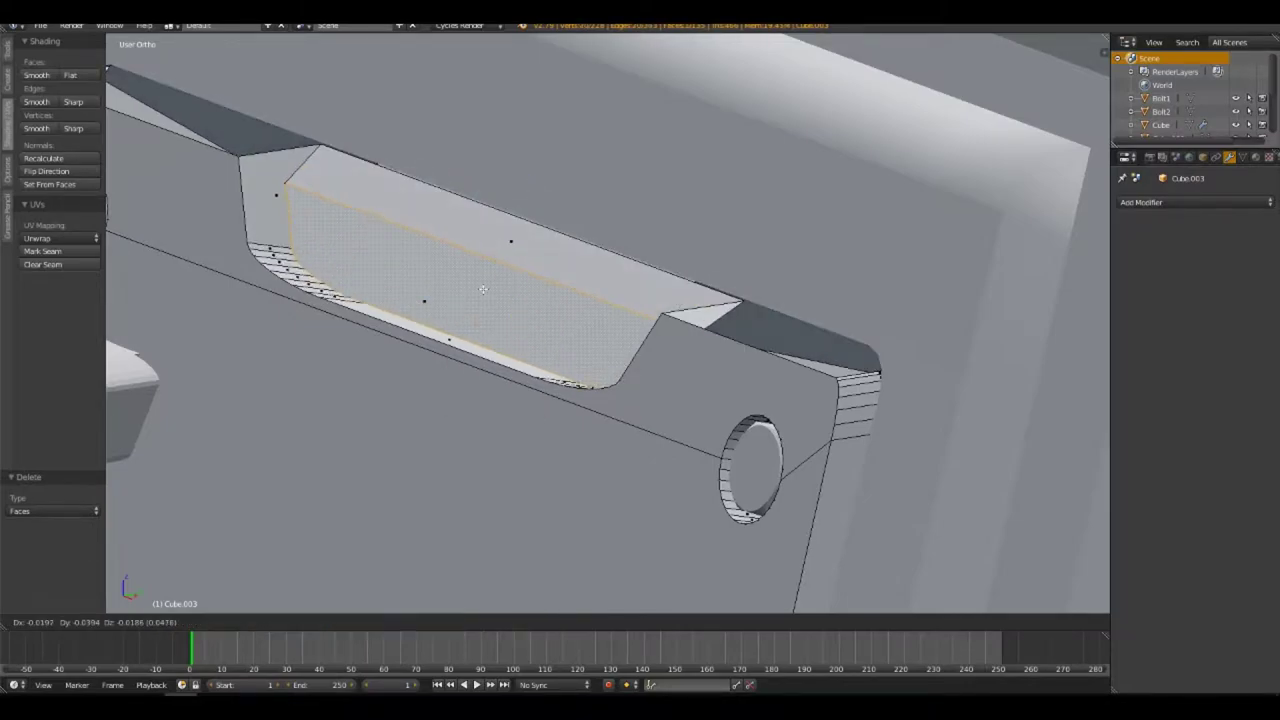
{"action": "right_click", "coordinate": [528, 272]}
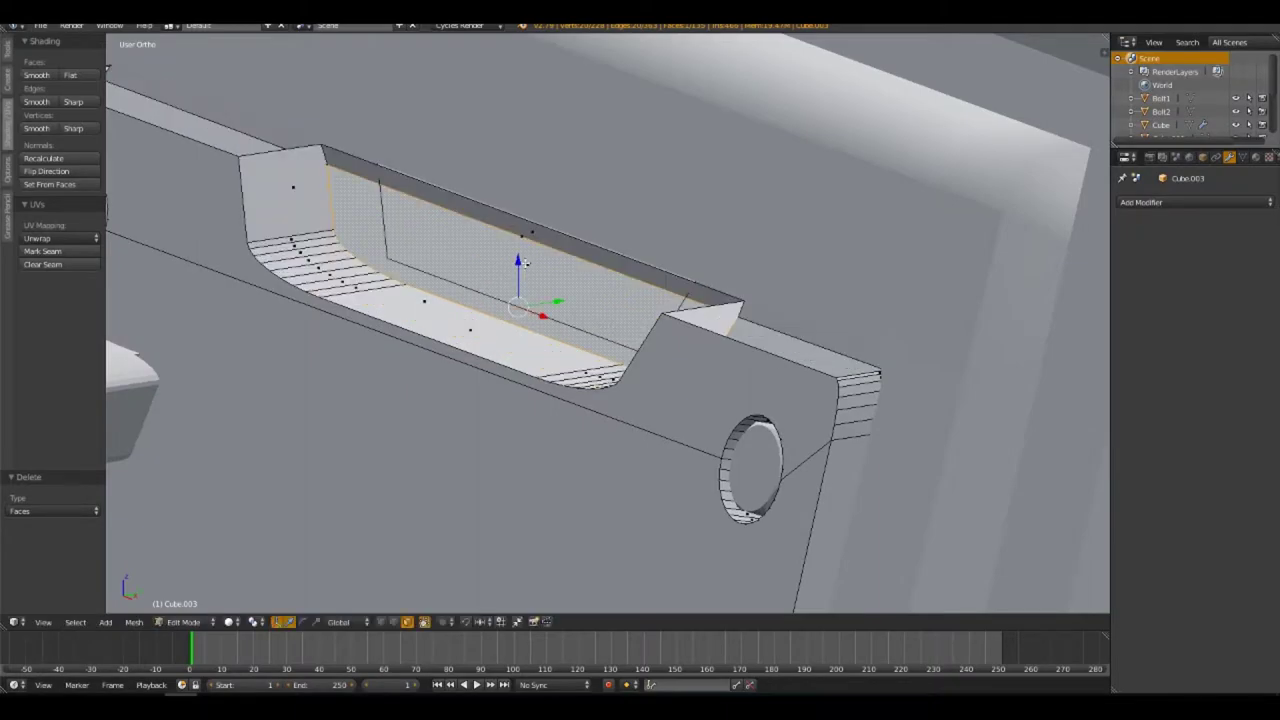
{"action": "key", "text": "z"}
{"action": "right_click", "coordinate": [534, 263]}
{"action": "key", "text": "x"}
{"action": "left_click", "coordinate": [539, 267]}
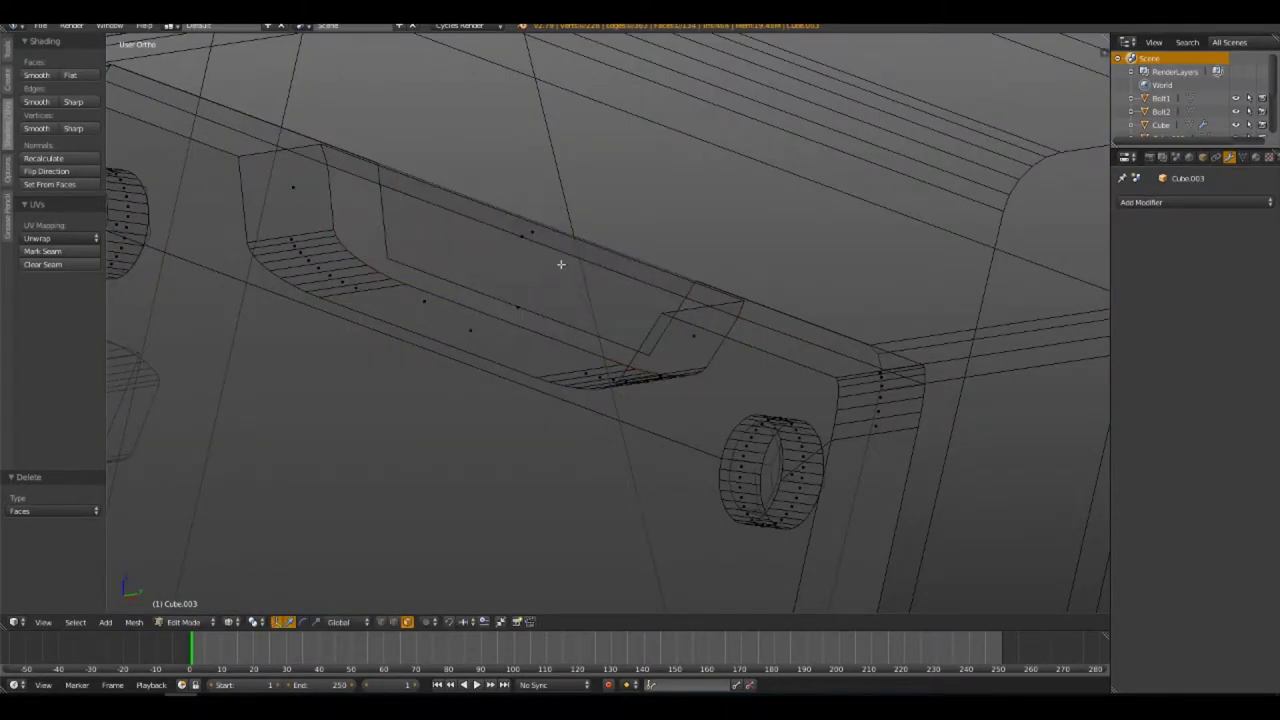
{"action": "right_click", "coordinate": [548, 246]}
{"action": "mouse_move", "coordinate": [548, 246]}
{"action": "middle_mouse_down"}
{"action": "mouse_move", "coordinate": [566, 266]}
{"action": "mouse_move", "coordinate": [791, 274]}
{"action": "mouse_move", "coordinate": [316, 289]}
{"action": "middle_mouse_up"}
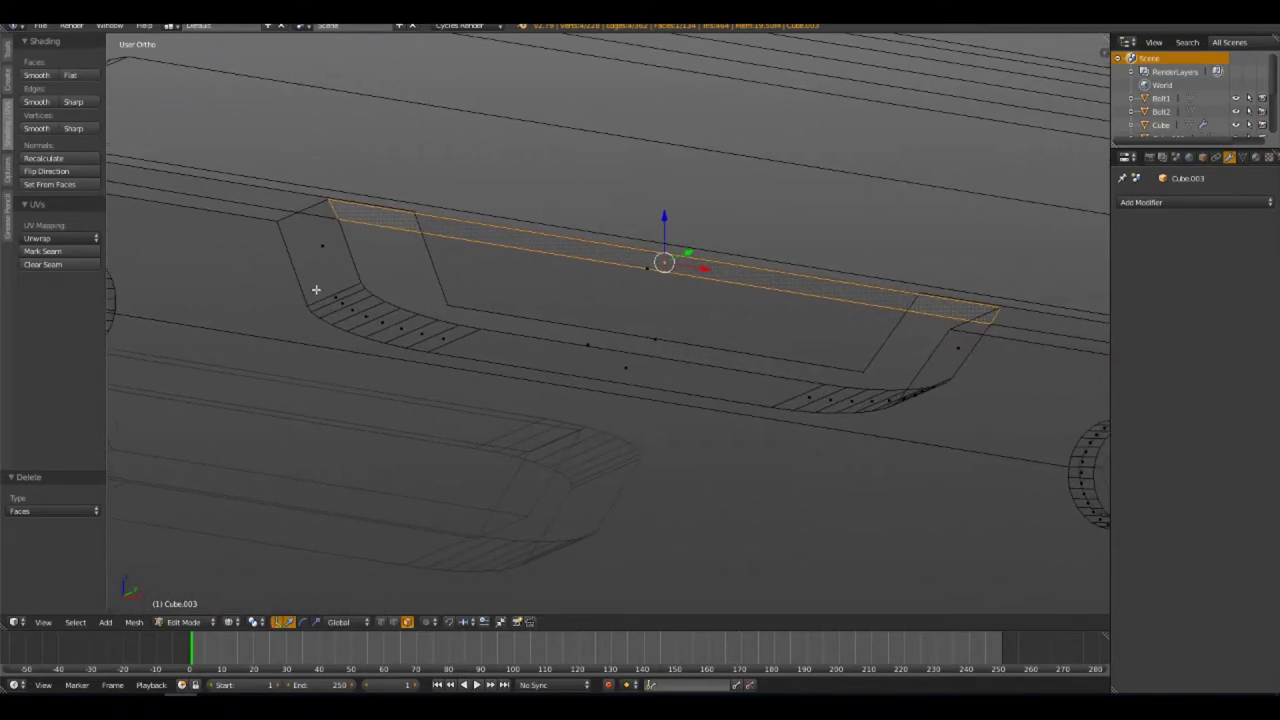
{"action": "key", "text": "z"}
{"action": "key", "text": "a"}
Delete the large inner recessed face together with the narrow top strip face
{"action": "middle_click_drag", "start_coordinate": [661, 303], "coordinate": [608, 310]}
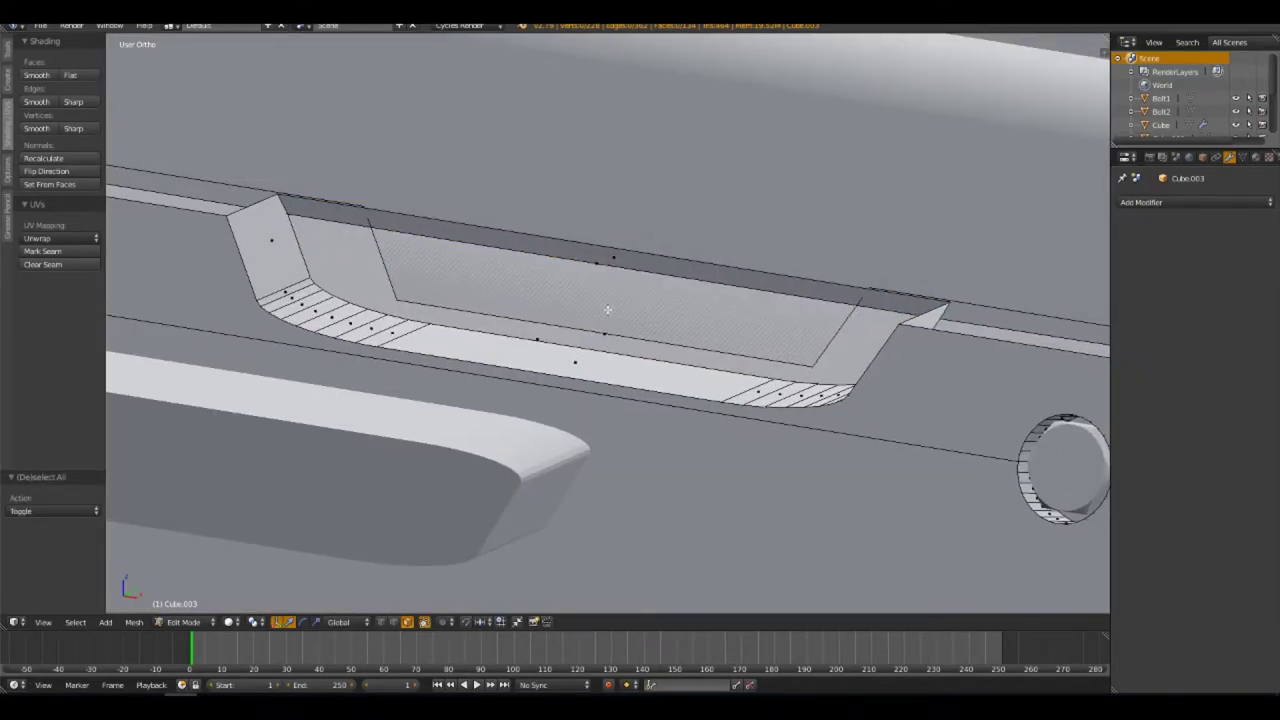
{"action": "right_click", "coordinate": [588, 293]}
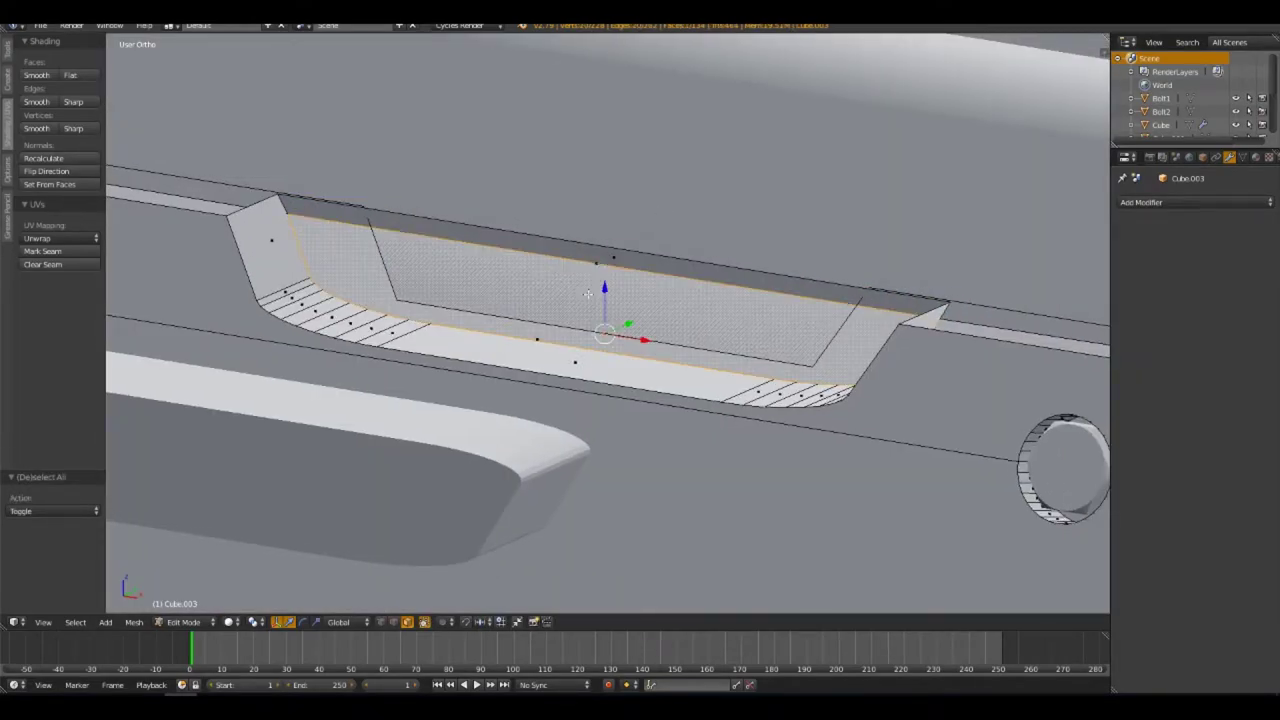
{"action": "right_click", "coordinate": [602, 263]}
{"action": "left_click", "coordinate": [598, 277], "text": "alt+shift"}
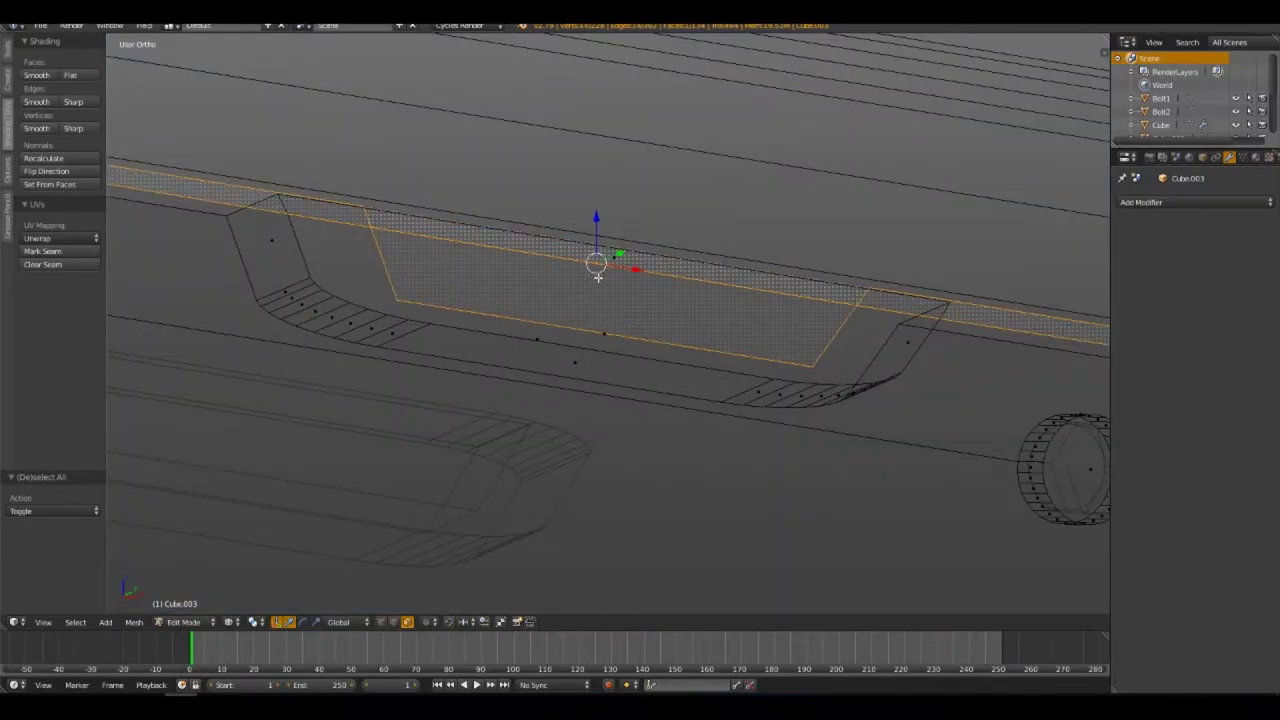
{"action": "key", "text": "x"}
{"action": "left_click", "coordinate": [596, 270]}
{"action": "key", "text": "z"}
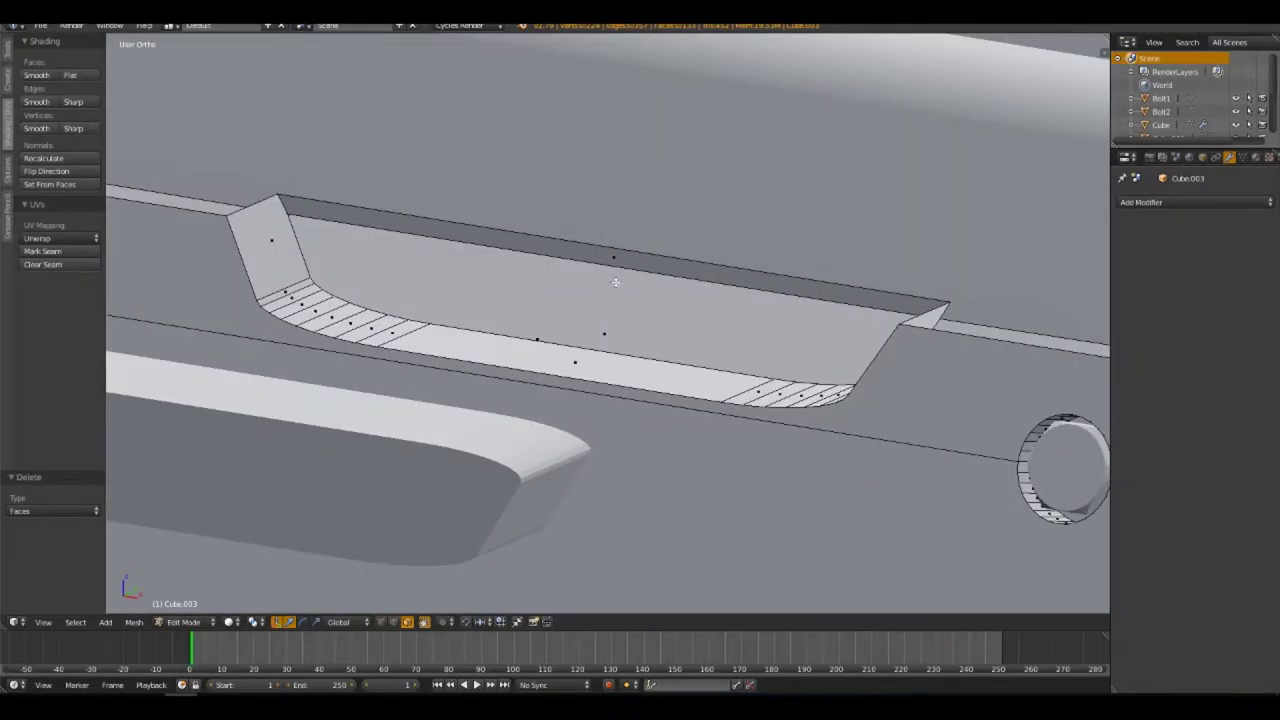
{"action": "mouse_move", "coordinate": [608, 277]}
{"action": "middle_mouse_down"}
{"action": "mouse_move", "coordinate": [588, 385]}
{"action": "mouse_move", "coordinate": [608, 349]}
{"action": "mouse_move", "coordinate": [586, 423]}
{"action": "middle_mouse_up"}
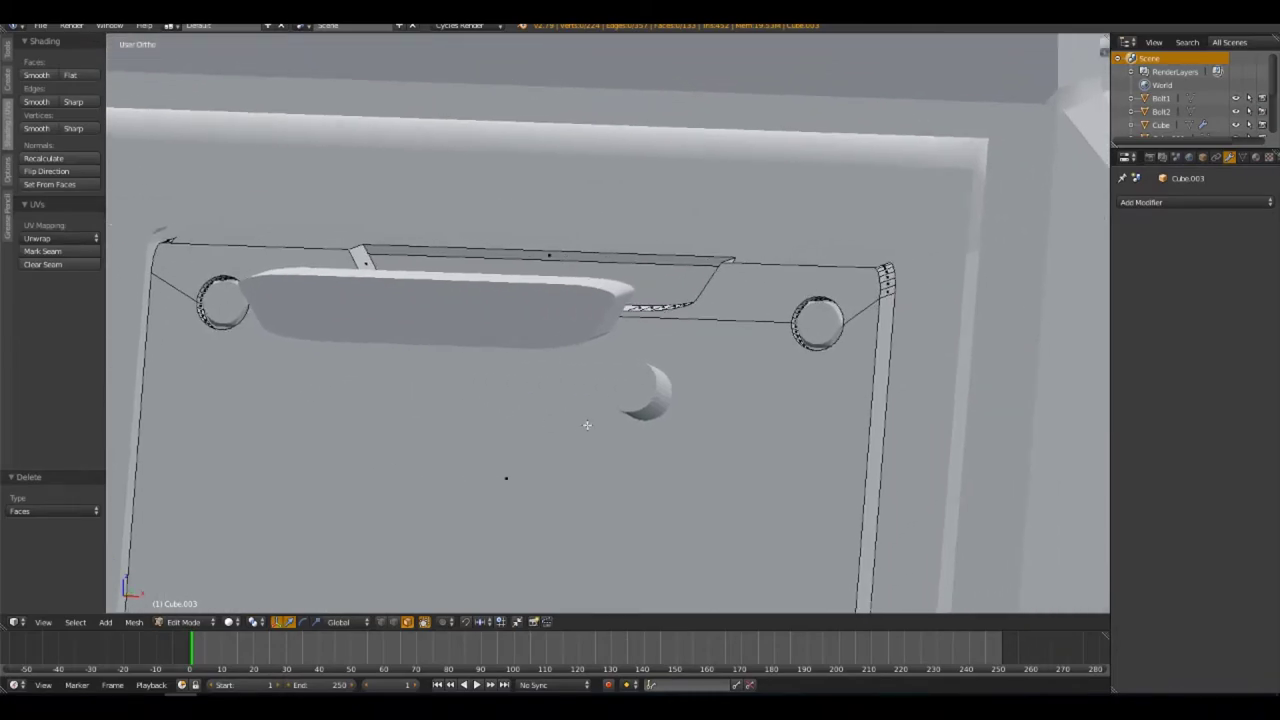
Build a face strip from the long top edge beside the slot end and check it in wireframe
{"action": "scroll", "coordinate": [709, 336], "scroll_direction": "up", "scroll_amount": 3}
{"action": "middle_click_drag", "start_coordinate": [709, 336], "coordinate": [465, 350], "text": "shift"}
{"action": "middle_click_drag", "start_coordinate": [485, 500], "coordinate": [388, 595]}
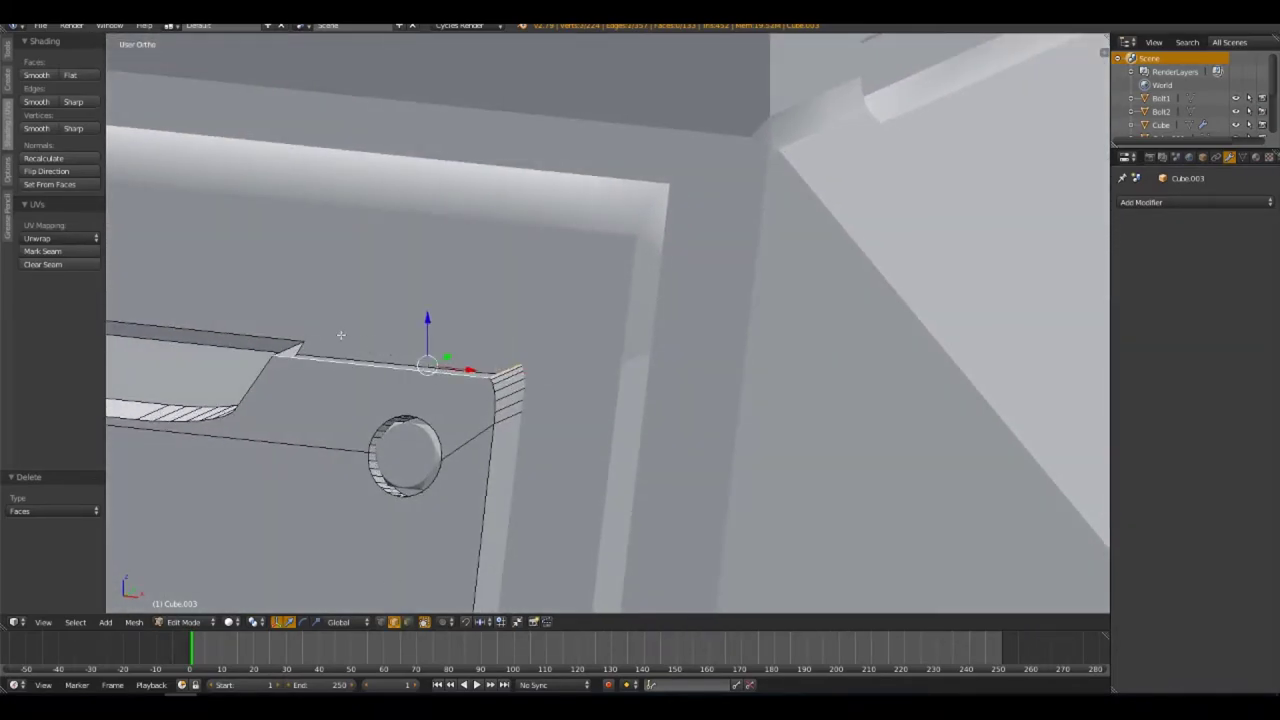
{"action": "key", "text": "a"}
{"action": "middle_click_drag", "start_coordinate": [314, 378], "coordinate": [651, 405]}
{"action": "right_click", "coordinate": [524, 375]}
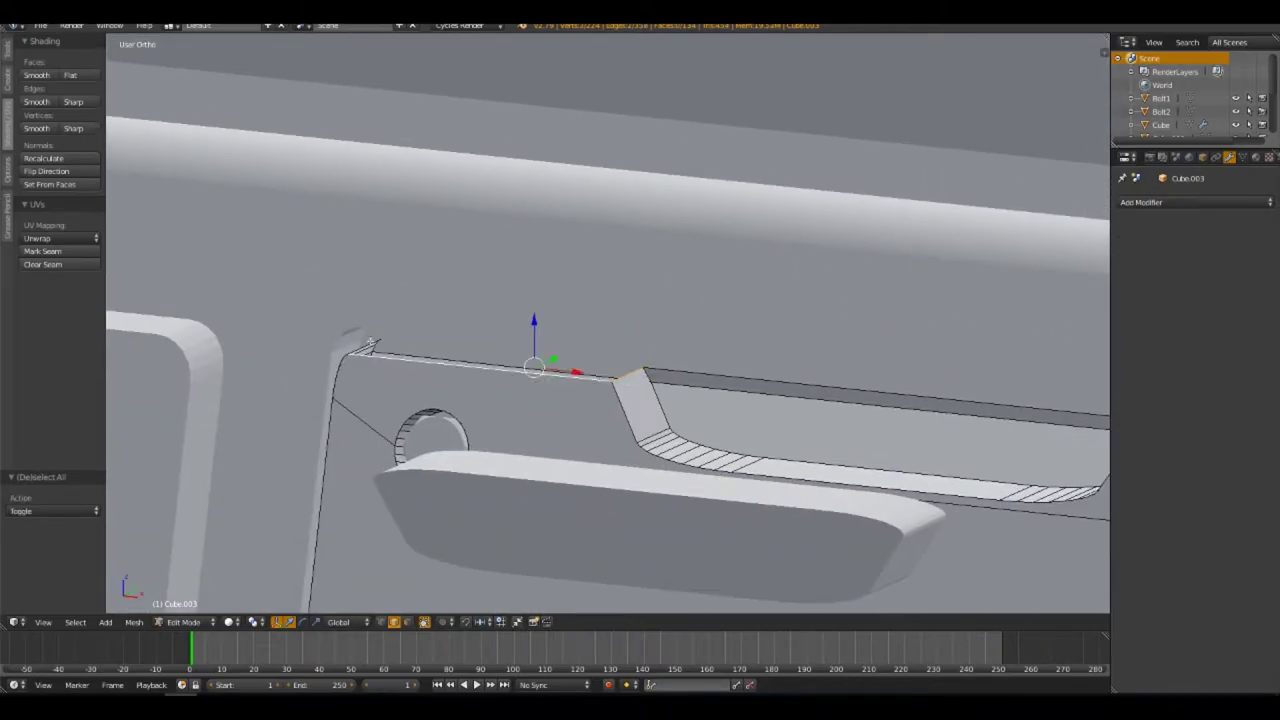
{"action": "key", "text": "e"}
{"action": "key", "text": "z"}
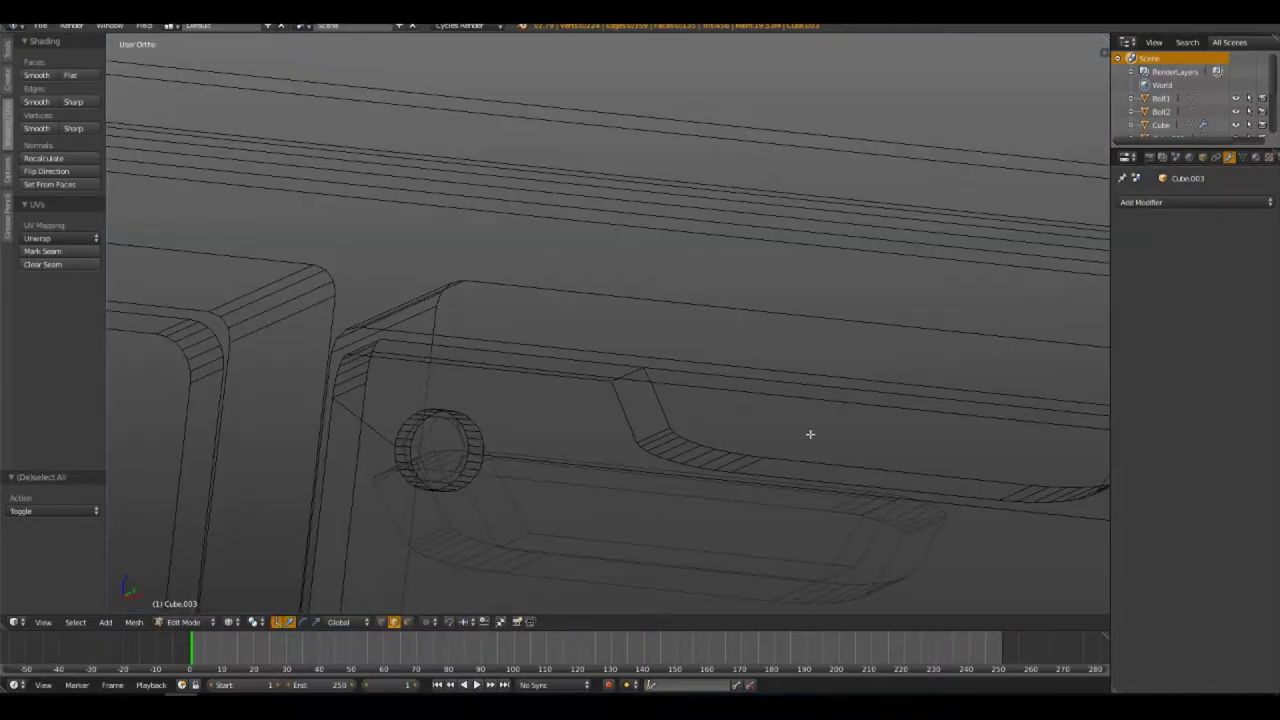
{"action": "mouse_move", "coordinate": [809, 434]}
{"action": "middle_mouse_down"}
{"action": "mouse_move", "coordinate": [606, 234]}
{"action": "mouse_move", "coordinate": [636, 377]}
{"action": "mouse_move", "coordinate": [685, 378]}
{"action": "middle_mouse_up"}
{"action": "key", "text": "z"}
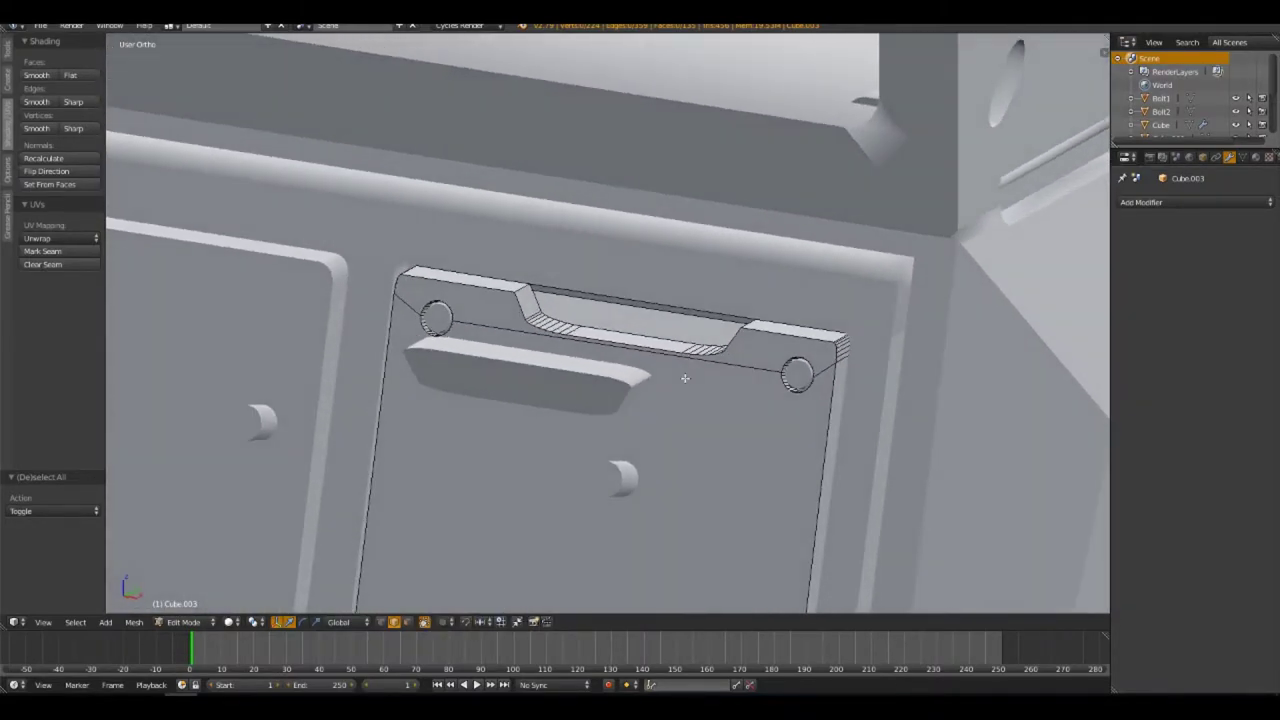
{"action": "scroll", "coordinate": [460, 317], "scroll_direction": "down", "scroll_amount": 4}
{"action": "scroll", "coordinate": [517, 320], "scroll_direction": "up", "scroll_amount": 5}
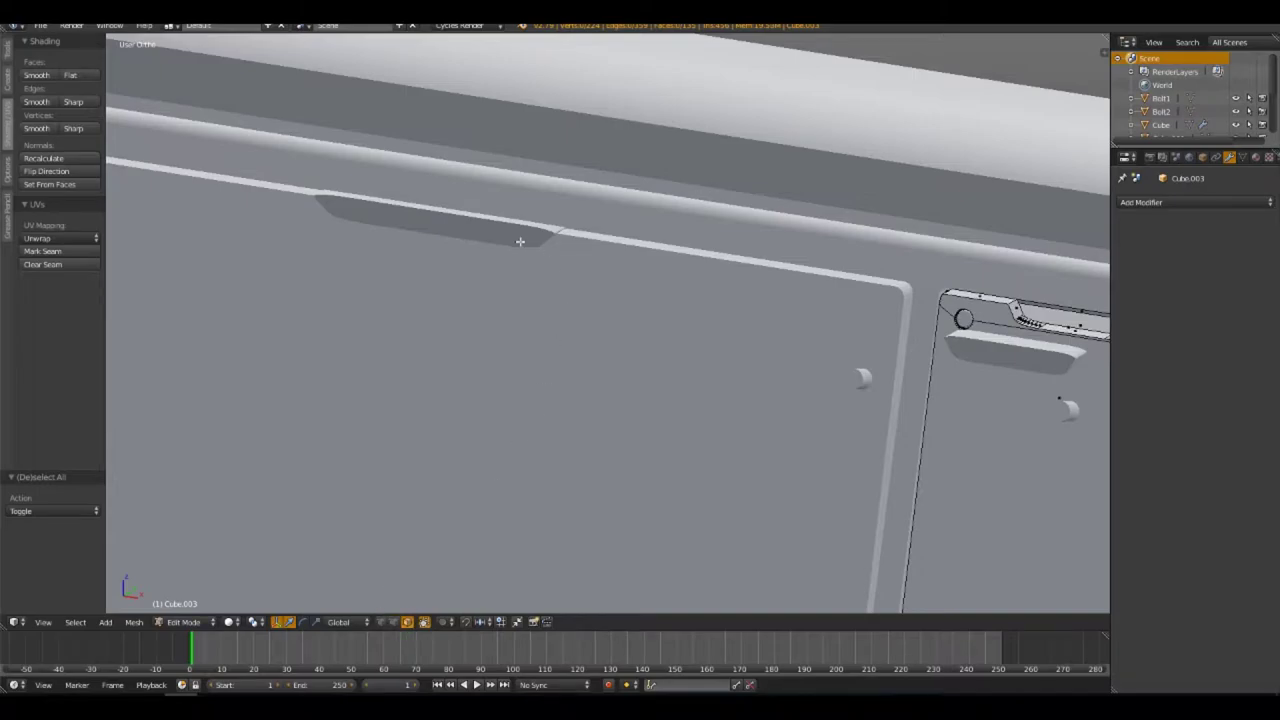
Boolean-subtract the cutter shape from panel Cube.002 with Bool Tool Difference
{"action": "key", "text": "Tab"}
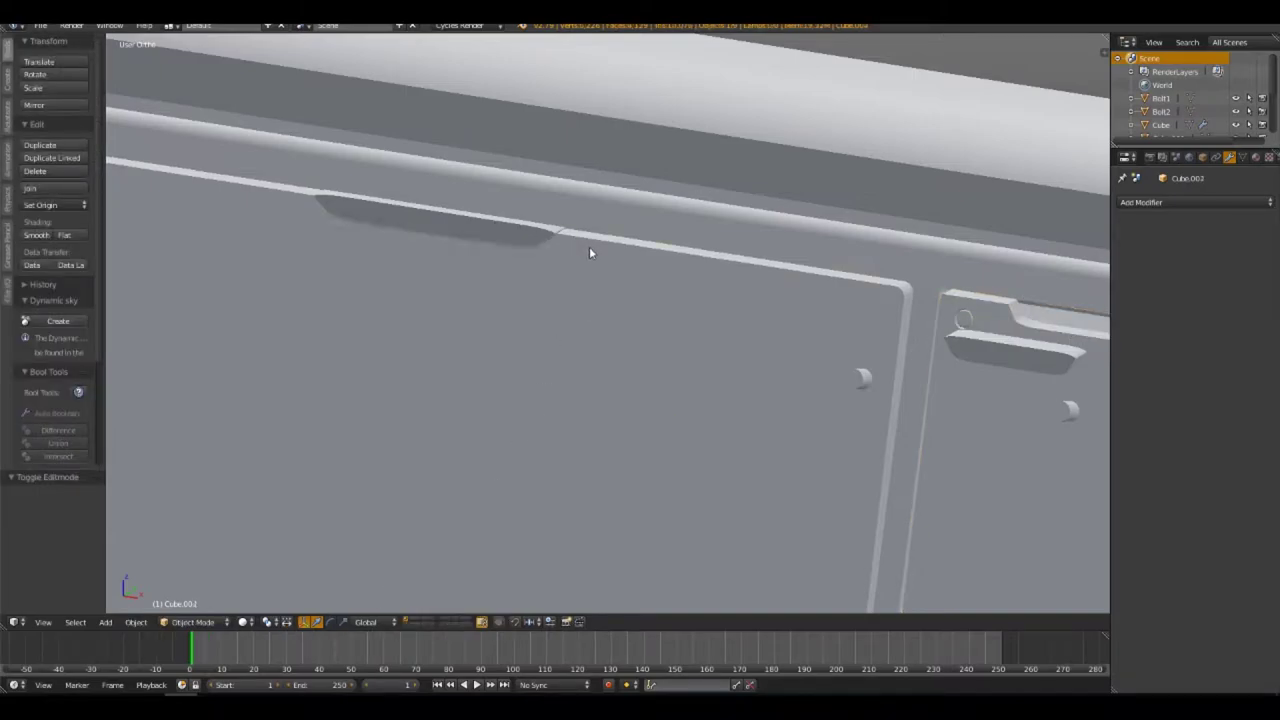
{"action": "right_click", "coordinate": [519, 235], "text": "shift"}
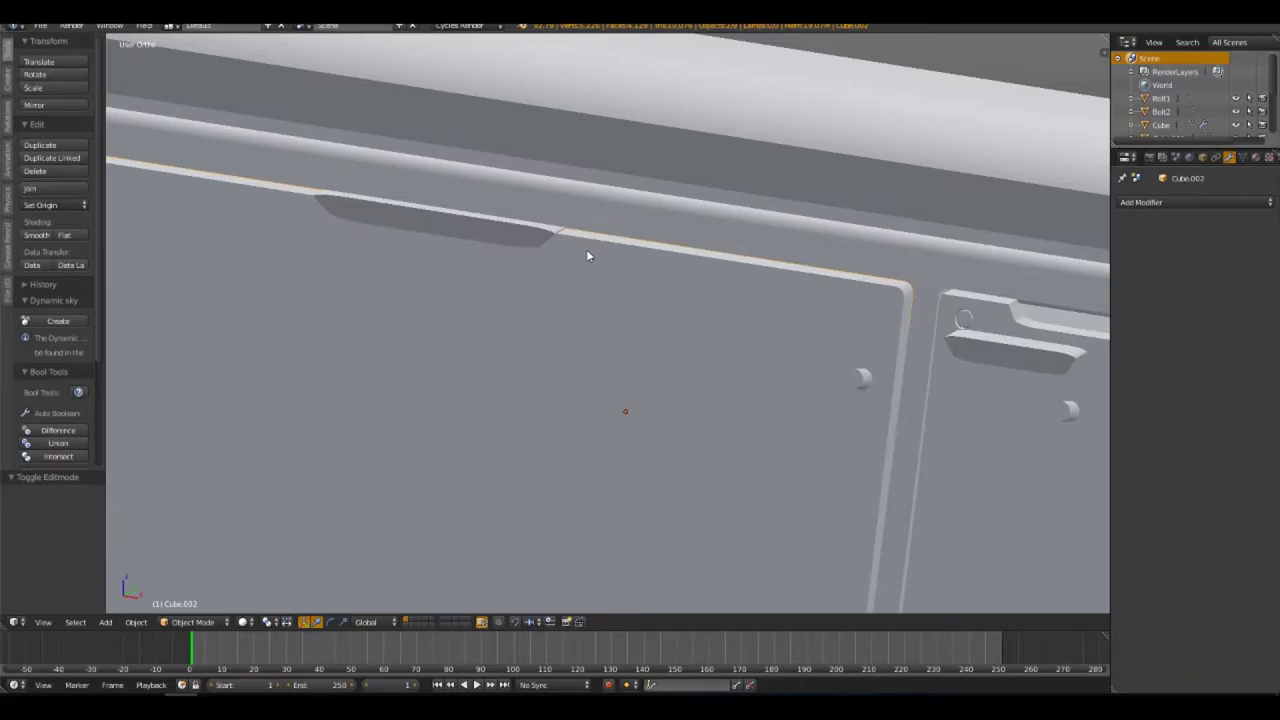
{"action": "key", "text": "ctrl+shift+b"}
{"action": "left_click", "coordinate": [586, 251]}
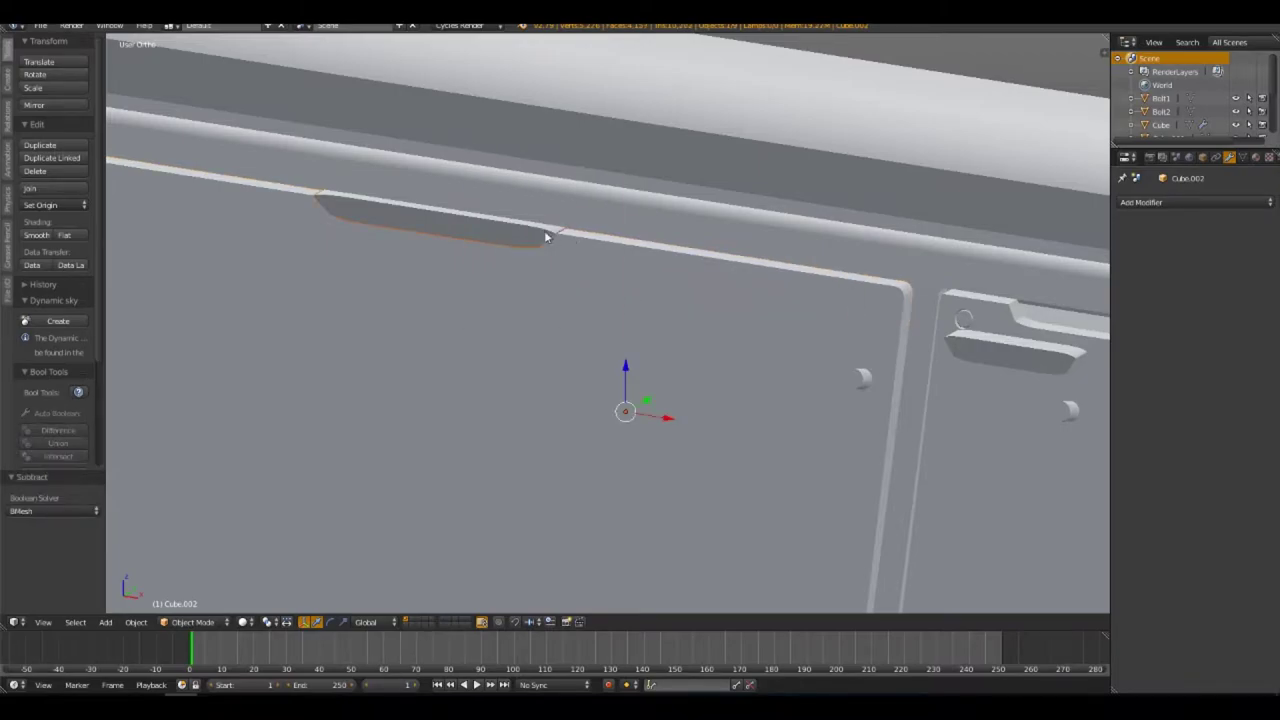
Move cutter Cube.004 -1.6351 along Y and enter Edit Mode on the panel
{"action": "key", "text": "Tab"}
{"action": "key", "text": "Tab"}
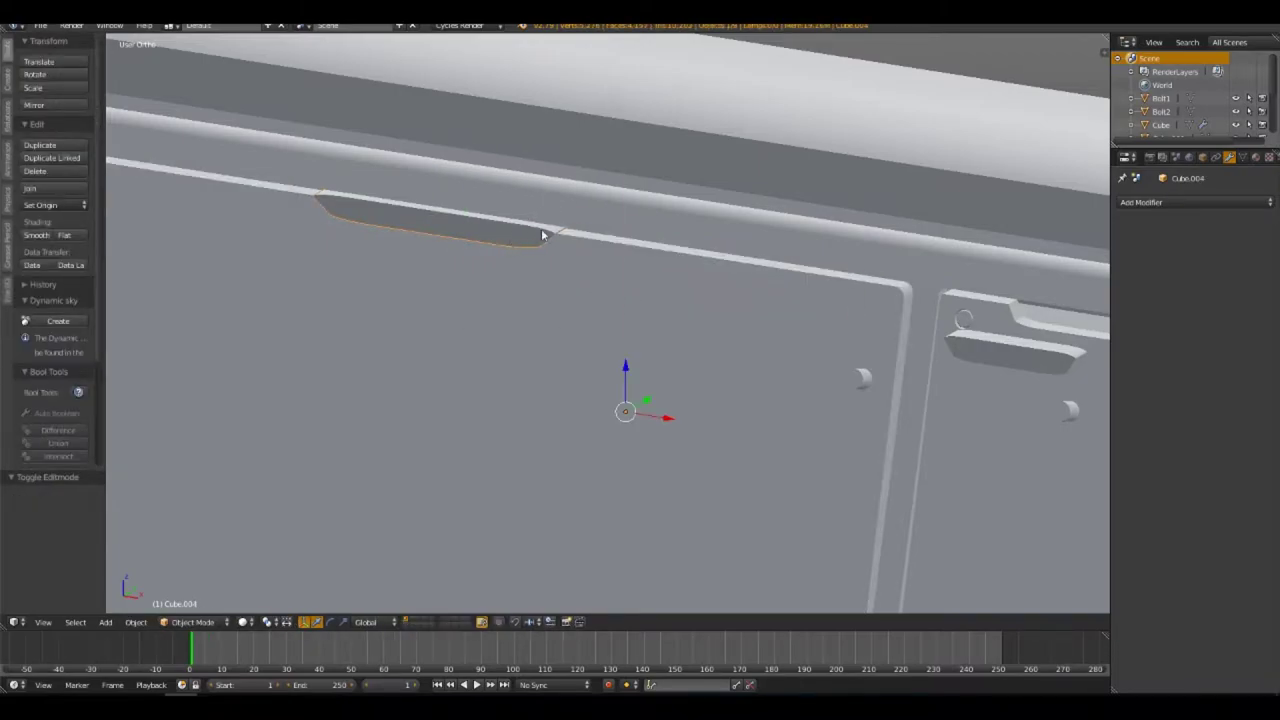
{"action": "key", "text": "g"}
{"action": "key", "text": "Escape"}
{"action": "key", "text": "g"}
{"action": "key", "text": "y"}
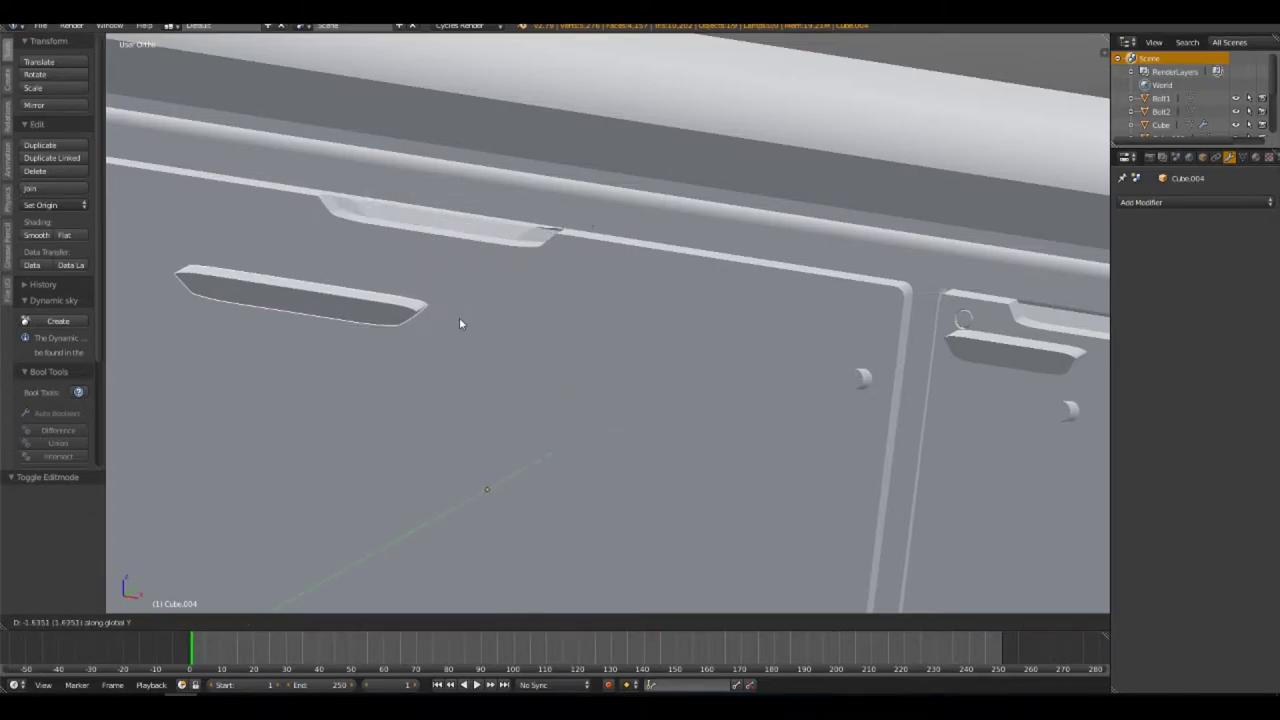
{"action": "left_click", "coordinate": [528, 328]}
{"action": "scroll", "coordinate": [516, 244], "scroll_direction": "up", "scroll_amount": 4}
{"action": "scroll", "coordinate": [653, 445], "scroll_direction": "up", "scroll_amount": 2}
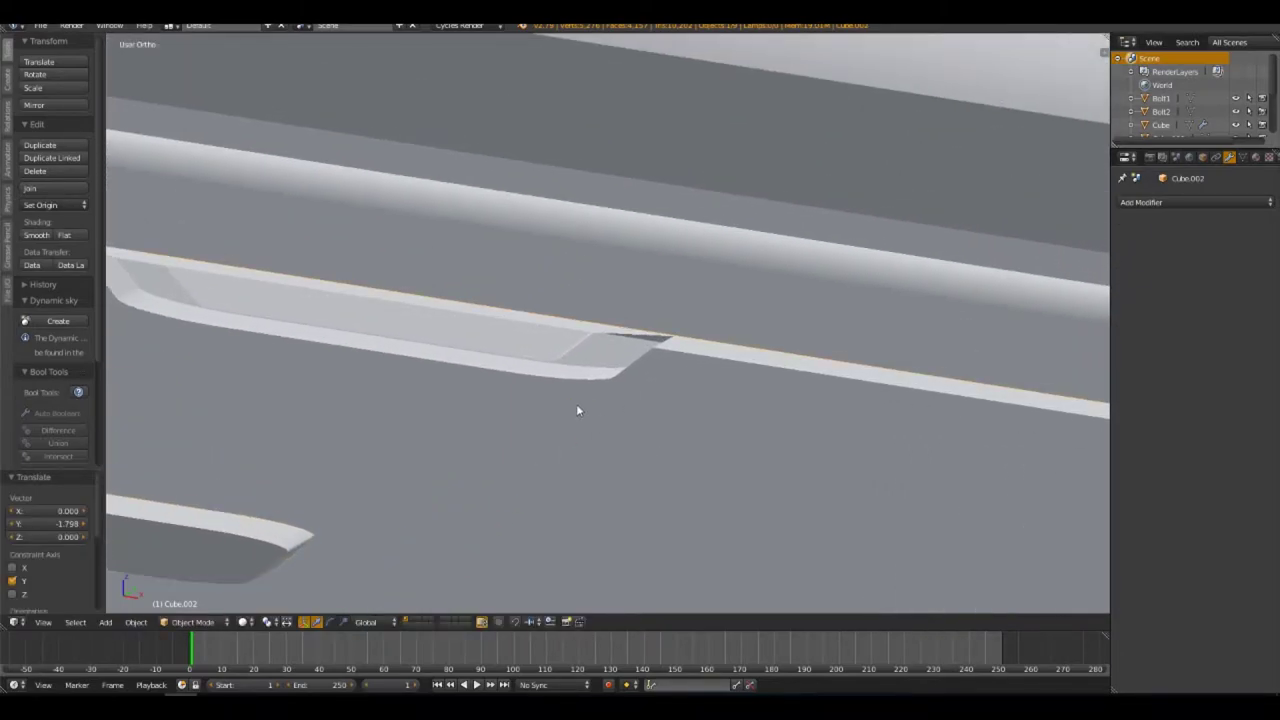
{"action": "key", "text": "Tab"}
{"action": "middle_click_drag", "start_coordinate": [550, 400], "coordinate": [541, 355]}
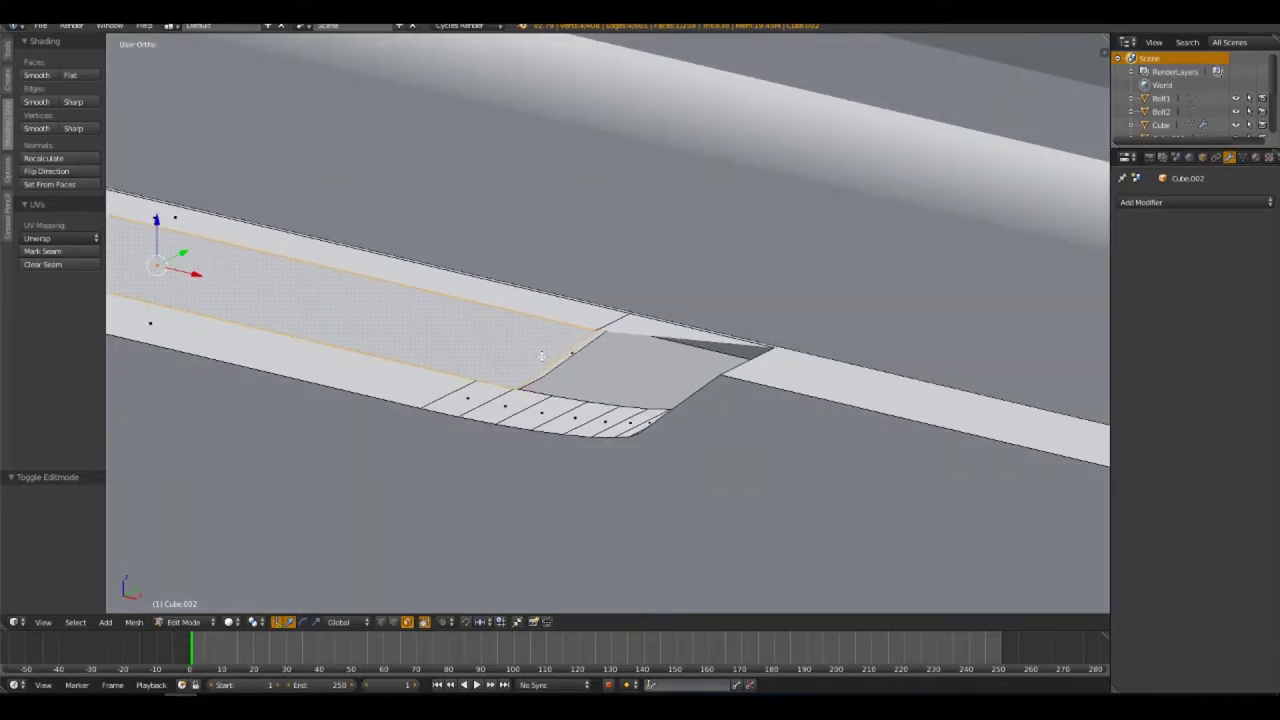
Delete the selected slot faces, then the small quad face hidden inside the grip slot
{"action": "key", "text": "x"}
{"action": "left_click", "coordinate": [541, 355]}
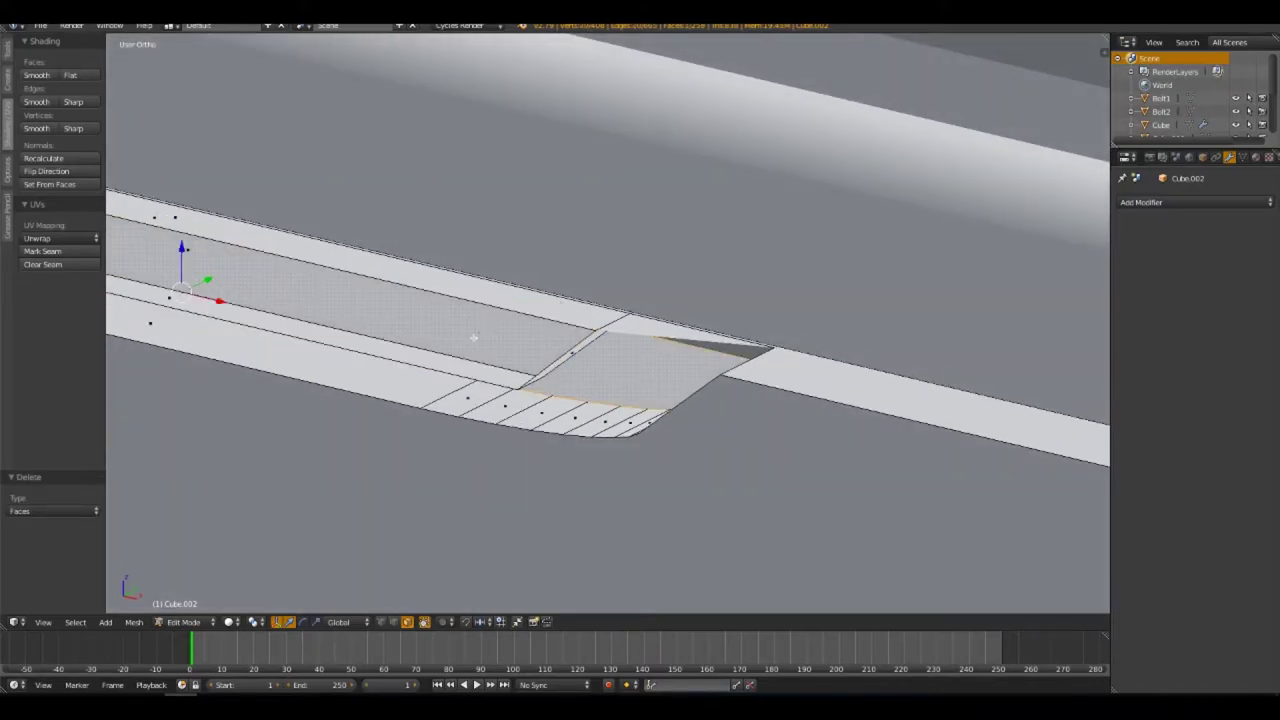
{"action": "middle_click_drag", "start_coordinate": [474, 338], "coordinate": [513, 330]}
{"action": "key", "text": "z"}
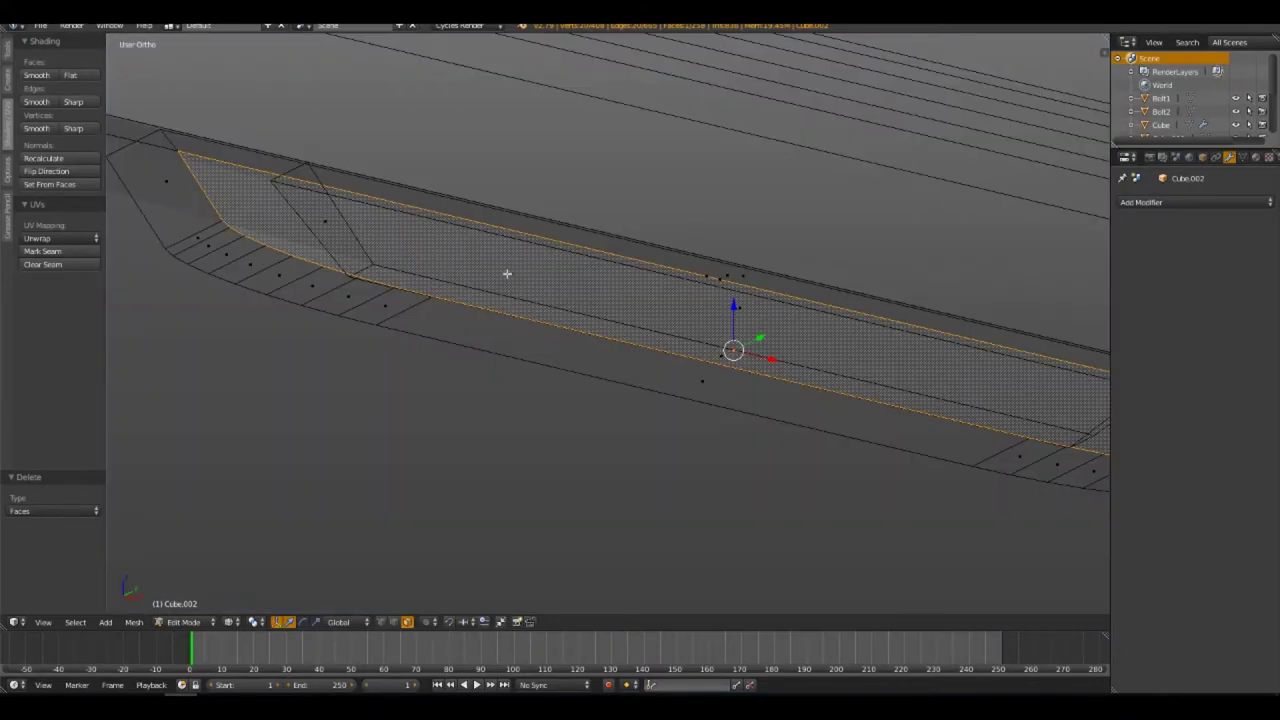
{"action": "right_click", "coordinate": [350, 218]}
{"action": "key", "text": "x"}
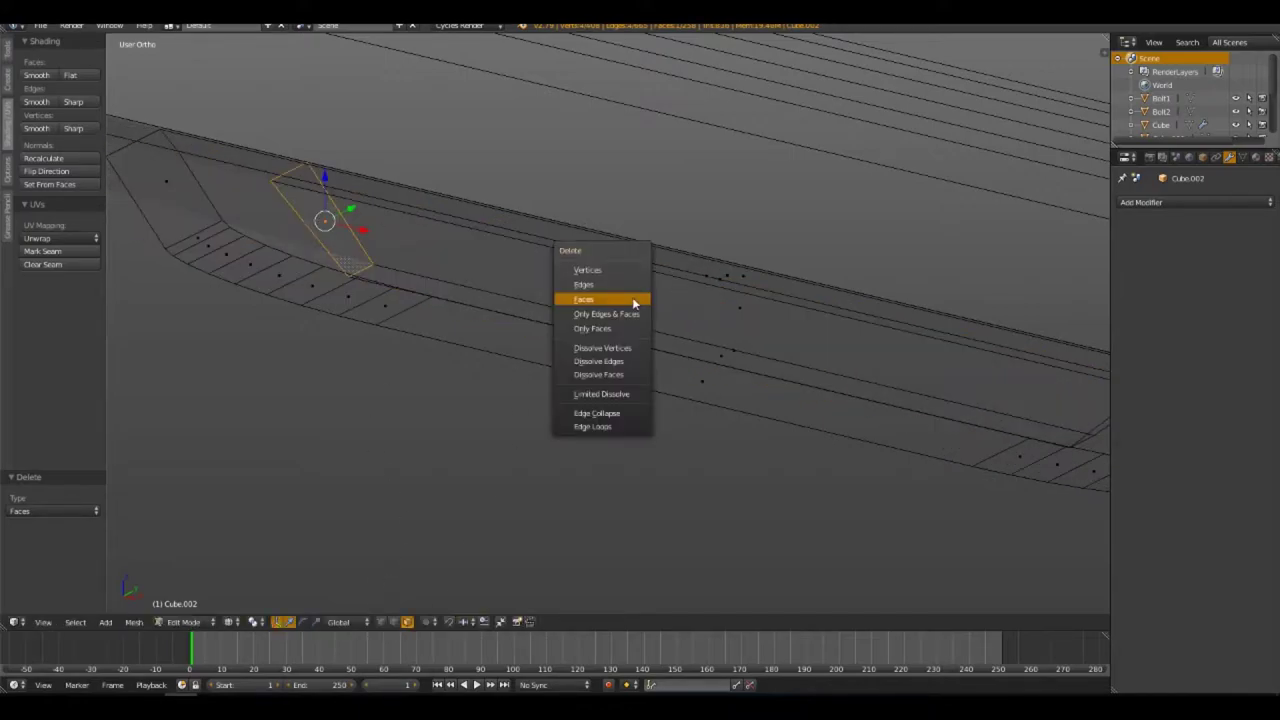
{"action": "left_click", "coordinate": [634, 300]}
{"action": "key", "text": "z"}
Check the slot's upper and lower long edges by selecting them, then clear the selection
{"action": "right_click", "coordinate": [383, 275]}
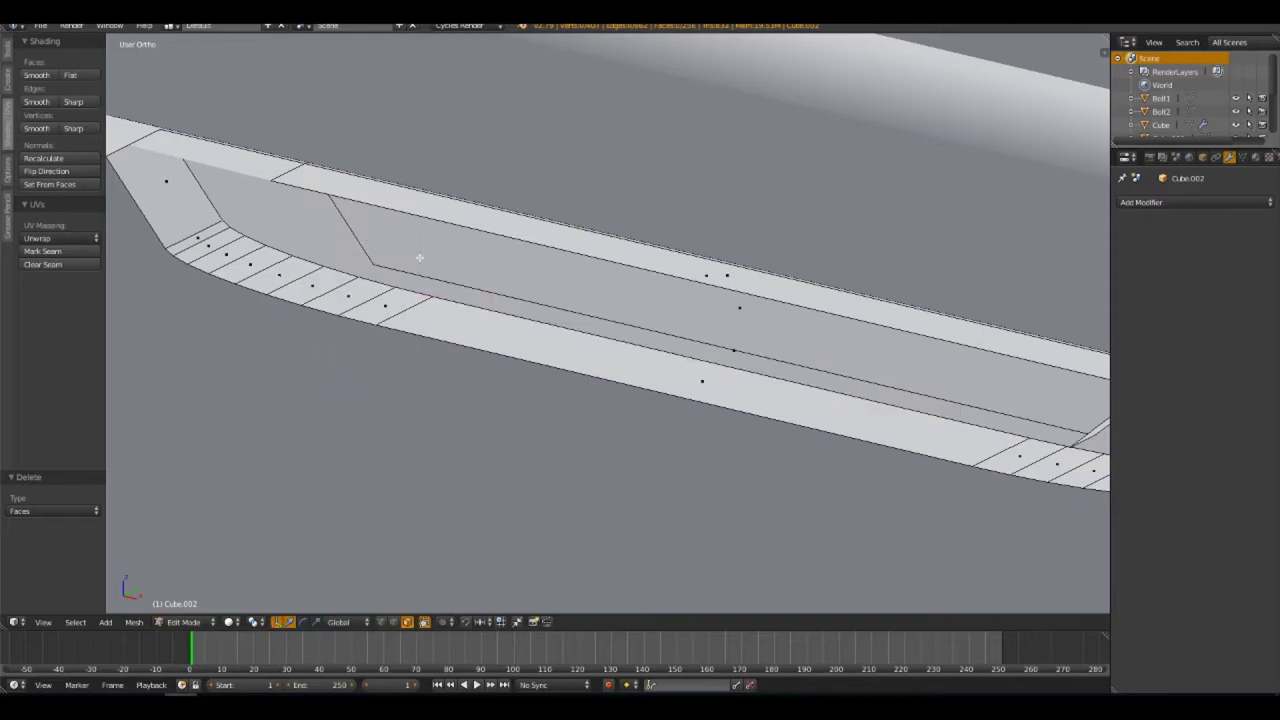
{"action": "right_click", "coordinate": [595, 250]}
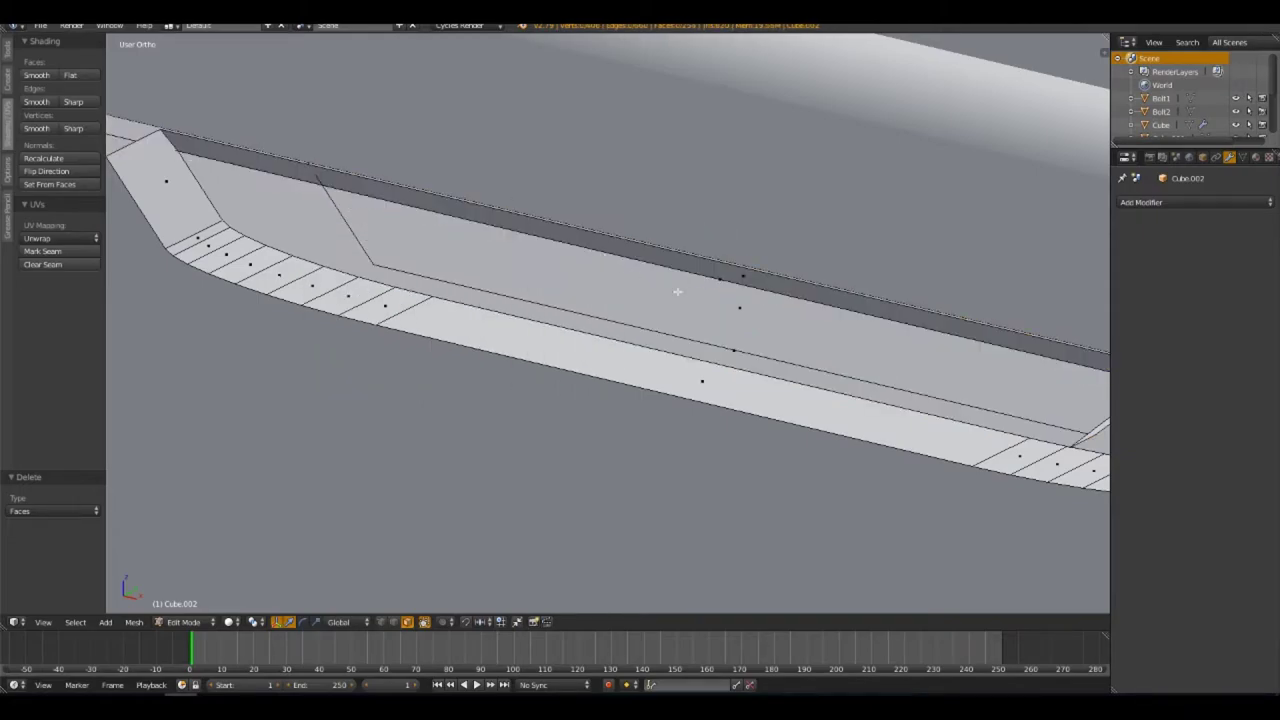
{"action": "middle_click_drag", "start_coordinate": [595, 250], "coordinate": [618, 288]}
{"action": "right_click", "coordinate": [618, 288], "text": "shift"}
{"action": "key", "text": "a"}
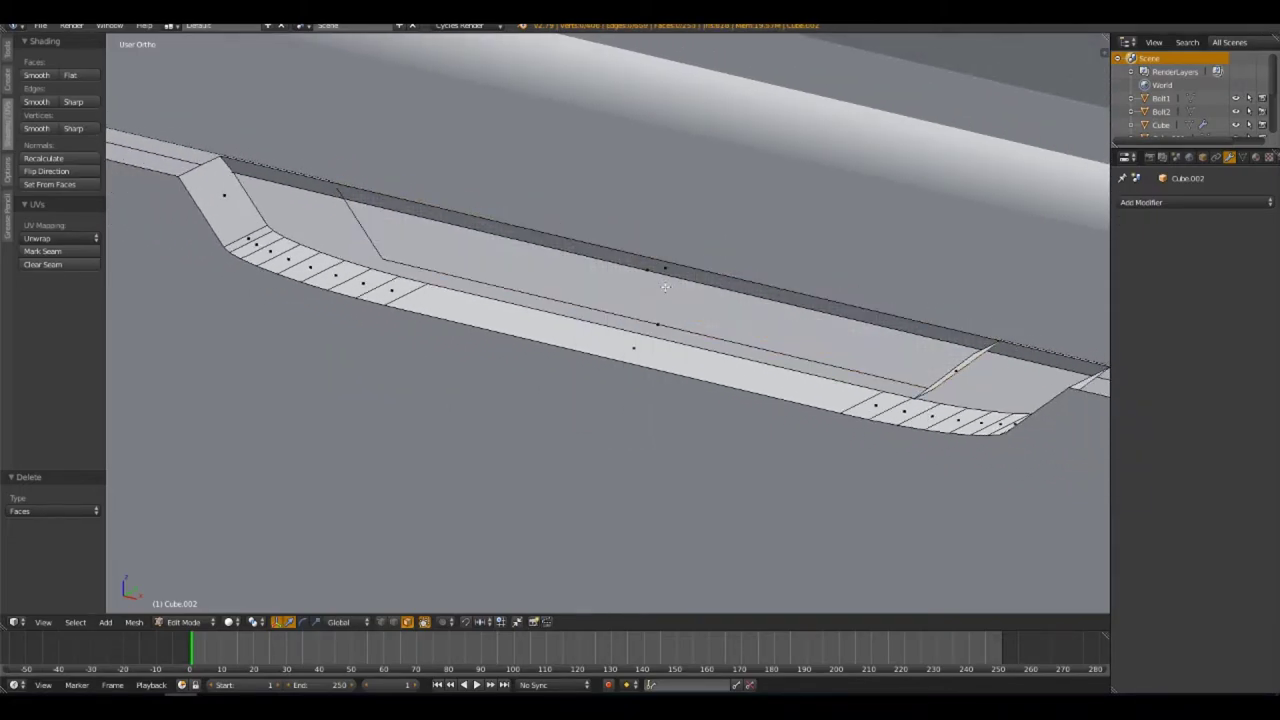
In wireframe, pick the long faces running along the ledge and delete them
{"action": "key", "text": "z"}
{"action": "right_click", "coordinate": [665, 270]}
{"action": "right_click", "coordinate": [645, 292], "text": "shift"}
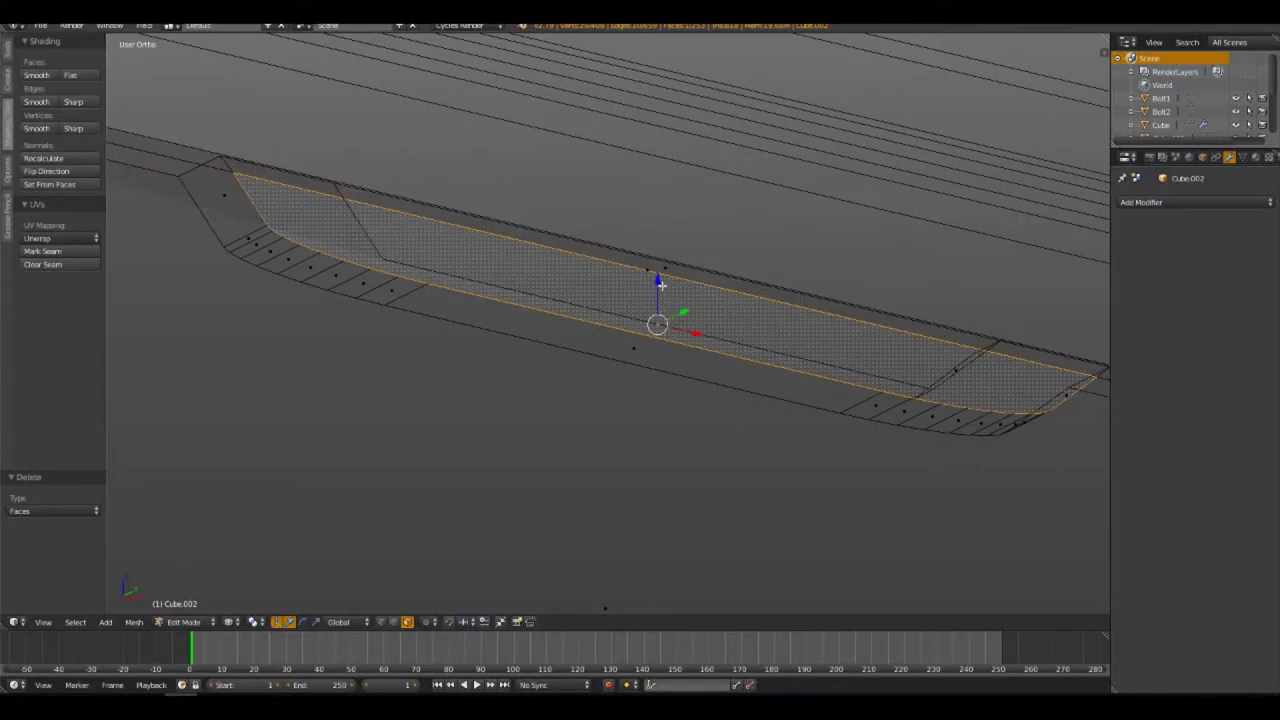
{"action": "right_click", "coordinate": [660, 285]}
{"action": "right_click", "coordinate": [658, 290], "text": "shift"}
{"action": "key", "text": "x"}
{"action": "left_click", "coordinate": [649, 312]}
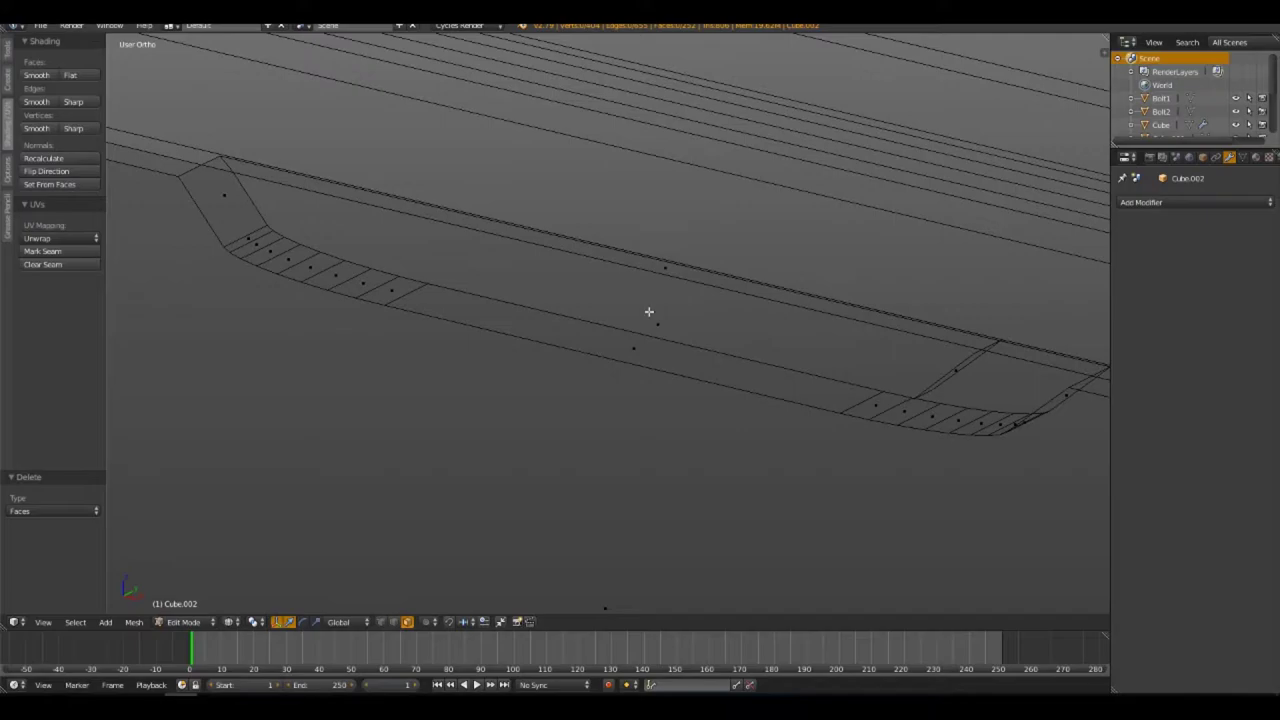
{"action": "key", "text": "z"}
{"action": "mouse_move", "coordinate": [649, 312]}
{"action": "middle_mouse_down"}
{"action": "mouse_move", "coordinate": [683, 320]}
{"action": "mouse_move", "coordinate": [578, 310]}
{"action": "mouse_move", "coordinate": [452, 357]}
{"action": "middle_mouse_up"}
Inspect the ledge's edge and bevel strip from several angles, deselect everything and zoom out
{"action": "key", "text": "a"}
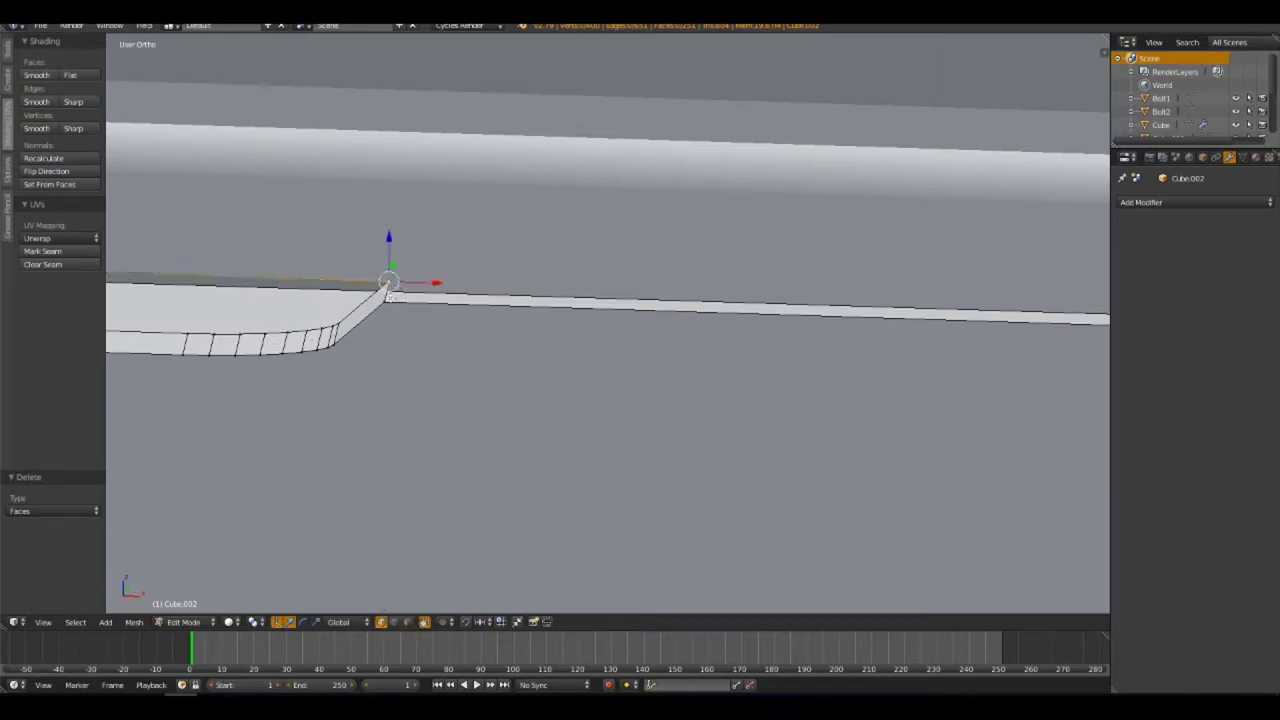
{"action": "mouse_move", "coordinate": [656, 304]}
{"action": "middle_mouse_down"}
{"action": "mouse_move", "coordinate": [683, 423]}
{"action": "mouse_move", "coordinate": [429, 360]}
{"action": "middle_mouse_up"}
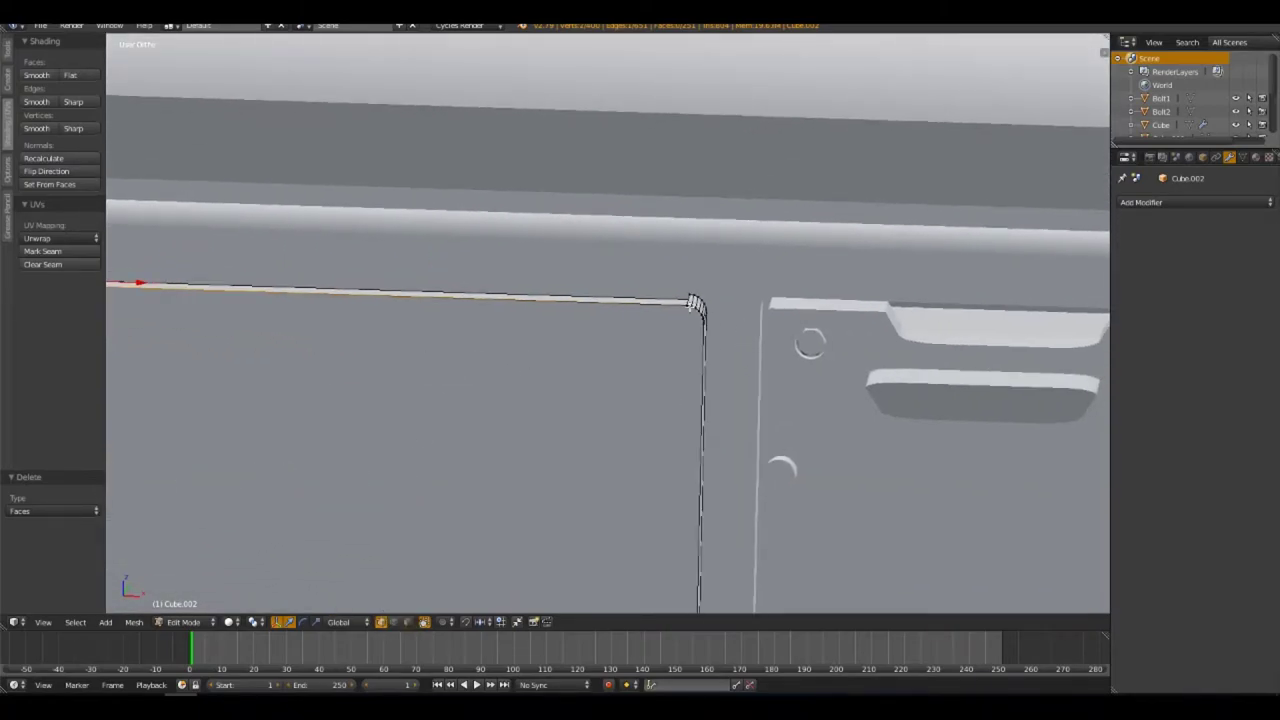
{"action": "mouse_move", "coordinate": [690, 298]}
{"action": "middle_mouse_down"}
{"action": "mouse_move", "coordinate": [529, 297]}
{"action": "mouse_move", "coordinate": [757, 343]}
{"action": "mouse_move", "coordinate": [774, 380]}
{"action": "mouse_move", "coordinate": [590, 346]}
{"action": "middle_mouse_up"}
{"action": "key", "text": "a"}
{"action": "right_click", "coordinate": [608, 314]}
{"action": "mouse_move", "coordinate": [449, 363]}
{"action": "middle_mouse_down"}
{"action": "mouse_move", "coordinate": [497, 386]}
{"action": "mouse_move", "coordinate": [471, 323]}
{"action": "middle_mouse_up"}
{"action": "right_click", "coordinate": [452, 318], "text": "shift"}
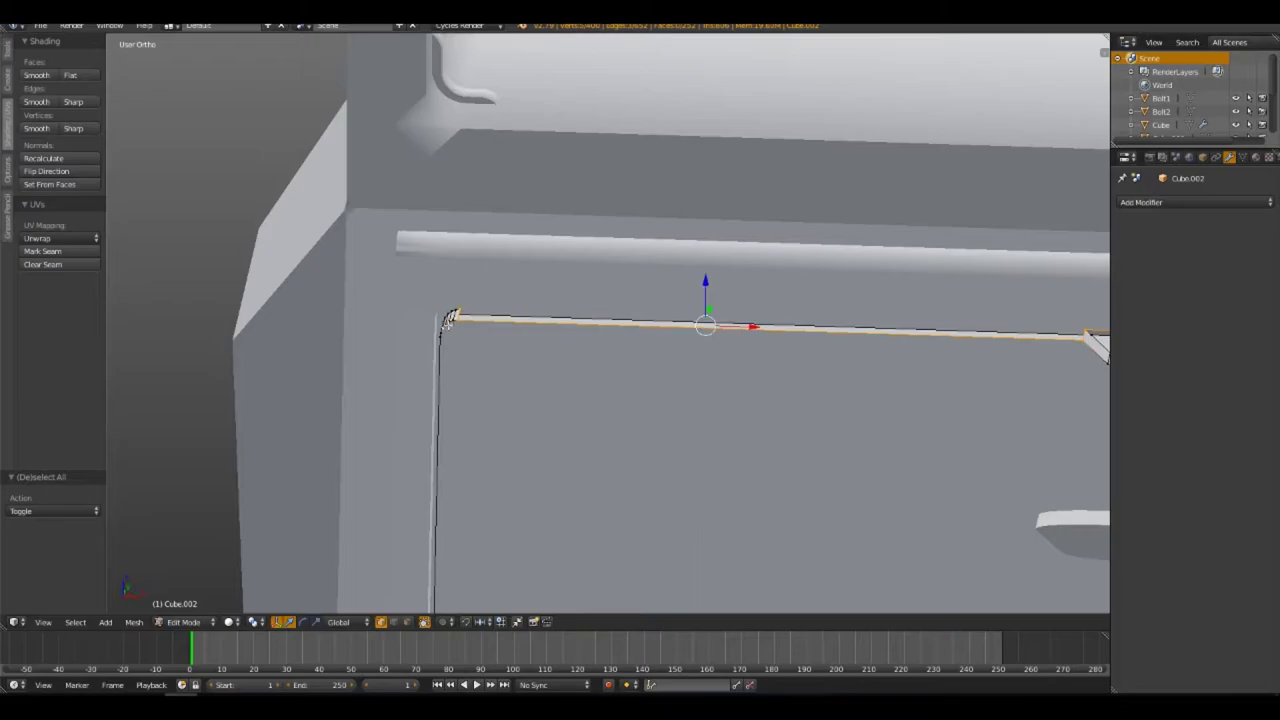
{"action": "middle_click_drag", "start_coordinate": [459, 342], "coordinate": [543, 349]}
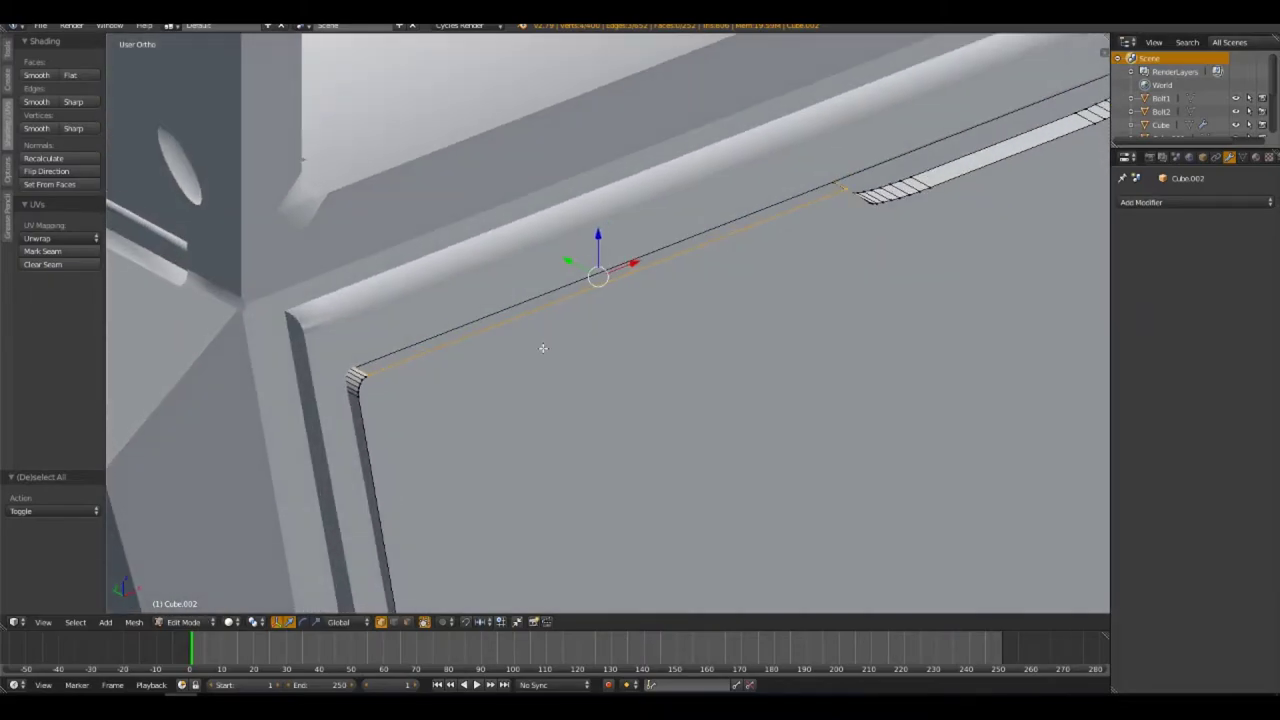
{"action": "key", "text": "ctrl+KP_Add"}
{"action": "key", "text": "a"}
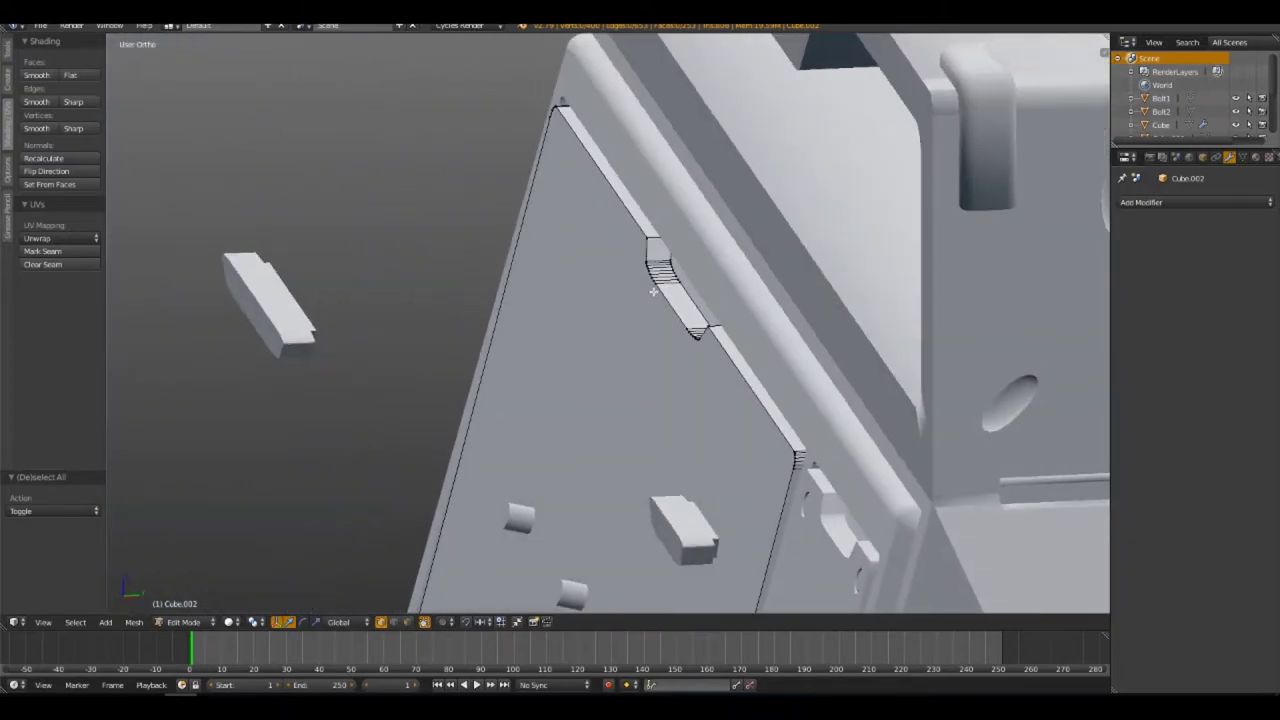
{"action": "scroll", "coordinate": [572, 287], "scroll_direction": "down", "scroll_amount": 10}
Back in Object Mode, delete the small slot part and the small bolt
{"action": "key", "text": "Tab"}
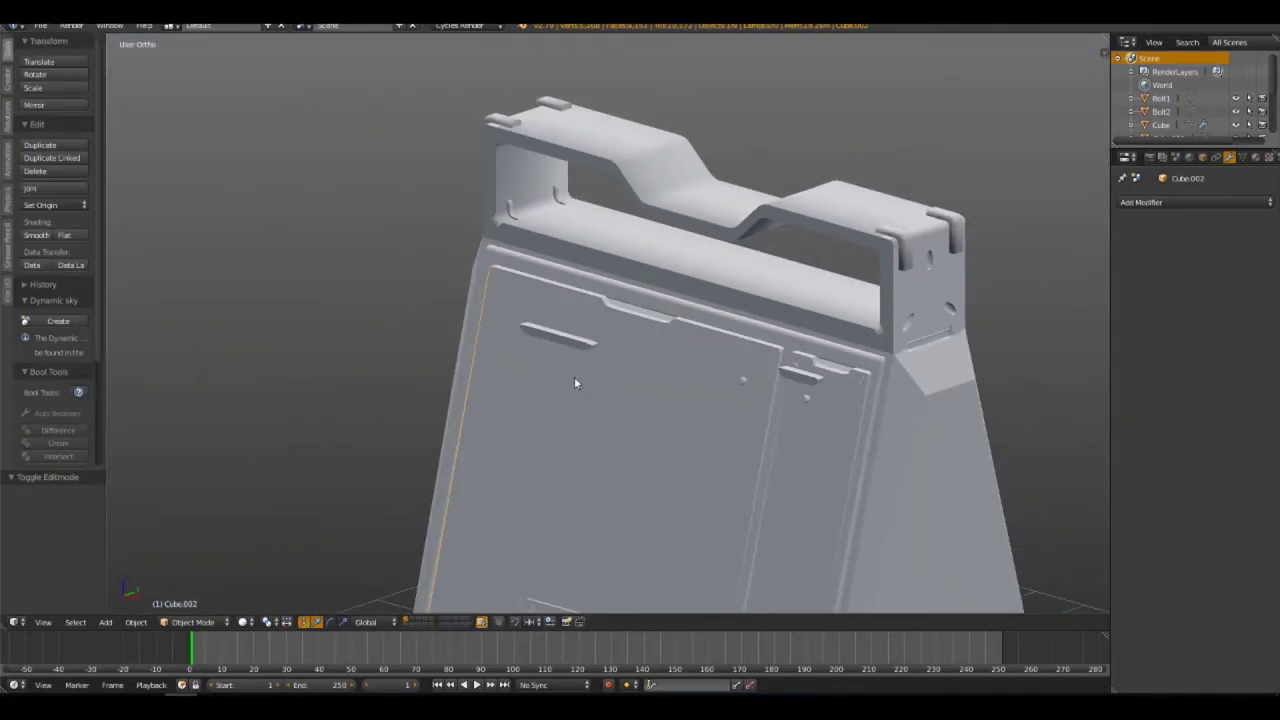
{"action": "key", "text": "Delete"}
{"action": "right_click", "coordinate": [805, 380]}
{"action": "key", "text": "x"}
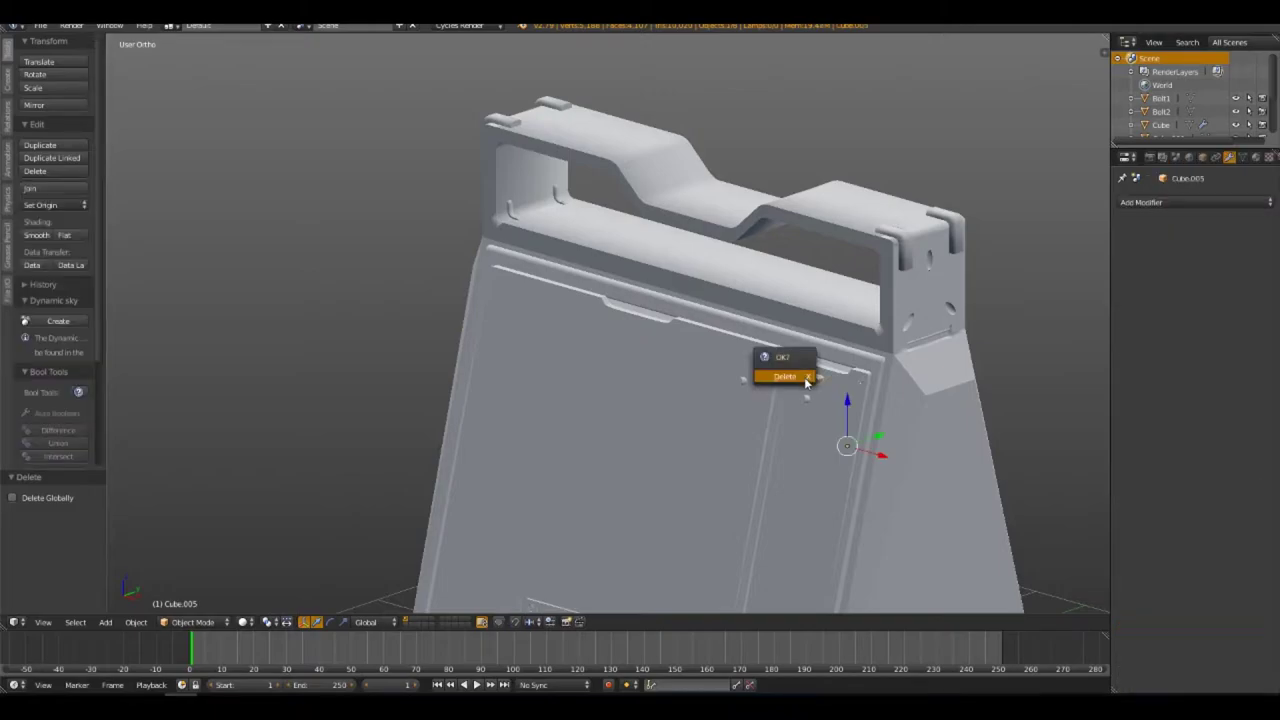
{"action": "left_click", "coordinate": [795, 374]}
{"action": "right_click", "coordinate": [805, 400]}
{"action": "key", "text": "Delete"}
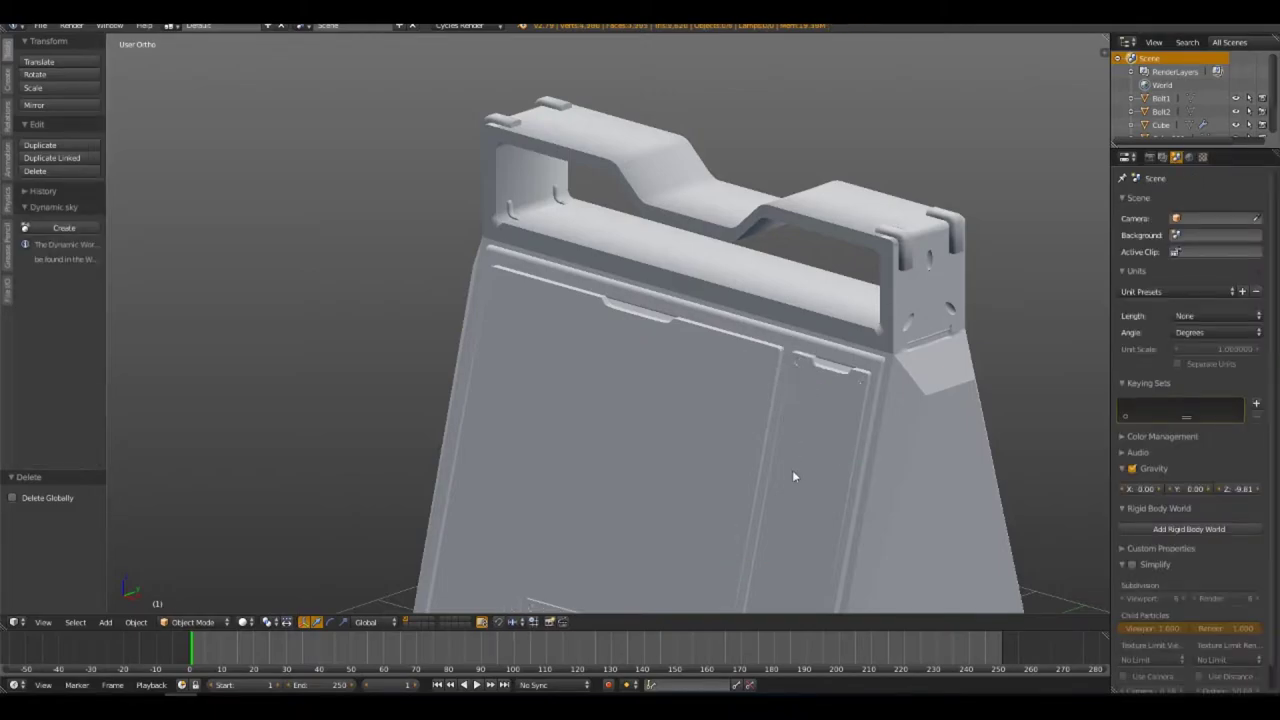
Add a new cube mesh and shift it along the X axis
{"action": "mouse_move", "coordinate": [792, 470]}
{"action": "middle_mouse_down"}
{"action": "mouse_move", "coordinate": [695, 214]}
{"action": "mouse_move", "coordinate": [570, 364]}
{"action": "middle_mouse_up"}
{"action": "key", "text": "shift+a"}
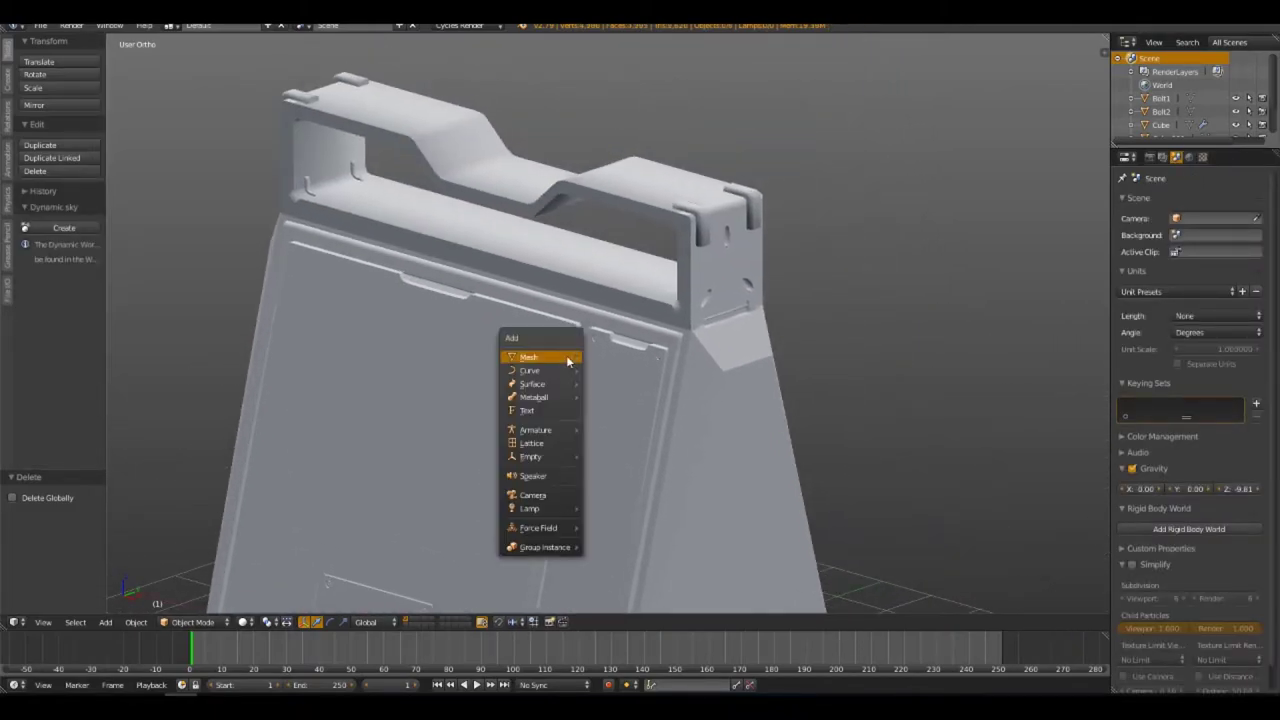
{"action": "left_click", "coordinate": [633, 372]}
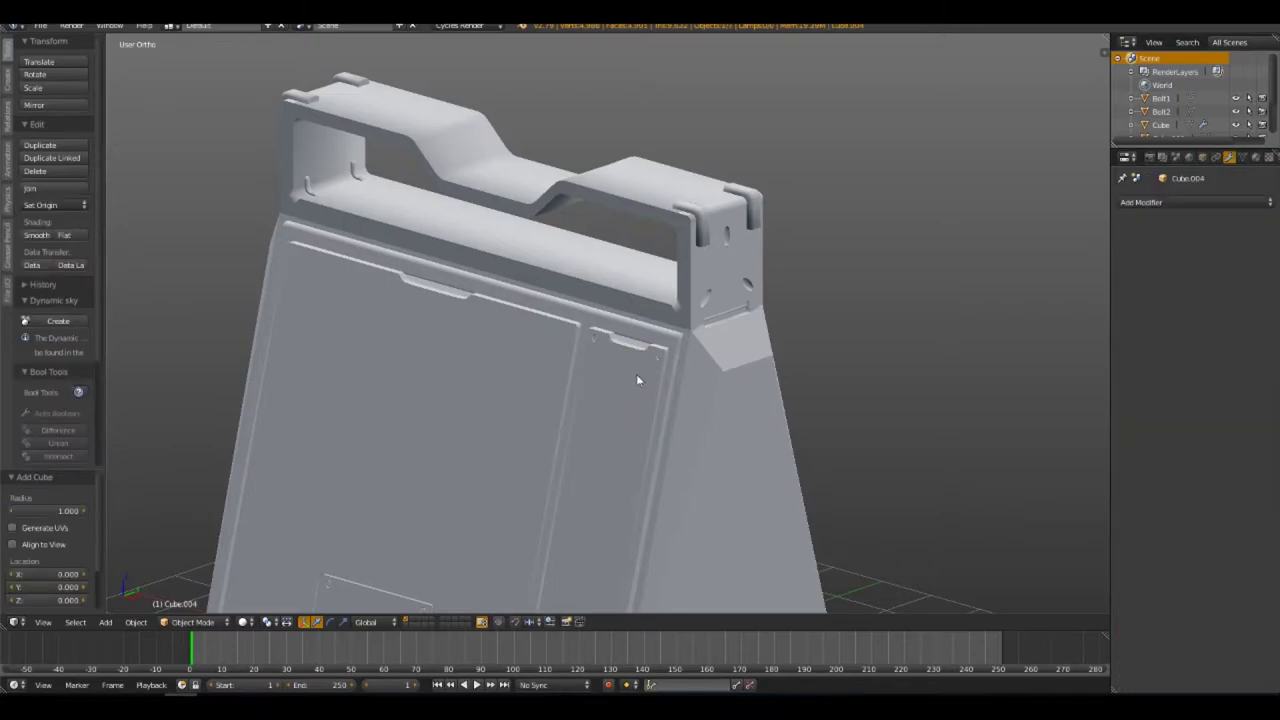
{"action": "mouse_move", "coordinate": [636, 374]}
{"action": "middle_mouse_down"}
{"action": "mouse_move", "coordinate": [561, 395]}
{"action": "mouse_move", "coordinate": [627, 412]}
{"action": "middle_mouse_up"}
{"action": "key", "text": "g"}
{"action": "key", "text": "x"}
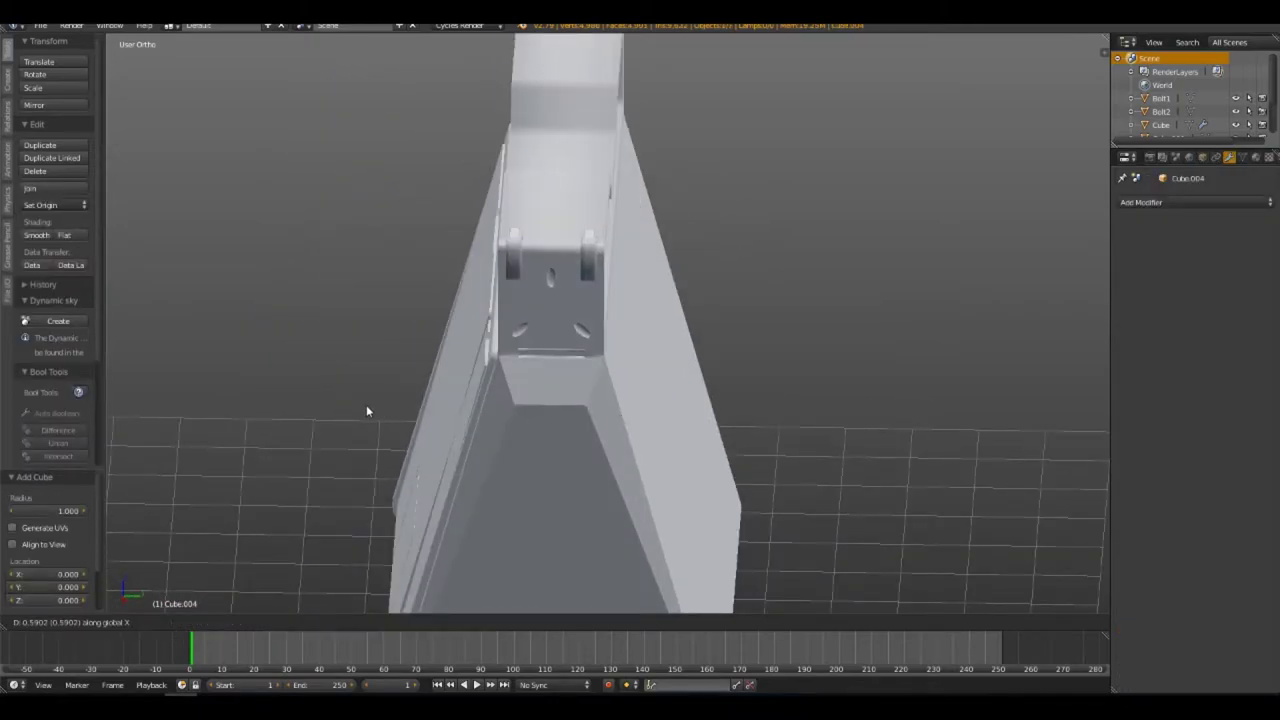
{"action": "left_click", "coordinate": [366, 405]}
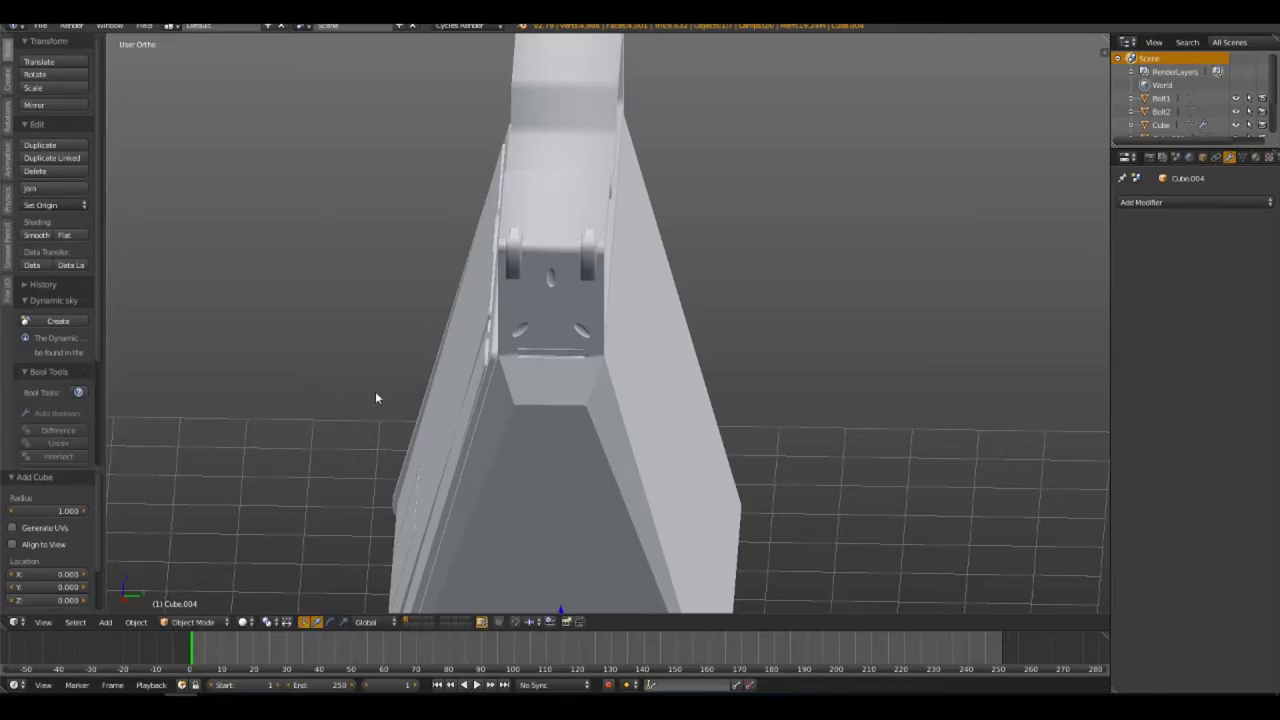
Raise the new cube along Z above the model
{"action": "scroll", "coordinate": [546, 417], "scroll_direction": "down", "scroll_amount": 5}
{"action": "middle_click_drag", "start_coordinate": [593, 506], "coordinate": [678, 426]}
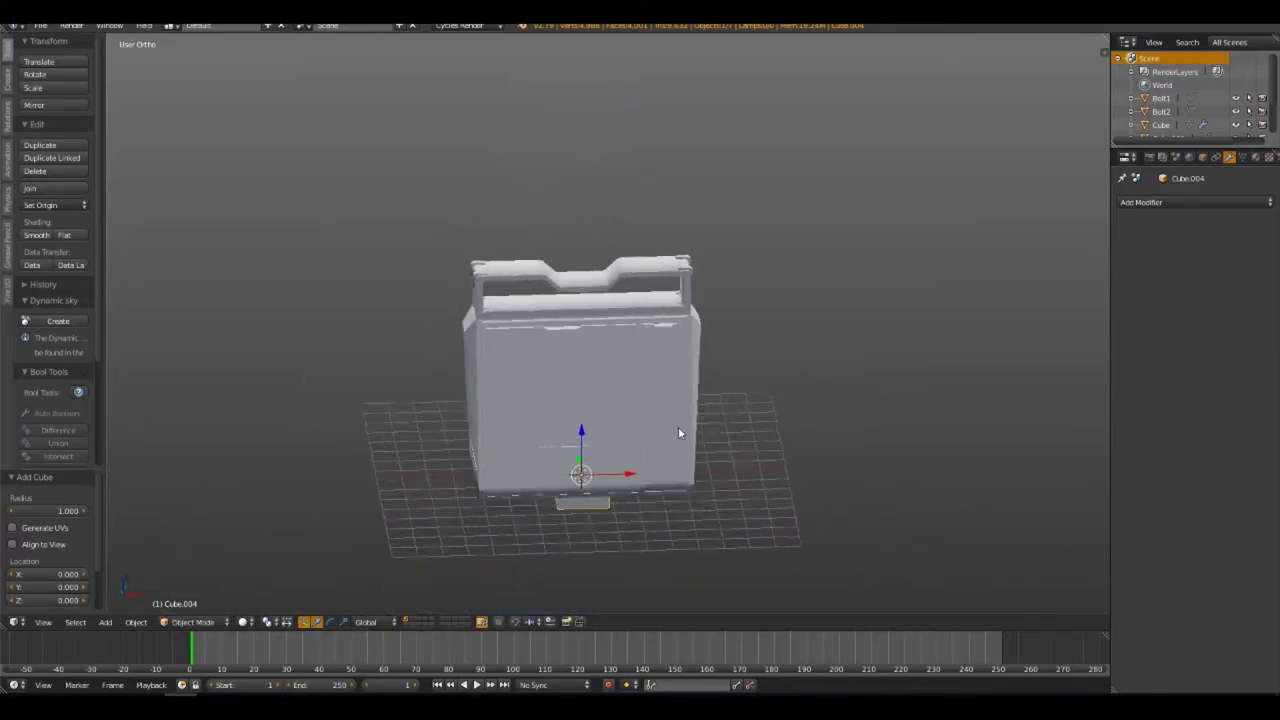
{"action": "key", "text": "g"}
{"action": "key", "text": "z"}
{"action": "key", "text": "Escape"}
{"action": "key", "text": "g"}
{"action": "key", "text": "z"}
{"action": "left_click", "coordinate": [621, 262]}
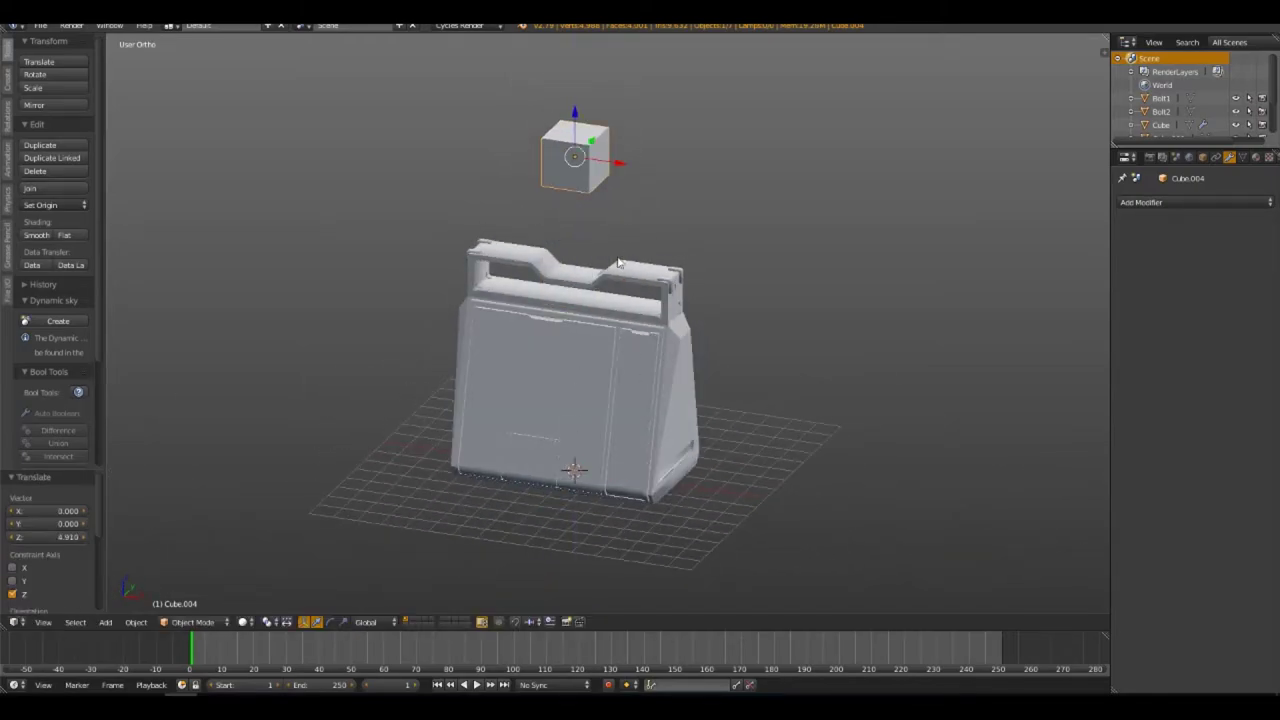
{"action": "scroll", "coordinate": [588, 228], "scroll_direction": "up", "scroll_amount": 3}
{"action": "middle_click_drag", "start_coordinate": [588, 228], "coordinate": [612, 512], "text": "shift"}
Undo and reset the cube's height to 3.605 on Z, just above the handle
{"action": "key", "text": "ctrl+z"}
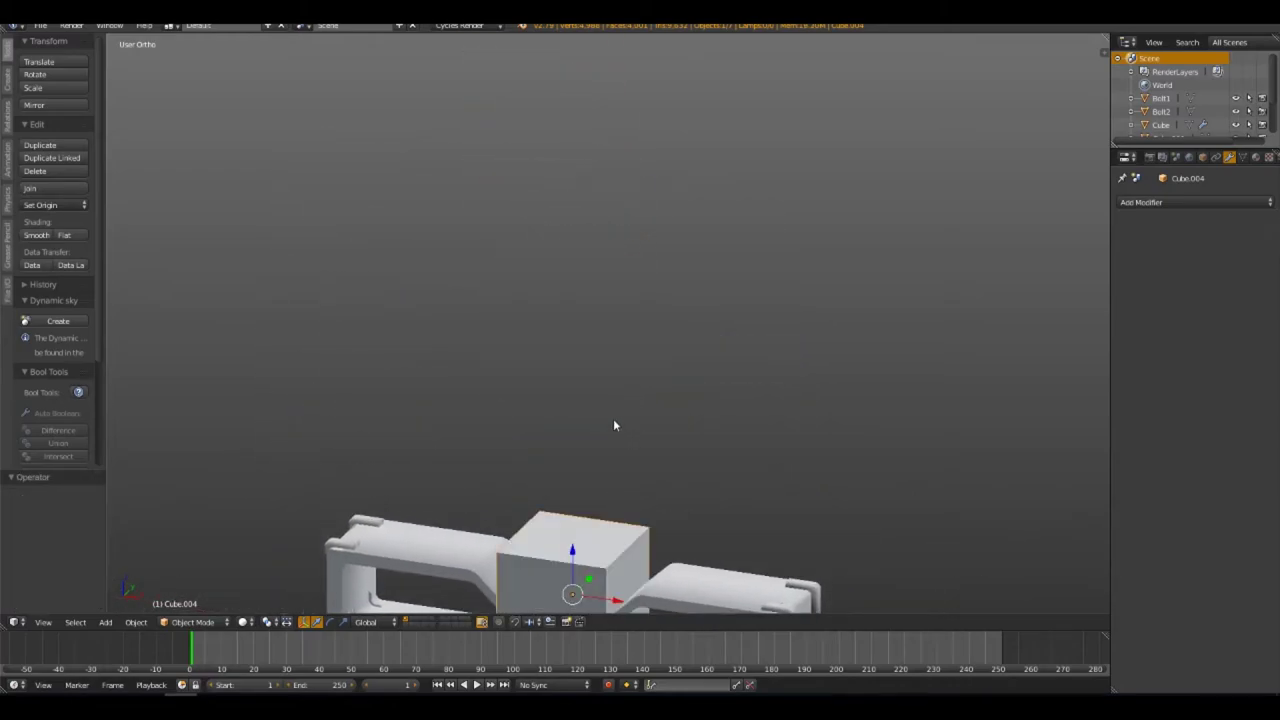
{"action": "key", "text": "g"}
{"action": "key", "text": "z"}
{"action": "left_click", "coordinate": [621, 226]}
{"action": "scroll", "coordinate": [700, 281], "scroll_direction": "up", "scroll_amount": 1}
{"action": "scroll", "coordinate": [700, 281], "scroll_direction": "up", "scroll_amount": 1}
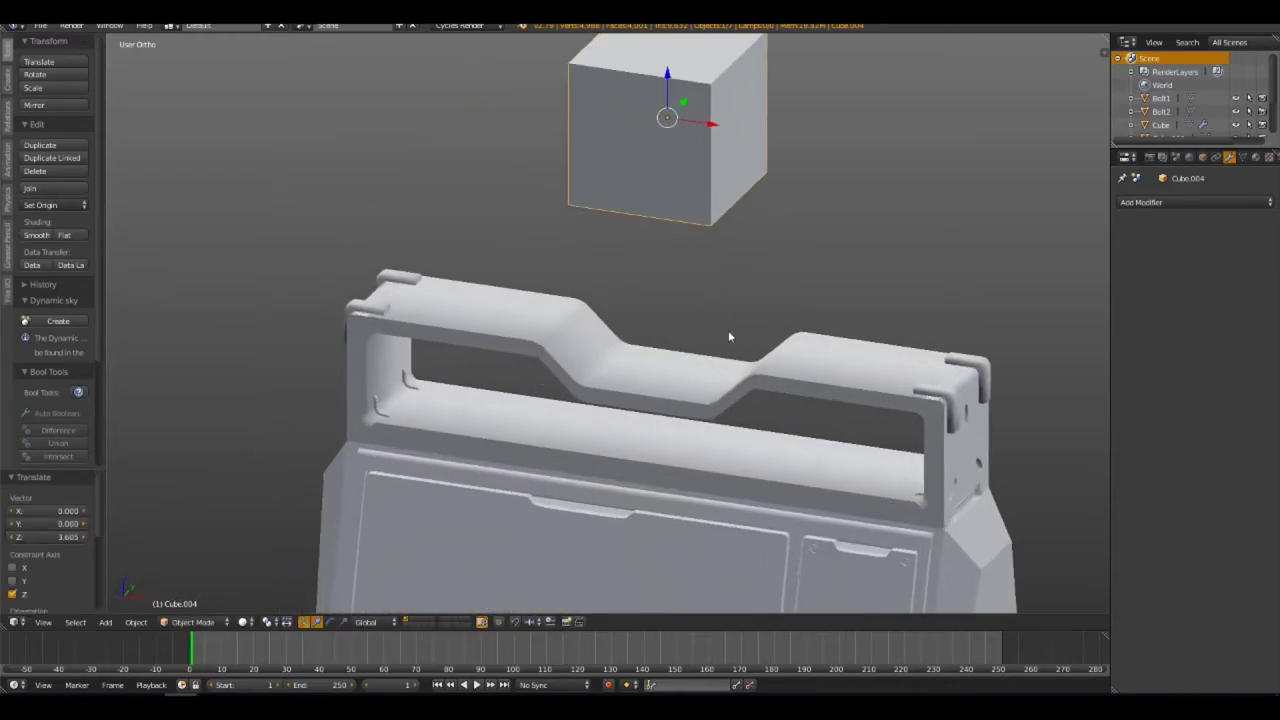
{"action": "scroll", "coordinate": [728, 330], "scroll_direction": "up", "scroll_amount": 1}
Stretch the cube 5.324 along X into a long bar
{"action": "key", "text": "s"}
{"action": "key", "text": "x"}
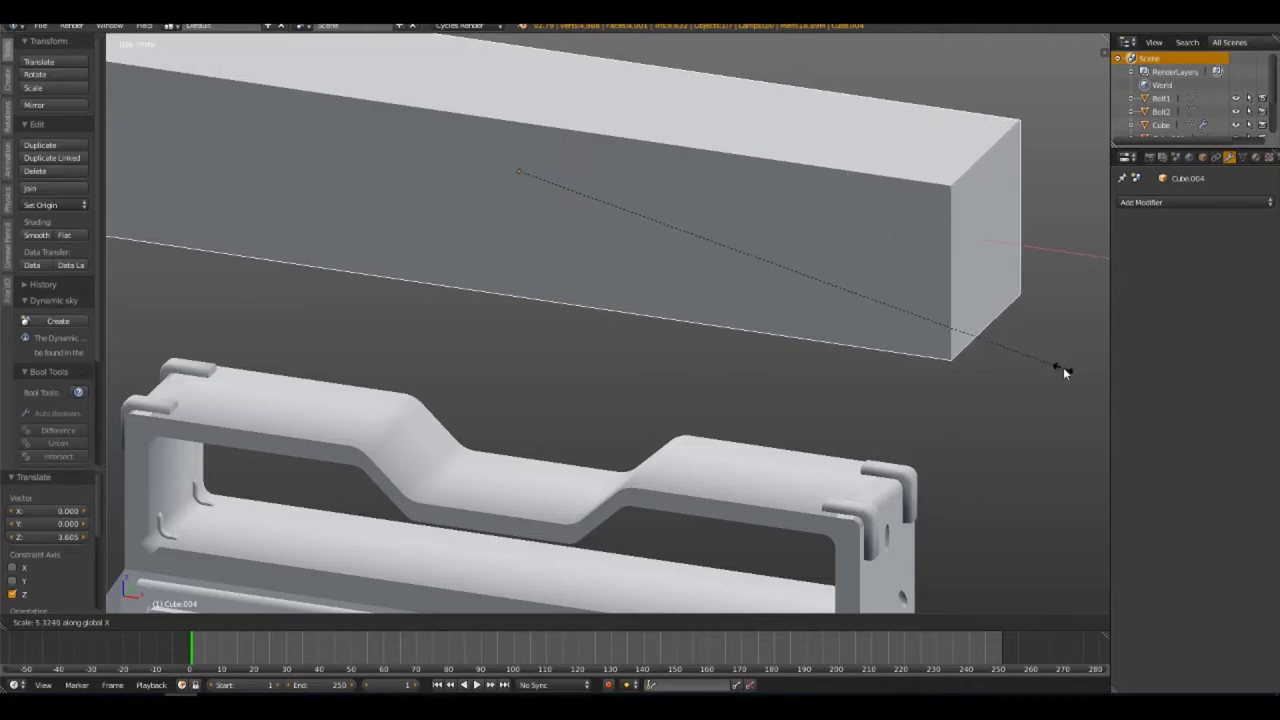
{"action": "left_click", "coordinate": [1063, 367]}
{"action": "mouse_move", "coordinate": [792, 382]}
{"action": "middle_mouse_down"}
{"action": "mouse_move", "coordinate": [830, 343]}
{"action": "mouse_move", "coordinate": [701, 398]}
{"action": "mouse_move", "coordinate": [602, 382]}
{"action": "middle_mouse_up"}
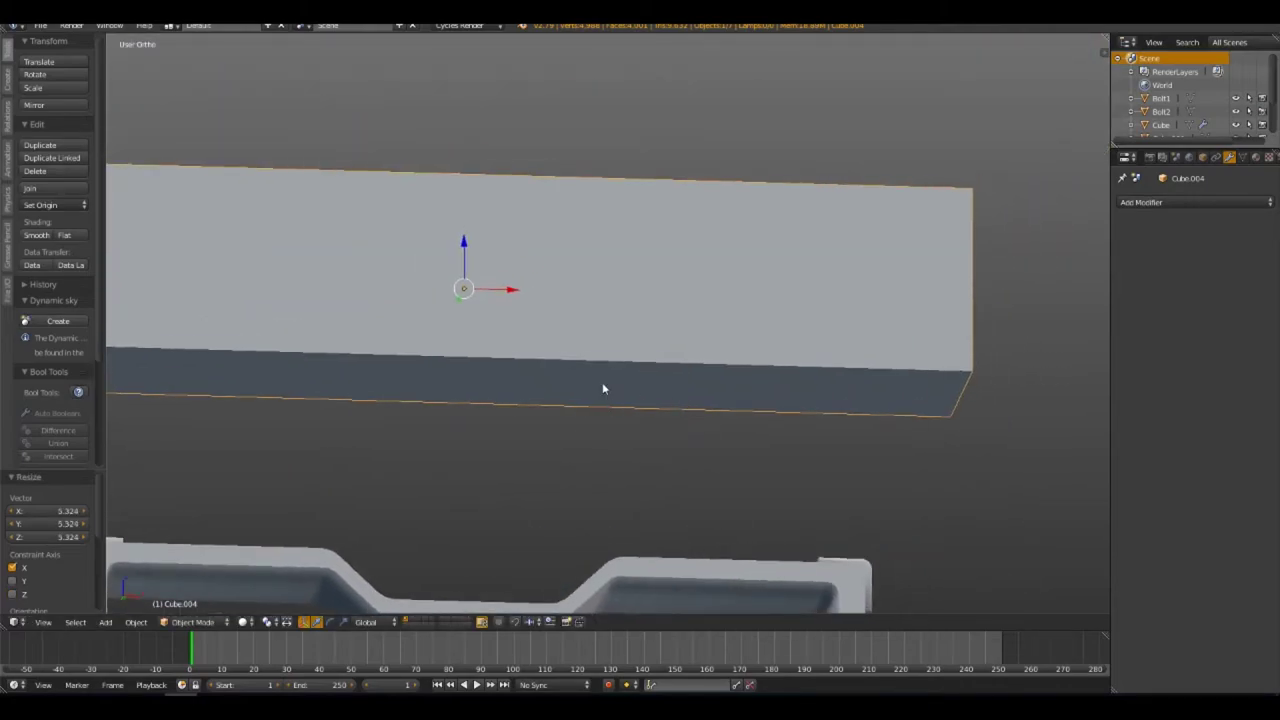
{"action": "scroll", "coordinate": [580, 400], "scroll_direction": "down", "scroll_amount": 2}
{"action": "mouse_move", "coordinate": [559, 423]}
{"action": "middle_mouse_down"}
{"action": "mouse_move", "coordinate": [512, 429]}
{"action": "mouse_move", "coordinate": [612, 384]}
{"action": "middle_mouse_up"}
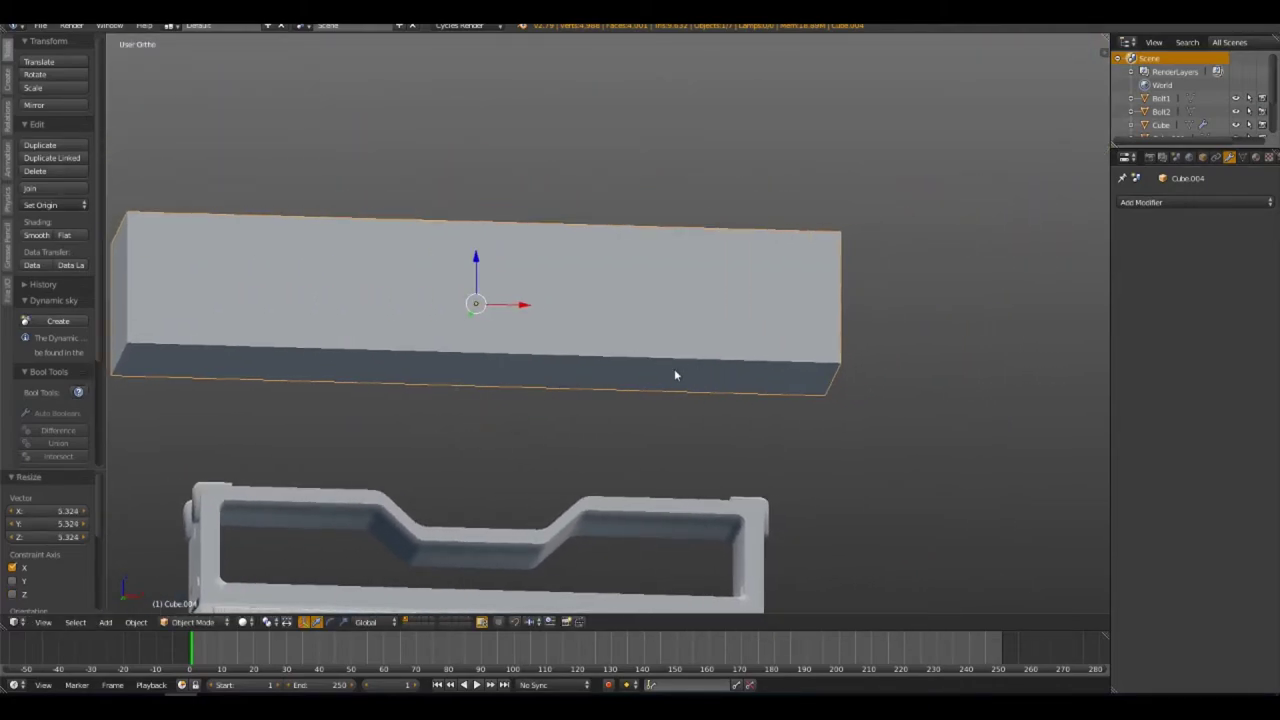
{"action": "key", "text": "Tab"}
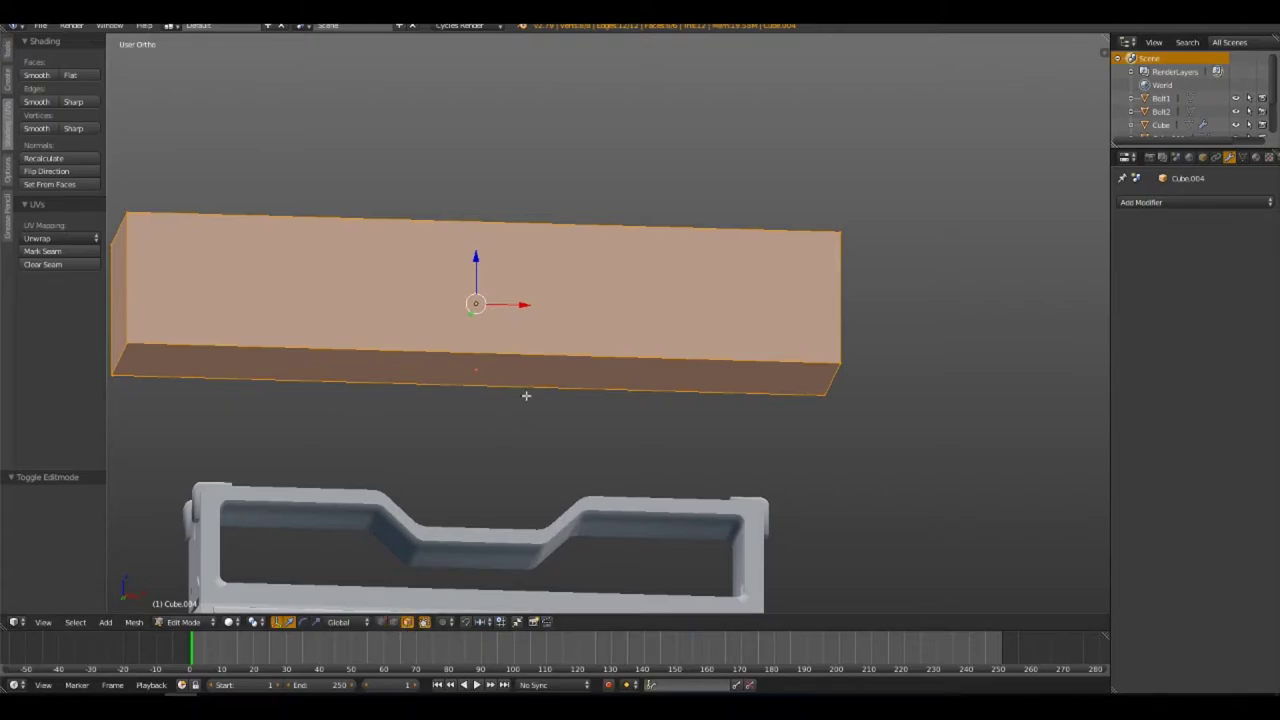
Narrow the bar's bottom face along the X axis
{"action": "right_click", "coordinate": [526, 395]}
{"action": "key", "text": "s"}
{"action": "key", "text": "x"}
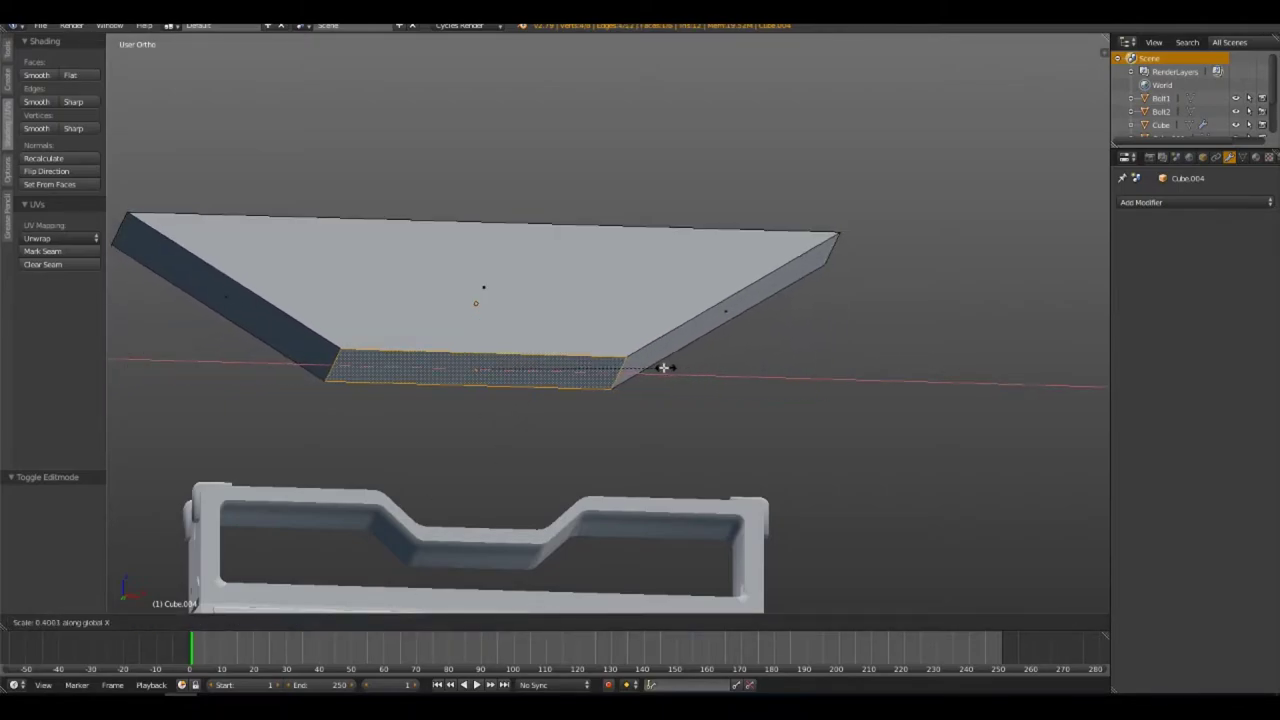
{"action": "left_click", "coordinate": [663, 368]}
{"action": "key", "text": "a"}
Bevel the bar's lower corner edges with 9 segments at 0.299
{"action": "left_click", "coordinate": [394, 622]}
{"action": "right_click", "coordinate": [336, 362]}
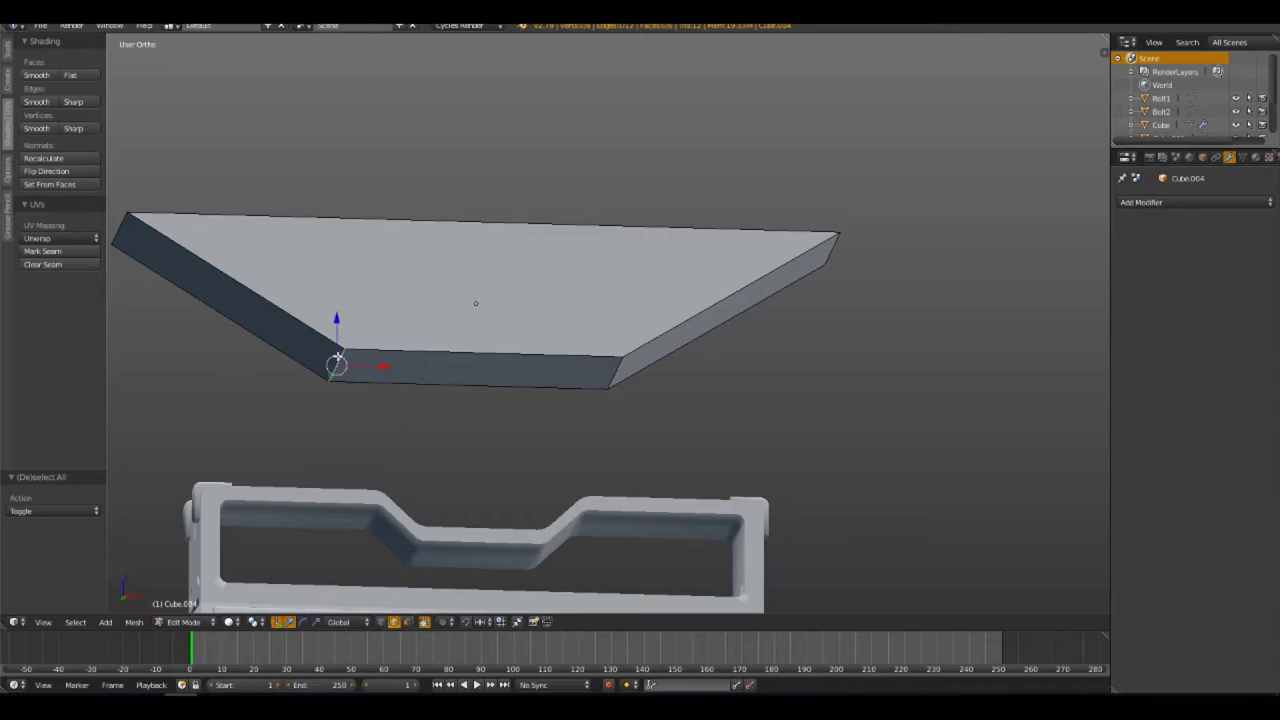
{"action": "key", "text": "ctrl+b"}
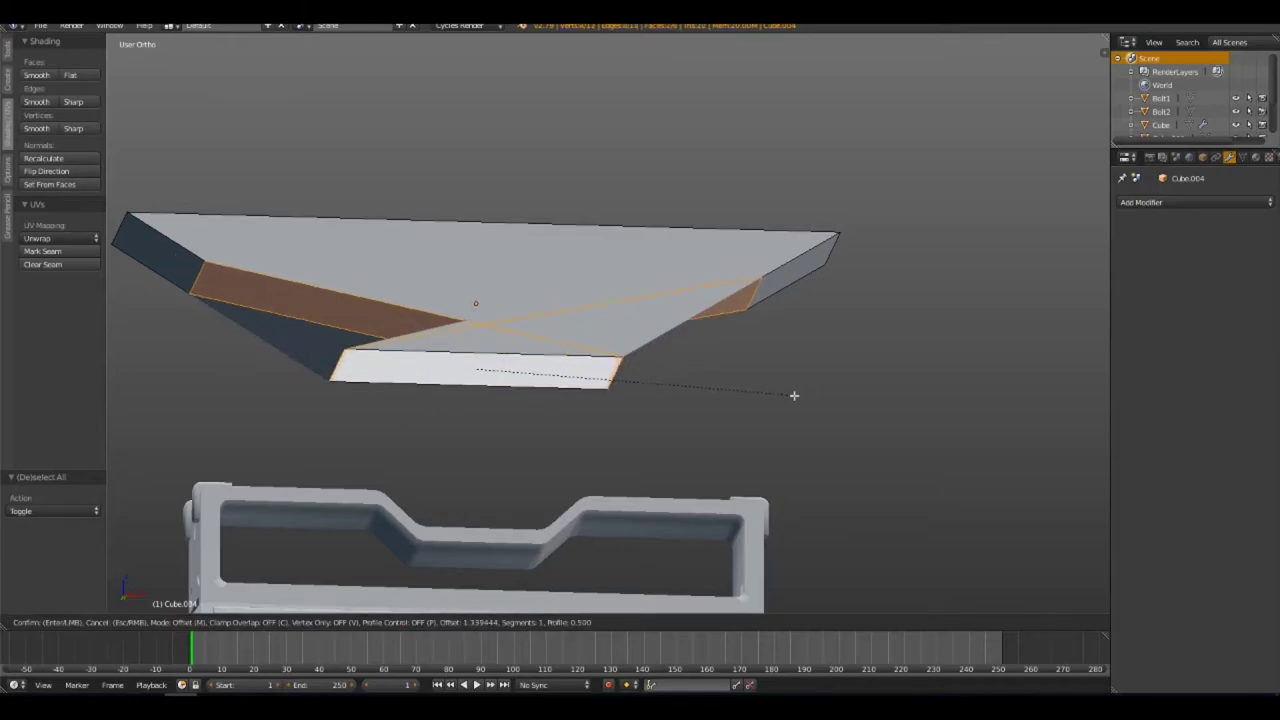
{"action": "scroll", "coordinate": [730, 396], "scroll_direction": "up", "scroll_amount": 2}
{"action": "scroll", "coordinate": [732, 395], "scroll_direction": "up", "scroll_amount": 6}
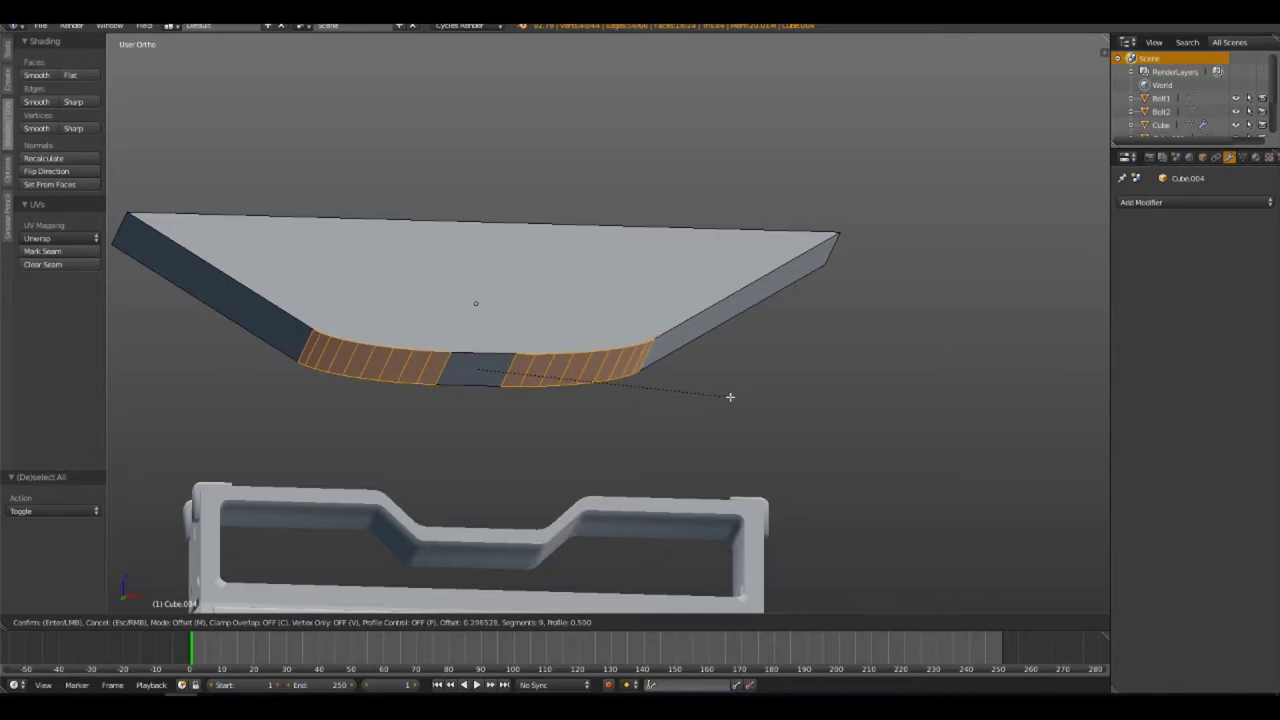
{"action": "left_click", "coordinate": [730, 397]}
Widen the bevelled faces 1.456 times along X and move them along Z
{"action": "key", "text": "s"}
{"action": "key", "text": "x"}
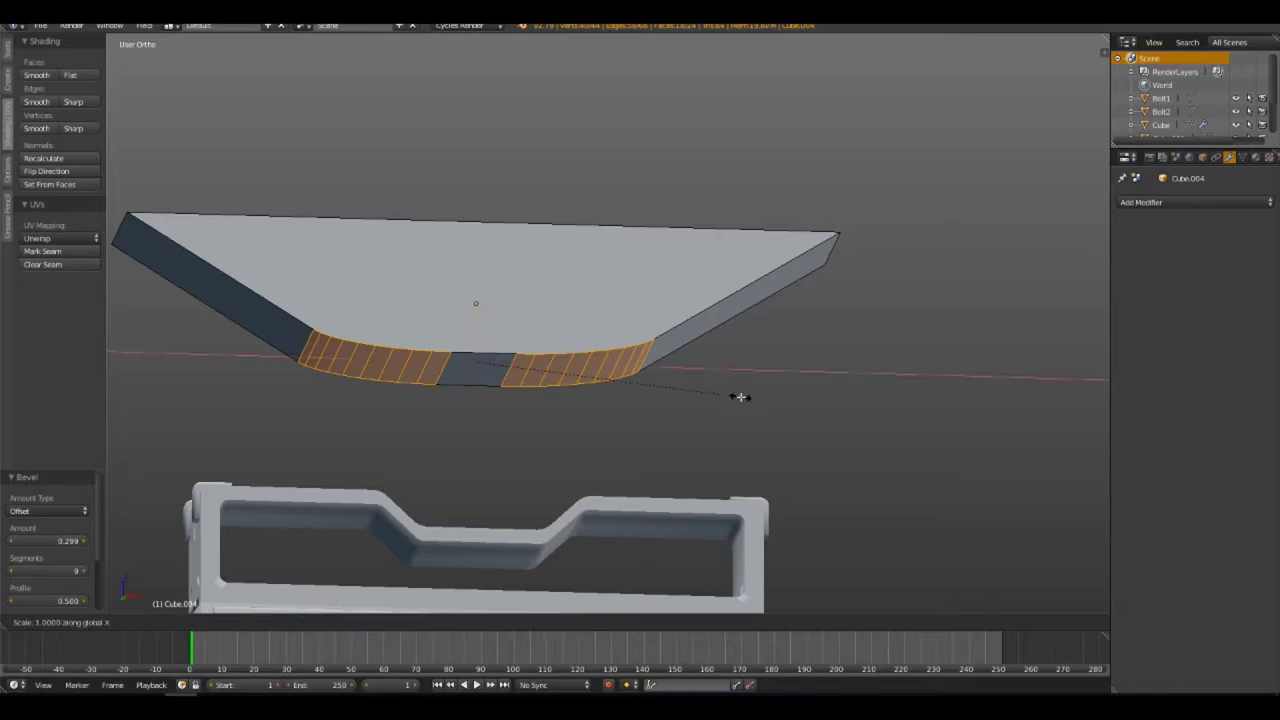
{"action": "left_click", "coordinate": [858, 400]}
{"action": "key", "text": "g"}
{"action": "key", "text": "z"}
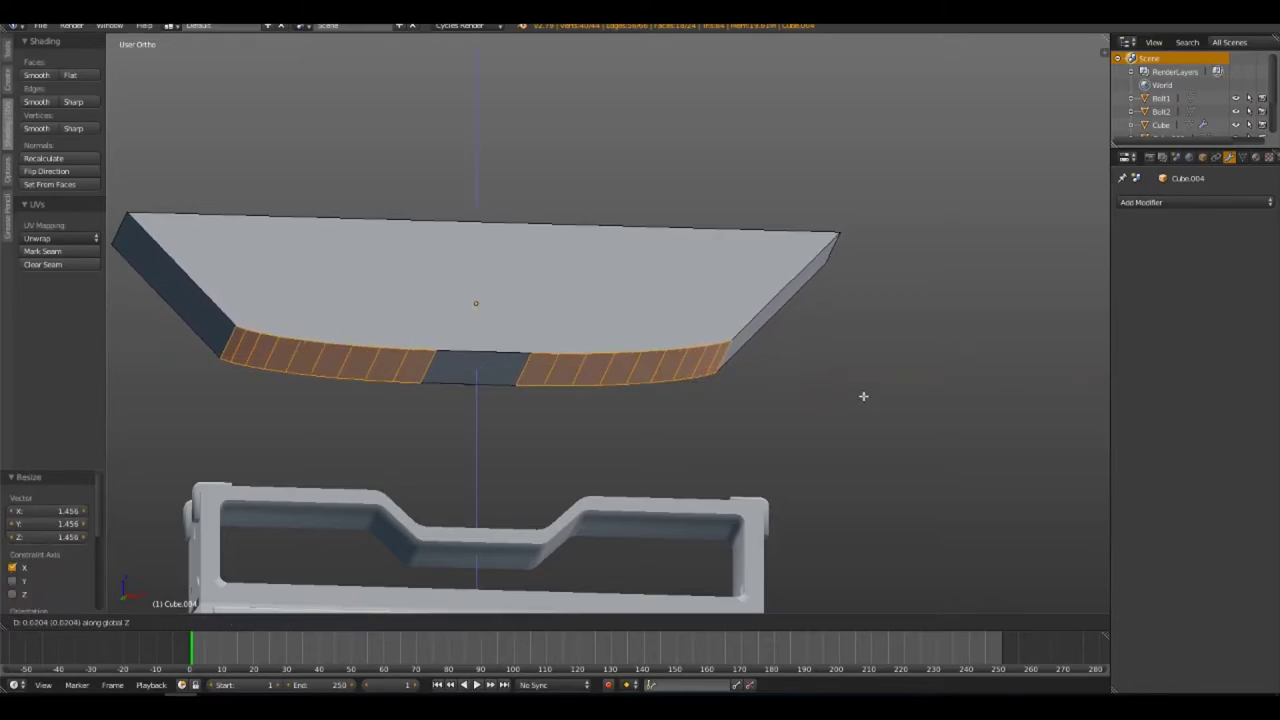
{"action": "left_click", "coordinate": [857, 346]}
{"action": "mouse_move", "coordinate": [857, 346]}
{"action": "middle_mouse_down"}
{"action": "mouse_move", "coordinate": [833, 390]}
{"action": "mouse_move", "coordinate": [846, 371]}
{"action": "mouse_move", "coordinate": [746, 394]}
{"action": "mouse_move", "coordinate": [689, 349]}
{"action": "middle_mouse_up"}
Thin the grip piece along Y, shrink it, and lower it 2.311 on Z
{"action": "key", "text": "a"}
{"action": "key", "text": "a"}
{"action": "key", "text": "s"}
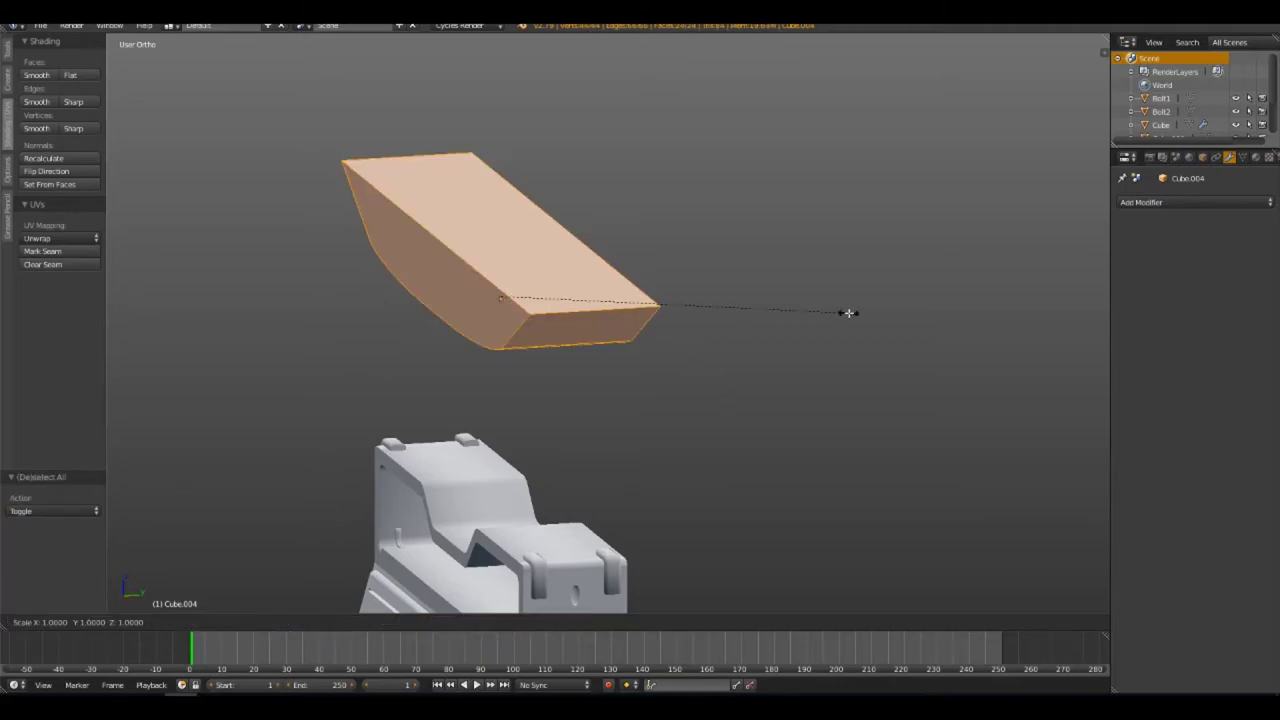
{"action": "key", "text": "y"}
{"action": "left_click", "coordinate": [603, 326]}
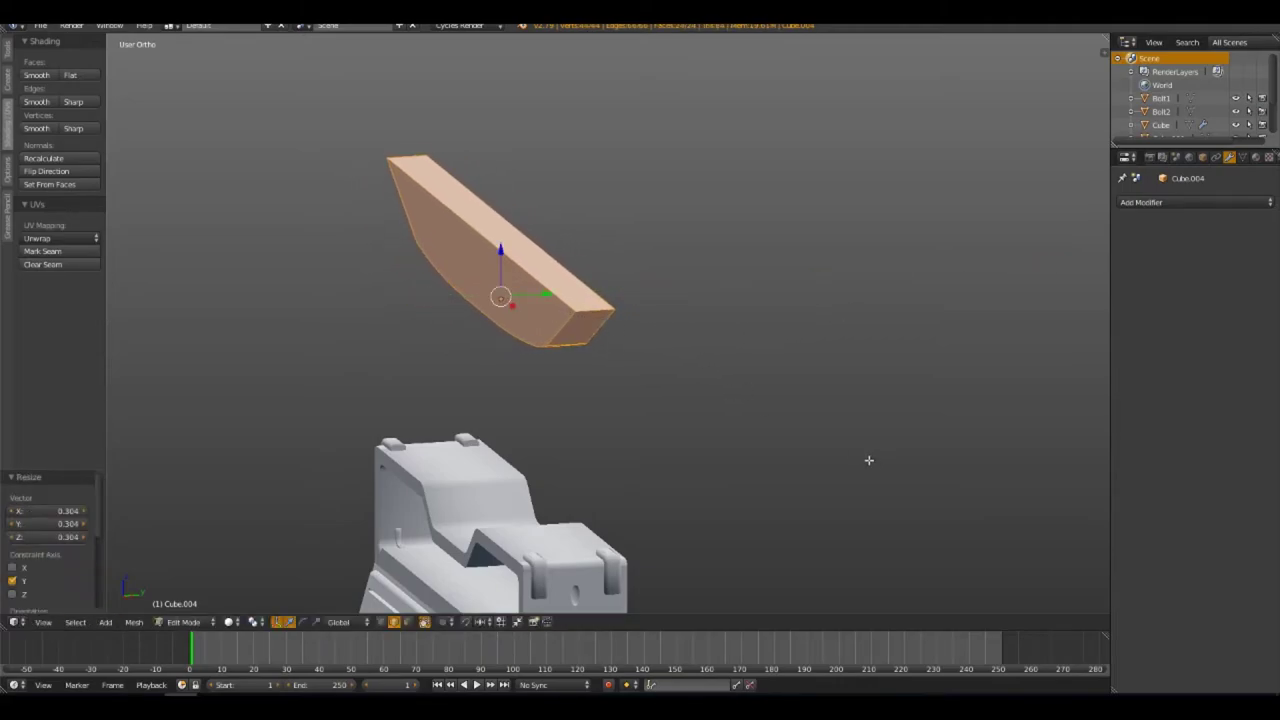
{"action": "key", "text": "s"}
{"action": "left_click", "coordinate": [548, 362]}
{"action": "key", "text": "g"}
{"action": "key", "text": "z"}
{"action": "left_click", "coordinate": [540, 528]}
{"action": "middle_click_drag", "start_coordinate": [540, 528], "coordinate": [751, 256], "text": "shift"}
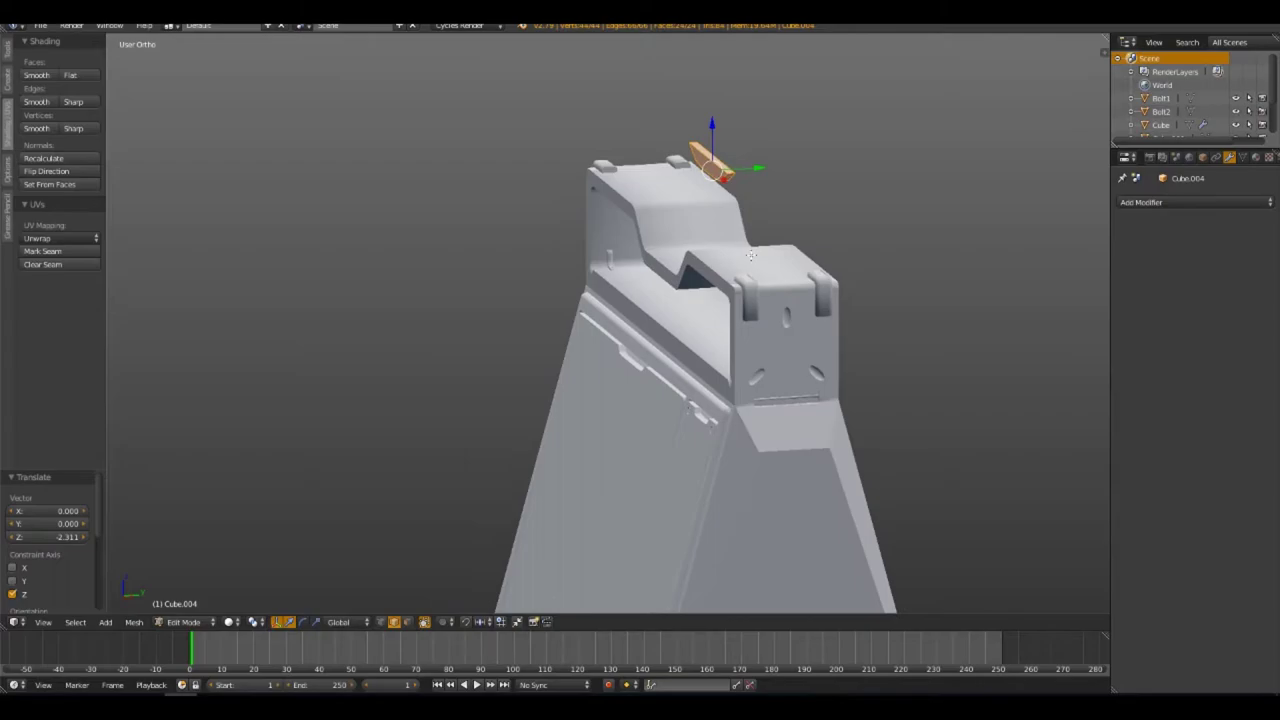
In Front view, scale the slot piece to 0.476 and place it under the panel's top rim
{"action": "key", "text": "KP_7"}
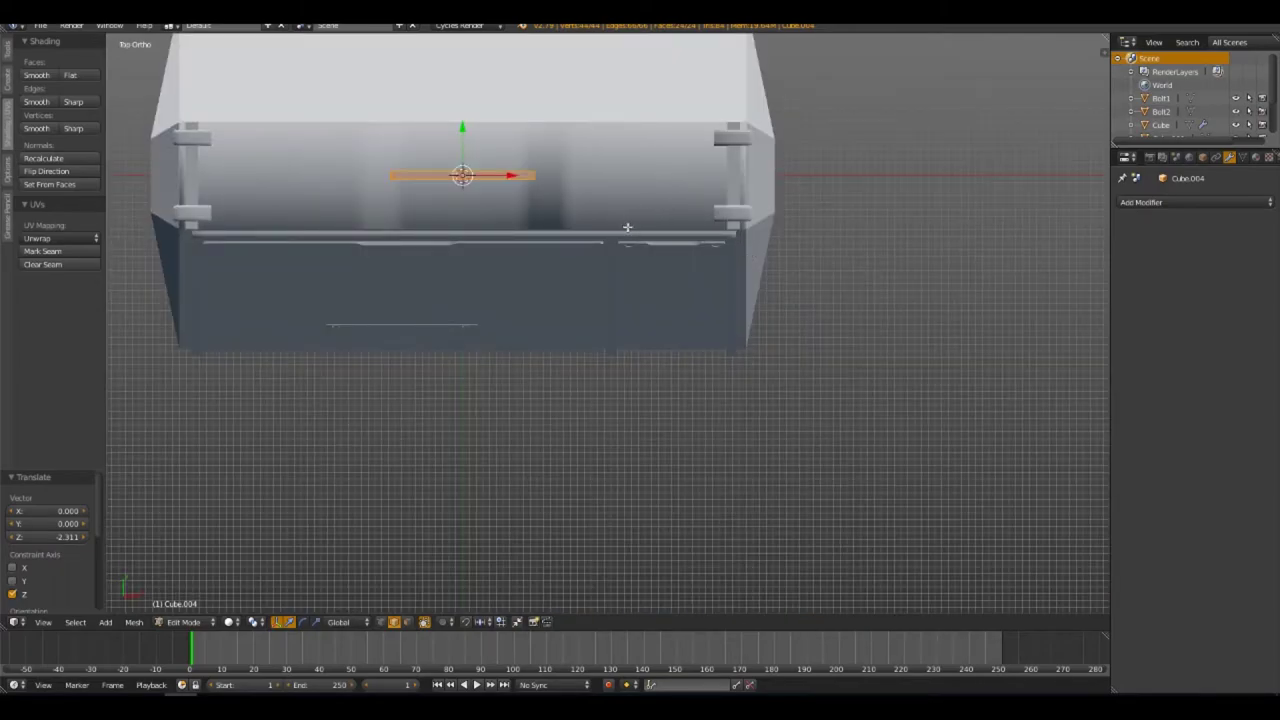
{"action": "key", "text": "KP_1"}
{"action": "key", "text": "g"}
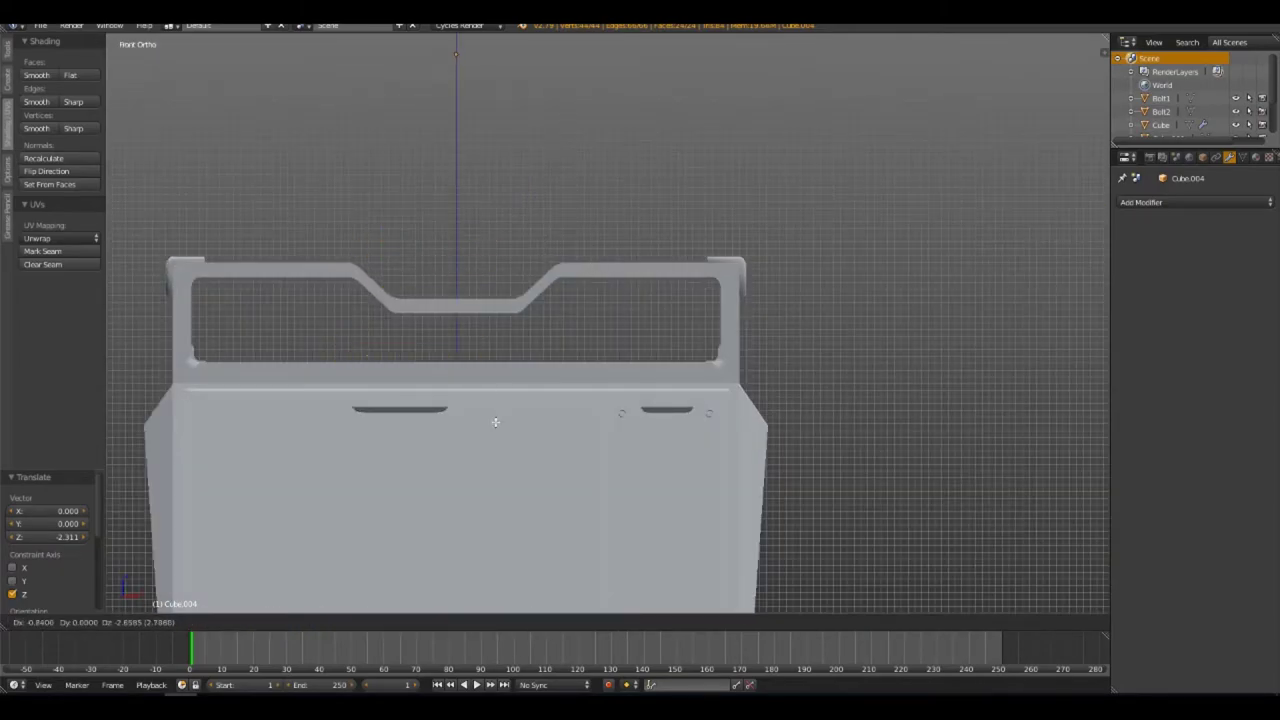
{"action": "left_click", "coordinate": [503, 446]}
{"action": "key", "text": "z"}
{"action": "key", "text": "s"}
{"action": "left_click", "coordinate": [531, 451]}
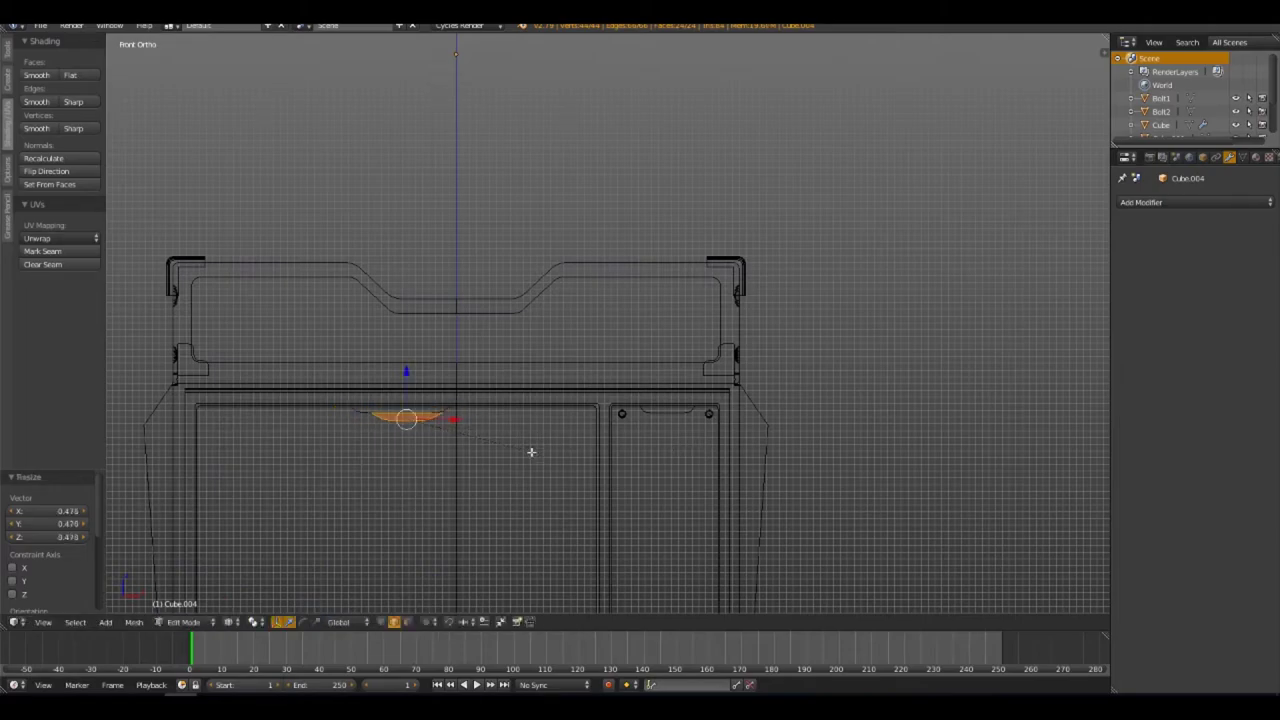
{"action": "key", "text": "g"}
{"action": "left_click", "coordinate": [517, 446]}
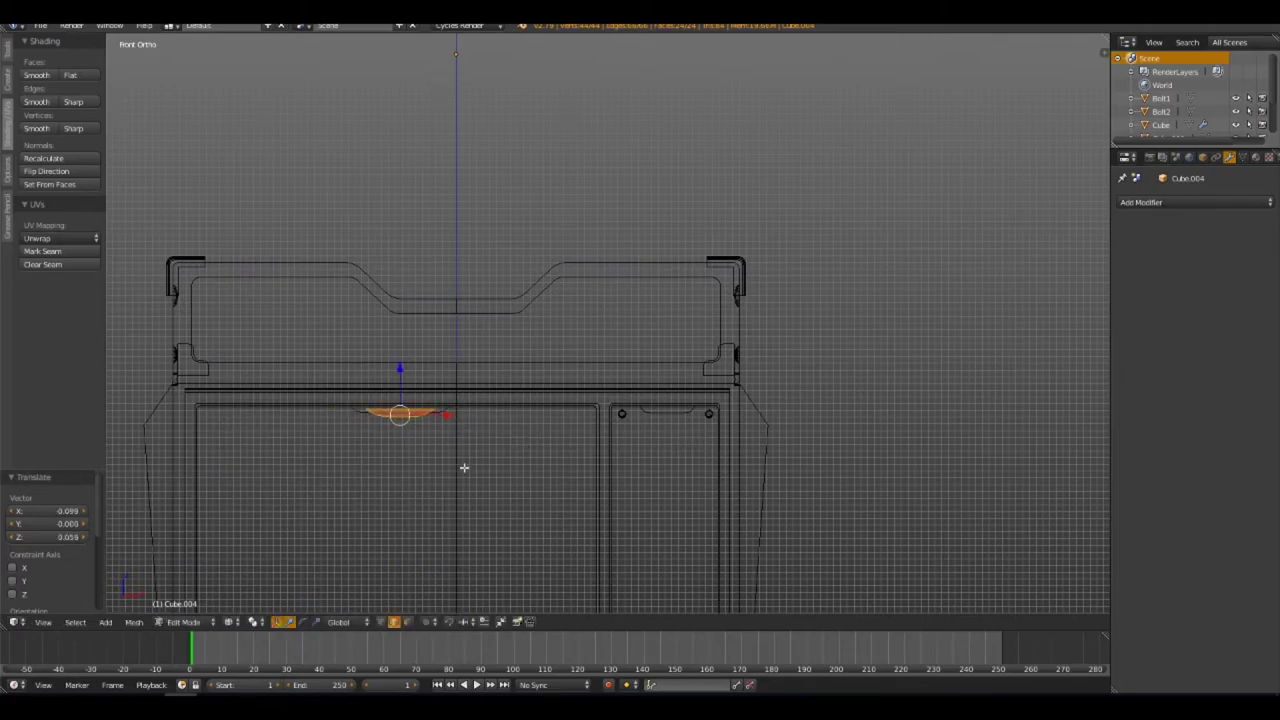
Frame the slot piece with the case outline, then return to Object Mode in Right view
{"action": "middle_click_drag", "start_coordinate": [463, 466], "coordinate": [586, 306], "text": "shift"}
{"action": "scroll", "coordinate": [586, 306], "scroll_direction": "up", "scroll_amount": 5}
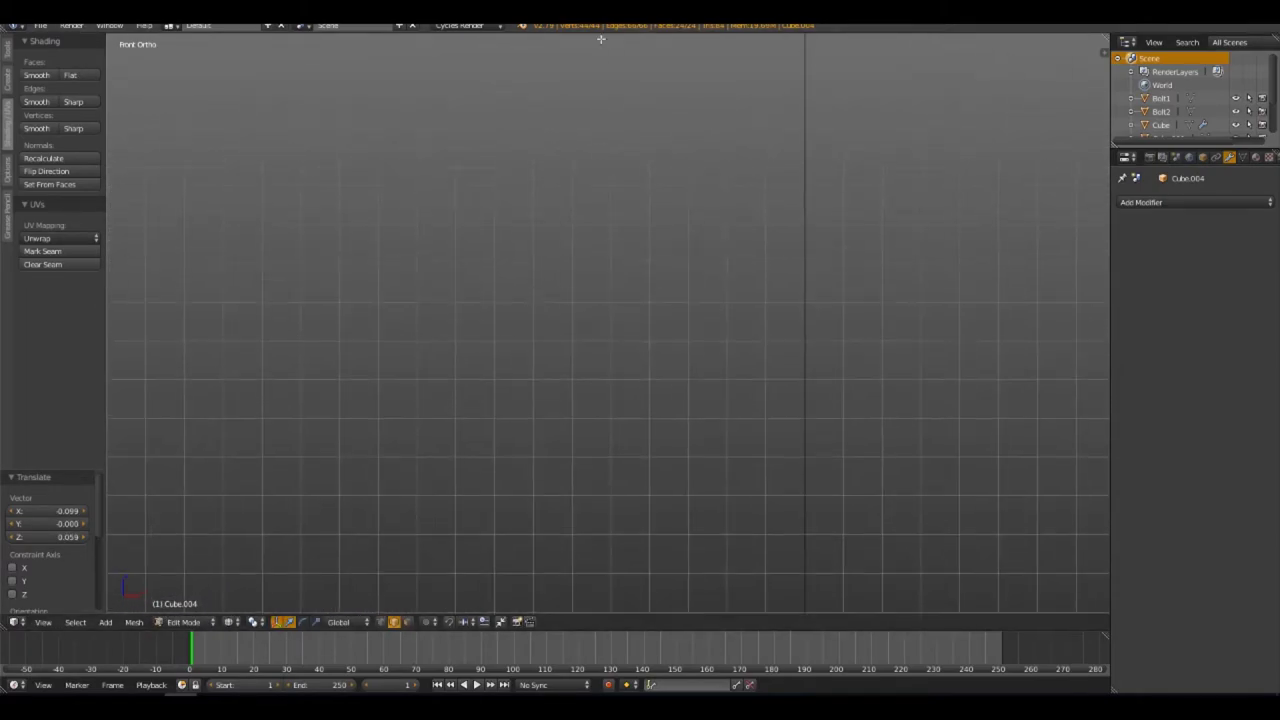
{"action": "middle_click_drag", "start_coordinate": [594, 106], "coordinate": [595, 349], "text": "shift"}
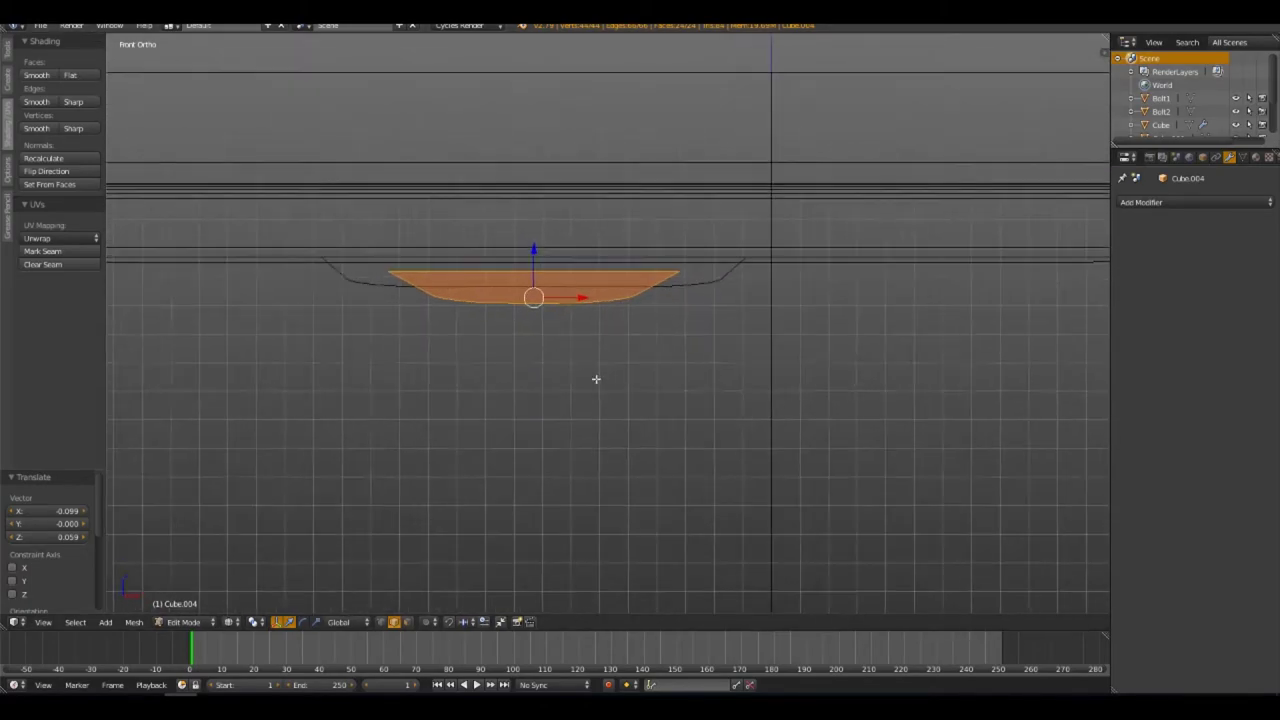
{"action": "scroll", "coordinate": [604, 310], "scroll_direction": "up", "scroll_amount": 3}
{"action": "middle_click_drag", "start_coordinate": [792, 311], "coordinate": [706, 320]}
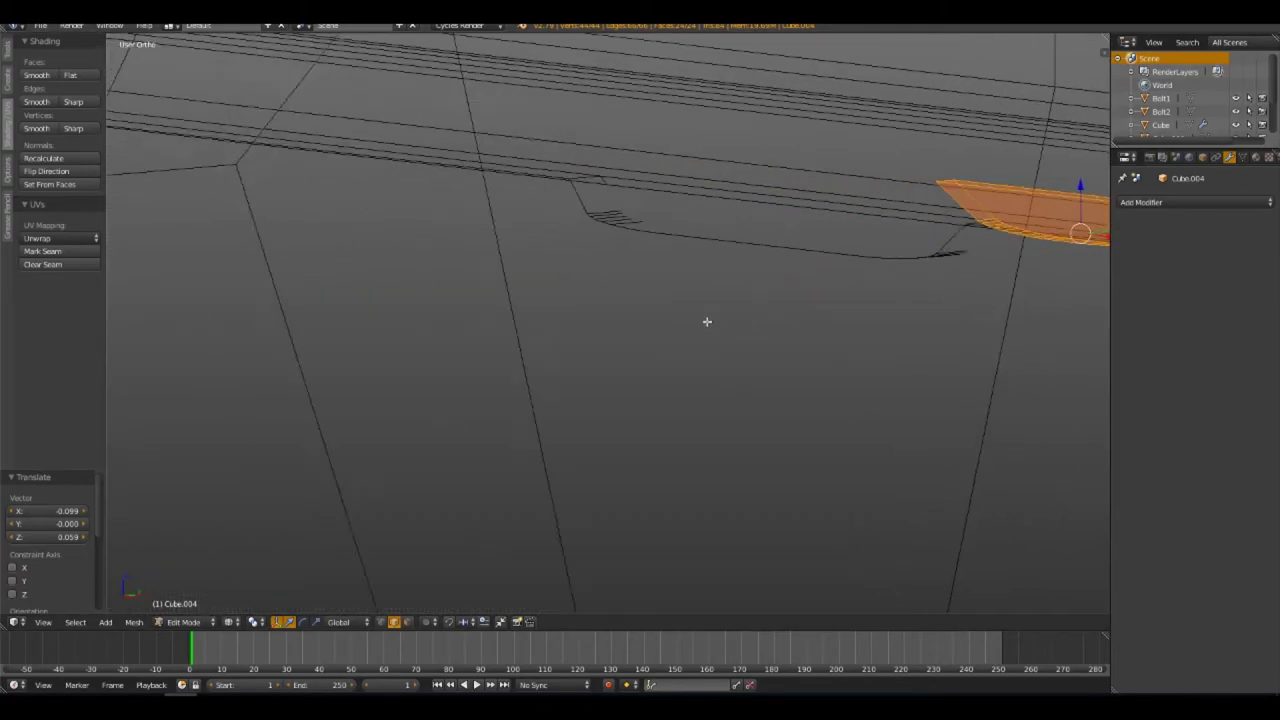
{"action": "key", "text": "Tab"}
{"action": "key", "text": "KP_3"}
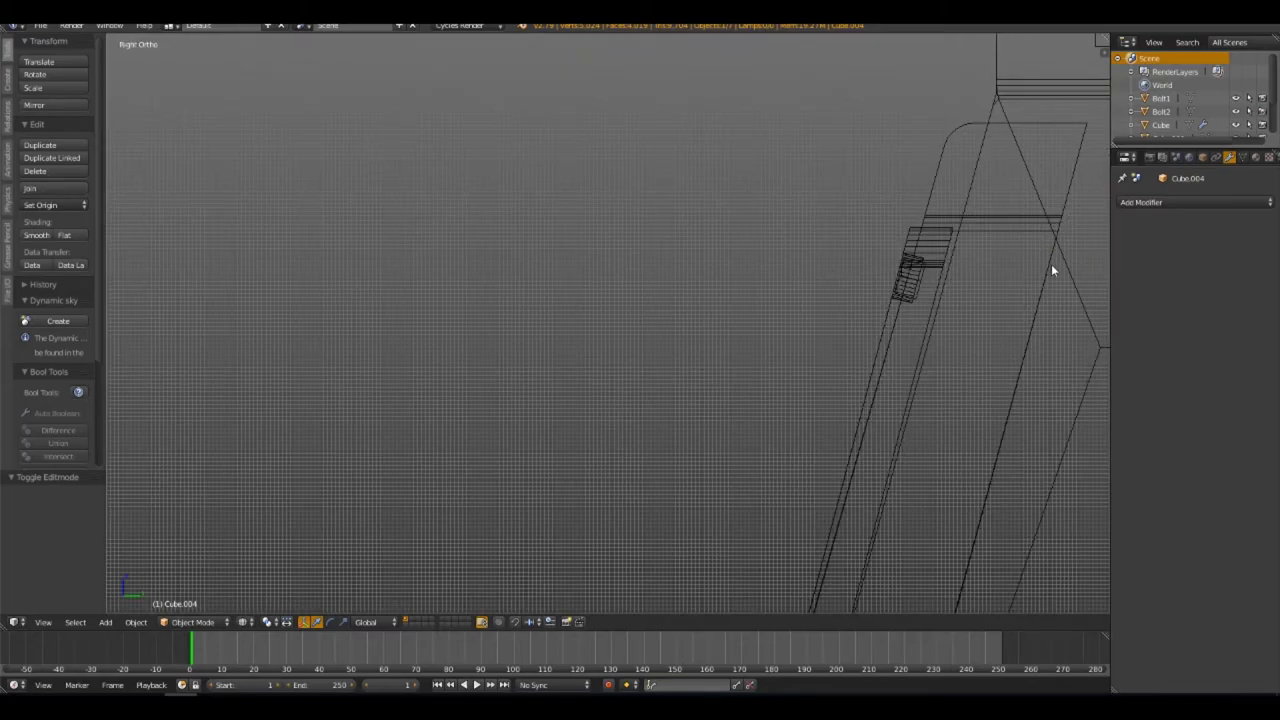
Slide the cutter along Y into the side of the case
{"action": "middle_click_drag", "start_coordinate": [1051, 264], "coordinate": [757, 263], "text": "shift"}
{"action": "key", "text": "g"}
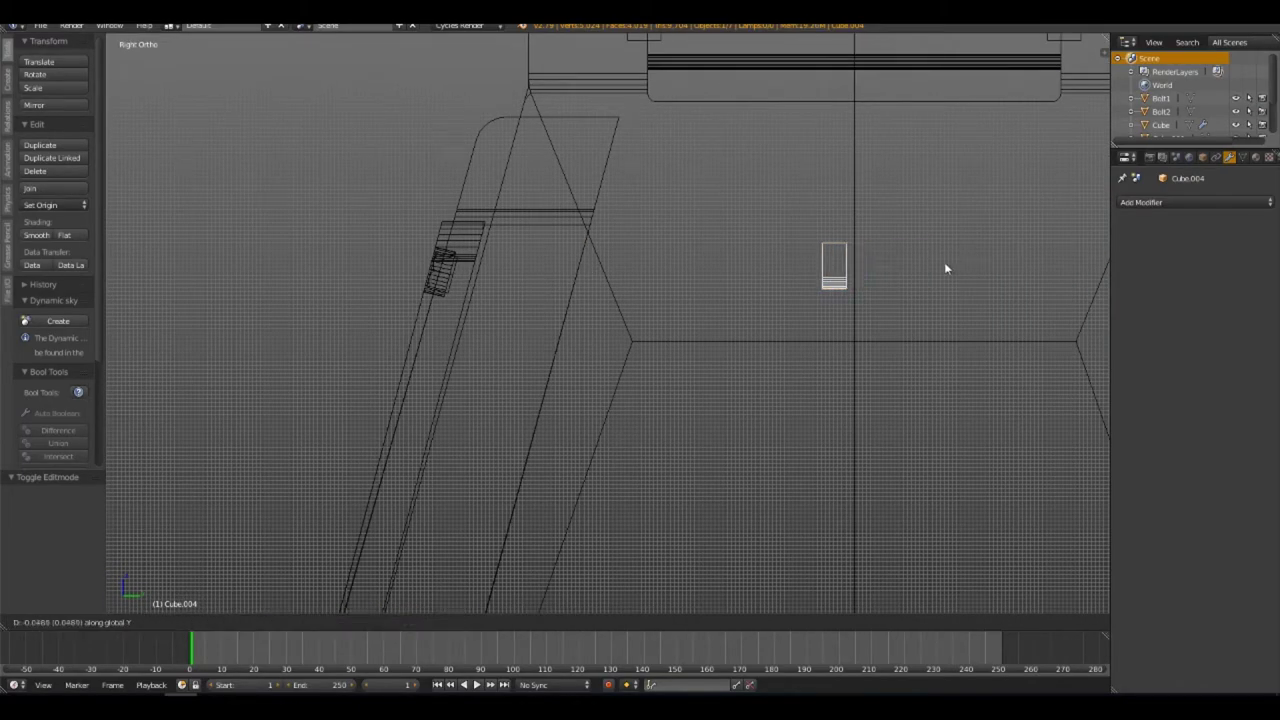
{"action": "key", "text": "Escape"}
{"action": "key", "text": "g"}
{"action": "key", "text": "y"}
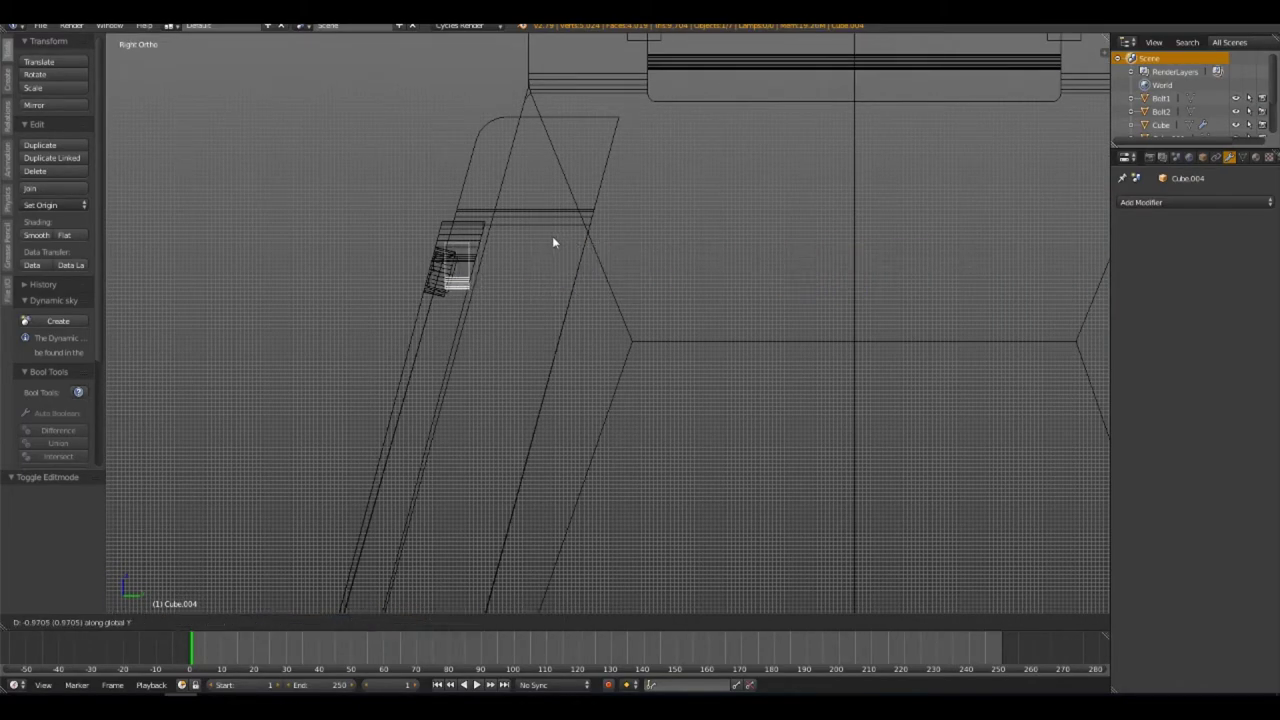
{"action": "left_click", "coordinate": [552, 242]}
{"action": "mouse_move", "coordinate": [552, 242]}
{"action": "middle_mouse_down"}
{"action": "mouse_move", "coordinate": [456, 345]}
{"action": "mouse_move", "coordinate": [541, 333]}
{"action": "mouse_move", "coordinate": [479, 286]}
{"action": "middle_mouse_up"}
{"action": "key", "text": "z"}
{"action": "key", "text": "g"}
{"action": "key", "text": "y"}
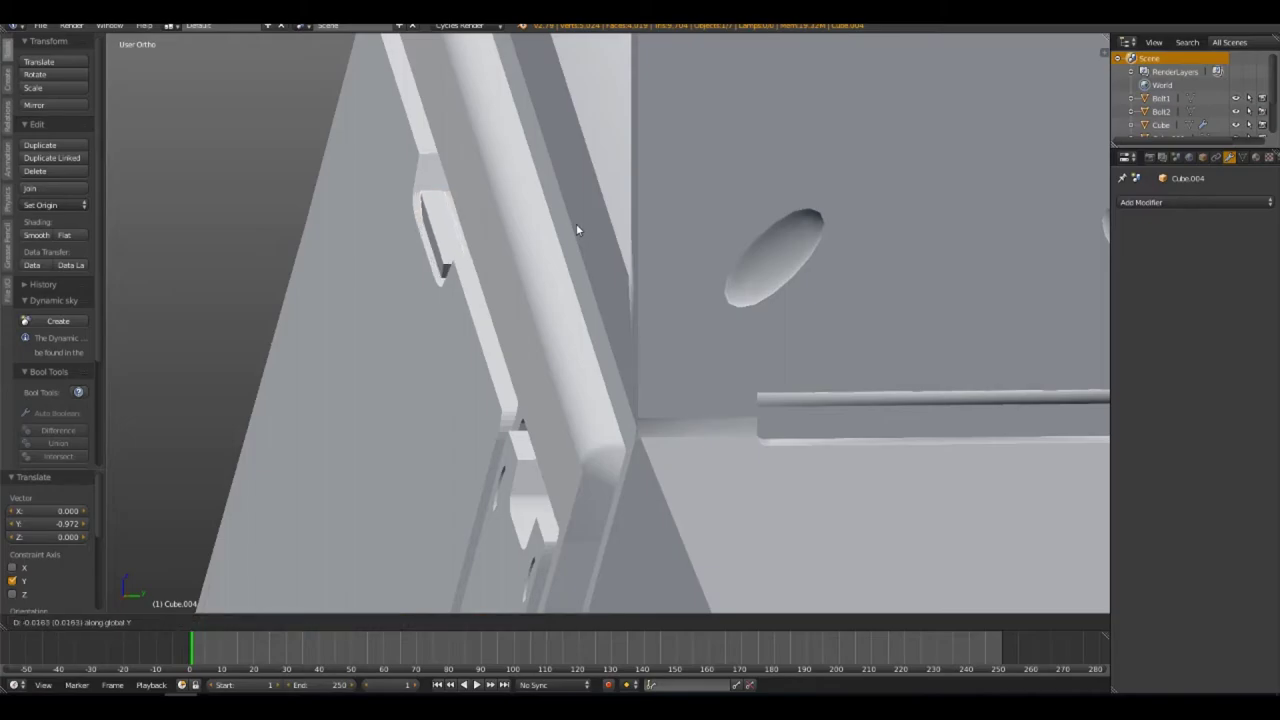
{"action": "left_click", "coordinate": [574, 229]}
Adjust the cutter's height along Z to line up with the side bracket
{"action": "mouse_move", "coordinate": [574, 229]}
{"action": "middle_mouse_down"}
{"action": "mouse_move", "coordinate": [428, 304]}
{"action": "mouse_move", "coordinate": [606, 299]}
{"action": "middle_mouse_up"}
{"action": "scroll", "coordinate": [617, 282], "scroll_direction": "up", "scroll_amount": 2}
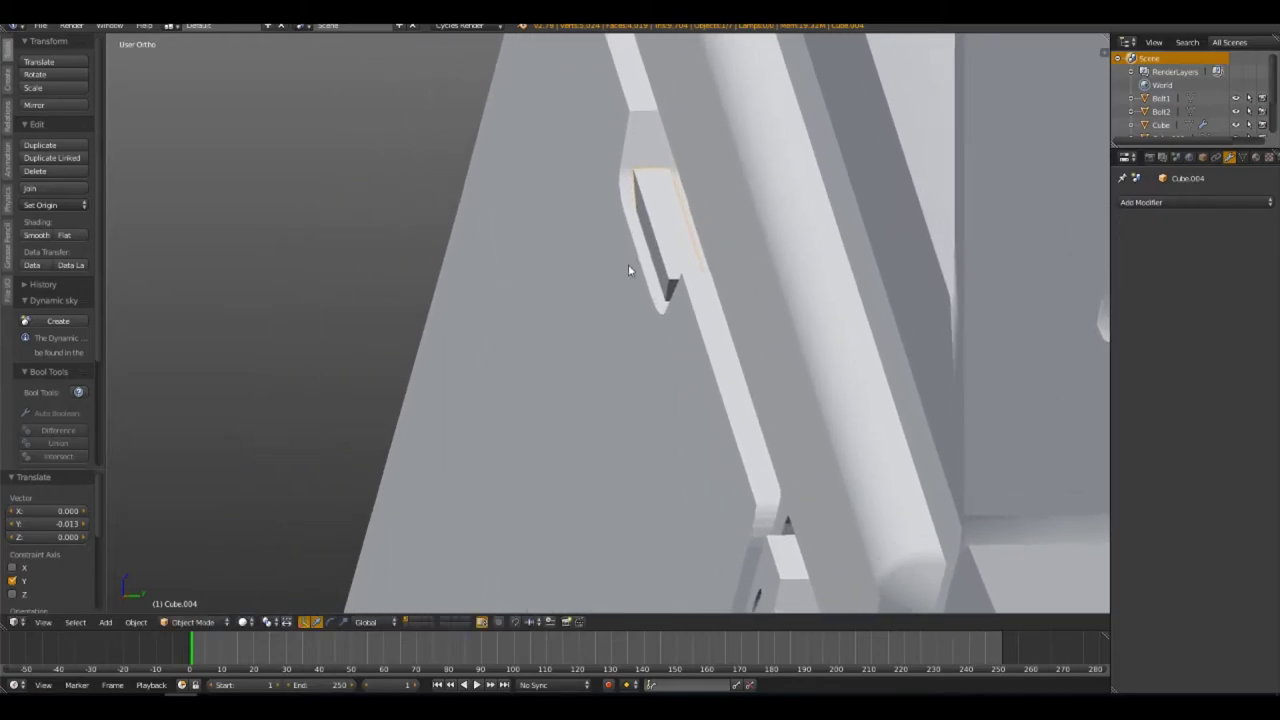
{"action": "scroll", "coordinate": [613, 299], "scroll_direction": "up", "scroll_amount": 1}
{"action": "key", "text": "g"}
{"action": "key", "text": "z"}
{"action": "left_click", "coordinate": [613, 302]}
Boolean-subtract the cutter from the side bracket Cube.002, then pull the cutter out along Y
{"action": "right_click", "coordinate": [594, 293], "text": "shift"}
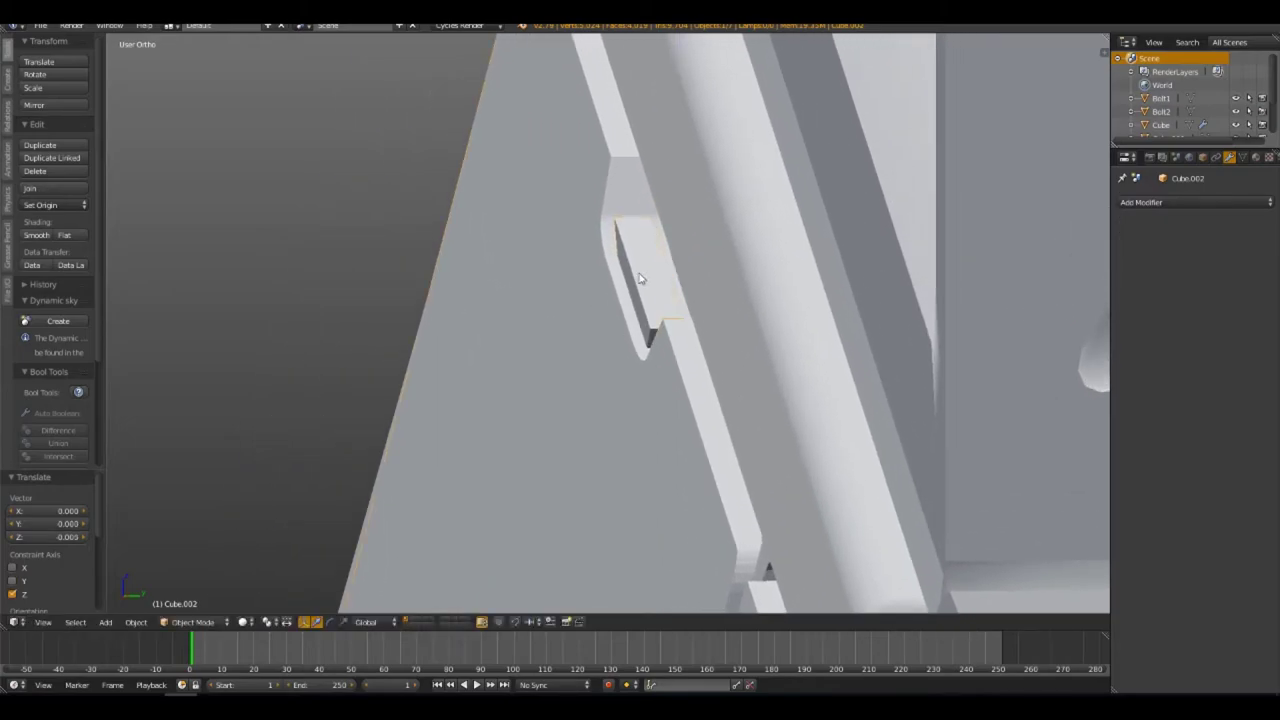
{"action": "key", "text": "ctrl+shift+b"}
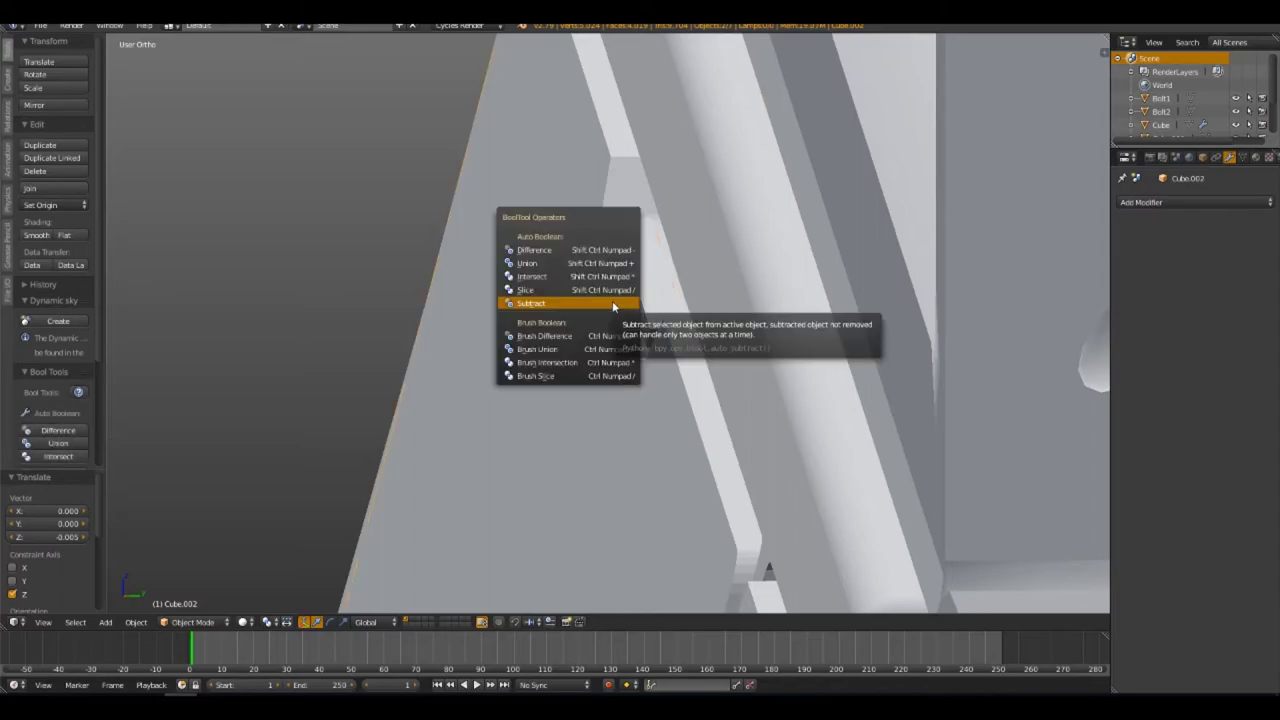
{"action": "left_click", "coordinate": [612, 301]}
{"action": "key", "text": "g"}
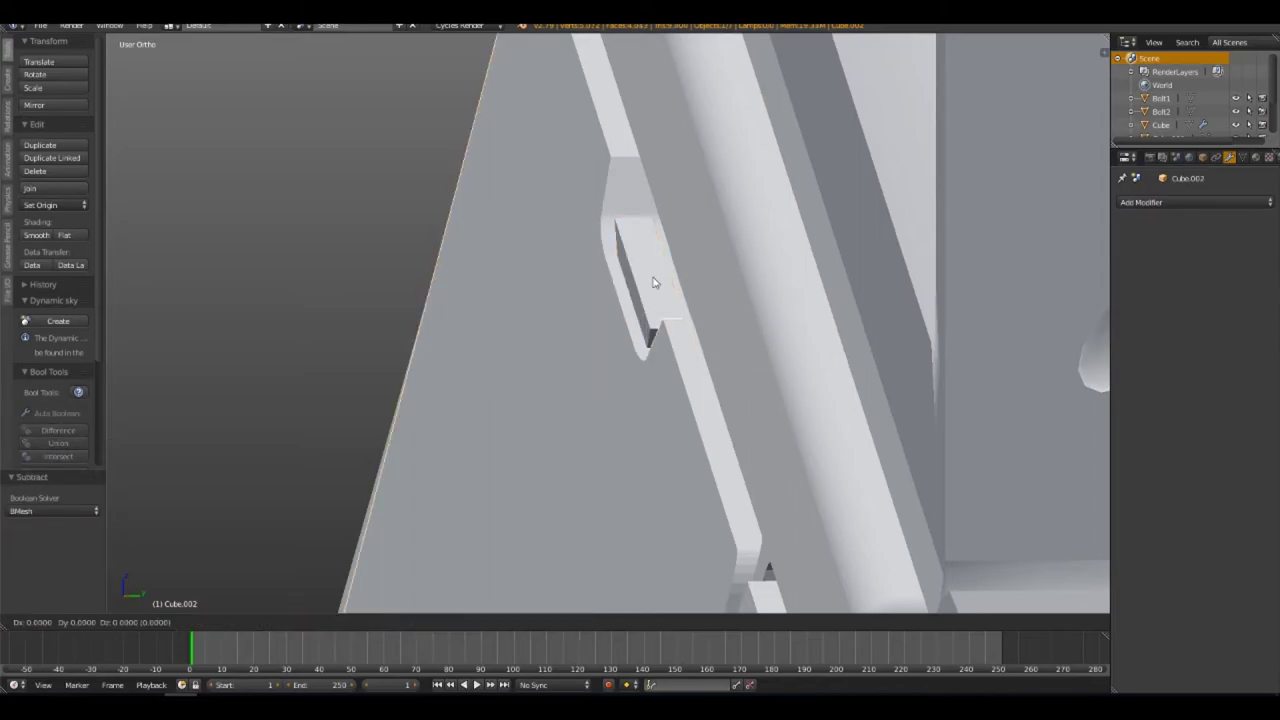
{"action": "key", "text": "Escape"}
{"action": "key", "text": "g"}
{"action": "key", "text": "y"}
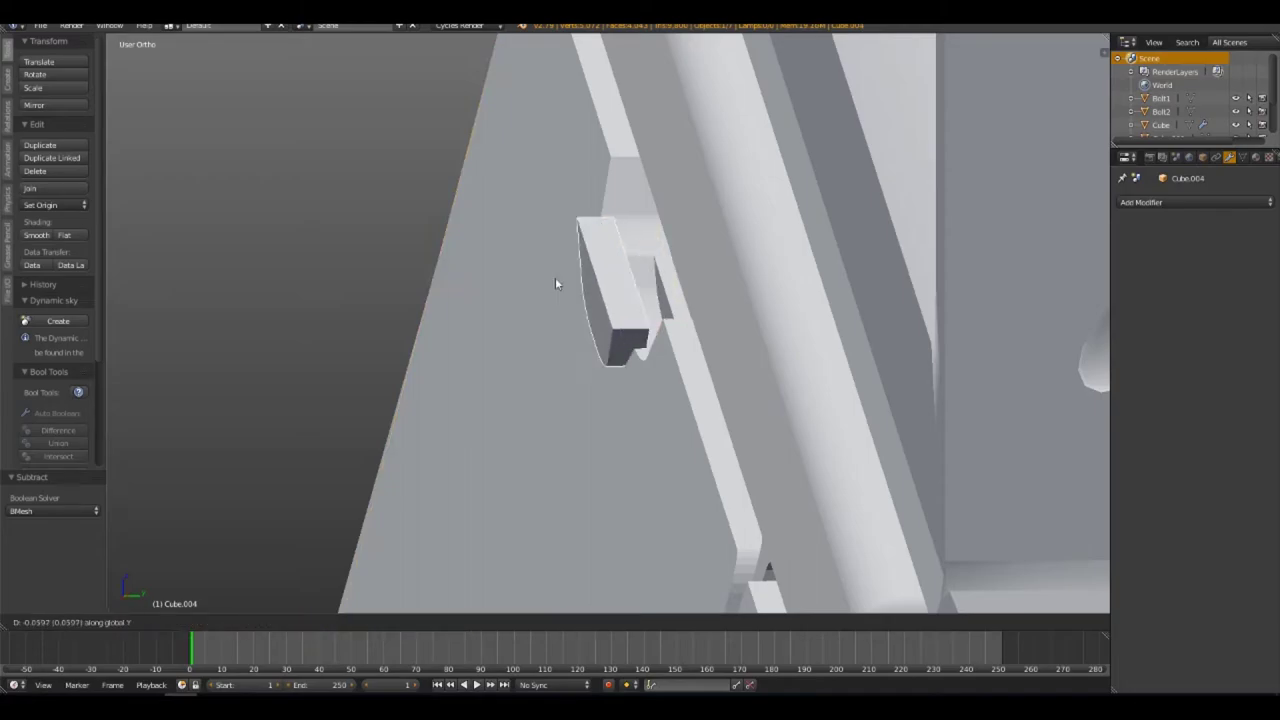
{"action": "left_click", "coordinate": [474, 342]}
{"action": "mouse_move", "coordinate": [474, 342]}
{"action": "middle_mouse_down"}
{"action": "mouse_move", "coordinate": [588, 402]}
{"action": "mouse_move", "coordinate": [532, 416]}
{"action": "mouse_move", "coordinate": [611, 394]}
{"action": "mouse_move", "coordinate": [691, 400]}
{"action": "mouse_move", "coordinate": [800, 366]}
{"action": "mouse_move", "coordinate": [707, 371]}
{"action": "mouse_move", "coordinate": [709, 348]}
{"action": "middle_mouse_up"}
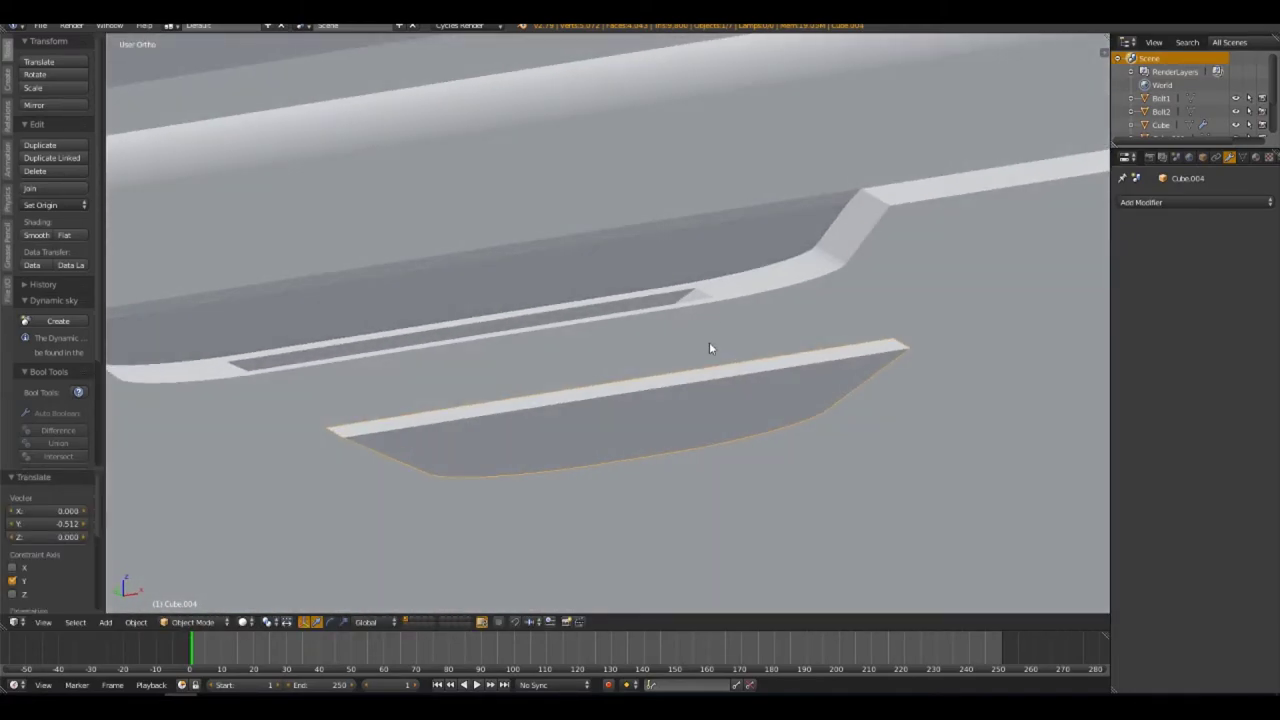
Move the cutter along X onto the right front plate between its bolt holes
{"action": "scroll", "coordinate": [716, 232], "scroll_direction": "down", "scroll_amount": 3}
{"action": "mouse_move", "coordinate": [716, 232]}
{"action": "middle_mouse_down"}
{"action": "mouse_move", "coordinate": [807, 397]}
{"action": "mouse_move", "coordinate": [693, 403]}
{"action": "middle_mouse_up"}
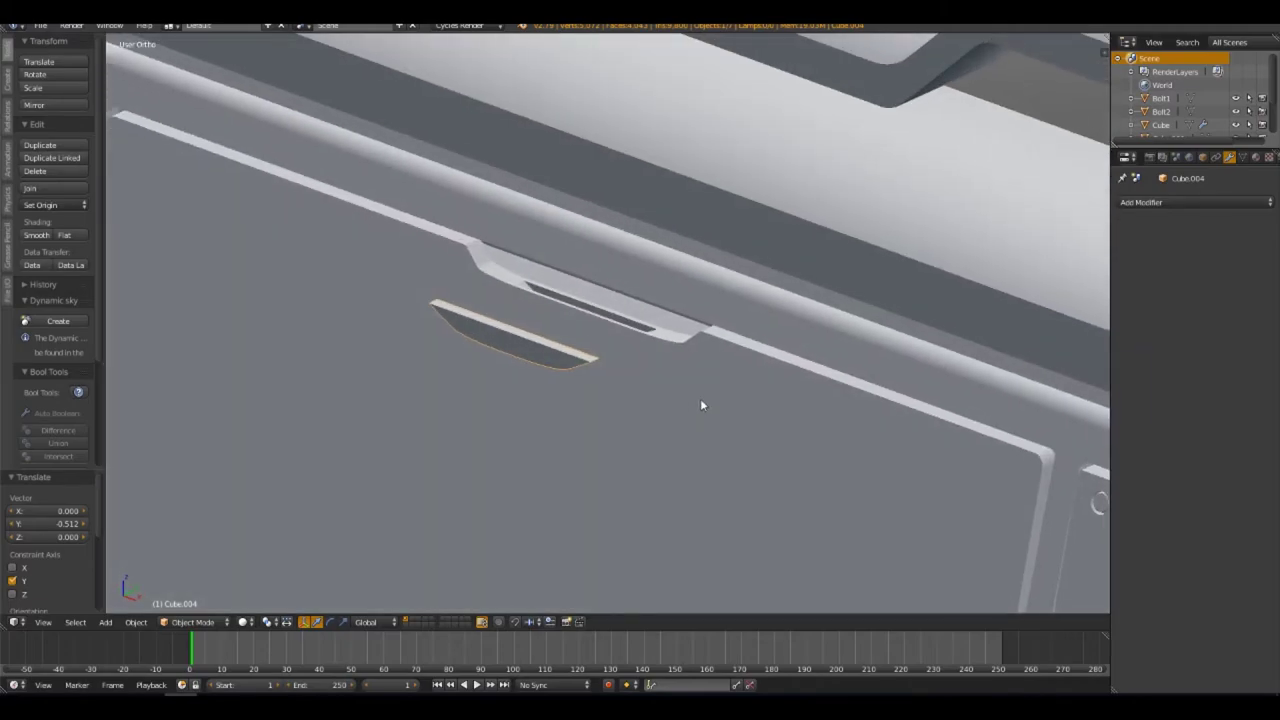
{"action": "key", "text": "KP_3"}
{"action": "key", "text": "KP_1"}
{"action": "scroll", "coordinate": [740, 428], "scroll_direction": "down", "scroll_amount": 2}
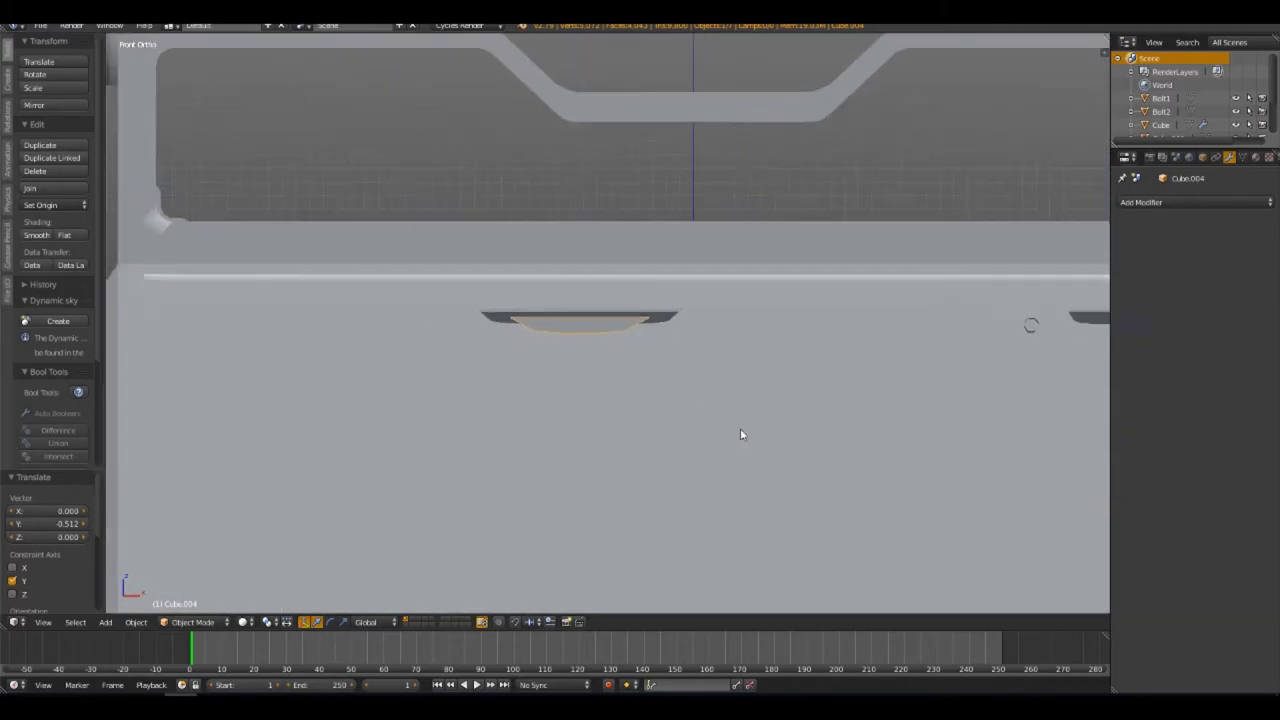
{"action": "scroll", "coordinate": [386, 341], "scroll_direction": "down", "scroll_amount": 3}
{"action": "scroll", "coordinate": [330, 296], "scroll_direction": "down", "scroll_amount": 1}
{"action": "key", "text": "g"}
{"action": "key", "text": "x"}
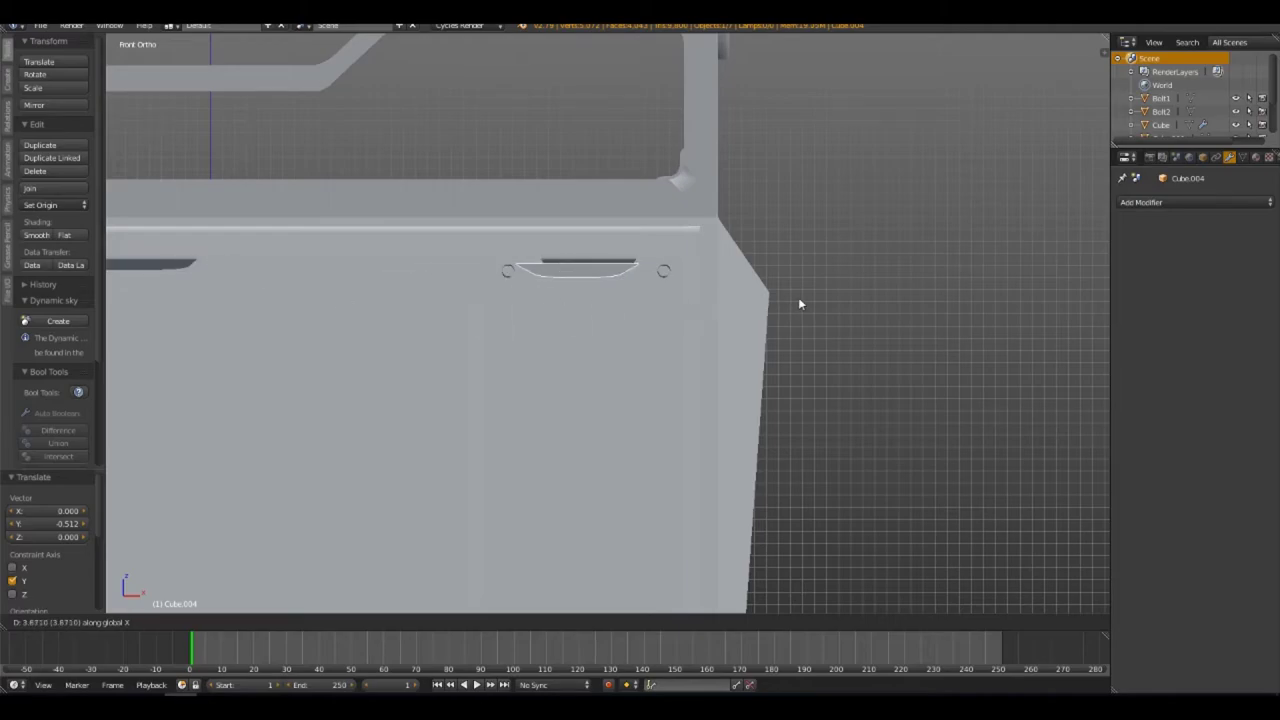
{"action": "left_click", "coordinate": [814, 300]}
{"action": "key", "text": "s"}
{"action": "key", "text": "Escape"}
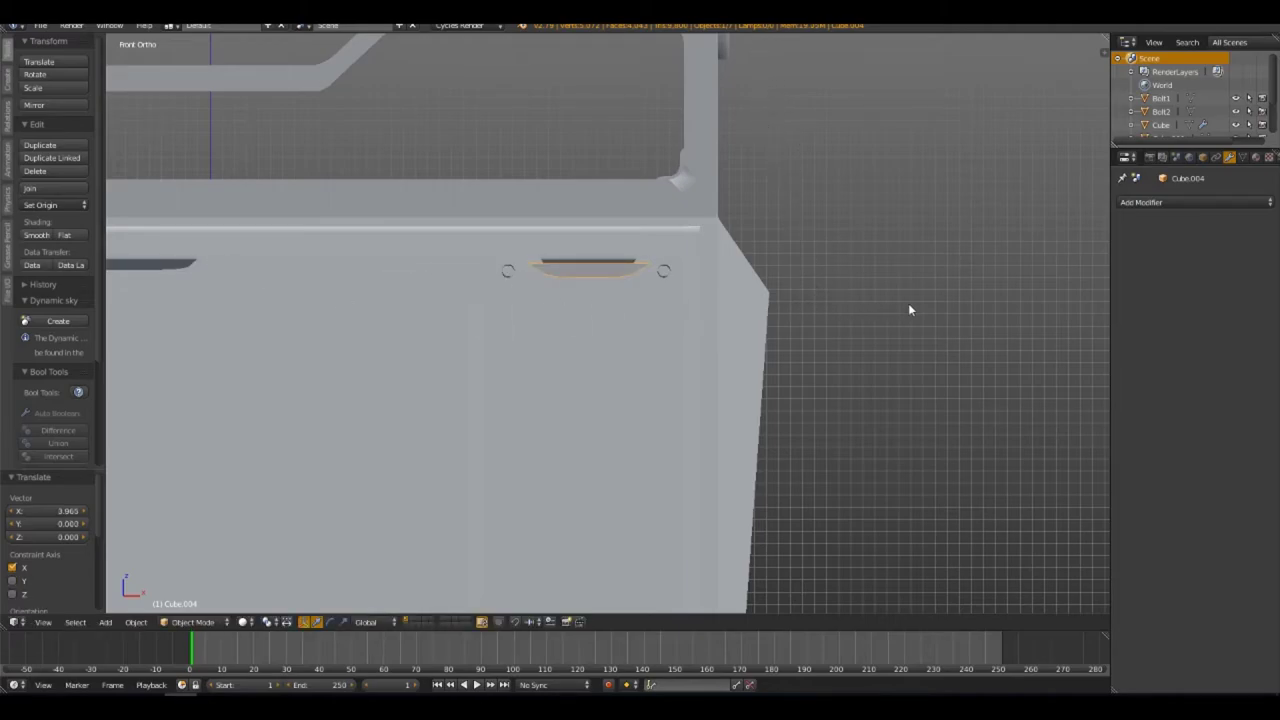
{"action": "key", "text": "s"}
{"action": "key", "text": "x"}
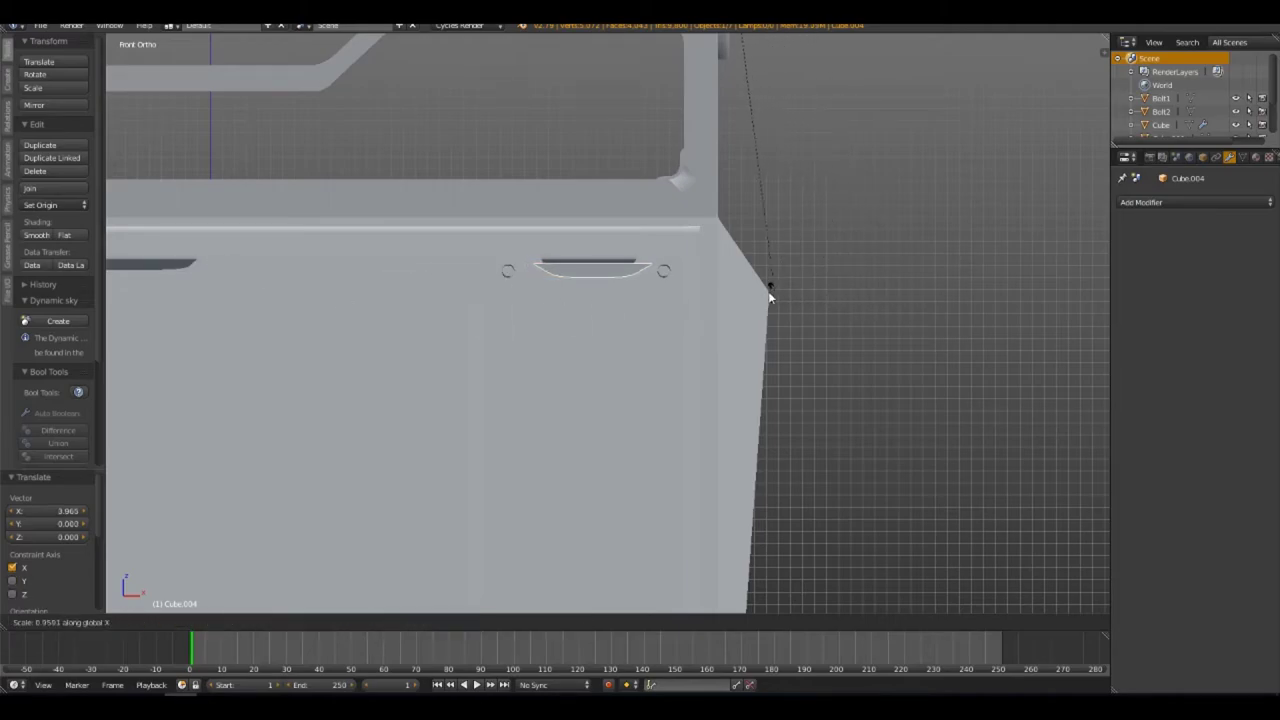
{"action": "key", "text": "Escape"}
In Edit Mode, narrow the slot shape to 0.588 along X and adjust its depth along Y
{"action": "scroll", "coordinate": [711, 190], "scroll_direction": "down", "scroll_amount": 5}
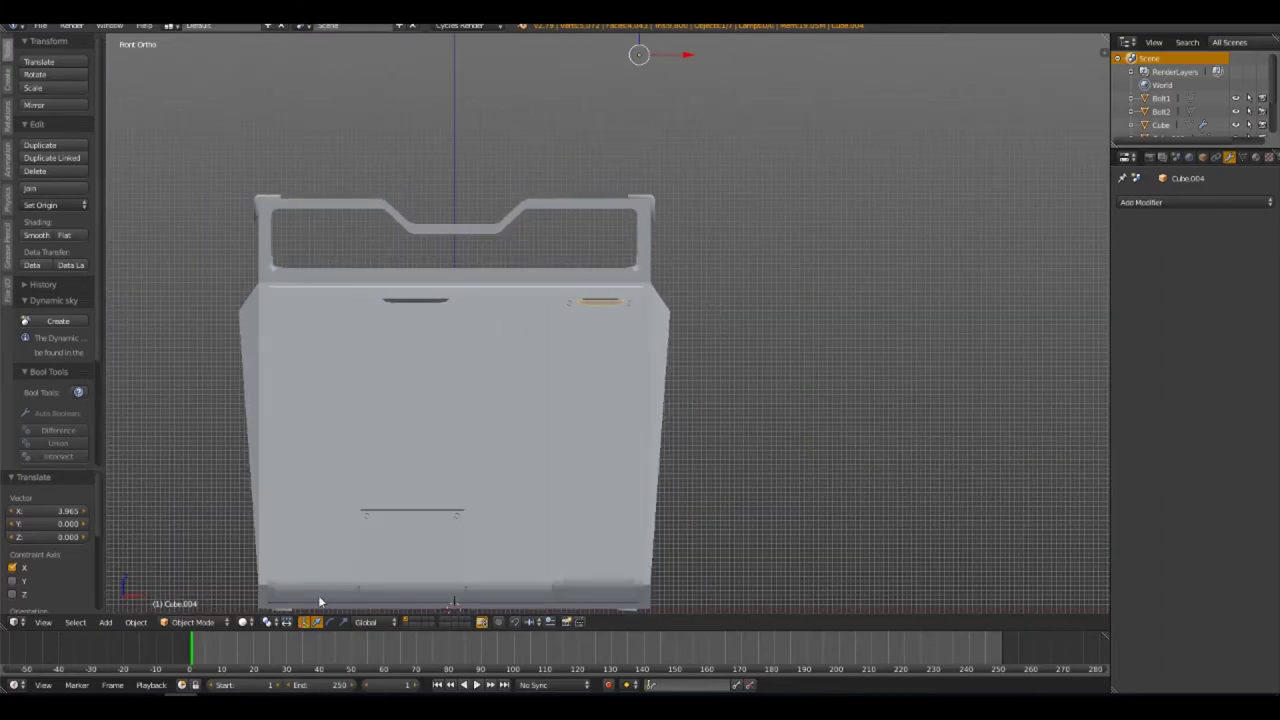
{"action": "key", "text": "Tab"}
{"action": "scroll", "coordinate": [640, 300], "scroll_direction": "up", "scroll_amount": 2}
{"action": "scroll", "coordinate": [640, 300], "scroll_direction": "up", "scroll_amount": 3}
{"action": "key", "text": "s"}
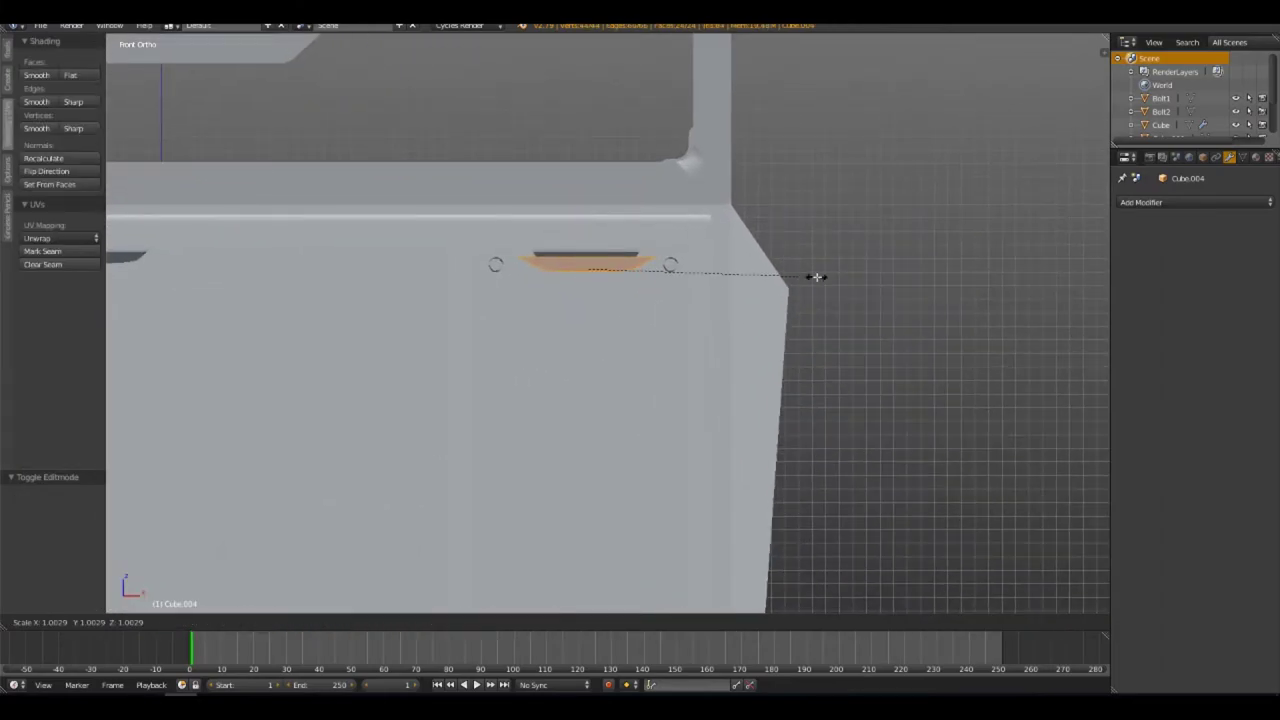
{"action": "key", "text": "x"}
{"action": "left_click", "coordinate": [720, 289]}
{"action": "middle_click_drag", "start_coordinate": [720, 289], "coordinate": [603, 373]}
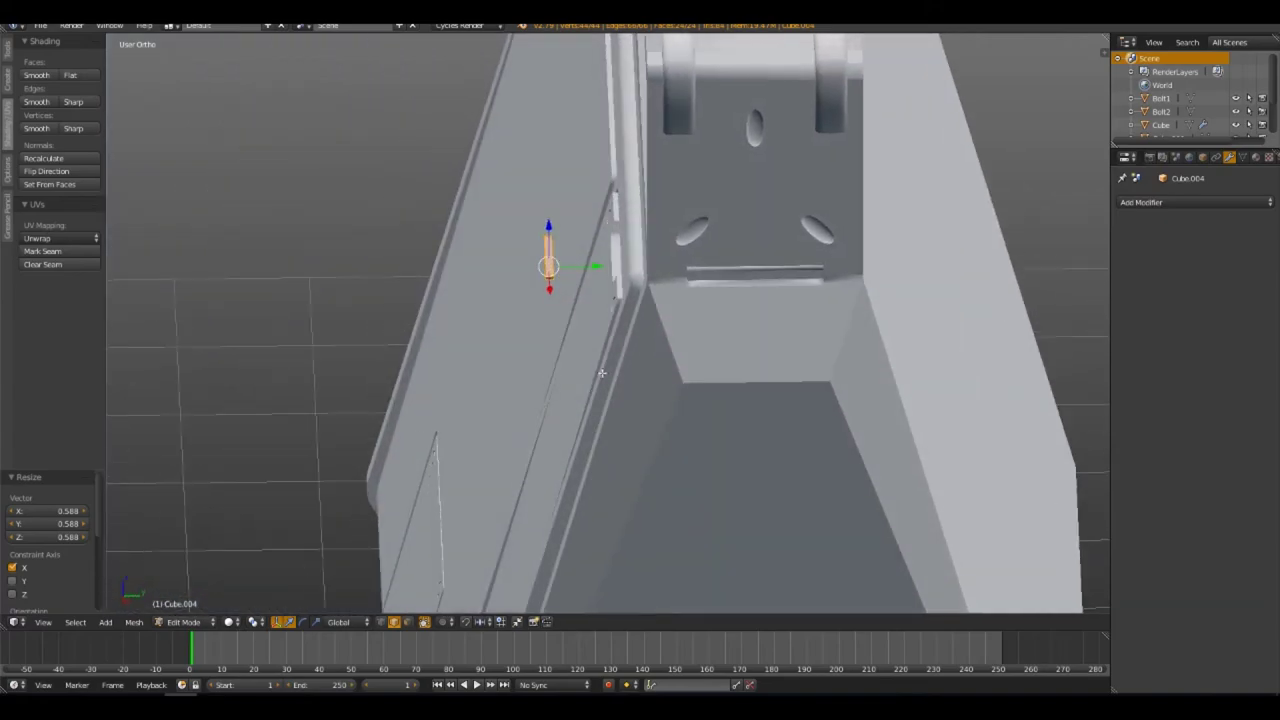
{"action": "key", "text": "KP_3"}
{"action": "key", "text": "z"}
{"action": "key", "text": "g"}
{"action": "key", "text": "y"}
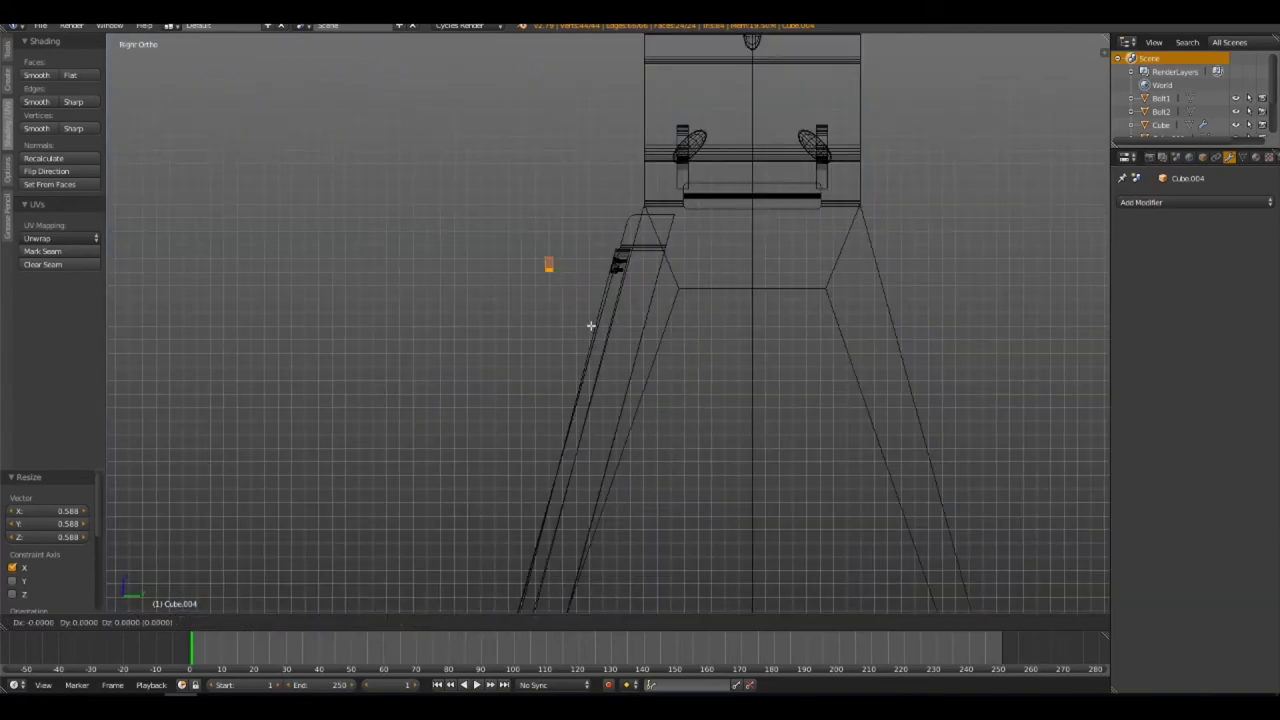
{"action": "left_click", "coordinate": [668, 323]}
{"action": "key", "text": "z"}
{"action": "scroll", "coordinate": [634, 371], "scroll_direction": "up", "scroll_amount": 3}
{"action": "mouse_move", "coordinate": [634, 371]}
{"action": "middle_mouse_down"}
{"action": "mouse_move", "coordinate": [634, 277]}
{"action": "mouse_move", "coordinate": [666, 326]}
{"action": "middle_mouse_up"}
{"action": "scroll", "coordinate": [688, 256], "scroll_direction": "up", "scroll_amount": 2}
{"action": "mouse_move", "coordinate": [688, 256]}
{"action": "middle_mouse_down", "text": "shift"}
{"action": "mouse_move", "coordinate": [696, 356]}
{"action": "mouse_move", "coordinate": [677, 309]}
{"action": "middle_mouse_up", "text": "shift"}
Sink the slot shape into the plate along Y, lower it along Z, and return to Object Mode
{"action": "key", "text": "g"}
{"action": "key", "text": "y"}
{"action": "left_click", "coordinate": [660, 326]}
{"action": "key", "text": "g"}
{"action": "key", "text": "z"}
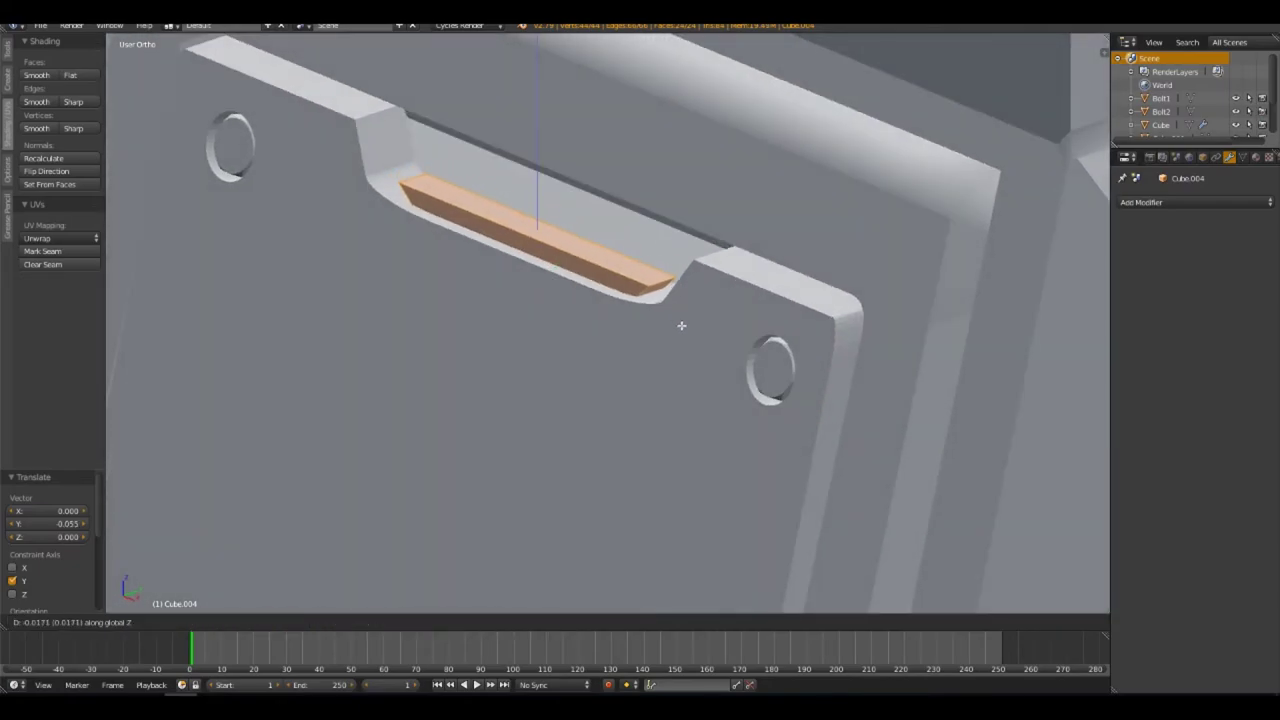
{"action": "left_click", "coordinate": [592, 311]}
{"action": "left_click", "coordinate": [407, 623]}
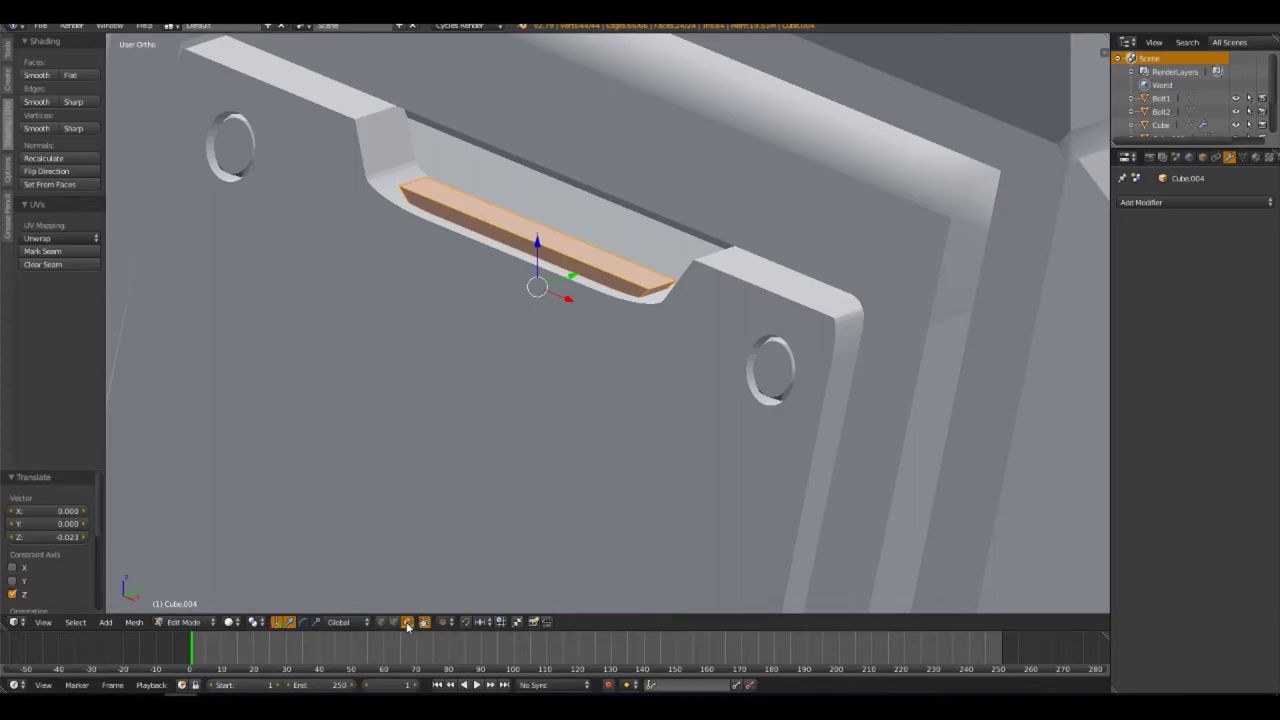
{"action": "key", "text": "a"}
{"action": "key", "text": "Tab"}
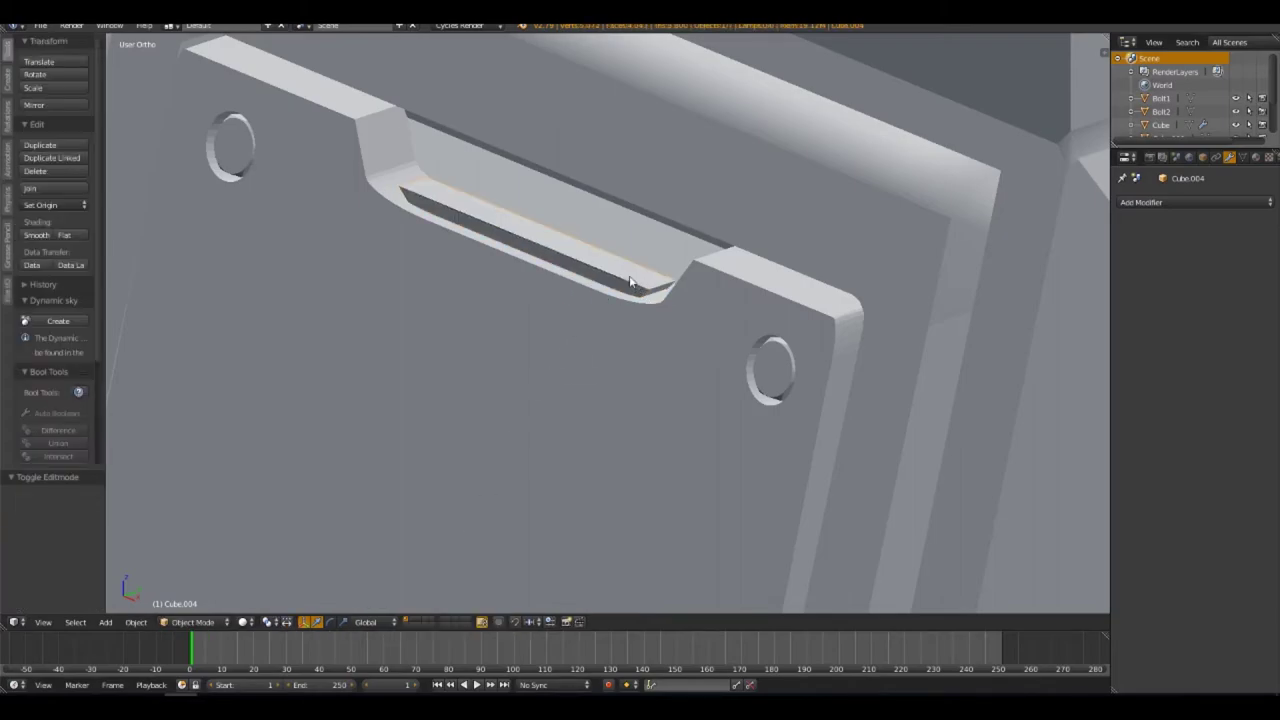
Subtract the cutter from the right front plate Cube.003 and pull the cutter out -0.638 along Y
{"action": "right_click", "coordinate": [611, 325], "text": "shift"}
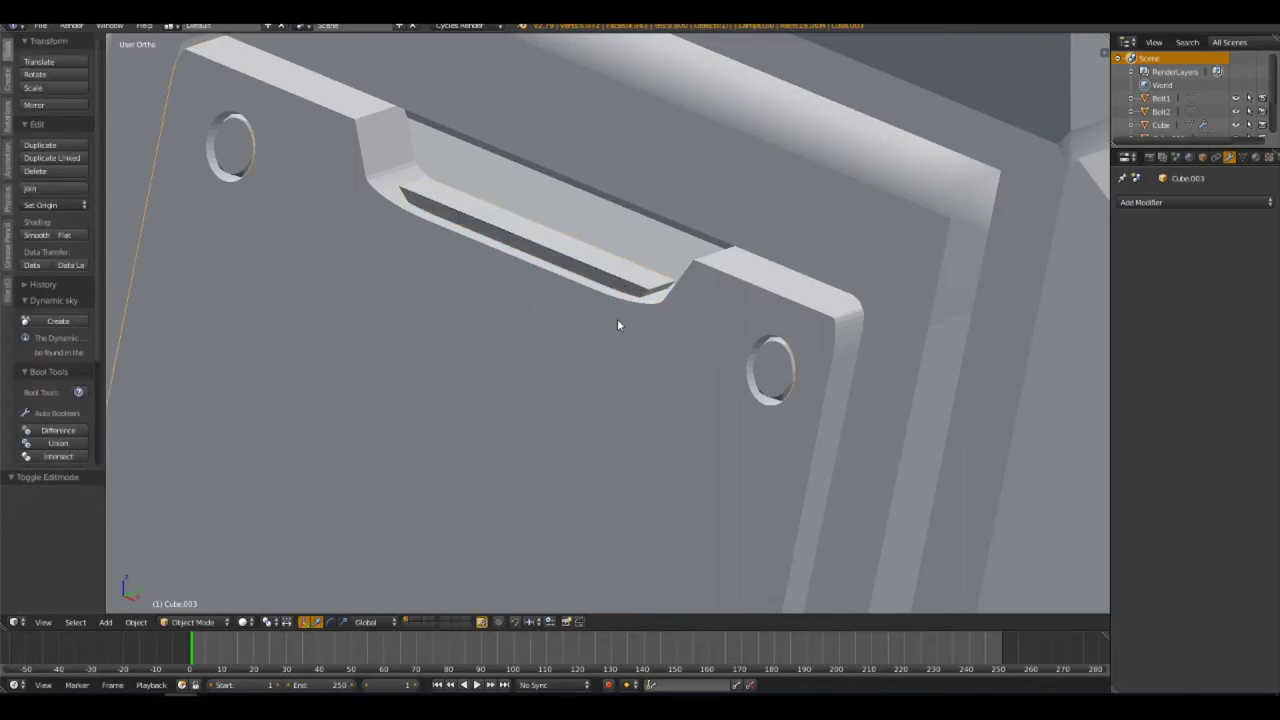
{"action": "key", "text": "a"}
{"action": "key", "text": "ctrl+shift+b"}
{"action": "left_click", "coordinate": [748, 263]}
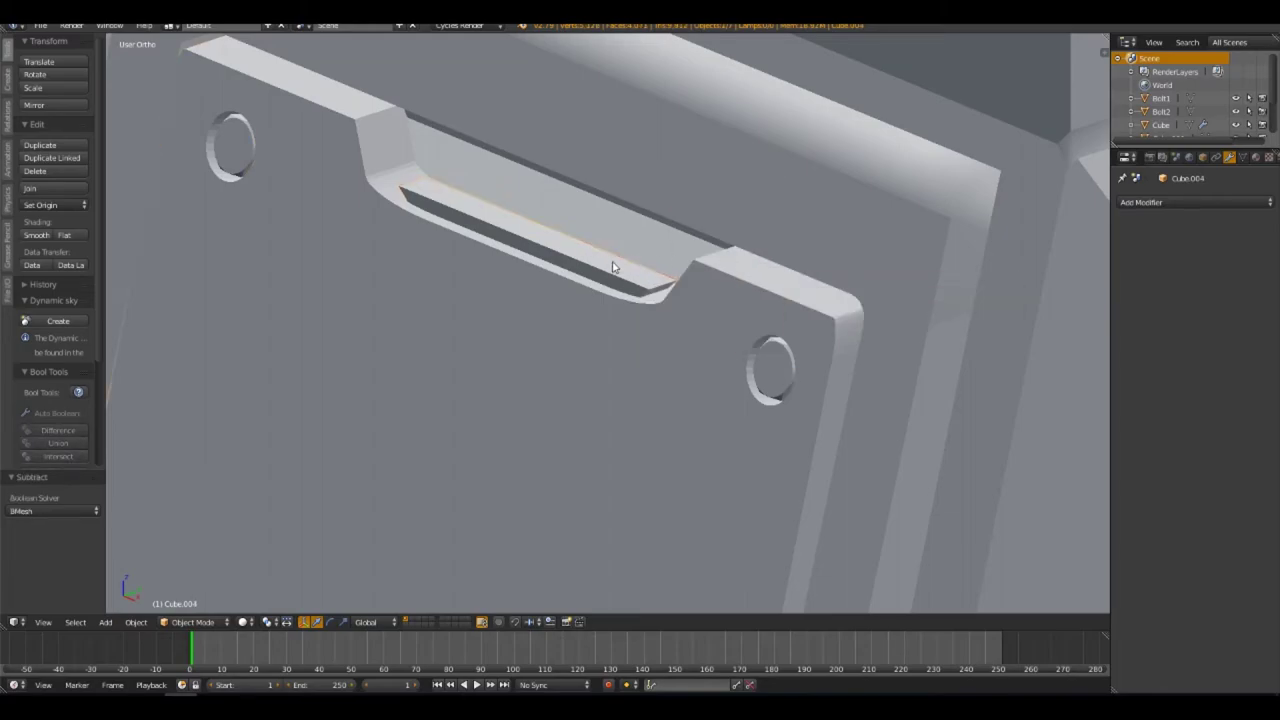
{"action": "key", "text": "g"}
{"action": "key", "text": "y"}
{"action": "left_click", "coordinate": [329, 410]}
{"action": "mouse_move", "coordinate": [329, 410]}
{"action": "middle_mouse_down"}
{"action": "mouse_move", "coordinate": [548, 440]}
{"action": "mouse_move", "coordinate": [502, 354]}
{"action": "middle_mouse_up"}
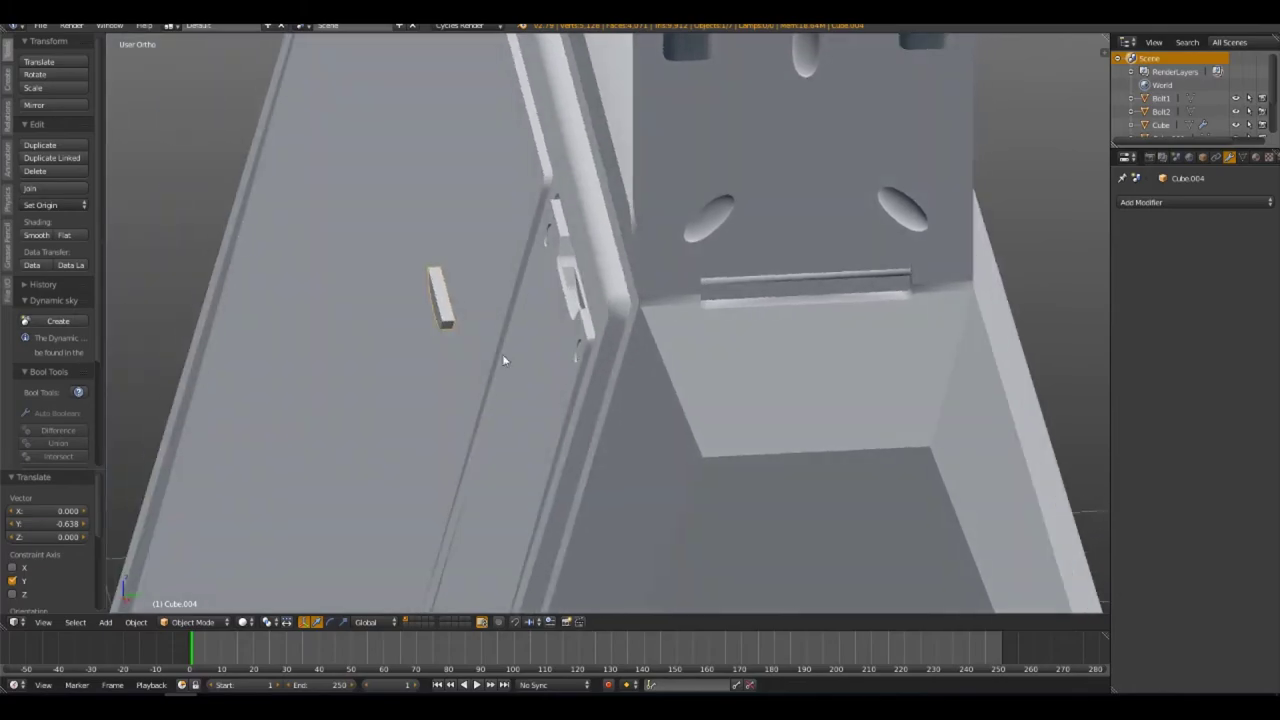
{"action": "scroll", "coordinate": [502, 354], "scroll_direction": "down", "scroll_amount": 5}
{"action": "scroll", "coordinate": [614, 376], "scroll_direction": "down", "scroll_amount": 3}
Delete the leftover extra object and save the file
{"action": "key", "text": "x"}
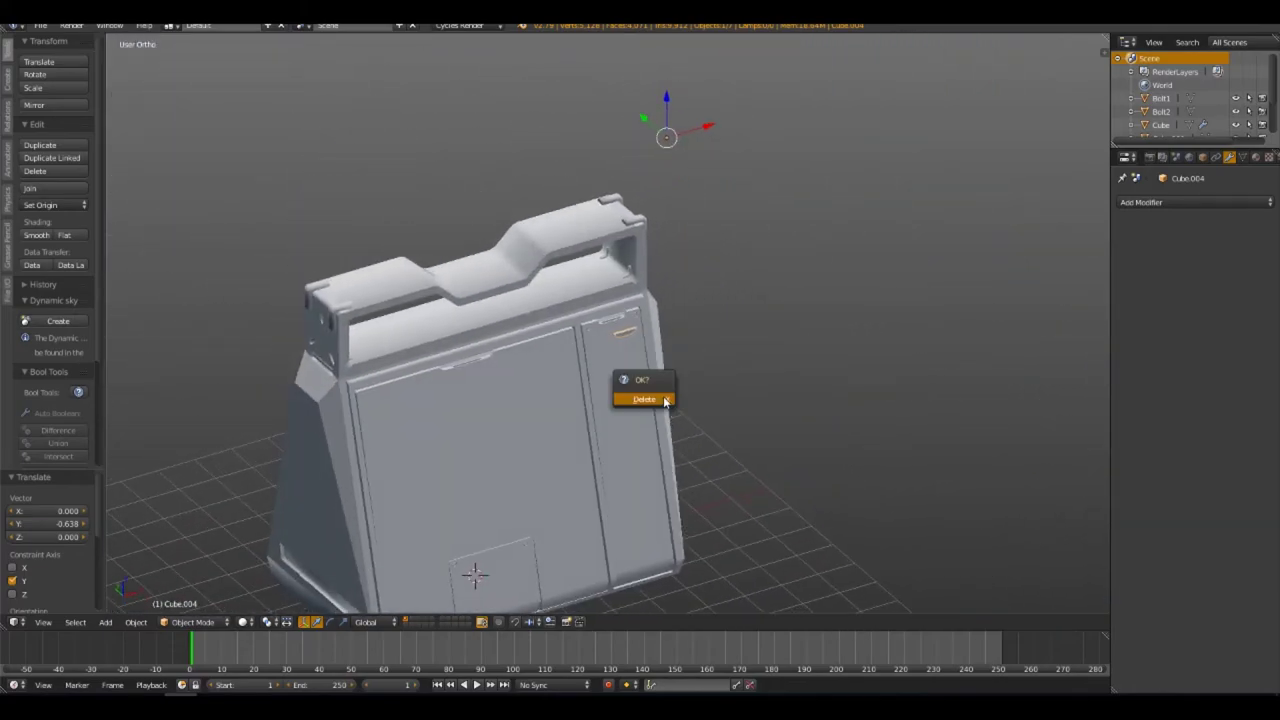
{"action": "left_click", "coordinate": [645, 400]}
{"action": "mouse_move", "coordinate": [635, 478]}
{"action": "middle_mouse_down"}
{"action": "mouse_move", "coordinate": [703, 362]}
{"action": "mouse_move", "coordinate": [468, 340]}
{"action": "mouse_move", "coordinate": [615, 351]}
{"action": "middle_mouse_up"}
{"action": "key", "text": "ctrl+s"}
{"action": "left_click", "coordinate": [468, 337]}
Apply the Mirror modifier on the case body Cube and deselect everything
{"action": "right_click", "coordinate": [694, 332]}
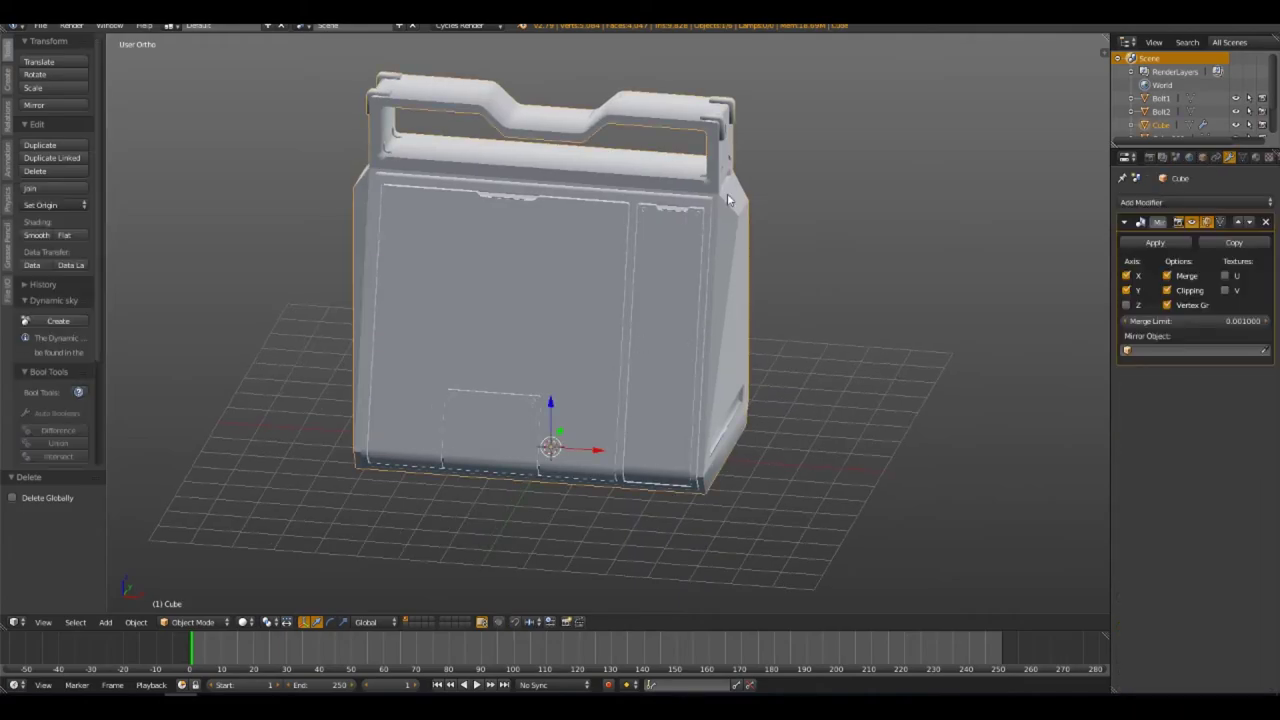
{"action": "left_click", "coordinate": [1144, 242]}
{"action": "middle_click_drag", "start_coordinate": [900, 255], "coordinate": [748, 264]}
{"action": "key", "text": "a"}
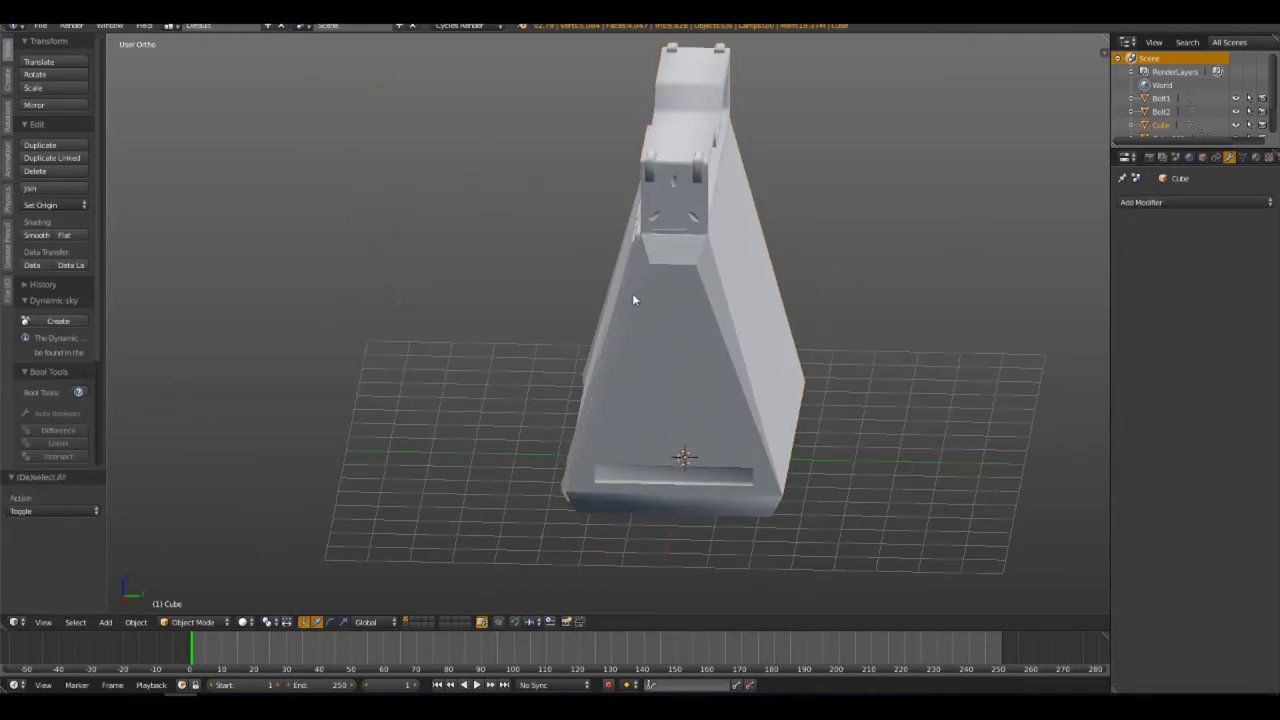
{"action": "middle_click_drag", "start_coordinate": [634, 300], "coordinate": [689, 391]}
{"action": "scroll", "coordinate": [689, 303], "scroll_direction": "up", "scroll_amount": 5}
{"action": "scroll", "coordinate": [733, 290], "scroll_direction": "up", "scroll_amount": 4}
{"action": "mouse_move", "coordinate": [733, 290]}
{"action": "middle_mouse_down"}
{"action": "mouse_move", "coordinate": [923, 300]}
{"action": "mouse_move", "coordinate": [752, 306]}
{"action": "mouse_move", "coordinate": [643, 286]}
{"action": "mouse_move", "coordinate": [747, 396]}
{"action": "mouse_move", "coordinate": [646, 392]}
{"action": "mouse_move", "coordinate": [658, 398]}
{"action": "middle_mouse_up"}
{"action": "scroll", "coordinate": [643, 286], "scroll_direction": "down", "scroll_amount": 5}
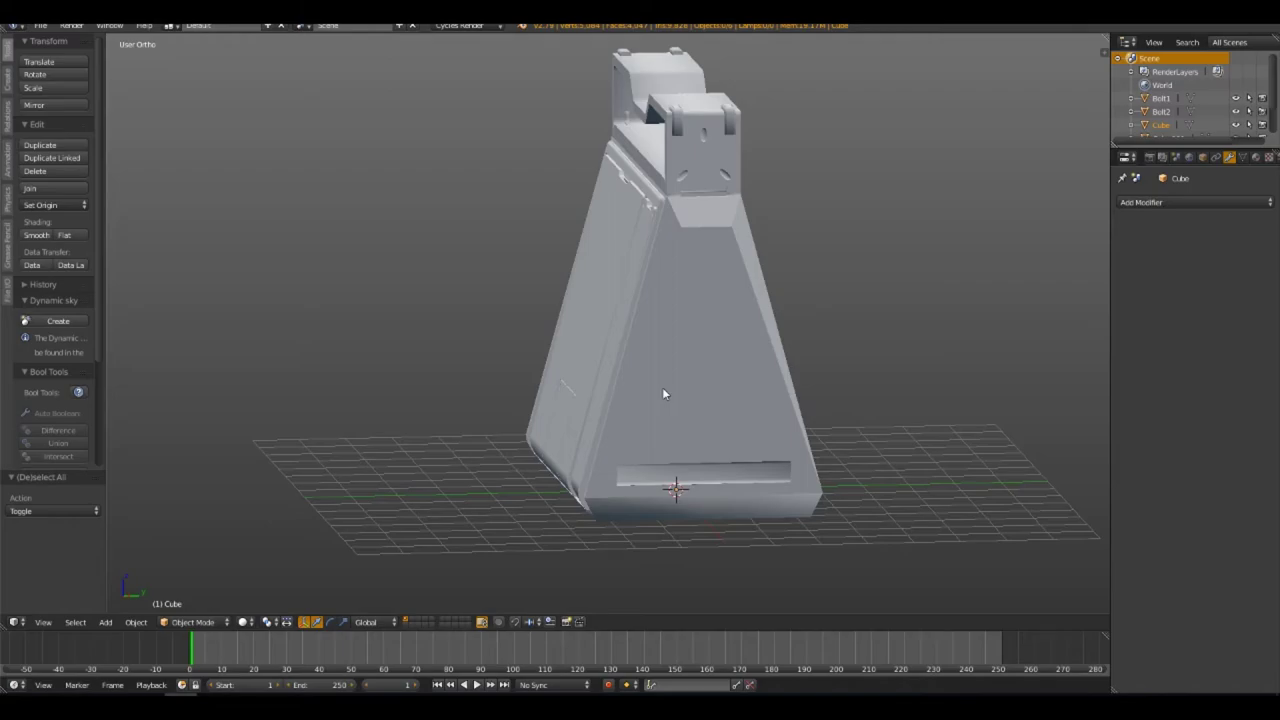
Inspect the finished case from several angles and save the file again
{"action": "mouse_move", "coordinate": [662, 387]}
{"action": "middle_mouse_down"}
{"action": "mouse_move", "coordinate": [766, 318]}
{"action": "mouse_move", "coordinate": [756, 341]}
{"action": "mouse_move", "coordinate": [703, 340]}
{"action": "mouse_move", "coordinate": [677, 391]}
{"action": "middle_mouse_up"}
{"action": "scroll", "coordinate": [677, 391], "scroll_direction": "up", "scroll_amount": 3}
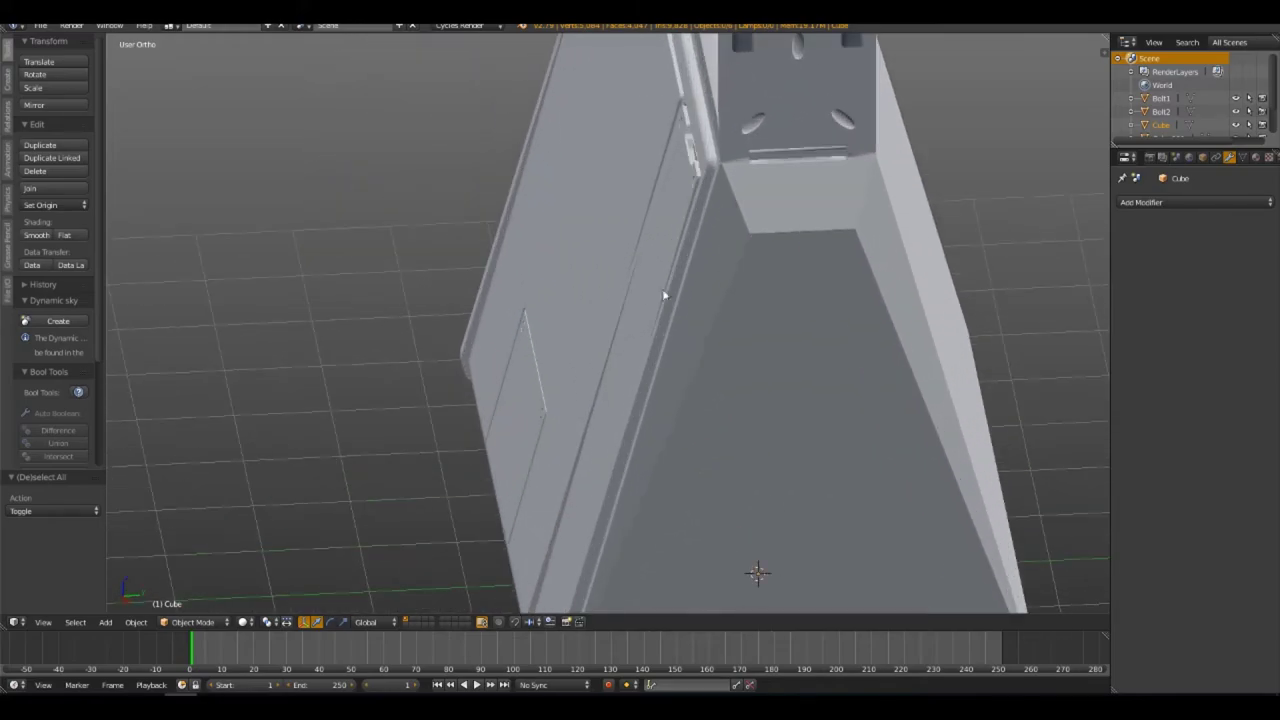
{"action": "middle_click_drag", "start_coordinate": [663, 291], "coordinate": [723, 280]}
{"action": "scroll", "coordinate": [723, 280], "scroll_direction": "up", "scroll_amount": 3}
{"action": "scroll", "coordinate": [825, 303], "scroll_direction": "down", "scroll_amount": 3}
{"action": "scroll", "coordinate": [640, 309], "scroll_direction": "down", "scroll_amount": 3}
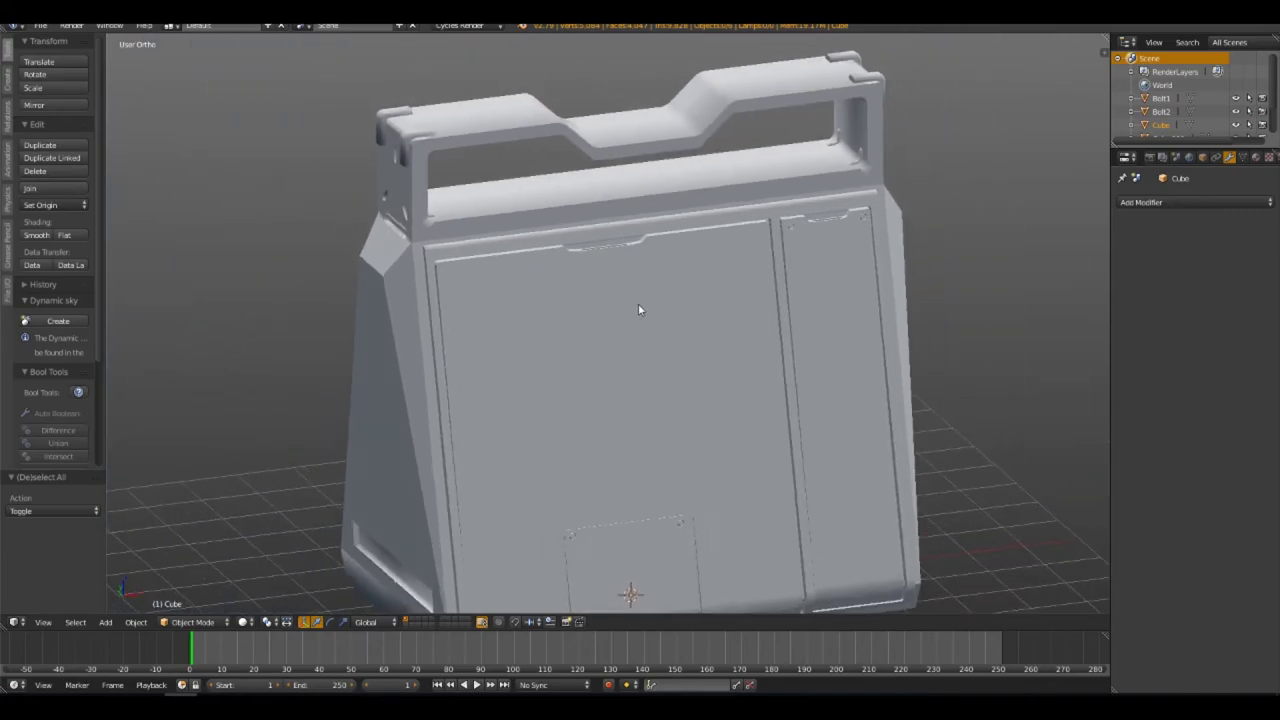
{"action": "middle_click_drag", "start_coordinate": [640, 309], "coordinate": [620, 290]}
{"action": "scroll", "coordinate": [618, 281], "scroll_direction": "up", "scroll_amount": 4}
{"action": "scroll", "coordinate": [618, 281], "scroll_direction": "down", "scroll_amount": 2}
{"action": "scroll", "coordinate": [589, 251], "scroll_direction": "up", "scroll_amount": 2}
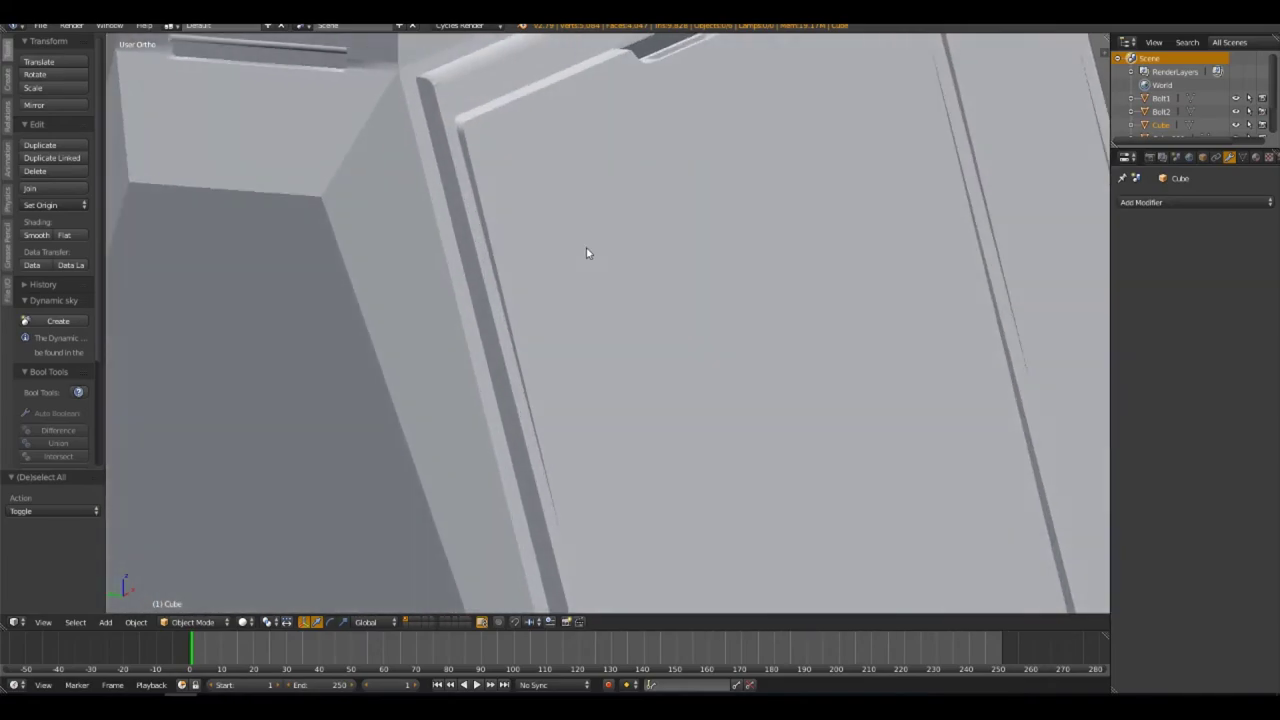
{"action": "scroll", "coordinate": [771, 306], "scroll_direction": "down", "scroll_amount": 4}
{"action": "scroll", "coordinate": [778, 355], "scroll_direction": "down", "scroll_amount": 2}
{"action": "key", "text": "ctrl+s"}
{"action": "left_click", "coordinate": [778, 352]}
{"action": "mouse_move", "coordinate": [883, 337]}
{"action": "middle_mouse_down"}
{"action": "mouse_move", "coordinate": [437, 349]}
{"action": "mouse_move", "coordinate": [714, 360]}
{"action": "mouse_move", "coordinate": [876, 222]}
{"action": "middle_mouse_up"}
{"action": "scroll", "coordinate": [876, 222], "scroll_direction": "down", "scroll_amount": 5}
{"action": "mouse_move", "coordinate": [722, 280]}
{"action": "middle_mouse_down"}
{"action": "mouse_move", "coordinate": [734, 289]}
{"action": "mouse_move", "coordinate": [703, 303]}
{"action": "mouse_move", "coordinate": [642, 287]}
{"action": "middle_mouse_up"}
Select the case body and front panel parts and move them to a separate layer
{"action": "right_click", "coordinate": [642, 287]}
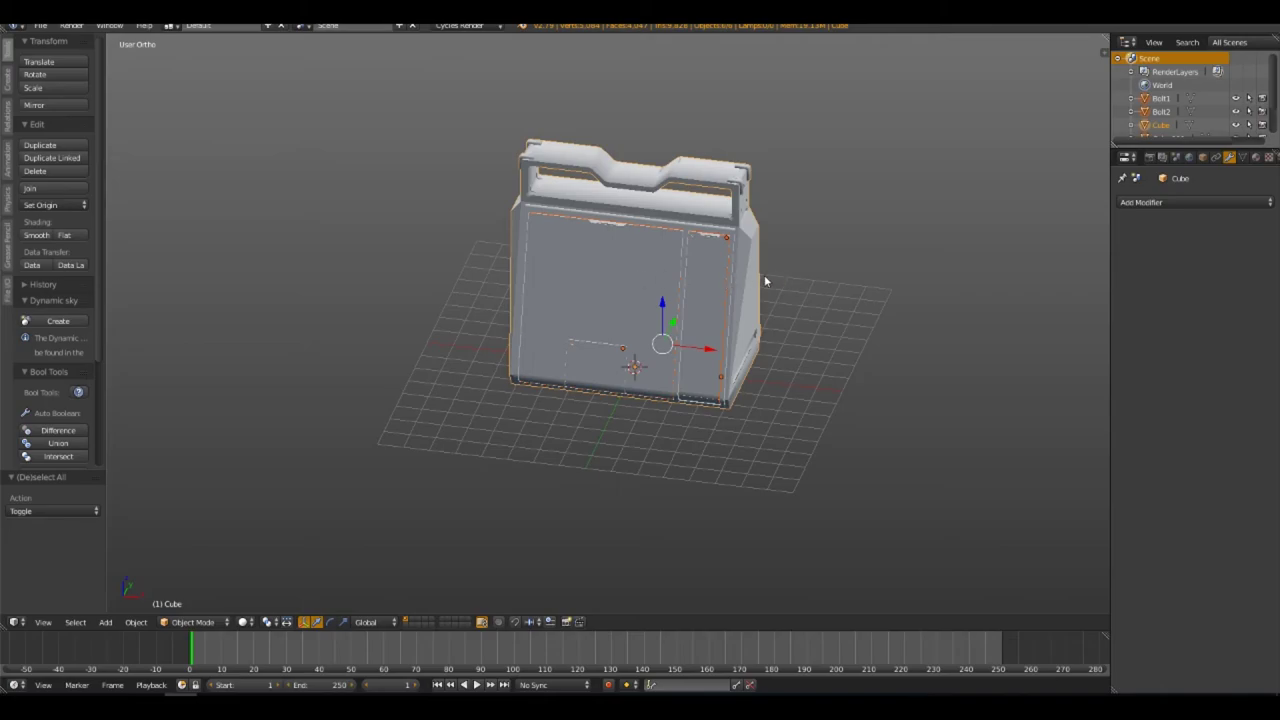
{"action": "right_click", "coordinate": [683, 249]}
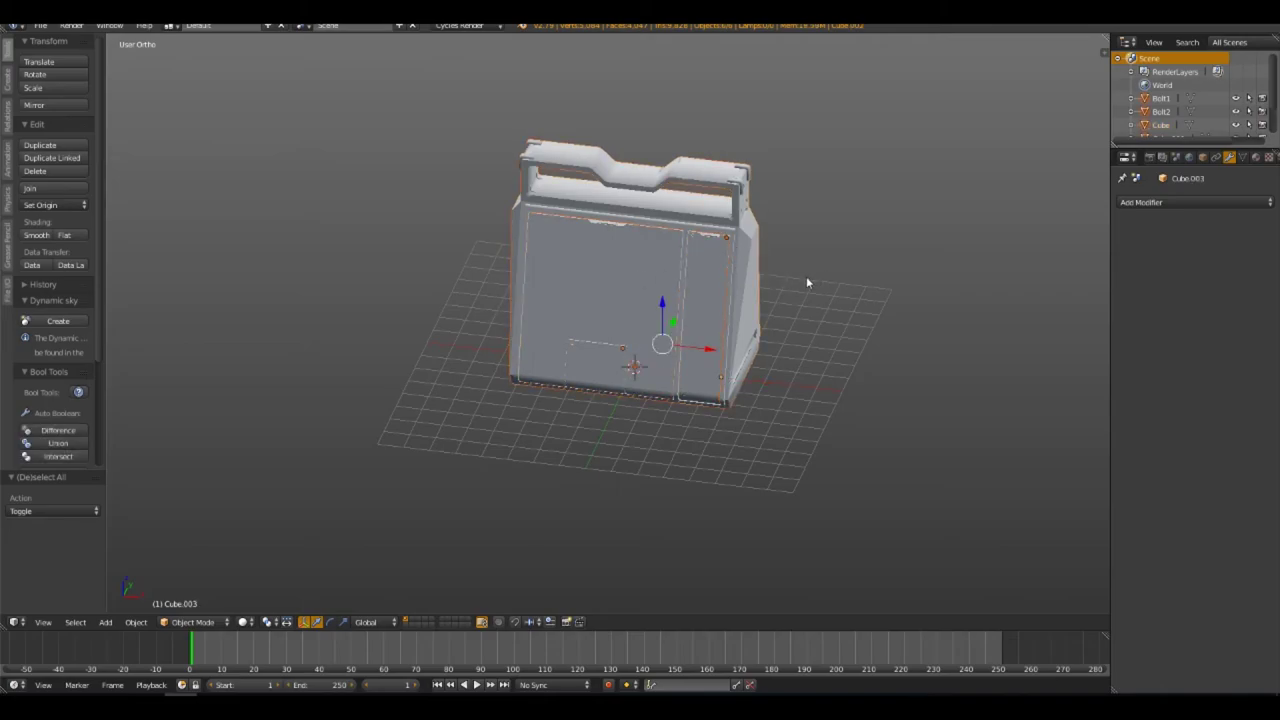
{"action": "key", "text": "ctrl+j"}
{"action": "key", "text": "ctrl+z"}
{"action": "key", "text": "m"}
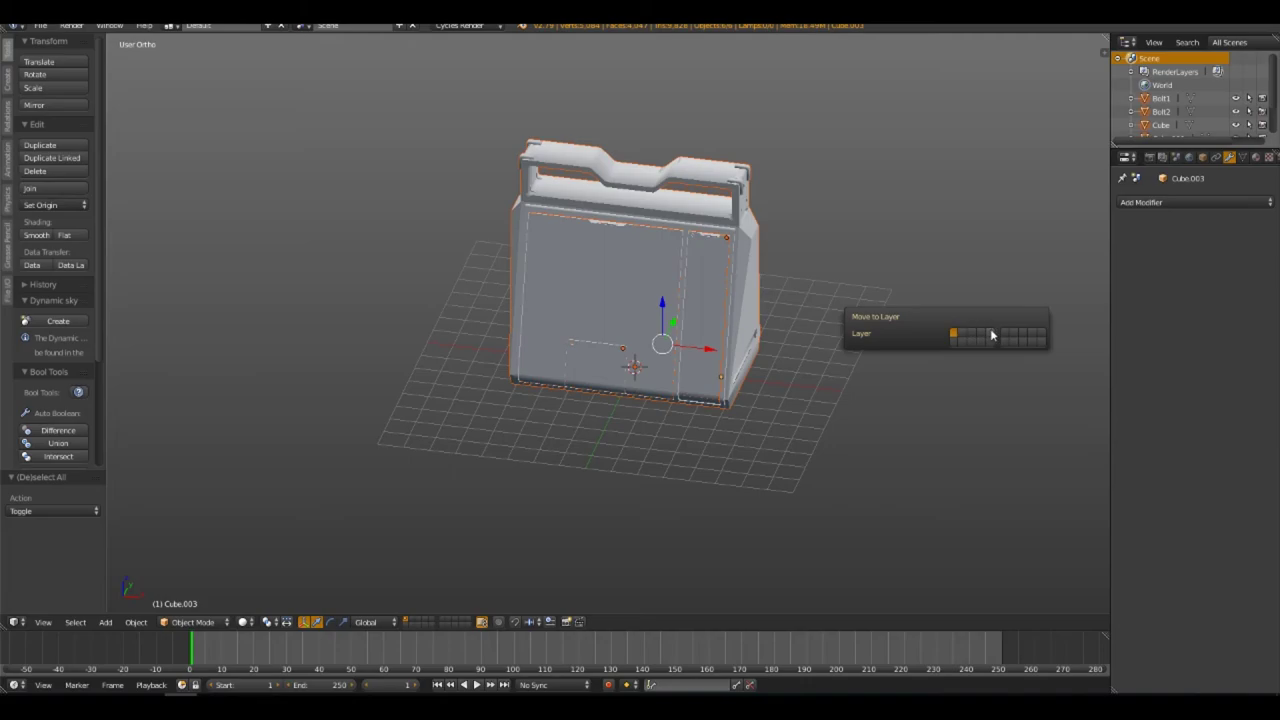
{"action": "left_click", "coordinate": [990, 333]}
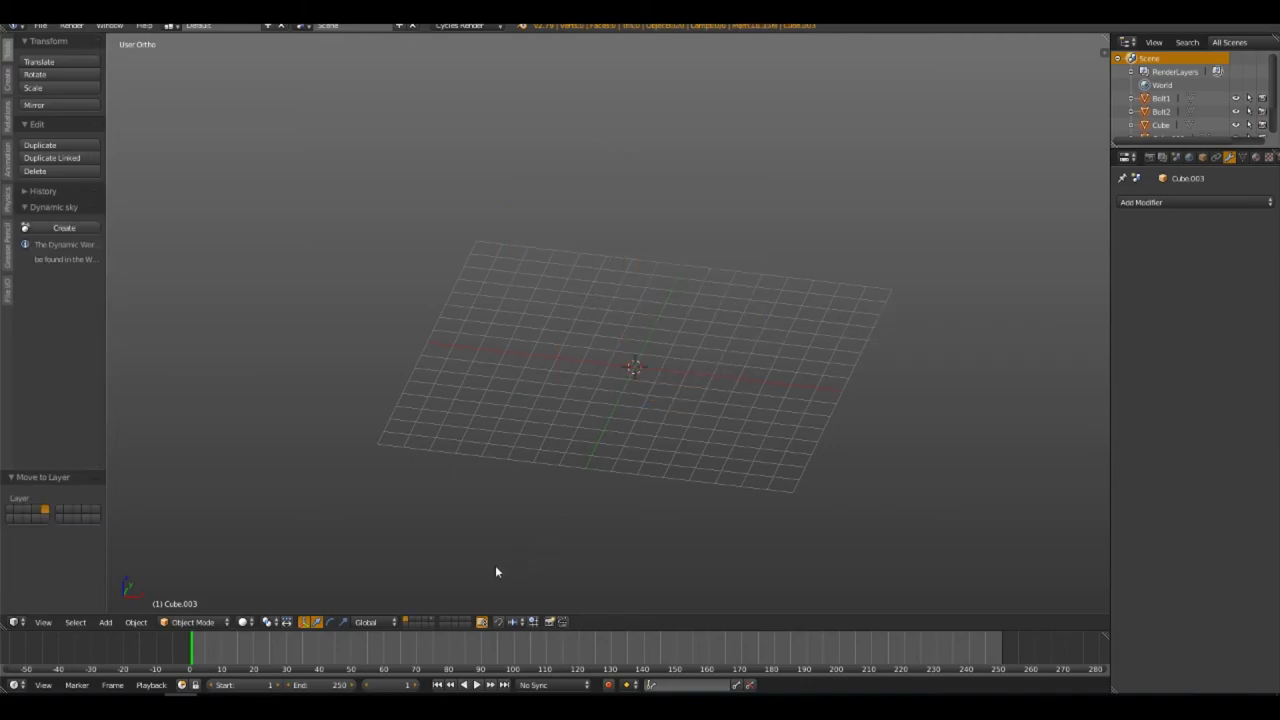
{"action": "left_click", "coordinate": [431, 619]}
Duplicate the parts -14.471 along X, join the copy into one object, and send it to layer 1
{"action": "key", "text": "shift+d"}
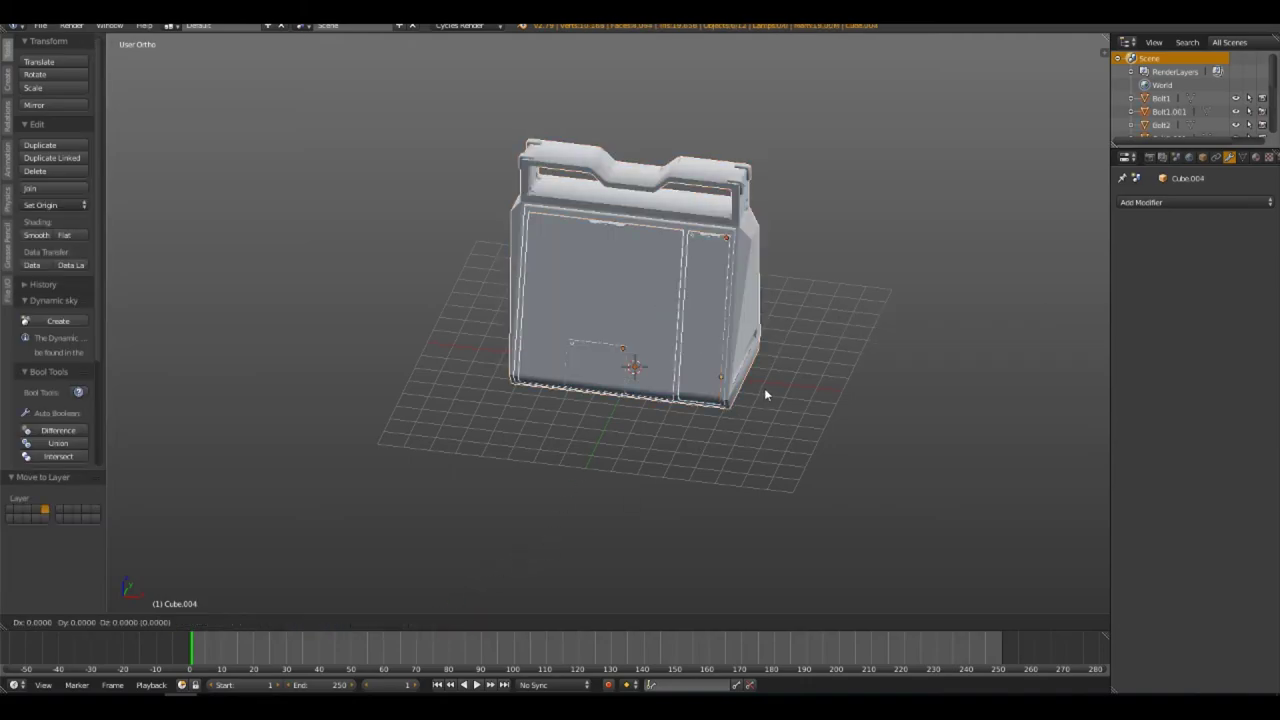
{"action": "left_click", "coordinate": [390, 329]}
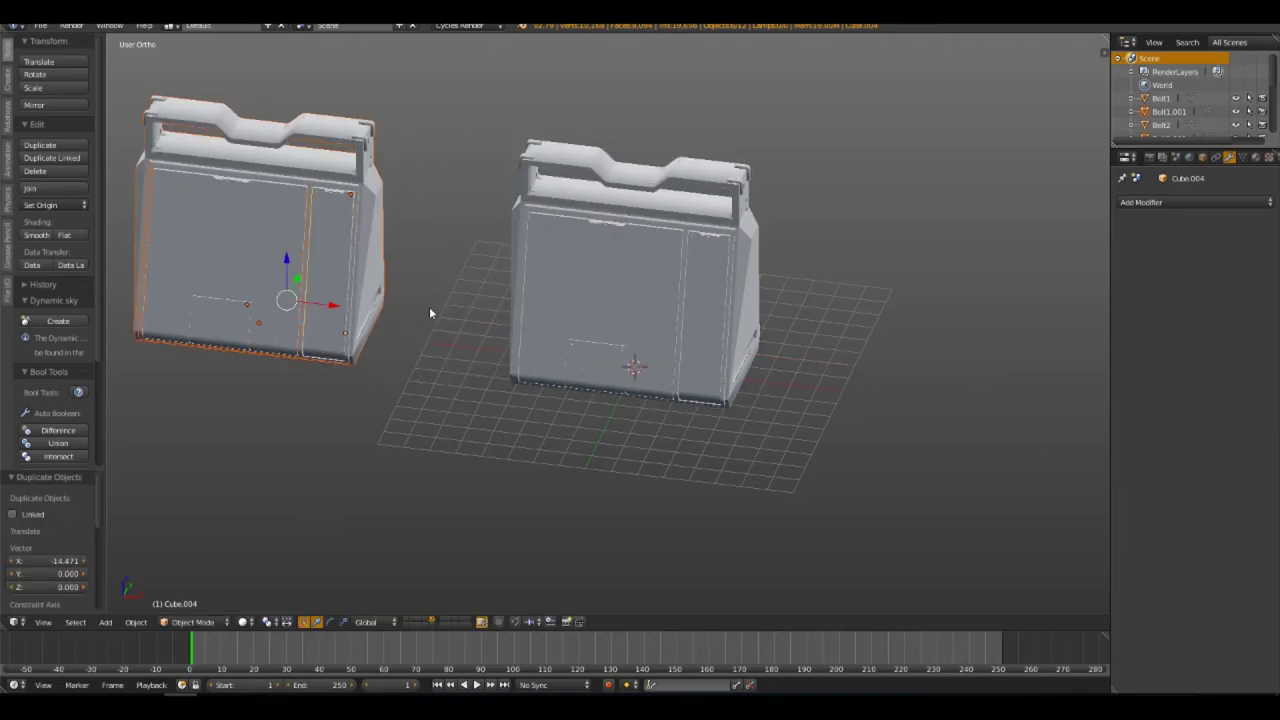
{"action": "key", "text": "ctrl+j"}
{"action": "key", "text": "m"}
{"action": "left_click", "coordinate": [537, 333]}
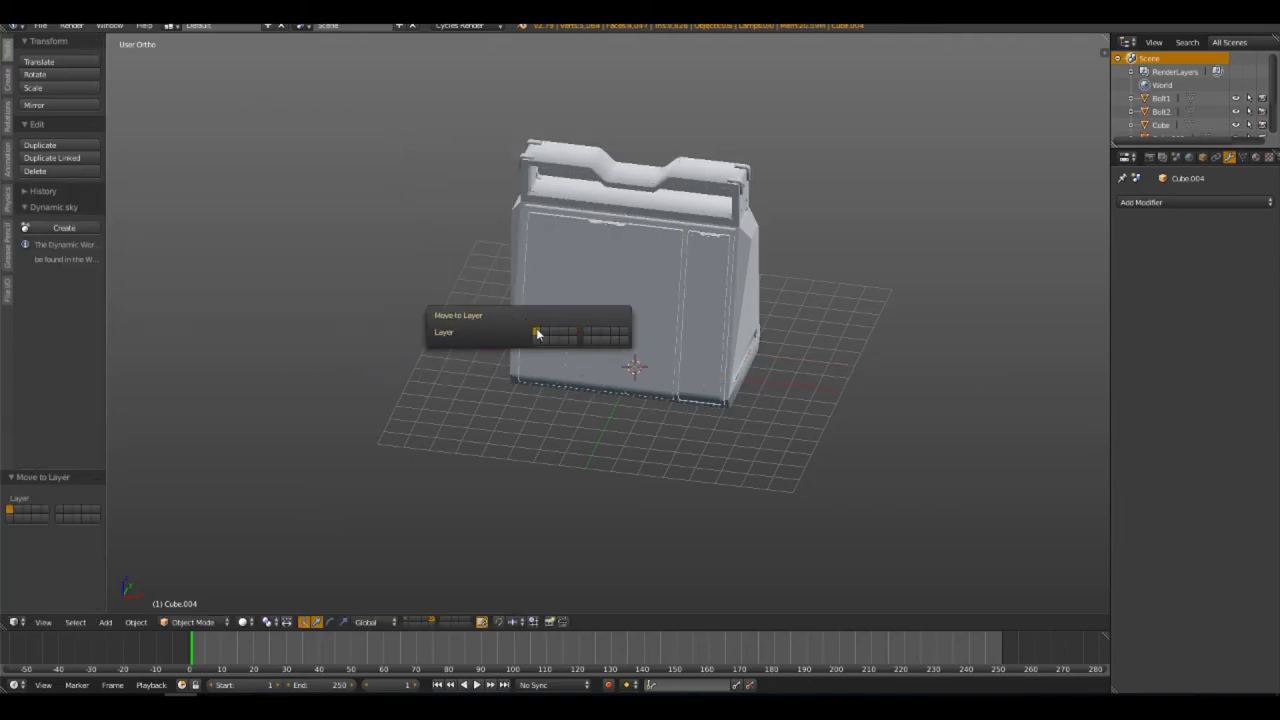
{"action": "left_click", "coordinate": [407, 621]}
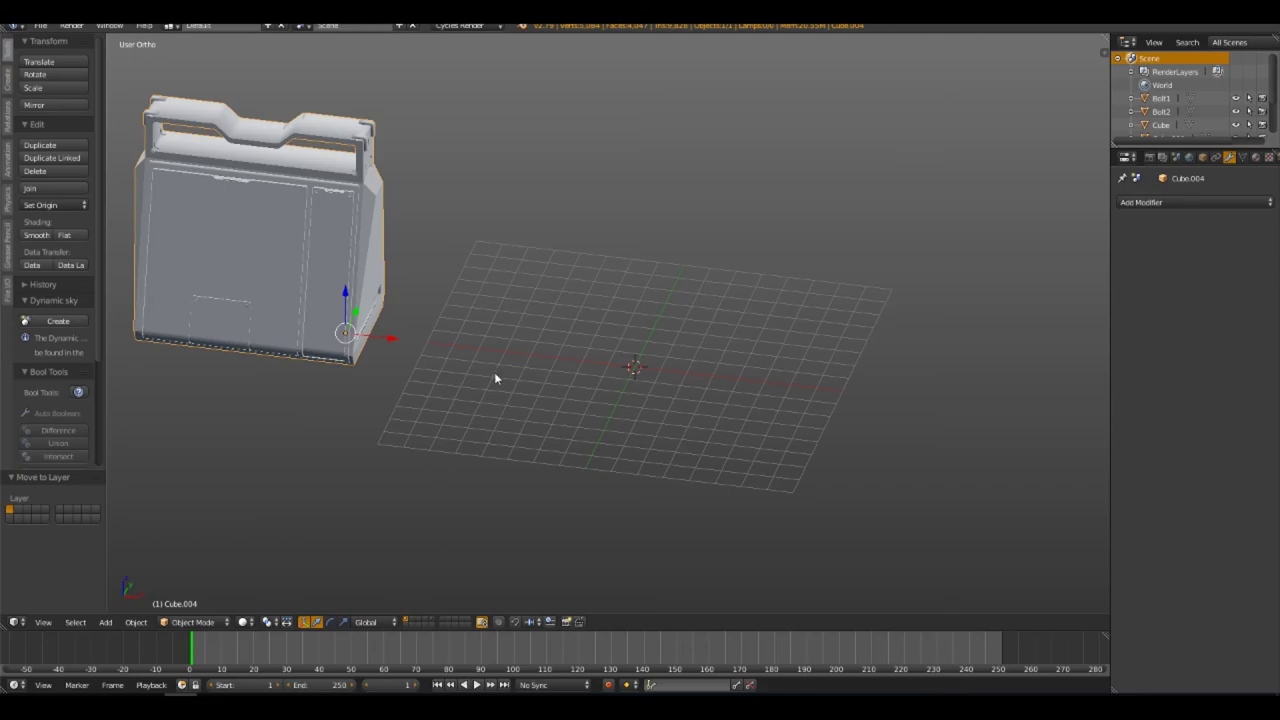
{"action": "middle_click_drag", "start_coordinate": [494, 376], "coordinate": [403, 326]}
{"action": "key", "text": "KP_1"}
Put the 3D cursor on the case's bottom edge and set the object's origin there
{"action": "middle_click_drag", "start_coordinate": [321, 395], "coordinate": [704, 398], "text": "shift"}
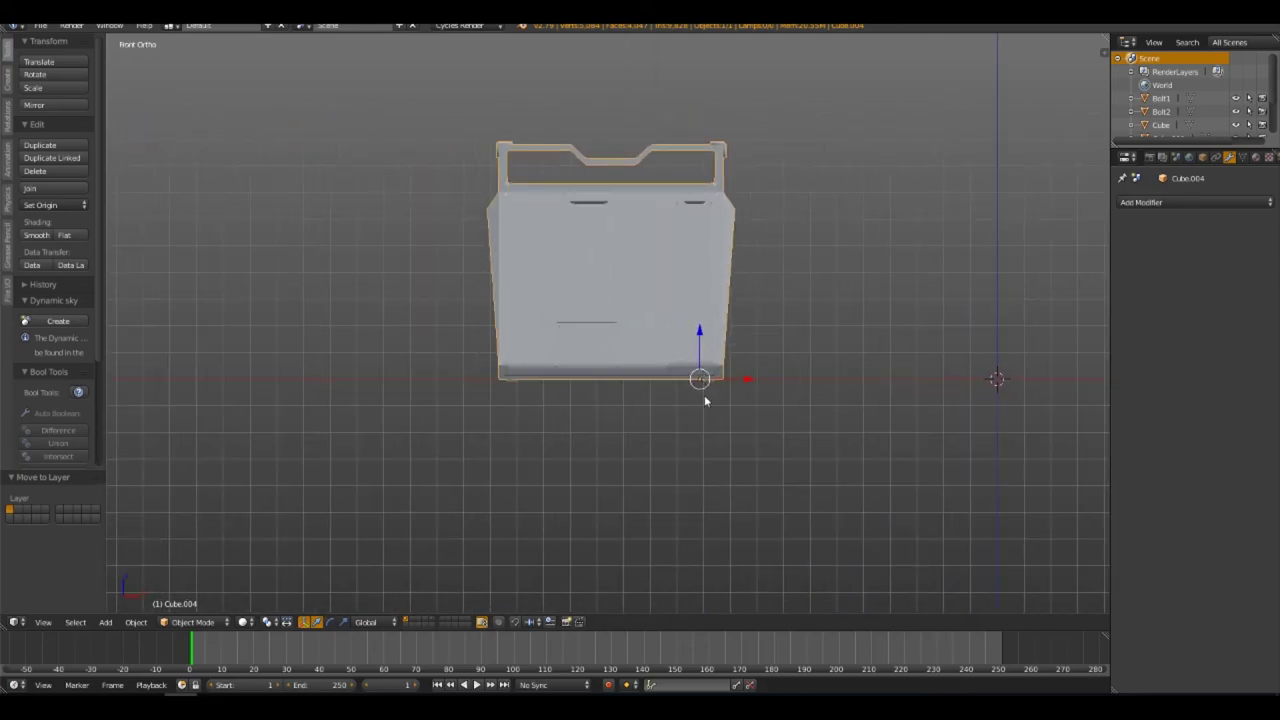
{"action": "key", "text": "z"}
{"action": "scroll", "coordinate": [726, 423], "scroll_direction": "up", "scroll_amount": 1}
{"action": "scroll", "coordinate": [742, 317], "scroll_direction": "up", "scroll_amount": 3}
{"action": "key", "text": "Tab"}
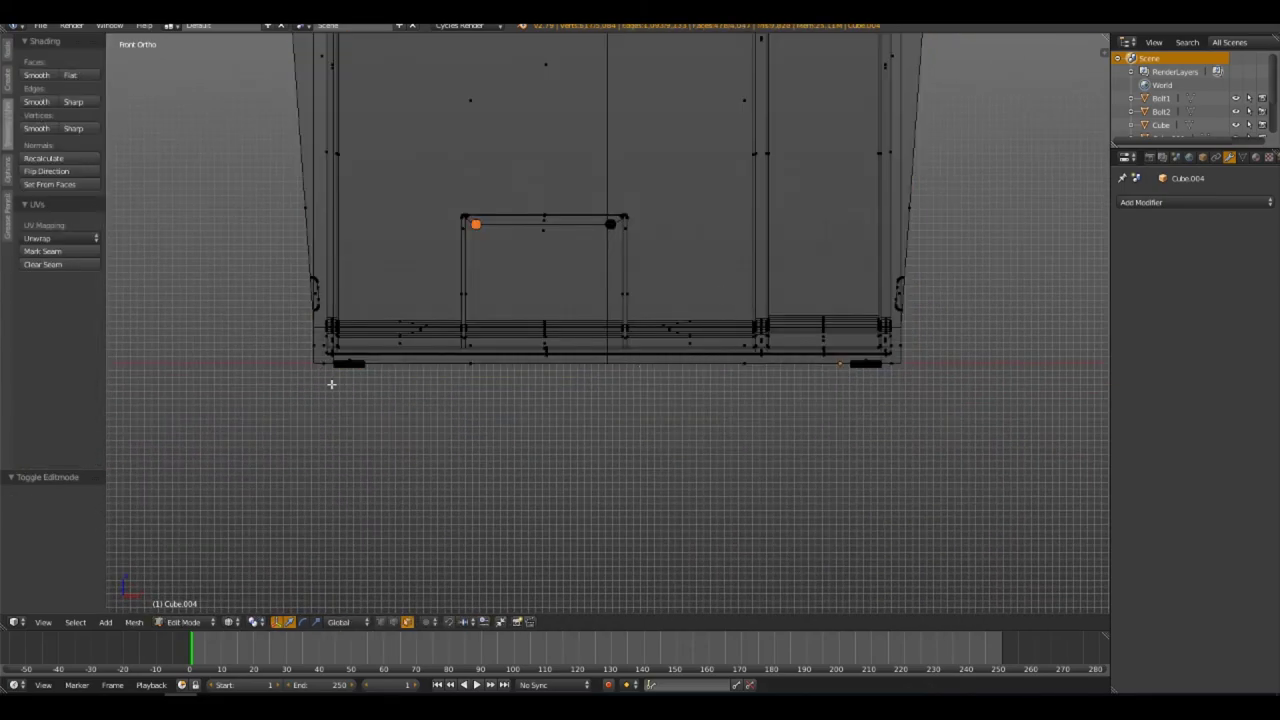
{"action": "left_click_drag", "start_coordinate": [267, 353], "coordinate": [1025, 409]}
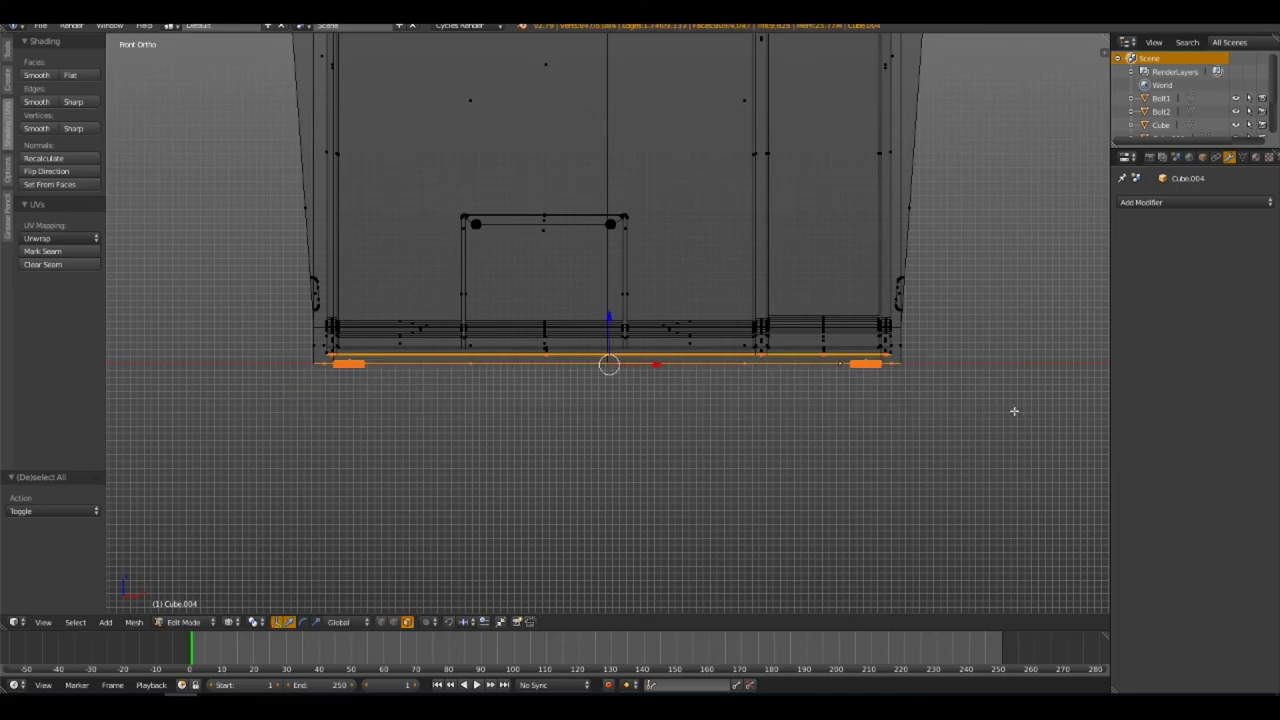
{"action": "key", "text": "shift+s"}
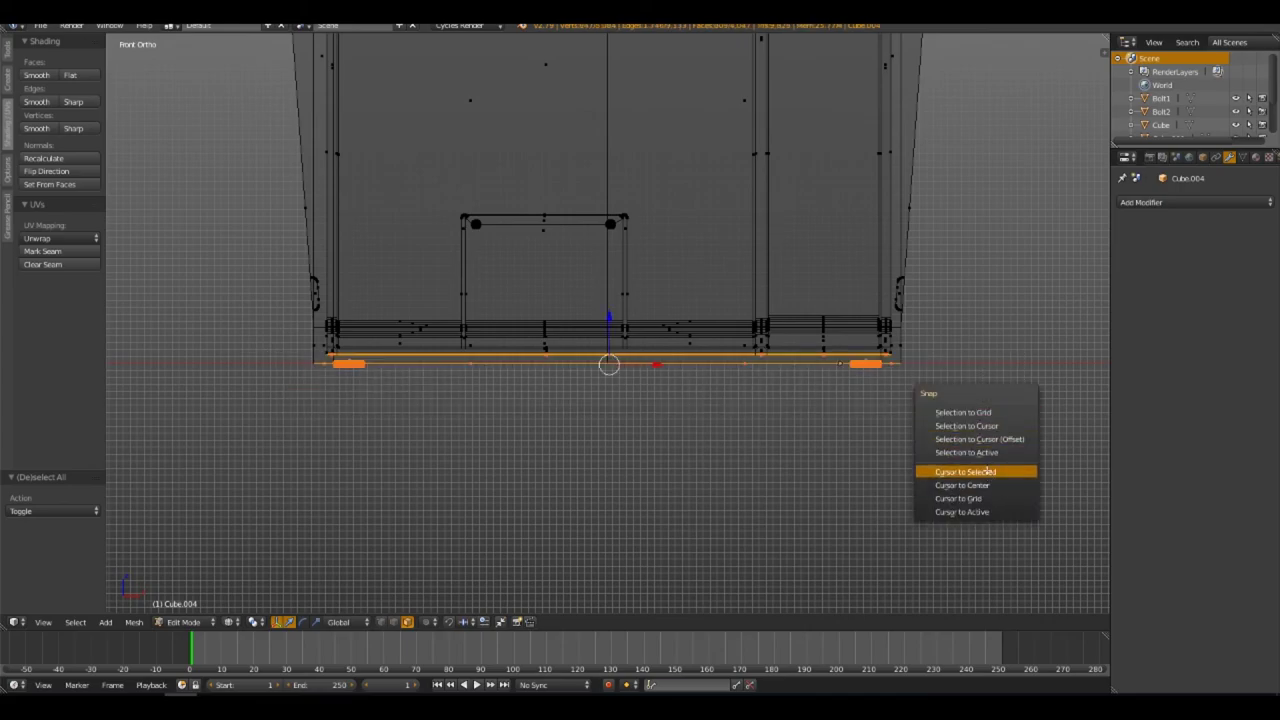
{"action": "left_click", "coordinate": [986, 470]}
{"action": "key", "text": "Tab"}
{"action": "key", "text": "ctrl+shift+alt+c"}
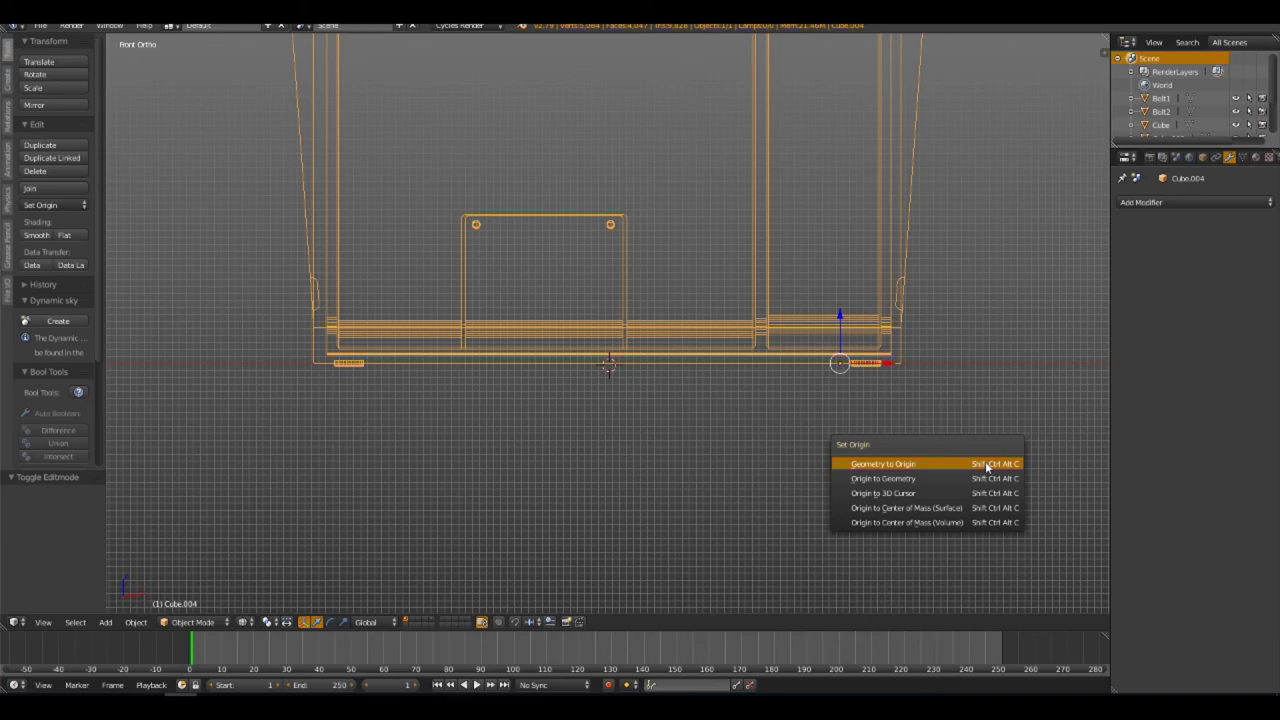
{"action": "left_click", "coordinate": [935, 492]}
Reset the 3D cursor to the world centre and snap the case onto it
{"action": "key", "text": "shift+c"}
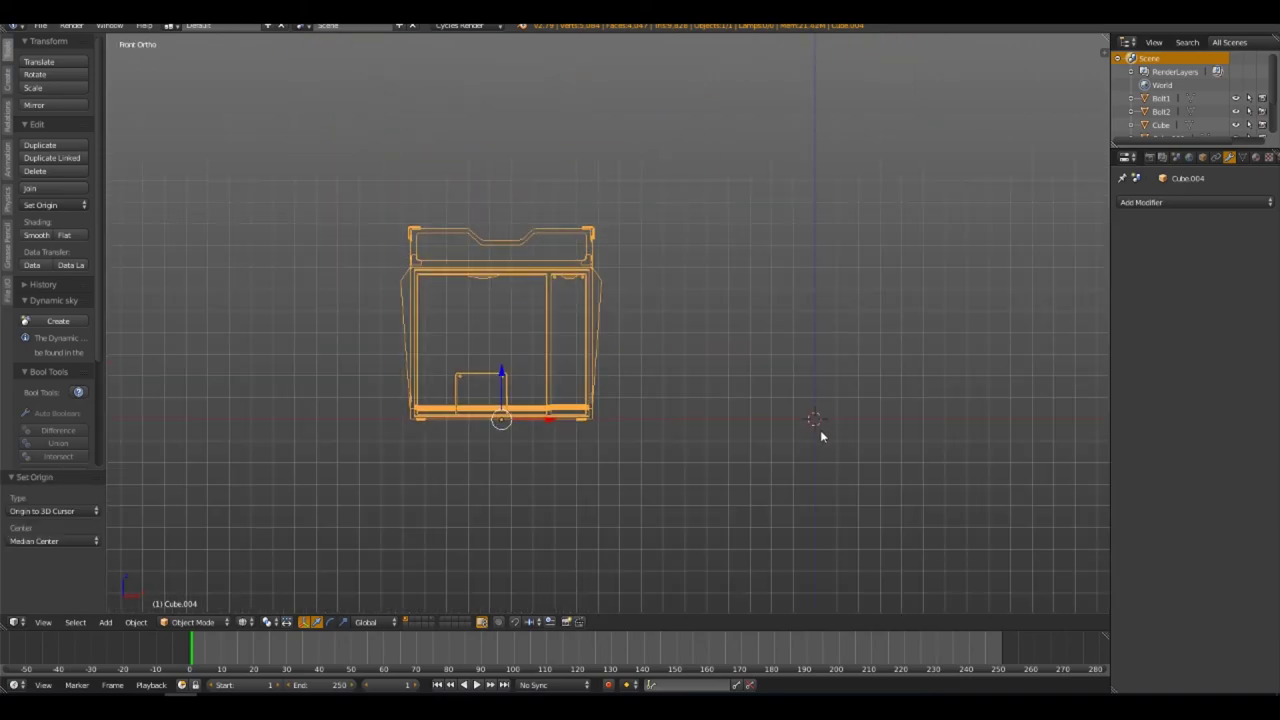
{"action": "key", "text": "shift+s"}
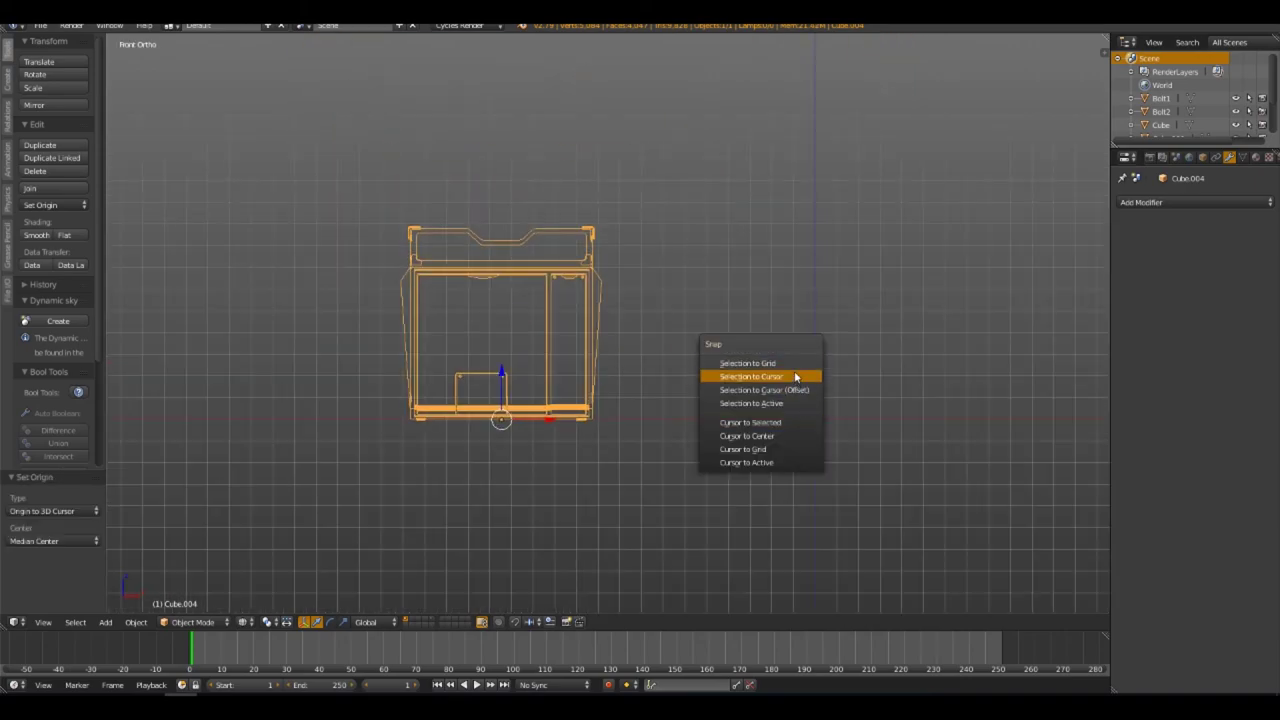
{"action": "left_click", "coordinate": [795, 376]}
{"action": "key", "text": "Tab"}
{"action": "mouse_move", "coordinate": [806, 403]}
{"action": "middle_mouse_down"}
{"action": "mouse_move", "coordinate": [763, 451]}
{"action": "mouse_move", "coordinate": [597, 372]}
{"action": "mouse_move", "coordinate": [705, 361]}
{"action": "middle_mouse_up"}
{"action": "key", "text": "z"}
{"action": "key", "text": "Tab"}
{"action": "scroll", "coordinate": [597, 372], "scroll_direction": "up", "scroll_amount": 3}
Save the file, then orbit to a front three-quarter view of the centred case
{"action": "key", "text": "ctrl+s"}
{"action": "left_click", "coordinate": [705, 361]}
{"action": "mouse_move", "coordinate": [854, 390]}
{"action": "middle_mouse_down"}
{"action": "mouse_move", "coordinate": [466, 366]}
{"action": "mouse_move", "coordinate": [323, 380]}
{"action": "mouse_move", "coordinate": [666, 380]}
{"action": "mouse_move", "coordinate": [551, 403]}
{"action": "mouse_move", "coordinate": [564, 406]}
{"action": "middle_mouse_up"}
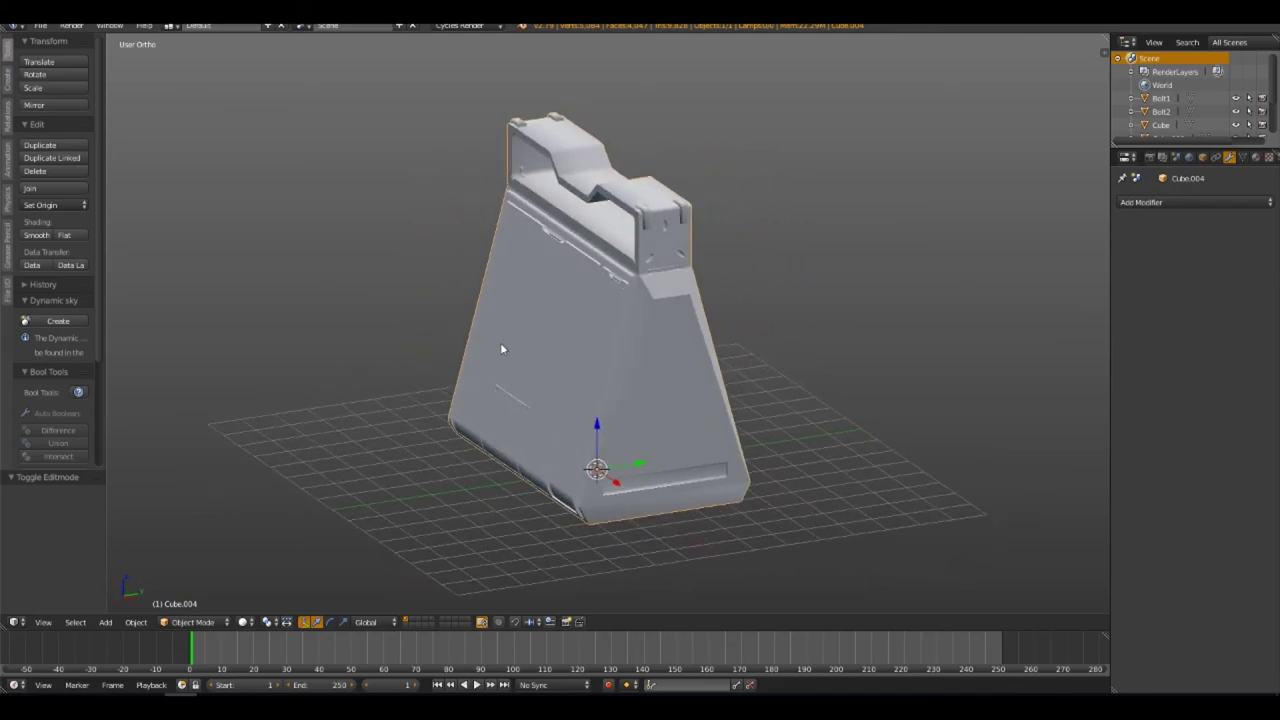
{"action": "middle_click_drag", "start_coordinate": [580, 303], "coordinate": [620, 306]}
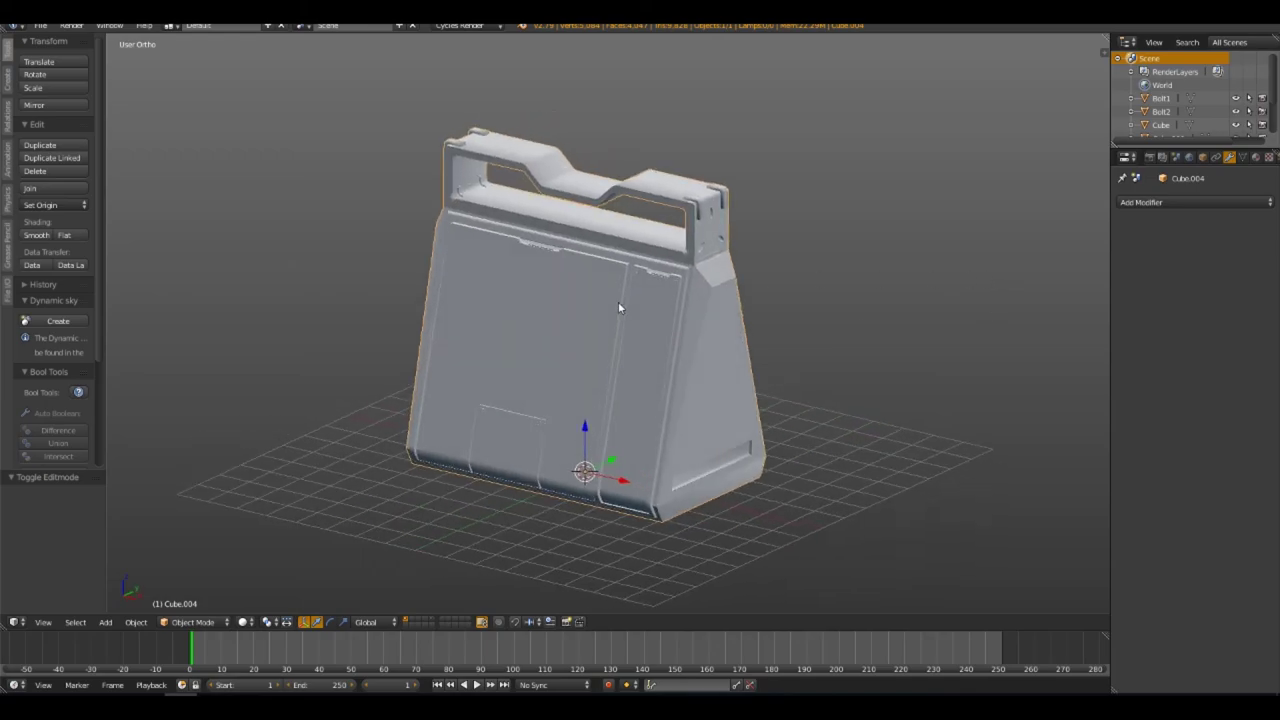
{"action": "key", "text": "x"}
{"action": "key", "text": "Escape"}
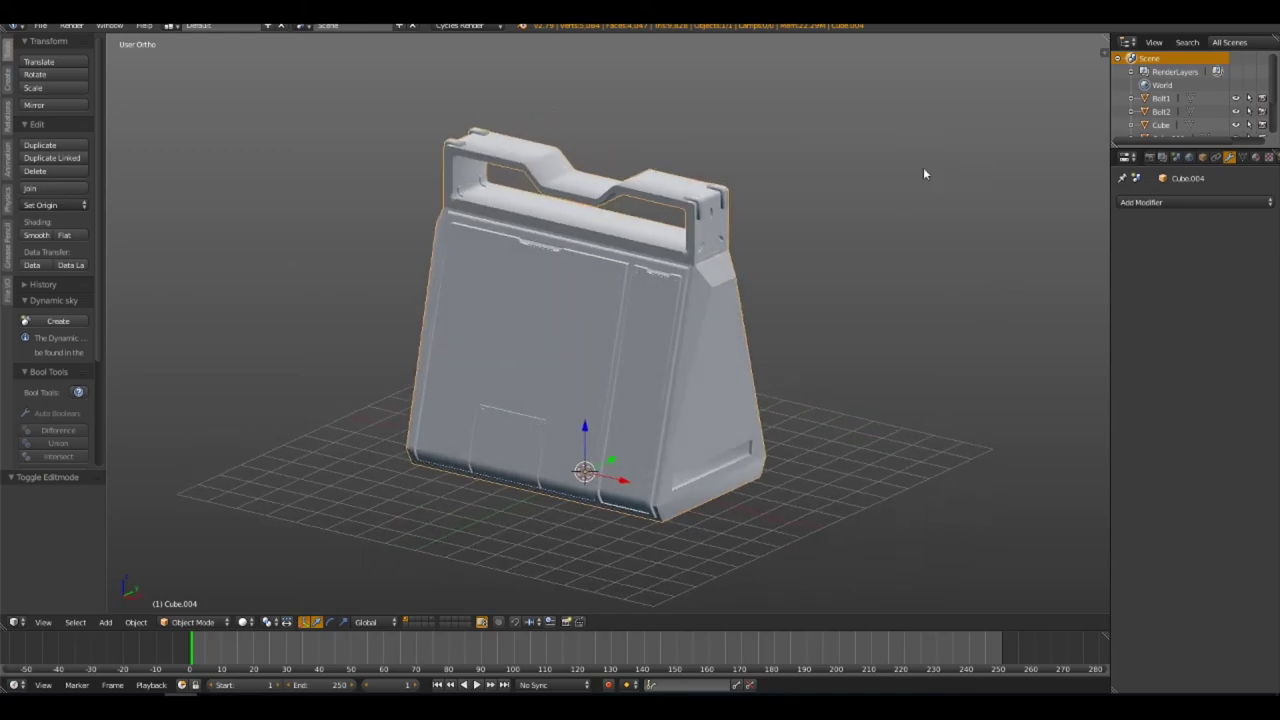